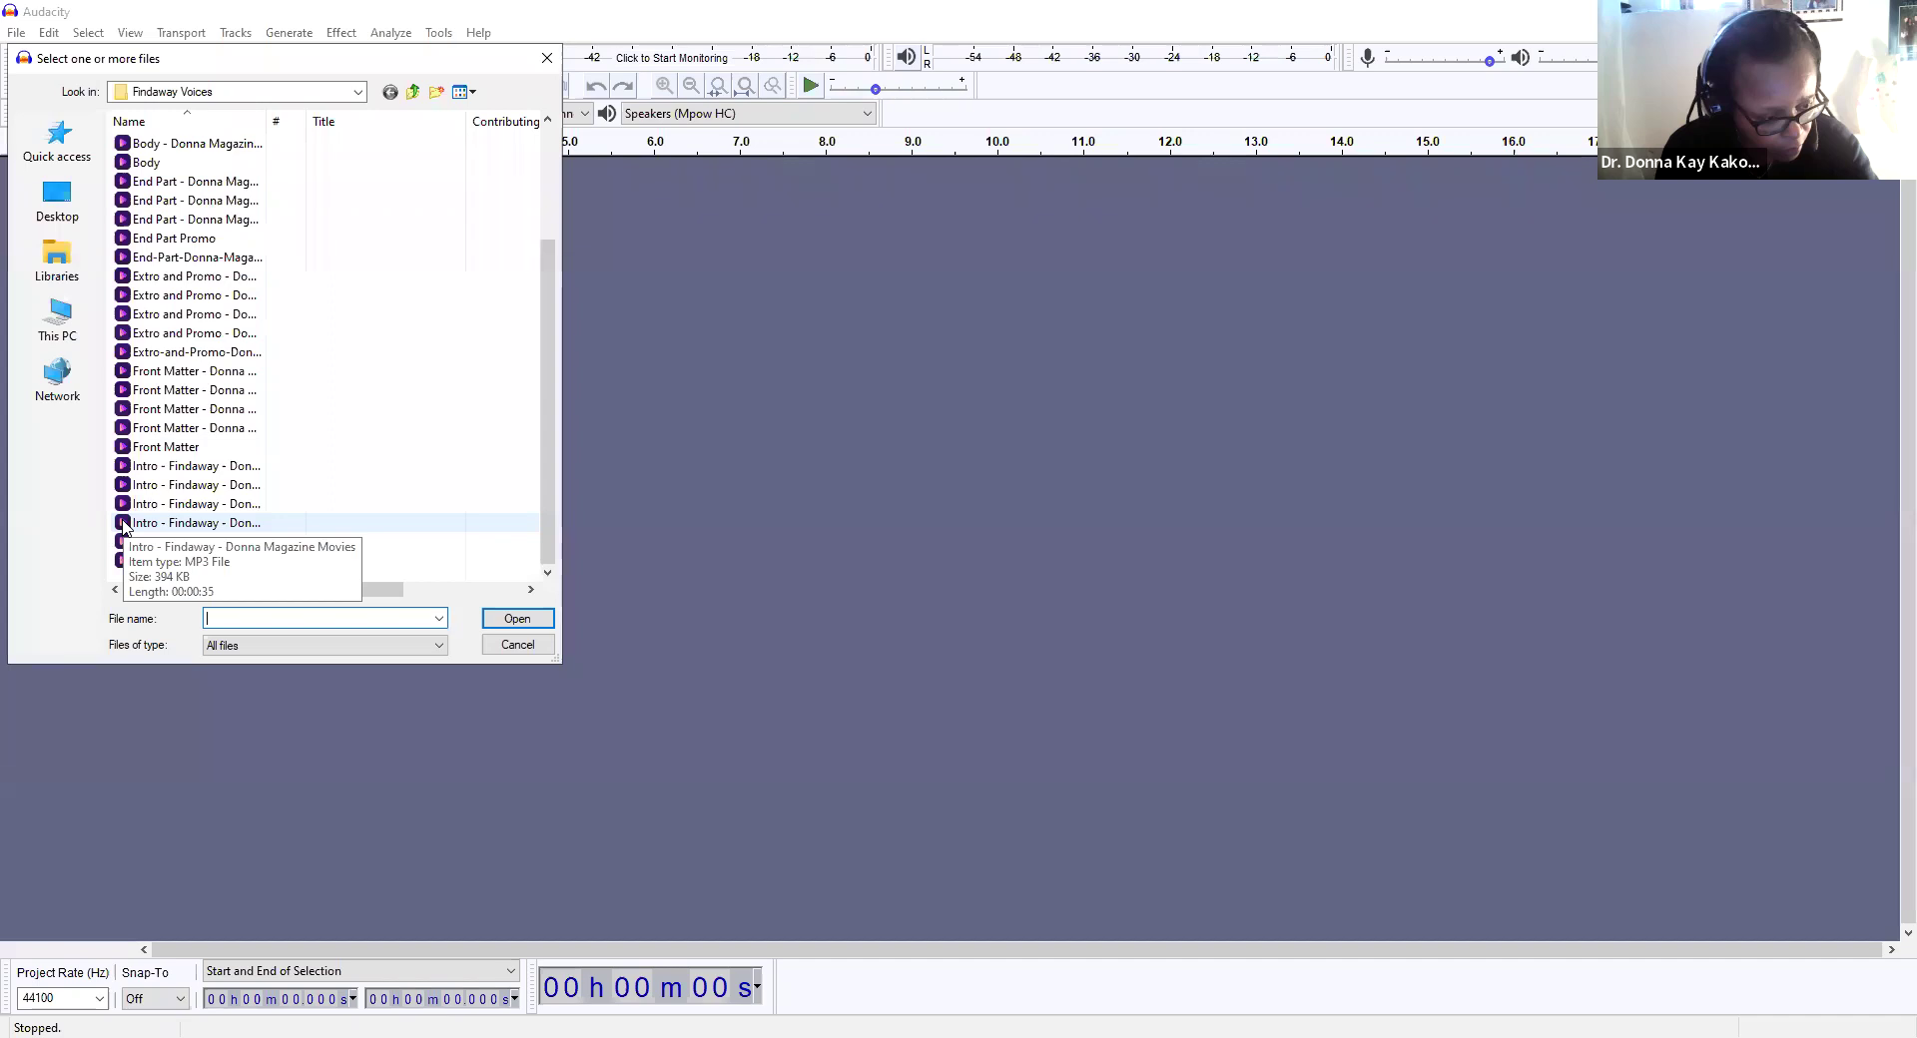
Step: Import the audio file Intro - Findaway - Donna Magazine Movies from the Findaway Voices folder
click(123, 526)
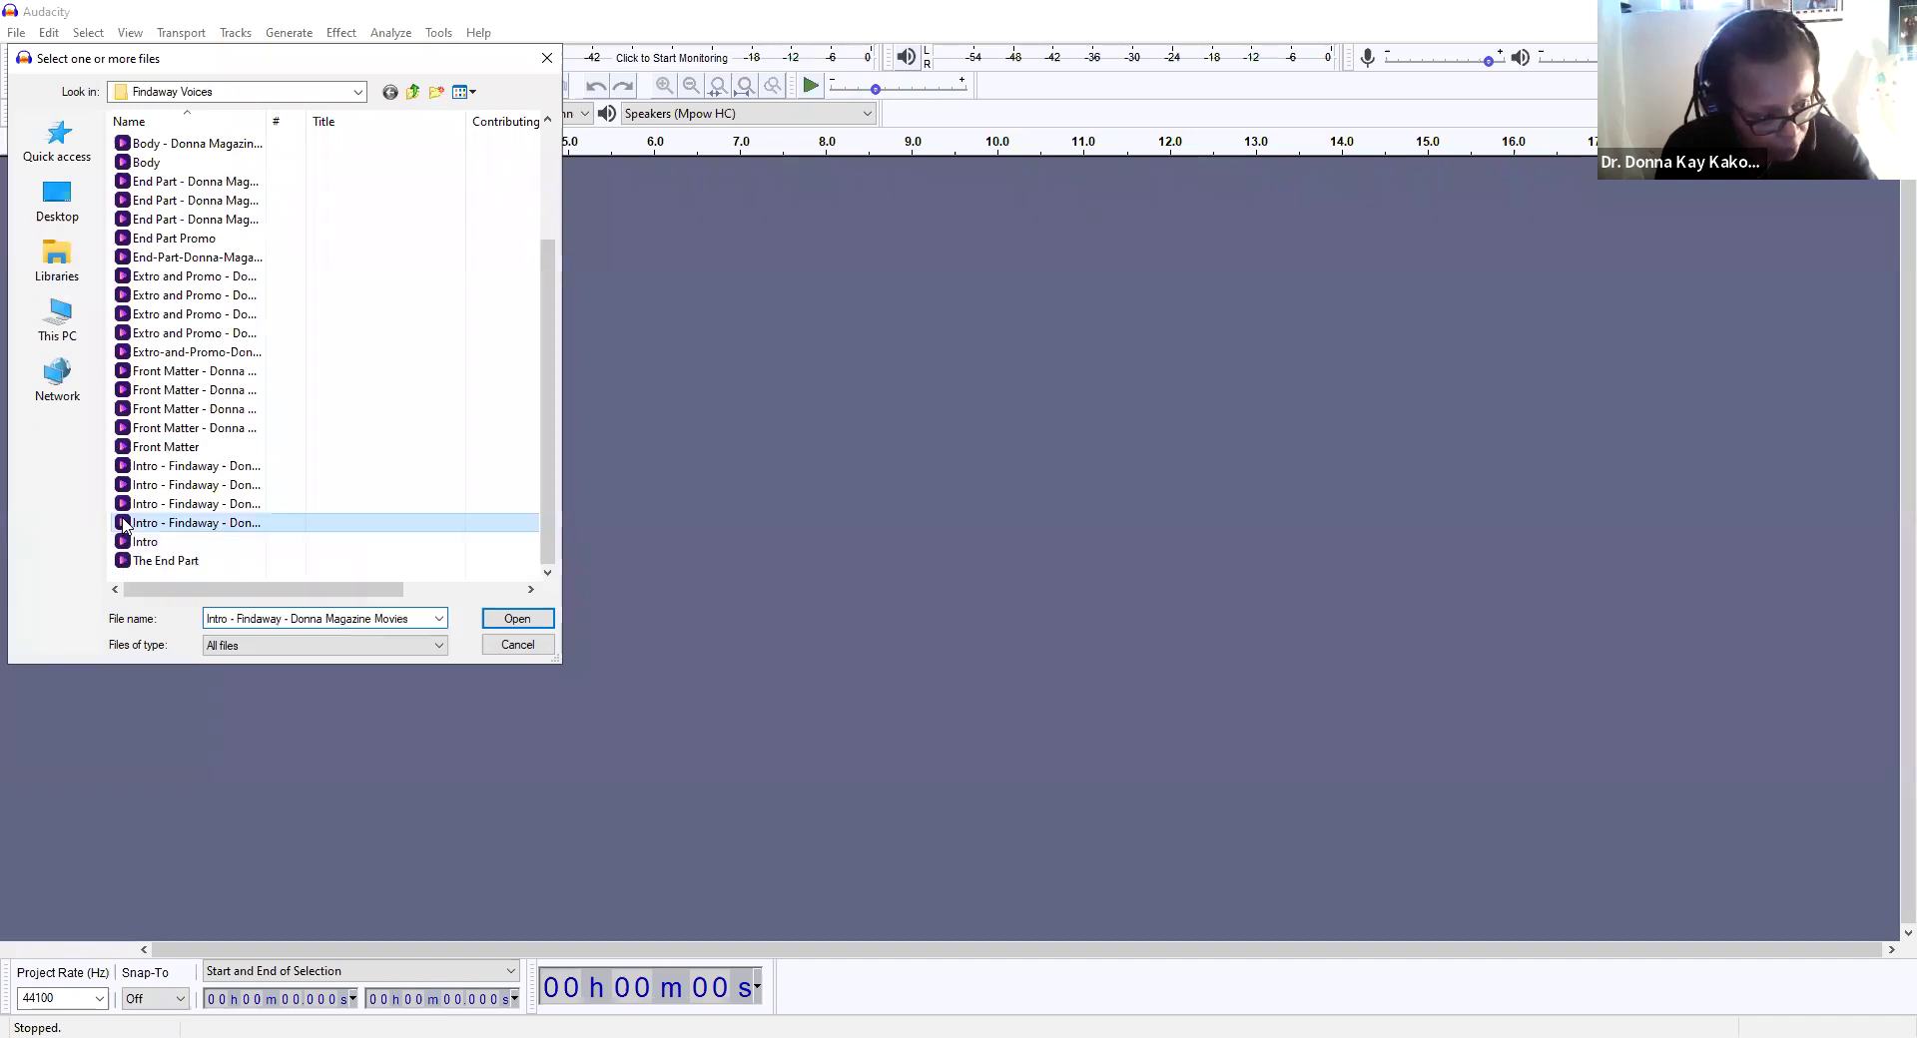
key(Return)
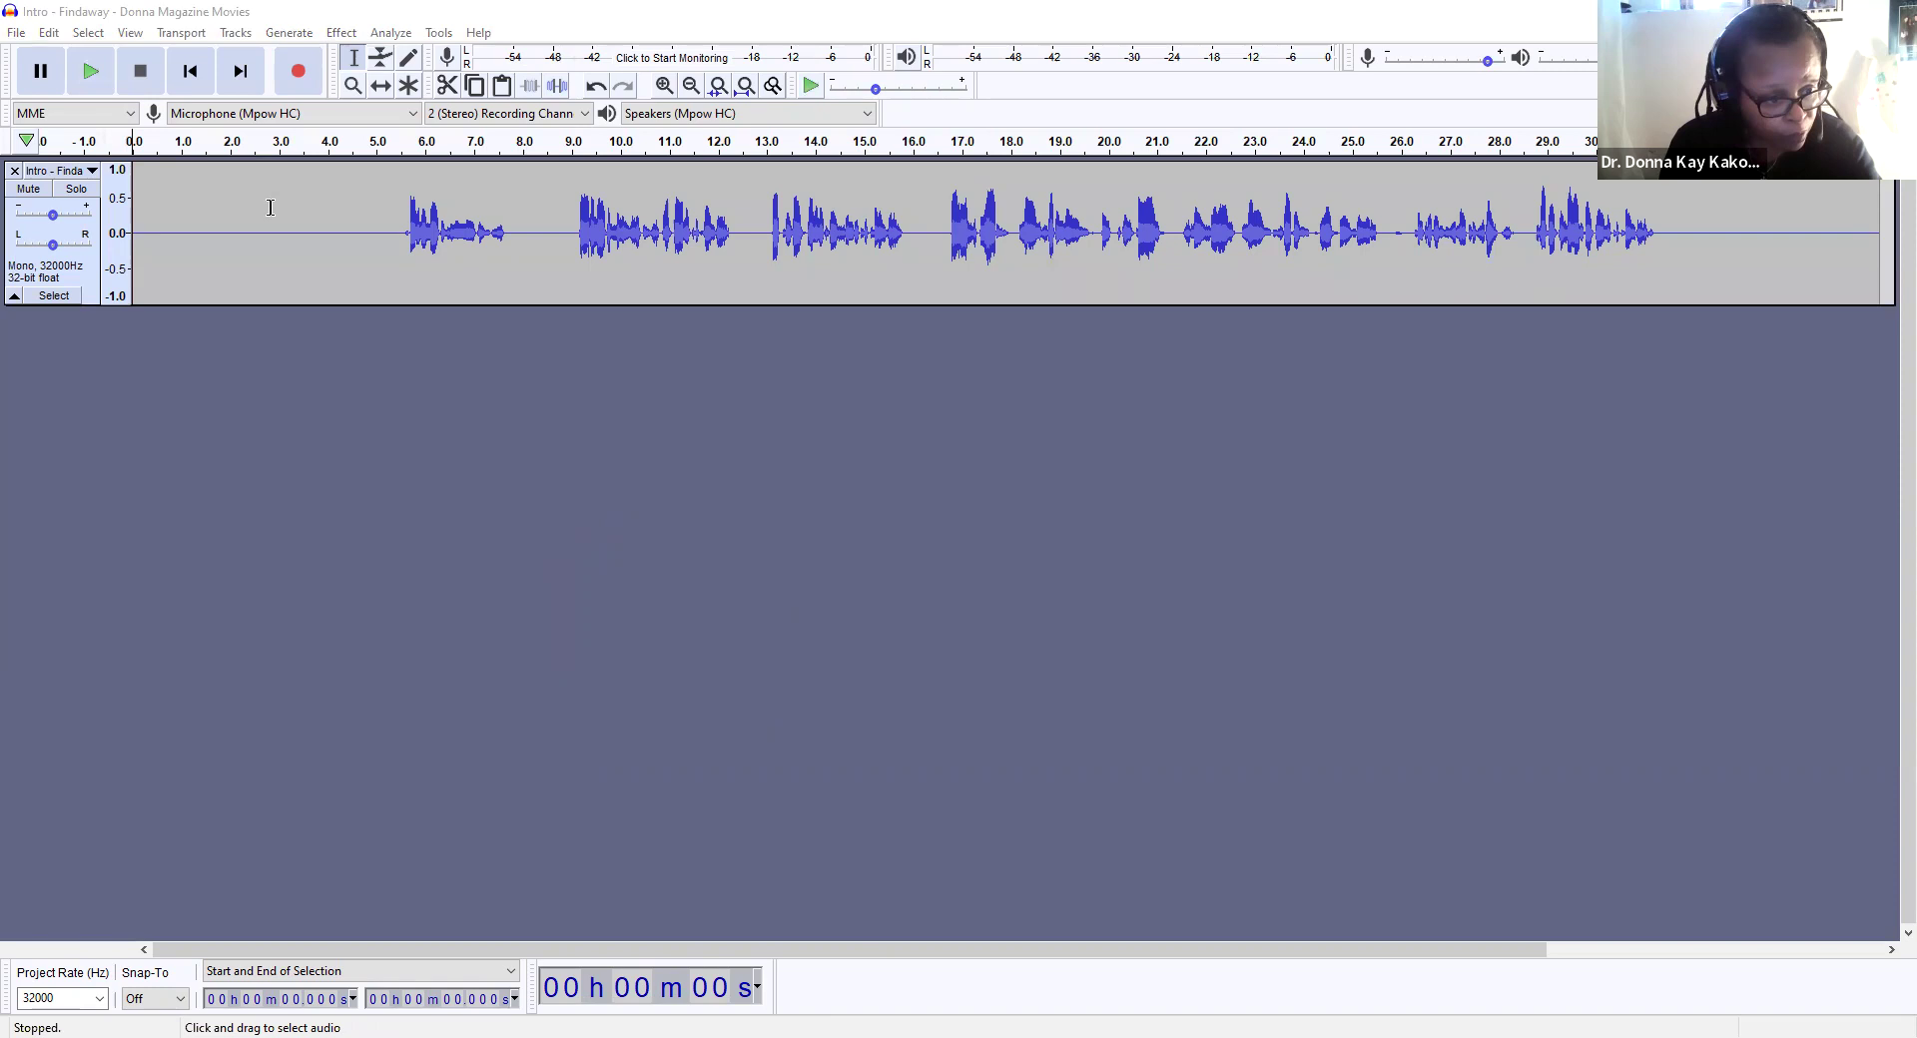
Step: Play the opening of the intro track from several points within the first six seconds to locate where the speech starts
click(93, 75)
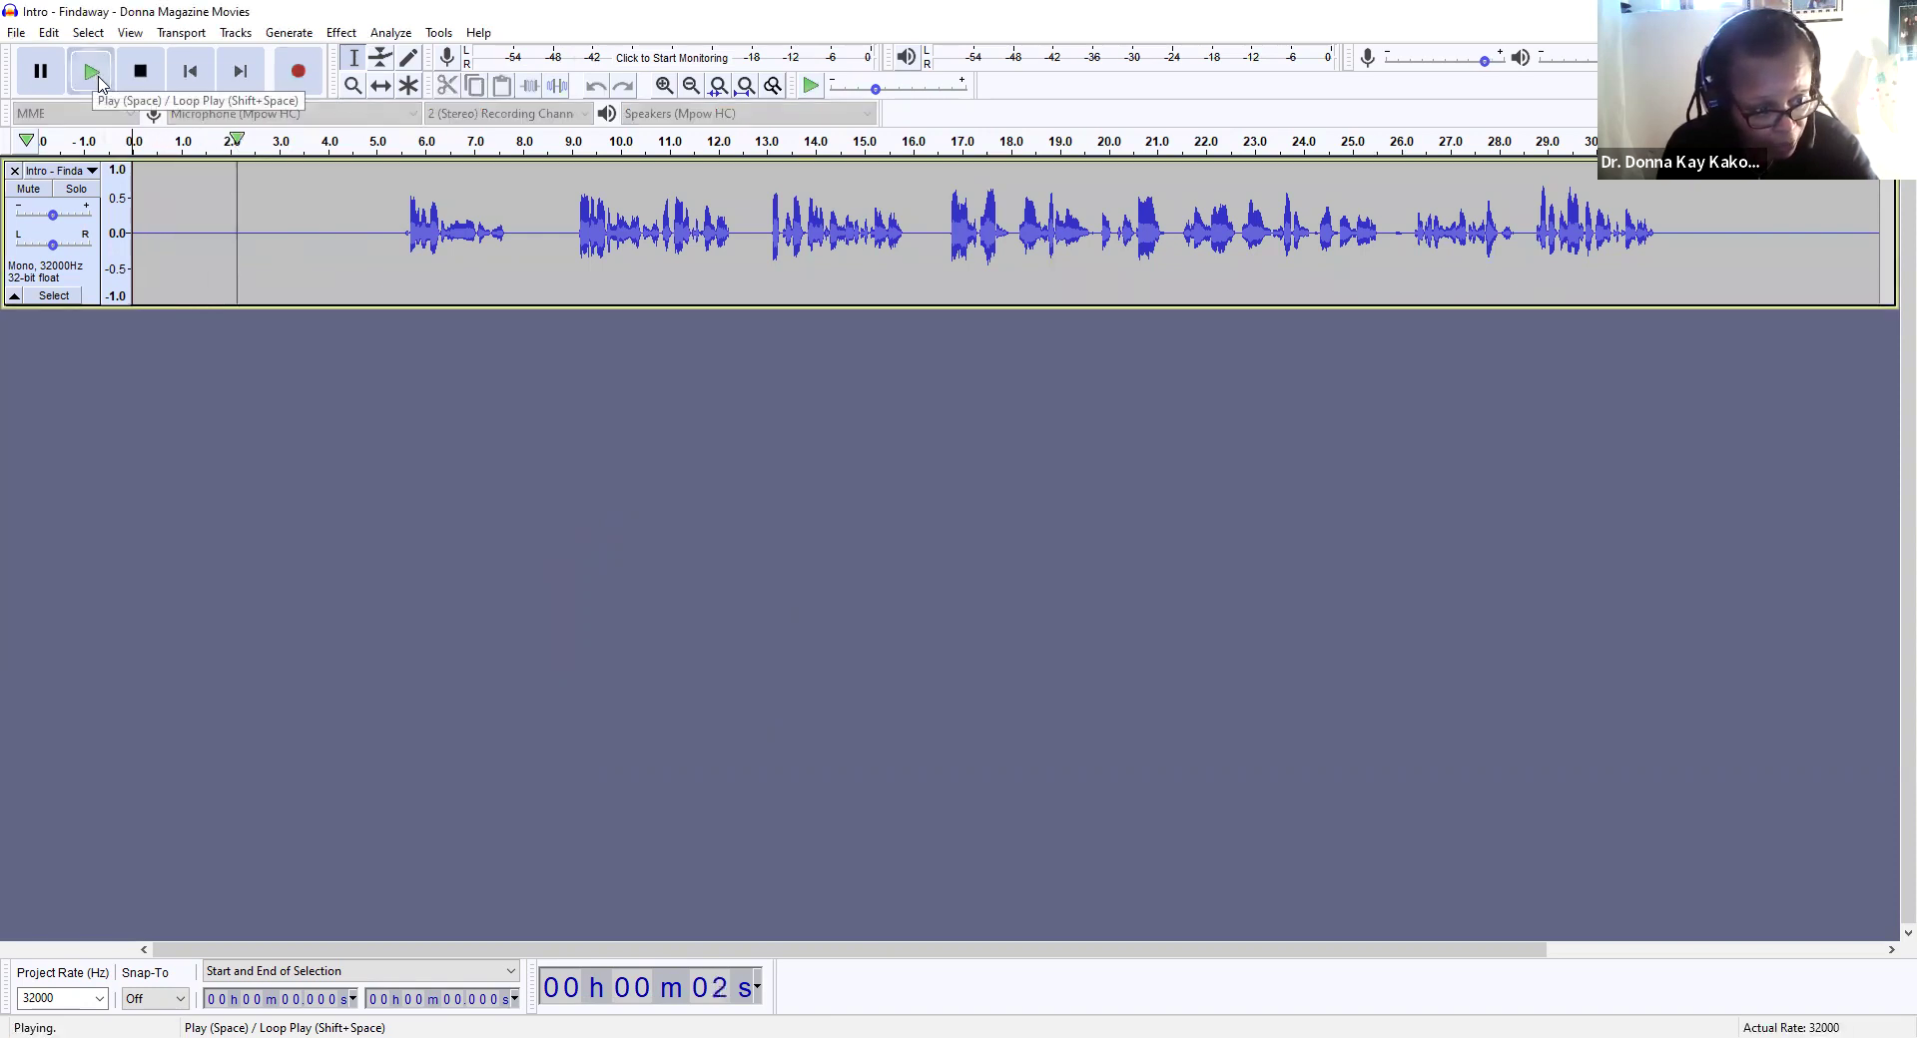
click(153, 80)
drag(137, 142, 372, 166)
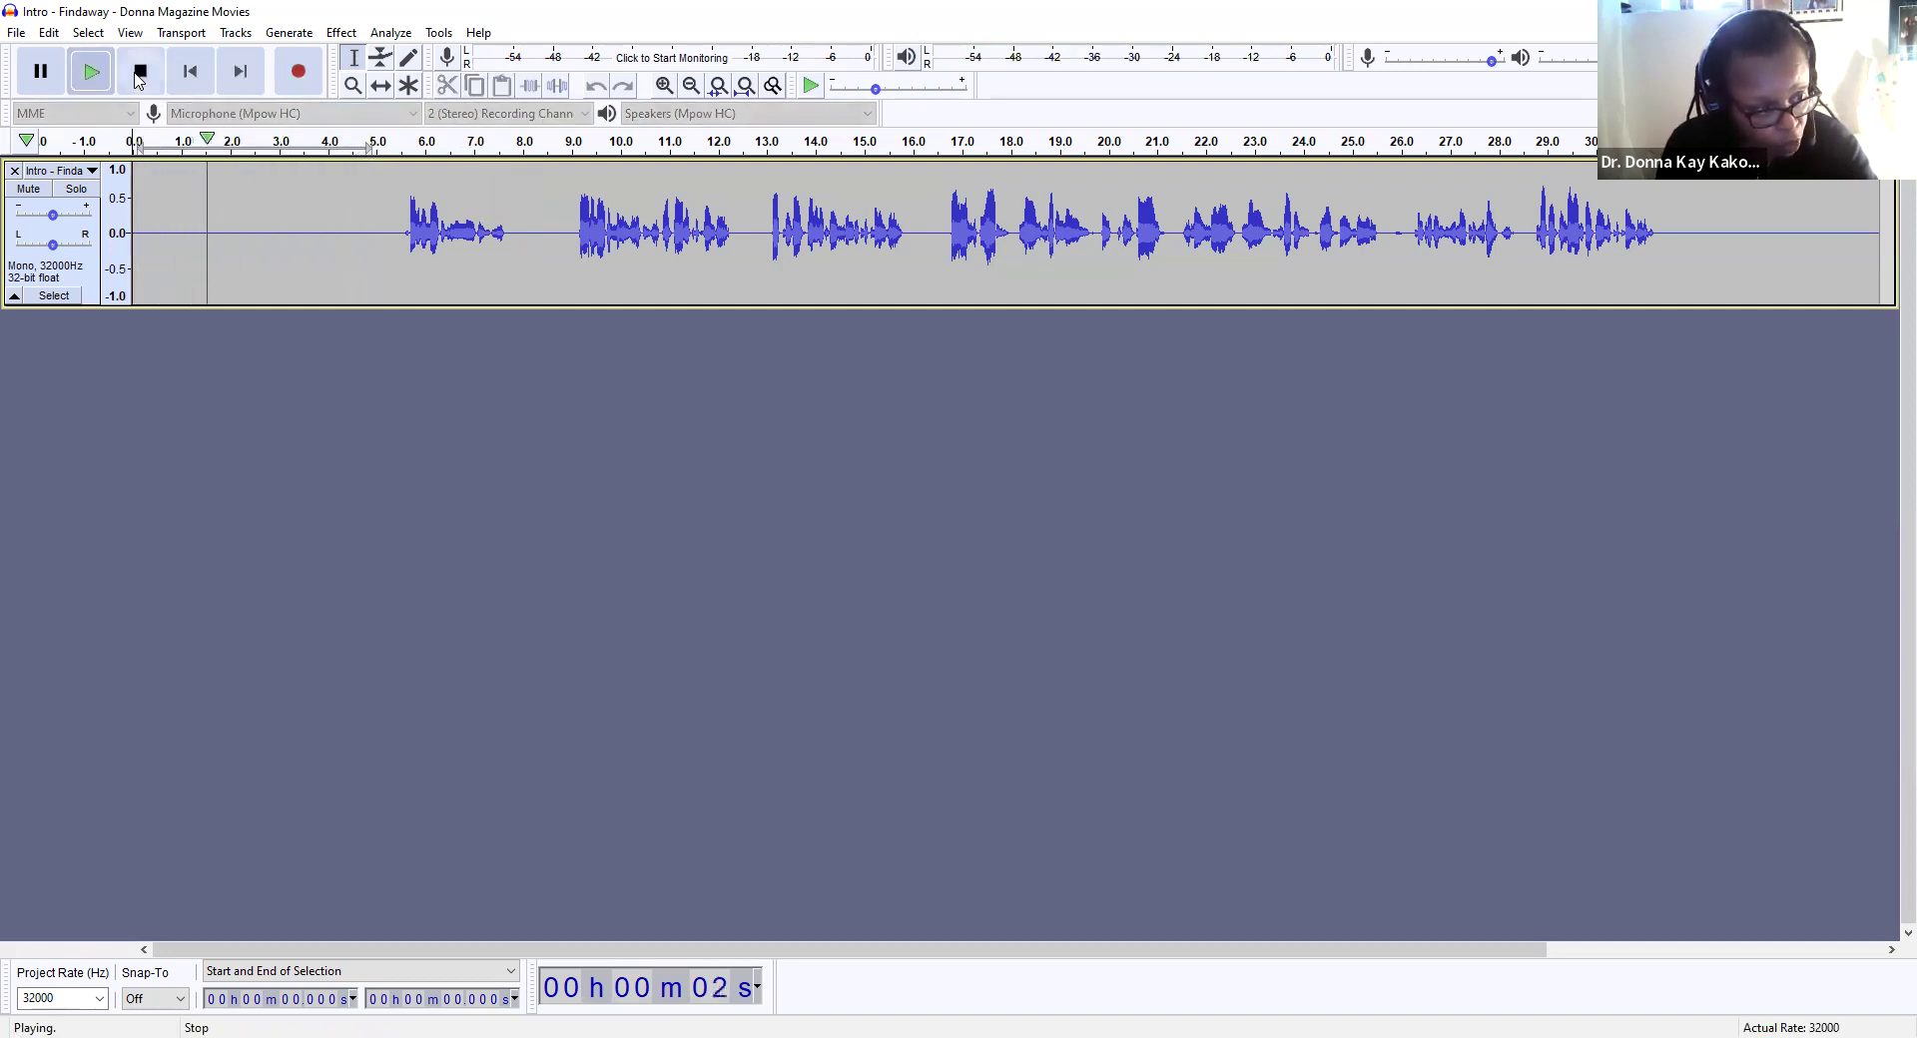
click(140, 72)
drag(132, 148, 357, 152)
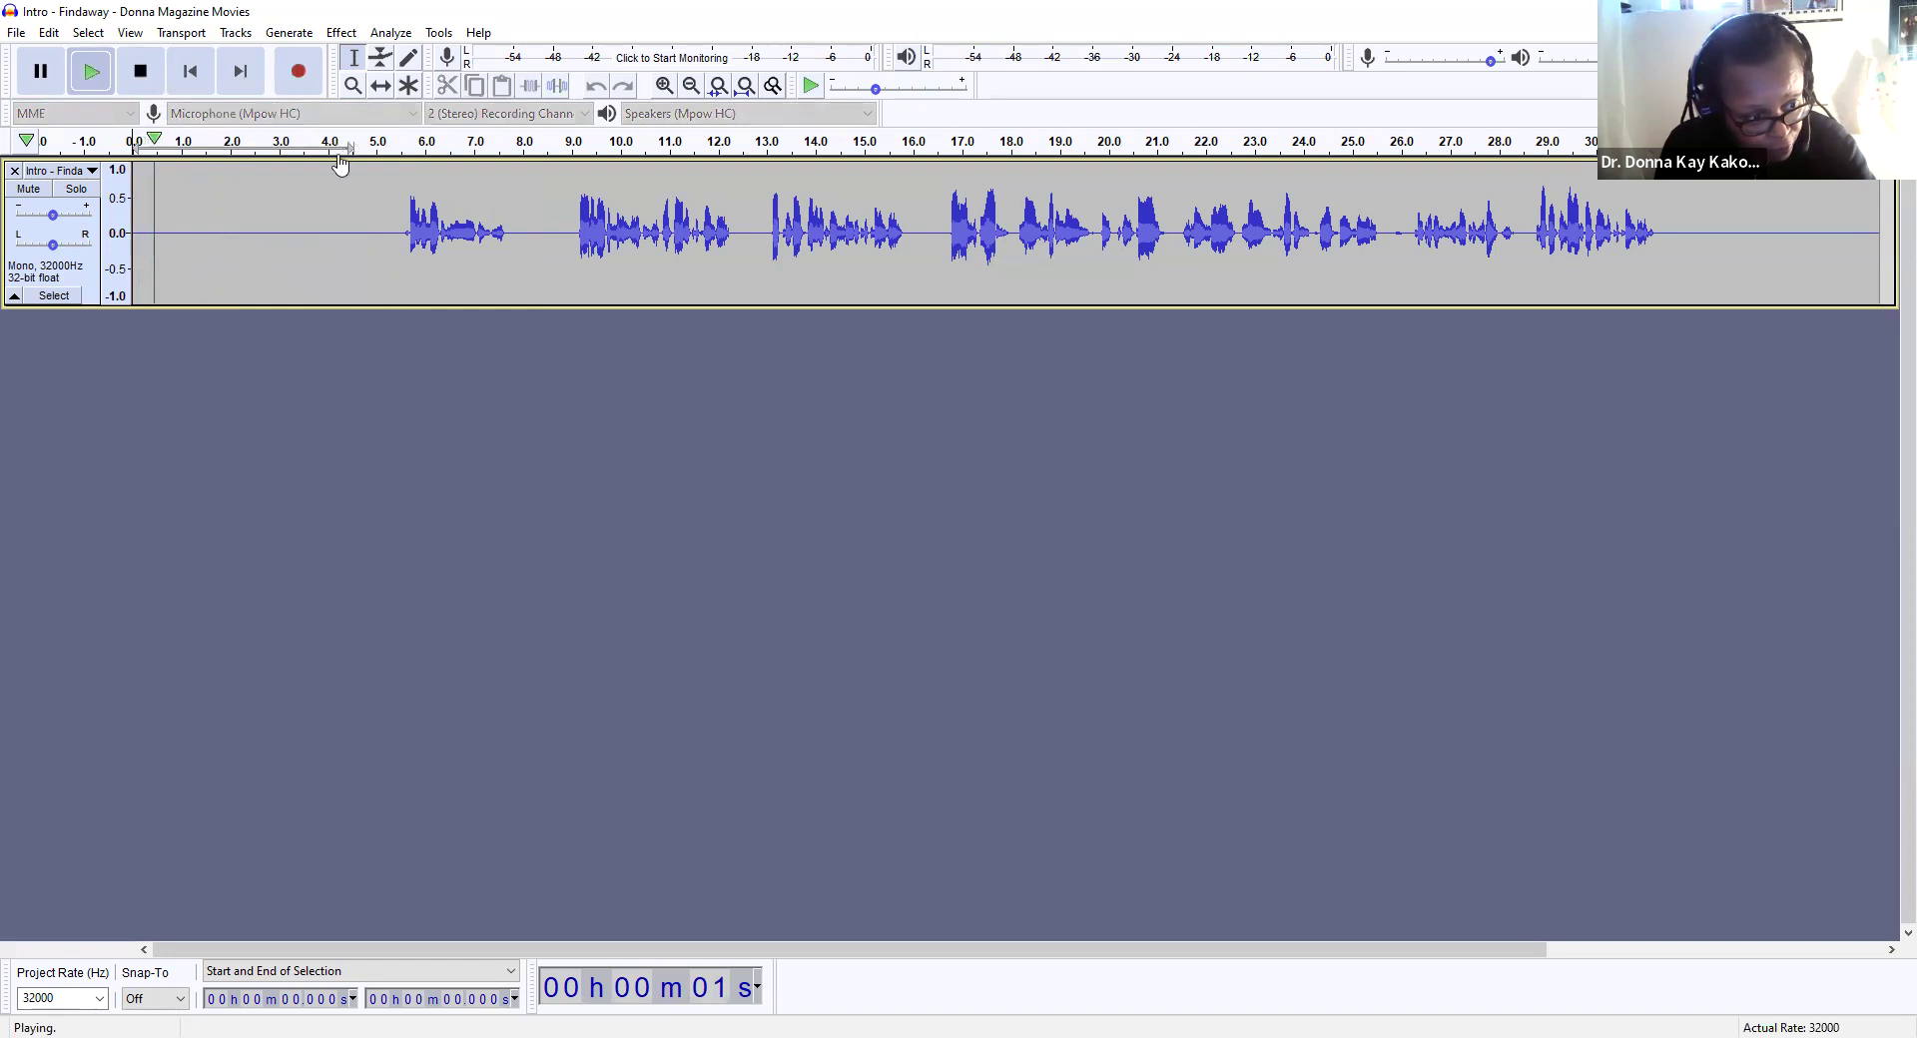
click(141, 71)
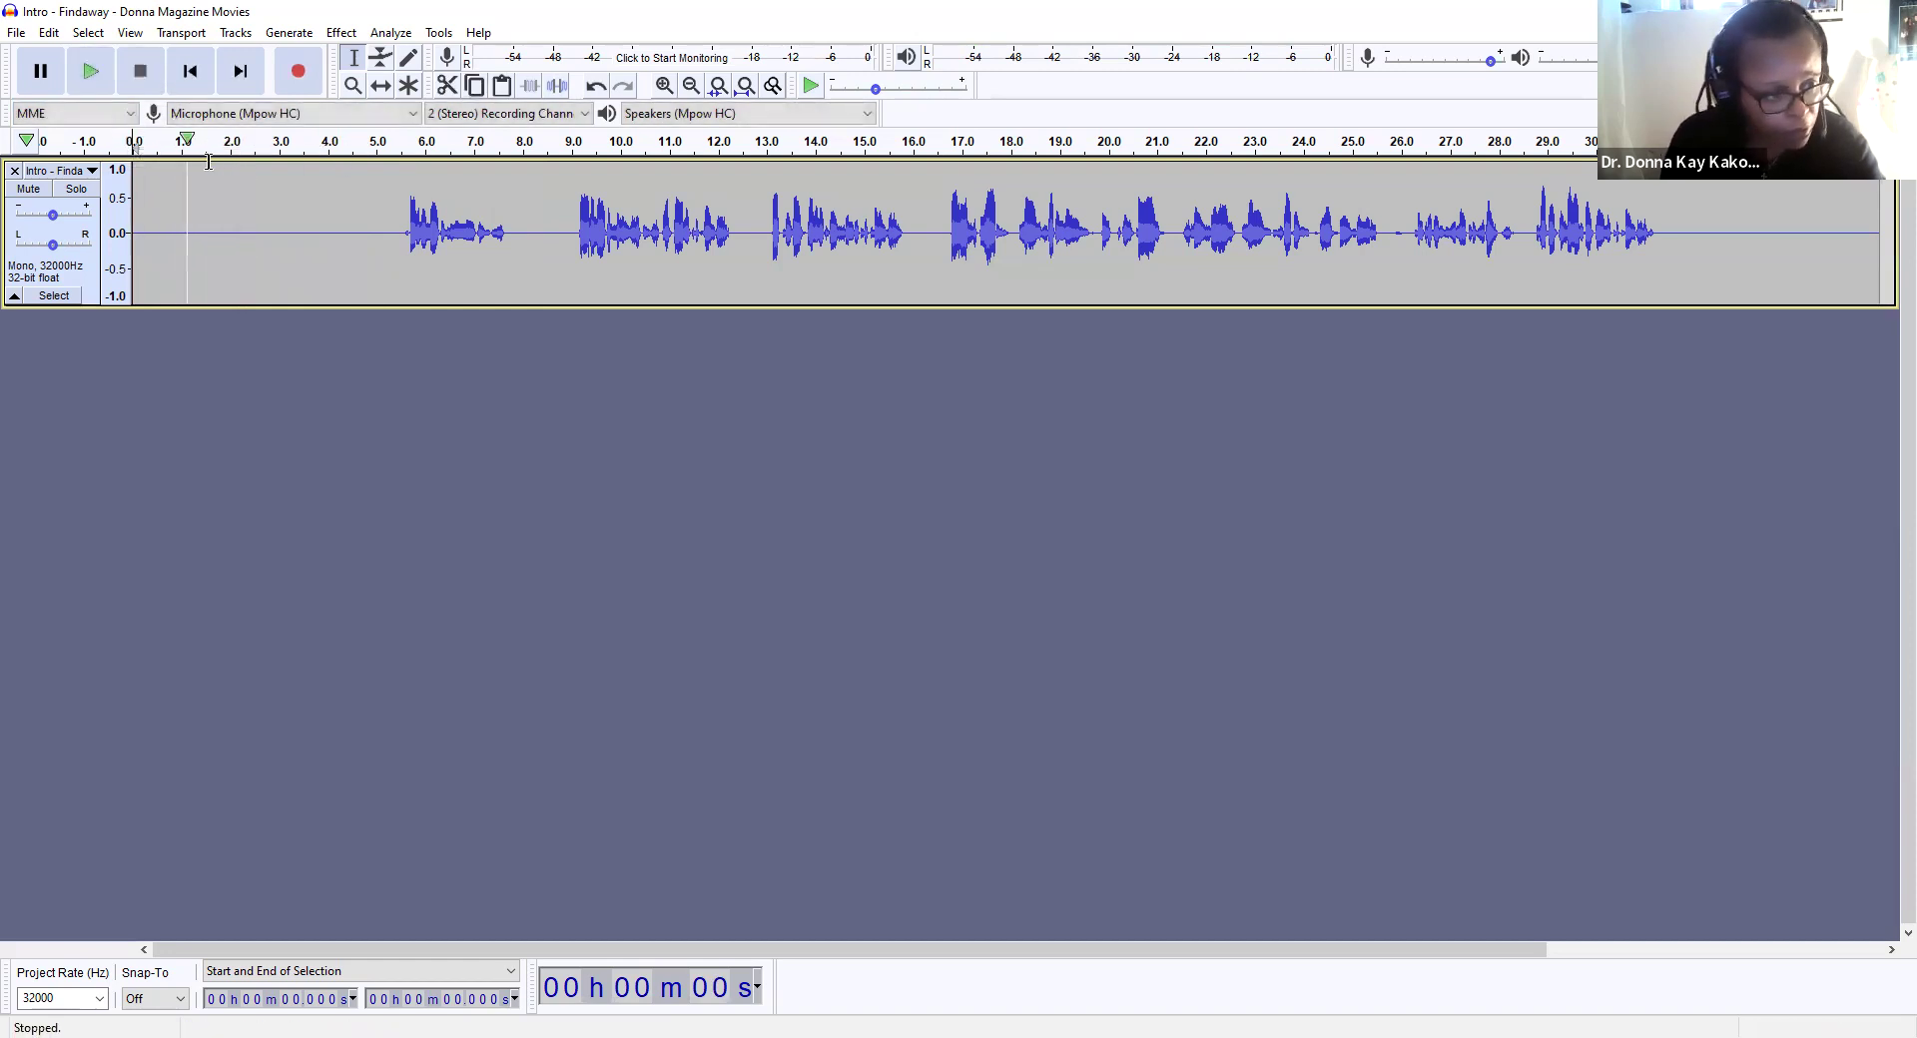
click(367, 142)
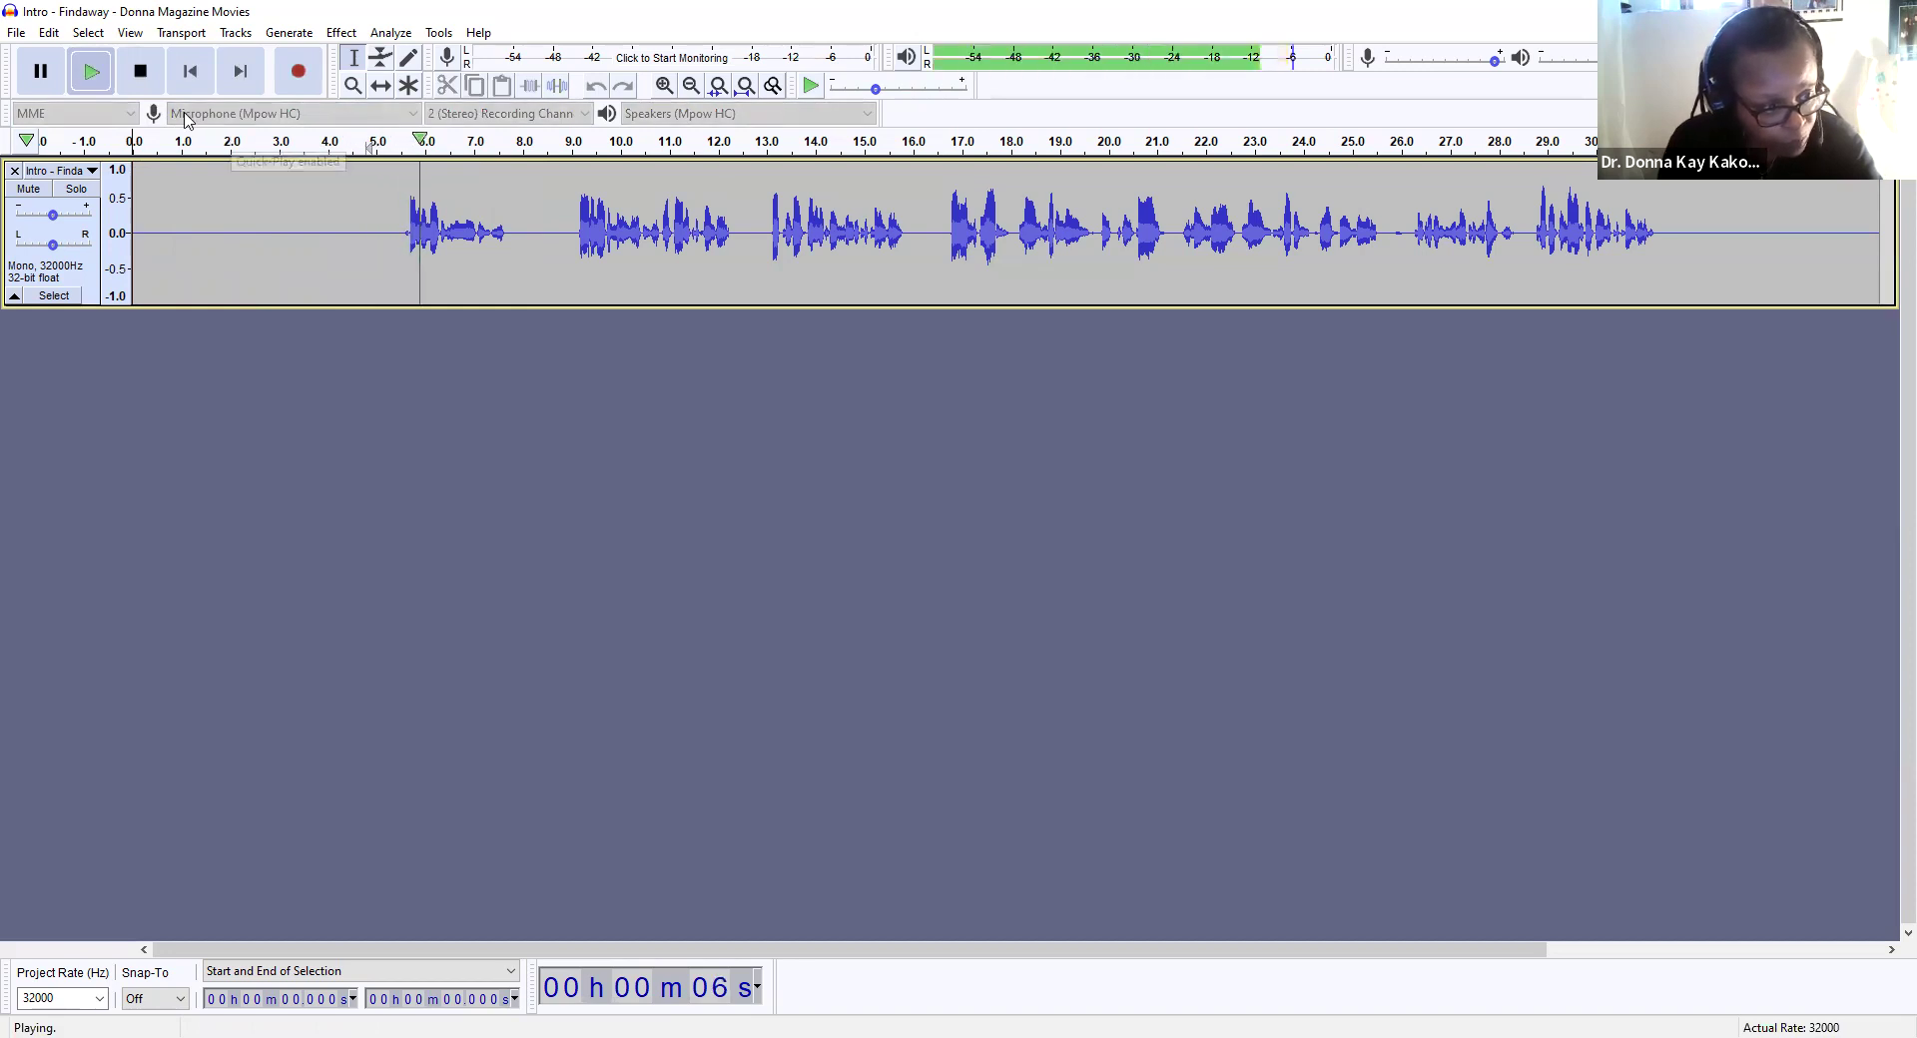
click(141, 71)
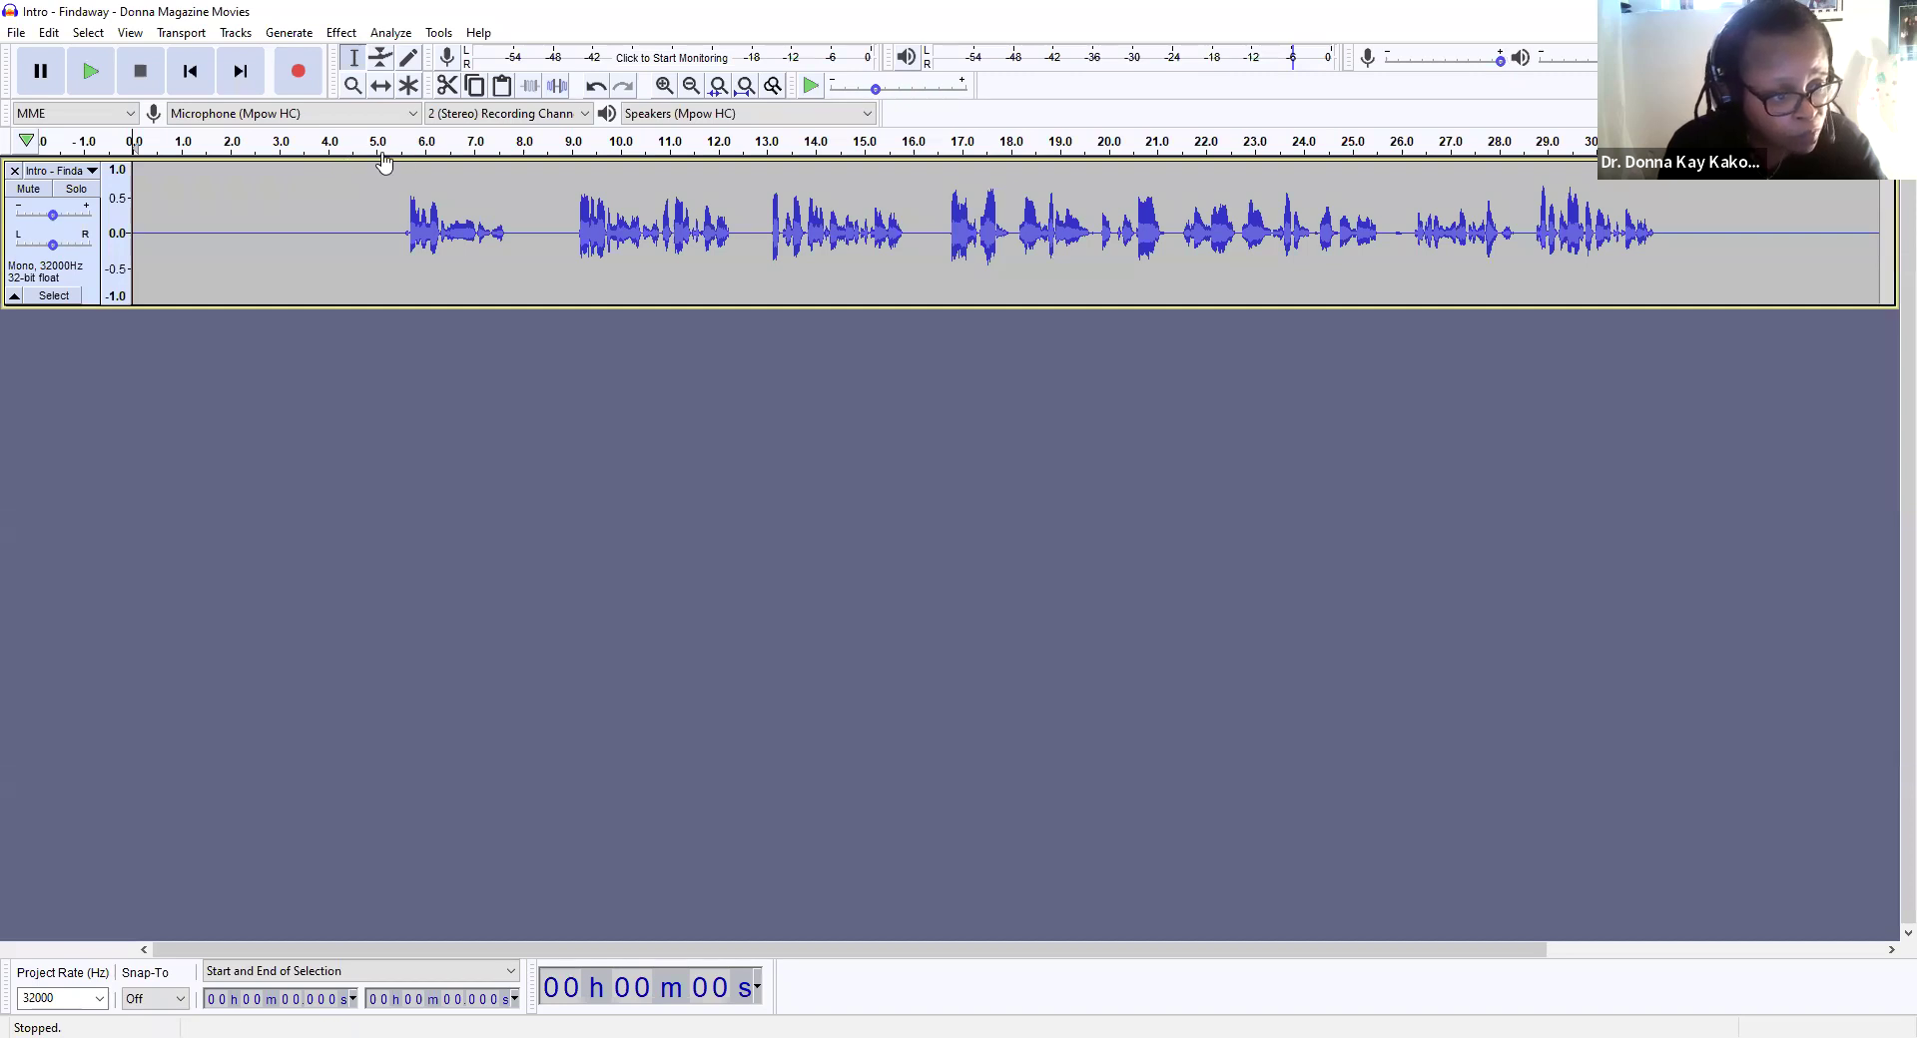
click(378, 149)
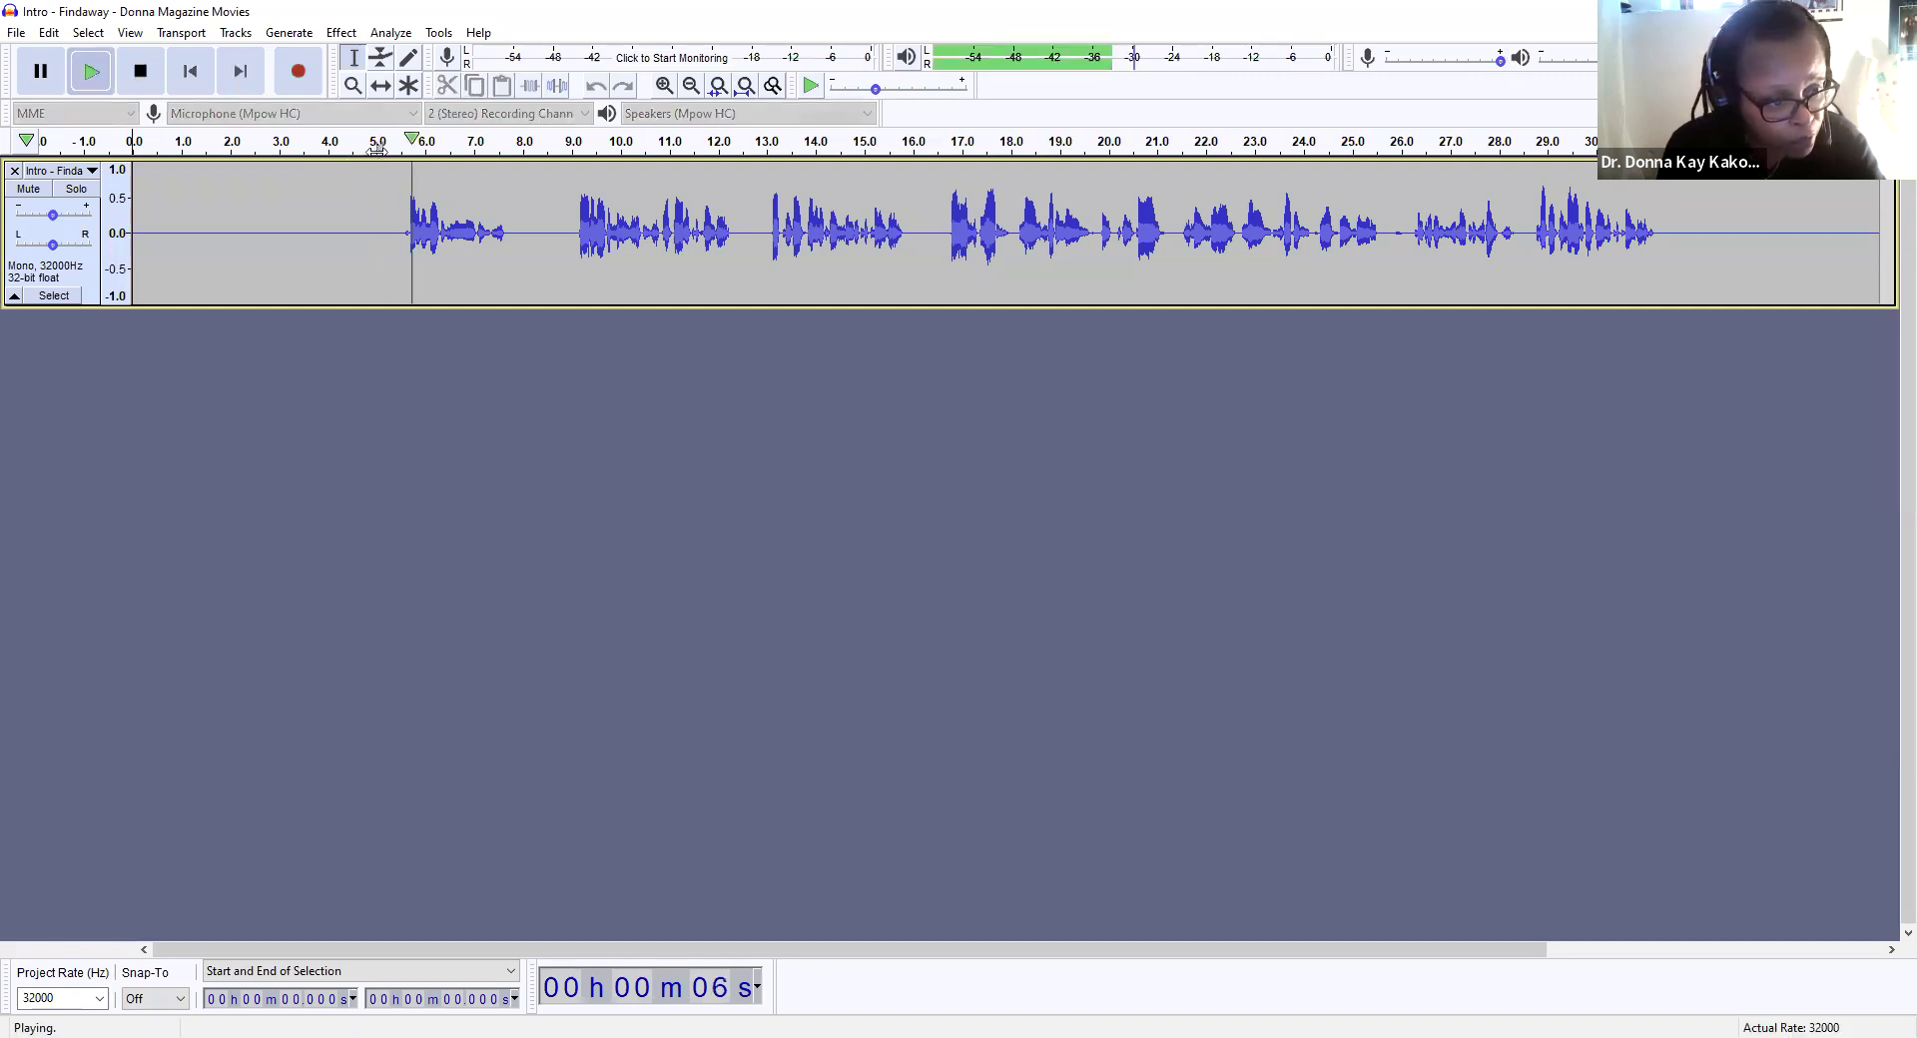
click(142, 72)
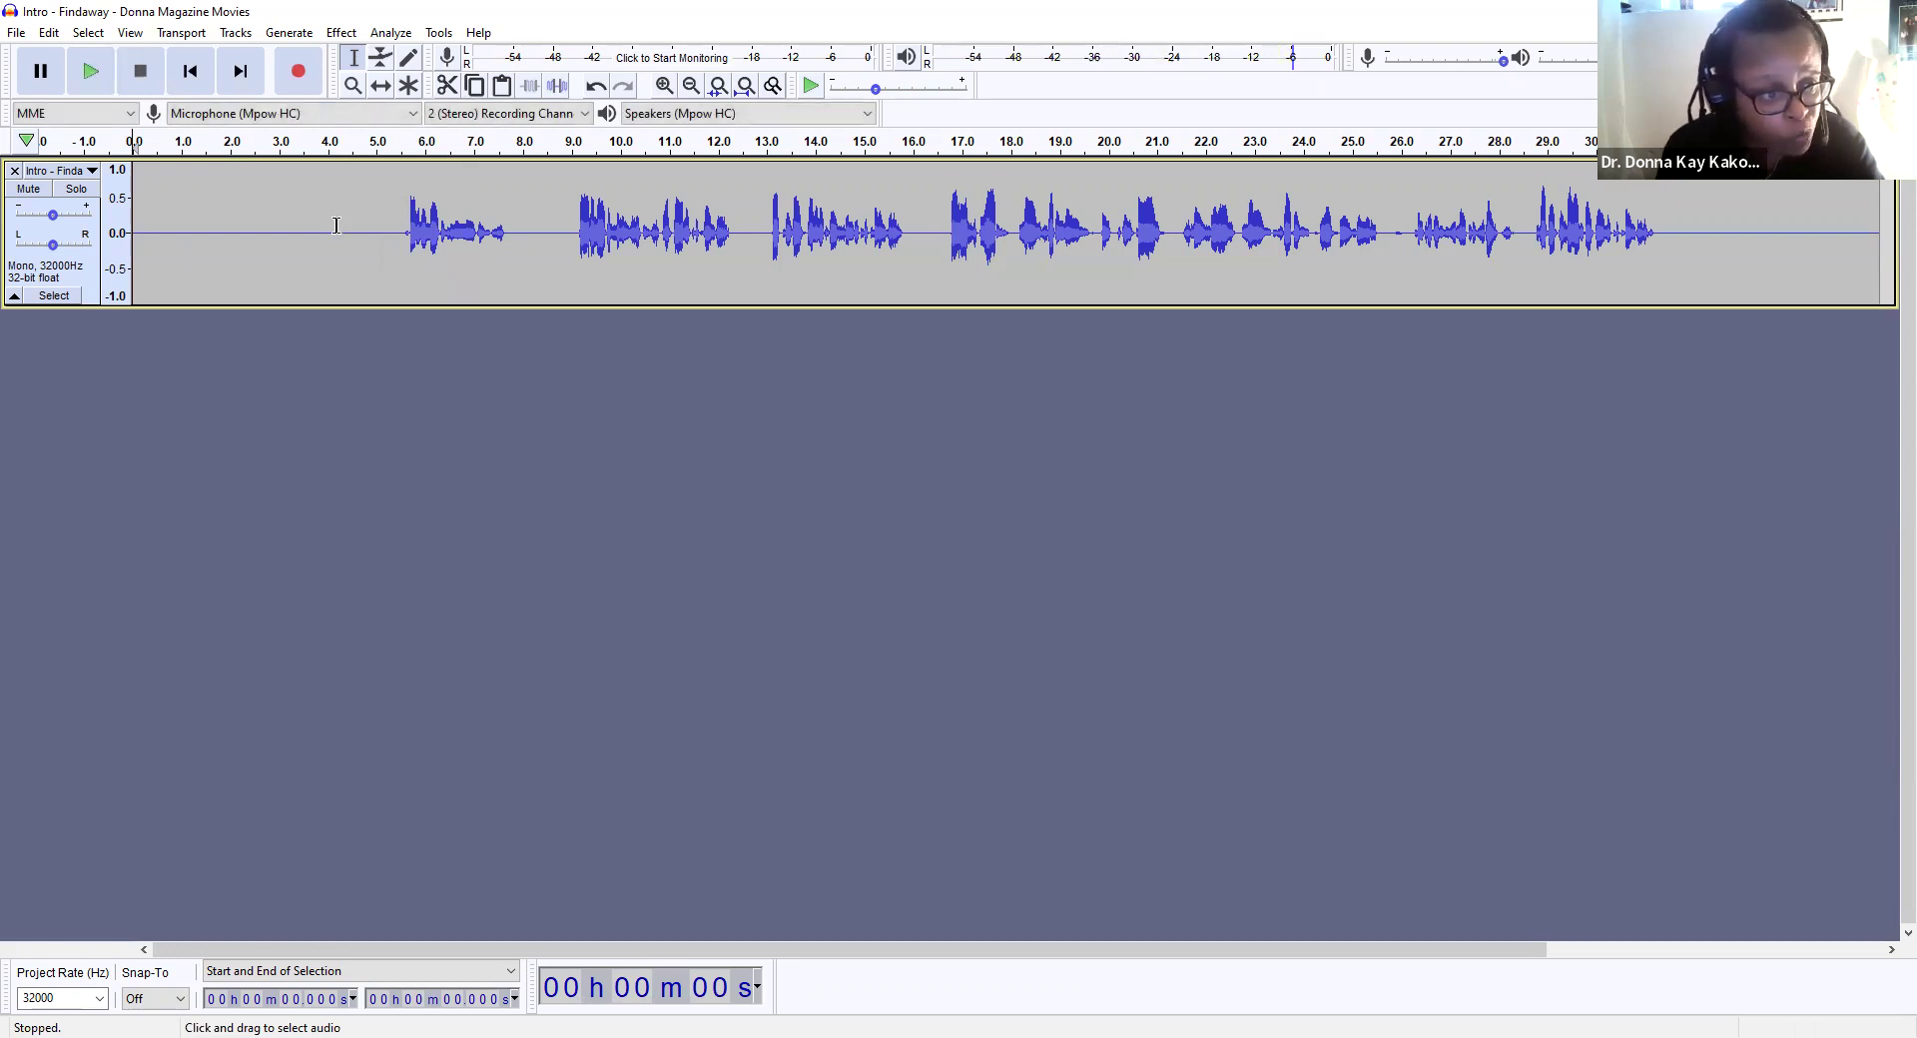
click(52, 37)
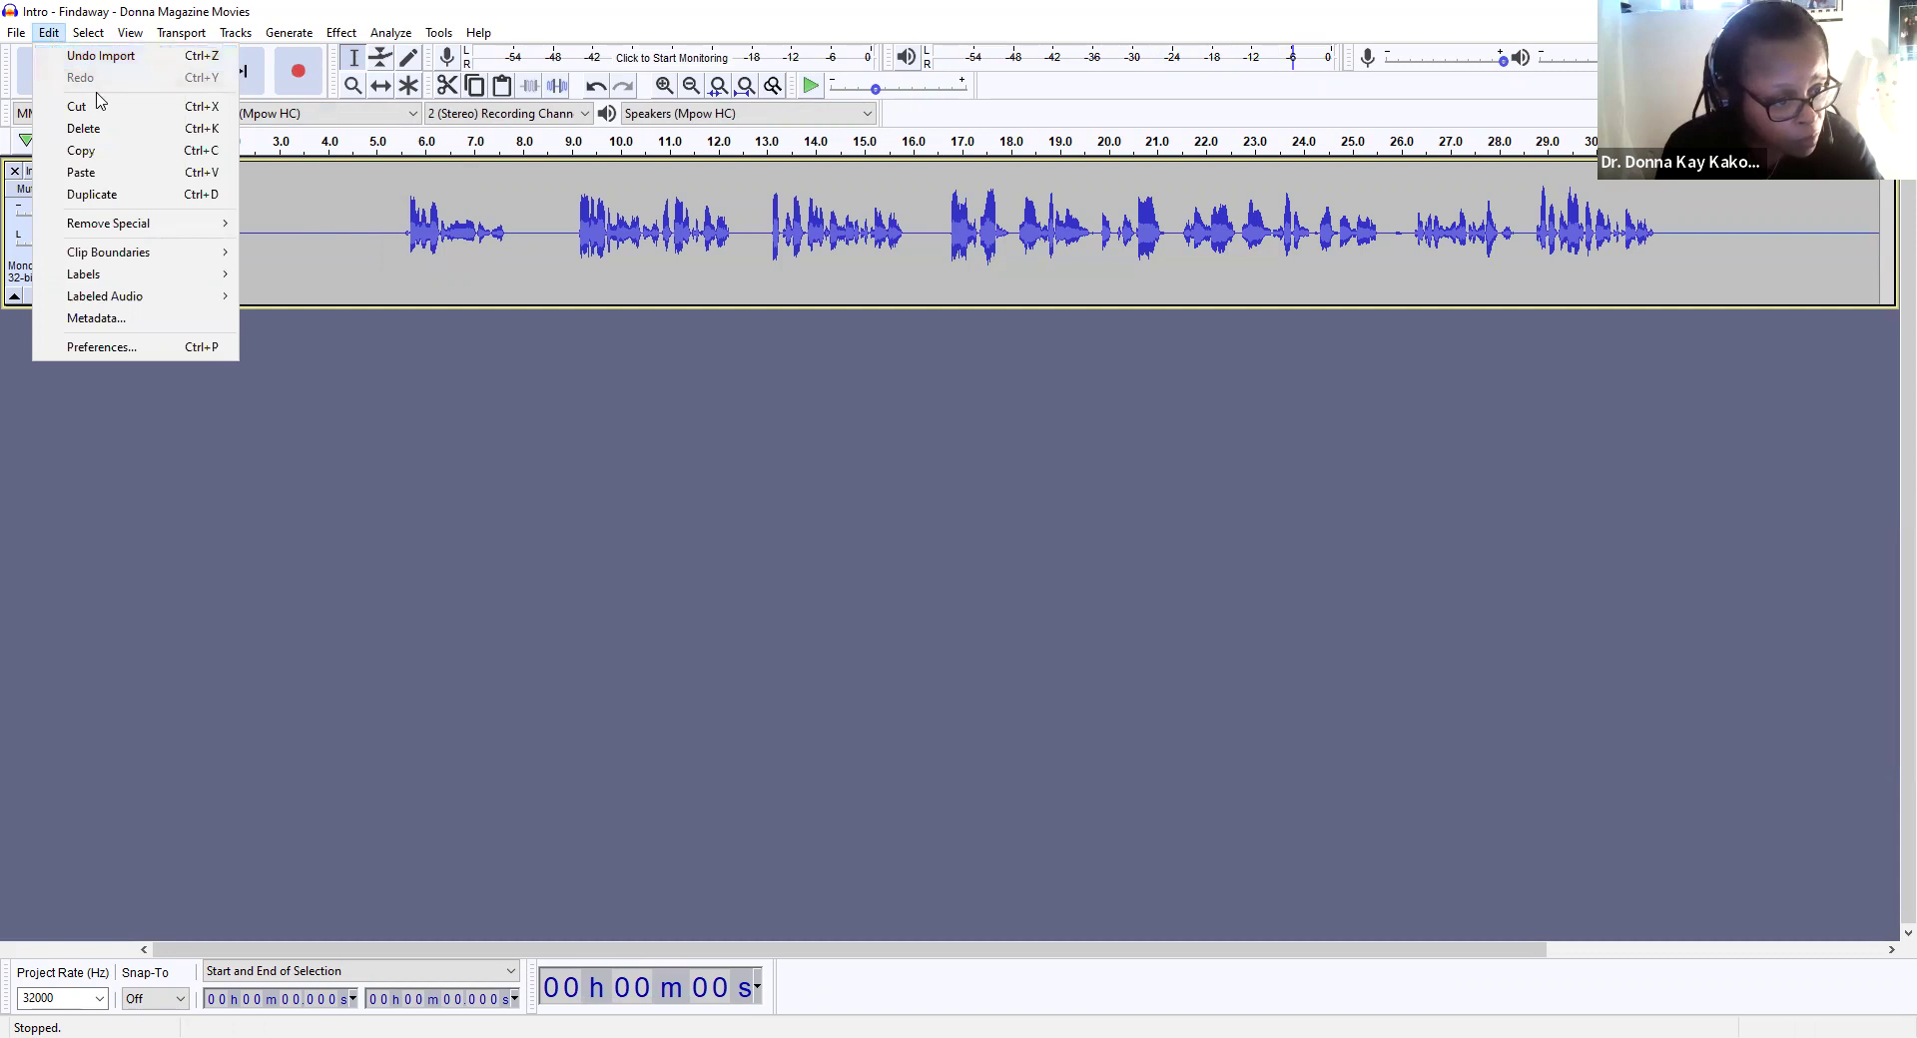
click(150, 108)
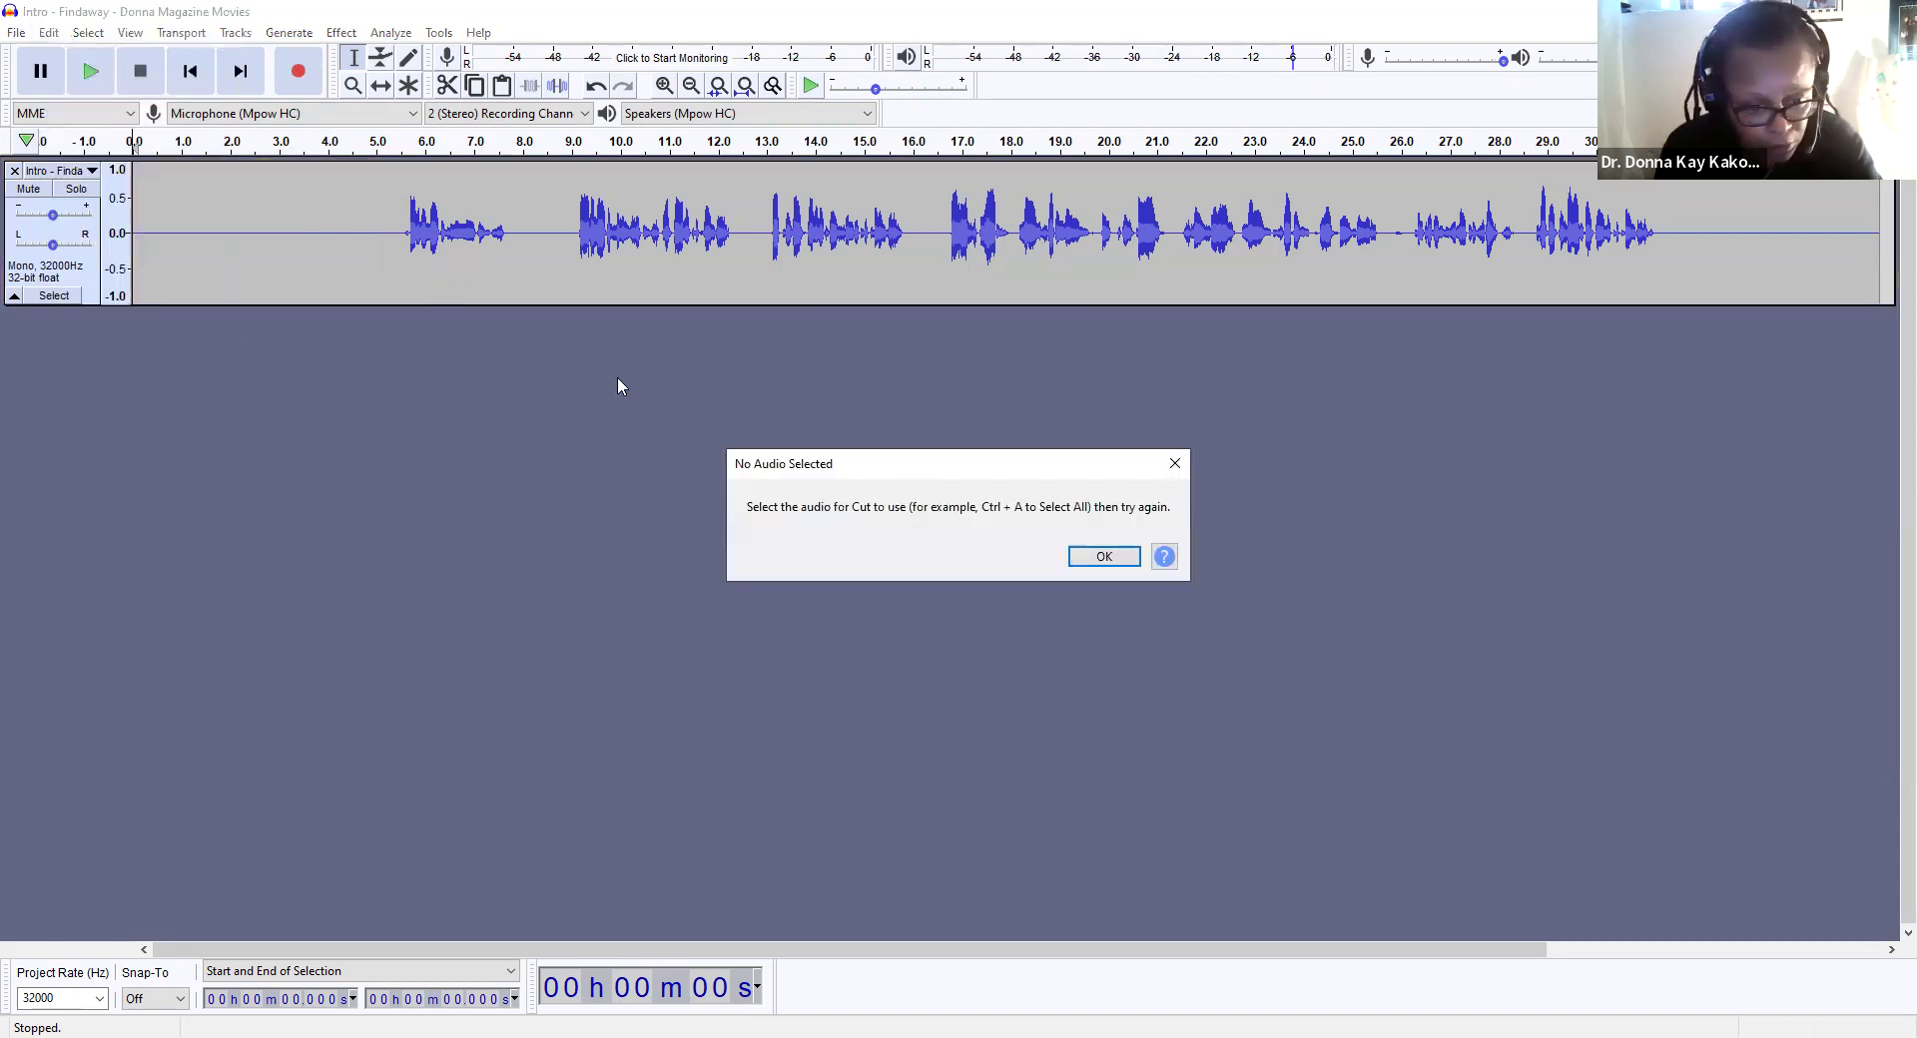
click(1106, 556)
Step: Cut the silence in about the first 5.3 seconds of the intro track and play back its new beginning
drag(390, 227, 108, 205)
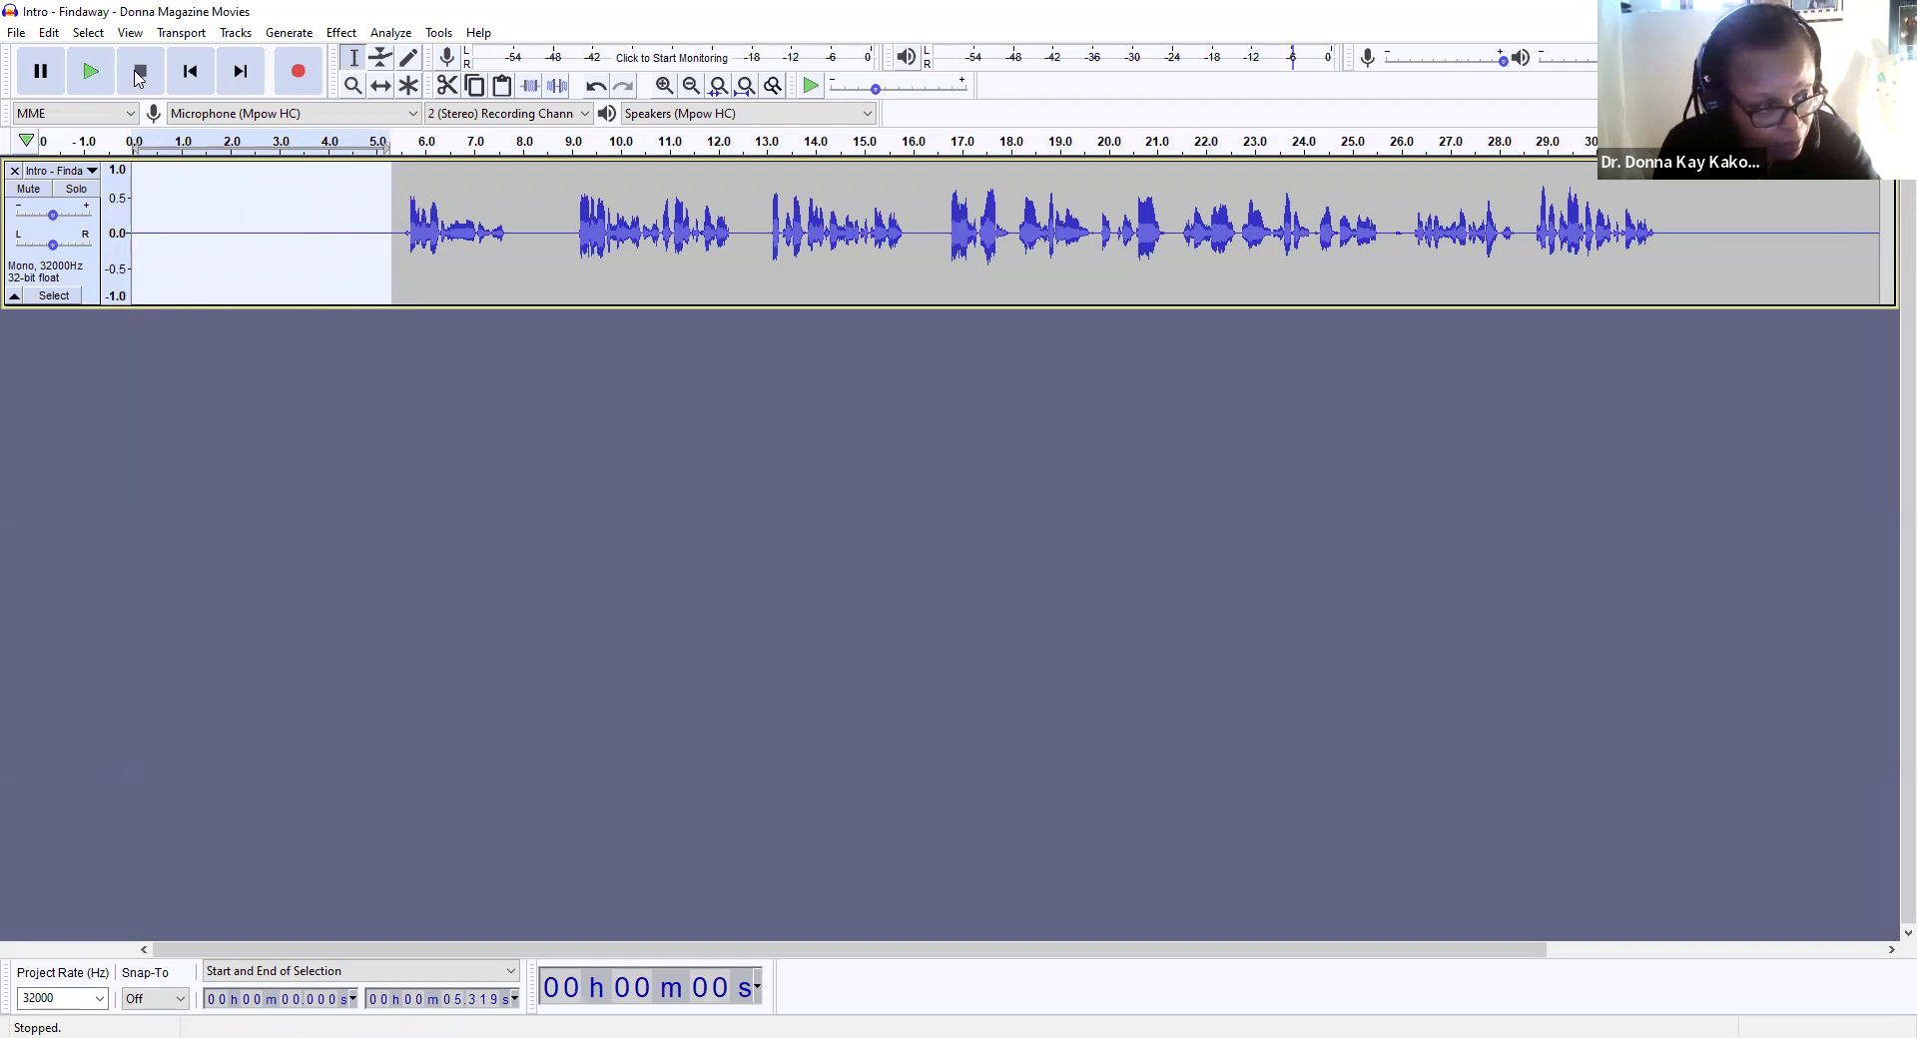
click(44, 34)
click(99, 124)
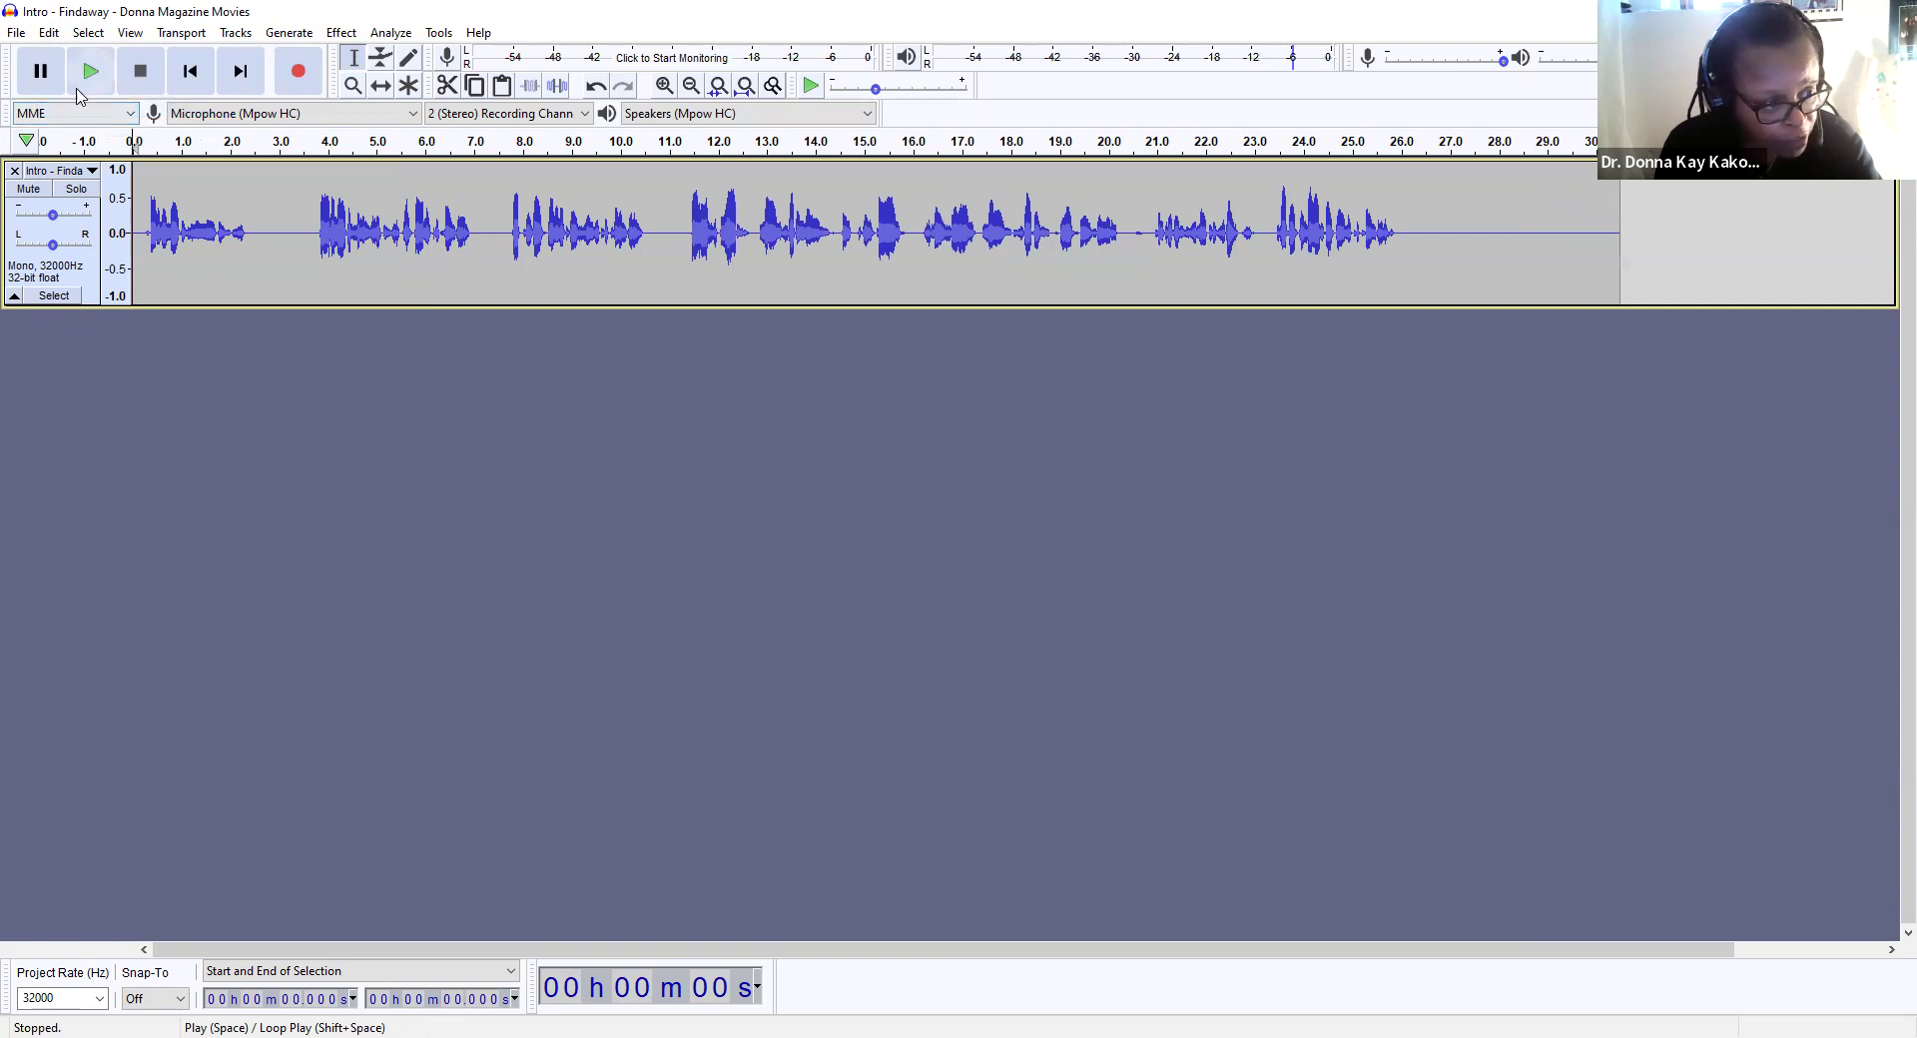
click(89, 74)
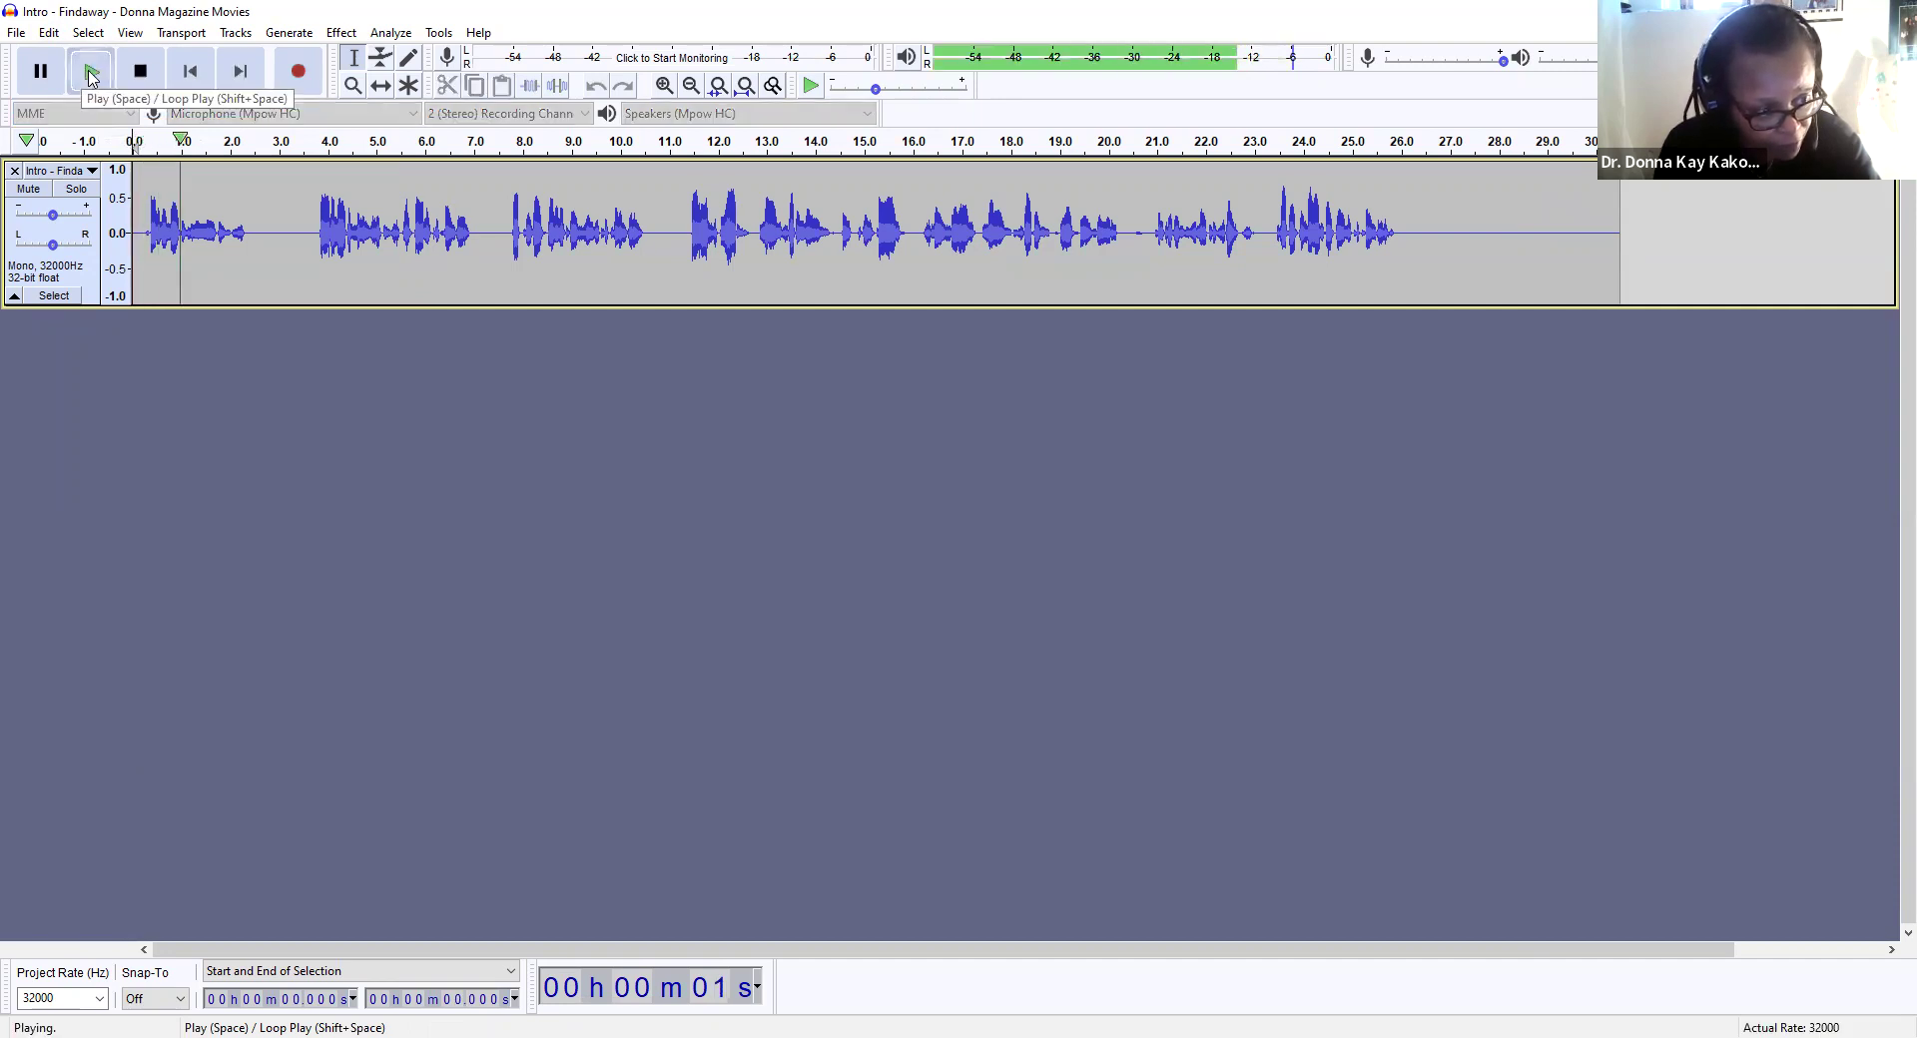
click(140, 71)
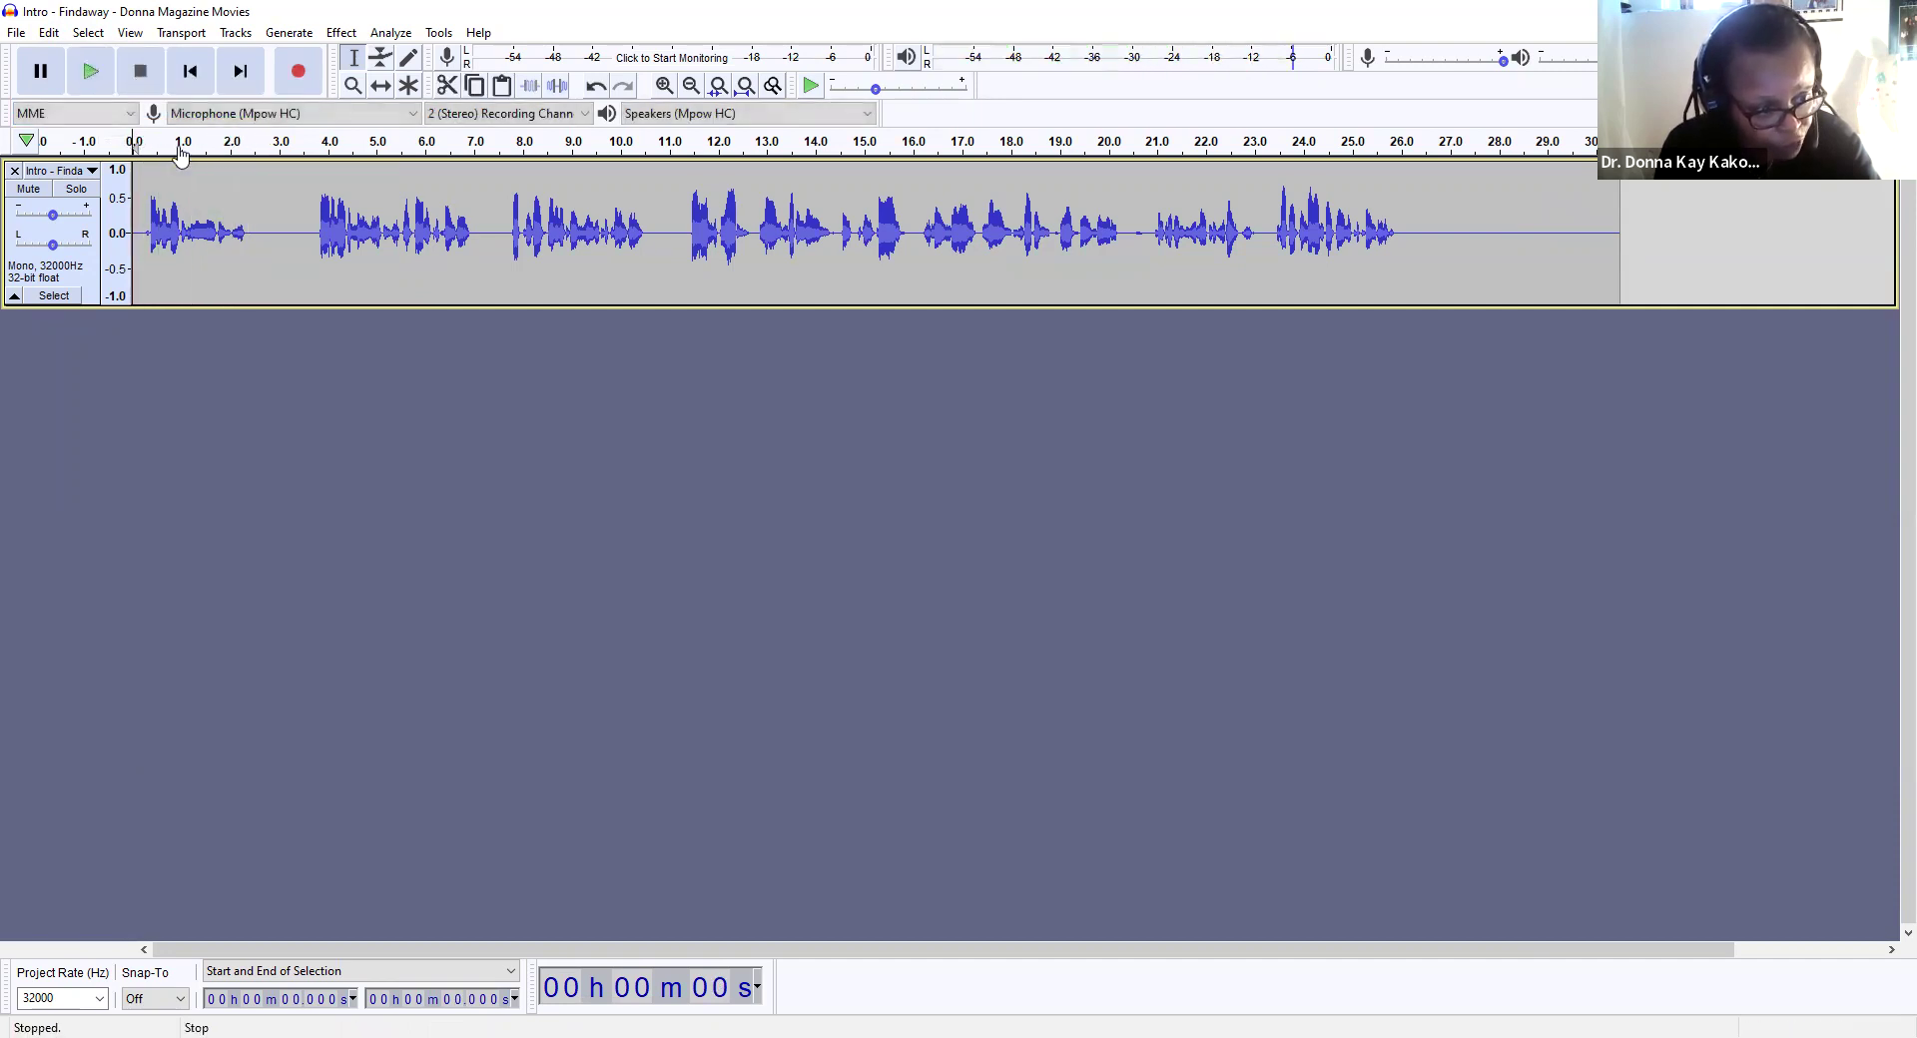
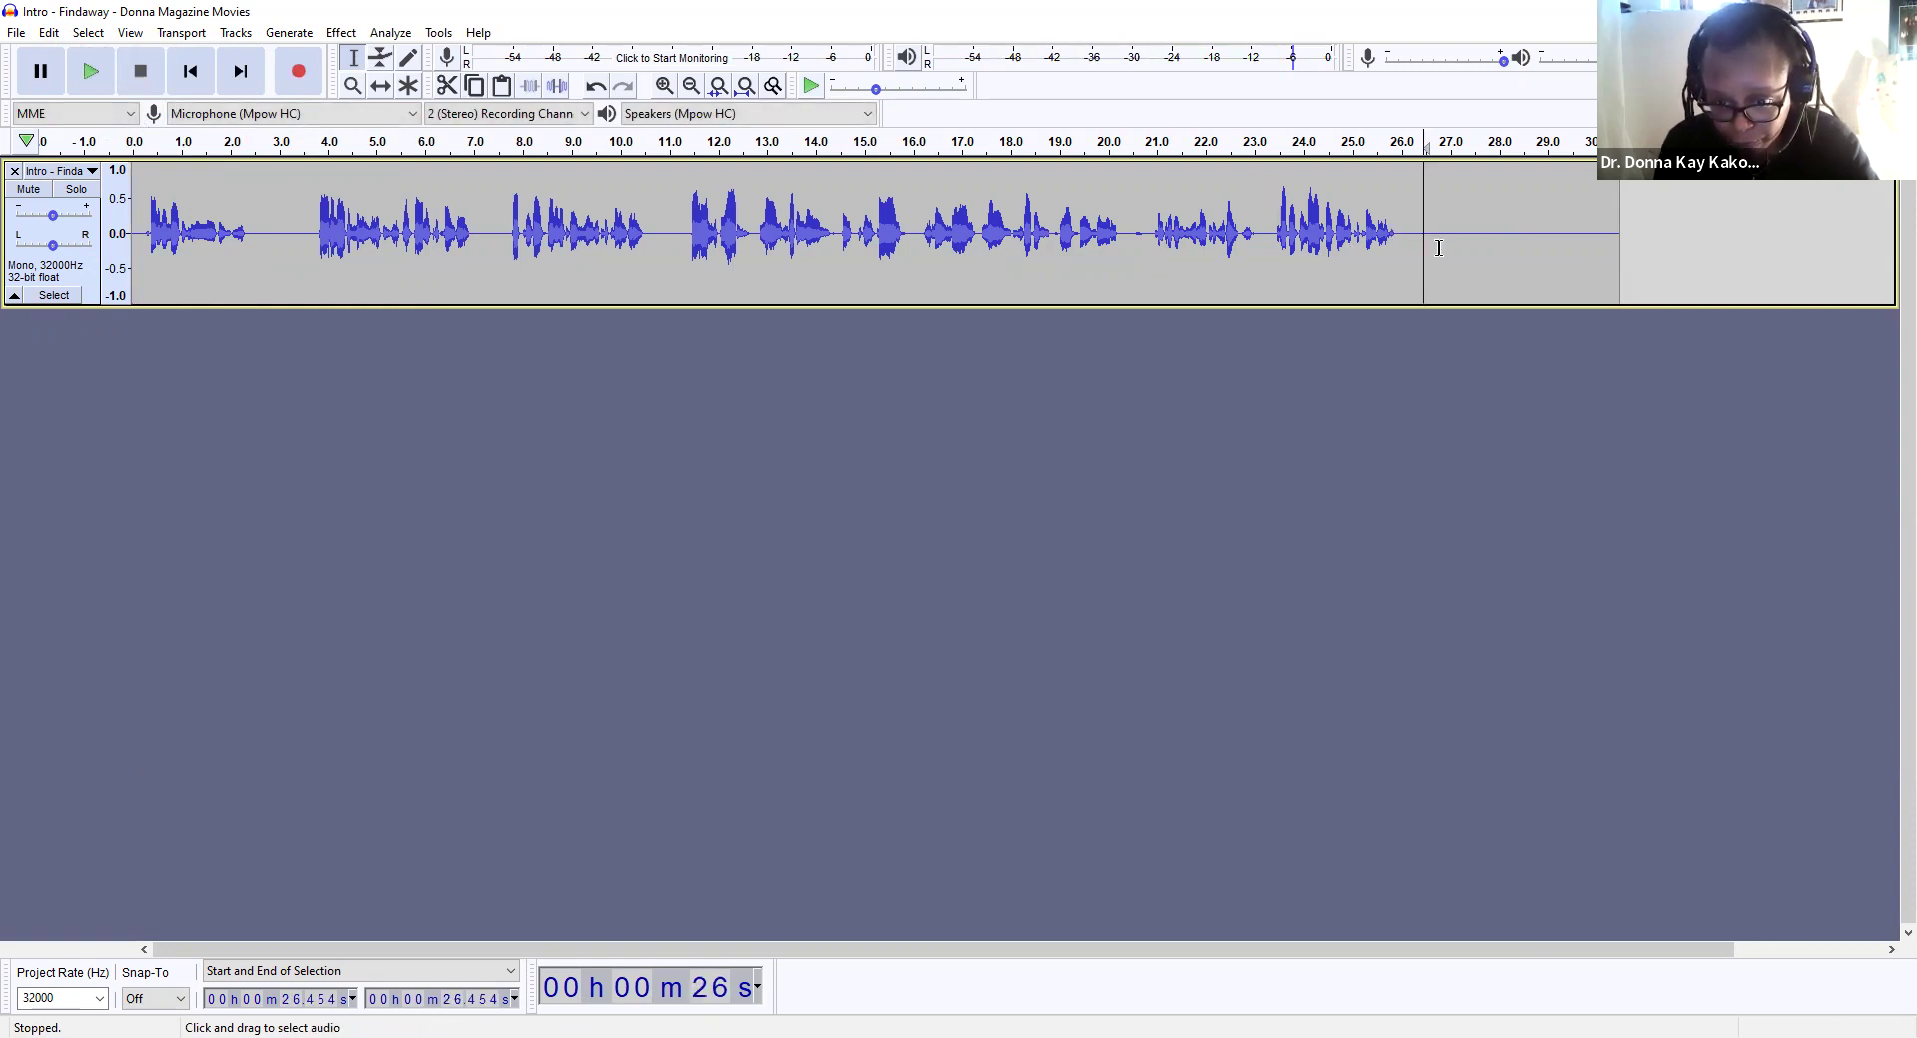
Step: Cut the trailing silence of the intro track from about 26.5 seconds to its end and play the track from the start
drag(1427, 242, 1618, 257)
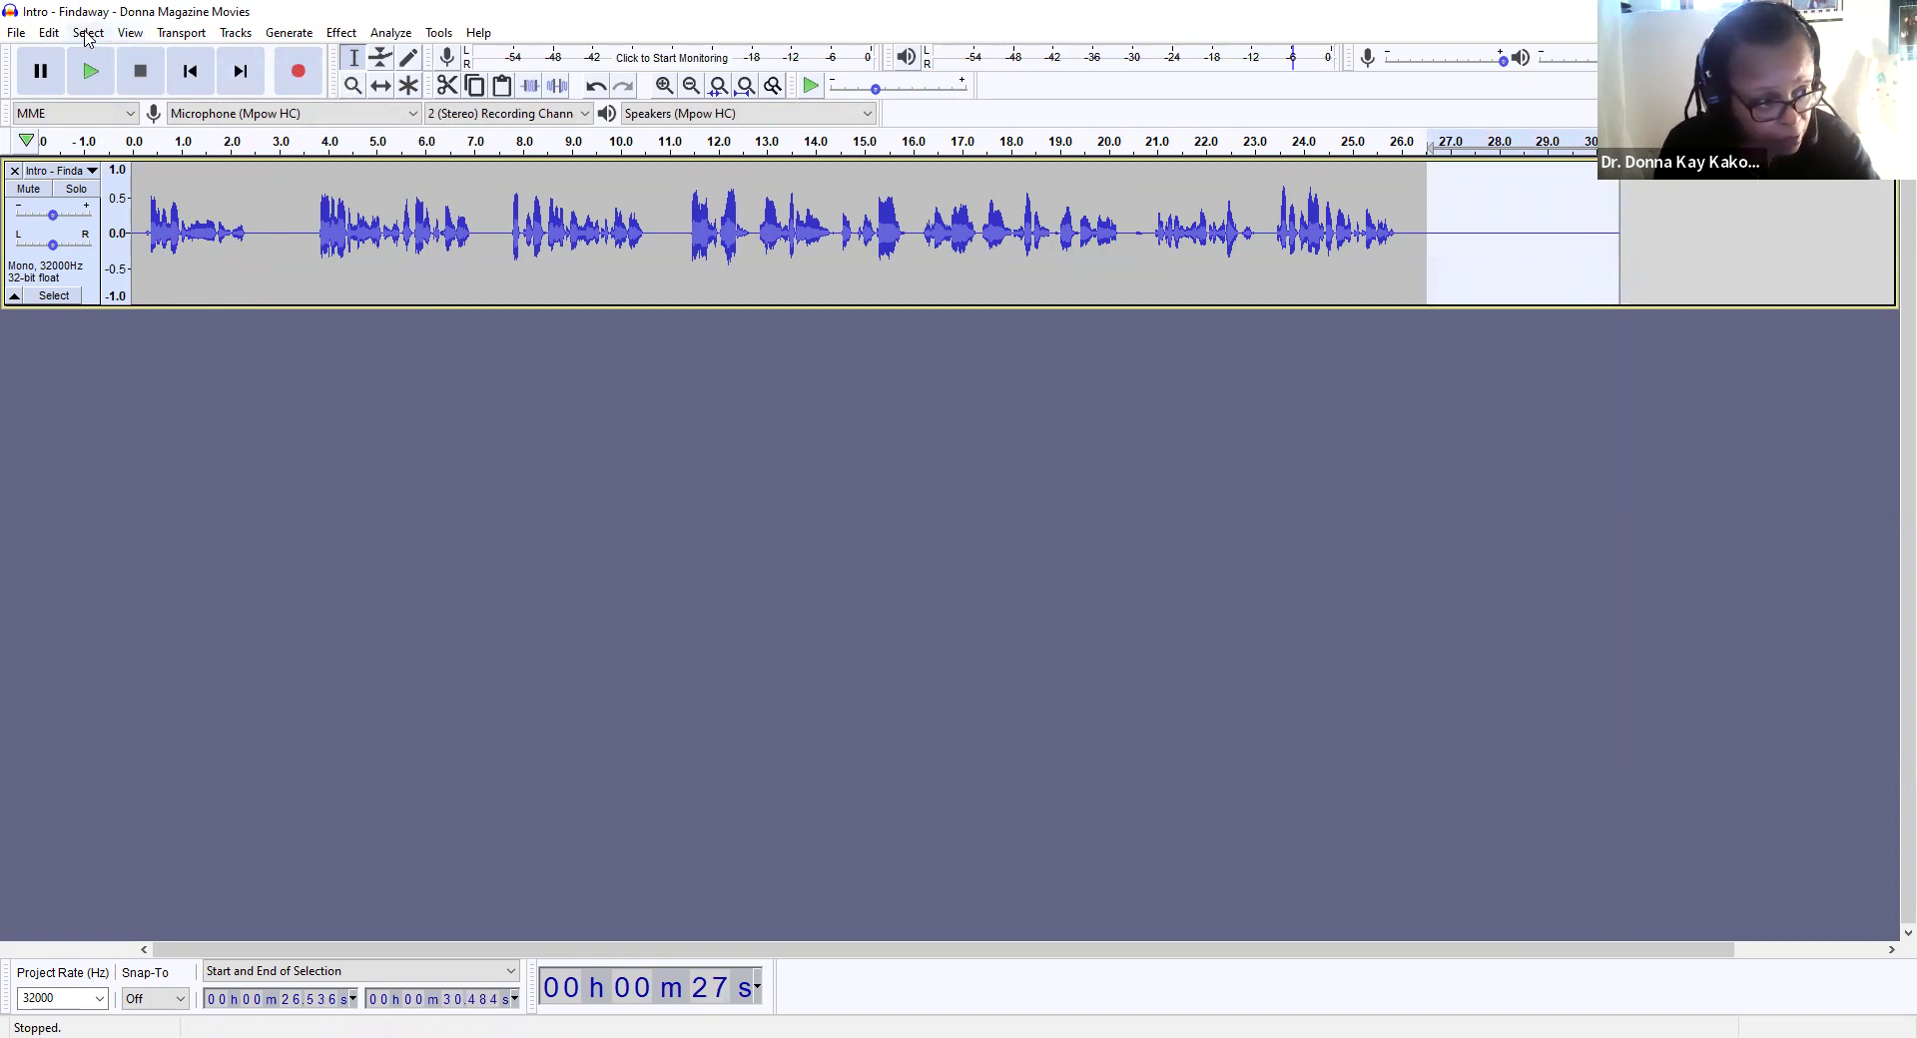
click(50, 33)
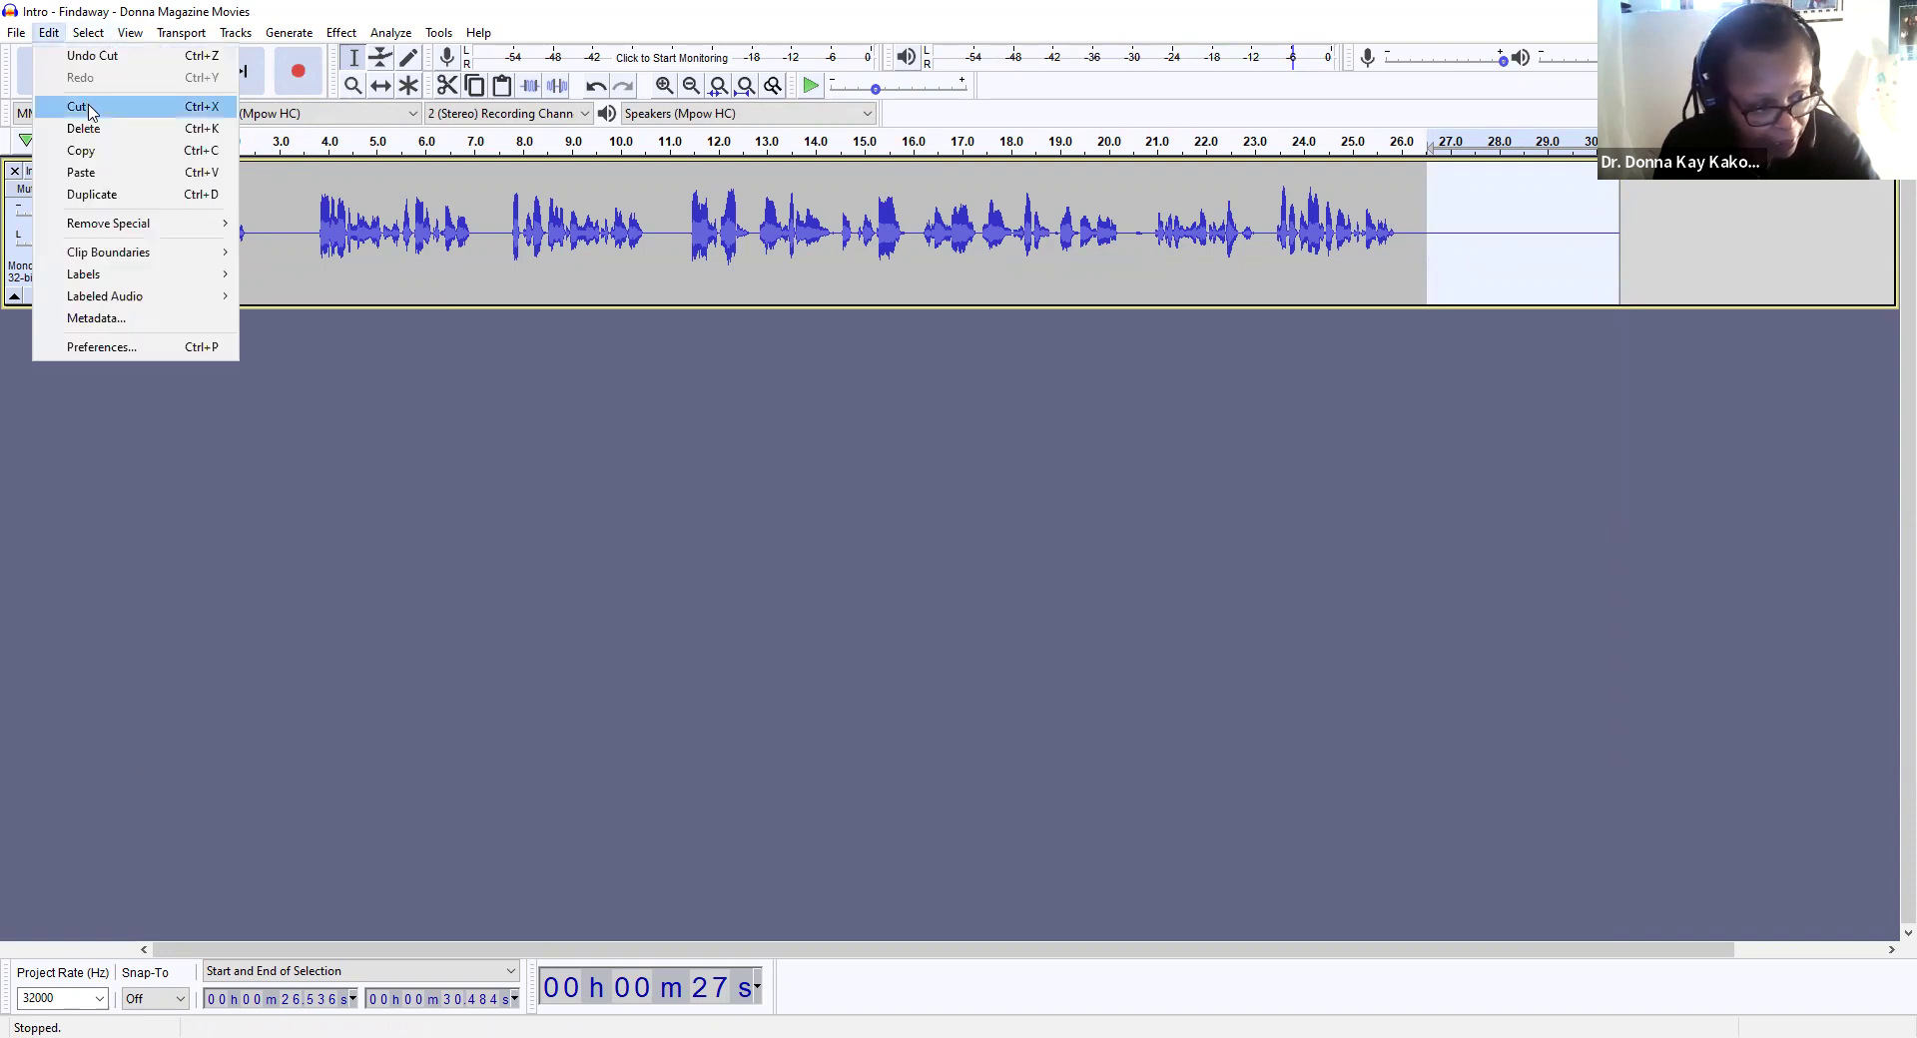
click(79, 106)
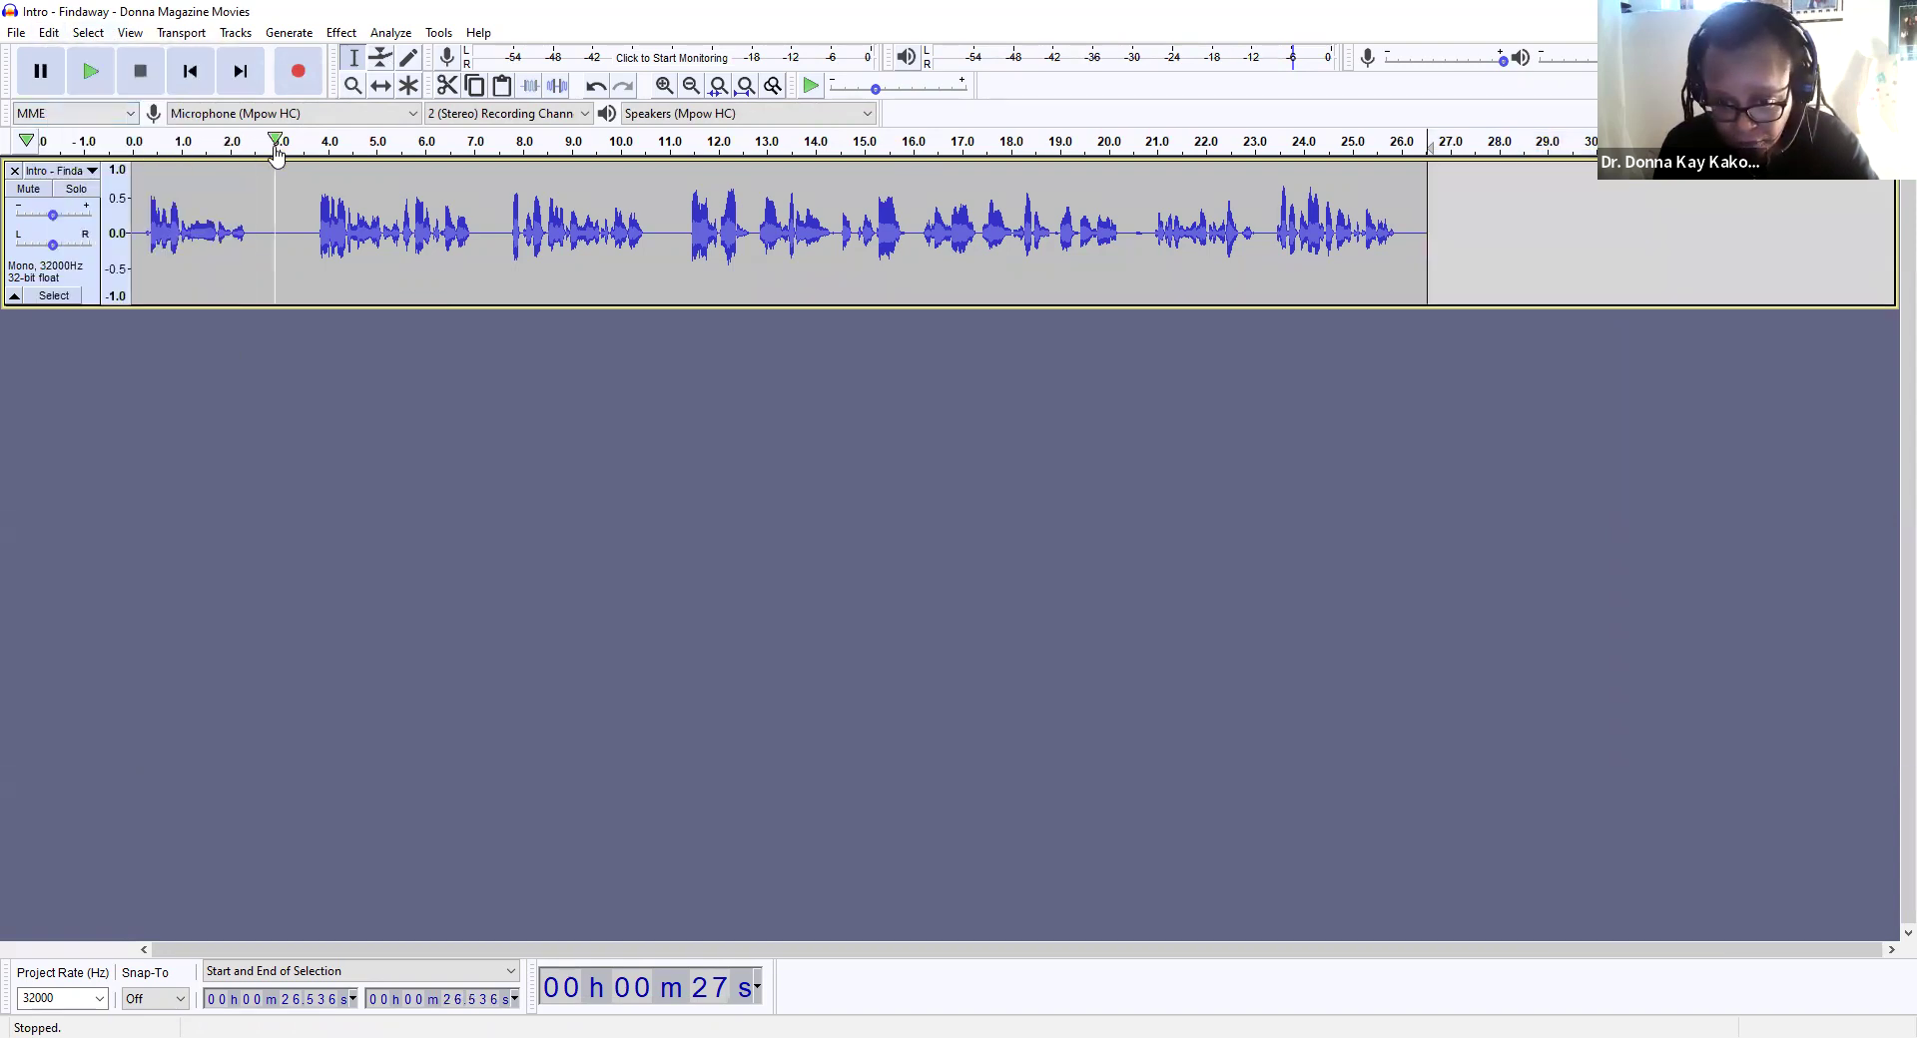
click(100, 78)
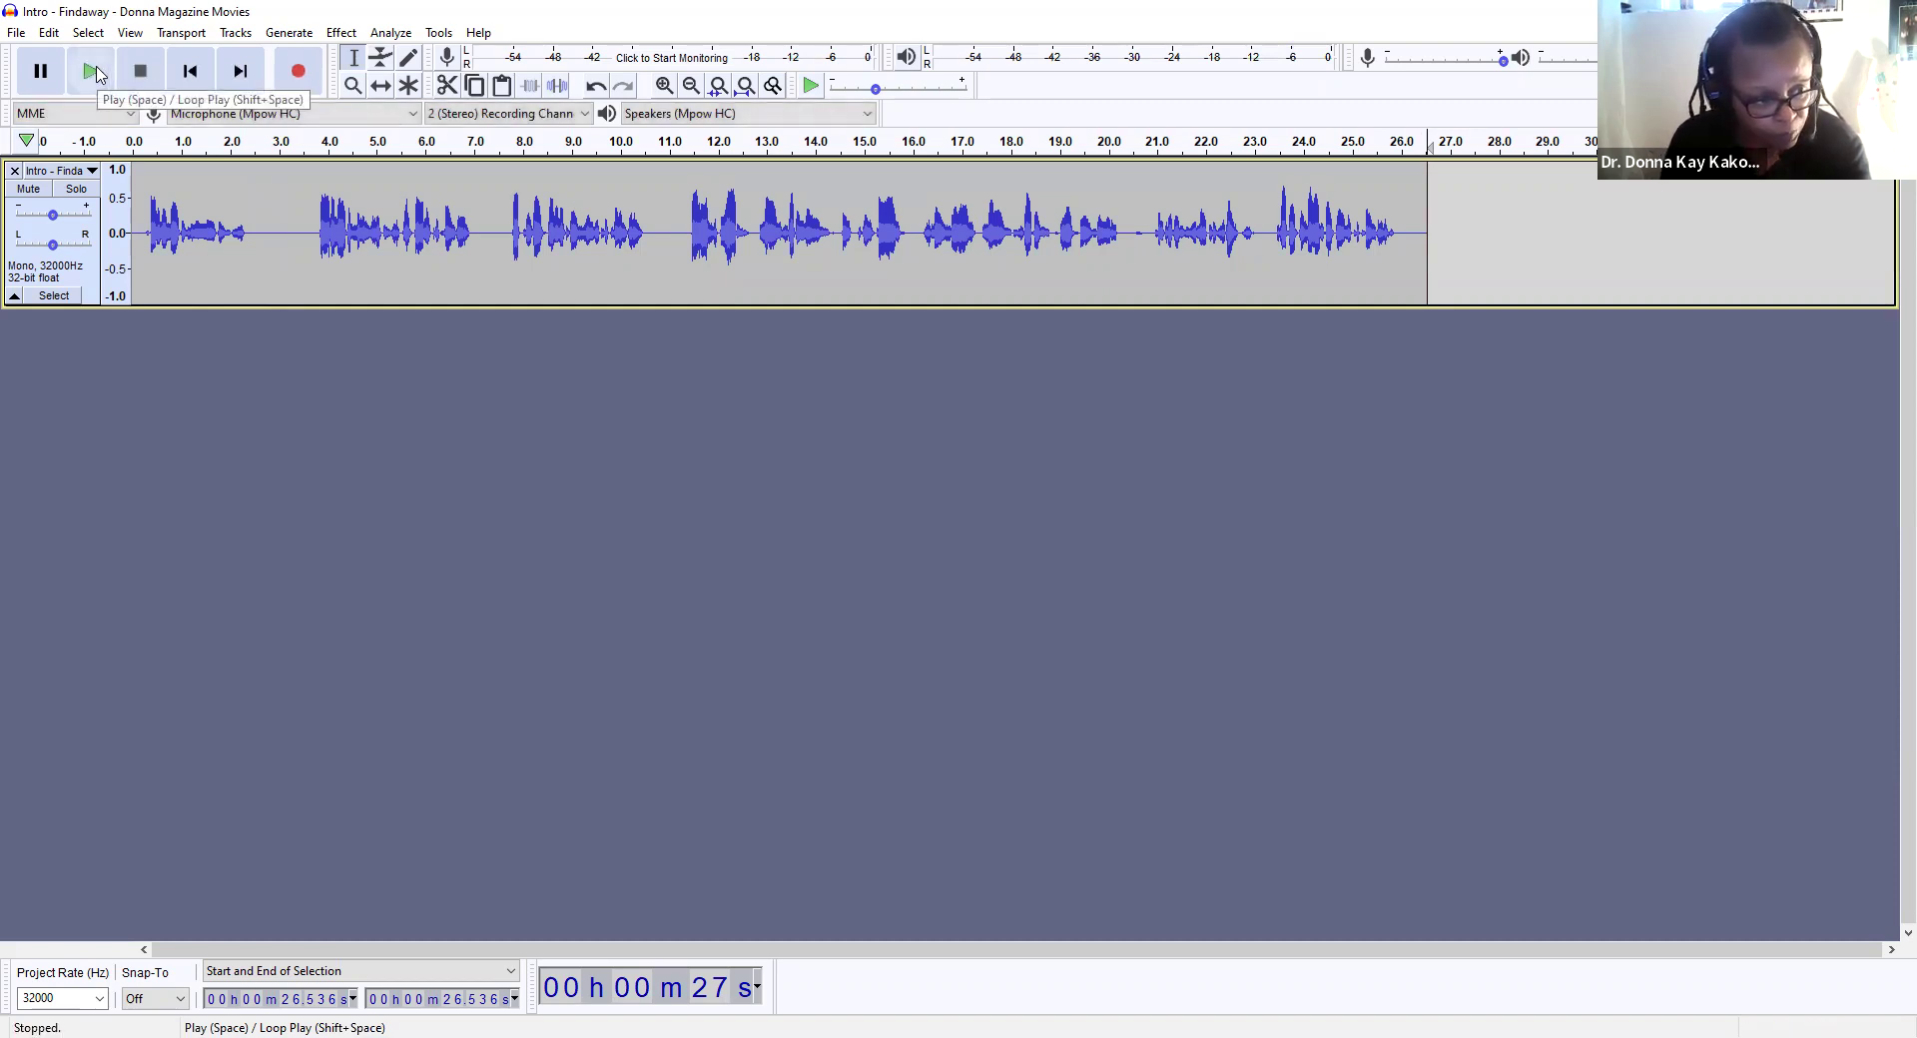
click(130, 137)
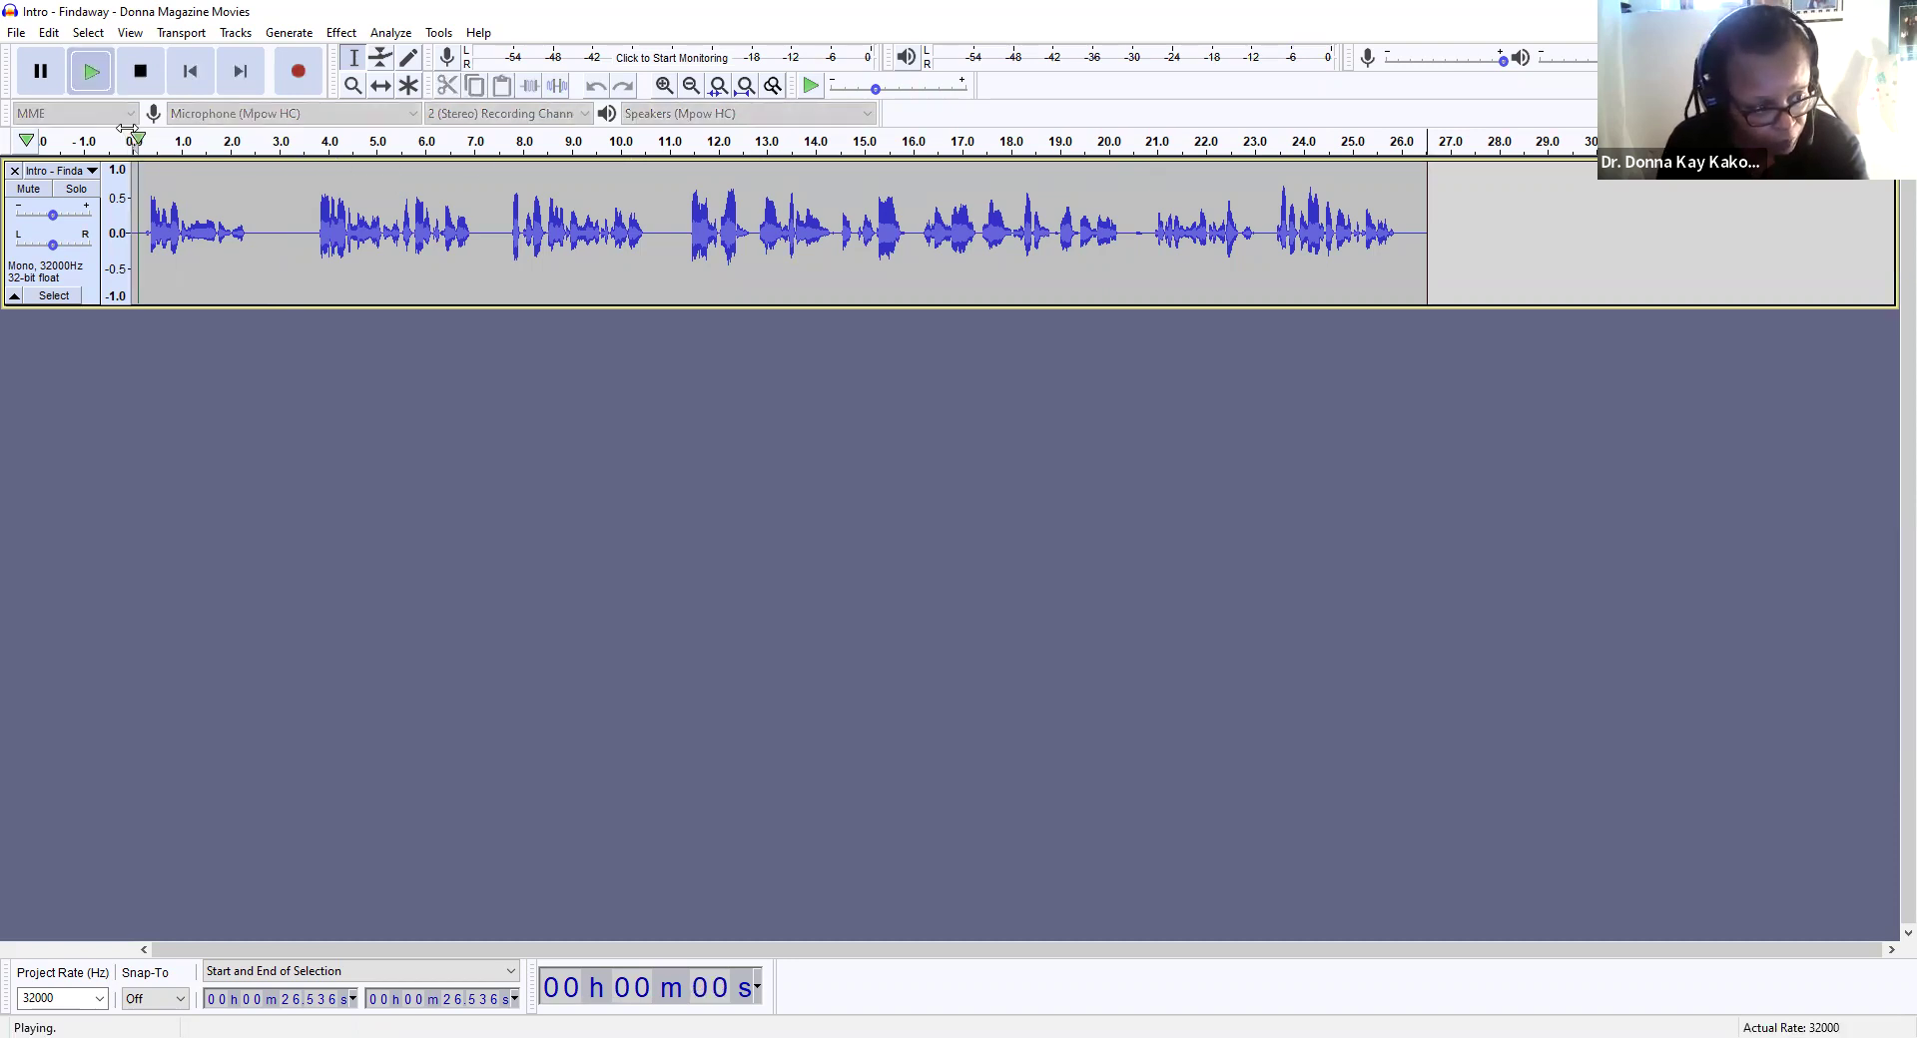
click(146, 68)
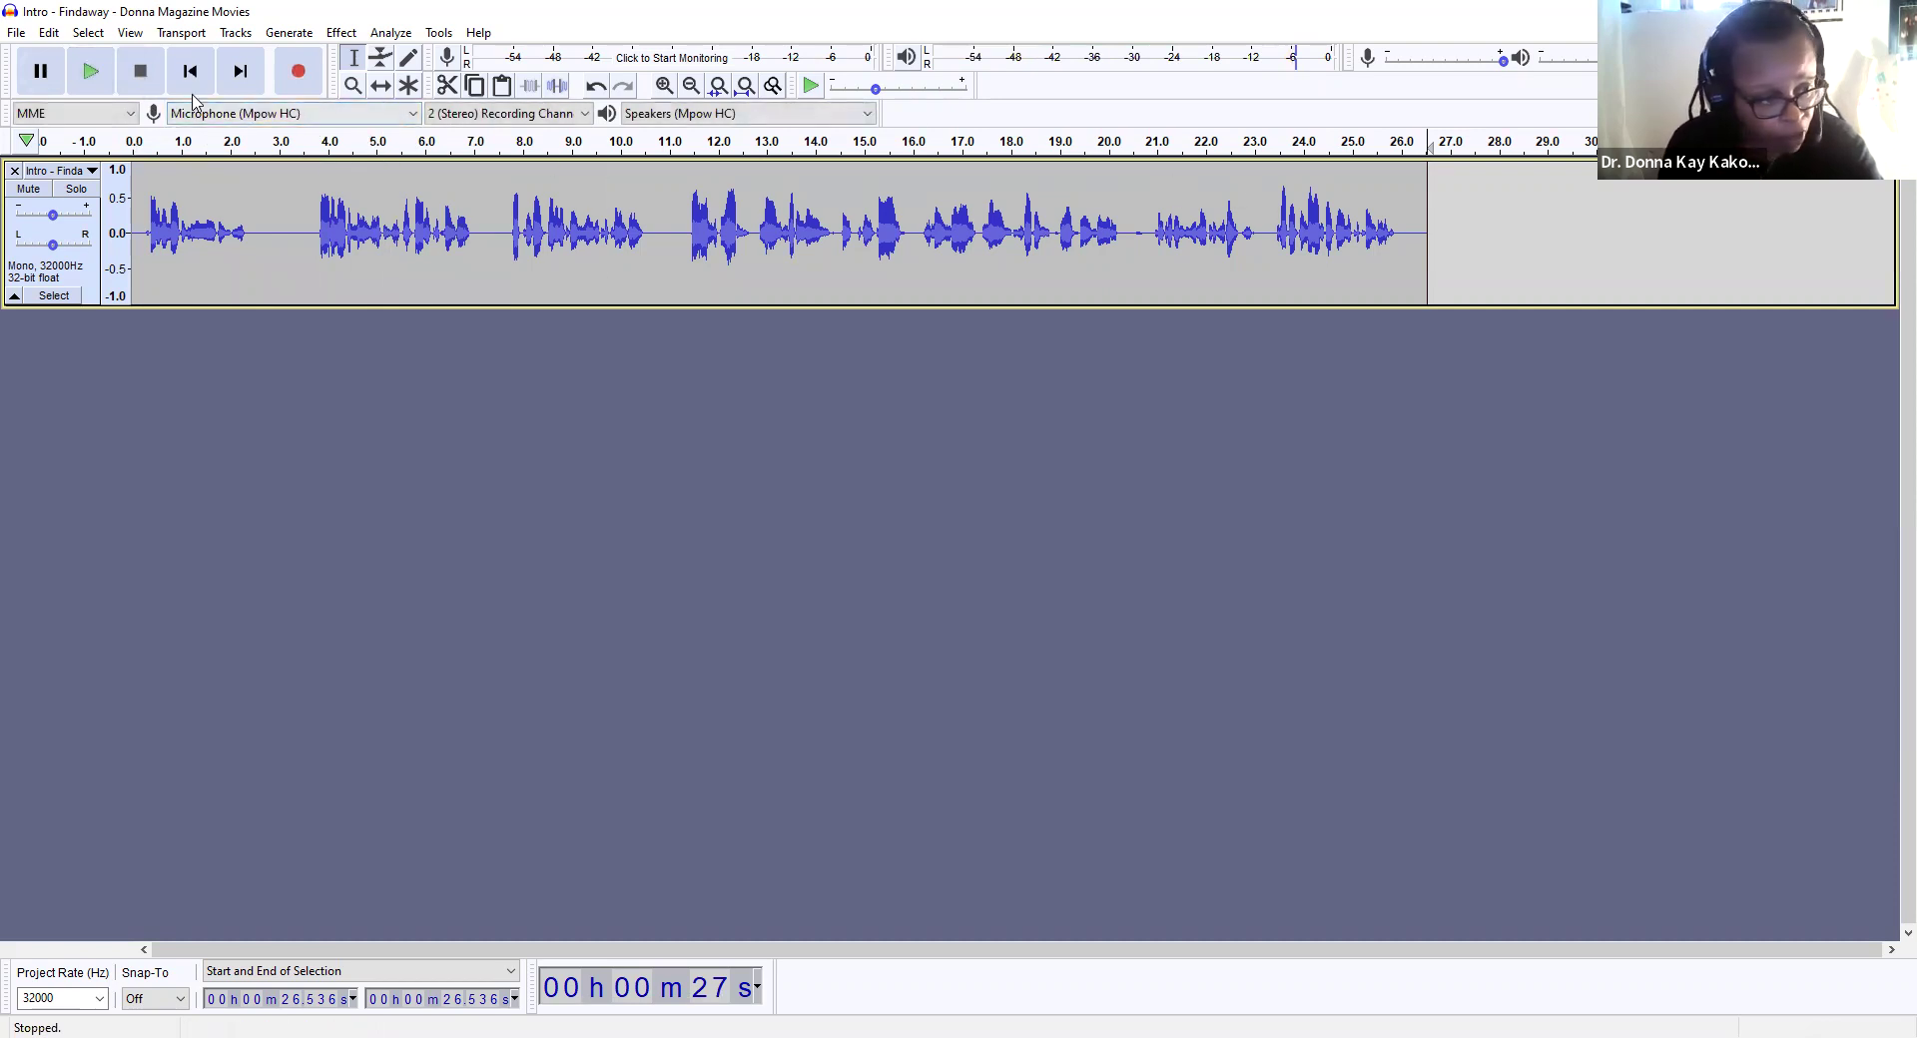
Step: Add a new empty stereo track below the intro track
click(18, 36)
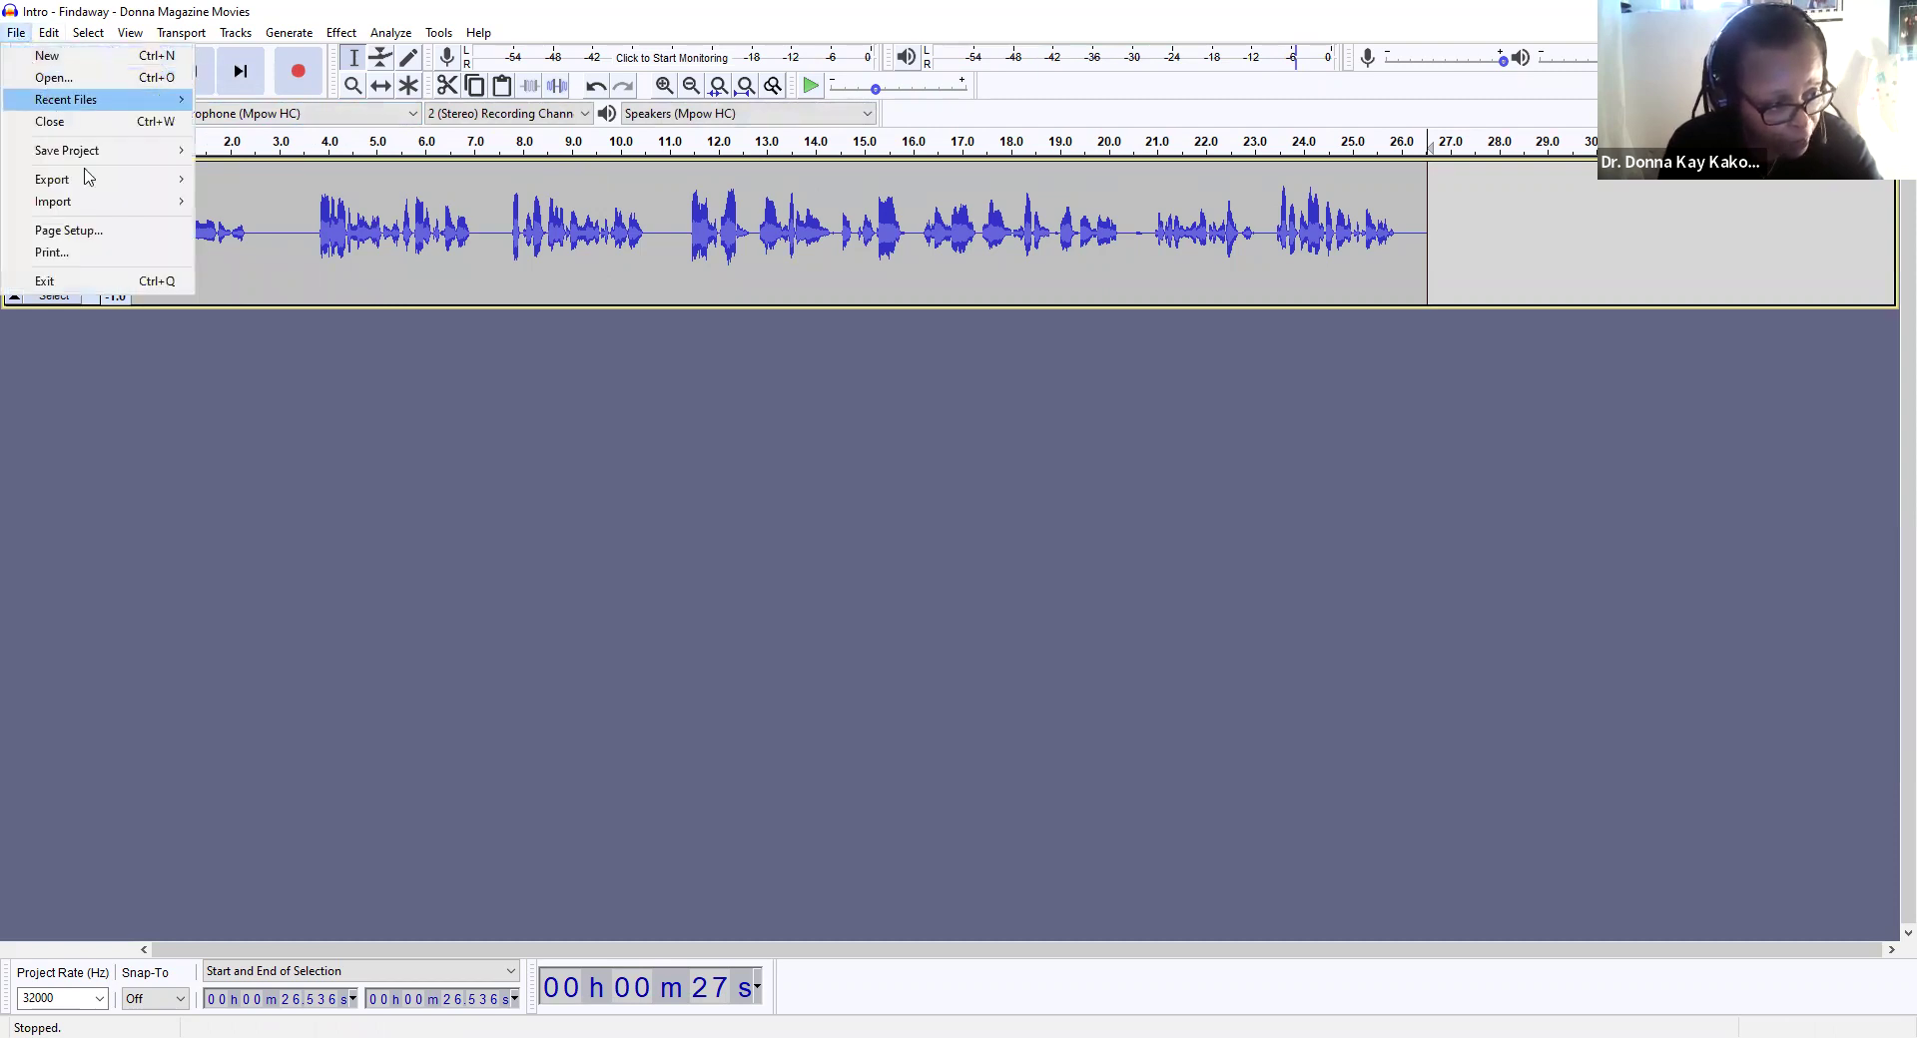
mouse_move(90, 200)
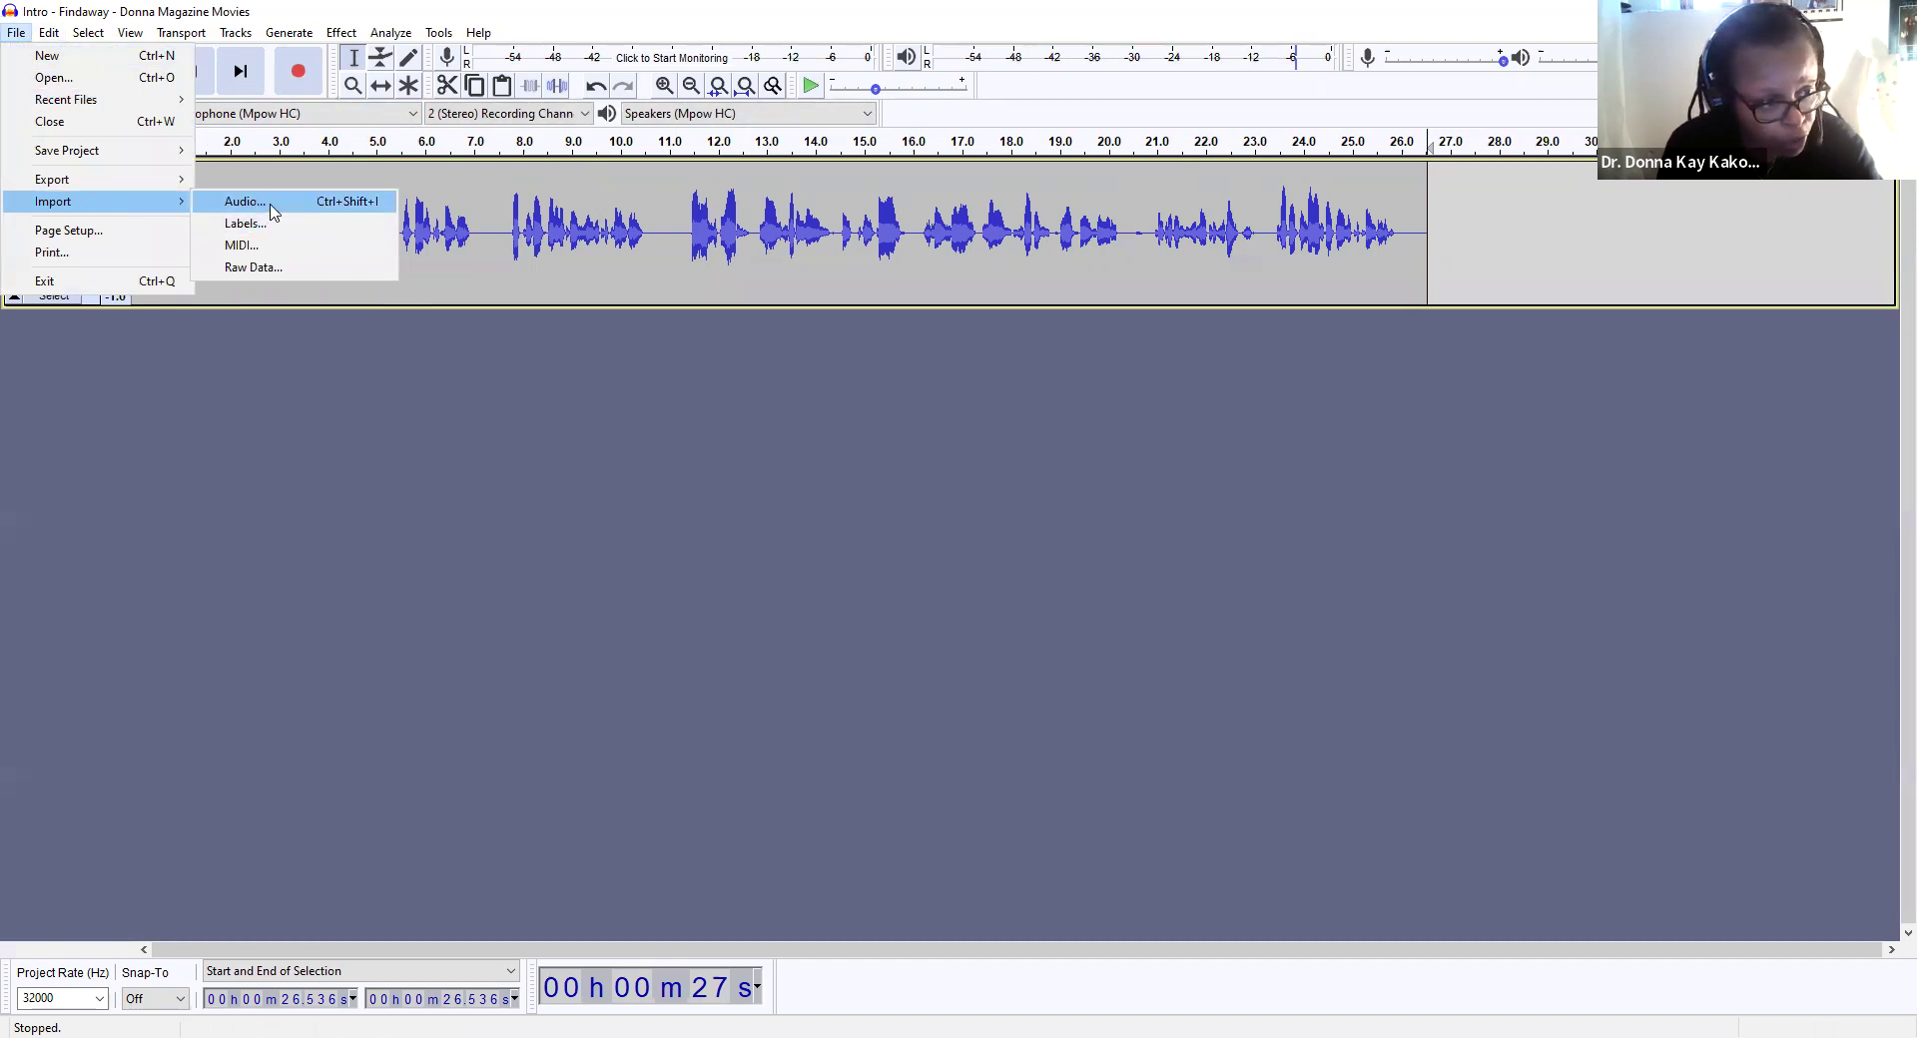
click(243, 35)
click(242, 35)
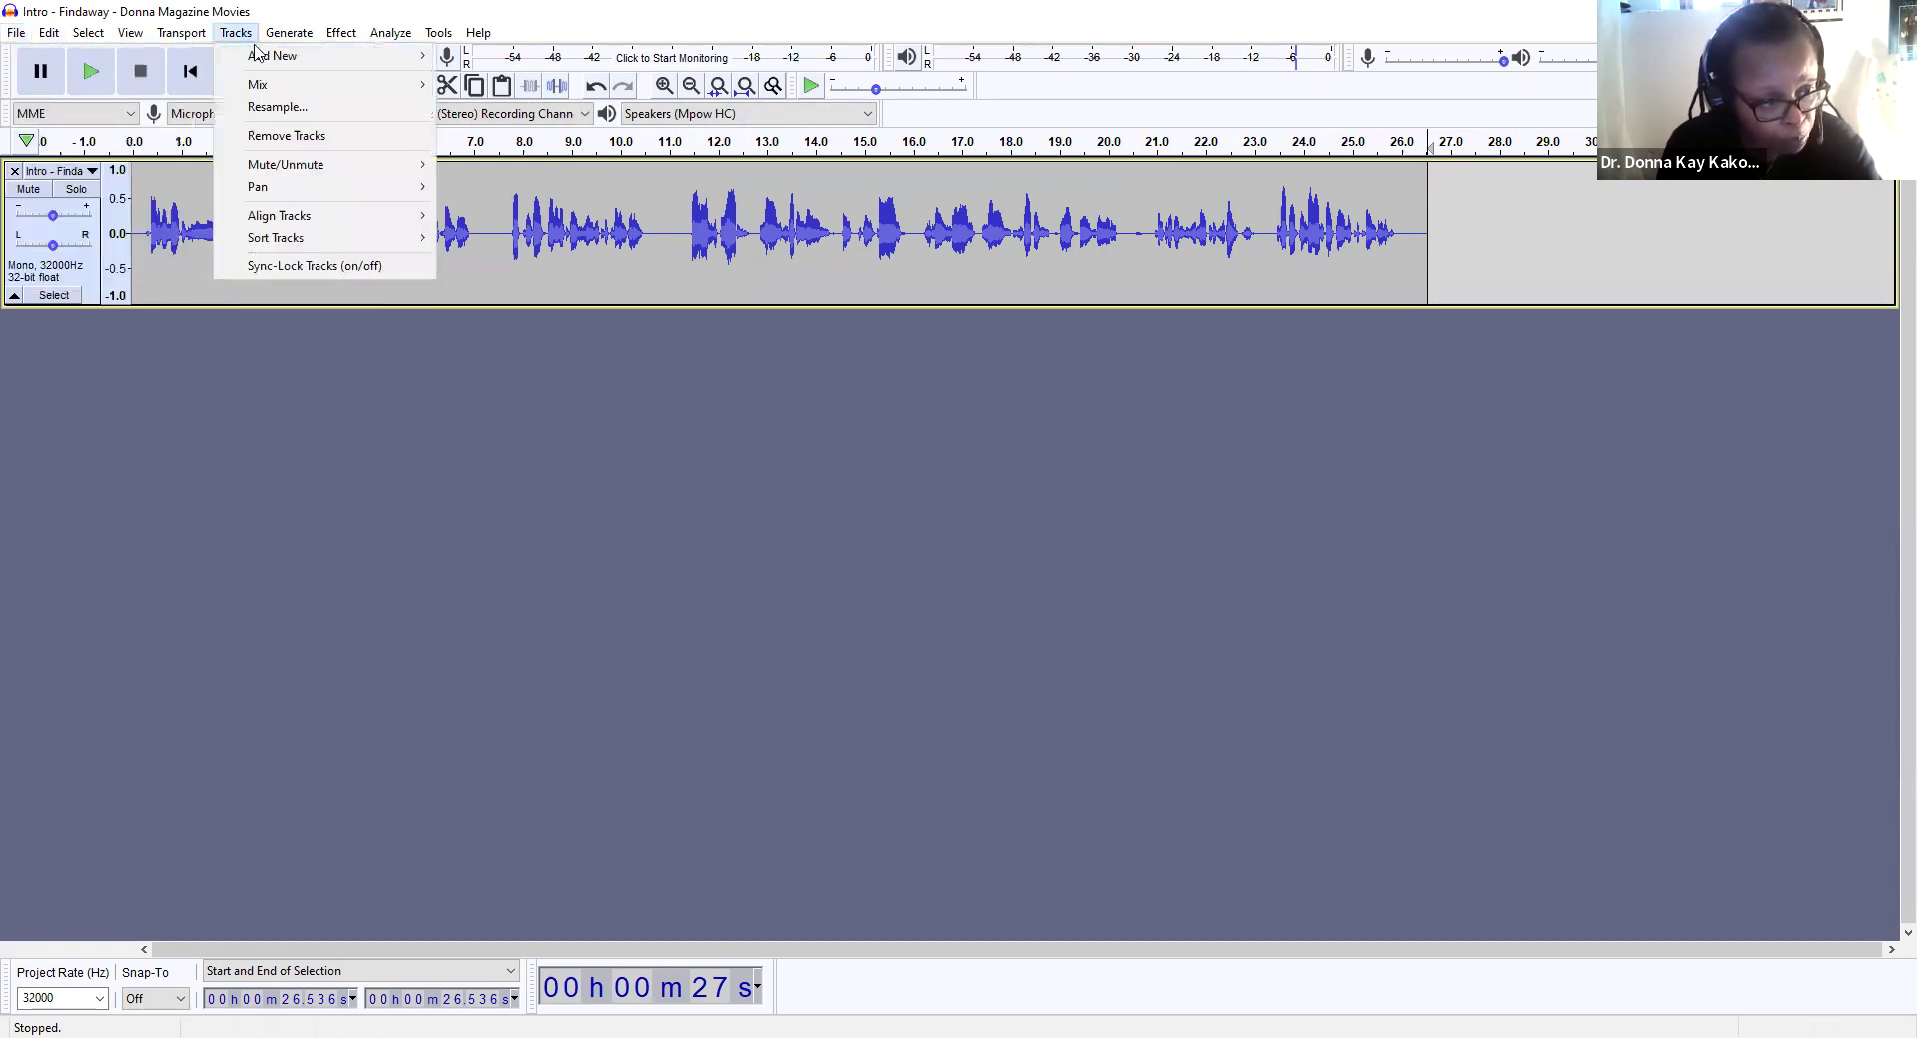
mouse_move(272, 56)
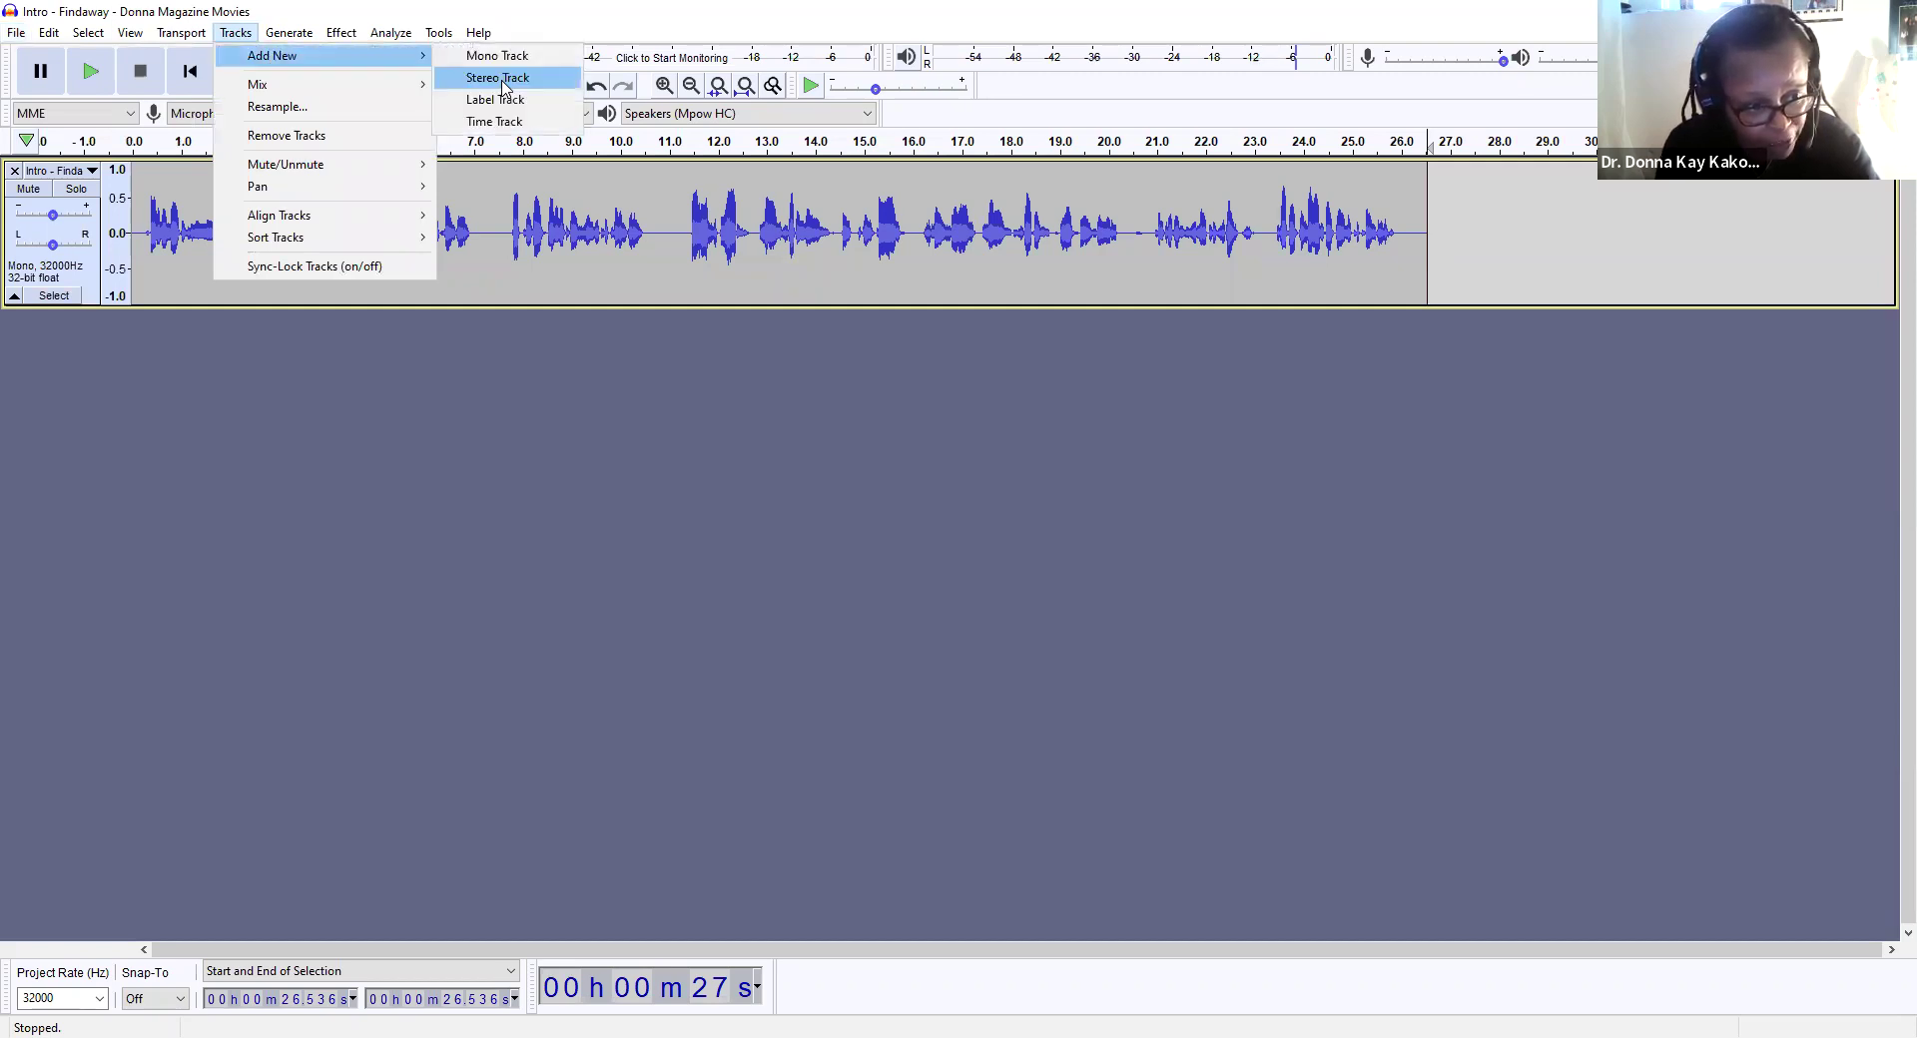
click(504, 80)
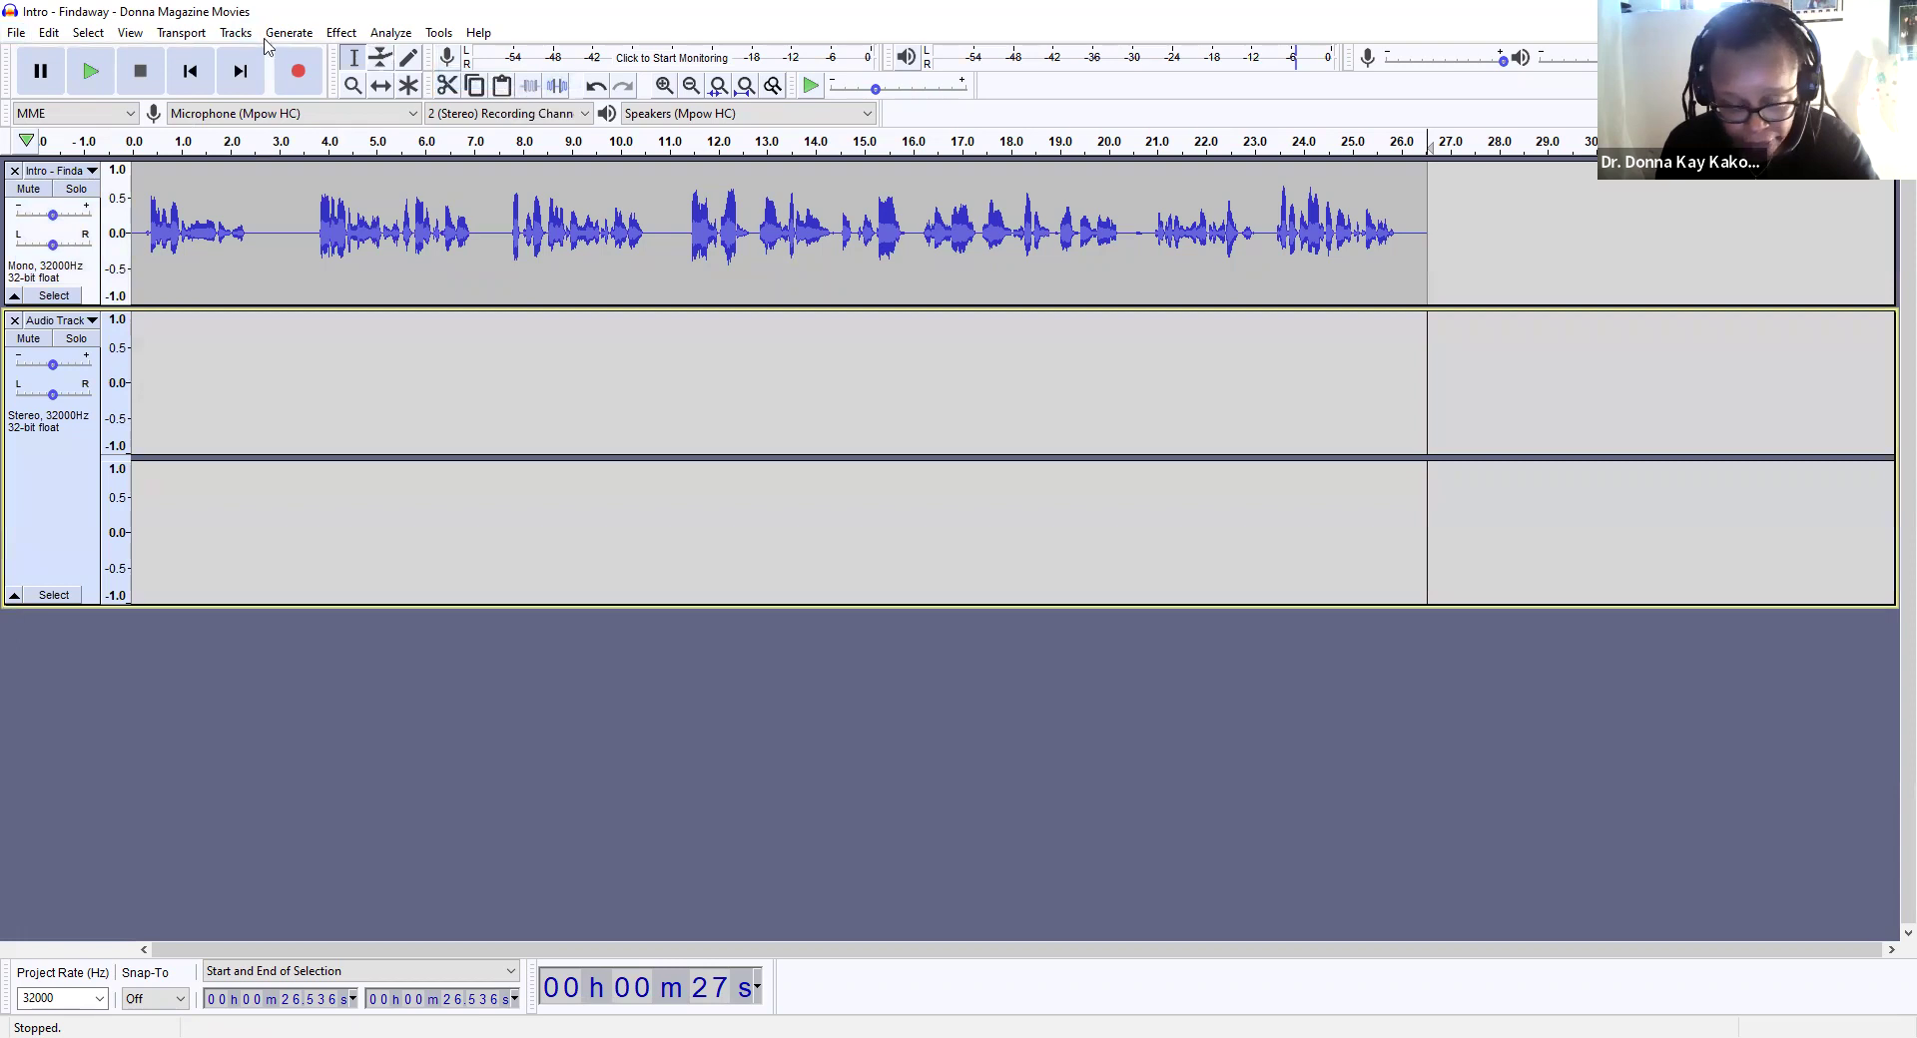
Step: Import the audio file Front Matter - Donna Magazine Movies - Findaway Voices into the project
click(17, 33)
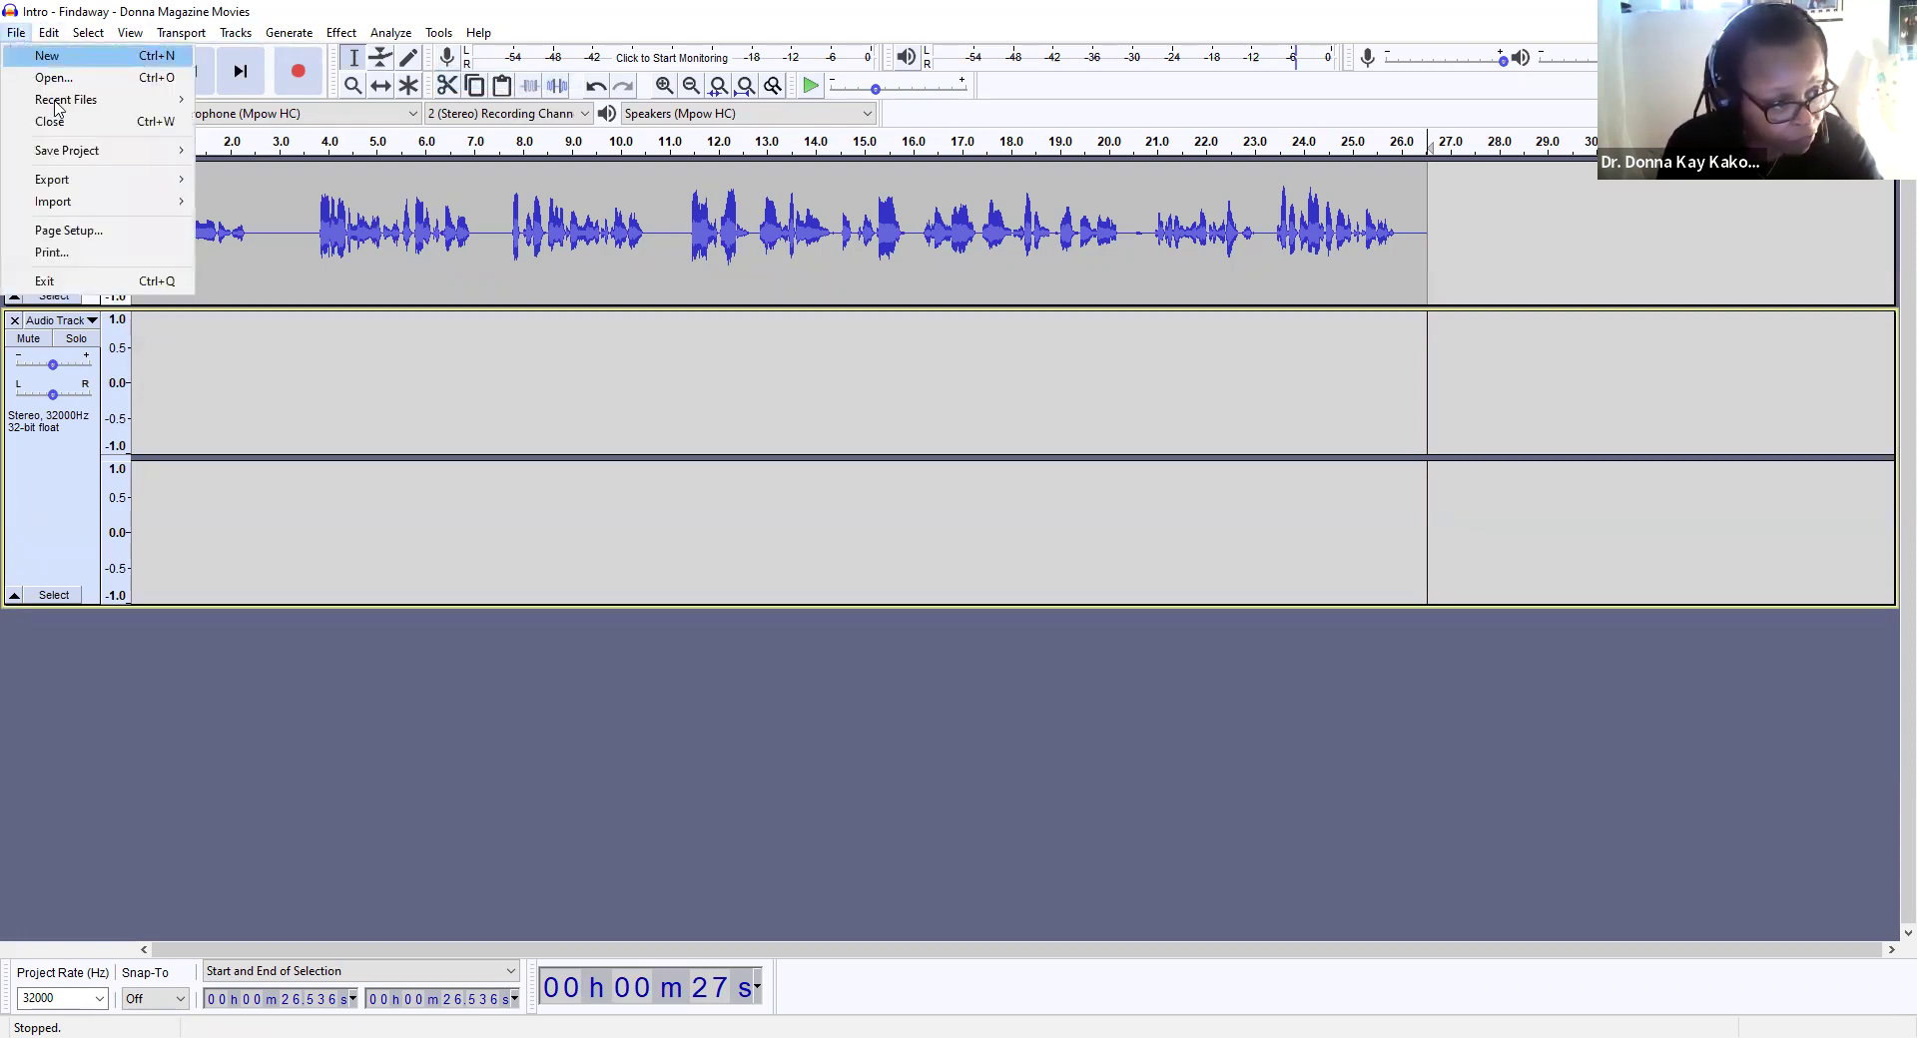
mouse_move(84, 203)
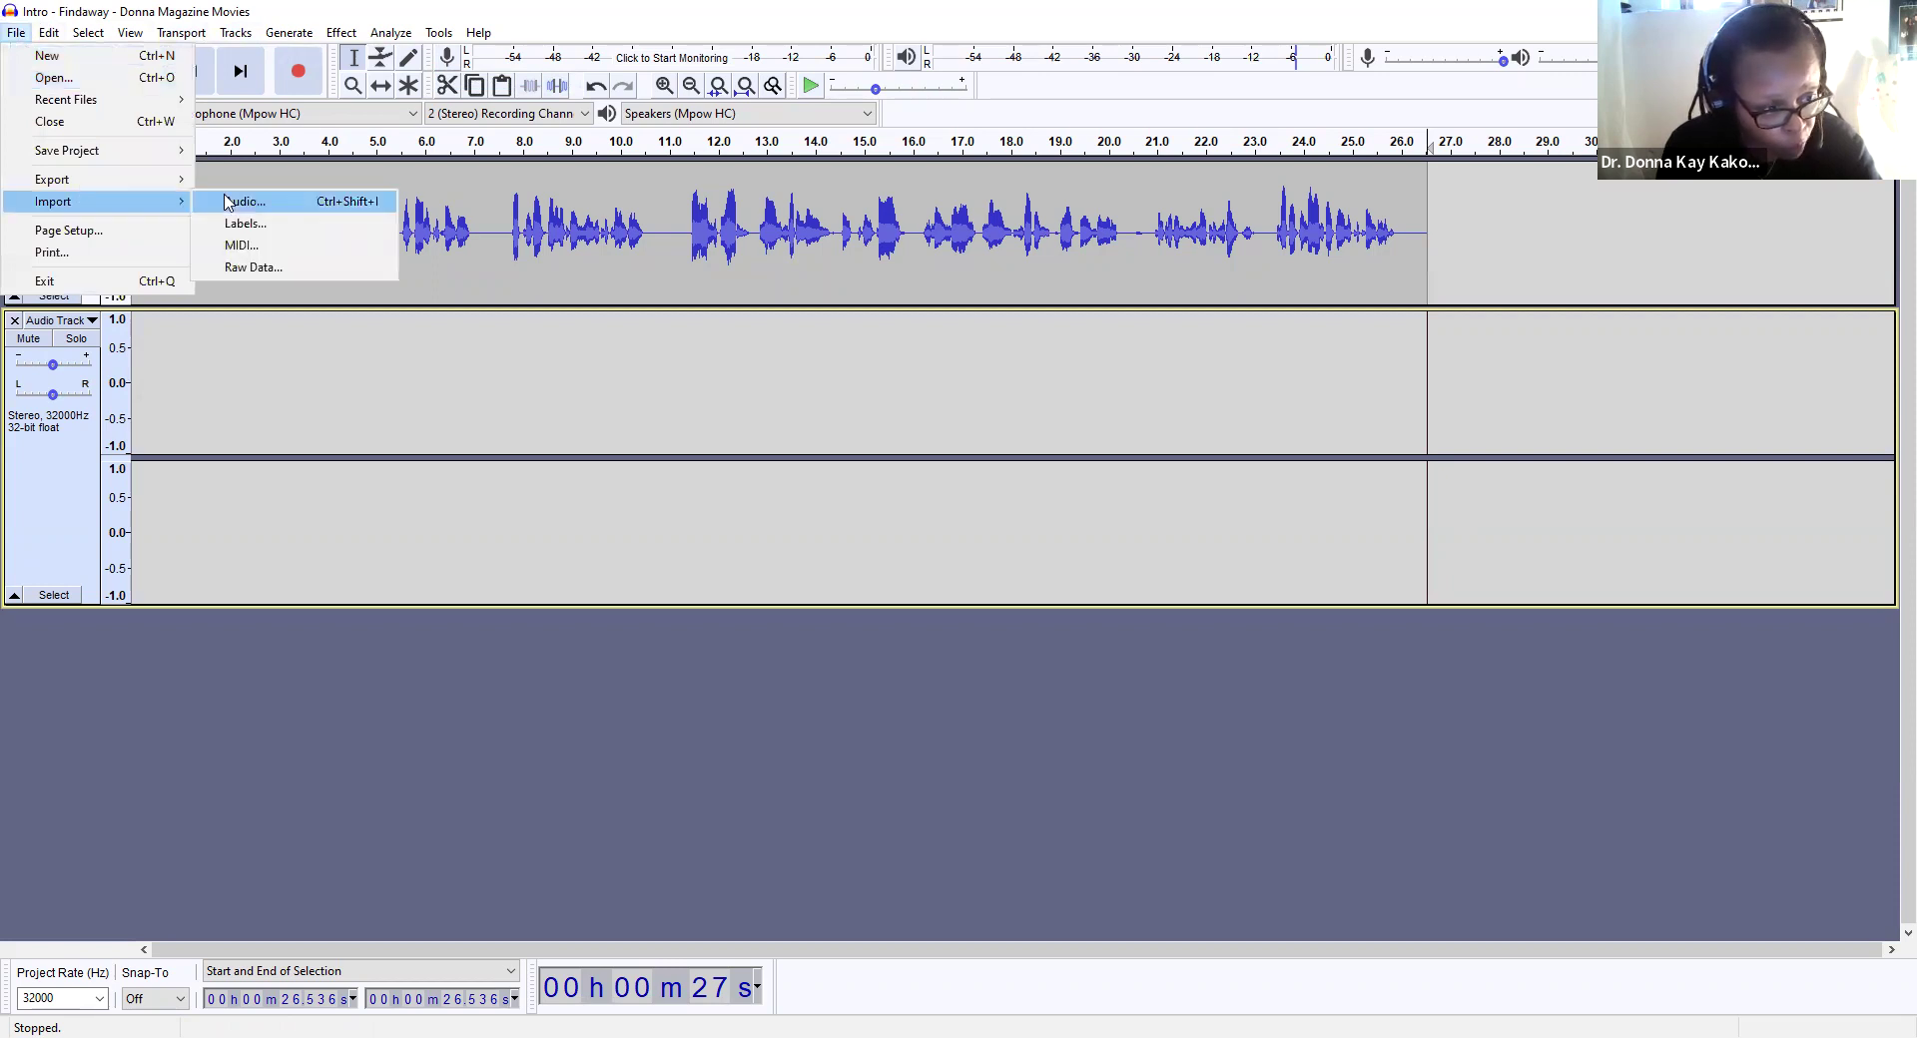
click(227, 202)
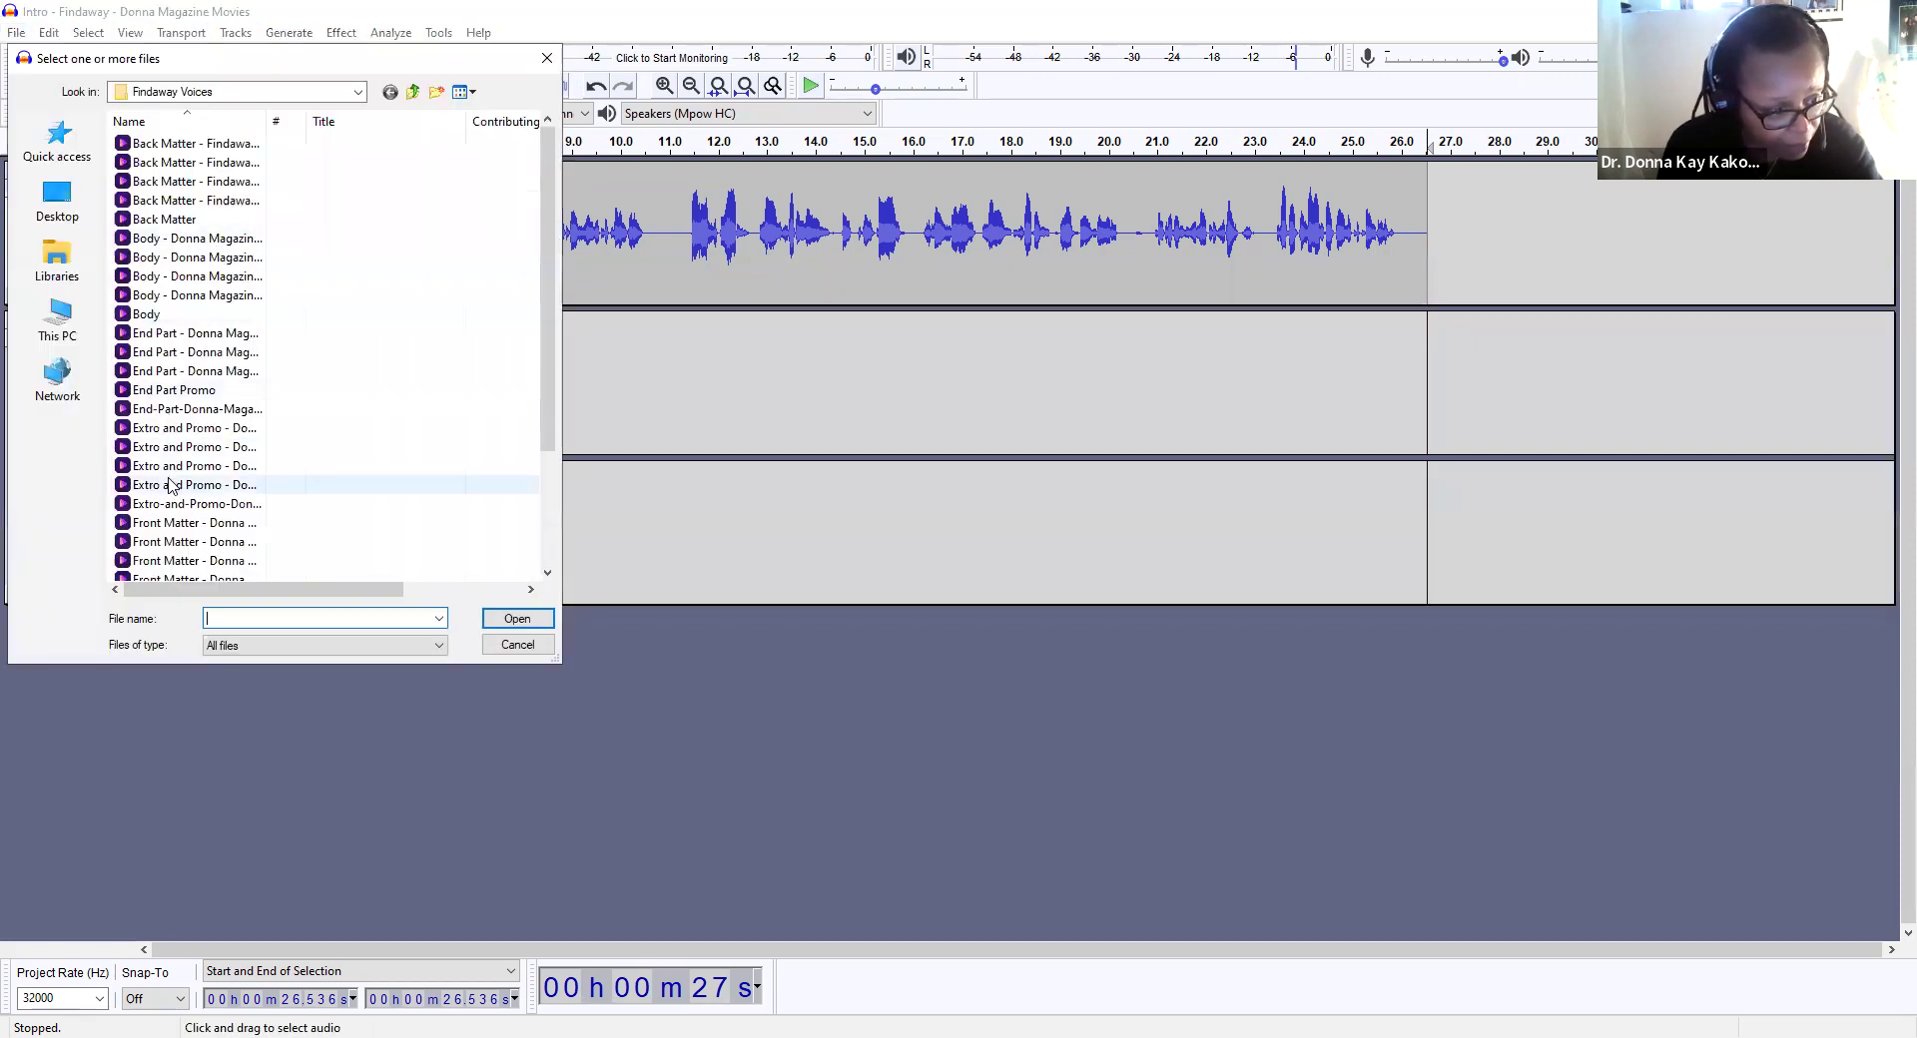
scroll(160, 470, down, 2)
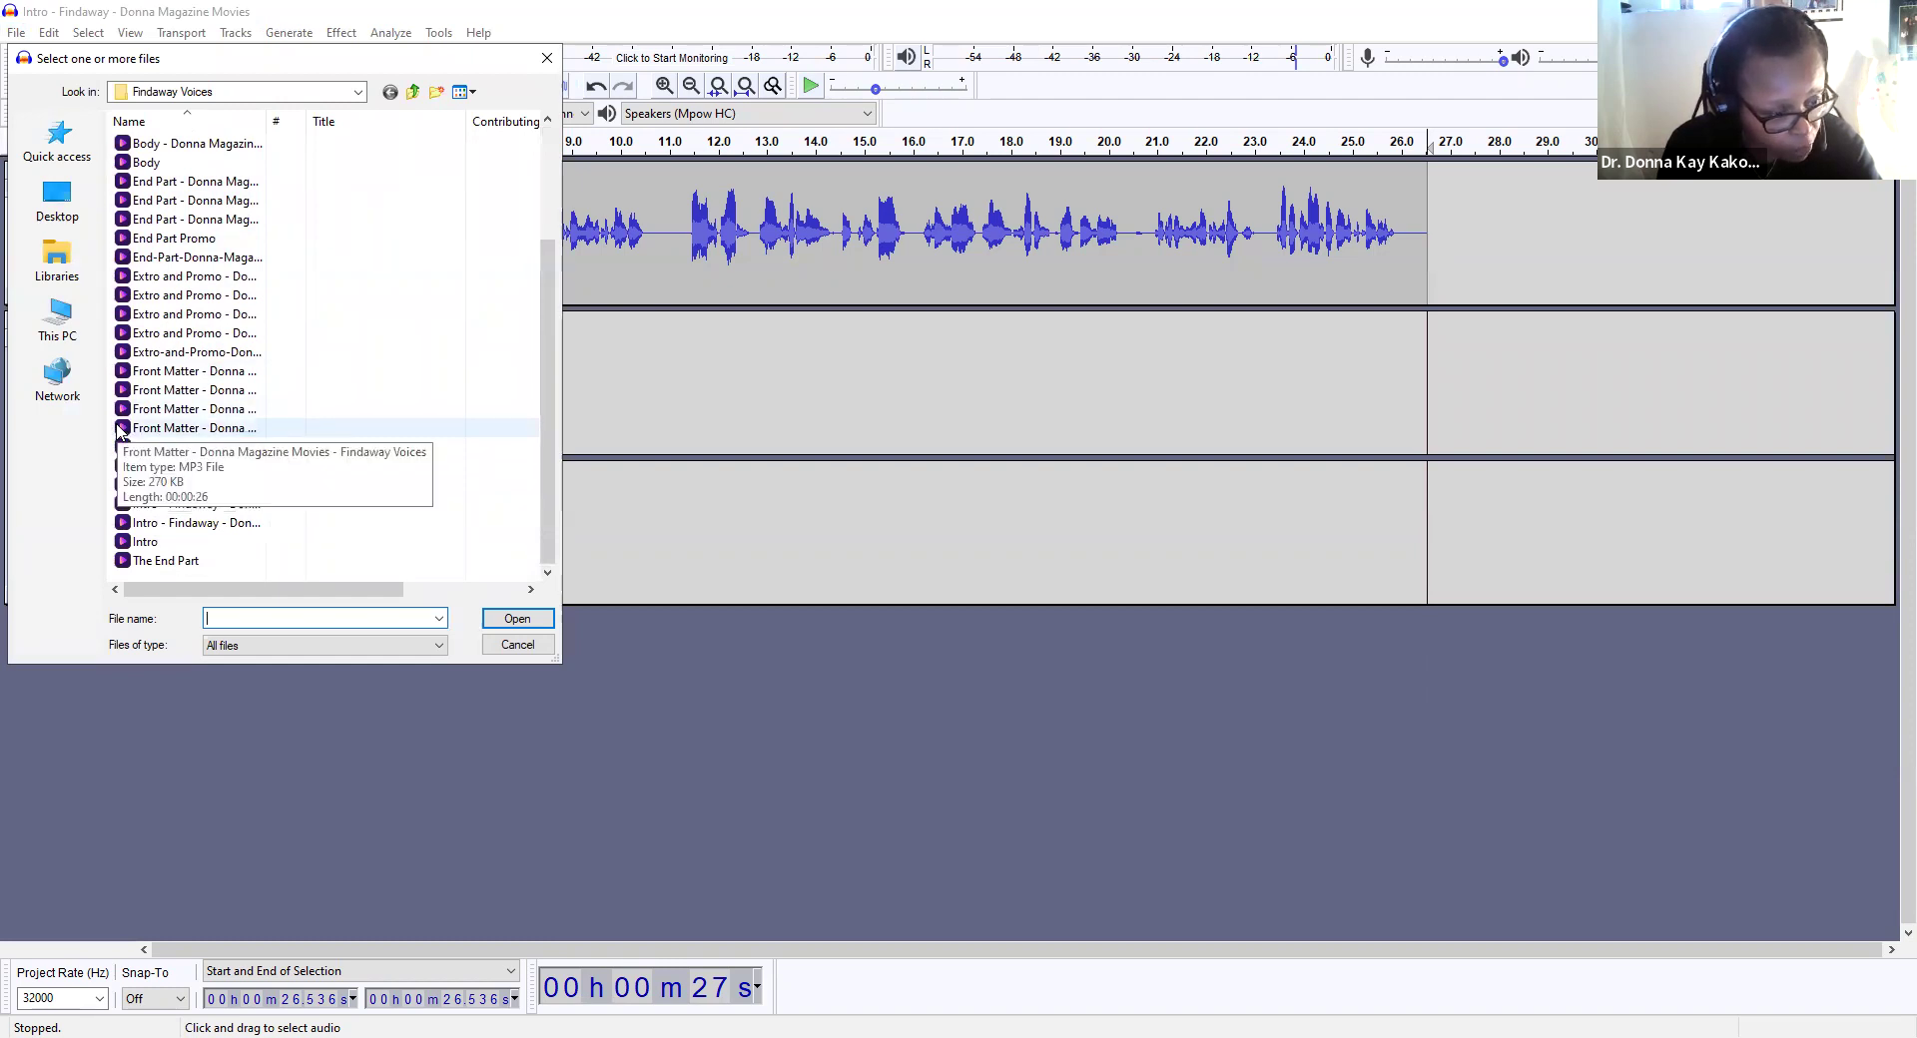
click(118, 429)
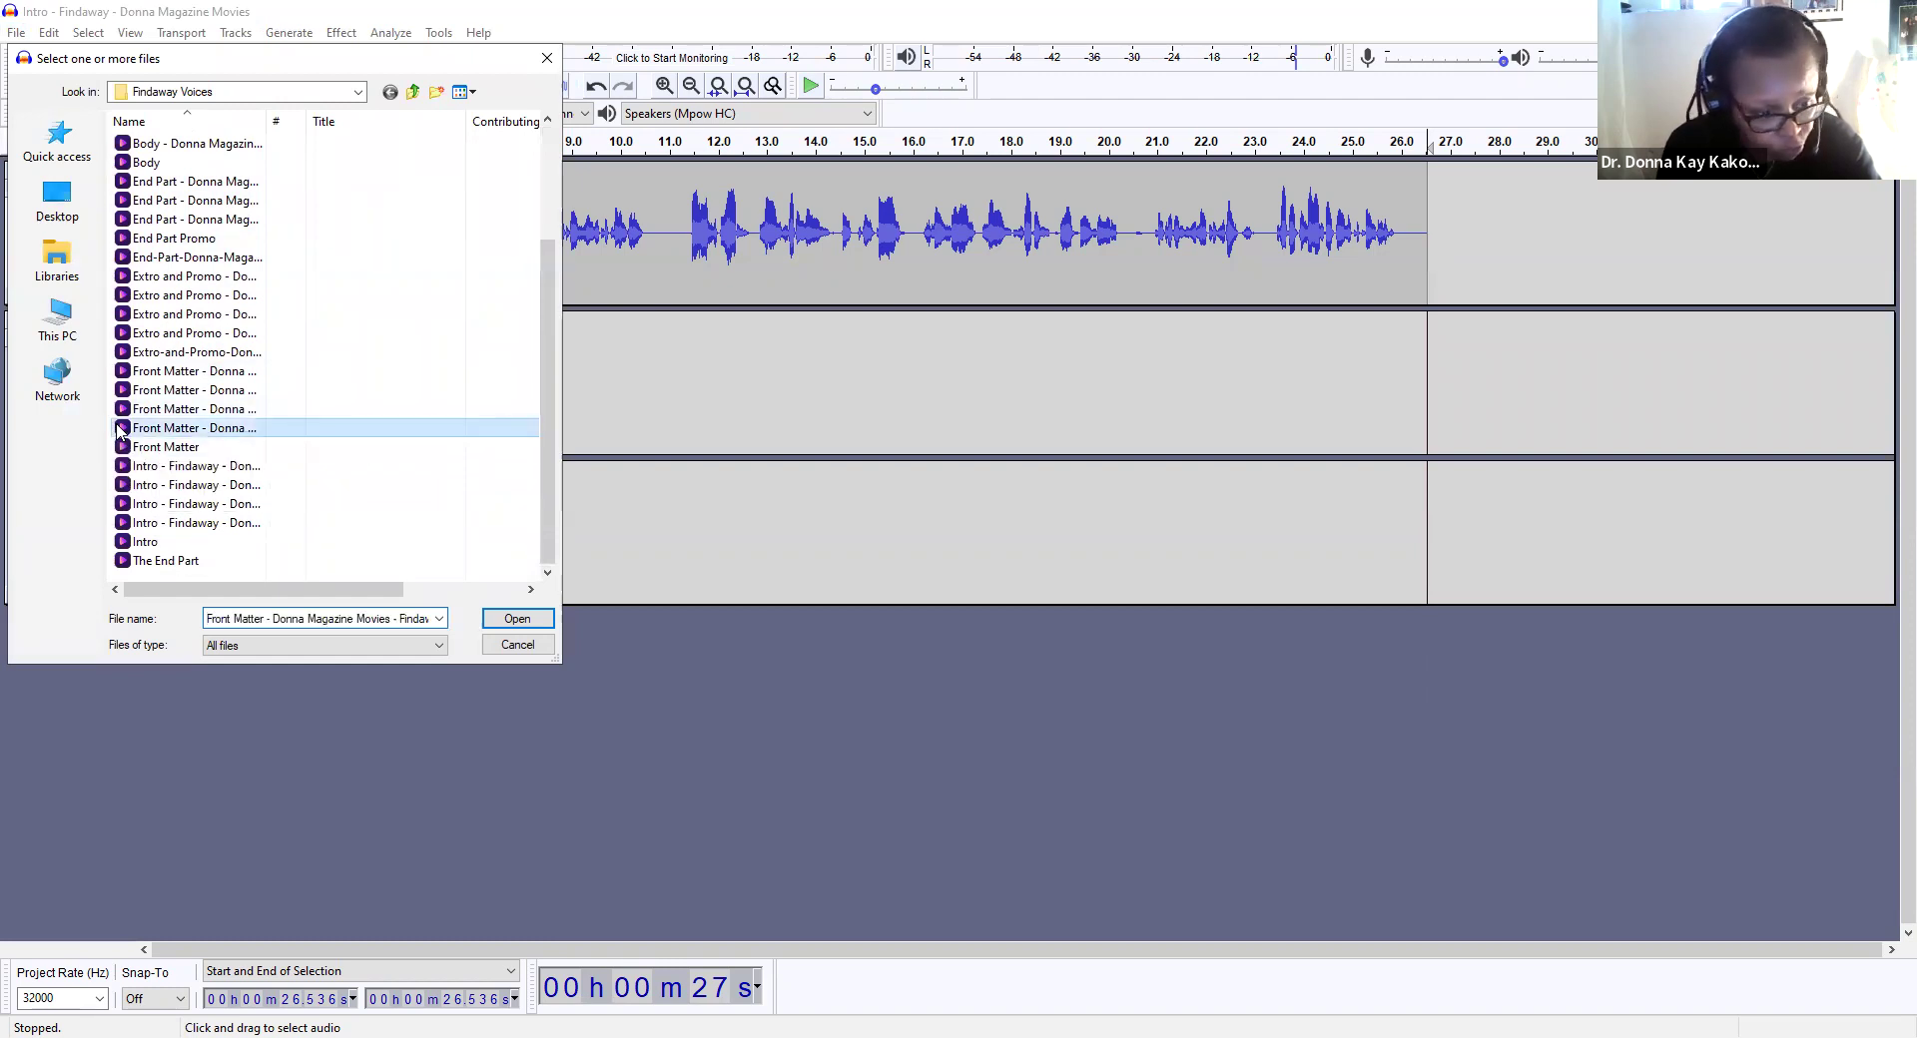
key(Return)
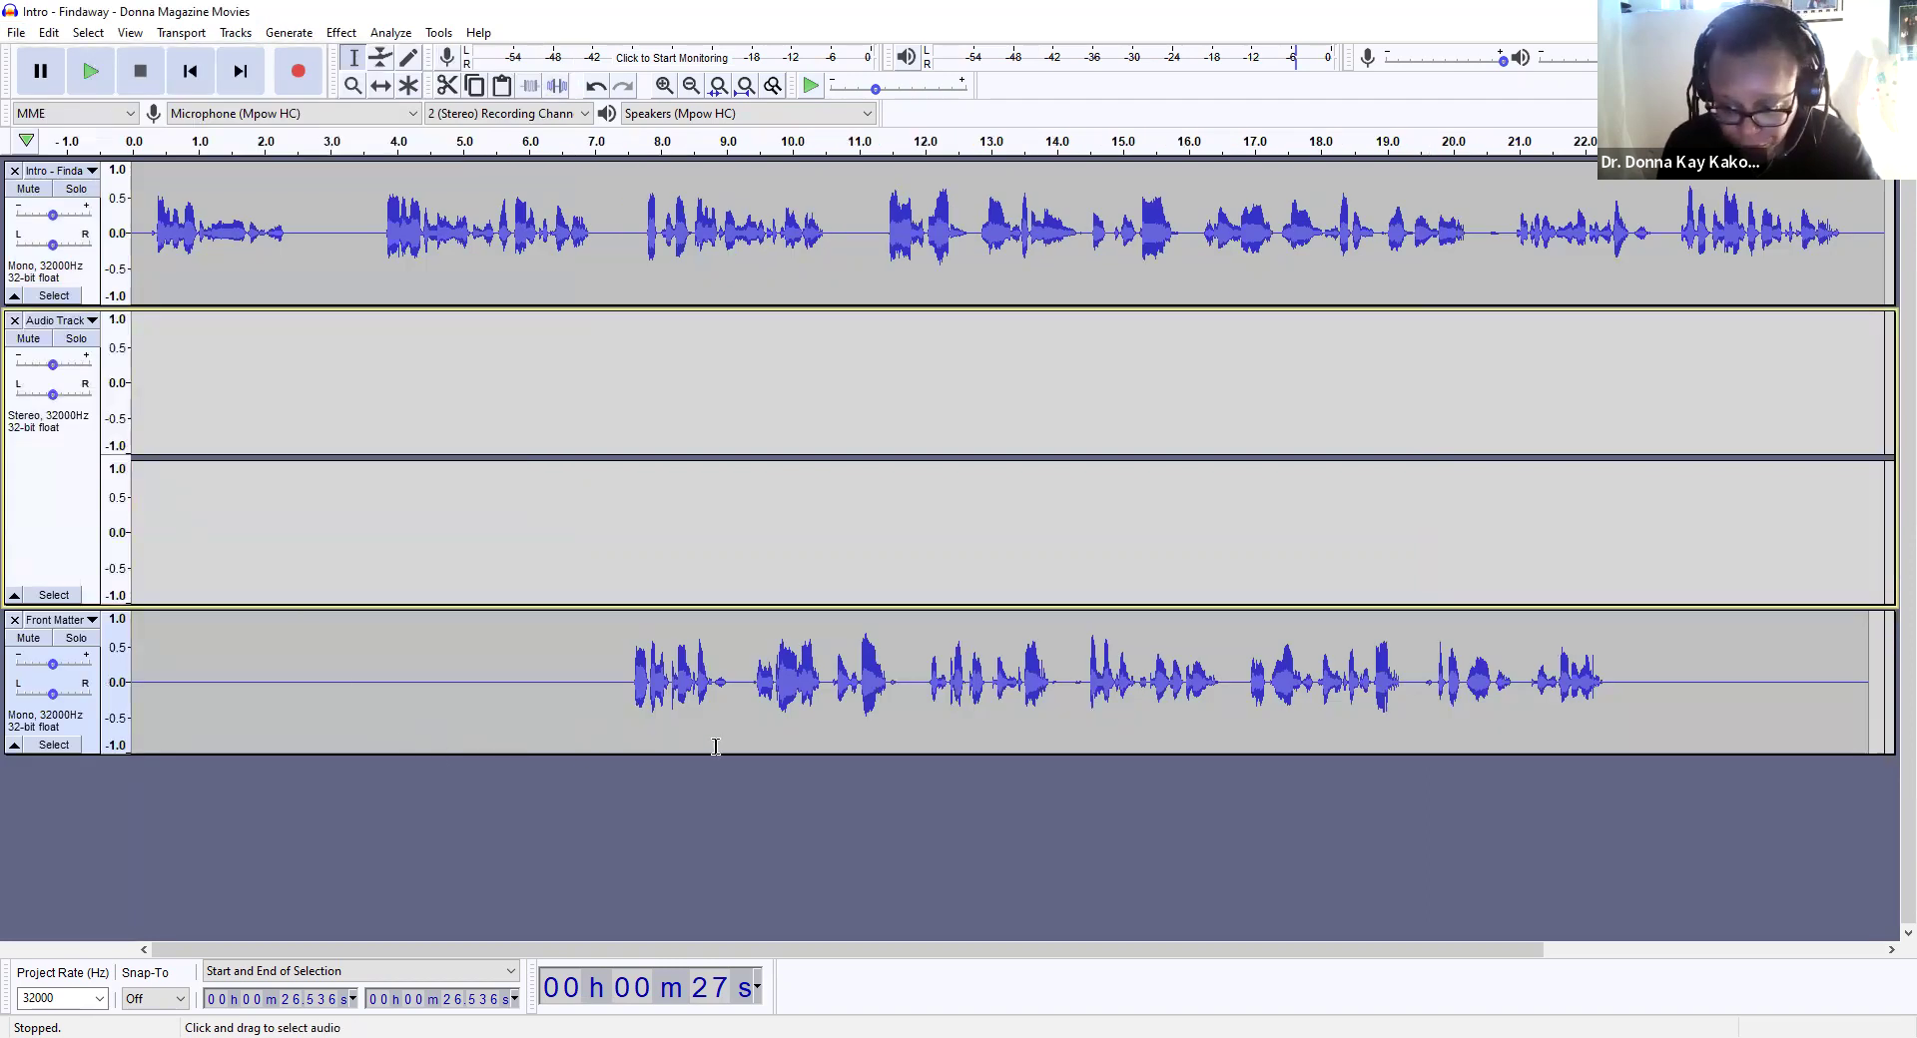
Step: Cut the leading silence of the front matter track, from its start to 7.5 seconds
click(624, 683)
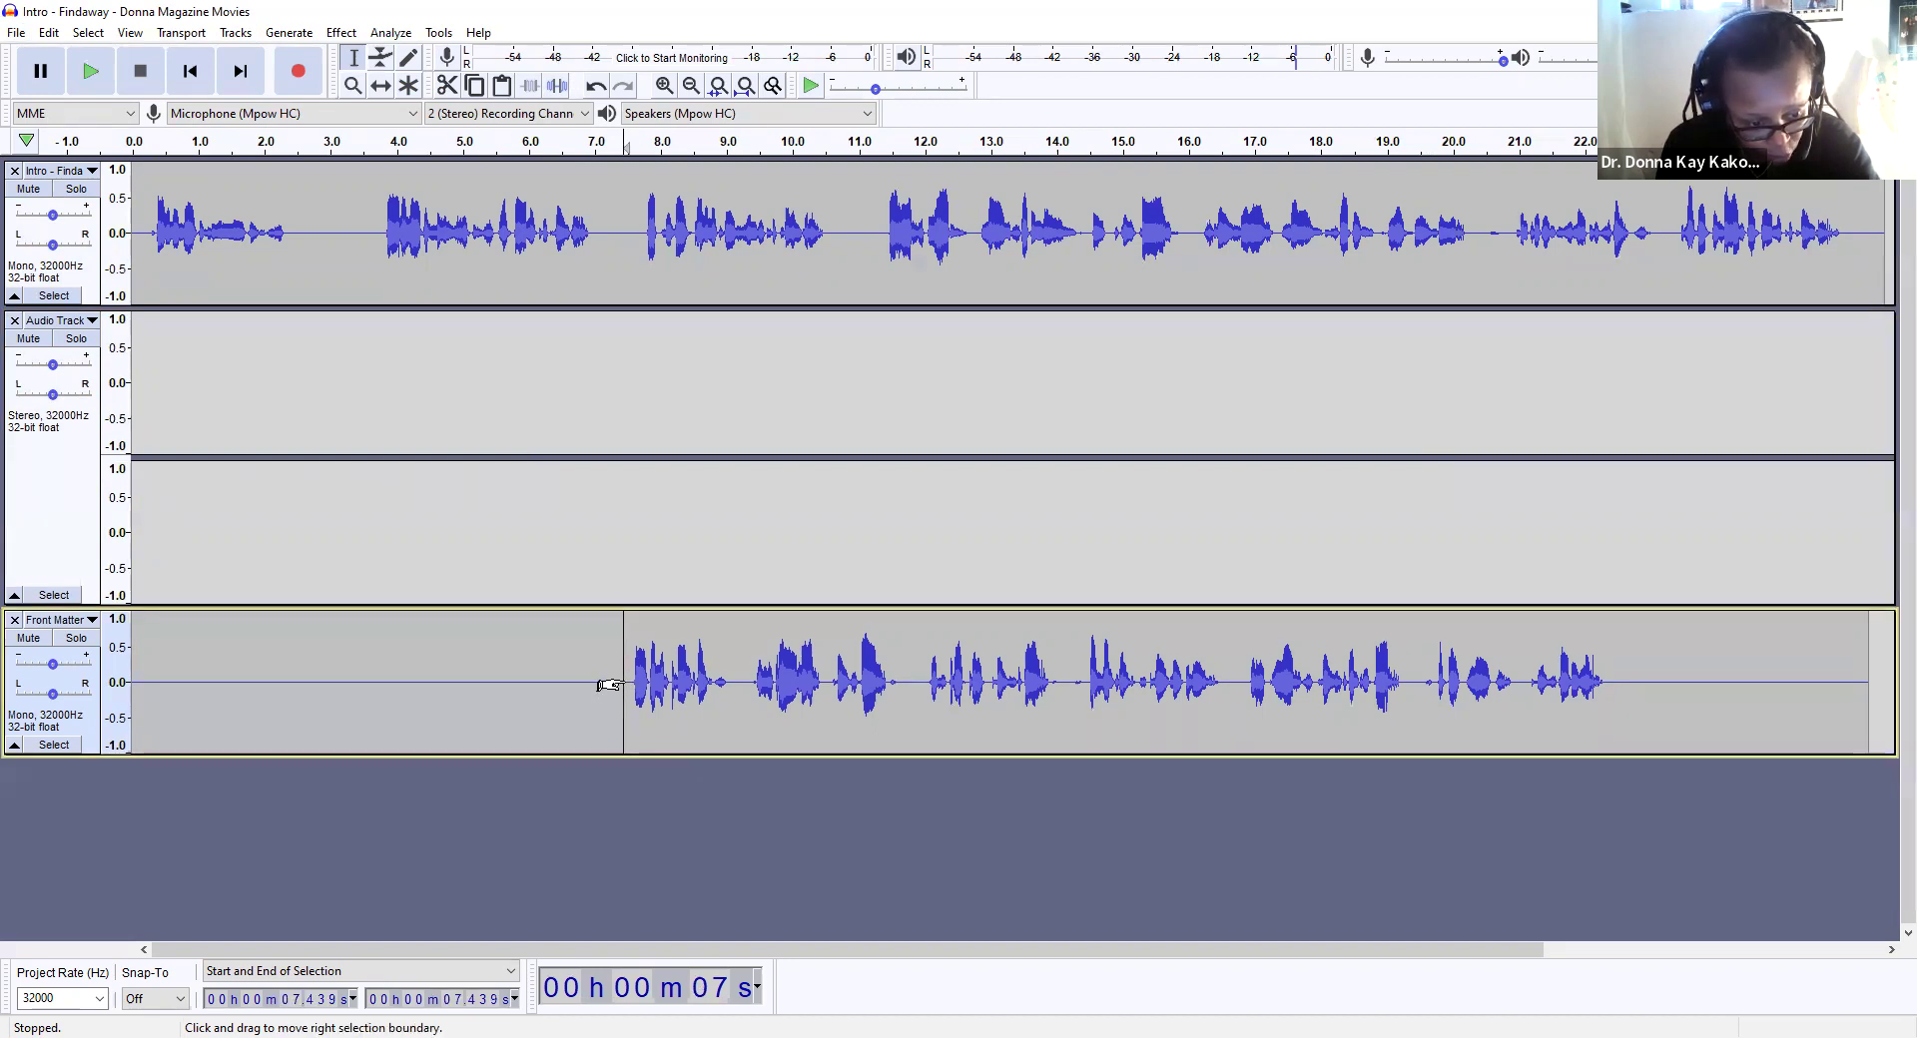
drag(626, 675, 65, 601)
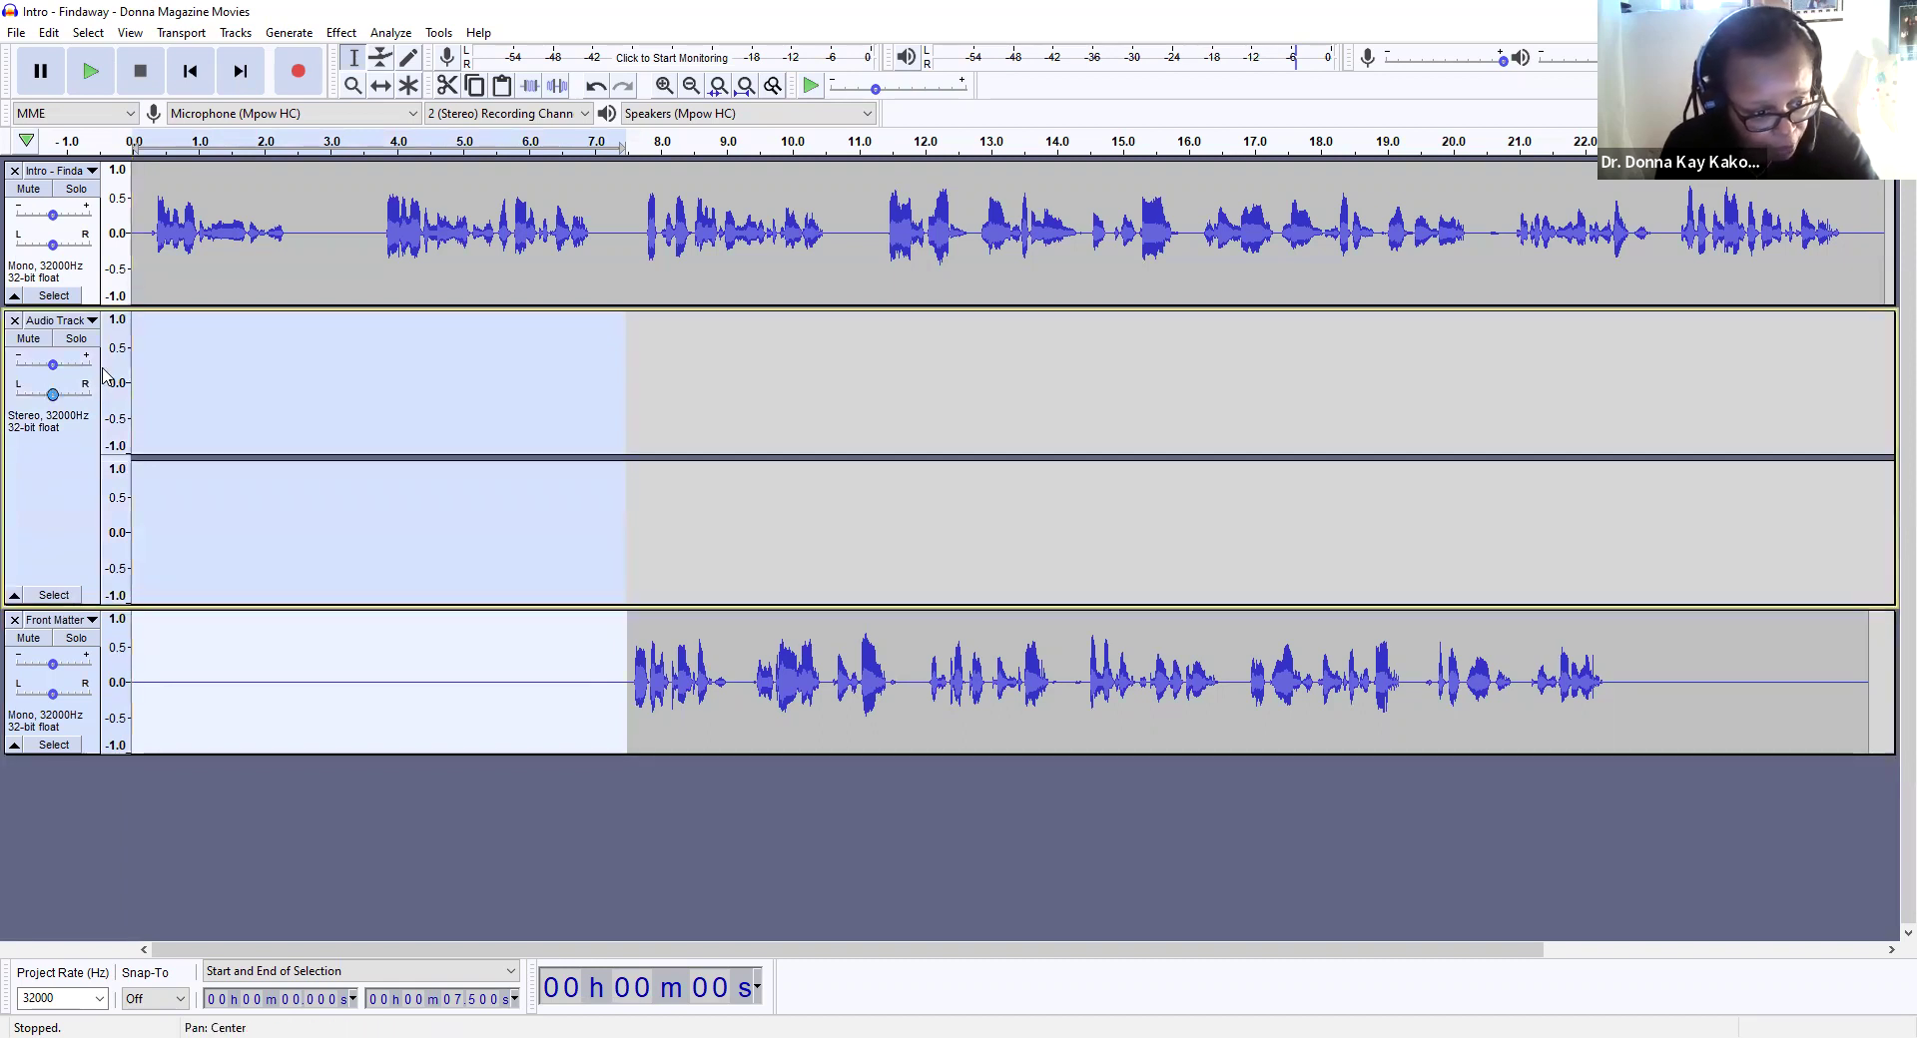
click(50, 34)
click(82, 110)
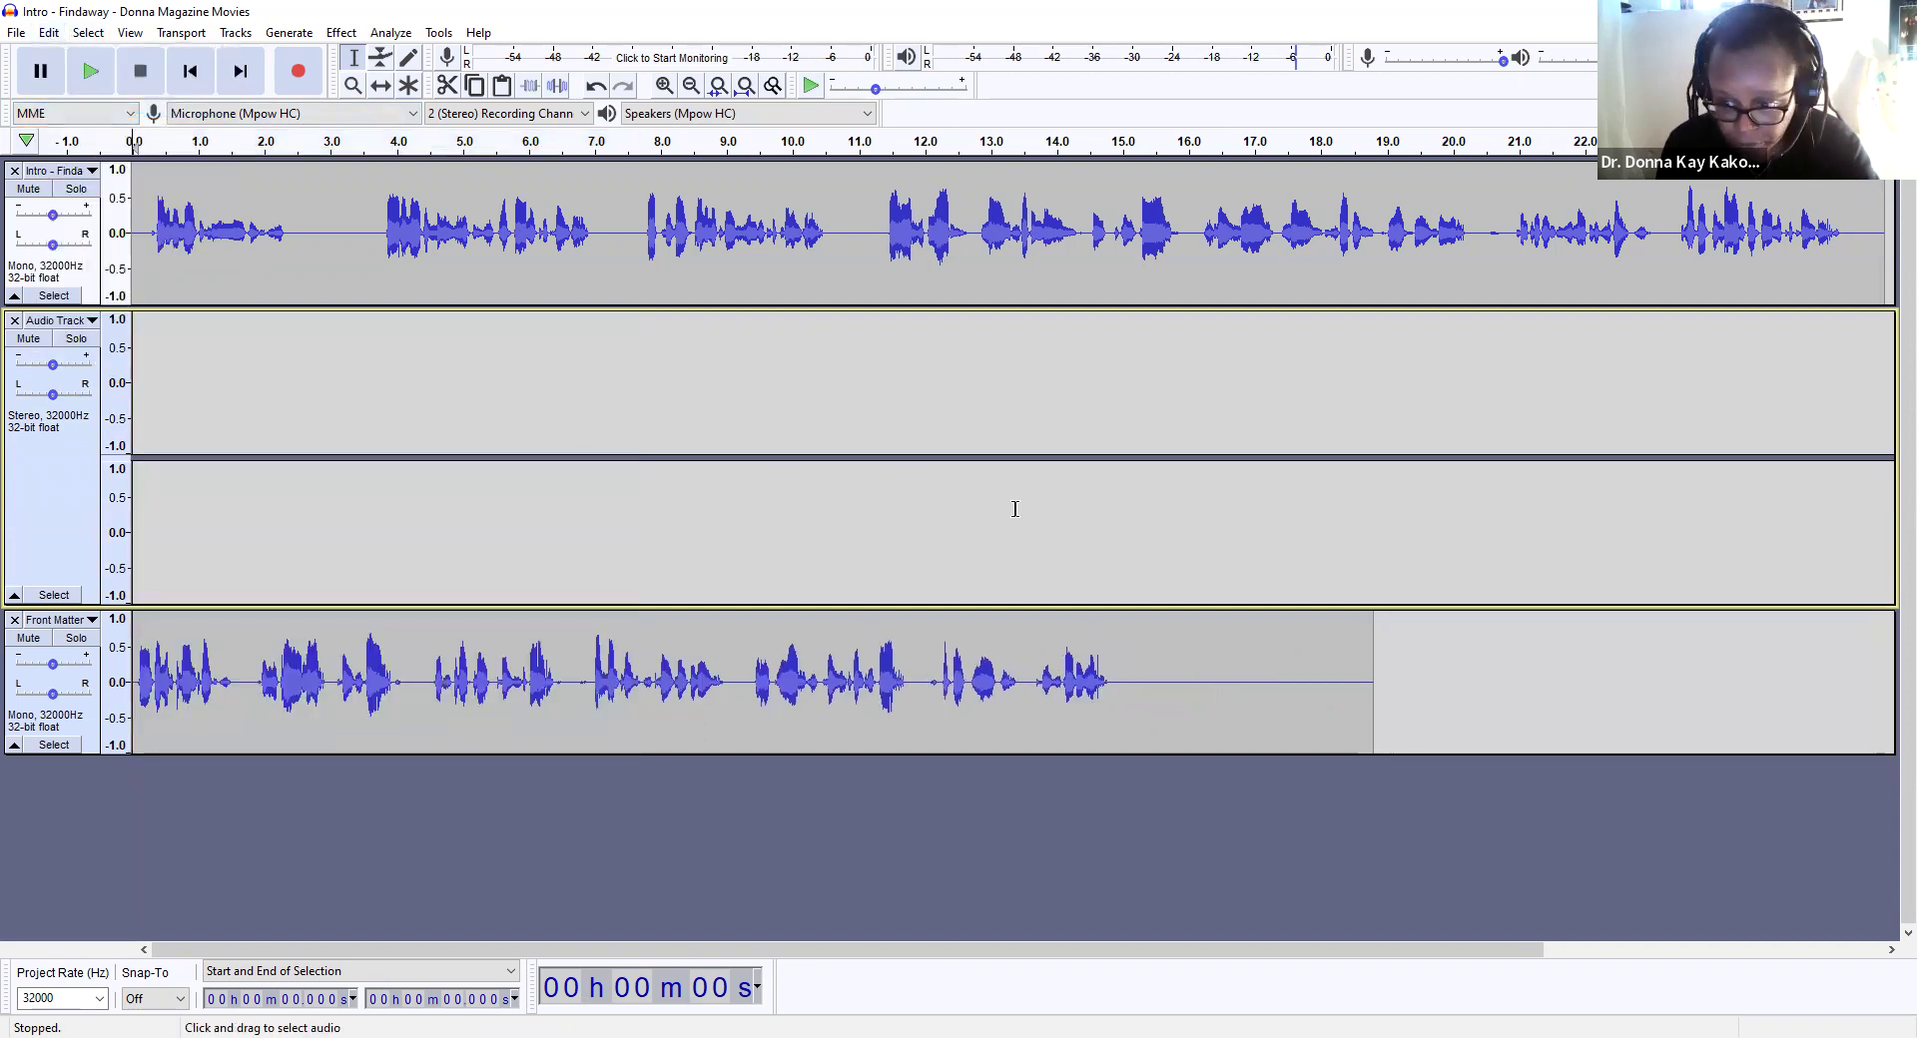
Step: Cut the trailing silence of the front matter track, from about 15.1 seconds to its end
drag(1128, 677, 1373, 676)
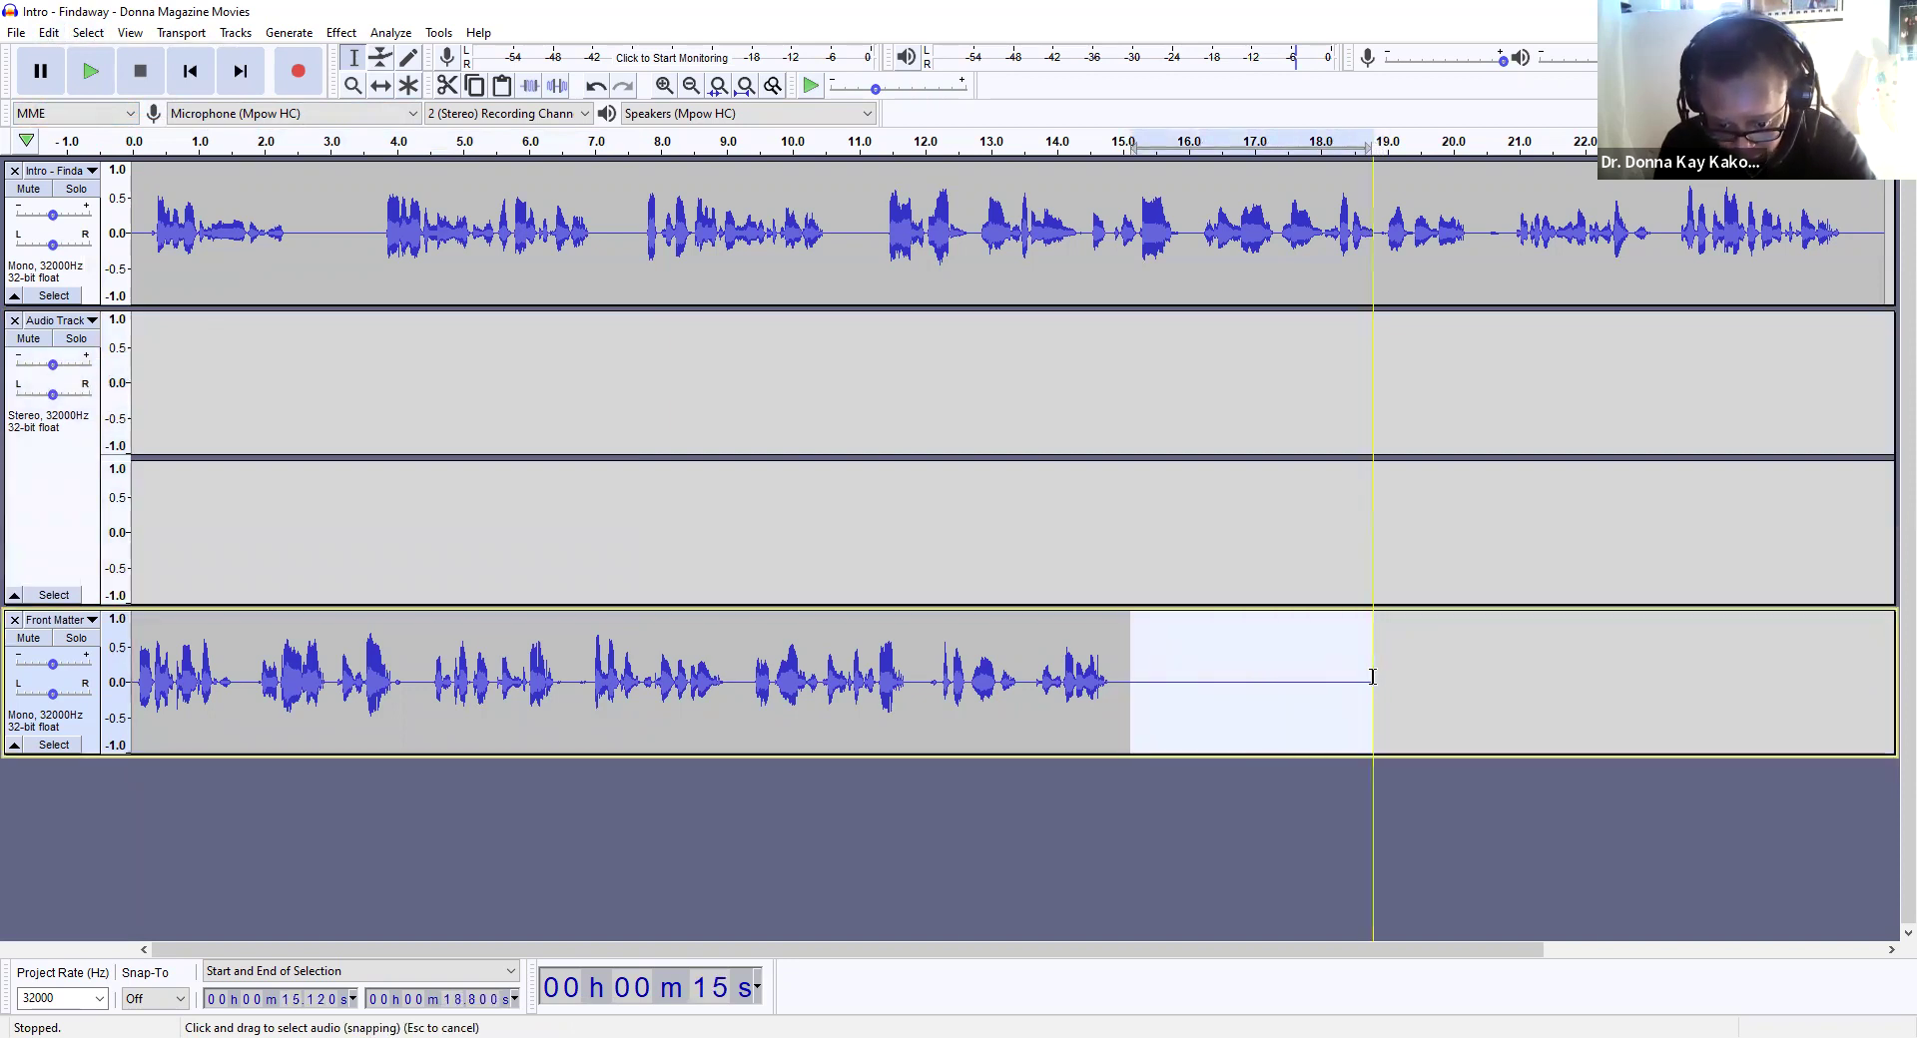
click(49, 33)
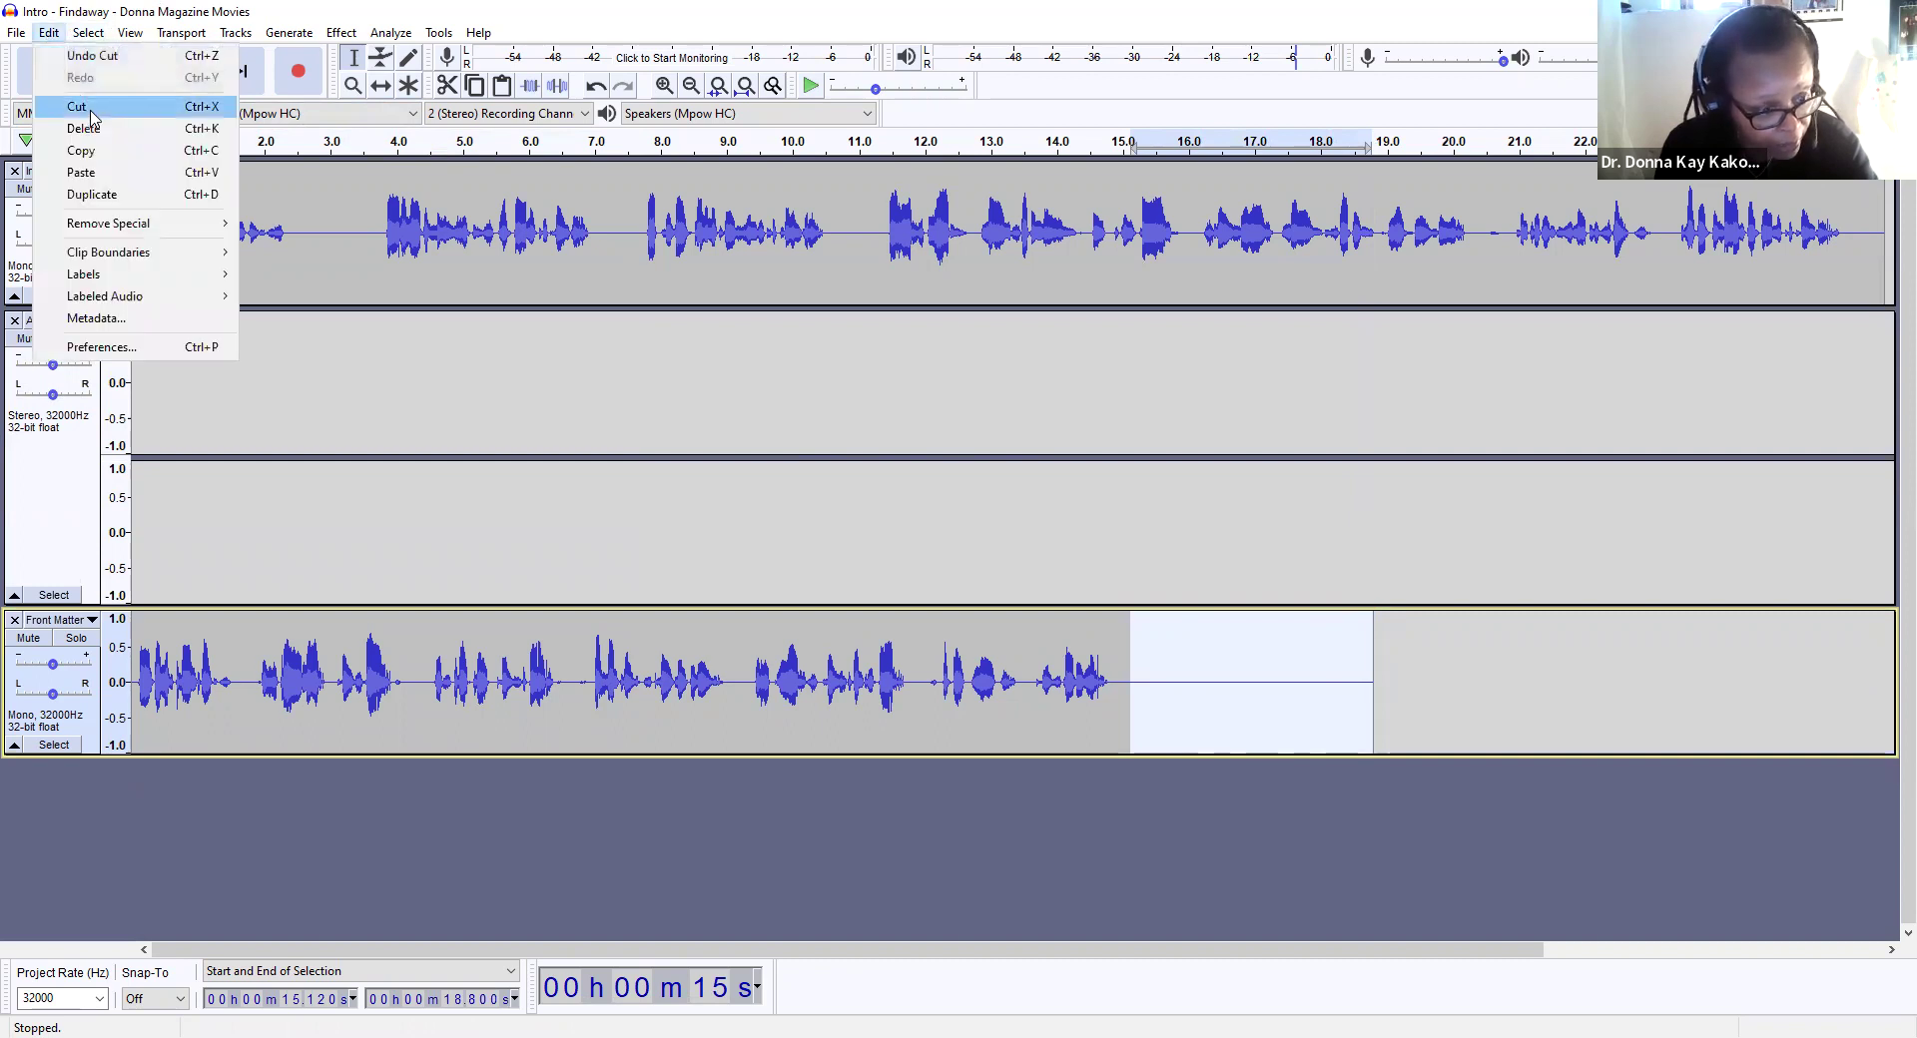
click(89, 110)
Step: Play back the beginning of the project from about 0.4 seconds and stop after a short listen
click(132, 659)
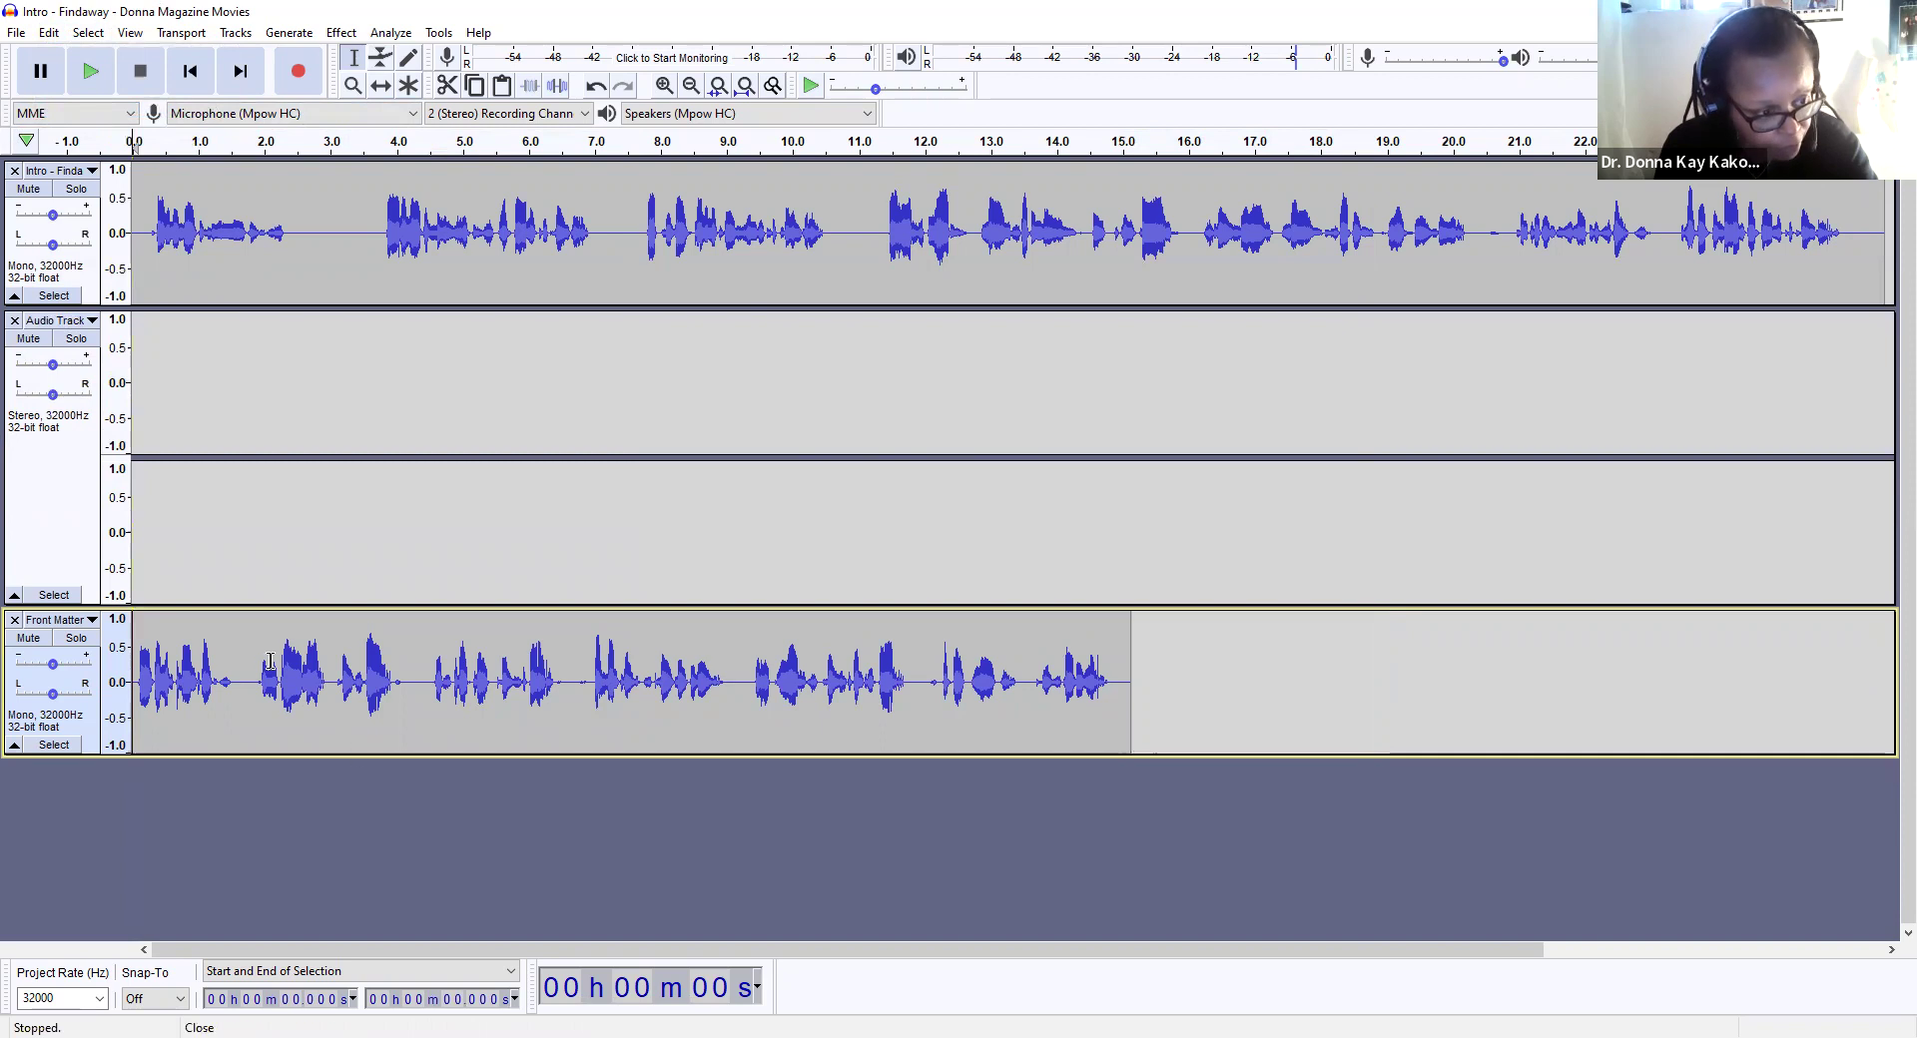
click(317, 687)
click(161, 670)
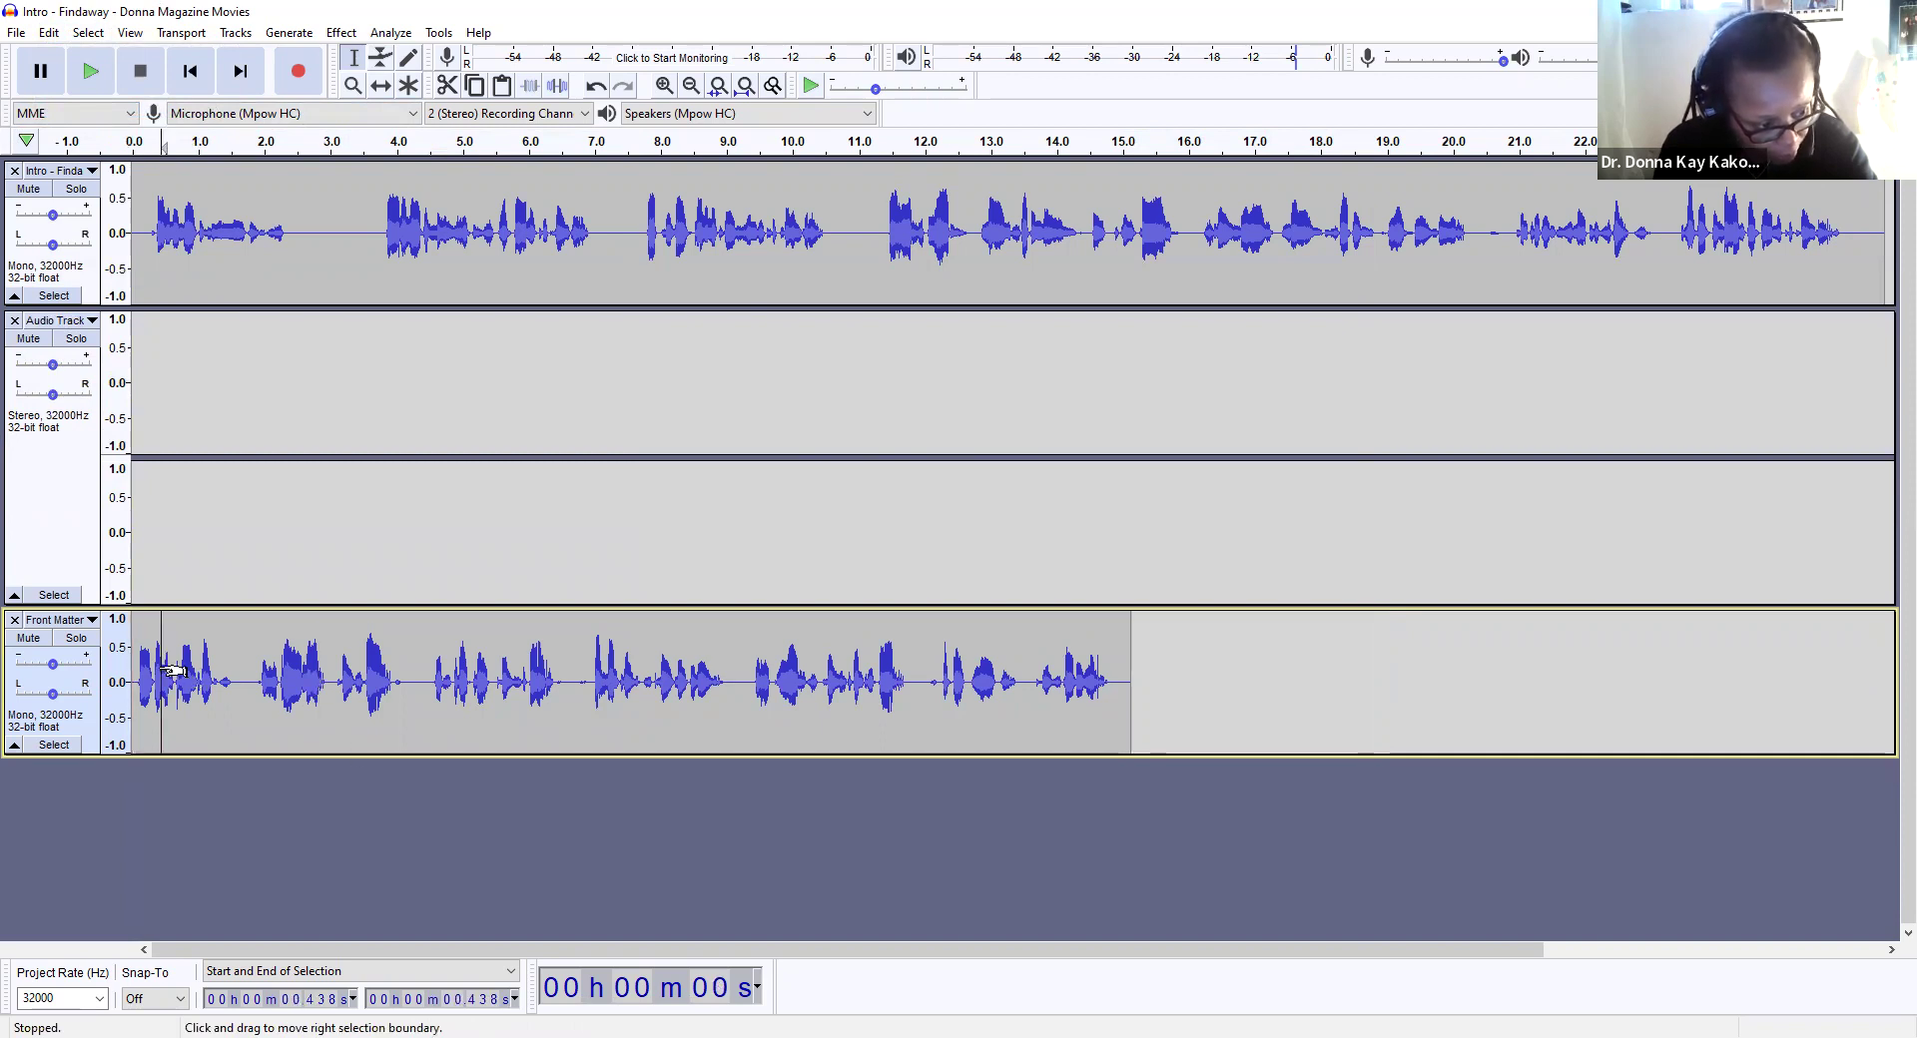
click(98, 76)
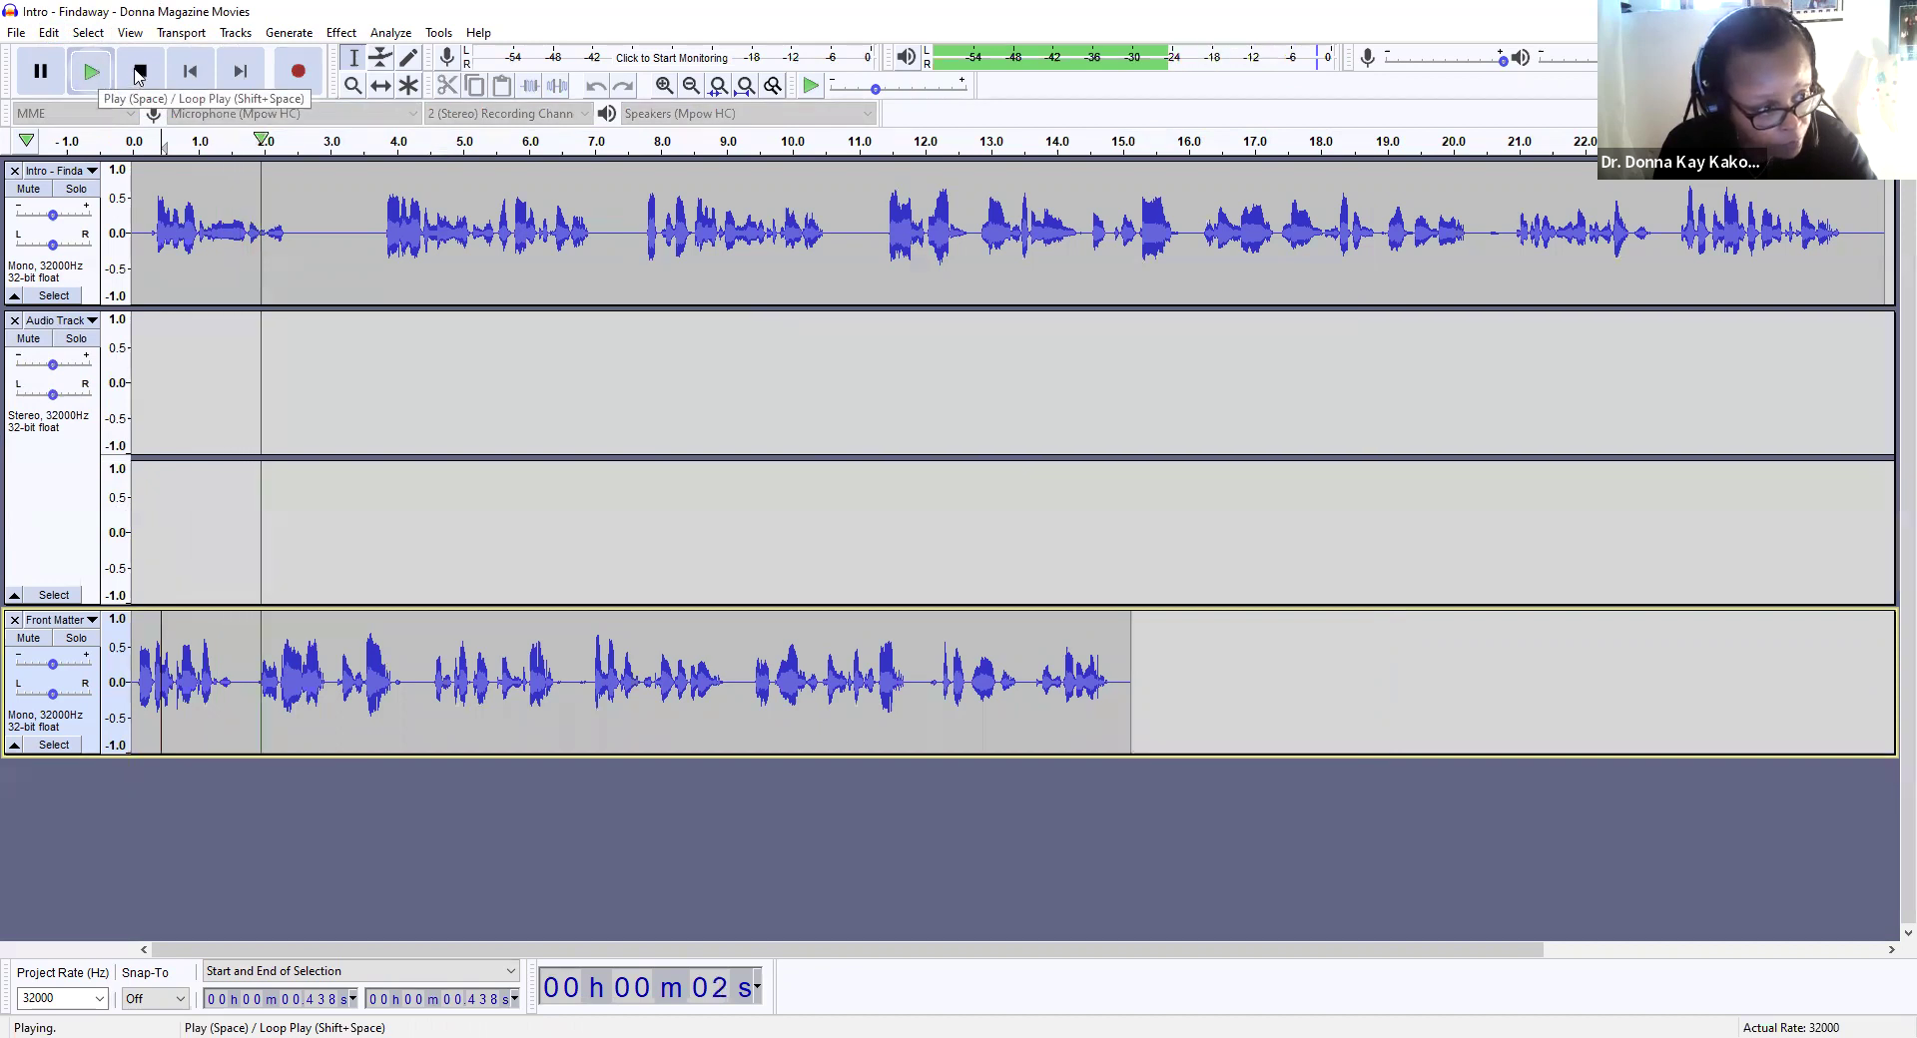
click(138, 74)
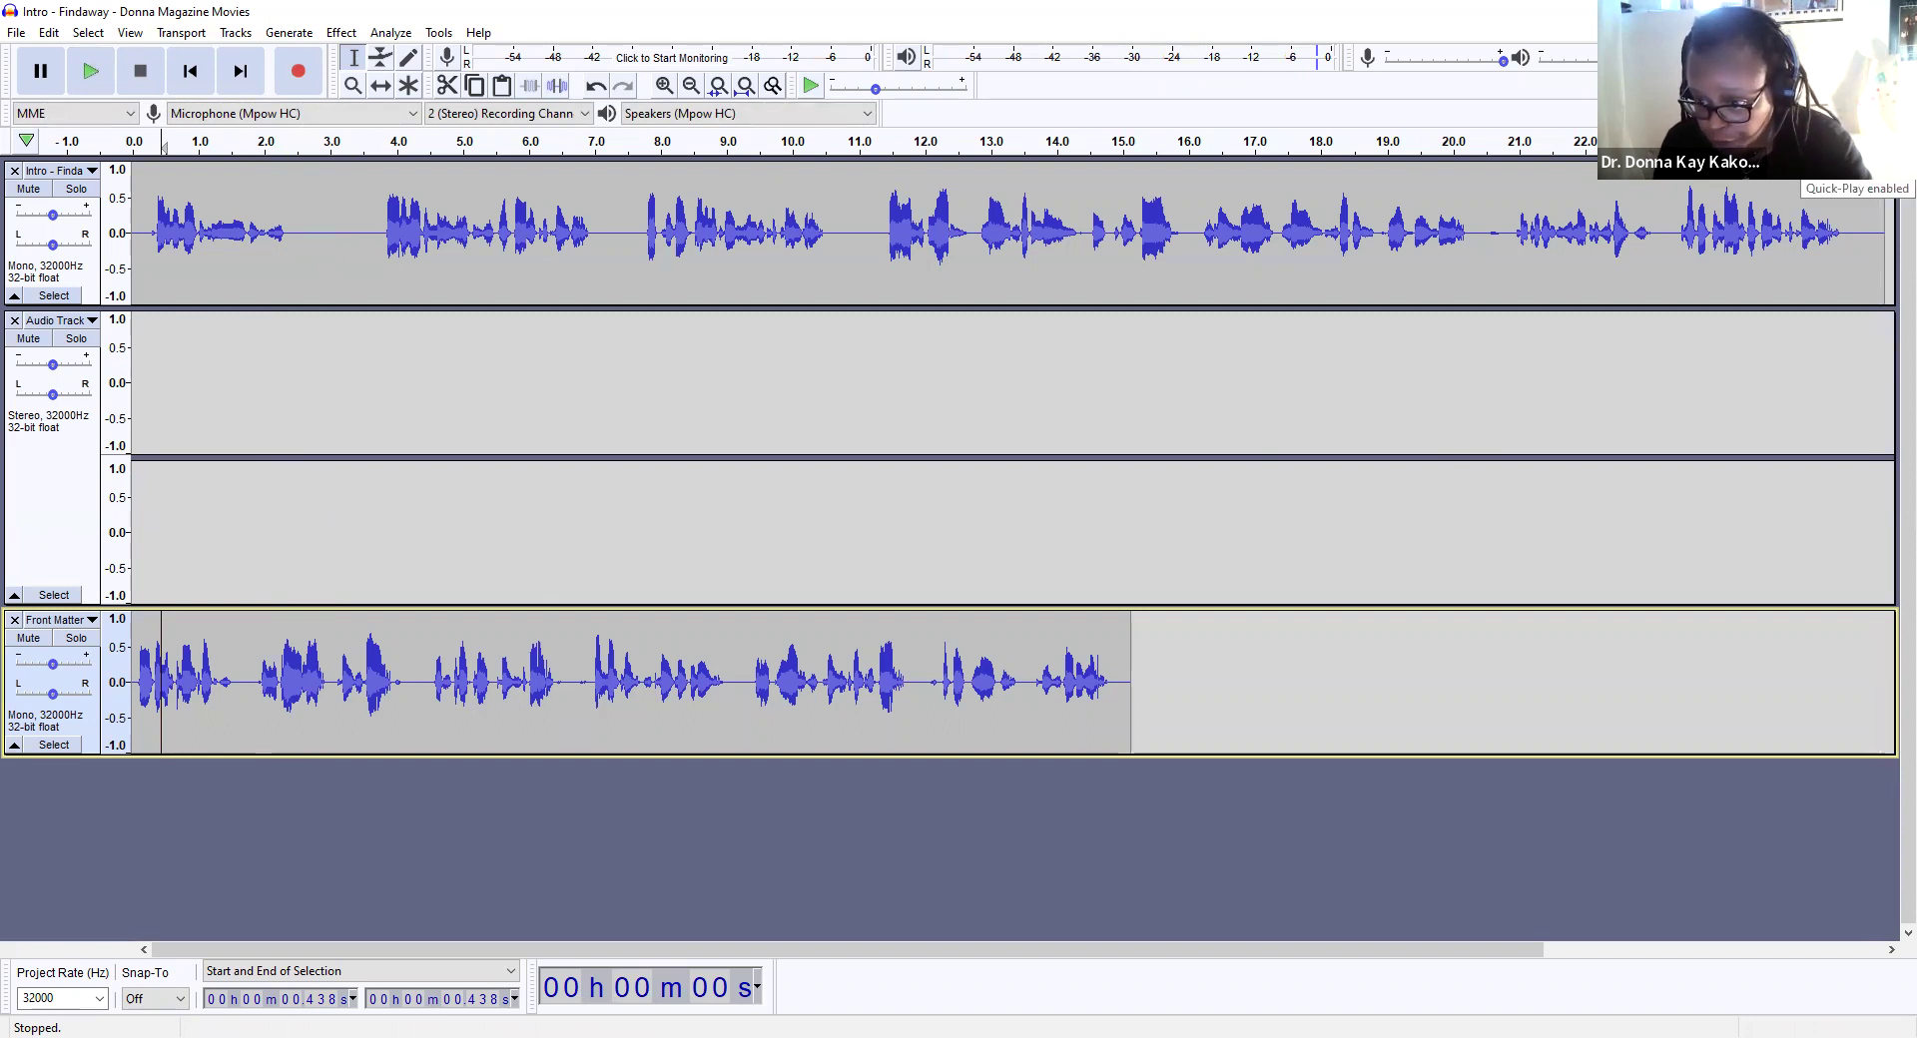
Step: Try to play the project from about 26 seconds, near the end of the intro track
click(1849, 140)
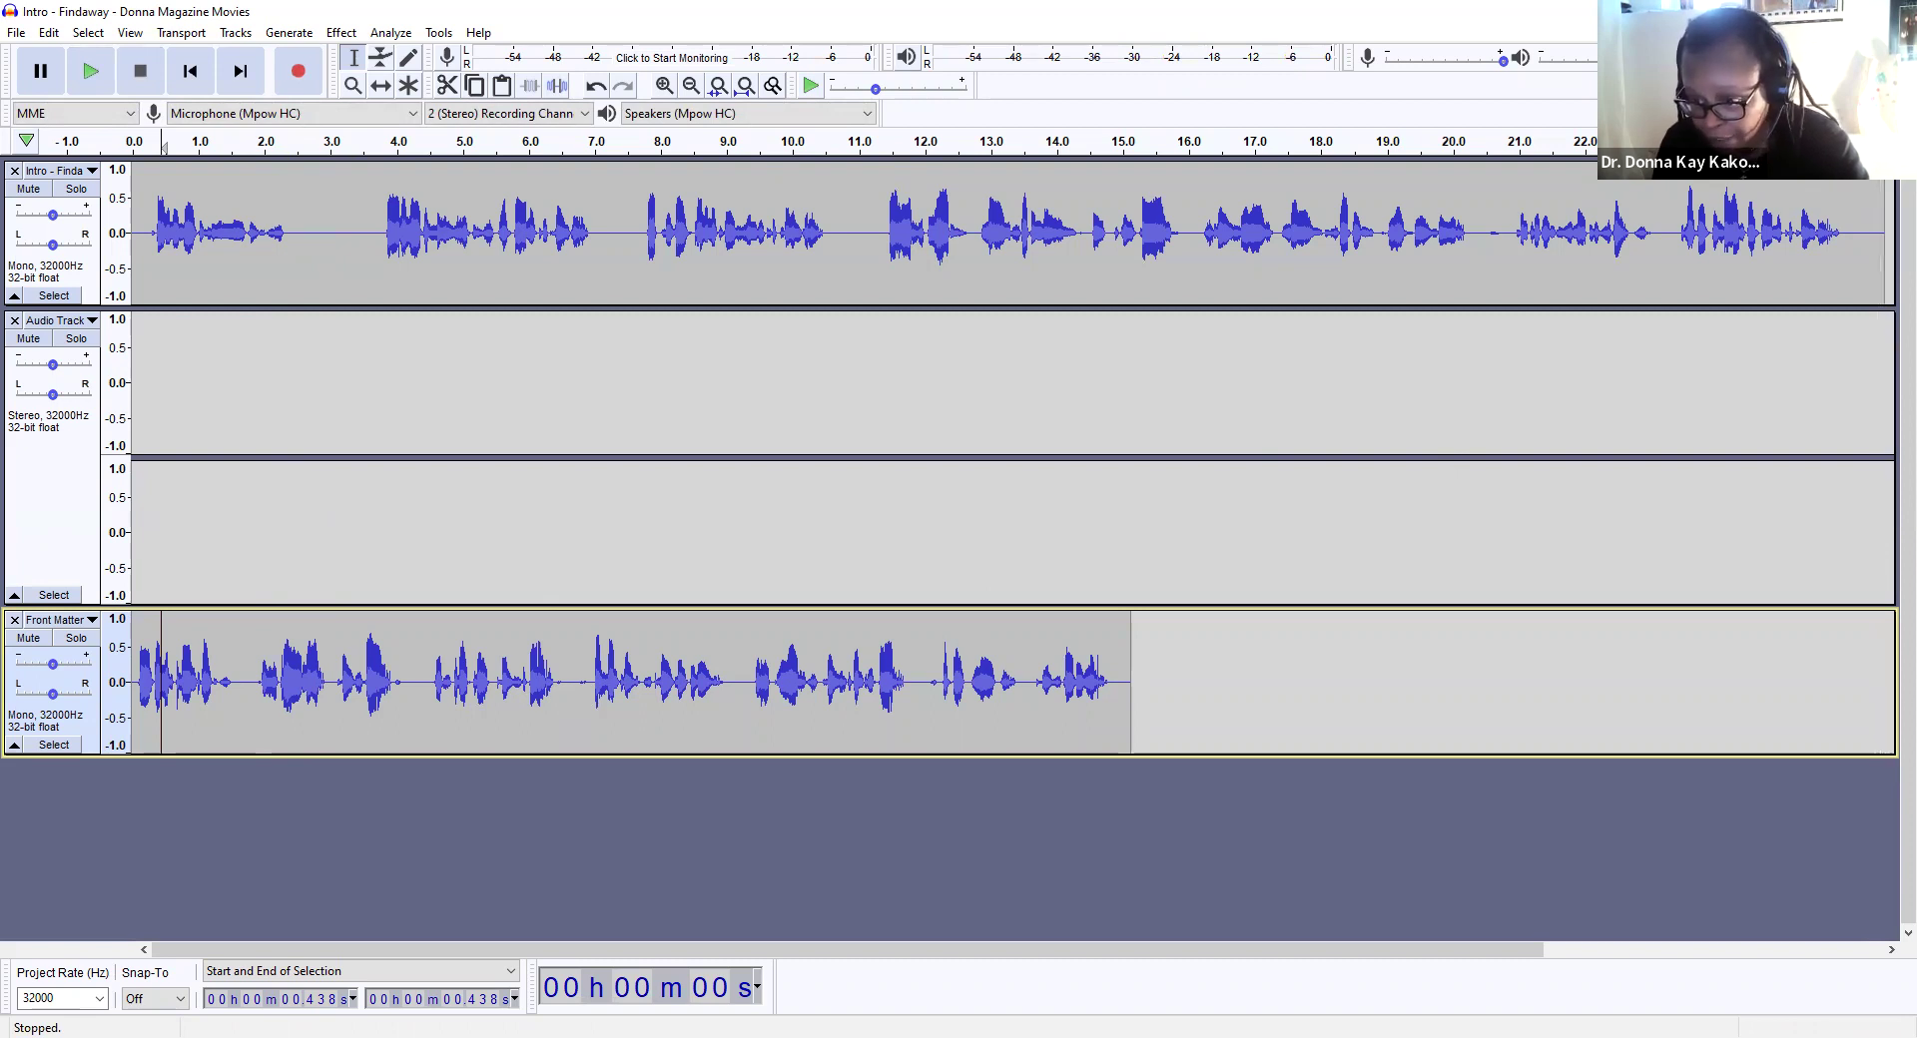
click(1835, 141)
key(space)
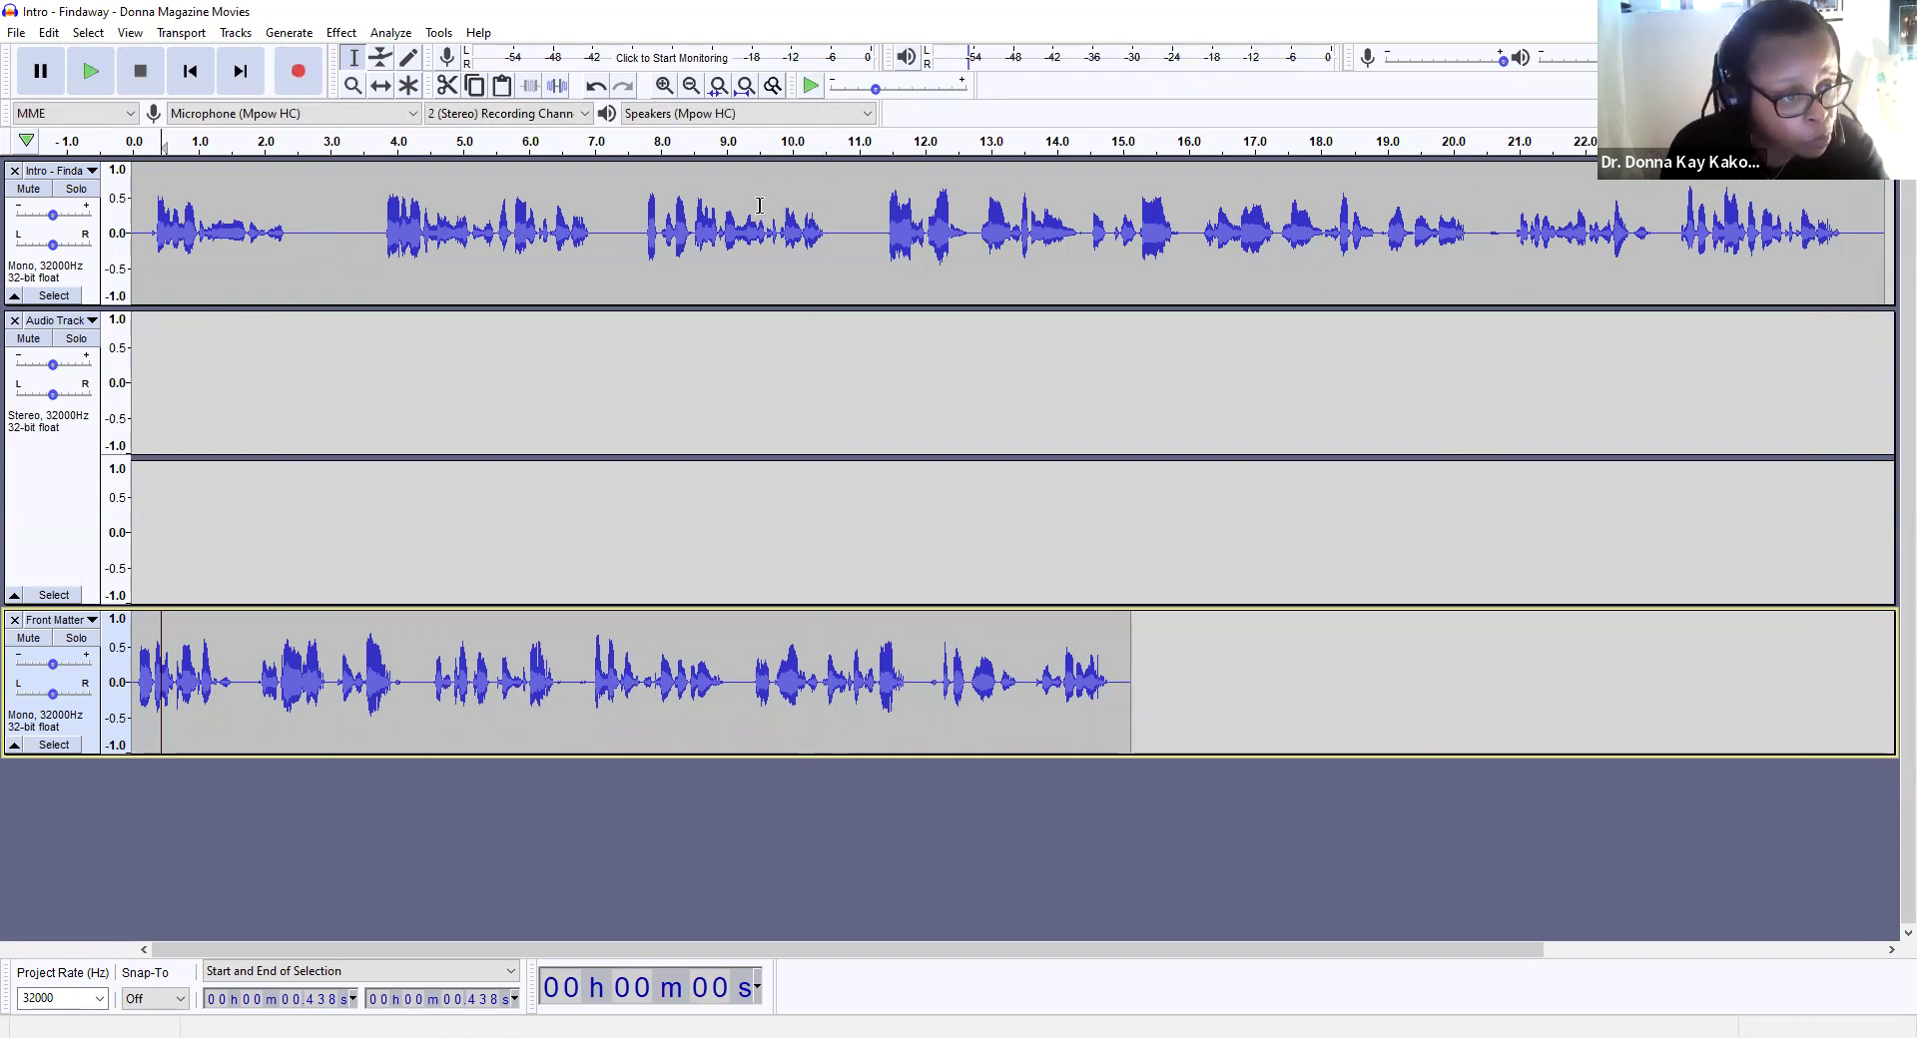
Step: Set the cursor at about 26 seconds in the intro track and import the MP3 file Front Matter - Donna Magazine Movies - Findaway Voices again
click(1849, 221)
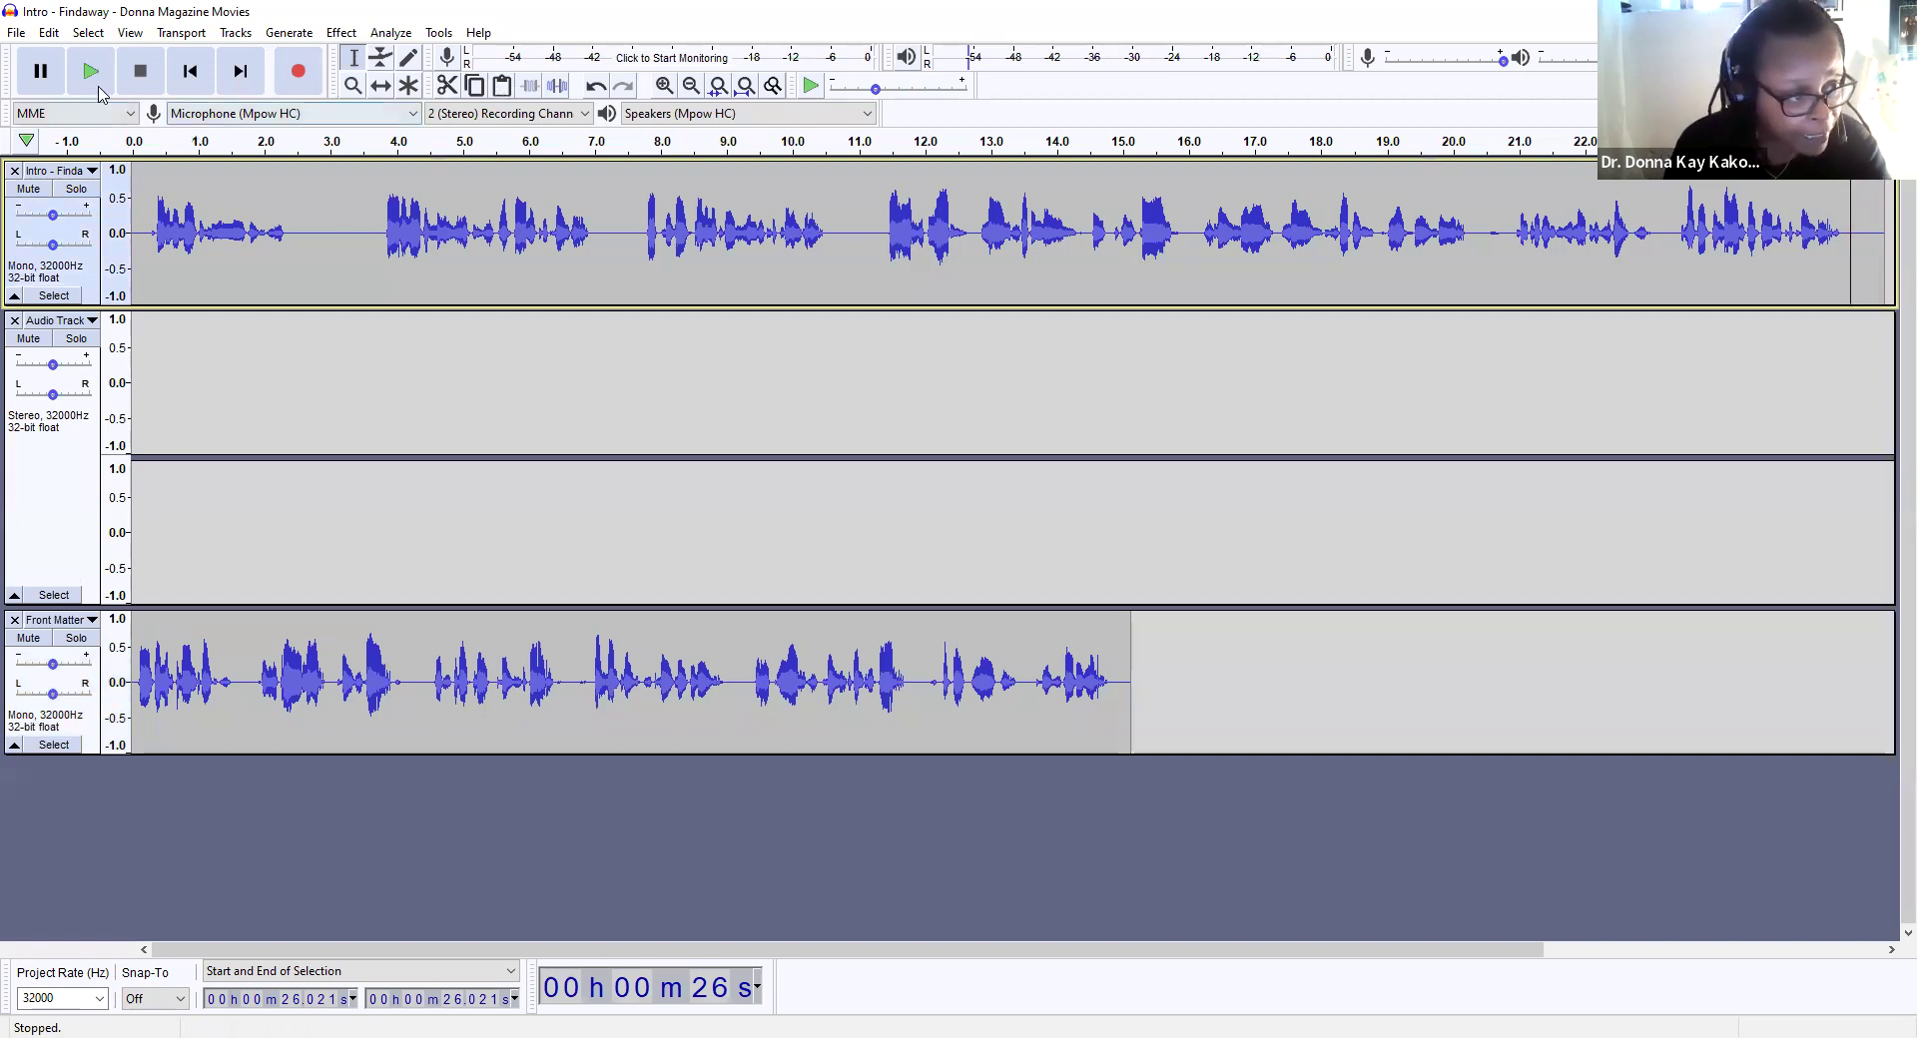
click(16, 36)
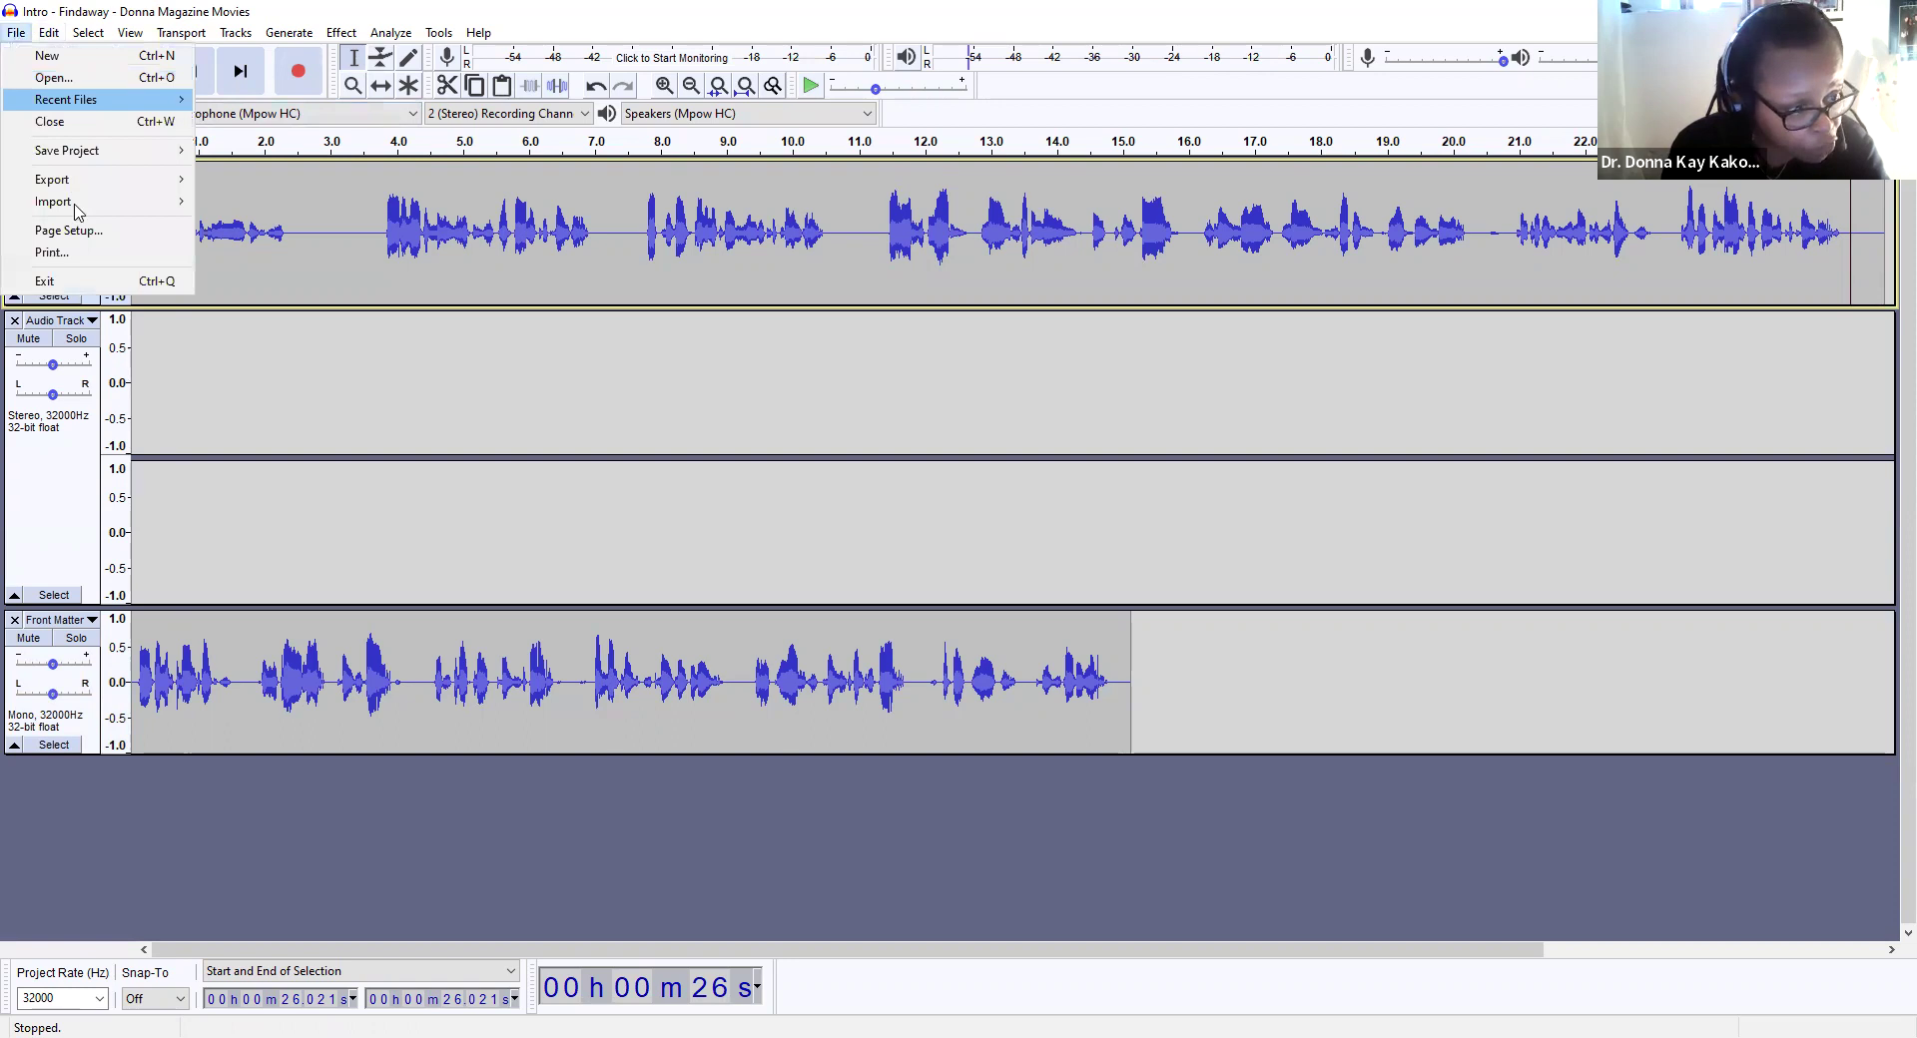
mouse_move(117, 211)
click(216, 204)
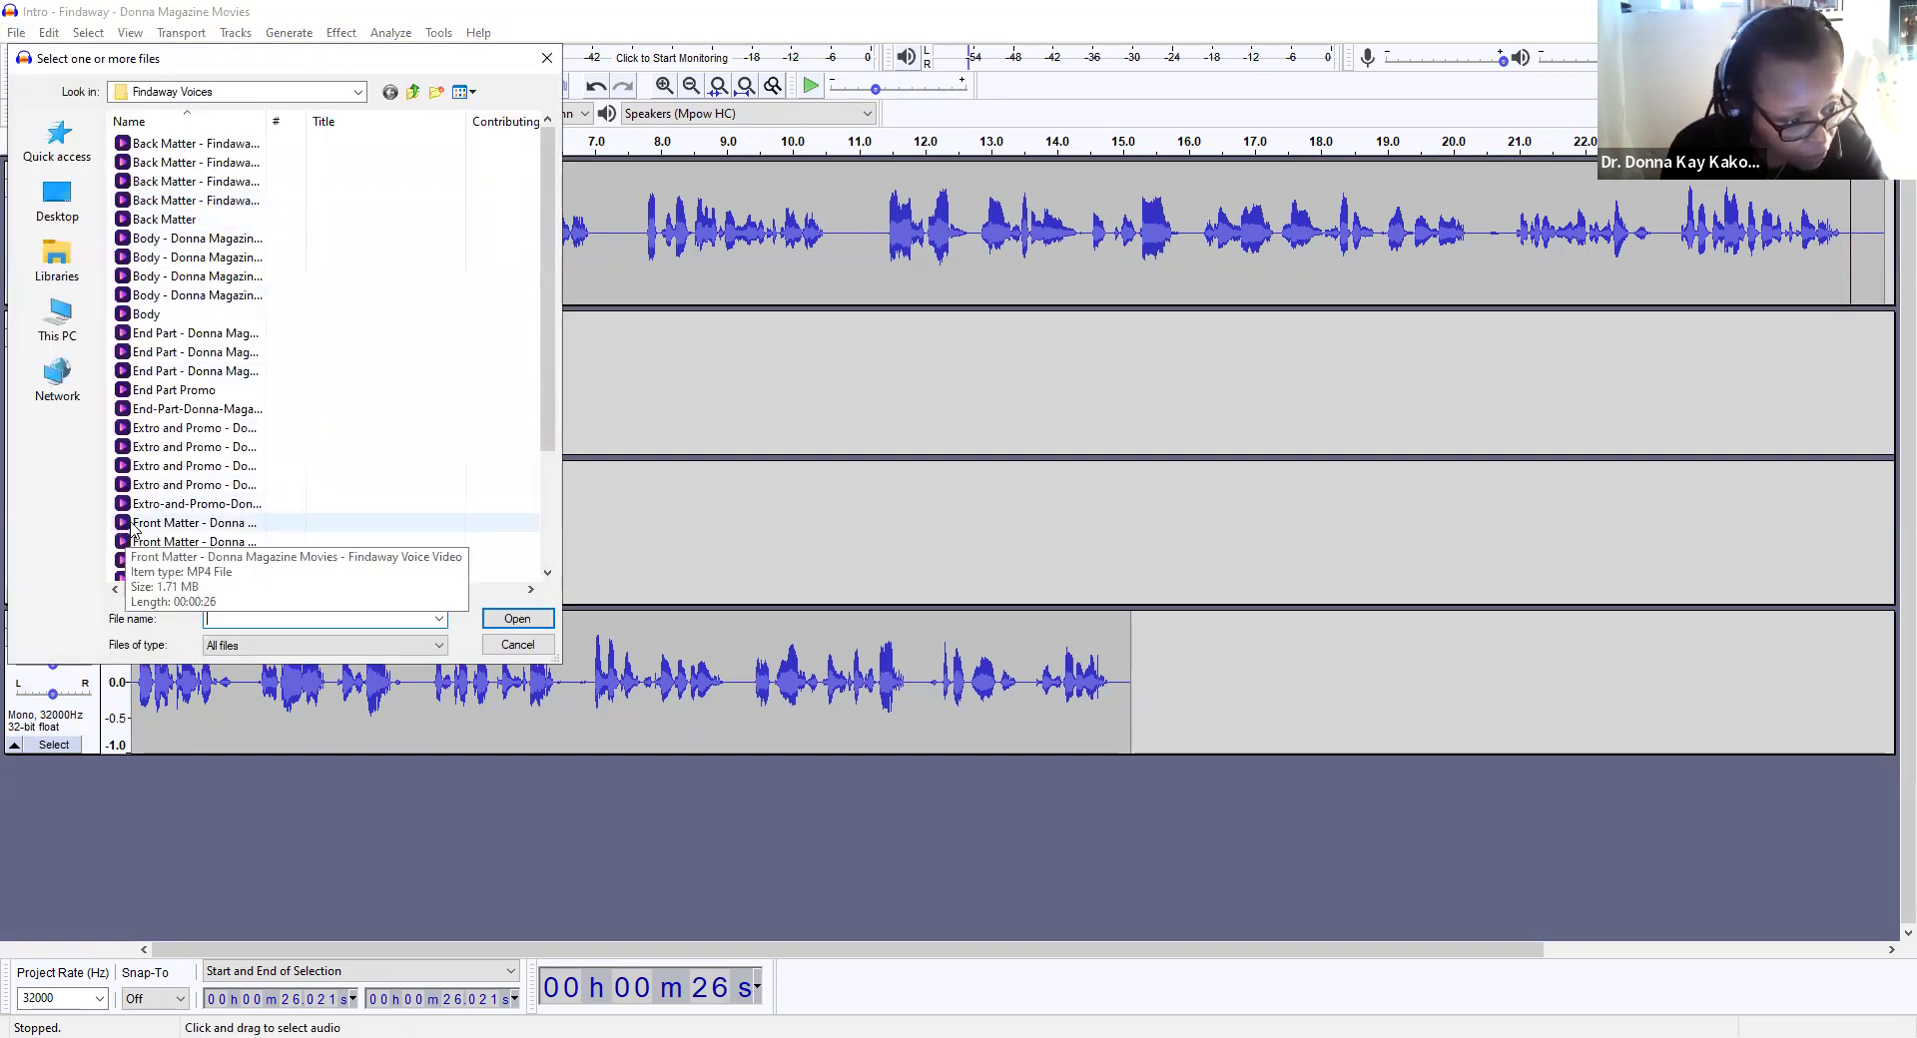
scroll(129, 532, down, 1)
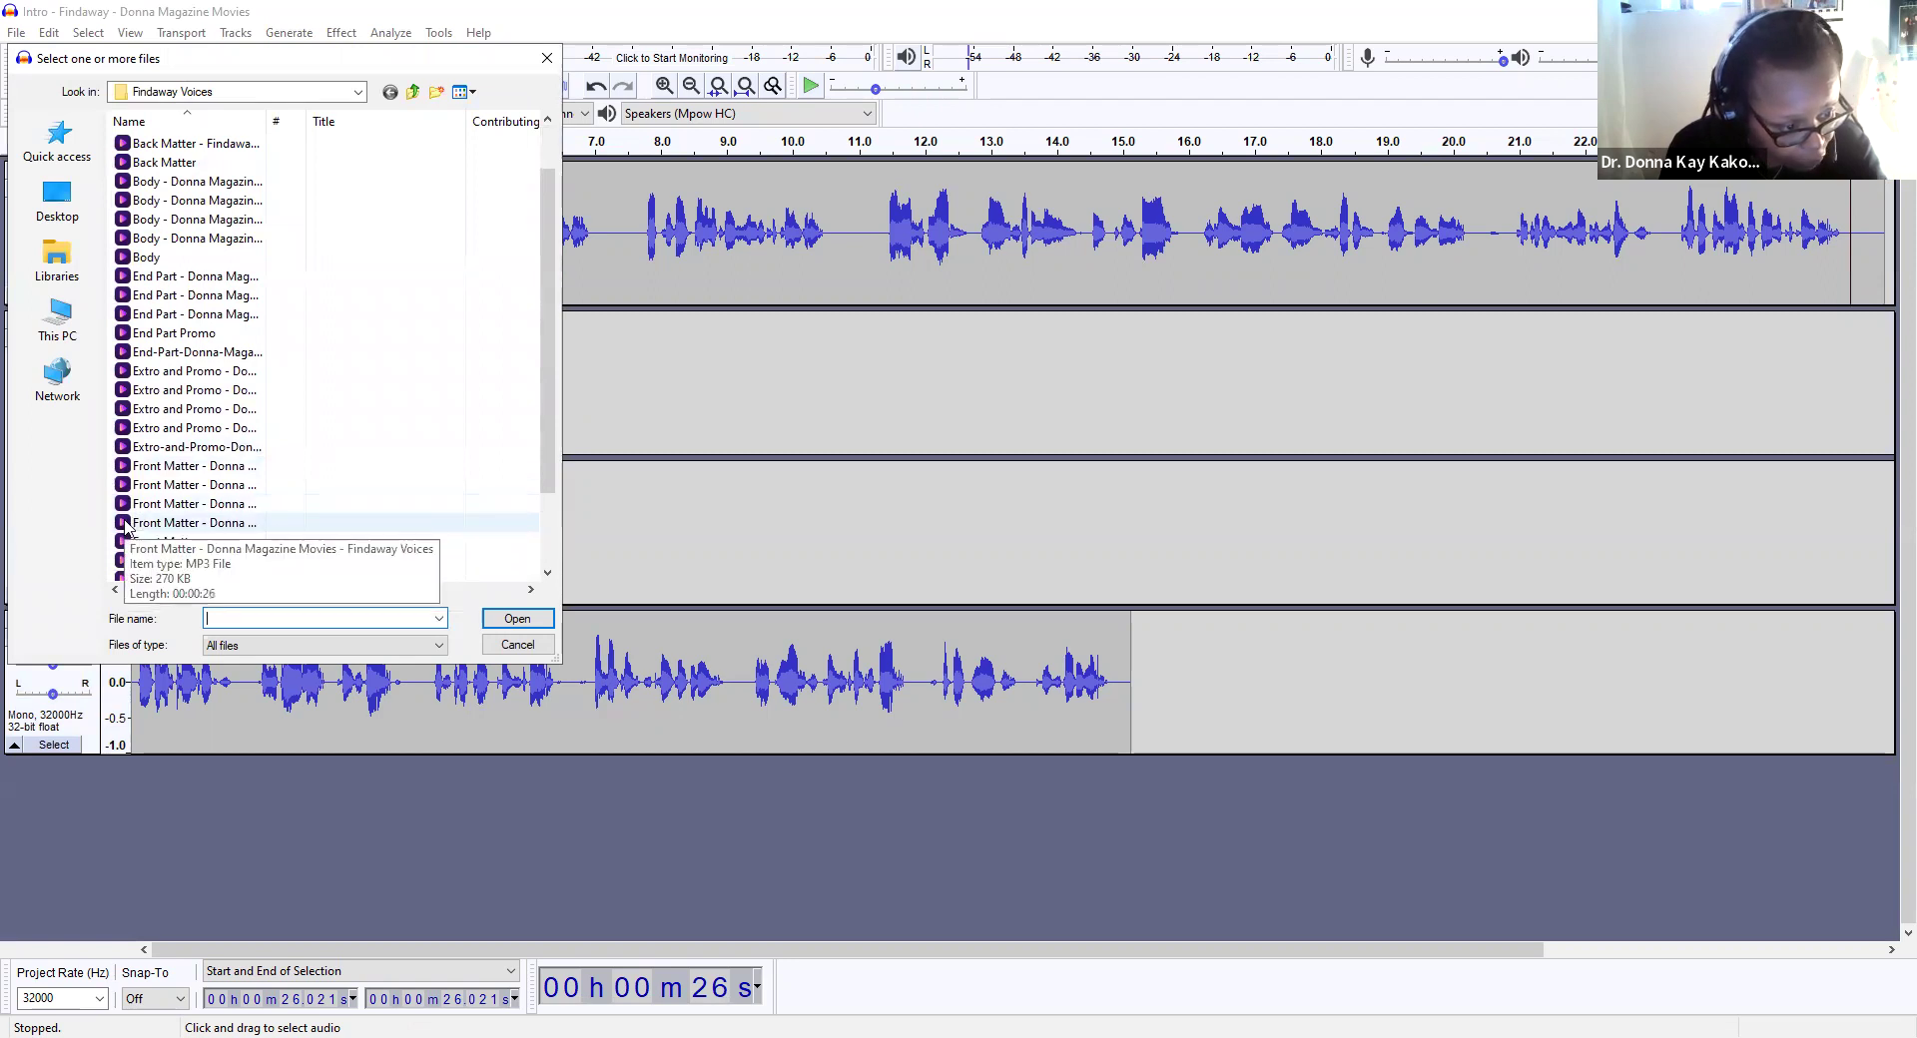
click(128, 526)
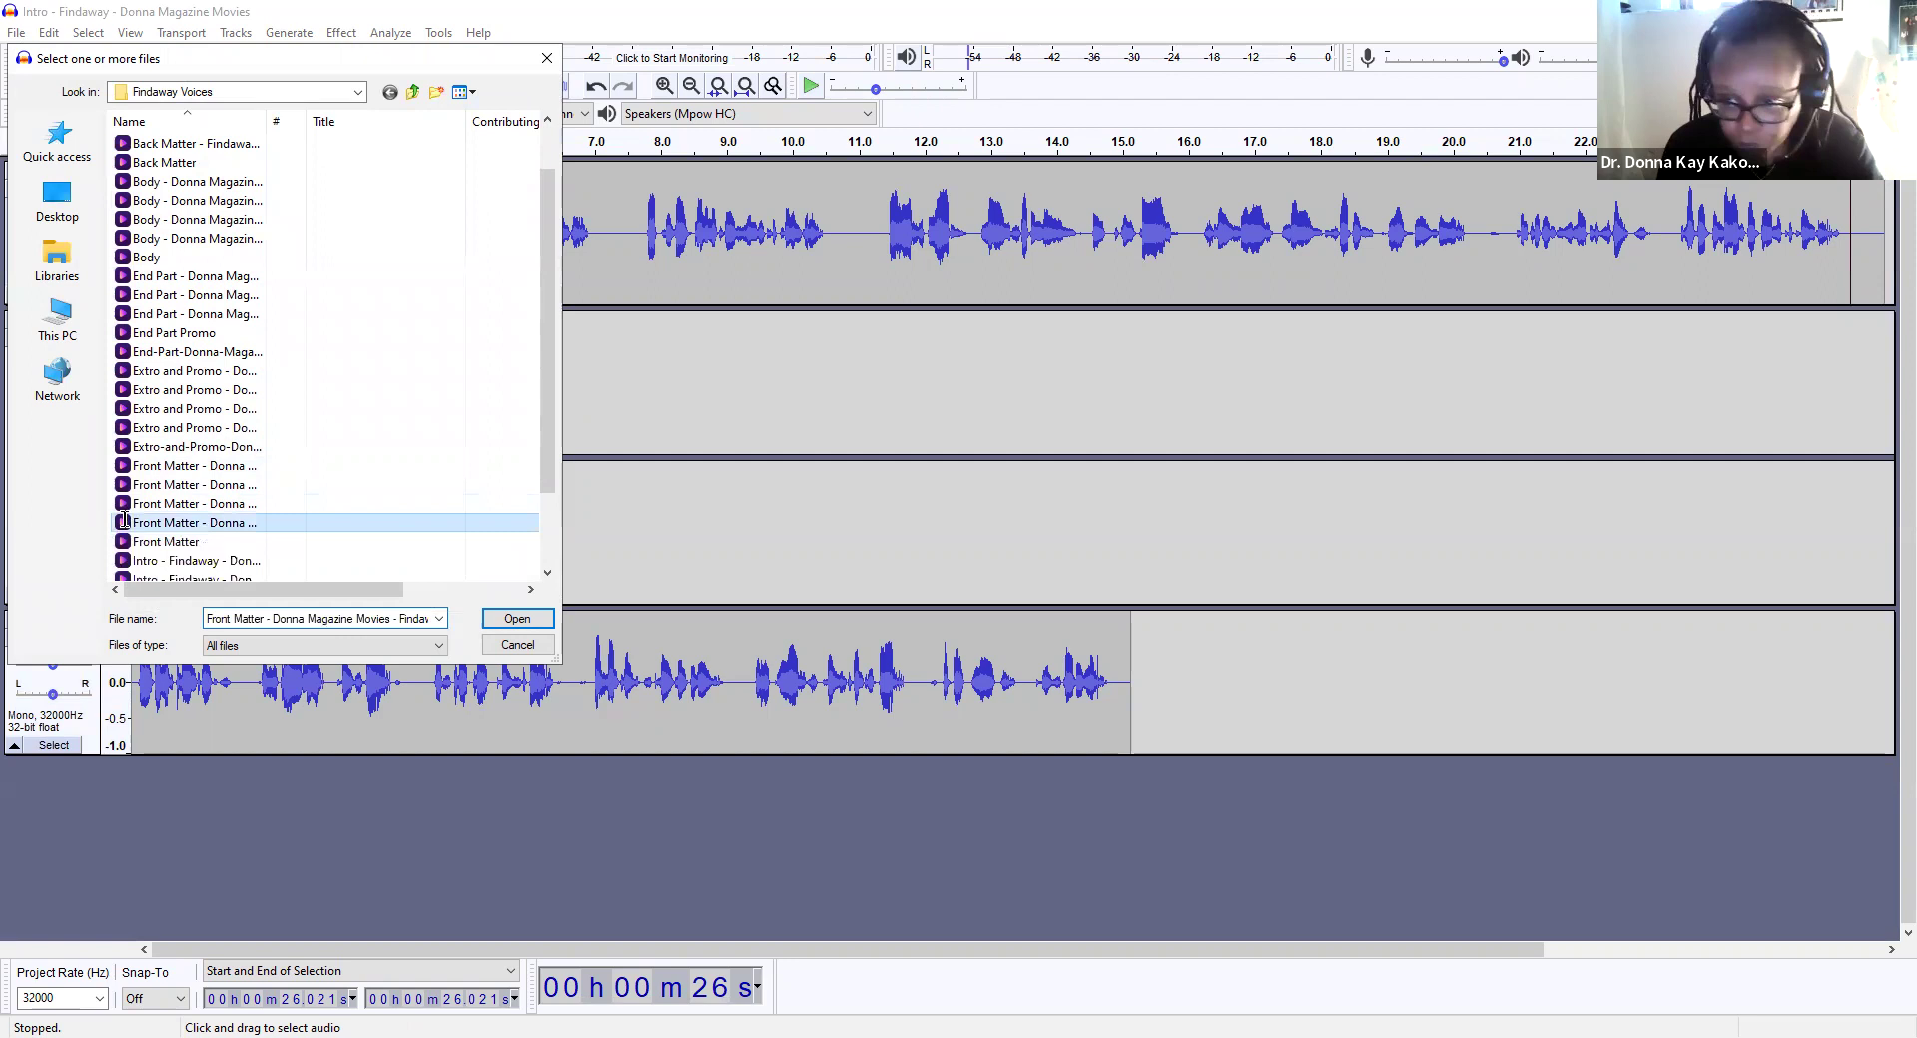
double_click(124, 520)
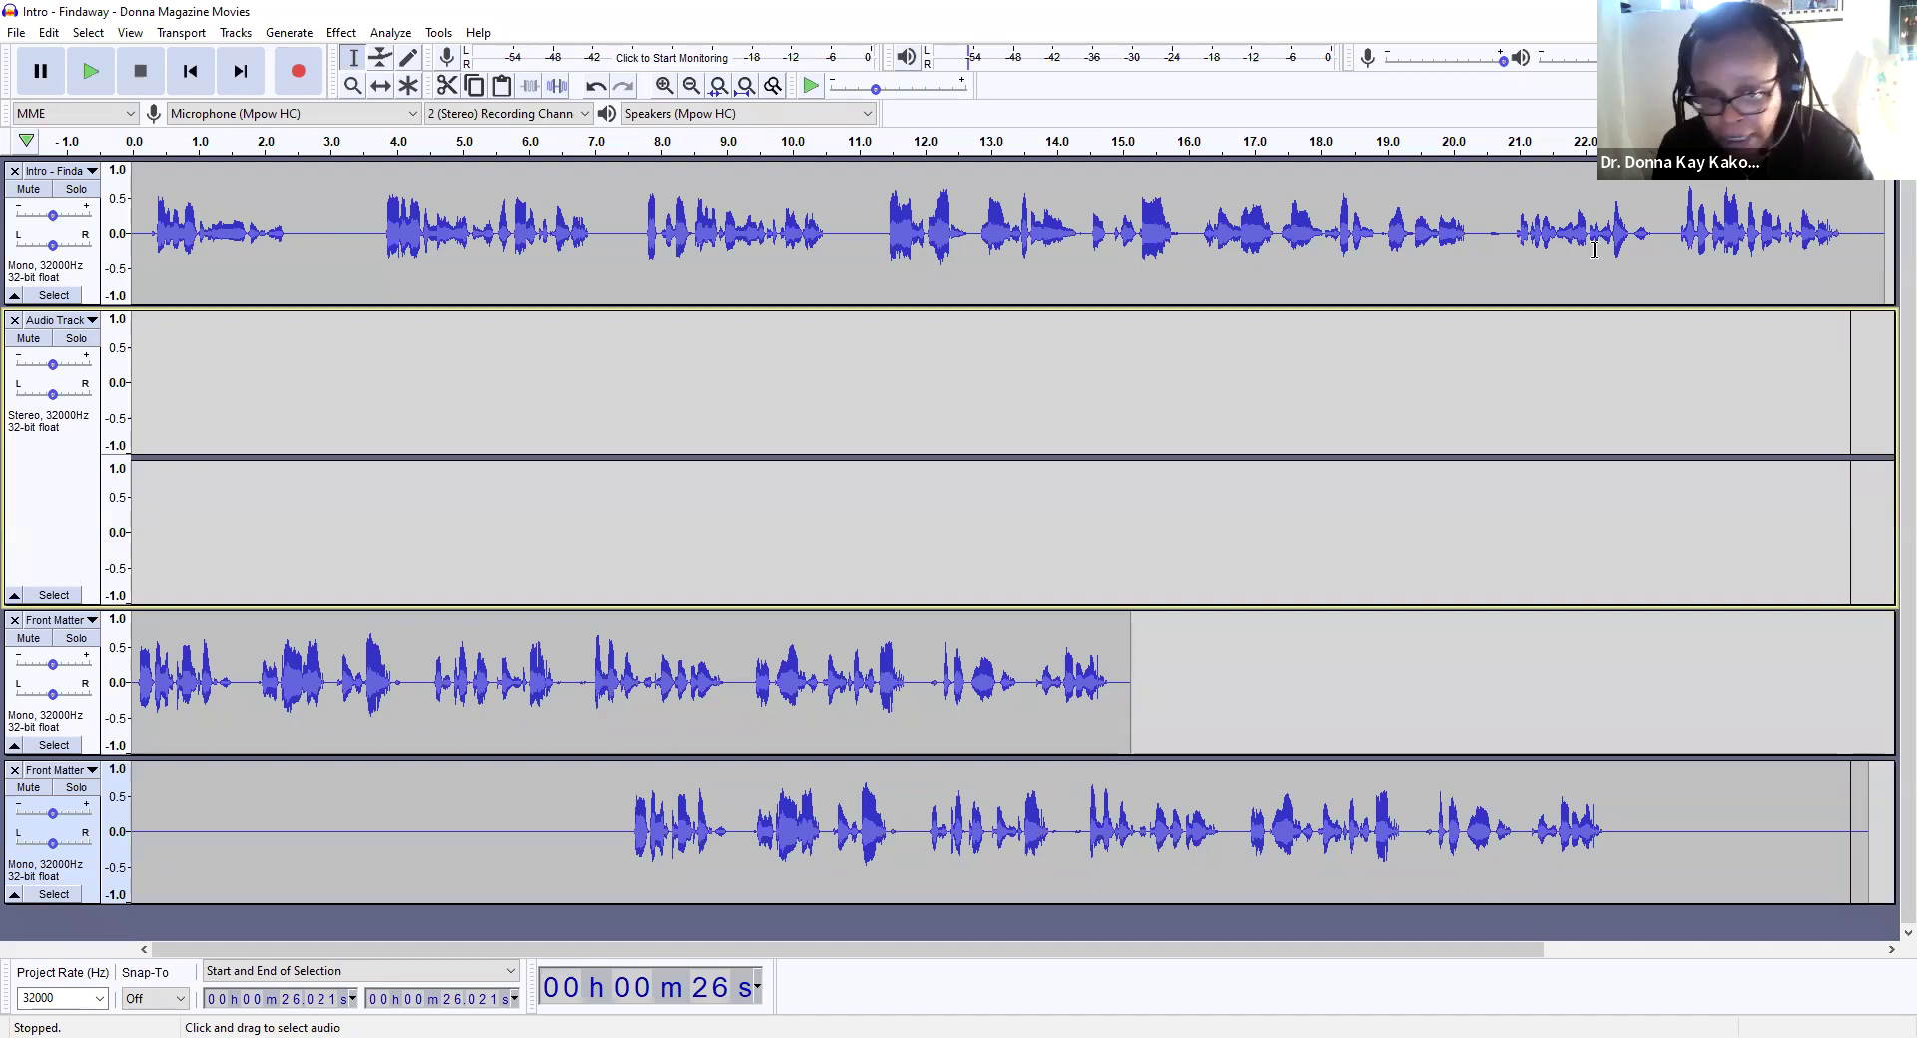
Step: Try to align the newly imported front matter track with the Align End to End option
click(237, 33)
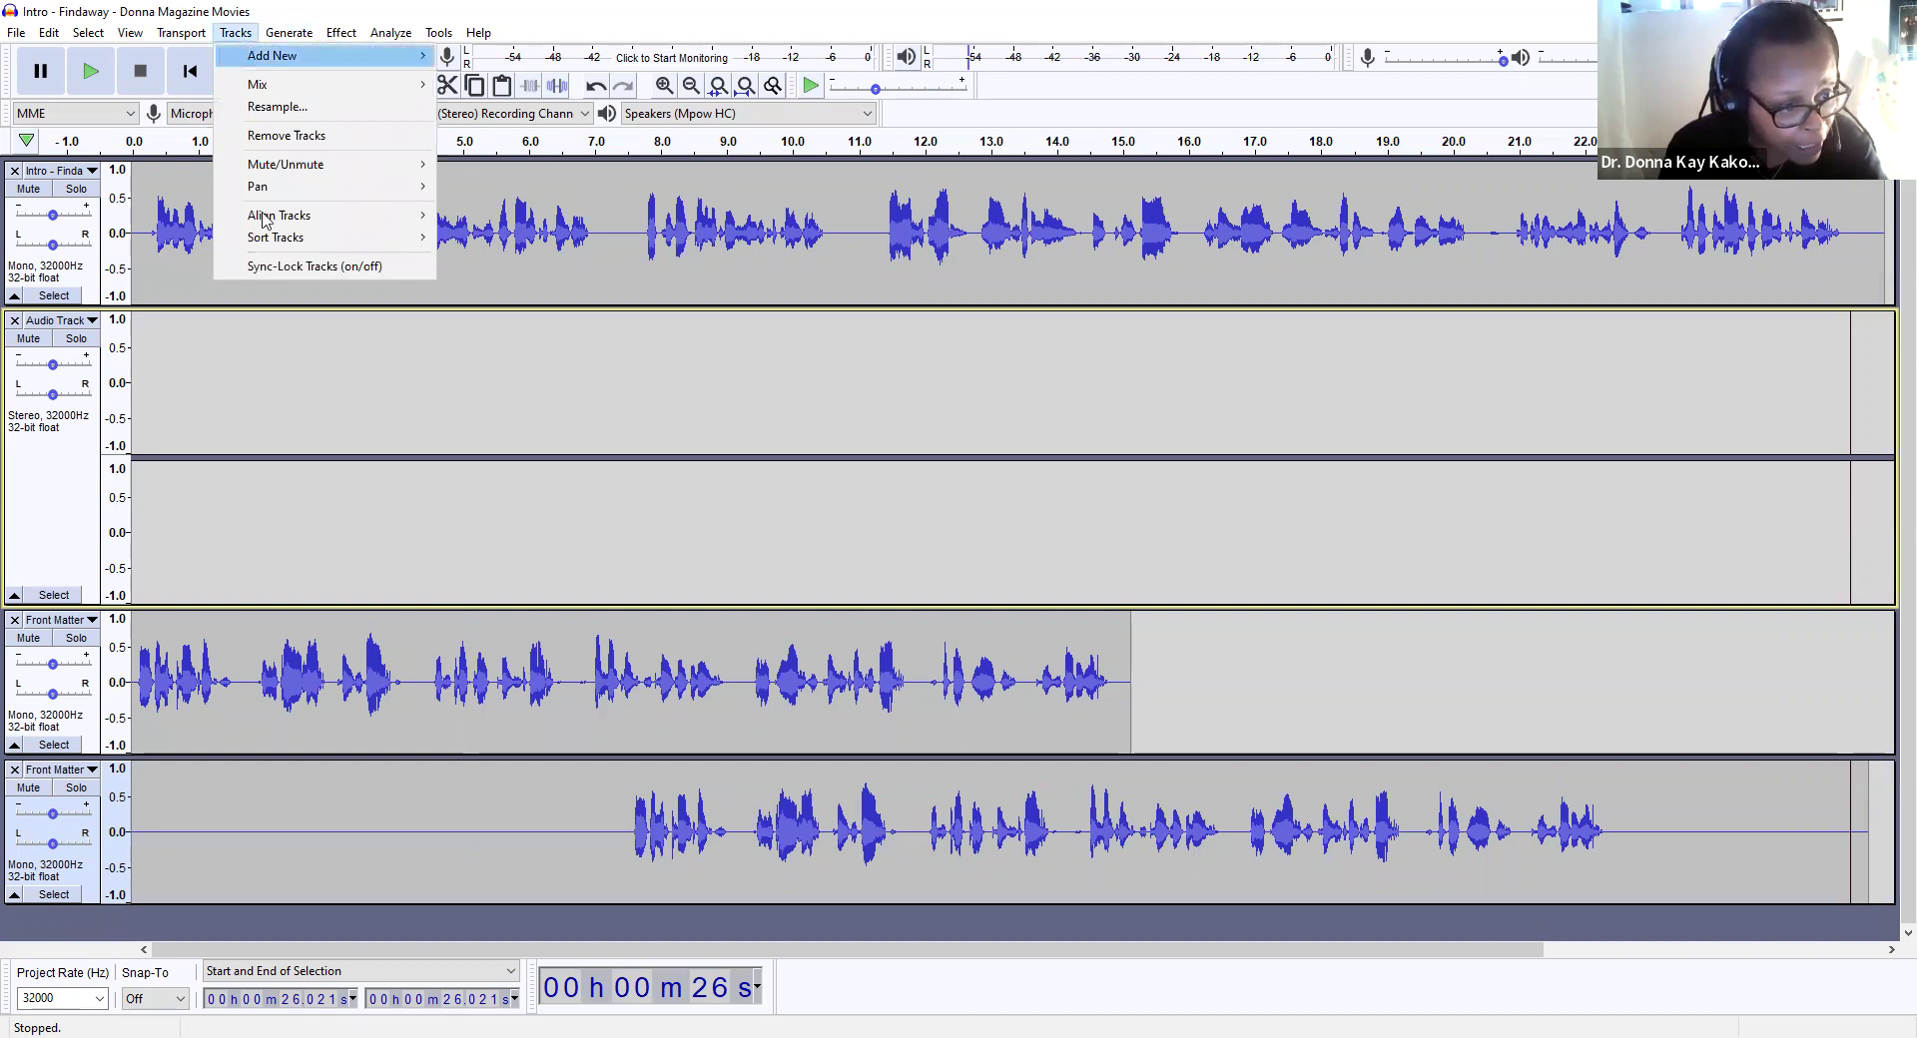
mouse_move(266, 221)
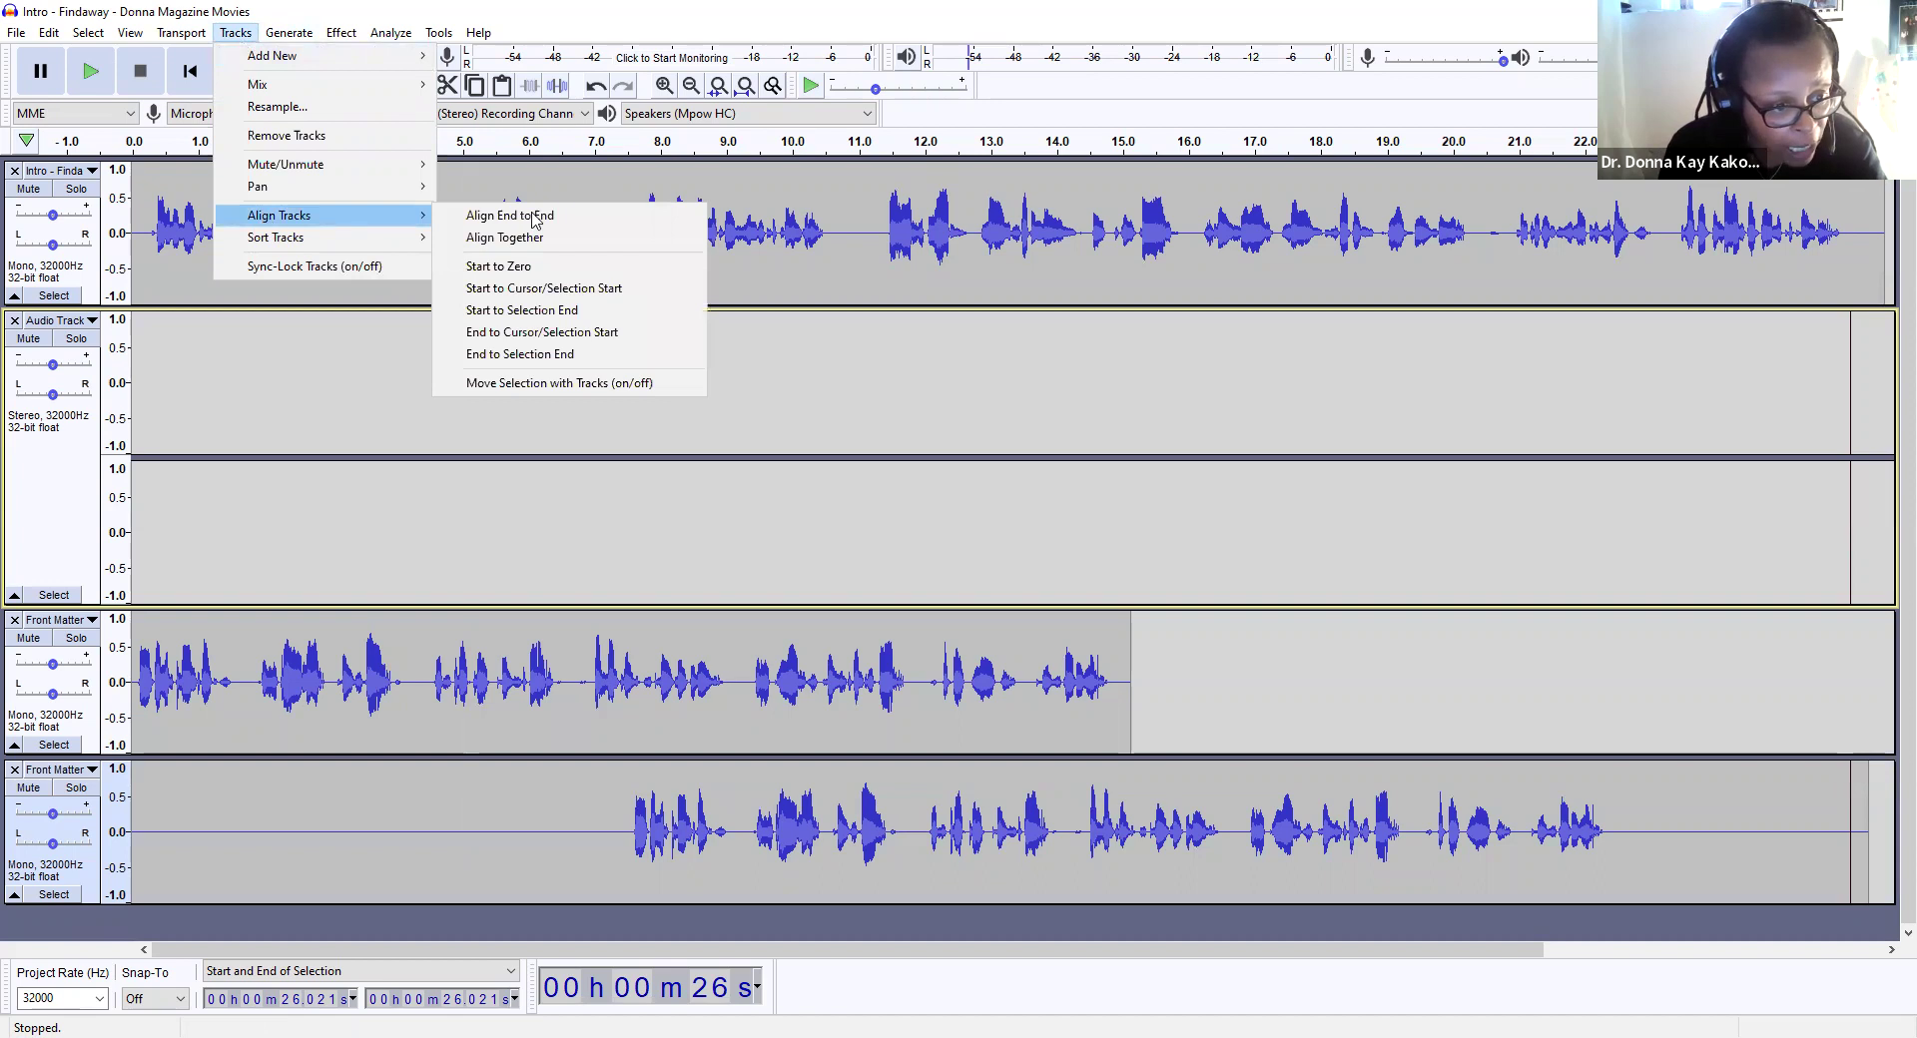
click(530, 216)
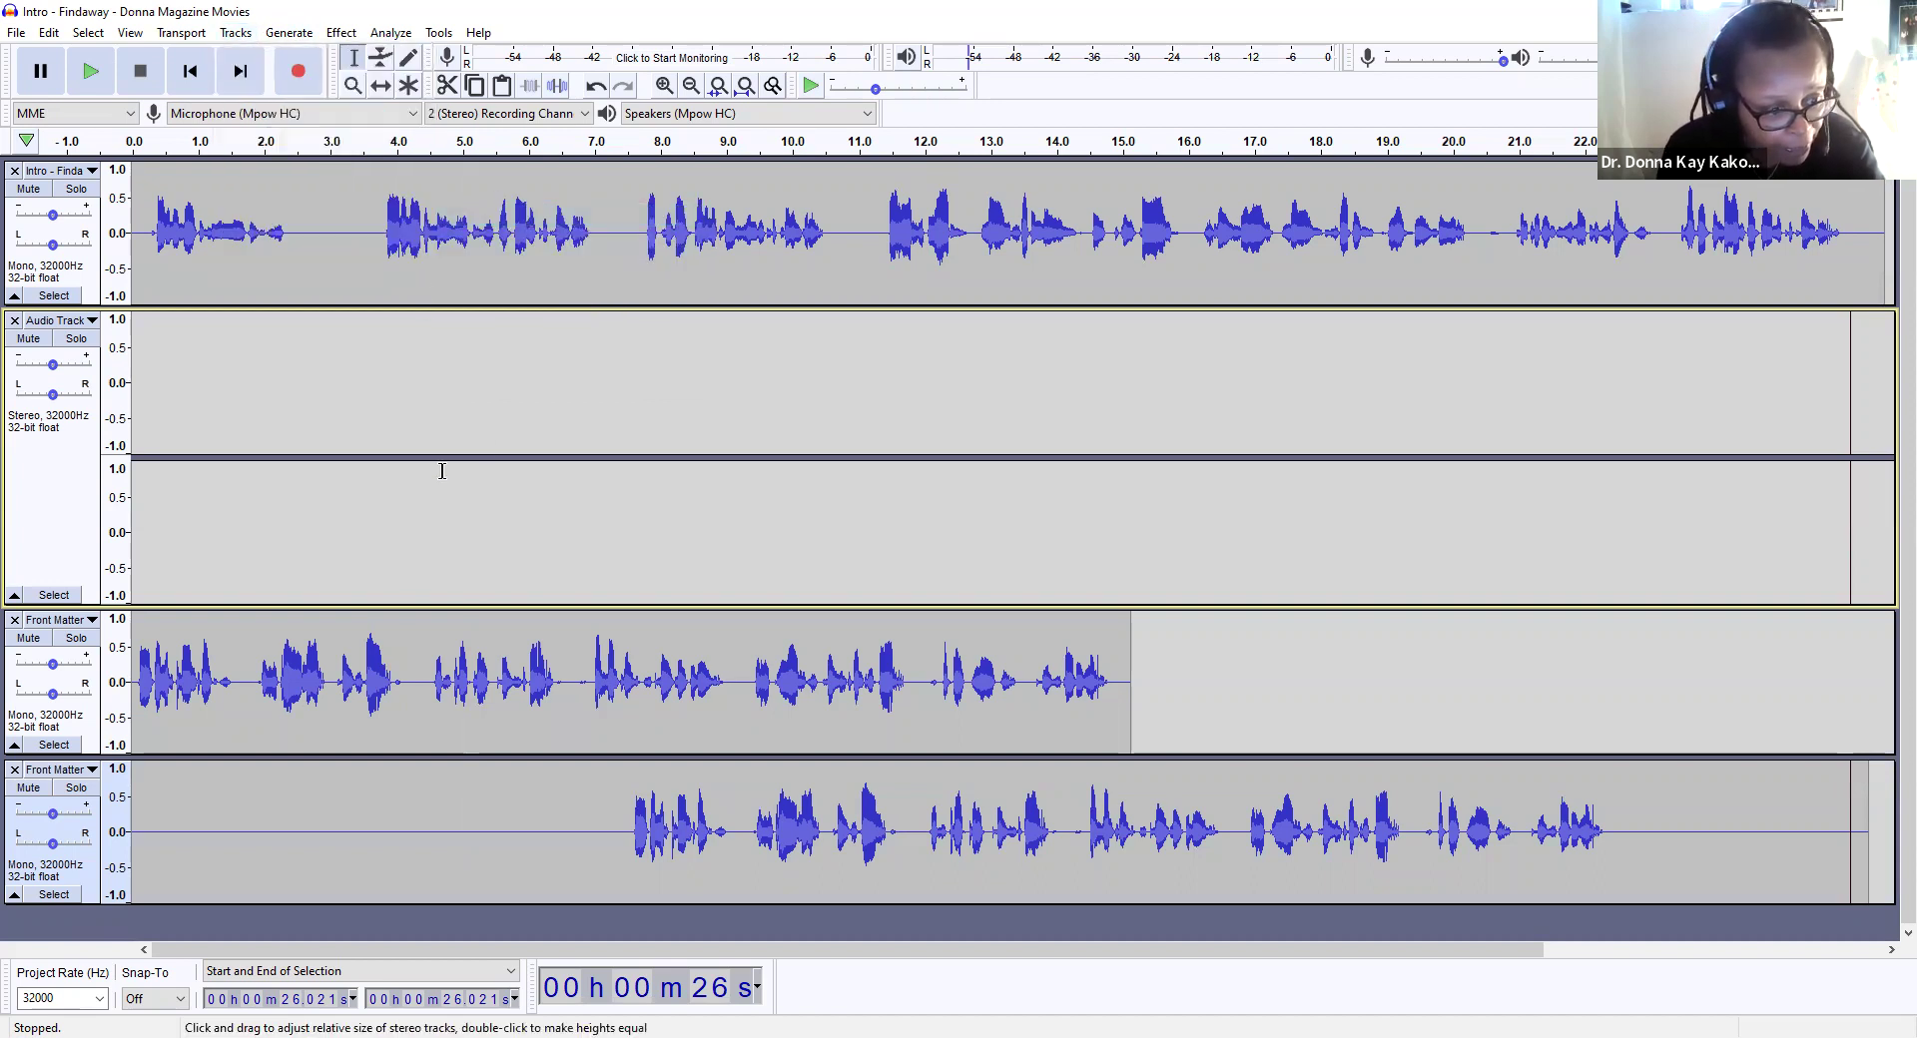
Step: Place the cursor at about 4.6 seconds in the trimmed front matter track and align its start to the selection end
click(436, 686)
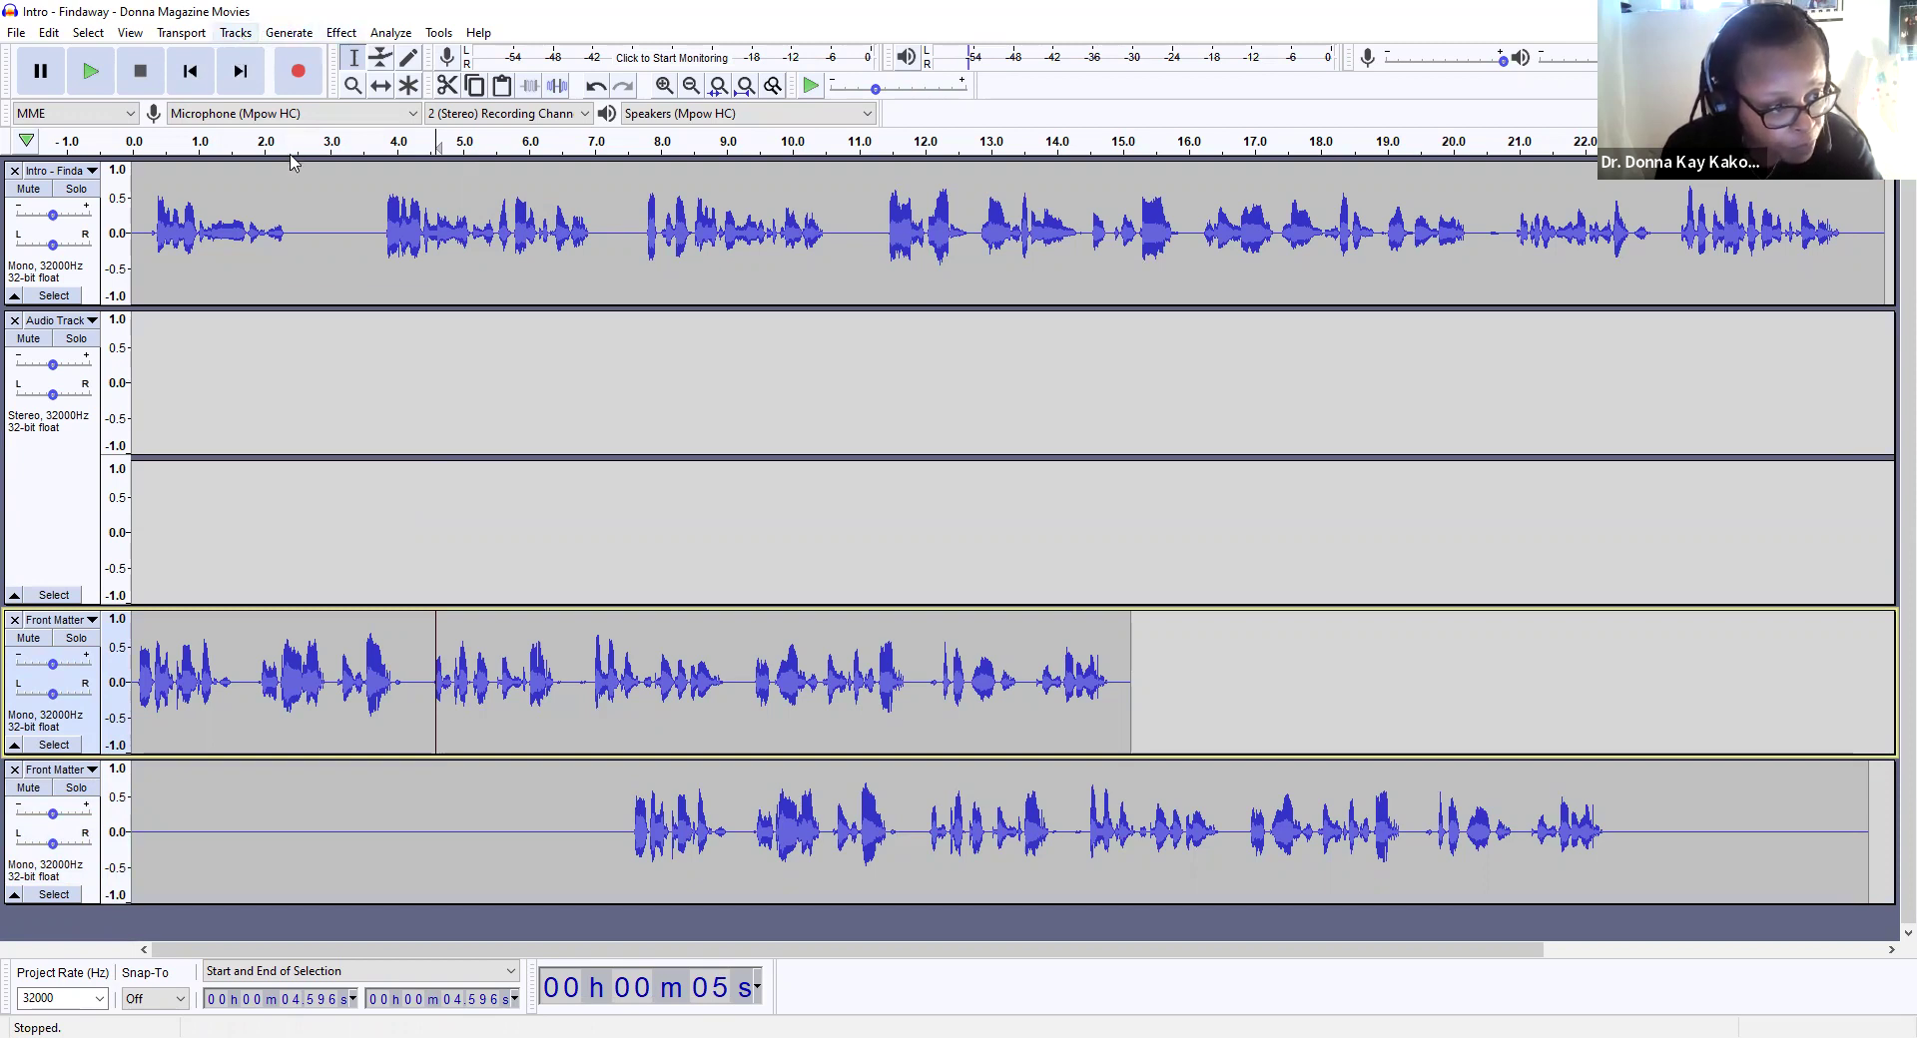
key(alt+t)
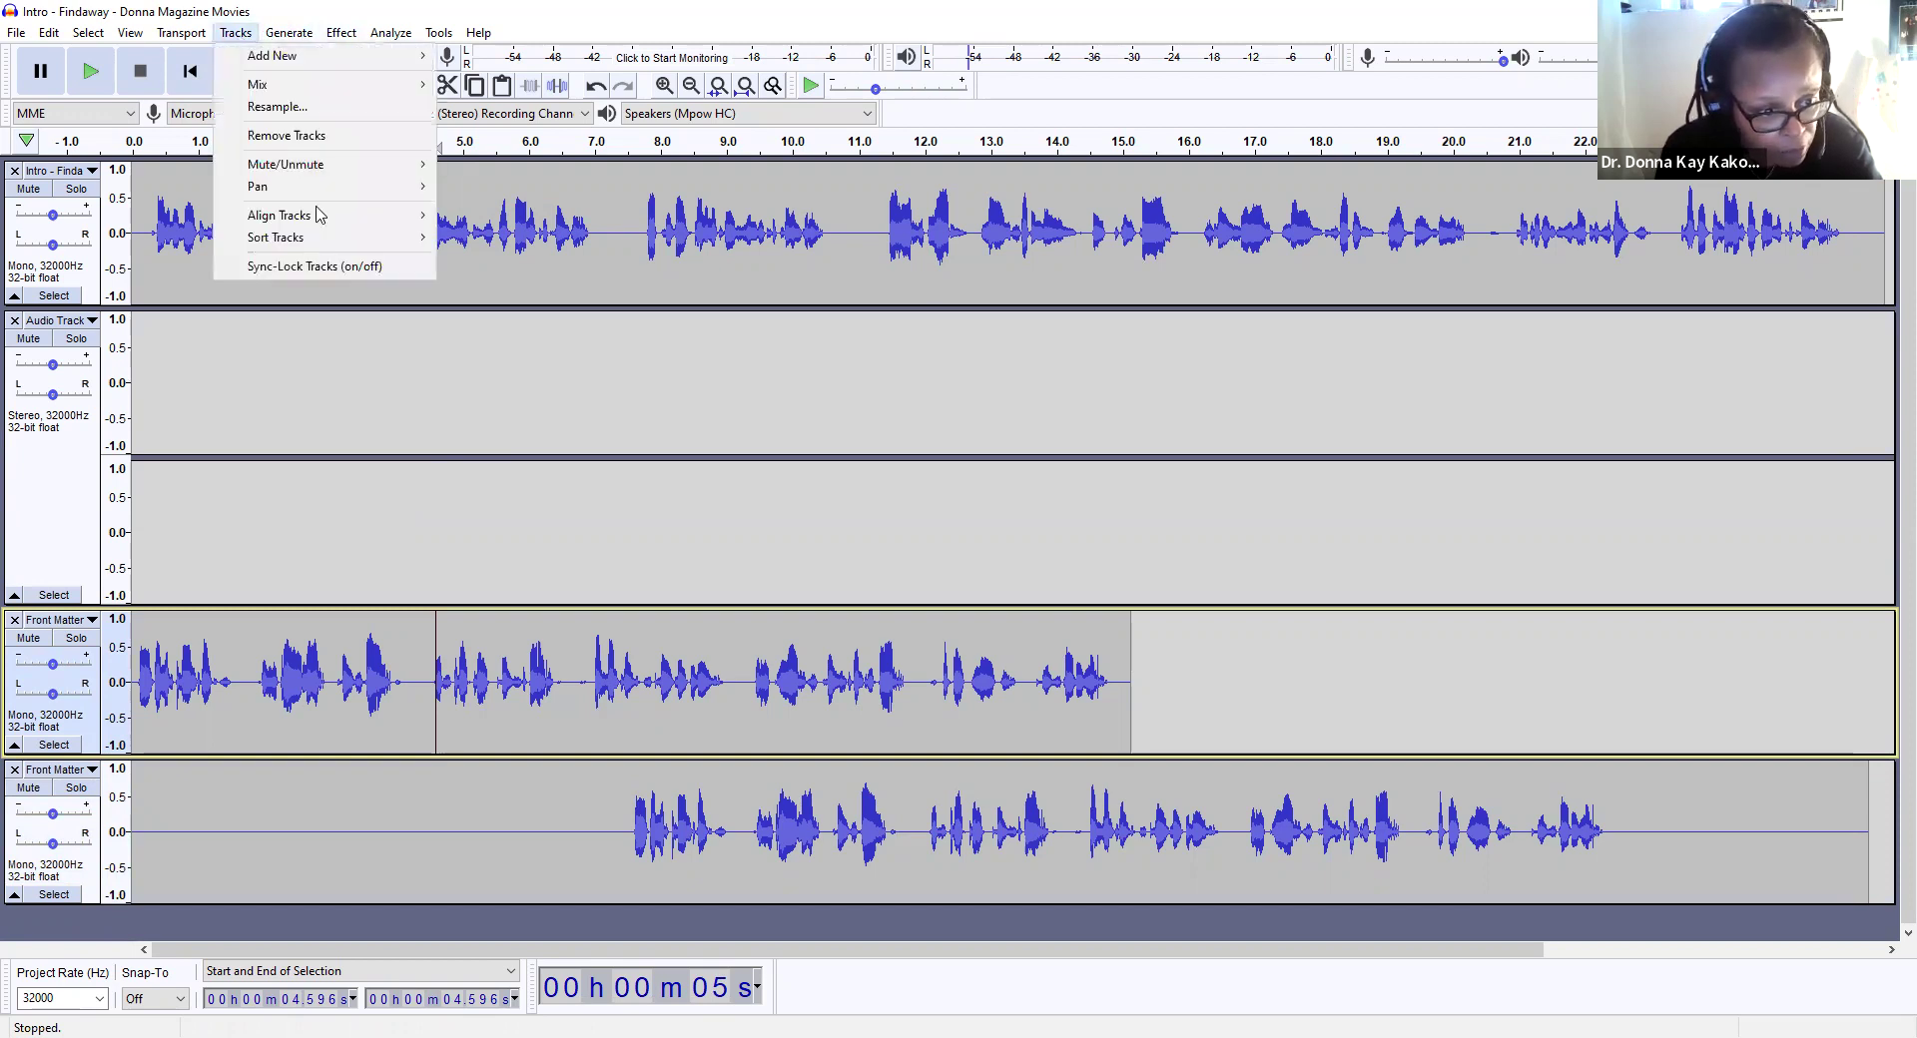
mouse_move(402, 216)
click(469, 215)
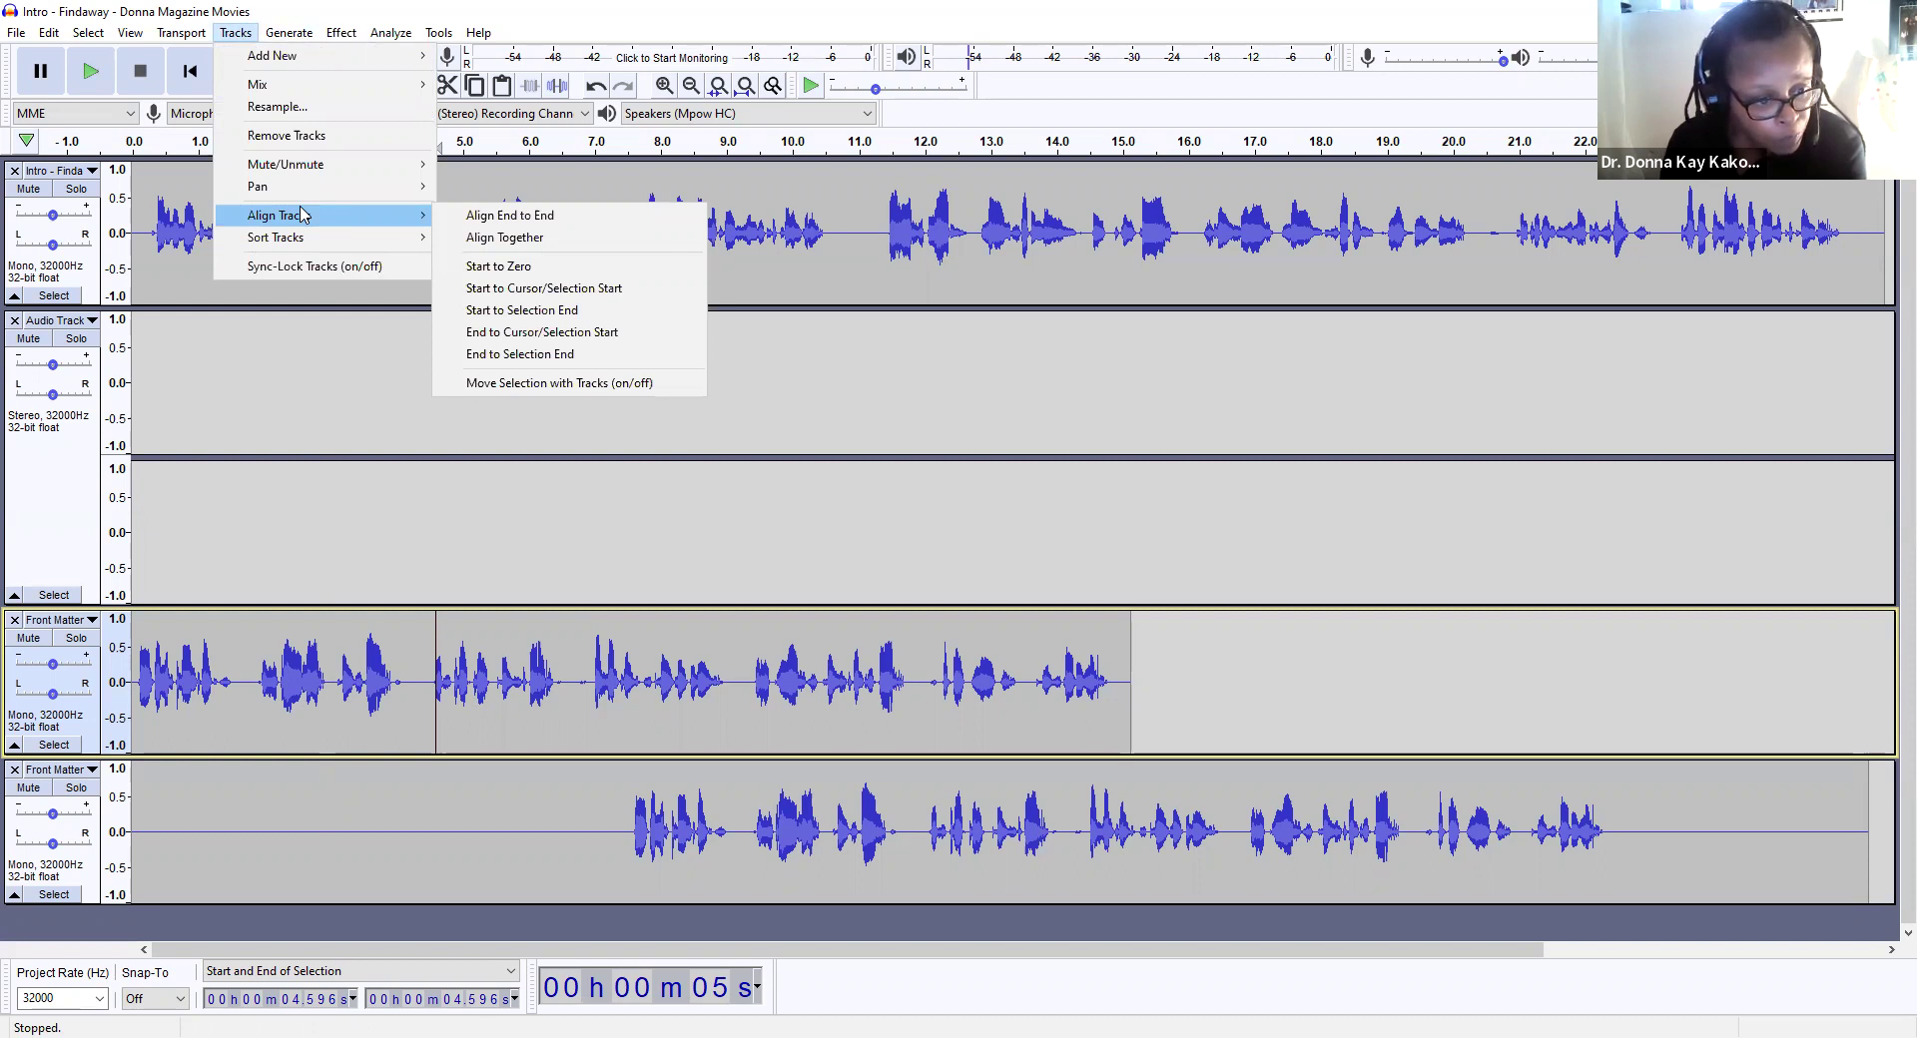
click(416, 236)
mouse_move(418, 216)
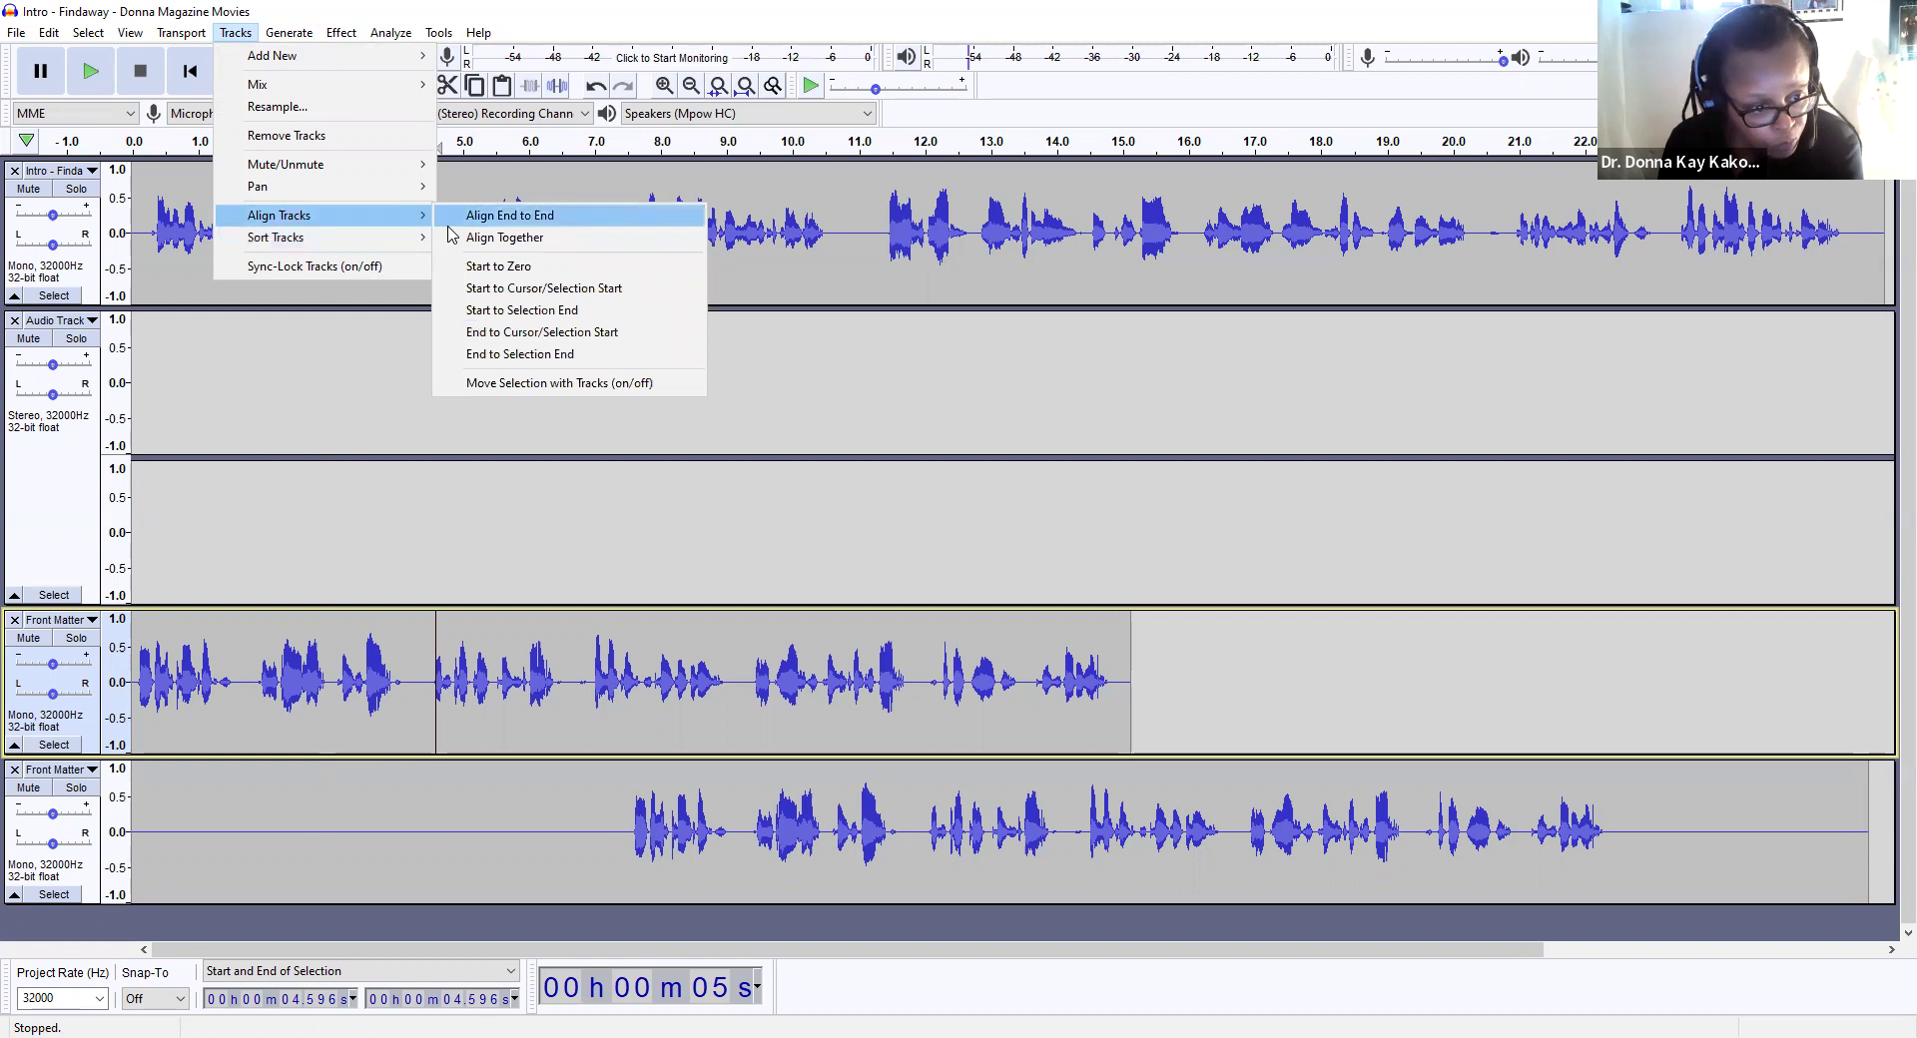
click(494, 311)
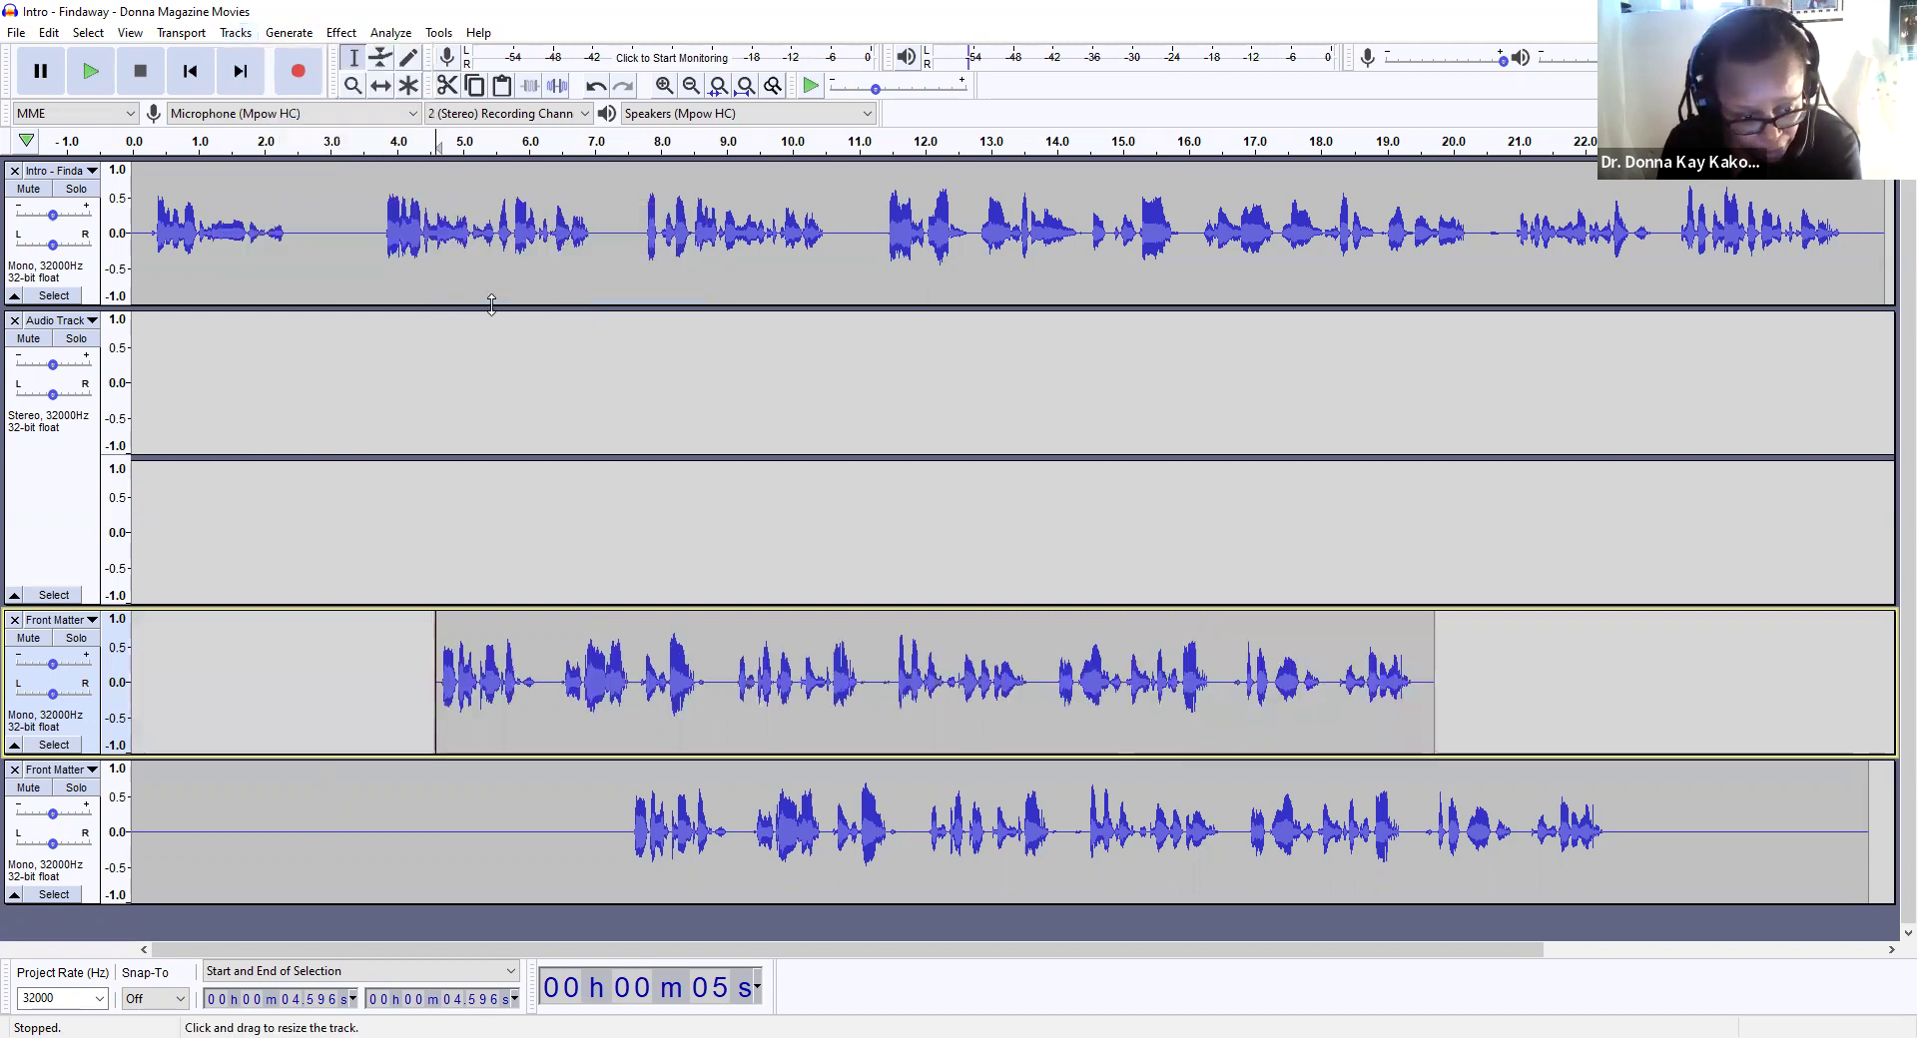
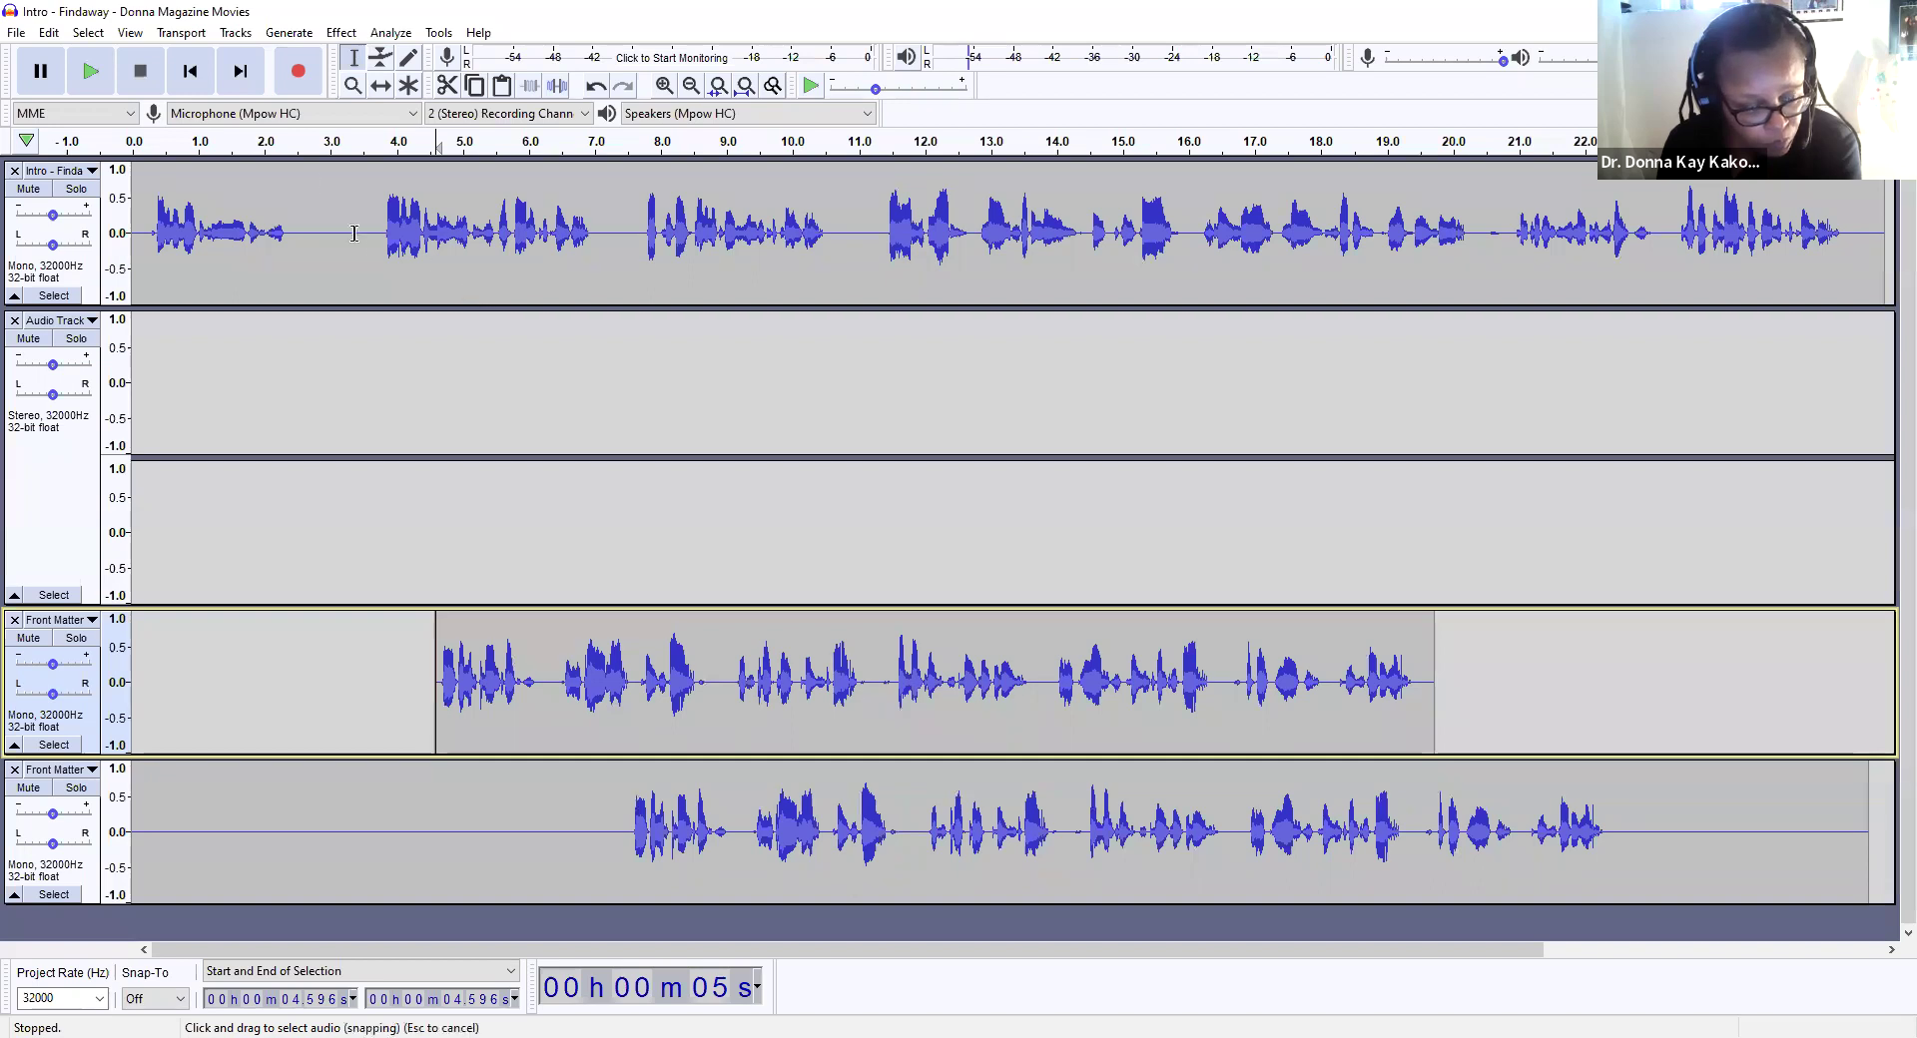
click(238, 33)
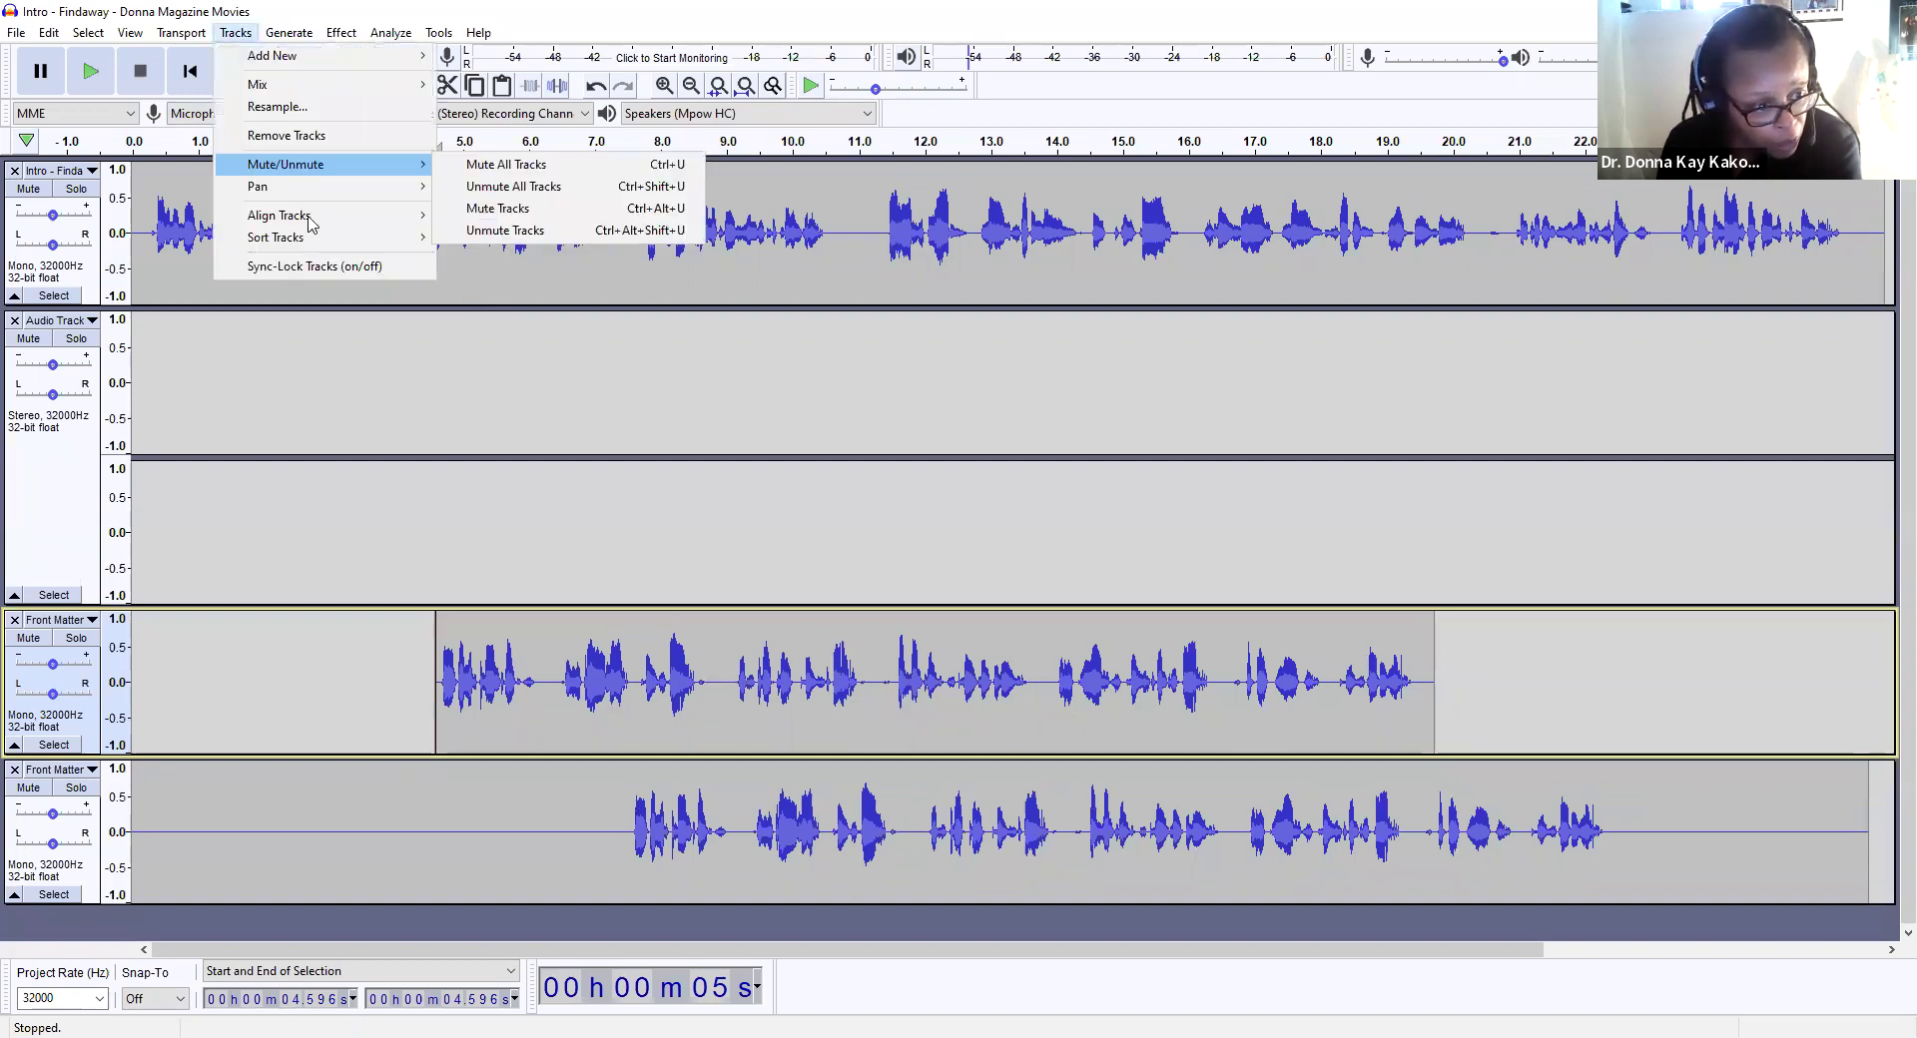
mouse_move(309, 222)
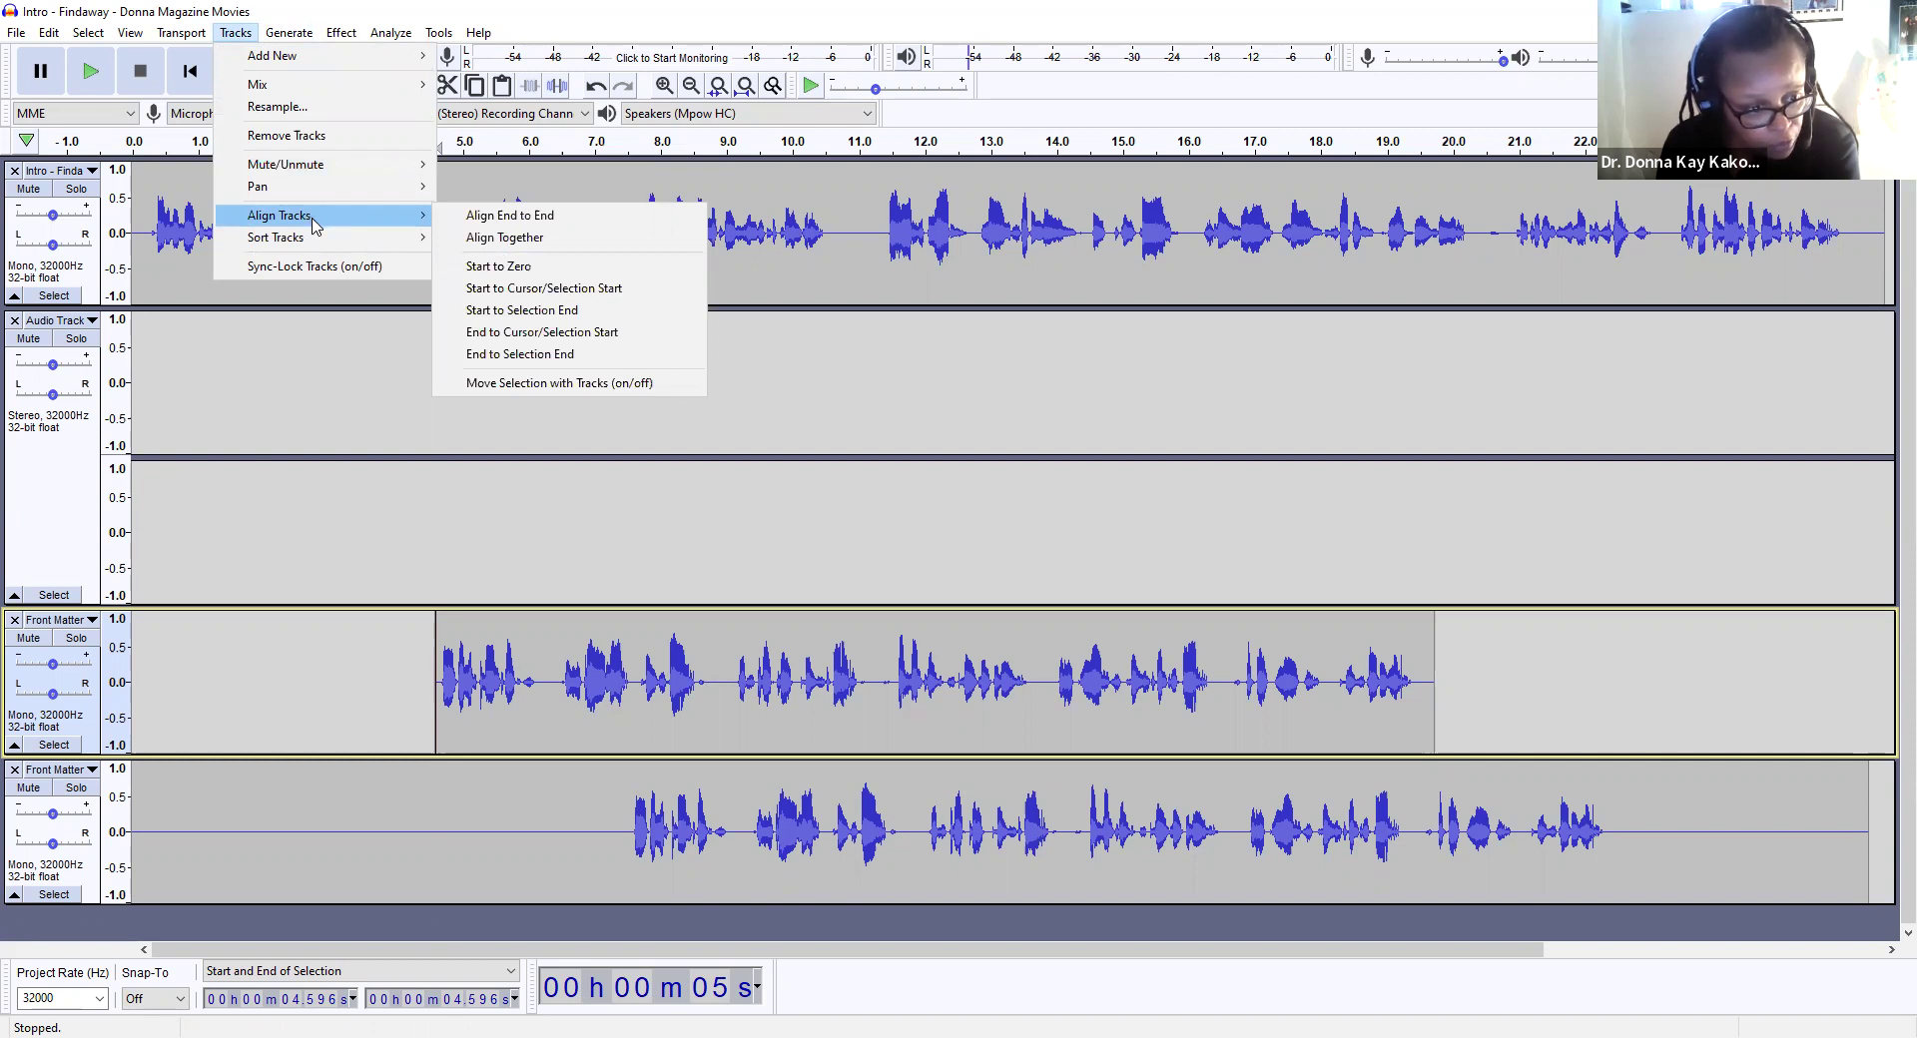
click(573, 666)
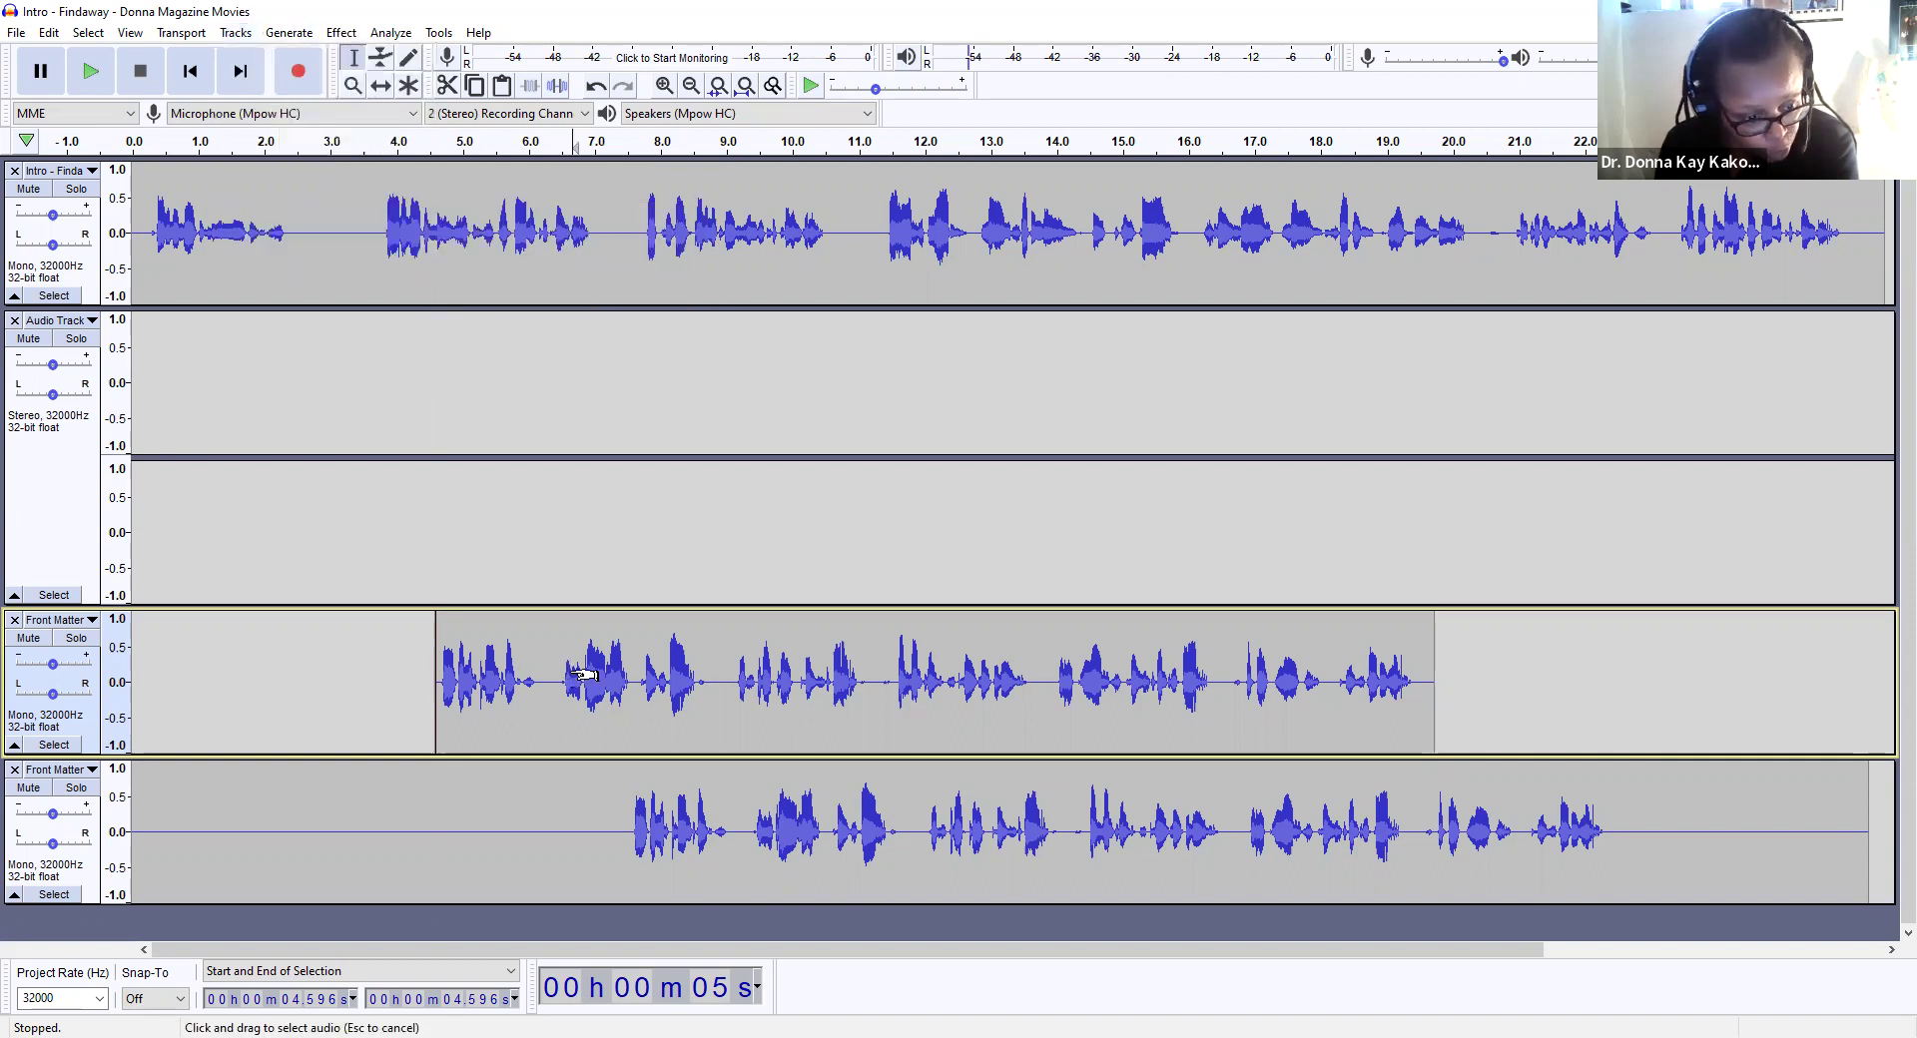
click(562, 663)
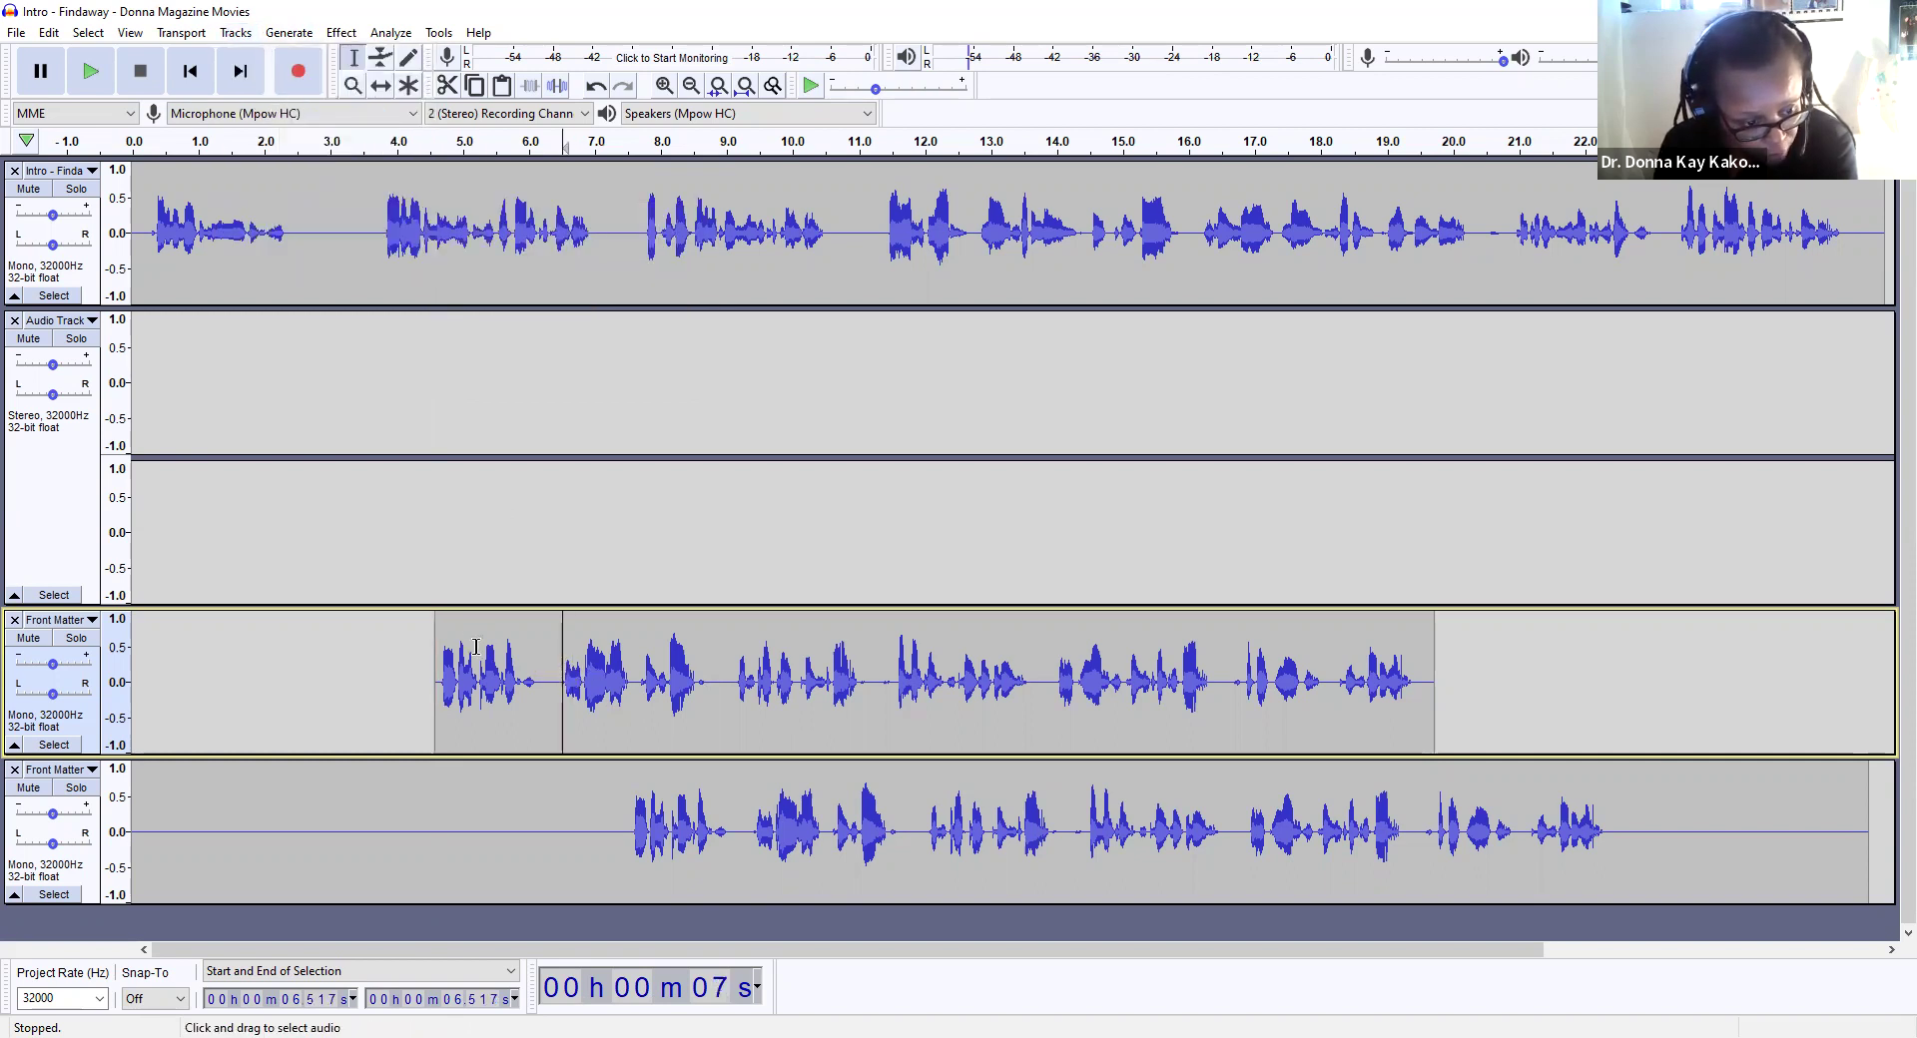
Step: Select the whole trimmed front matter clip, about 4.6 to 19.7 seconds, and toggle Move Selection with Tracks
drag(434, 617, 1429, 673)
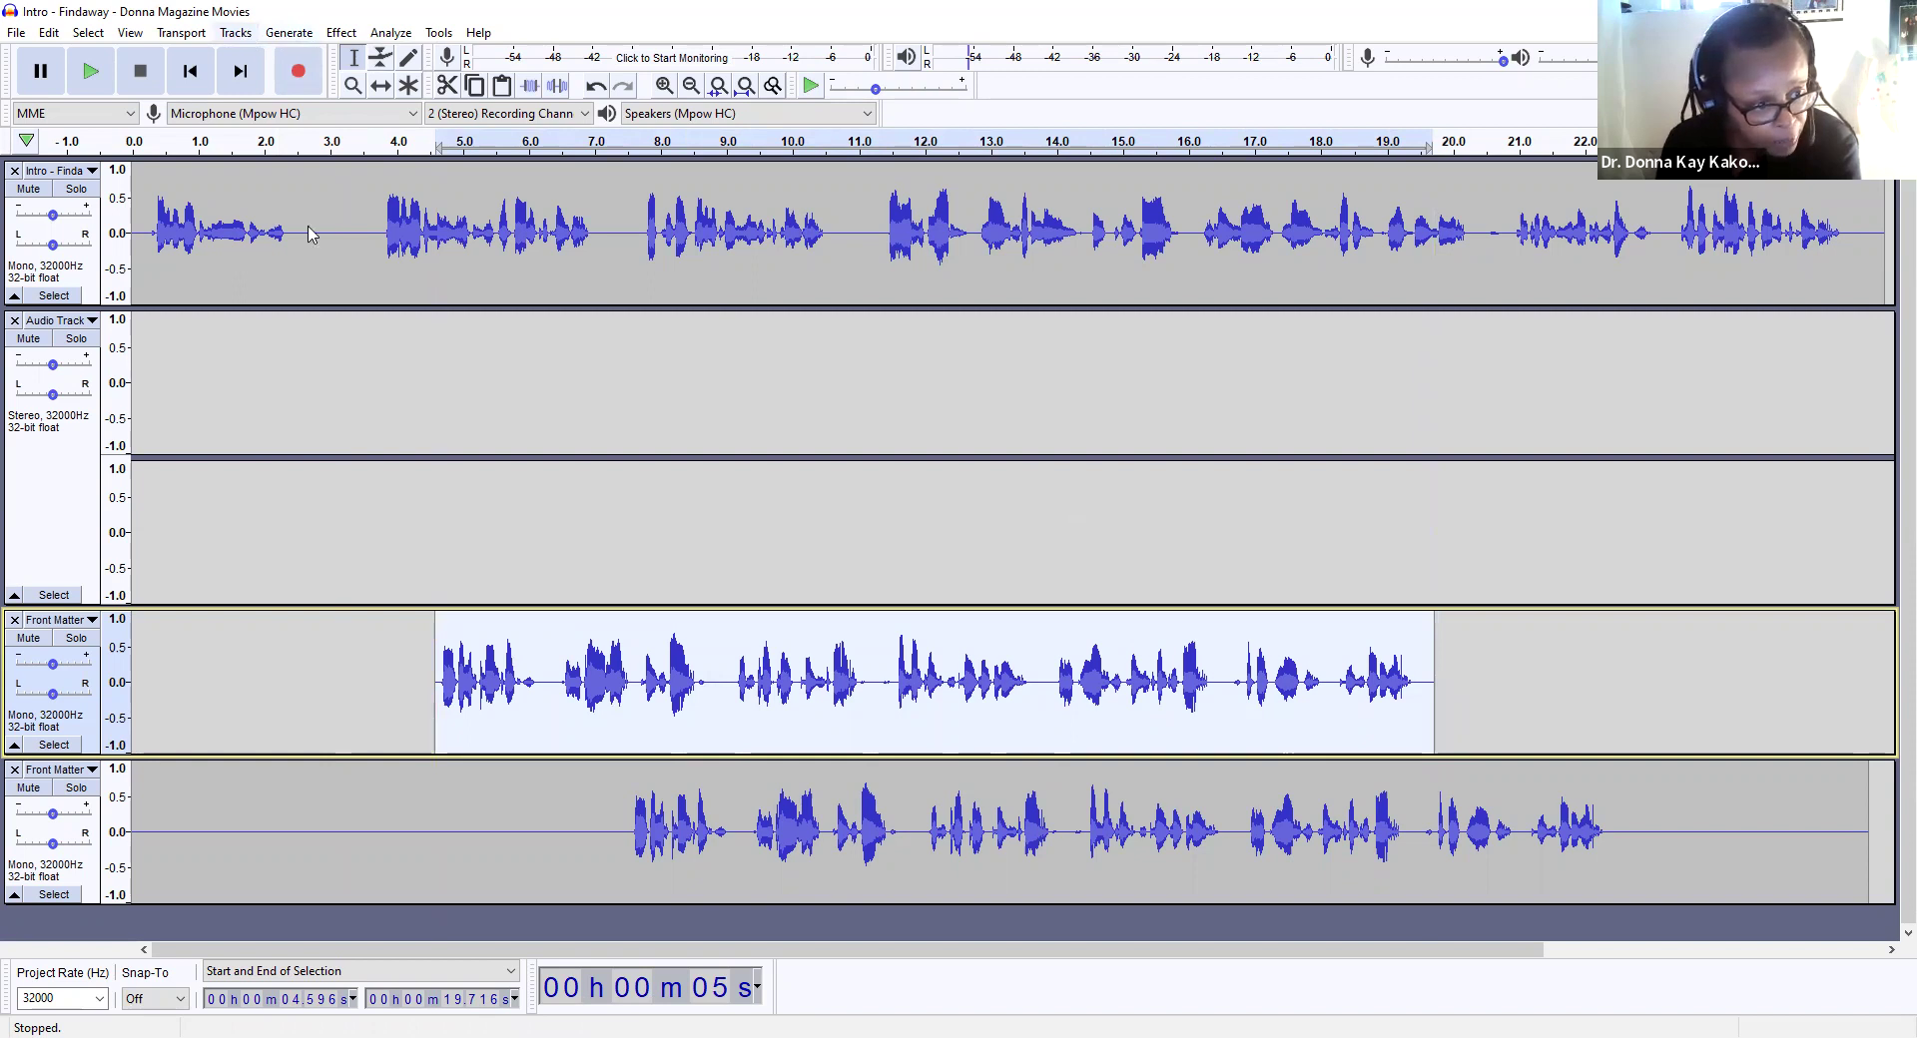
key(alt+t)
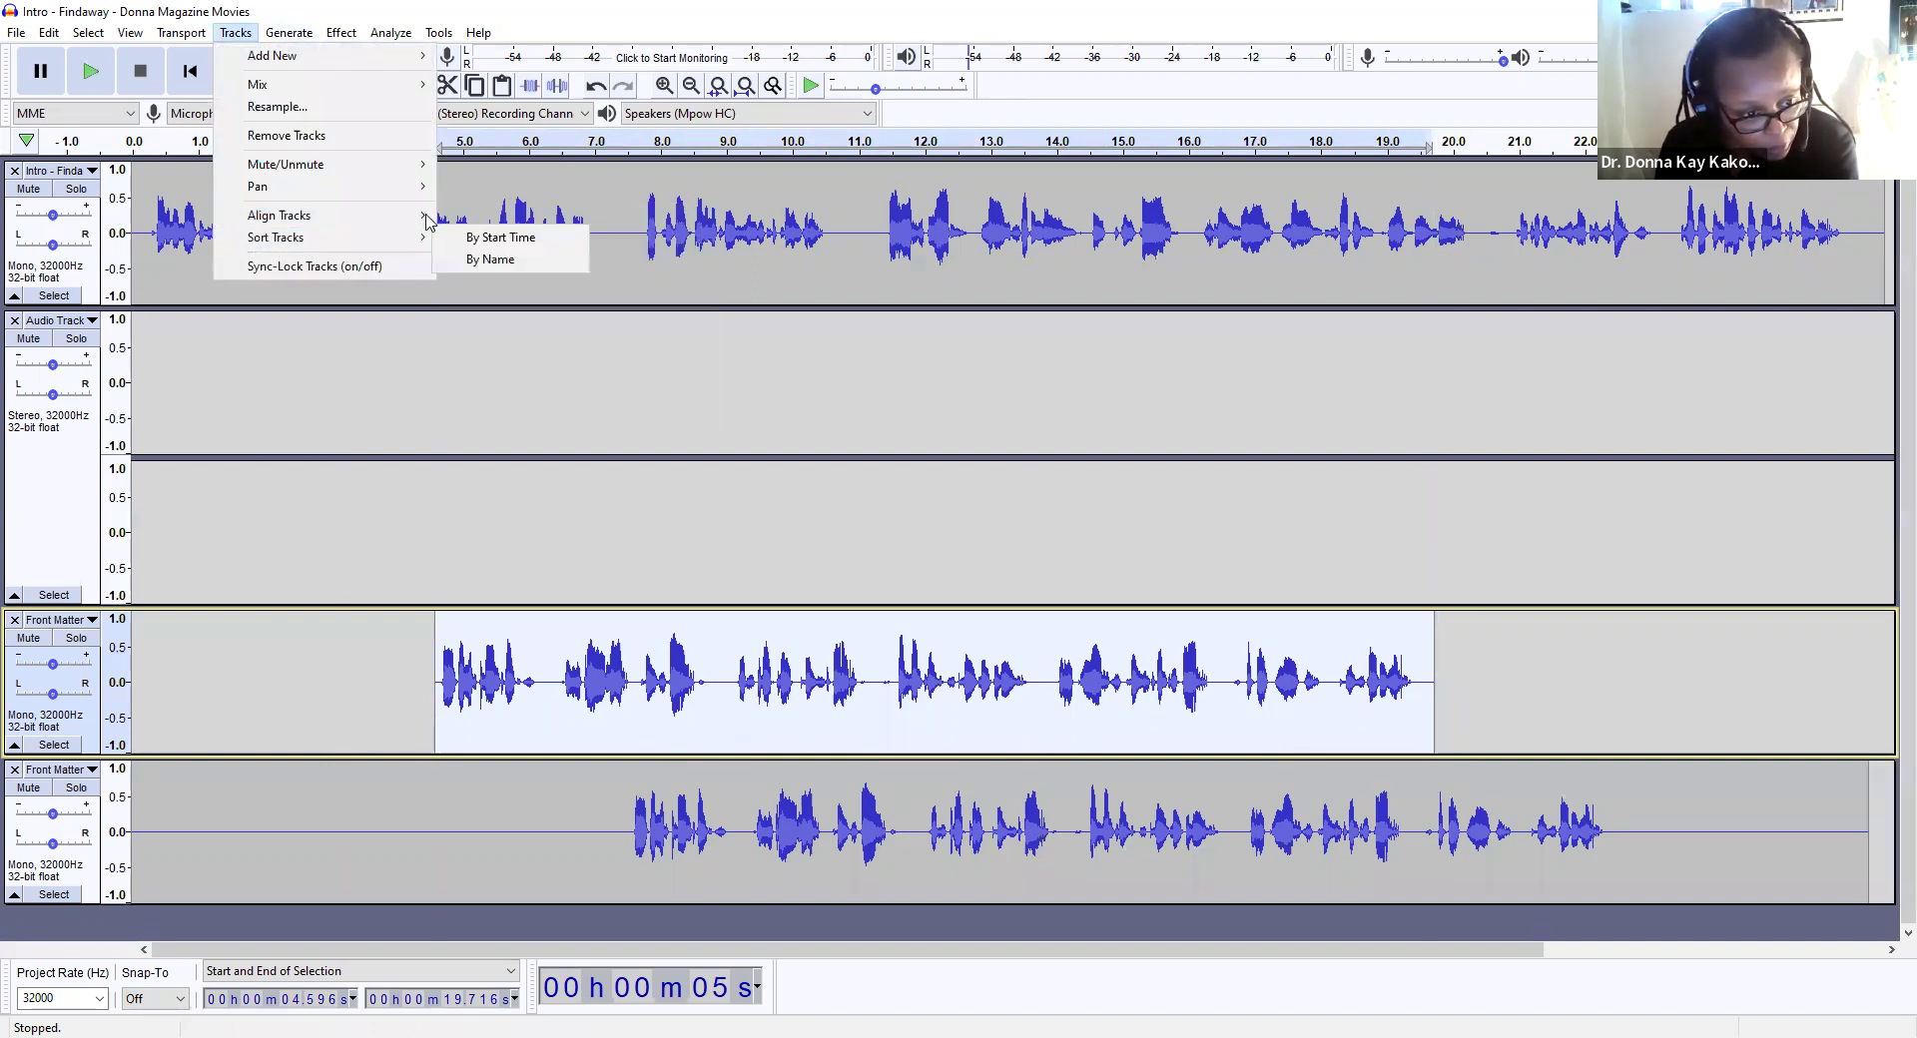
mouse_move(420, 216)
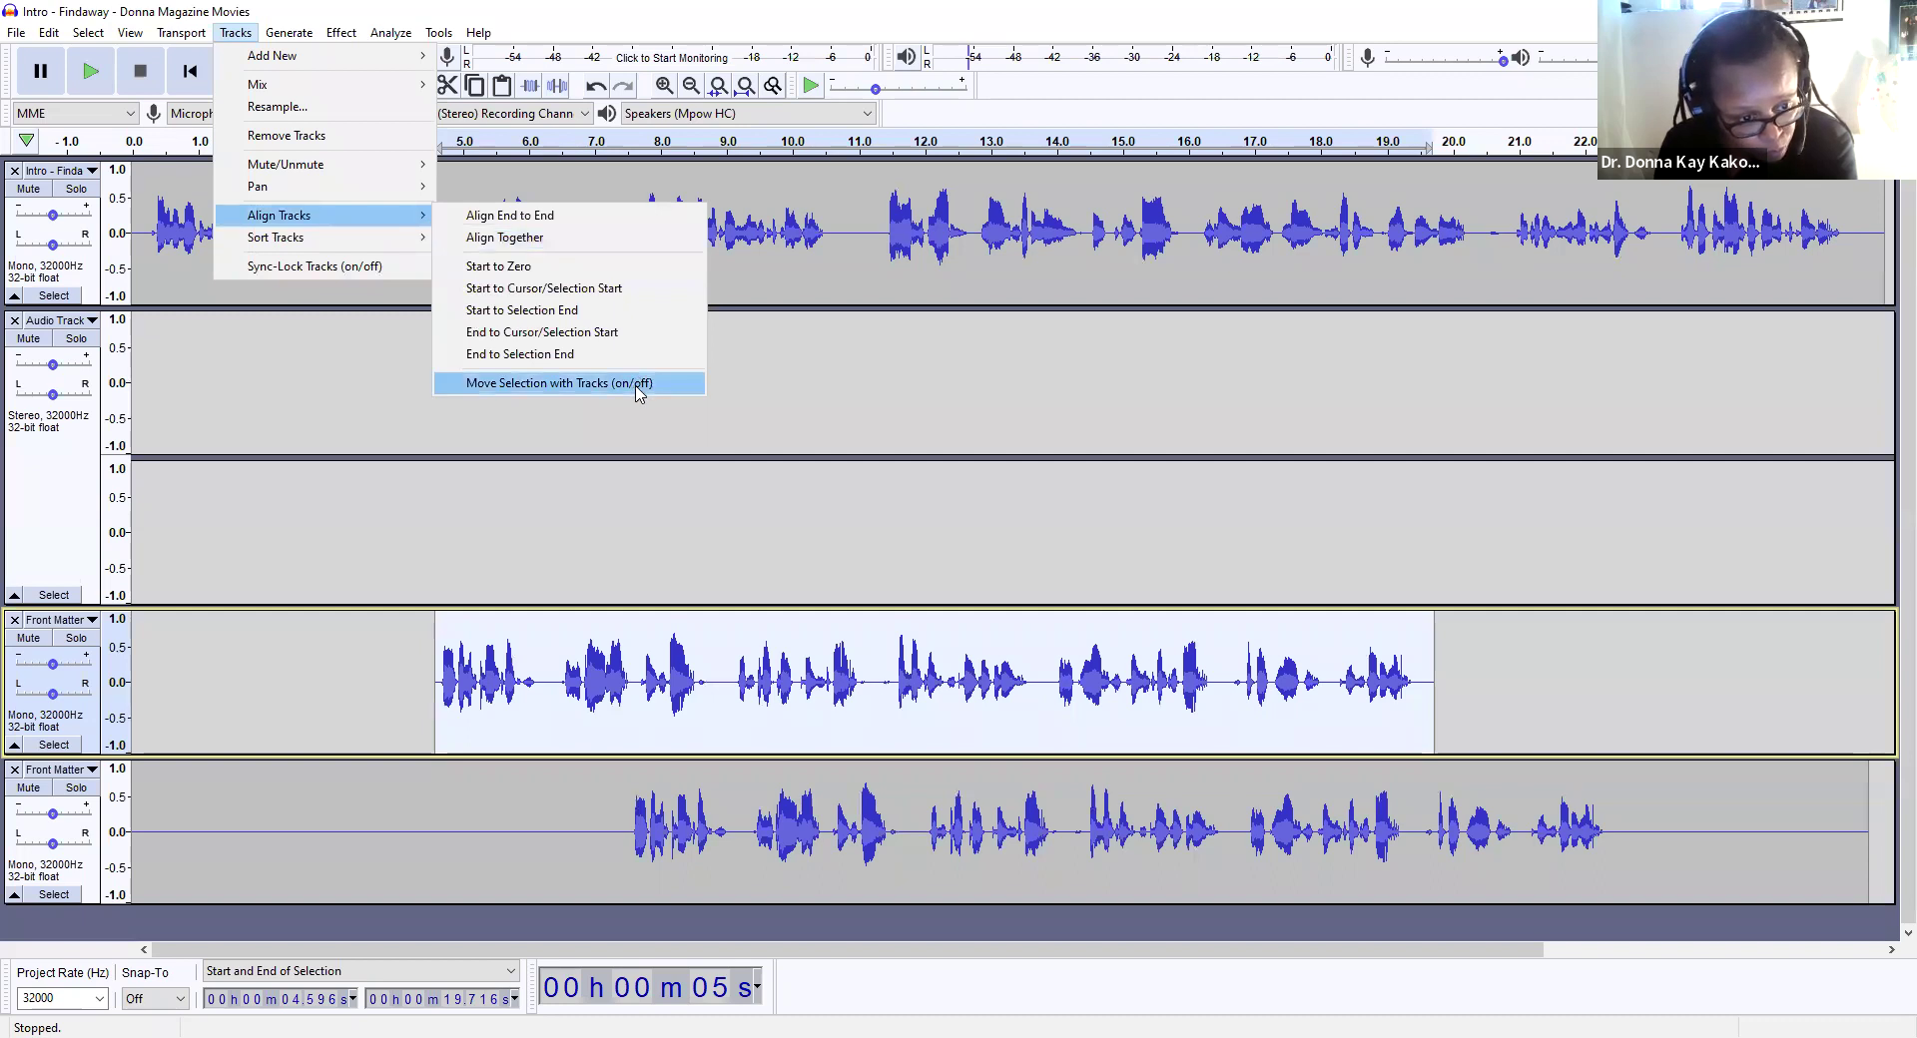
click(639, 385)
Step: Reselect the whole trimmed front matter clip, about 4.6 to 19.7 seconds, and try Align End to End and Align Together on it
drag(586, 675, 715, 674)
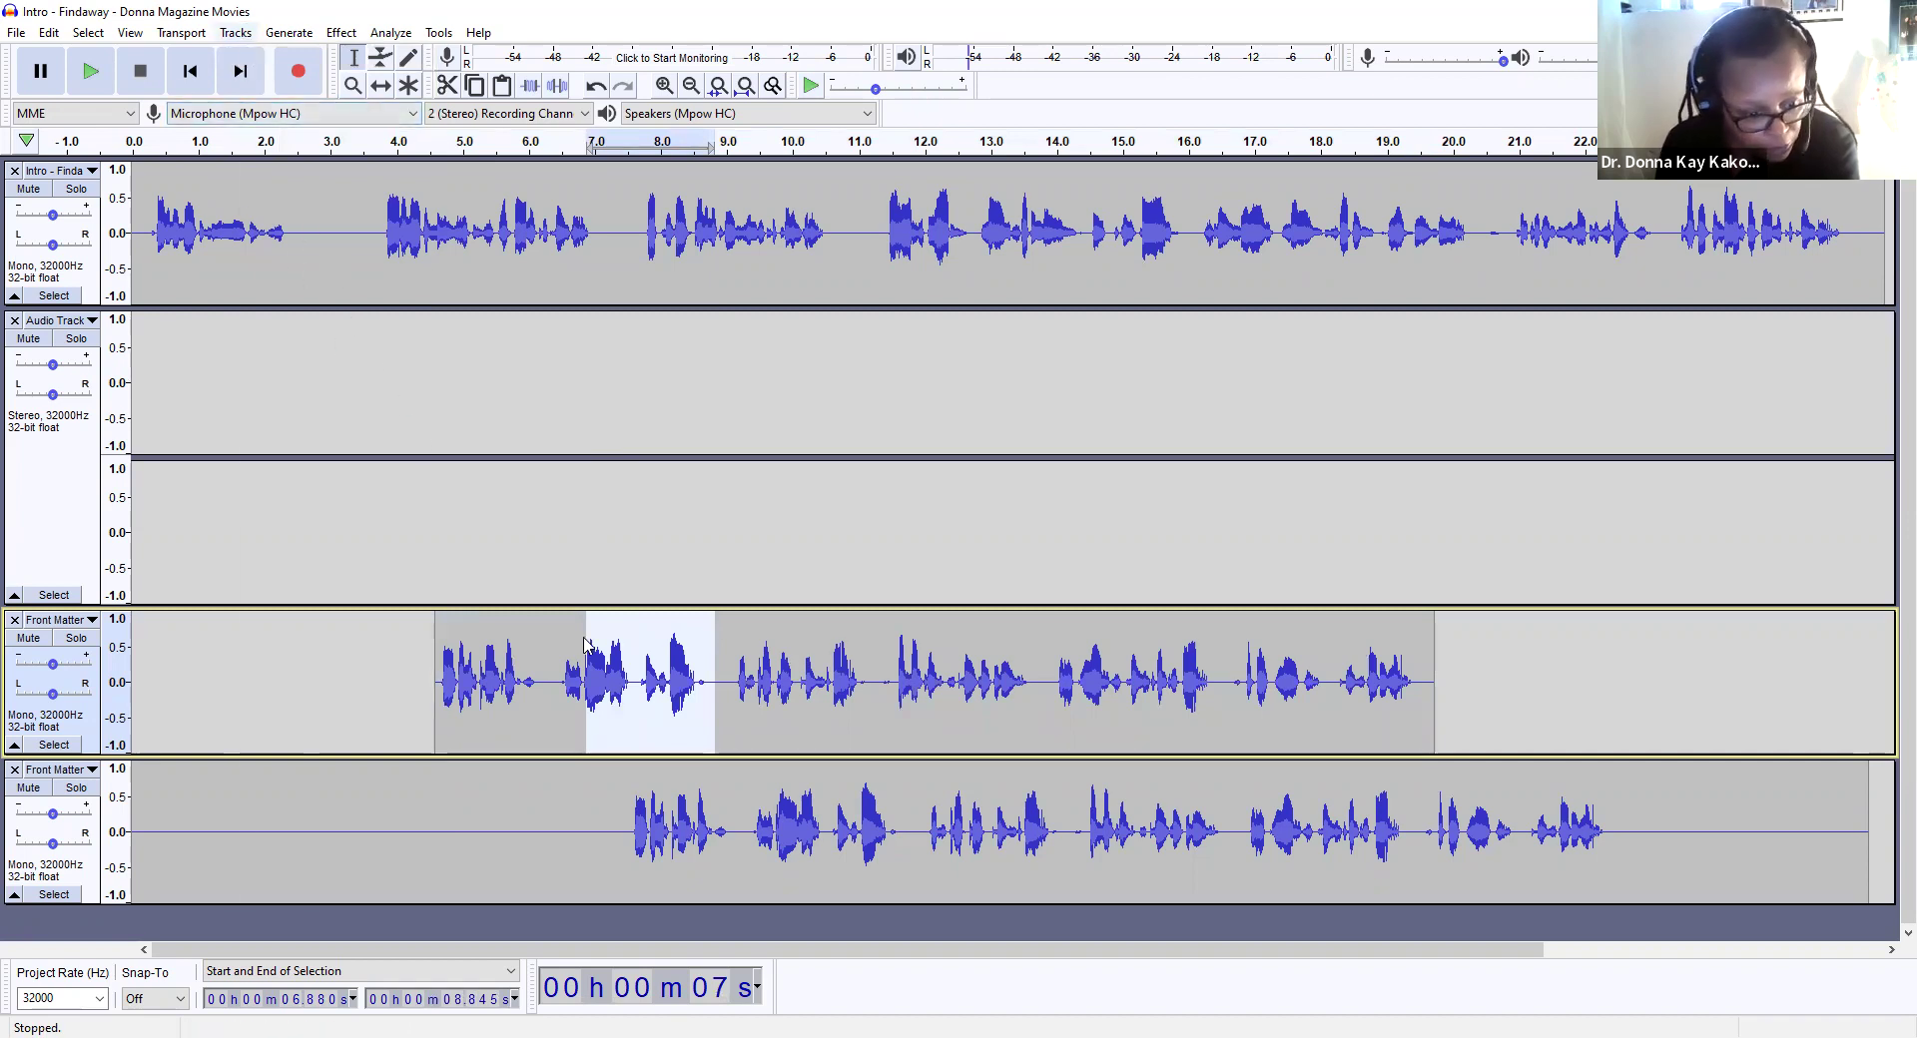
click(530, 647)
drag(438, 636, 1431, 685)
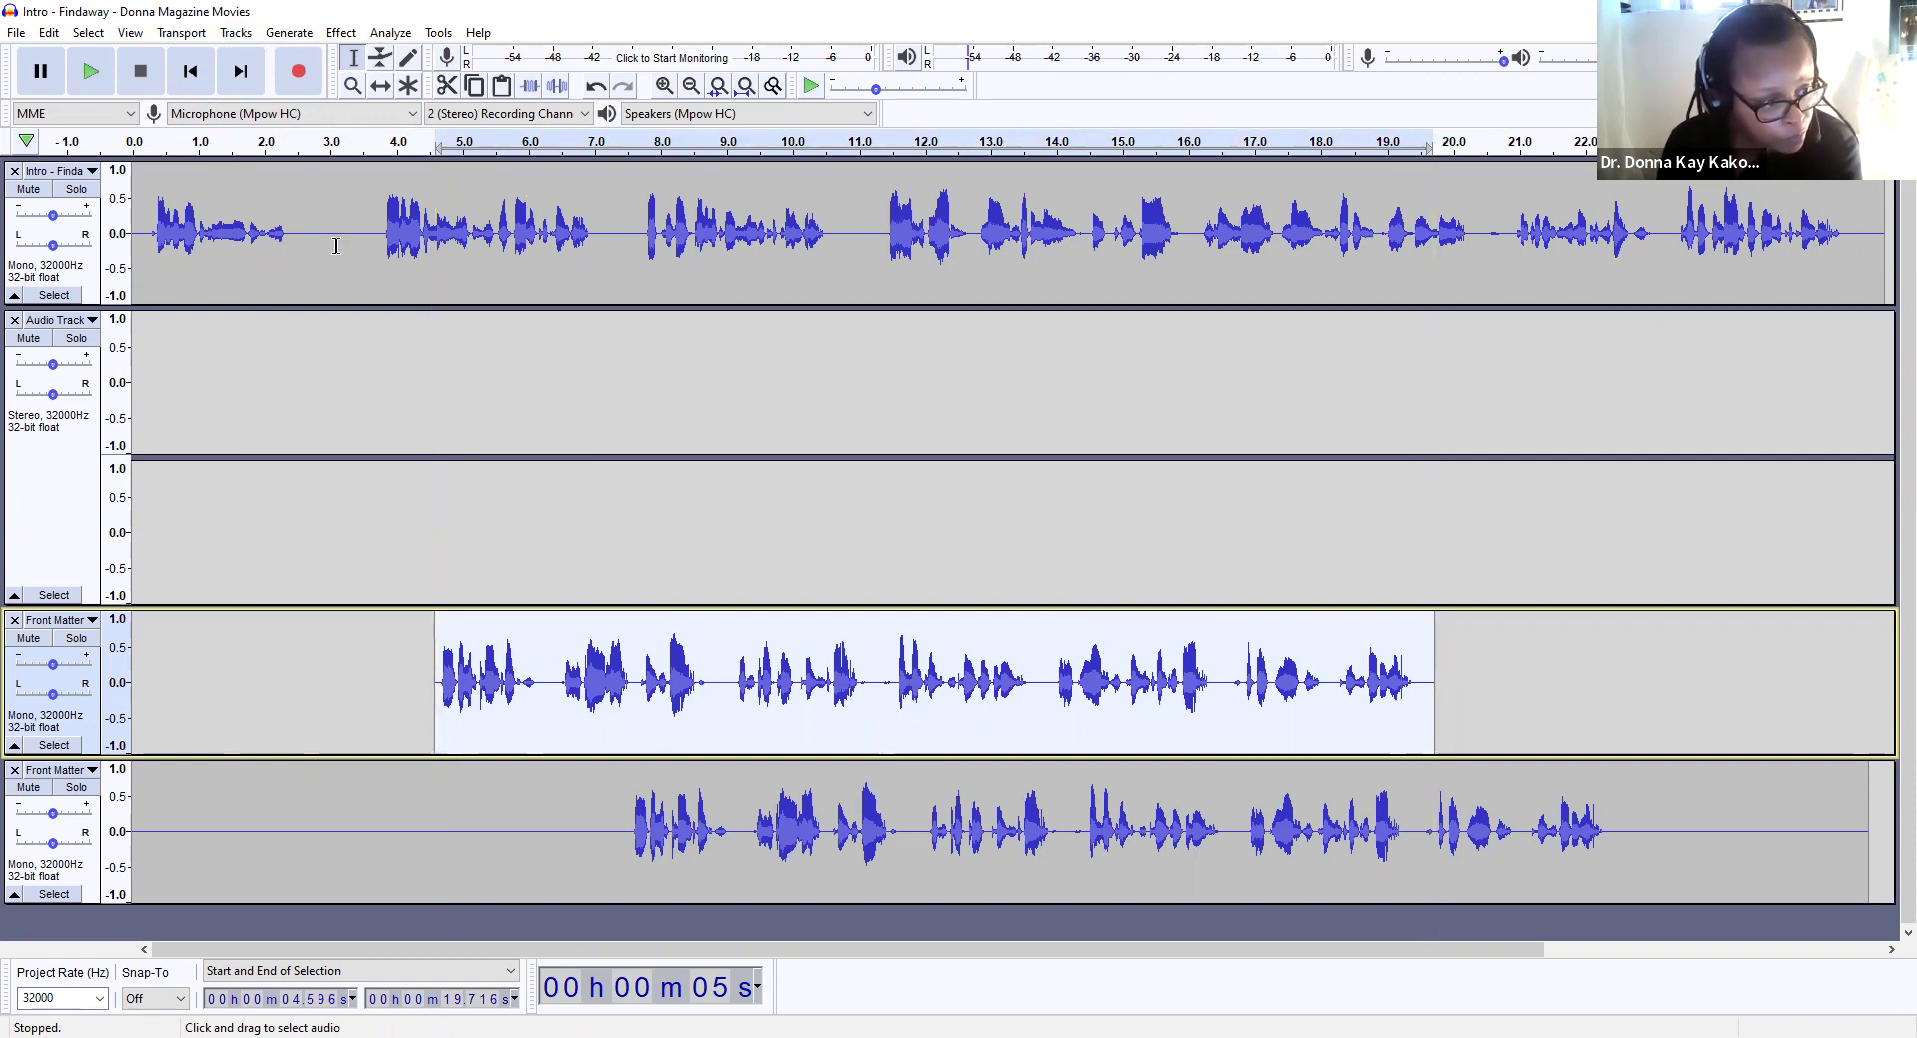
click(236, 35)
mouse_move(232, 55)
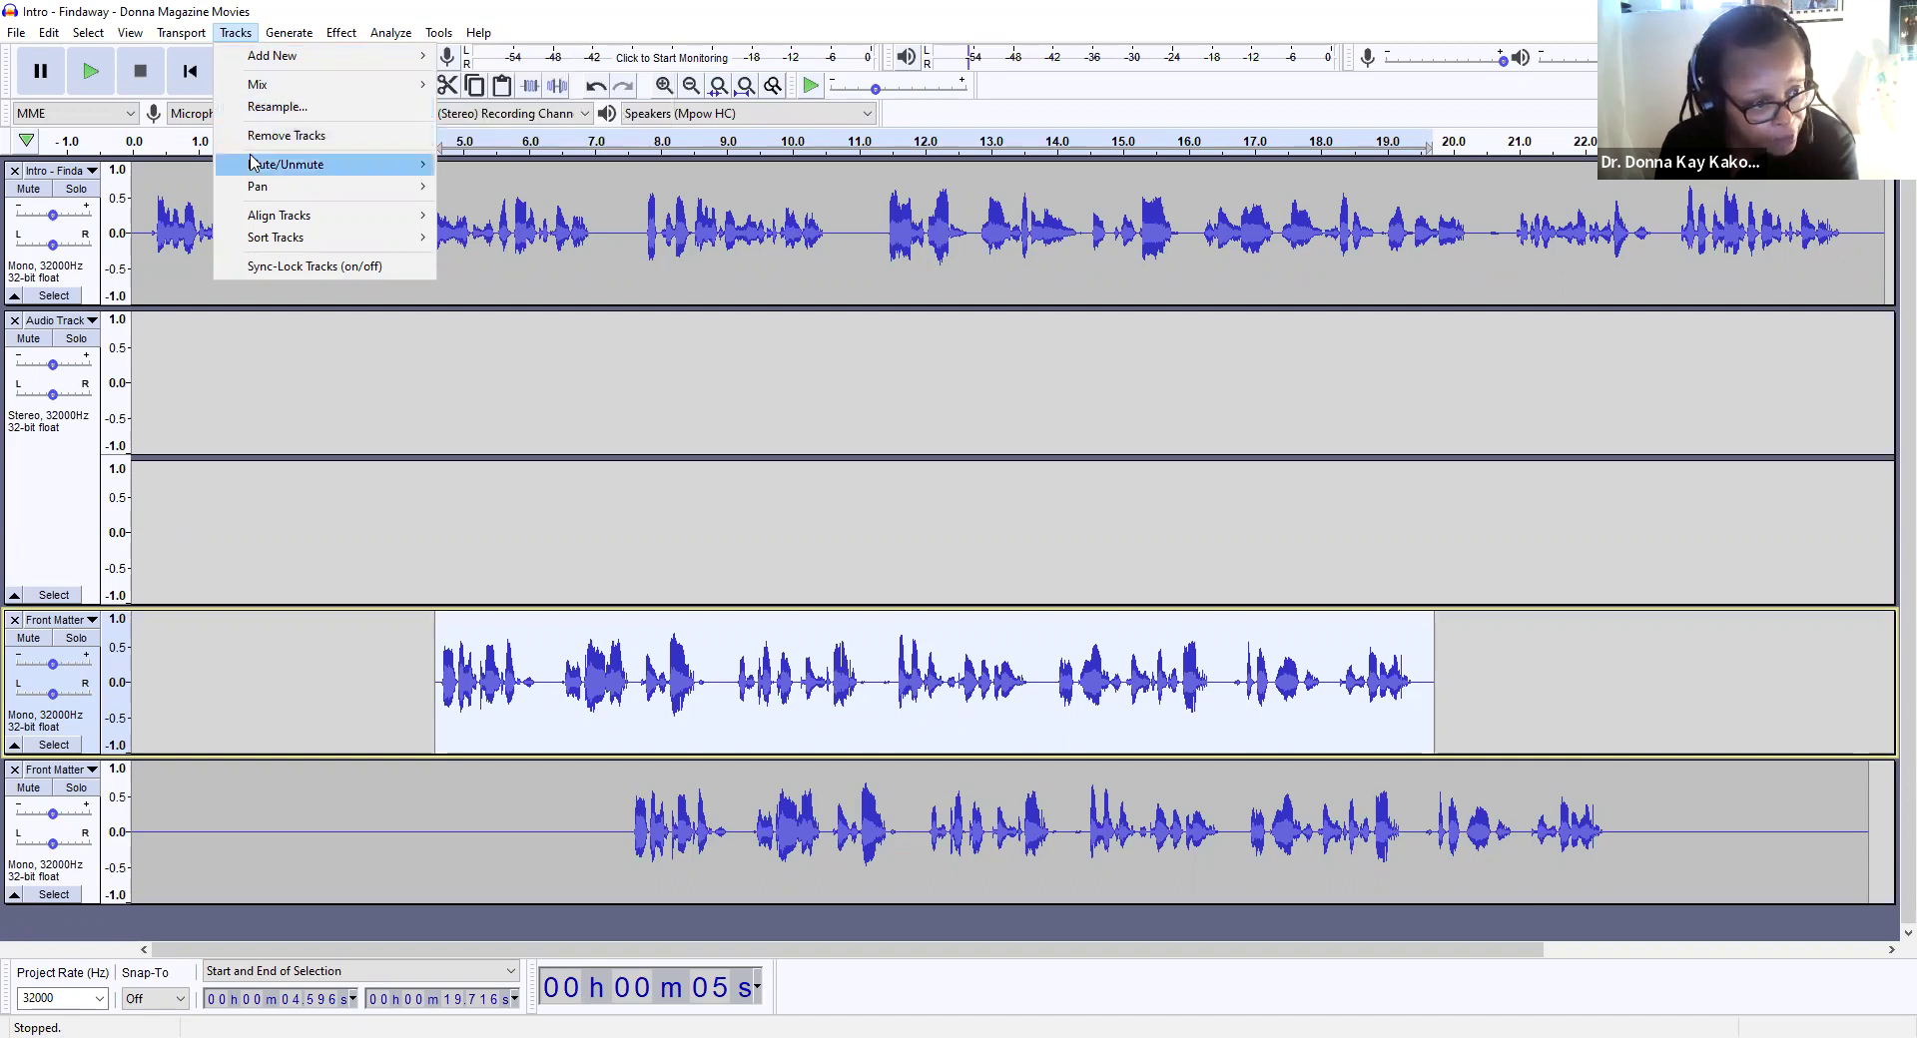
mouse_move(253, 164)
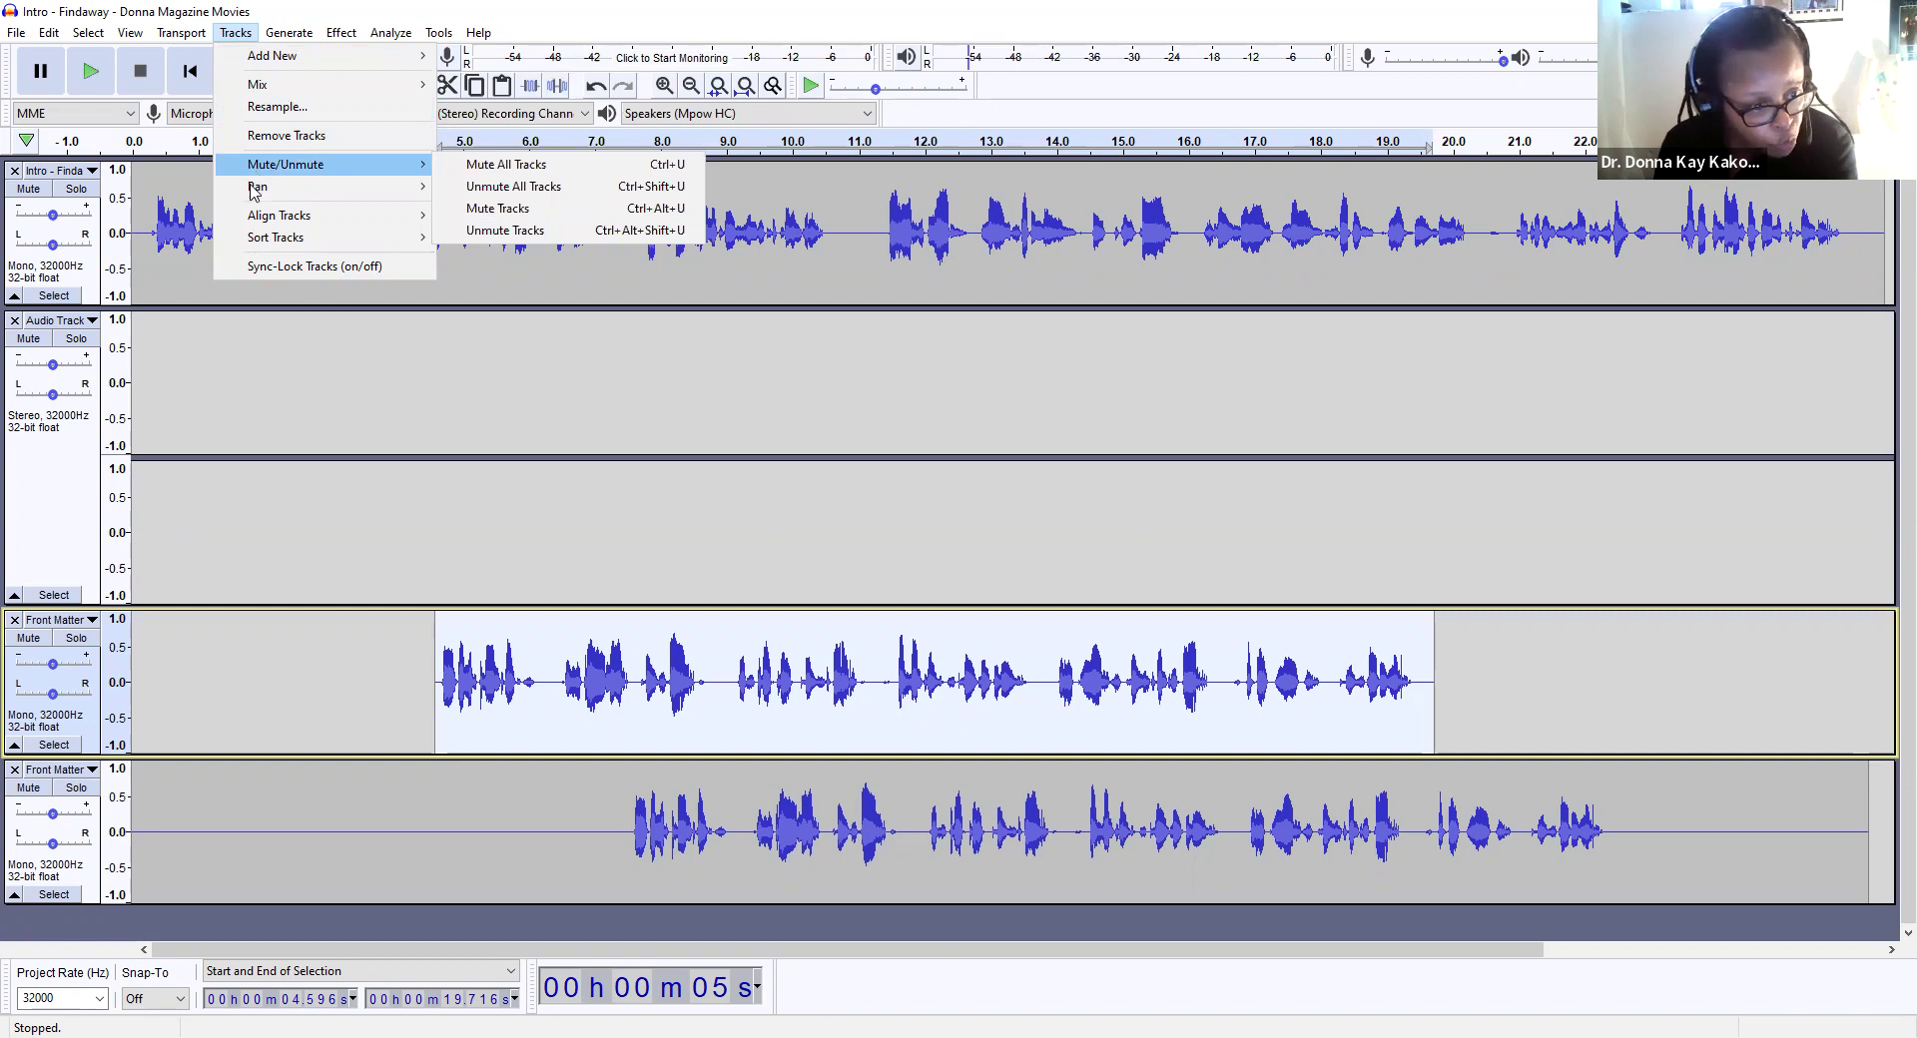
mouse_move(253, 215)
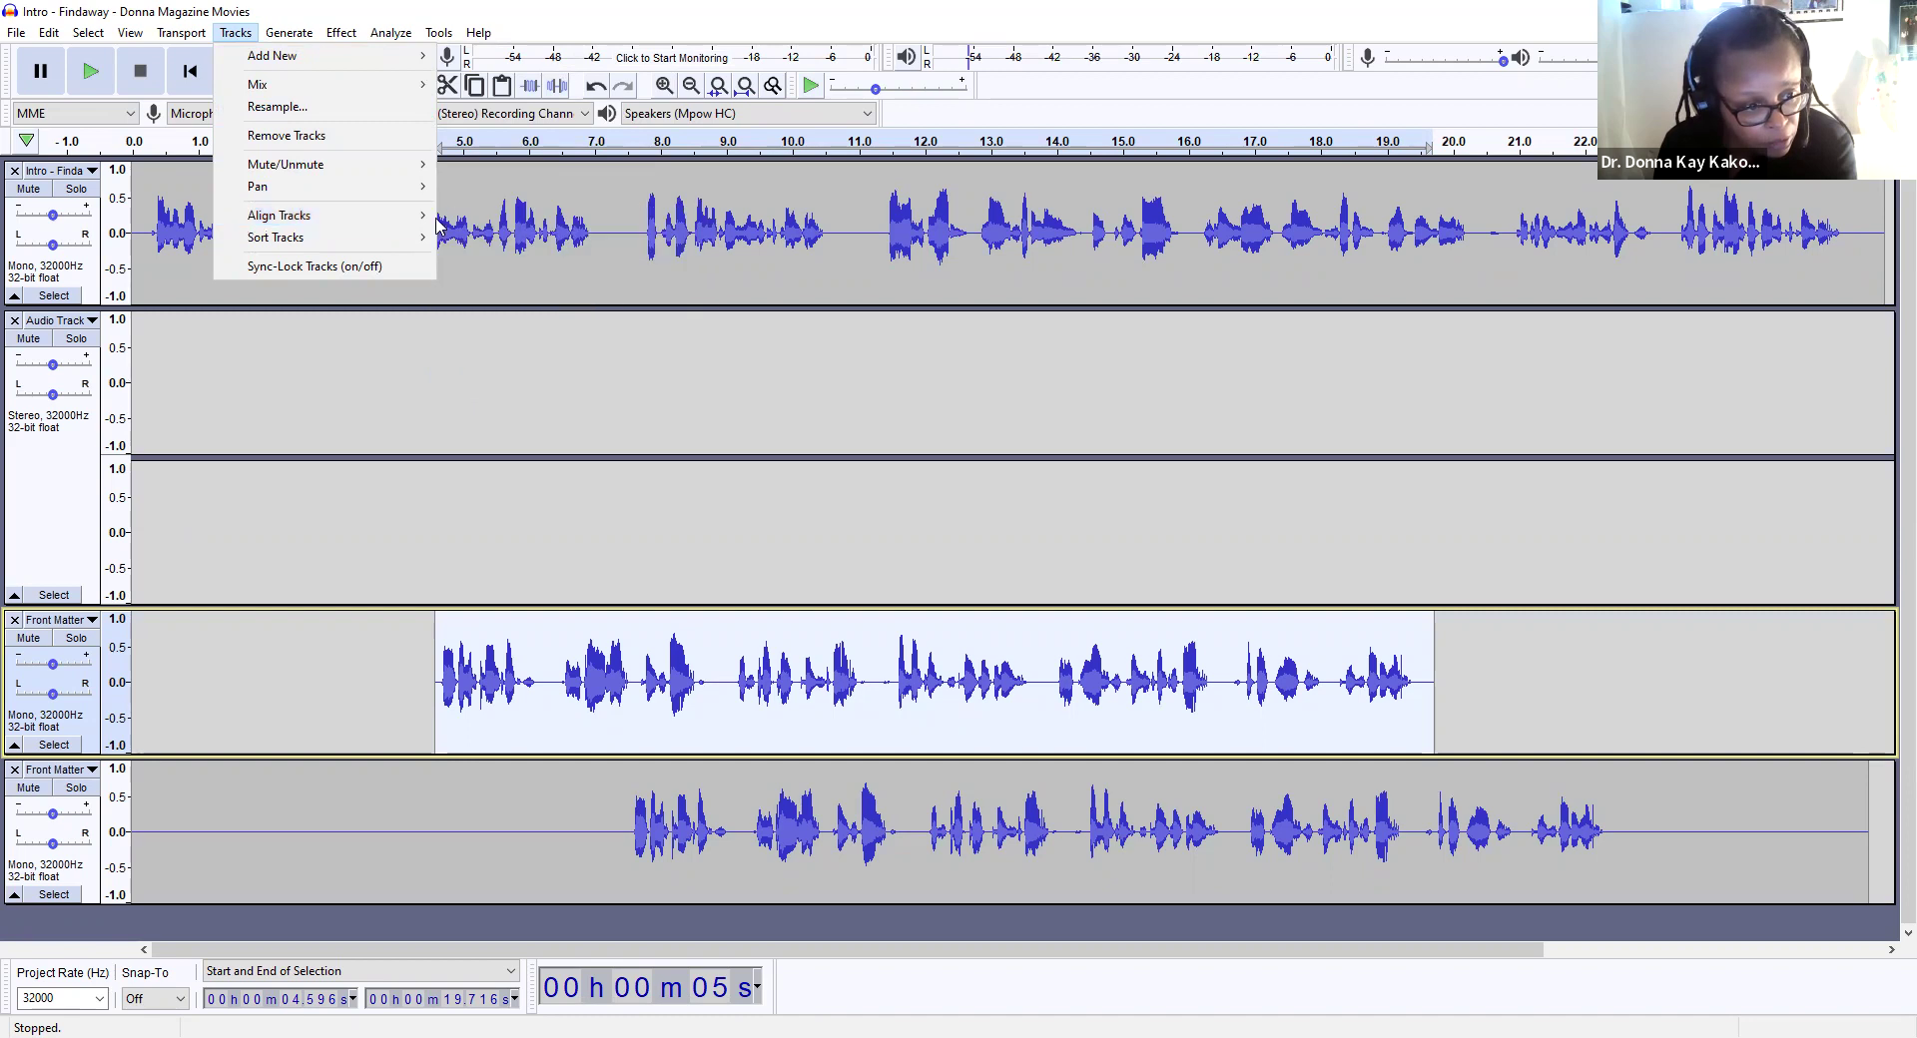
click(501, 216)
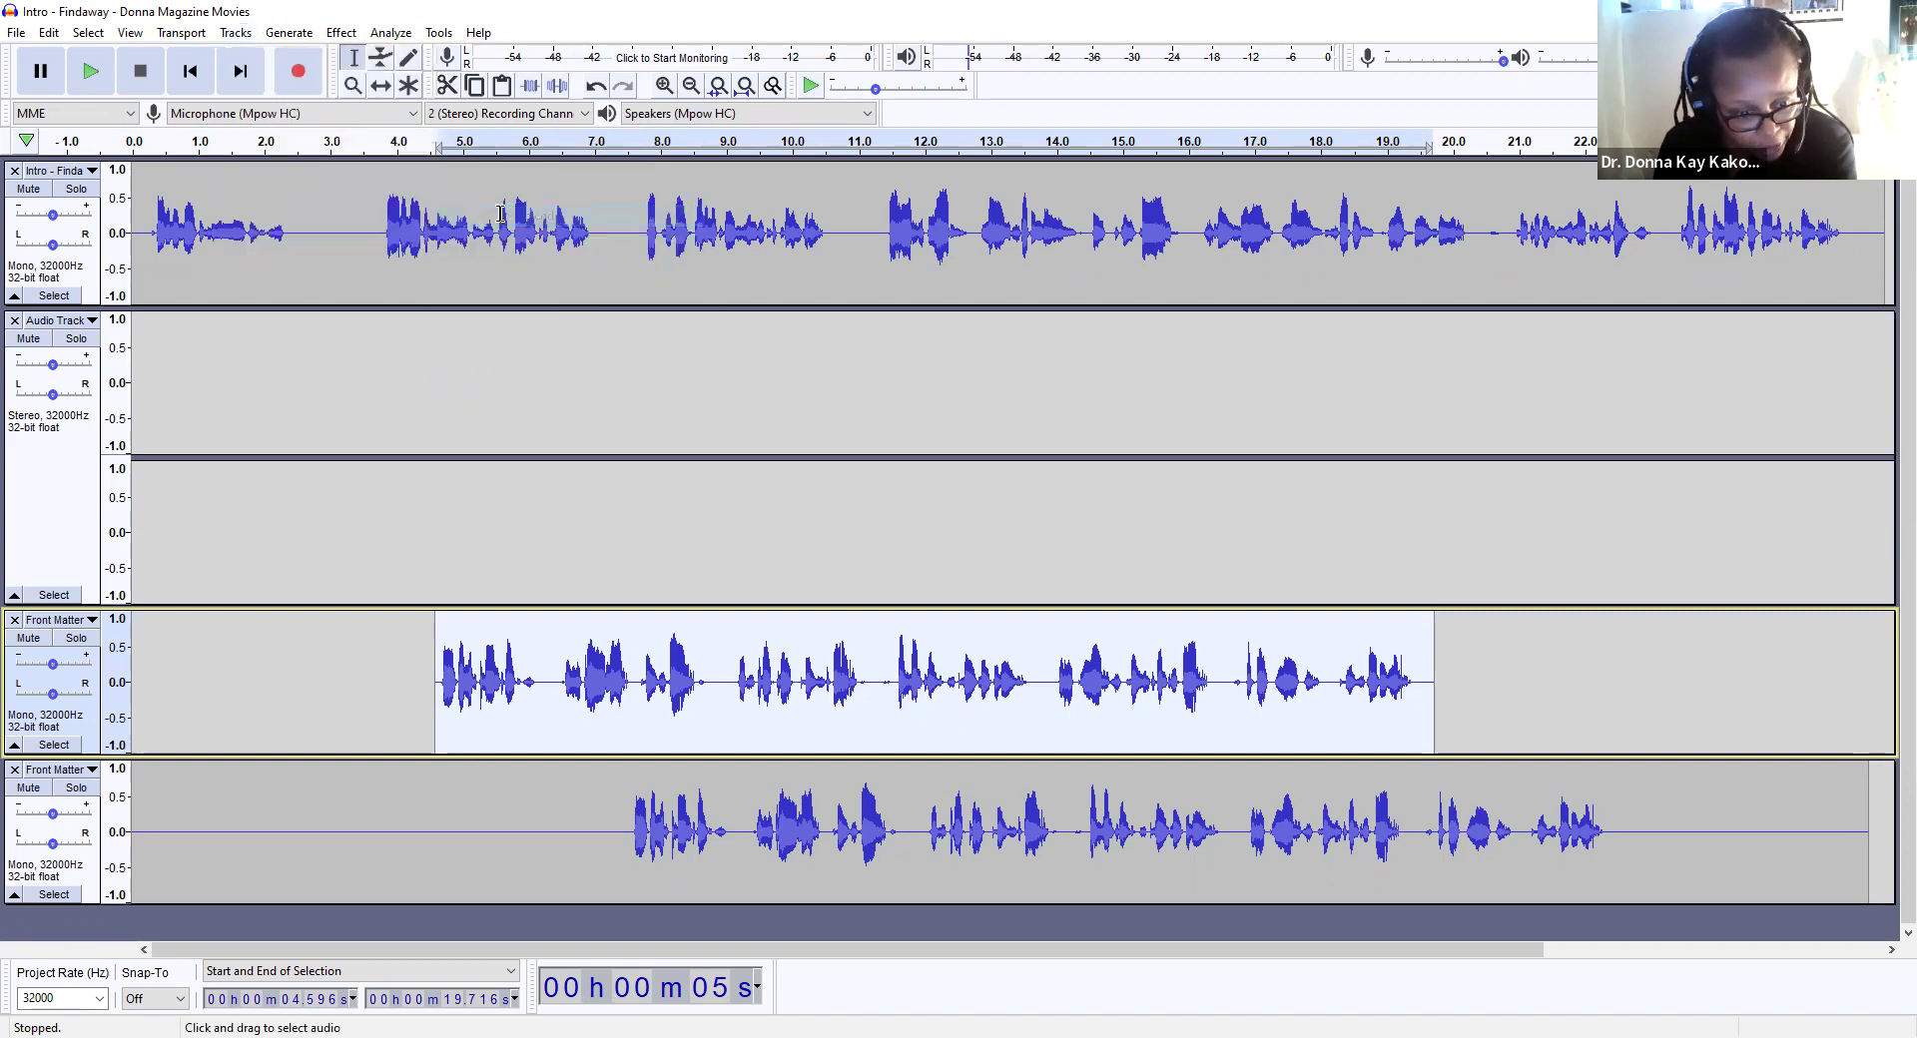
click(224, 35)
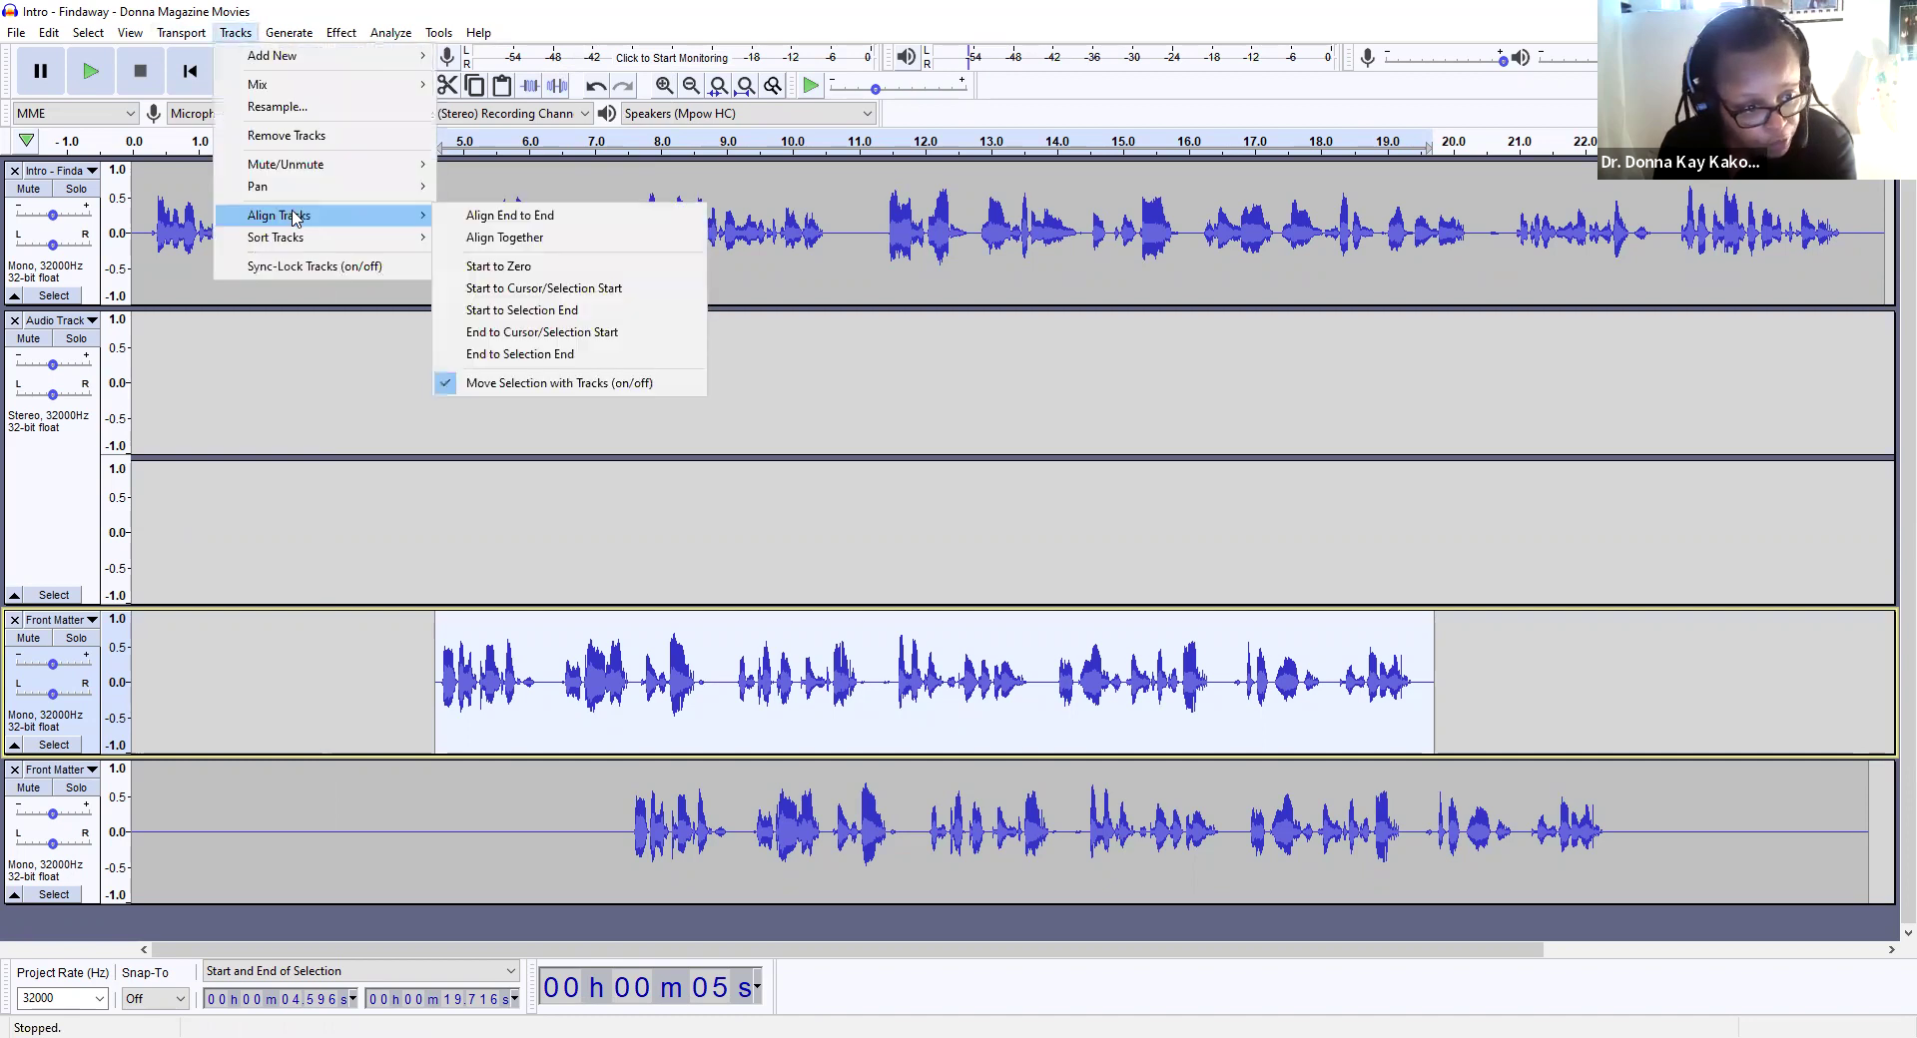
click(647, 236)
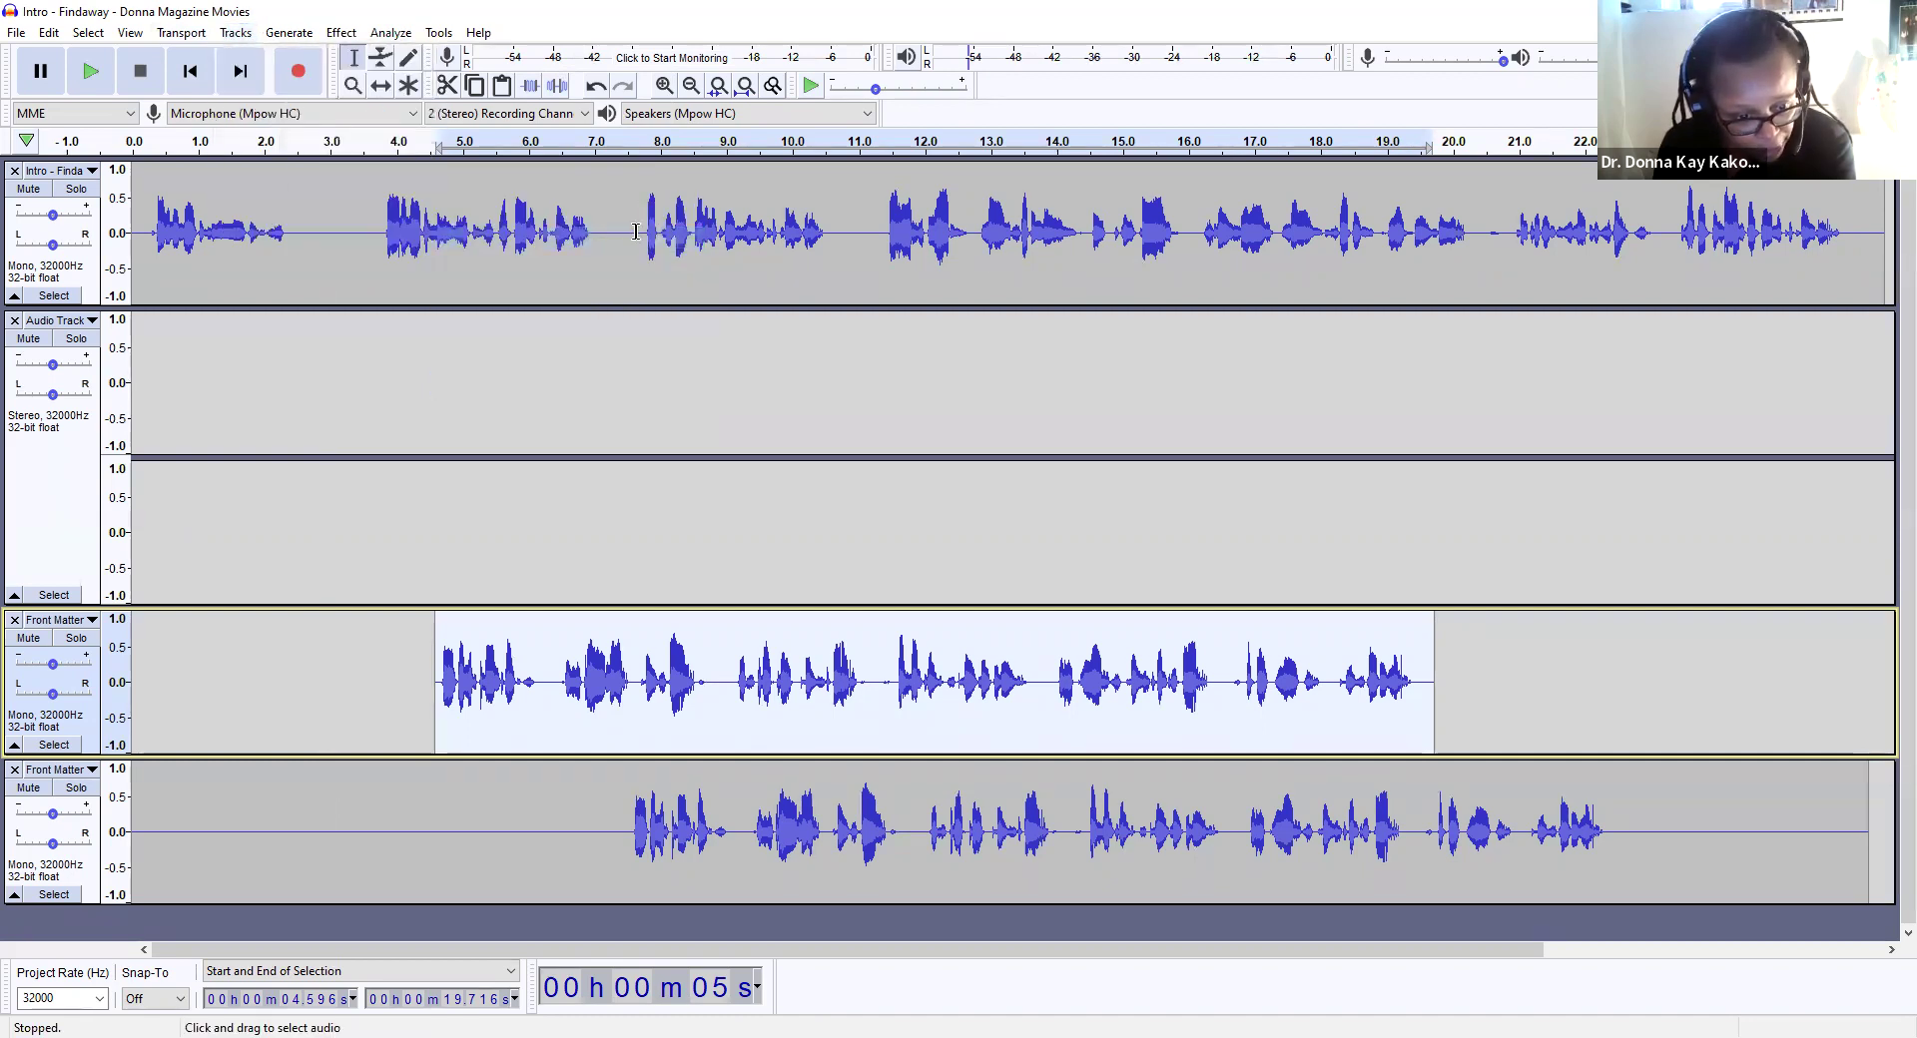
Step: Place the cursor at about 1.95 seconds, ahead of the trimmed front matter clip, and retry Align End to End and Align Together
click(235, 32)
click(261, 659)
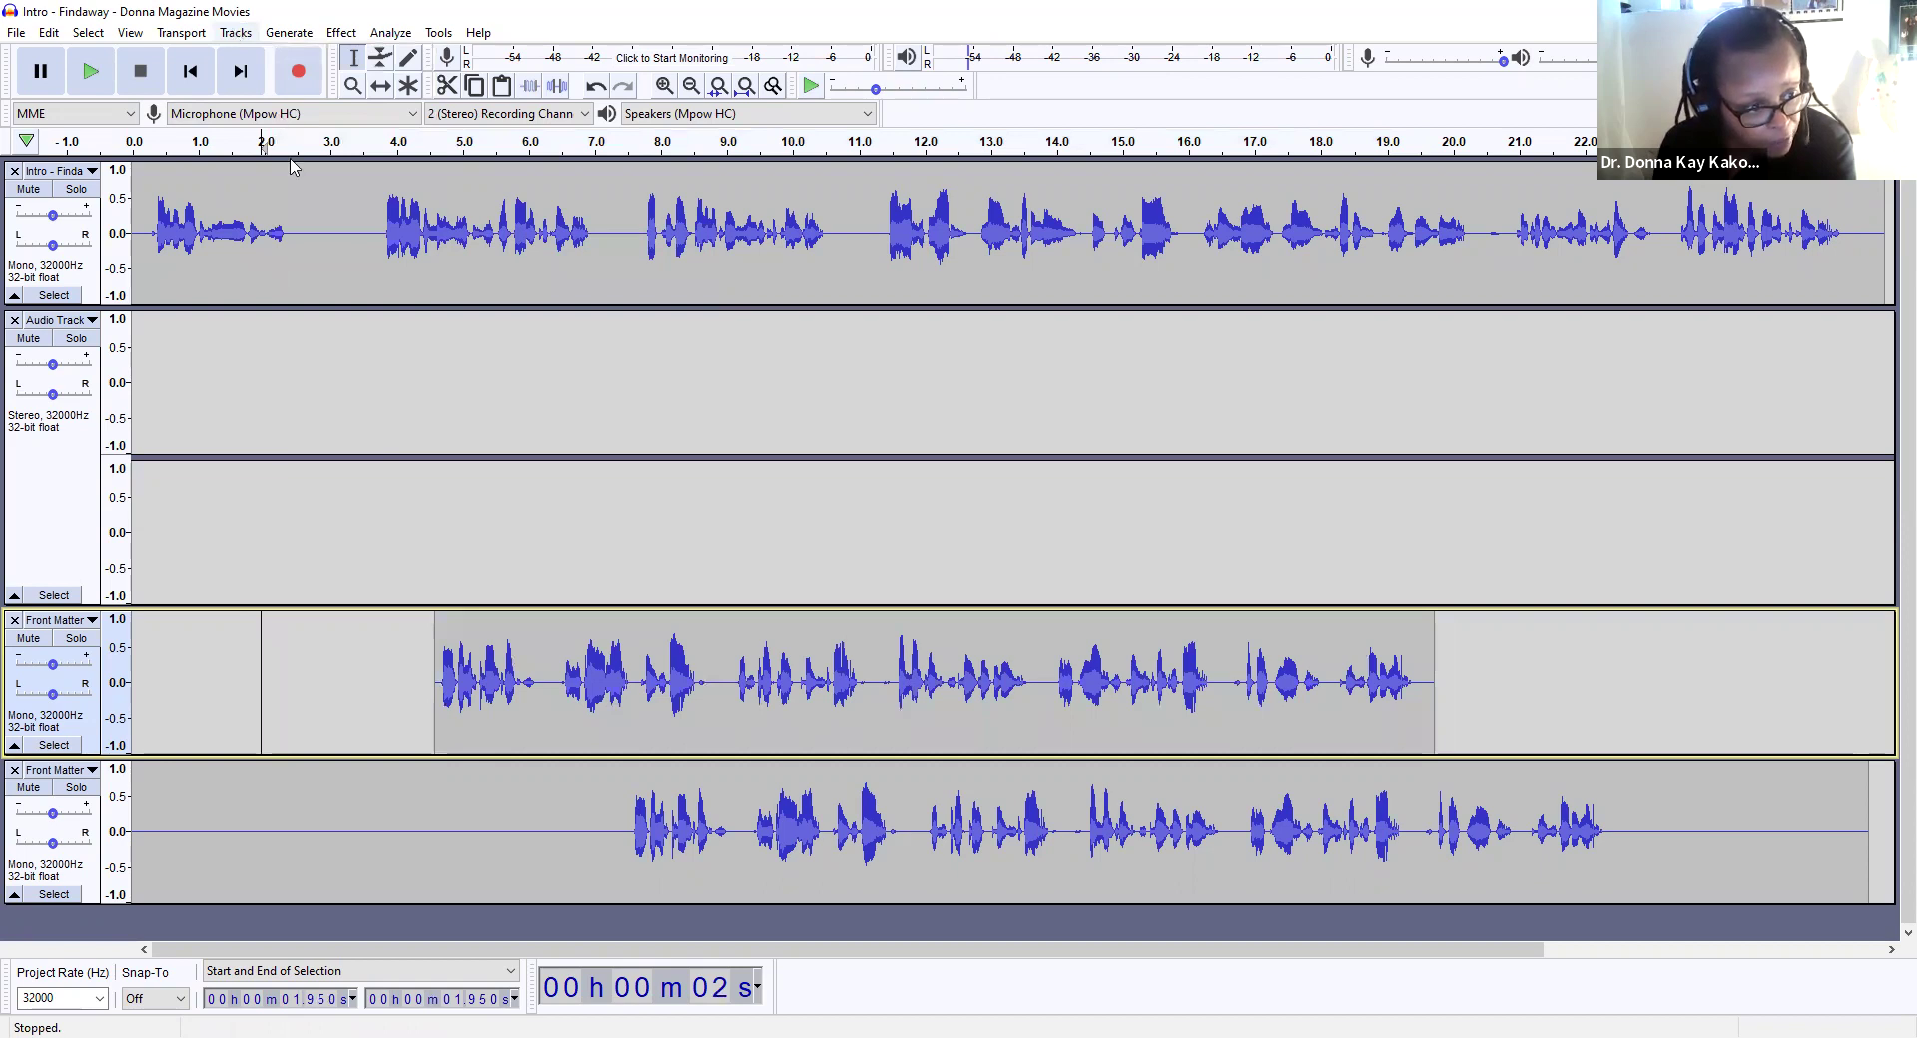
click(235, 32)
click(517, 217)
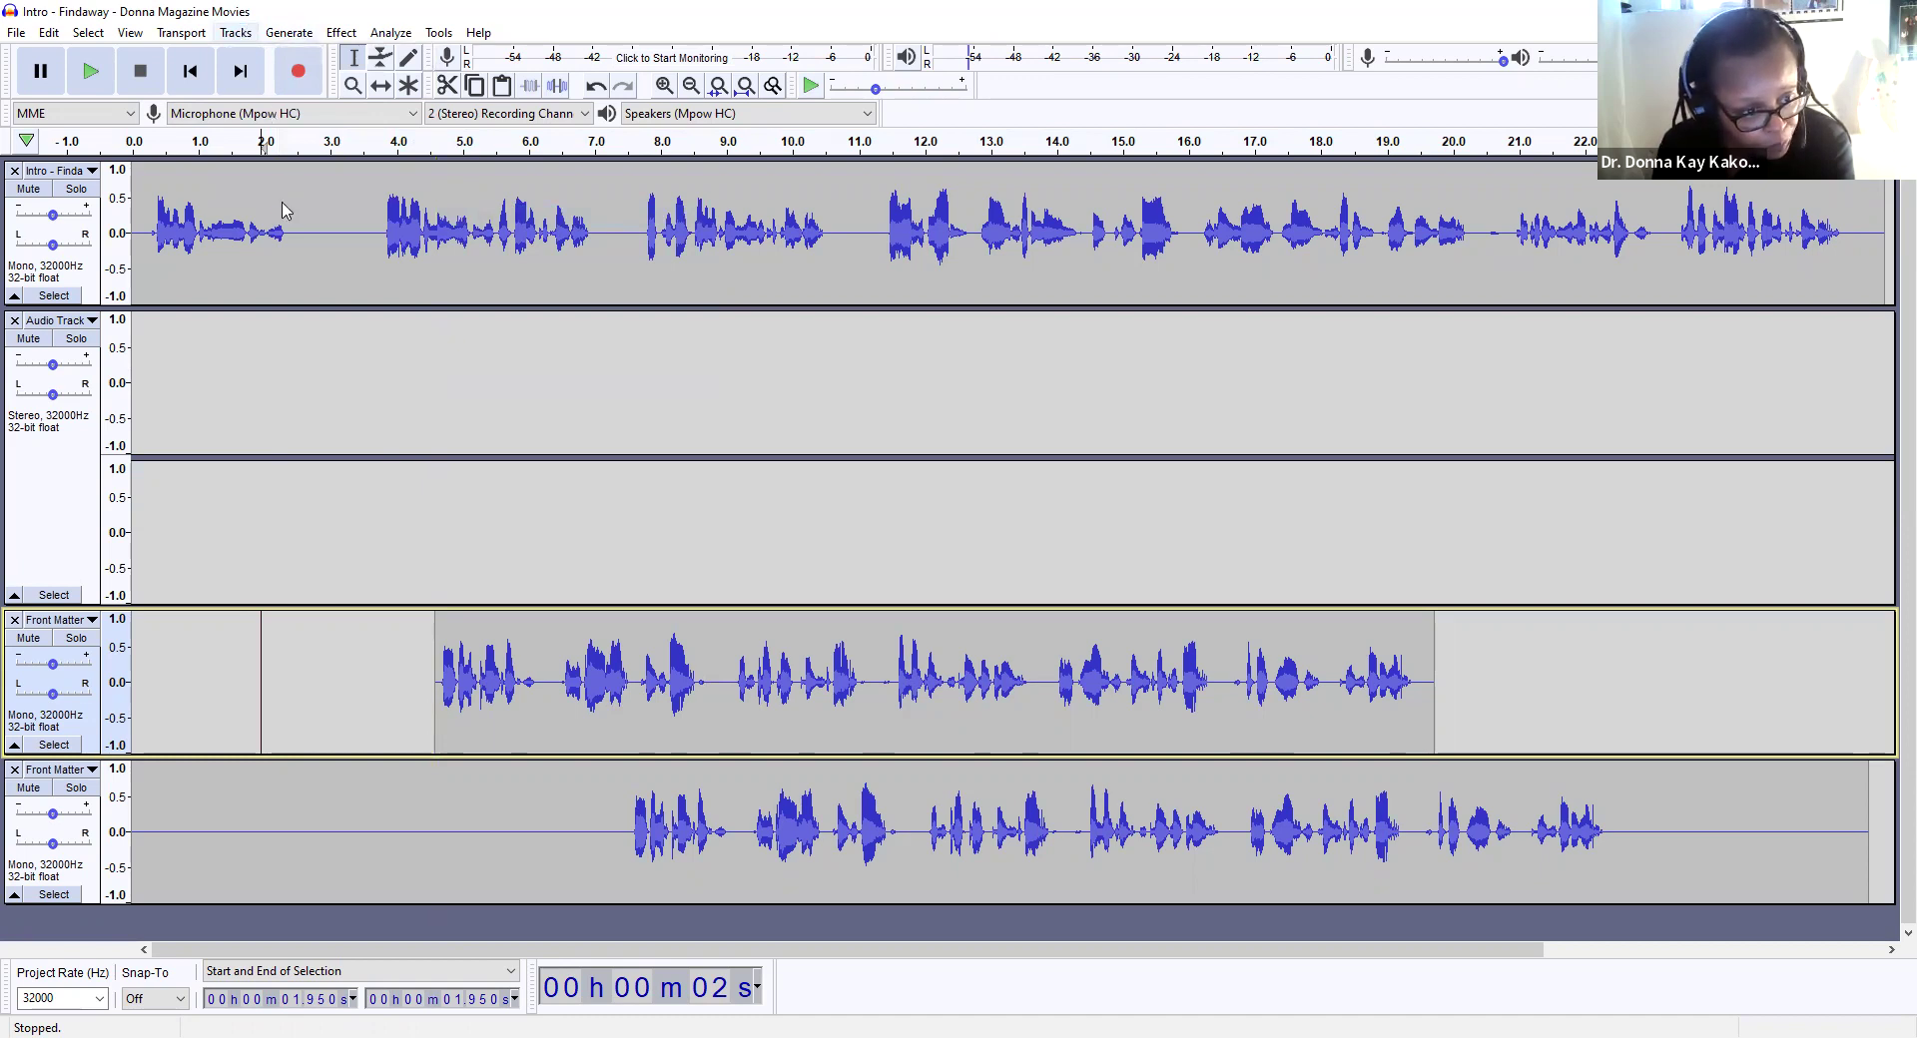
click(236, 32)
click(477, 238)
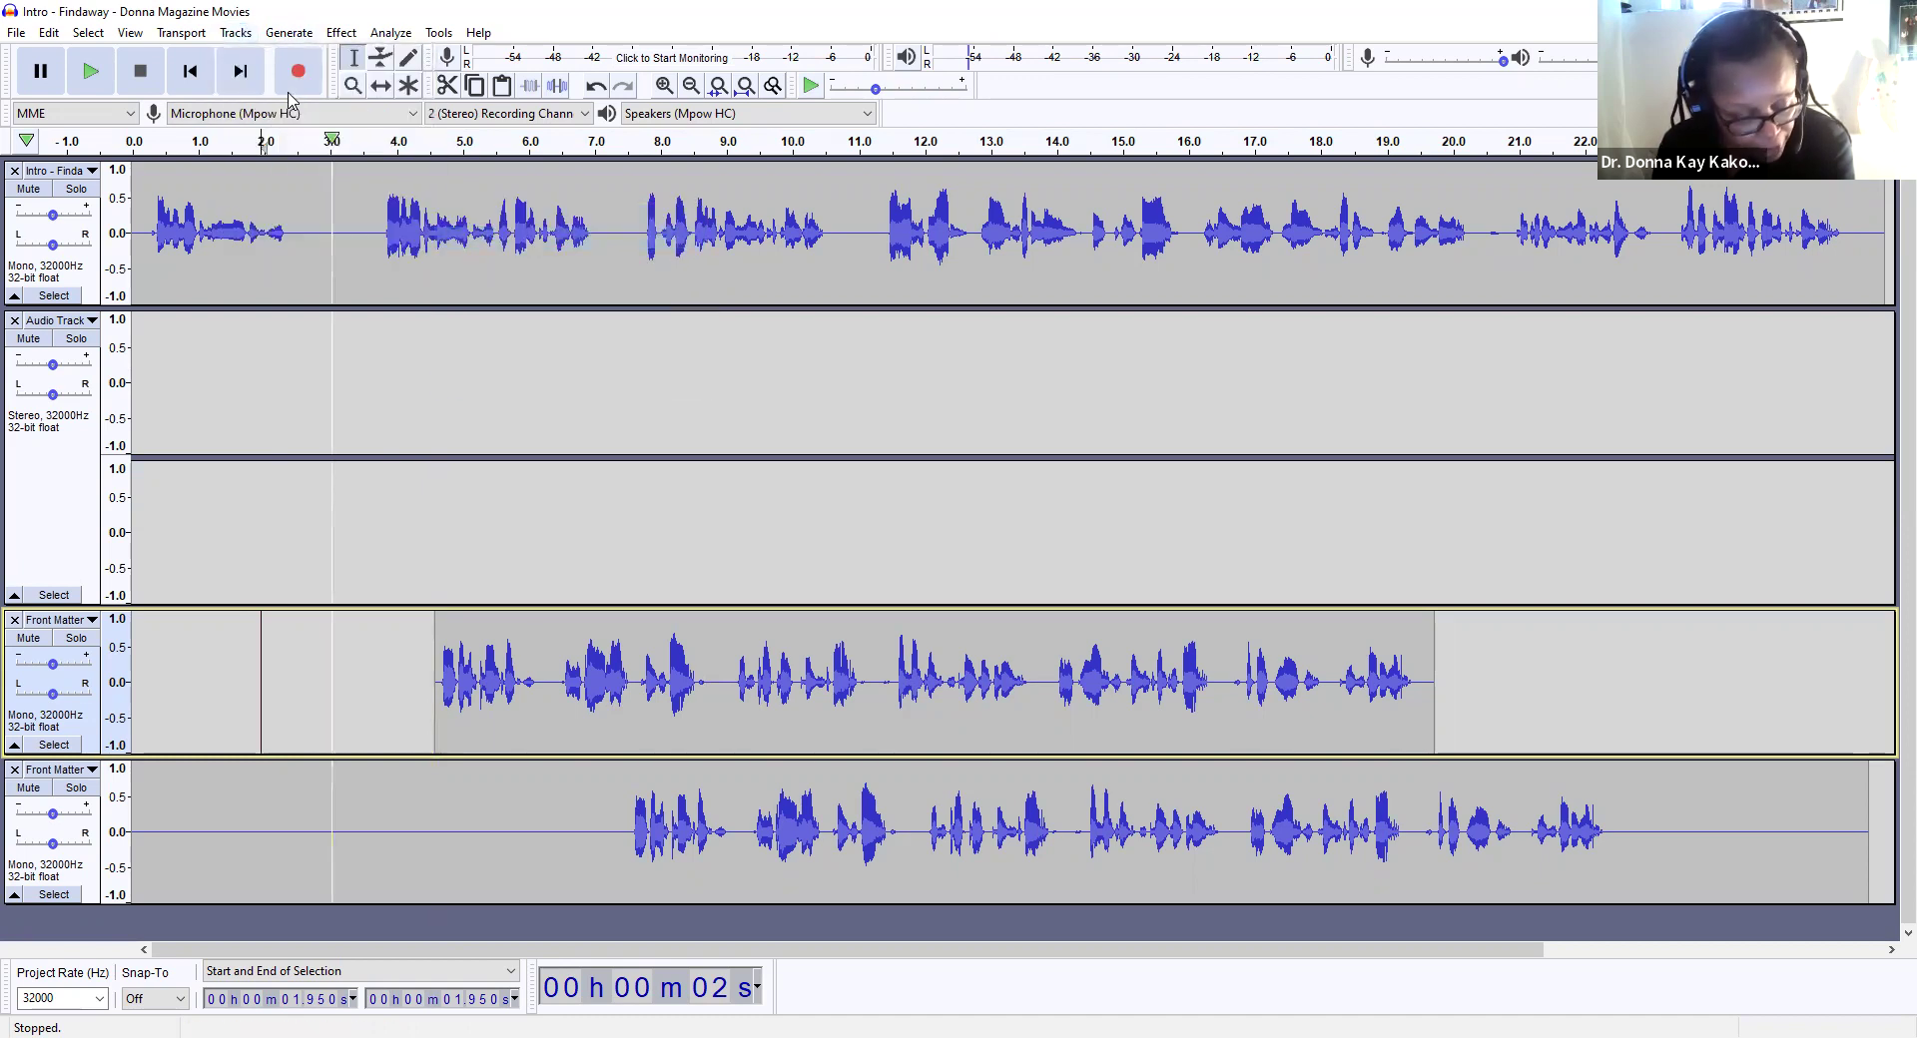
Step: Align the start of the trimmed front matter track to zero
click(236, 32)
mouse_move(292, 218)
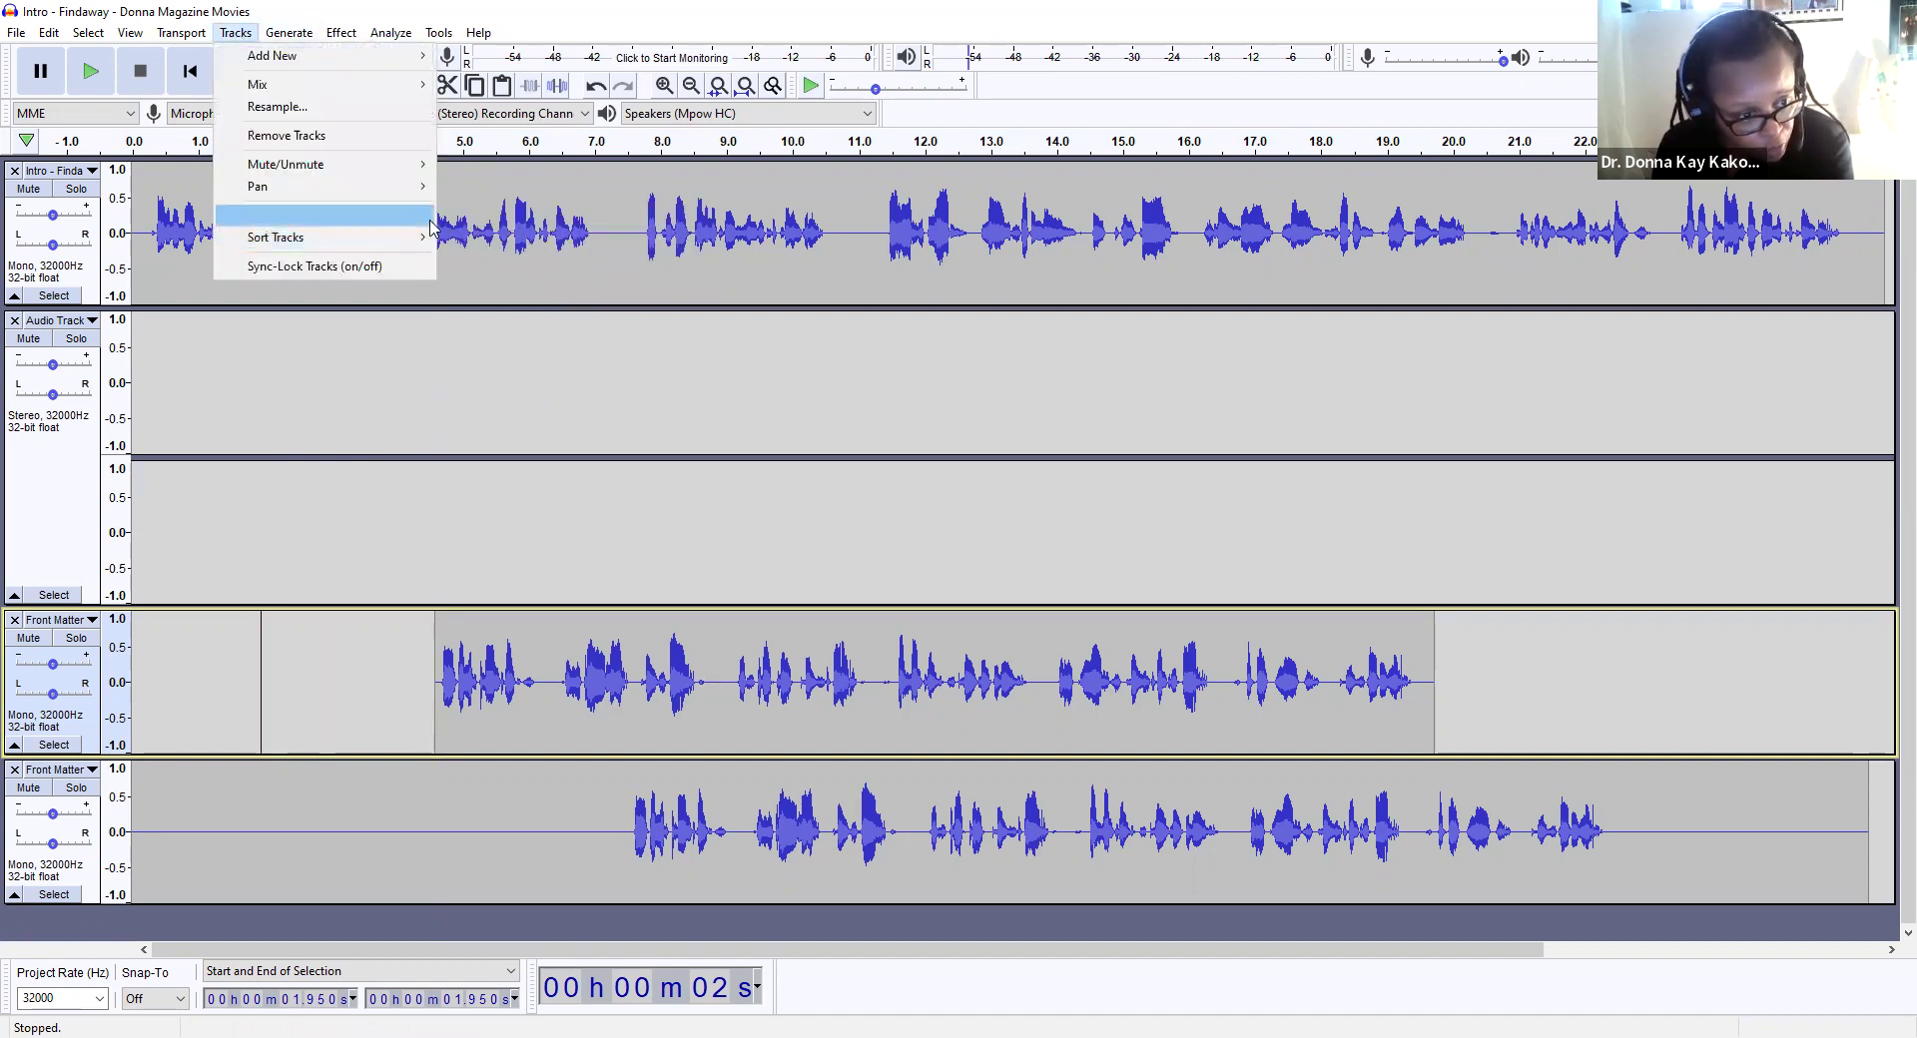
mouse_move(431, 220)
click(482, 266)
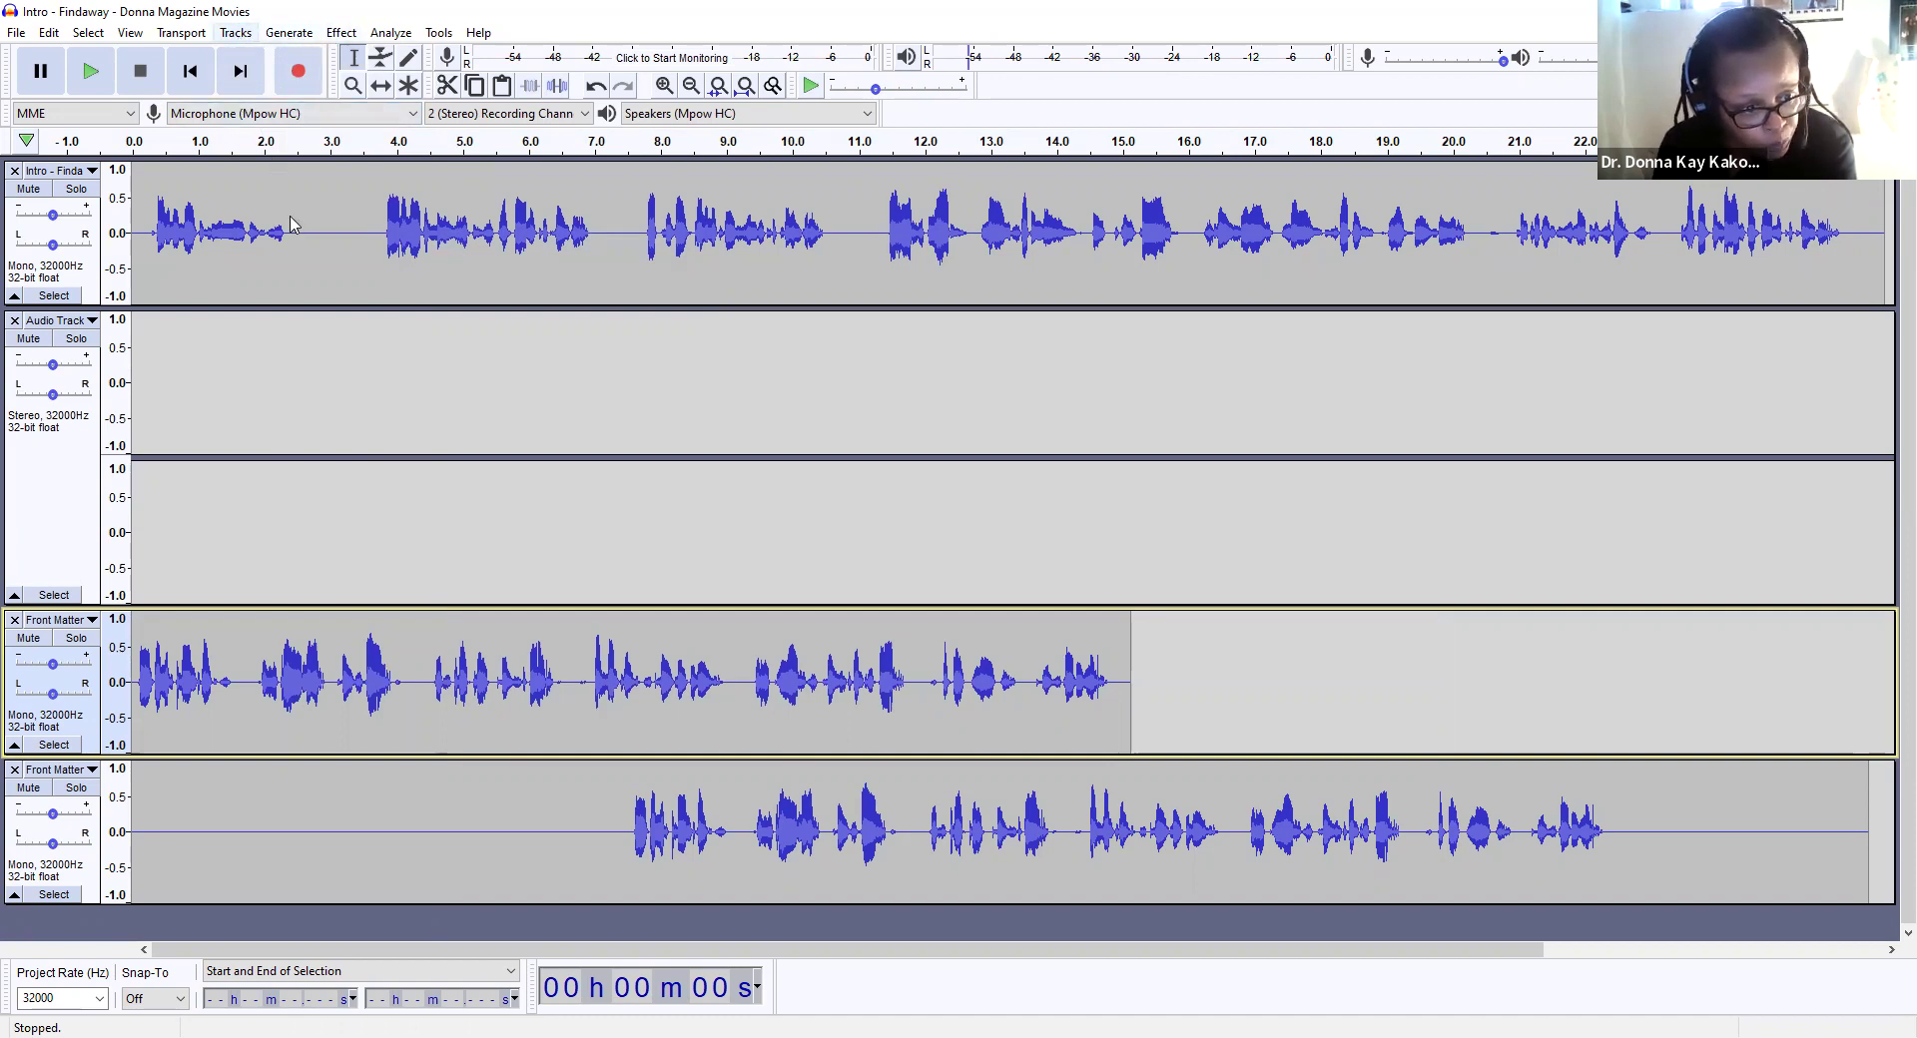
Step: Try the Start to Cursor/Selection Start alignment on the trimmed front matter track
key(alt+t)
mouse_move(389, 265)
click(513, 281)
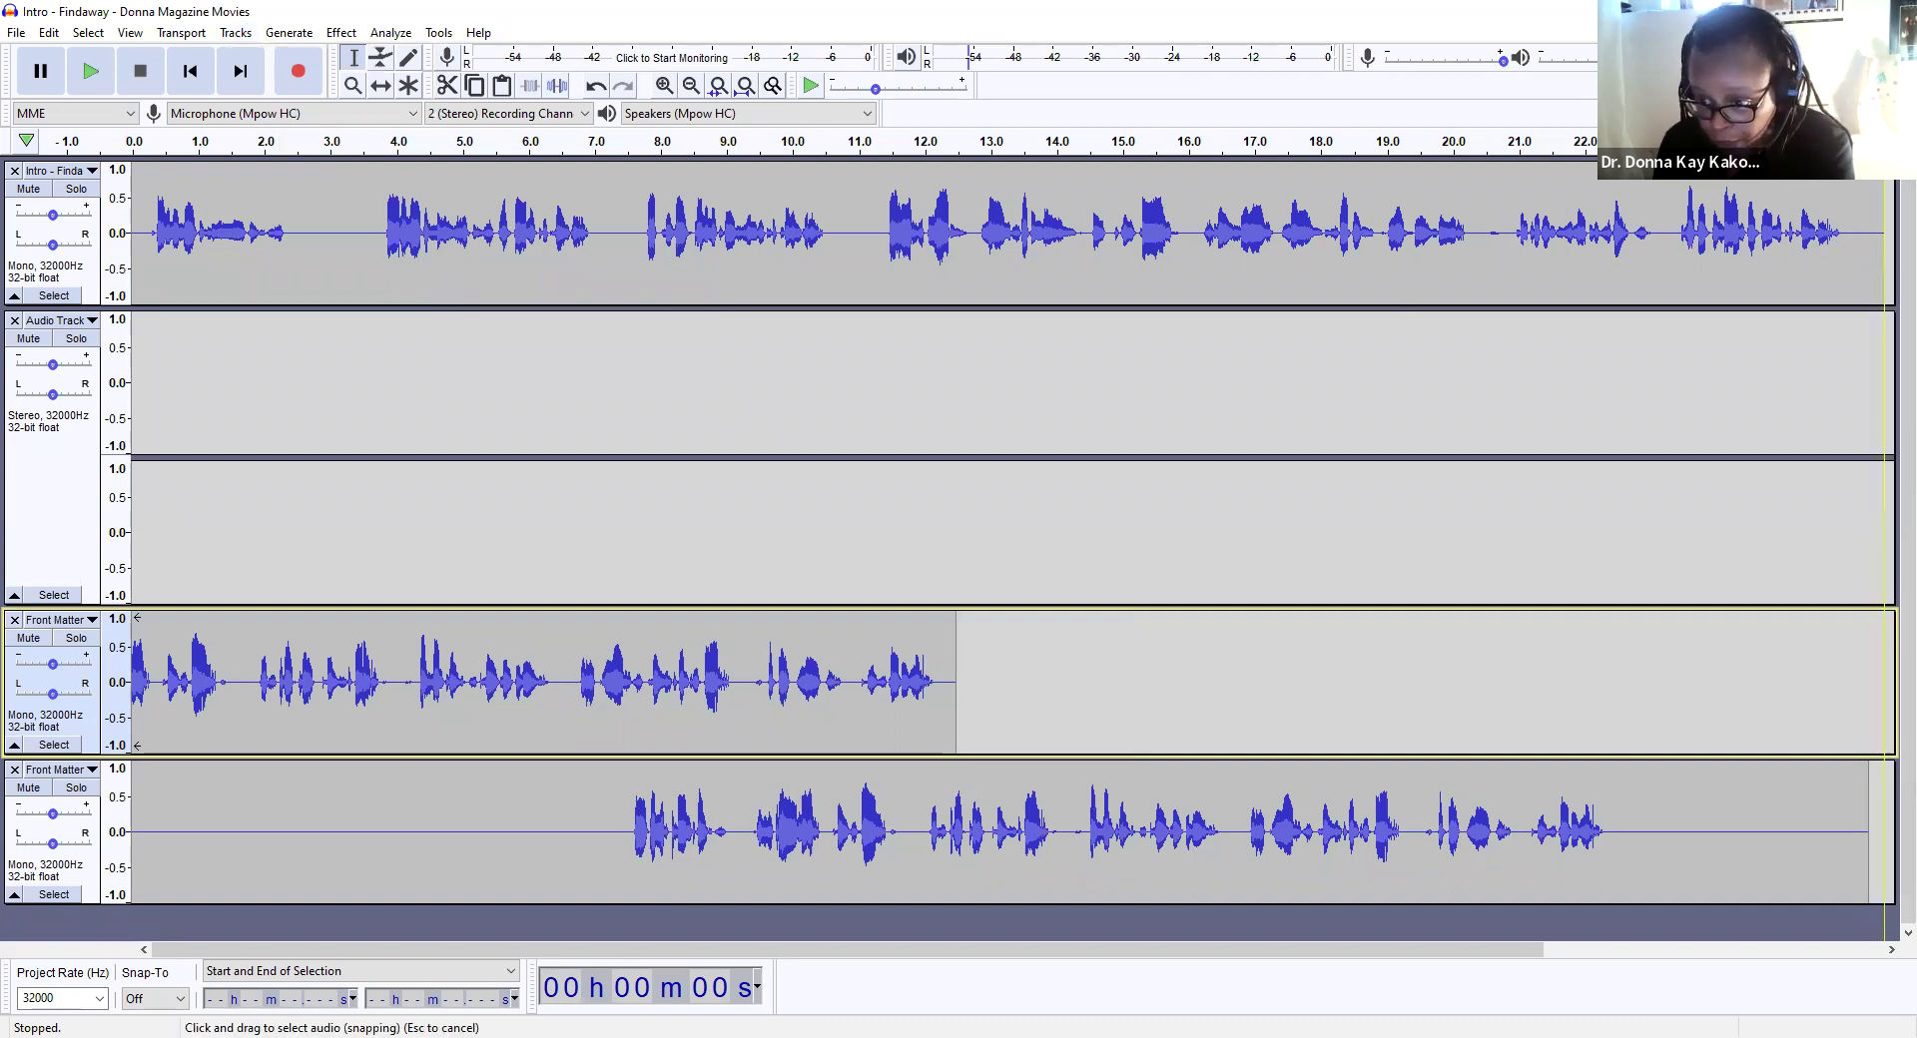
Step: Set the cursor at the end of the intro audio, about 26.5 seconds, try aligning the intro track's start to it, and undo that
click(1367, 233)
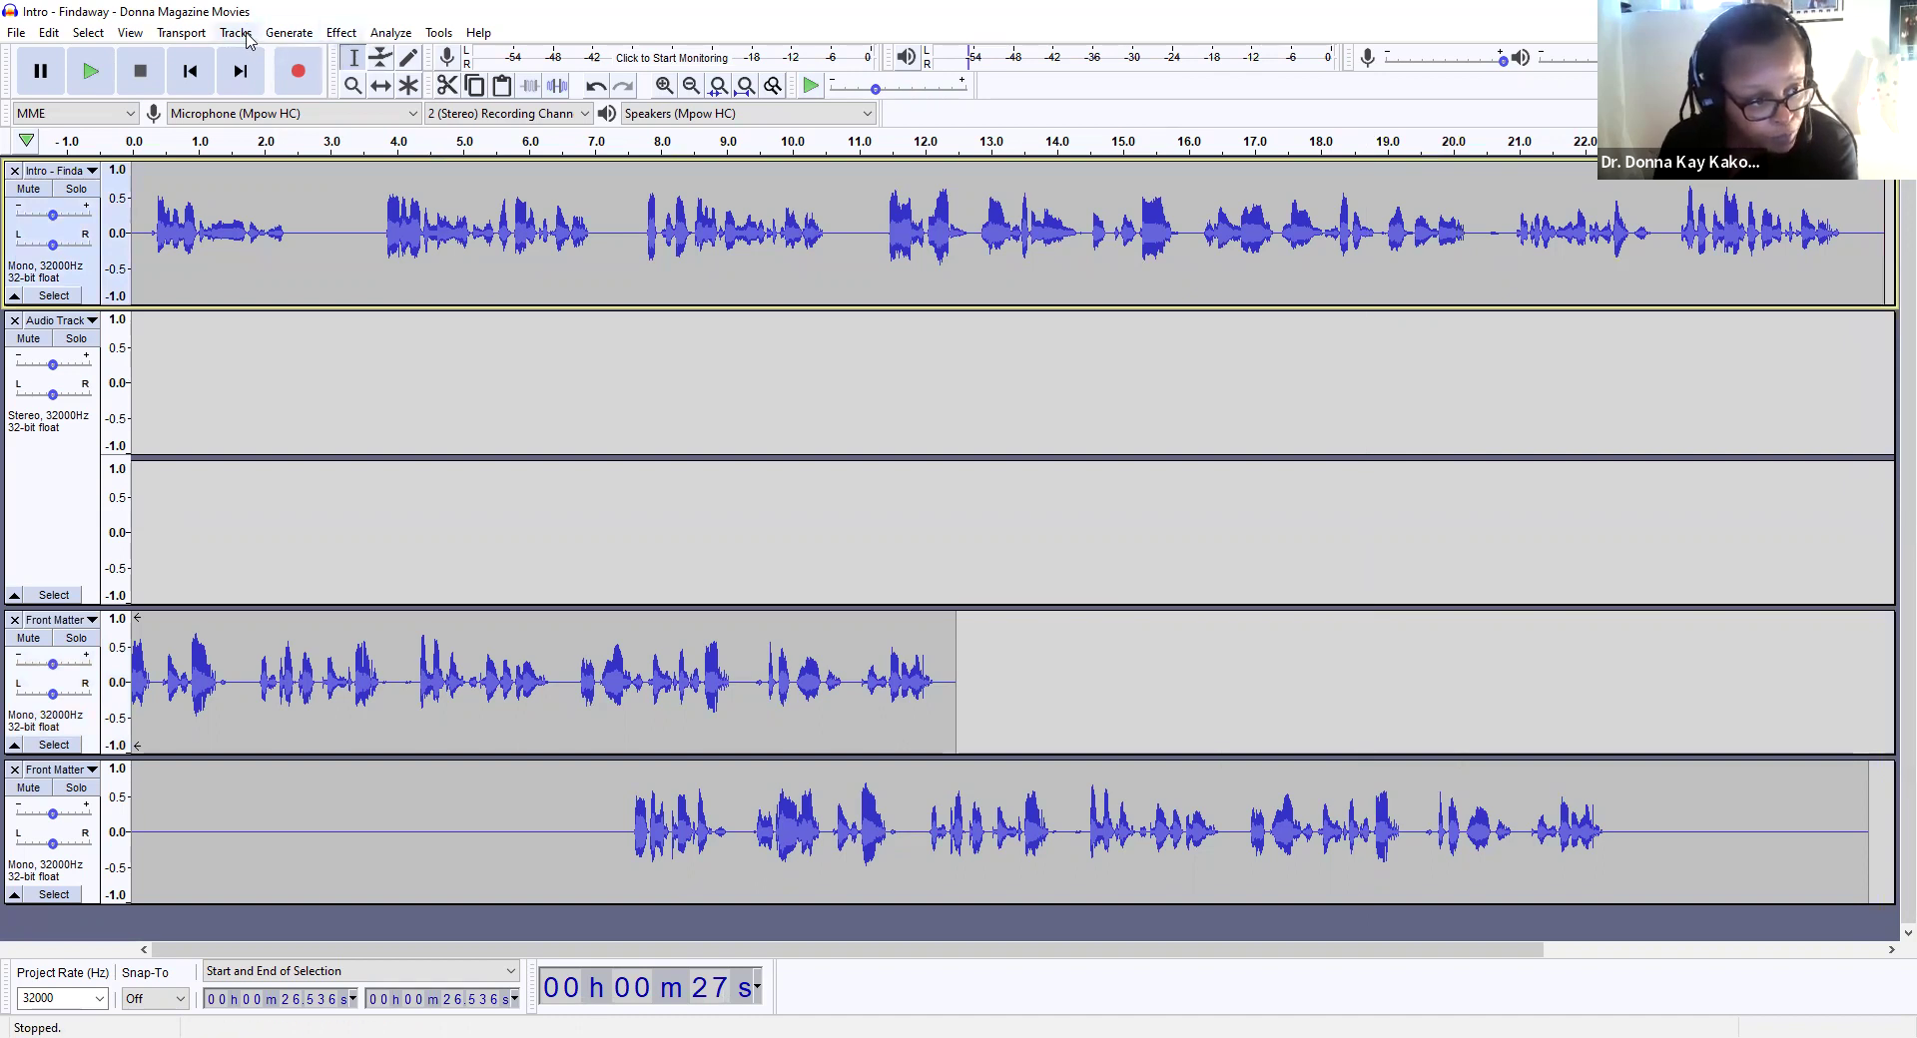
key(alt+t)
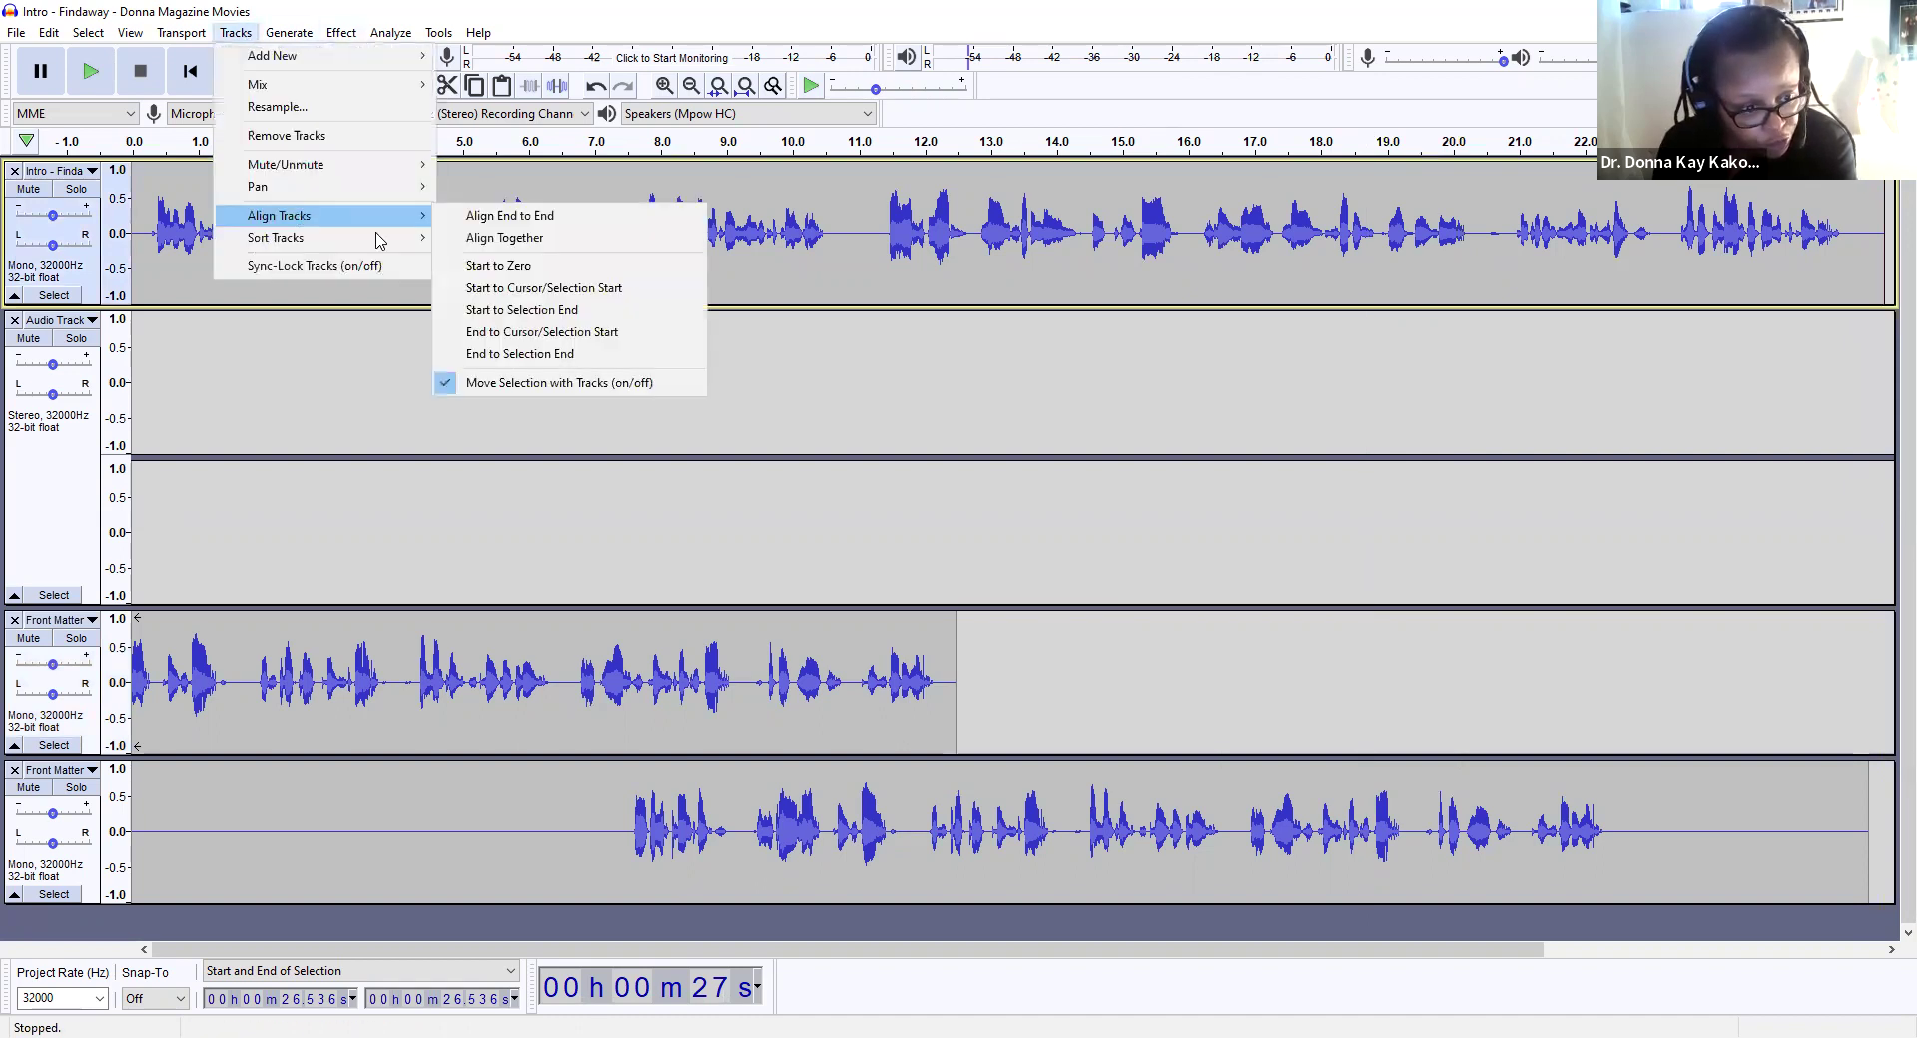
mouse_move(409, 215)
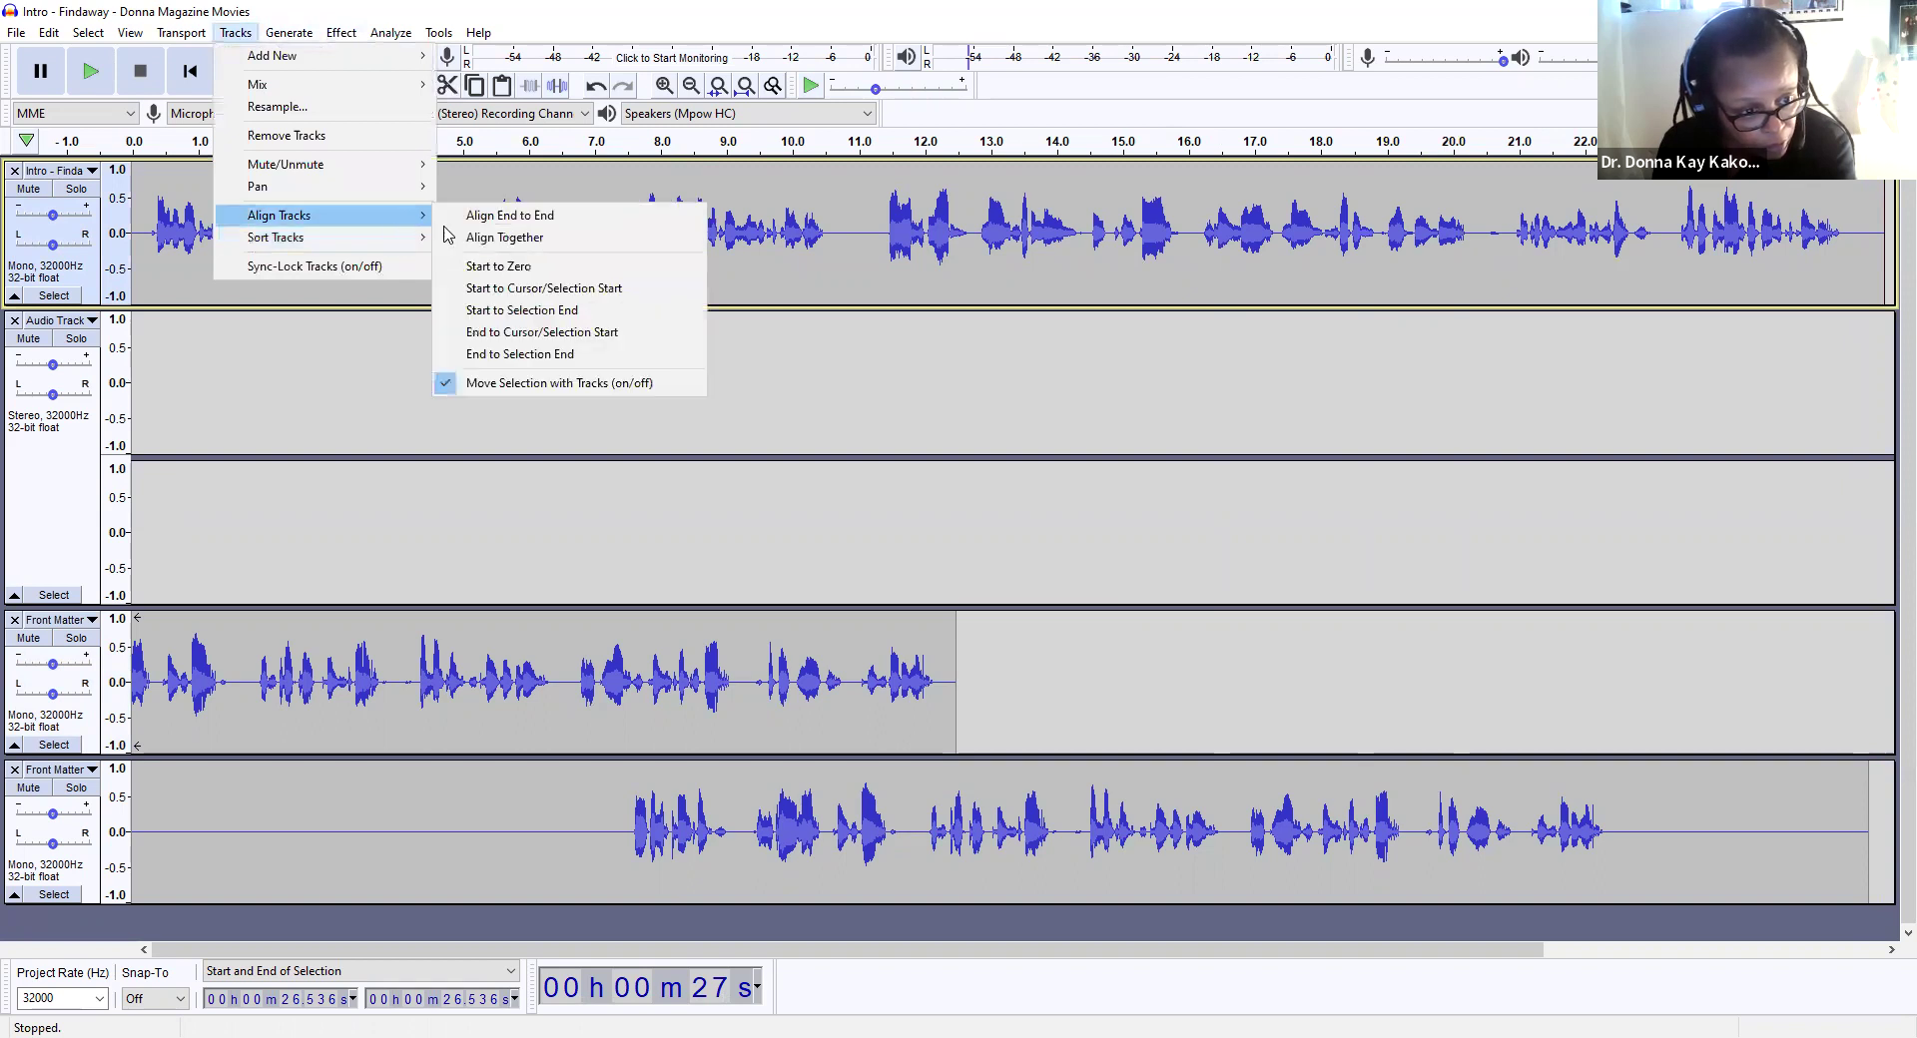
click(509, 287)
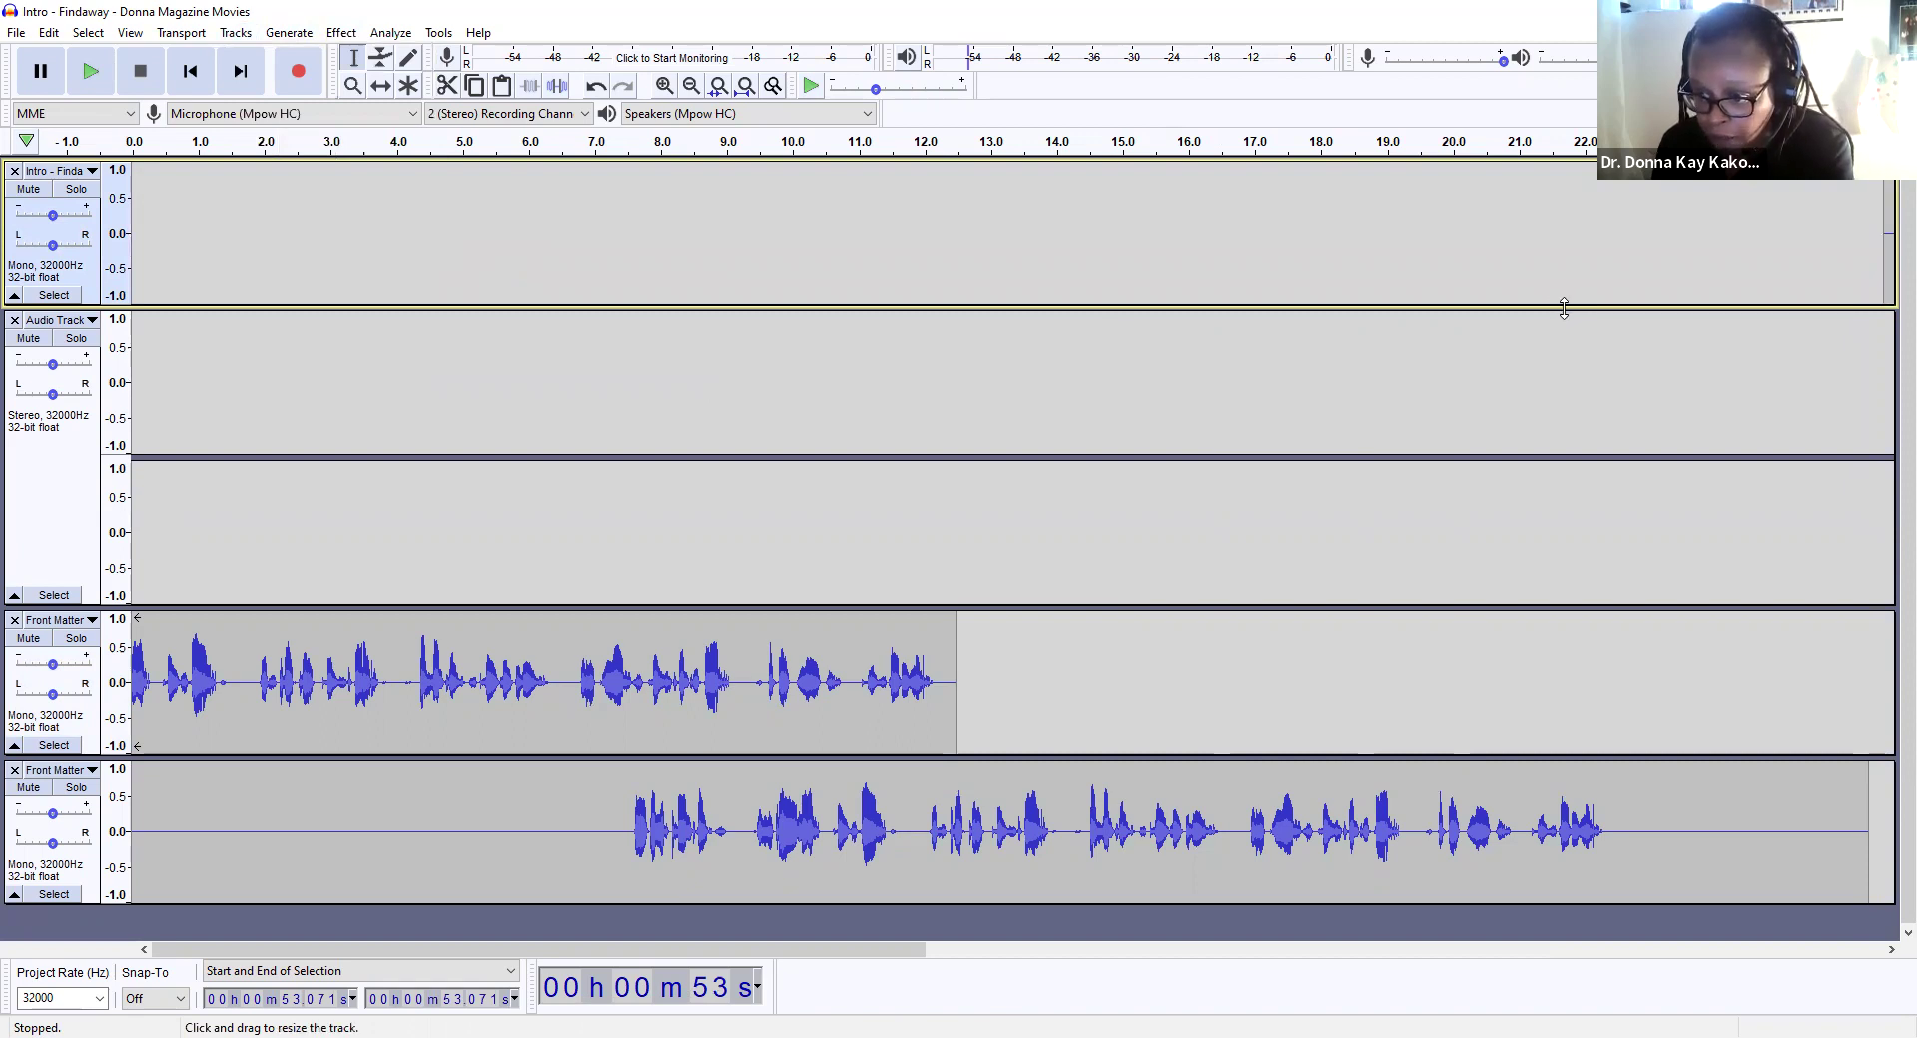
key(ctrl+z)
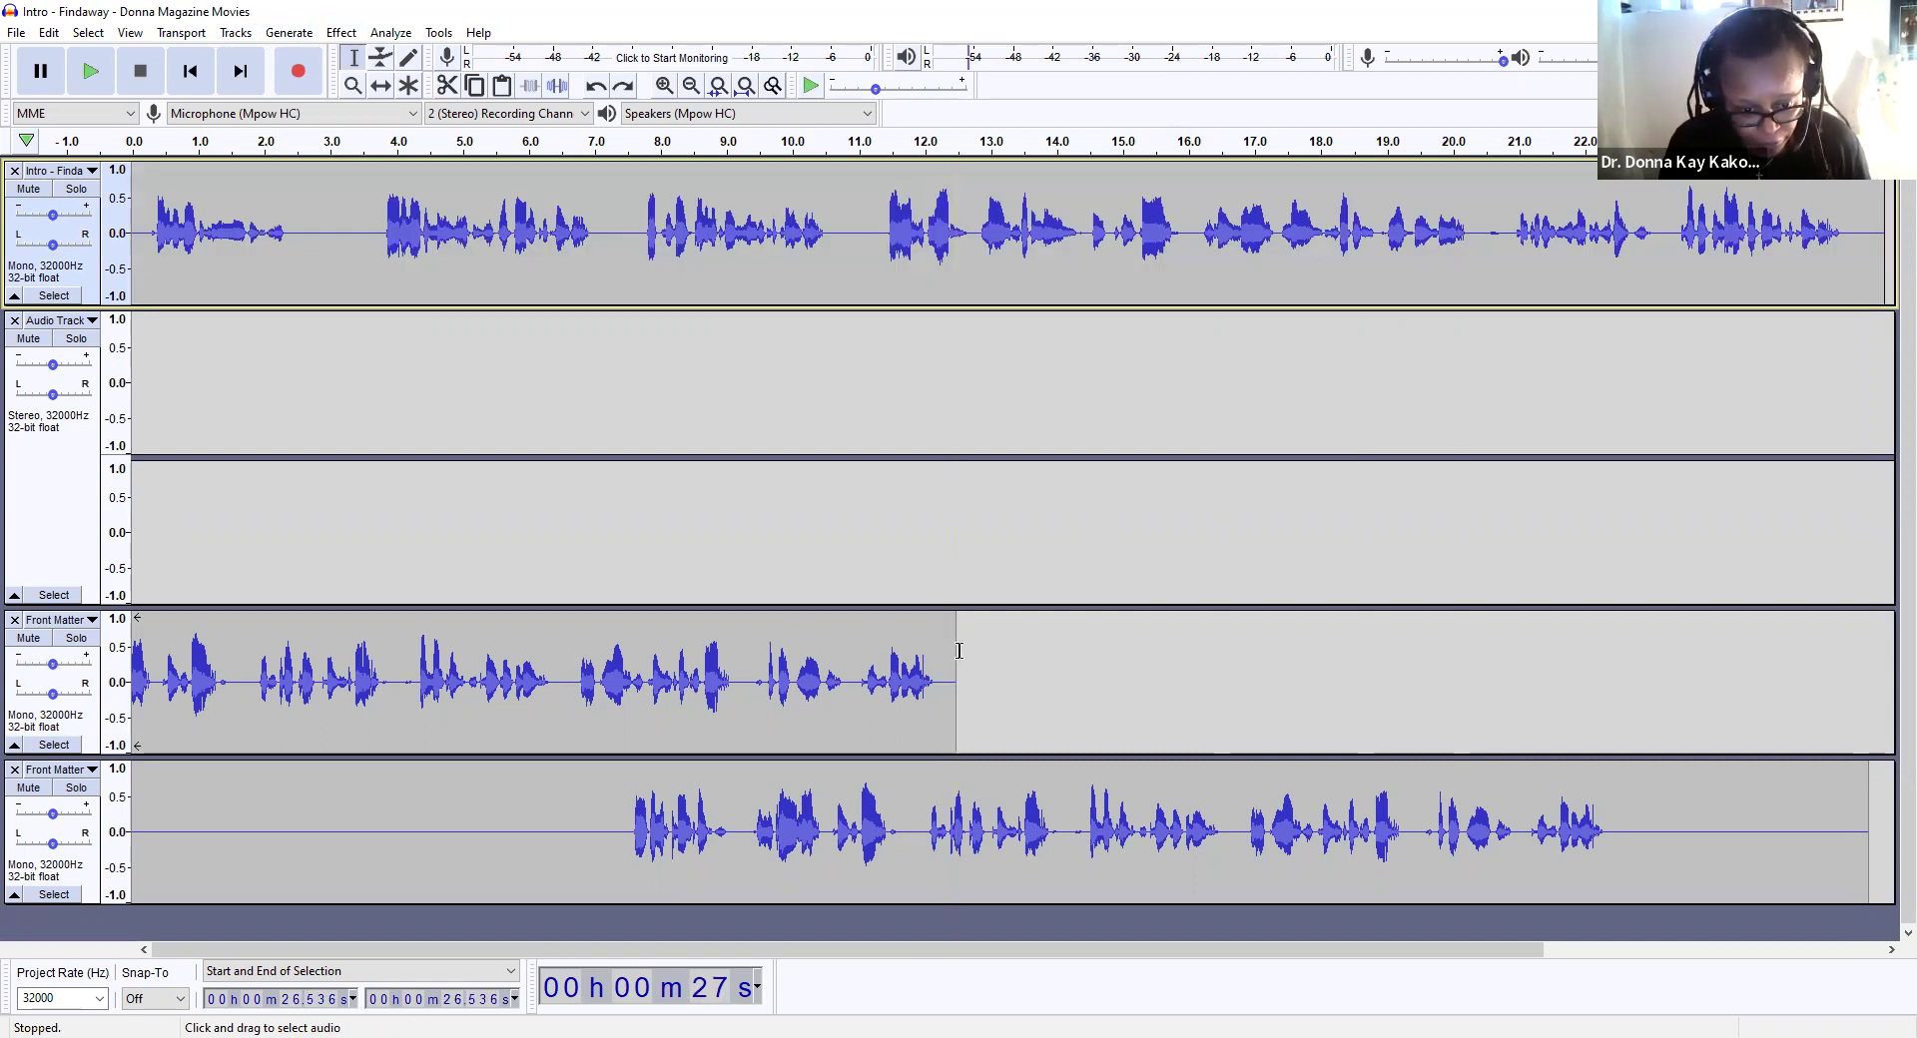
Step: Set the cursor at 0 seconds in the trimmed front matter track and align the track's start to the cursor
click(131, 664)
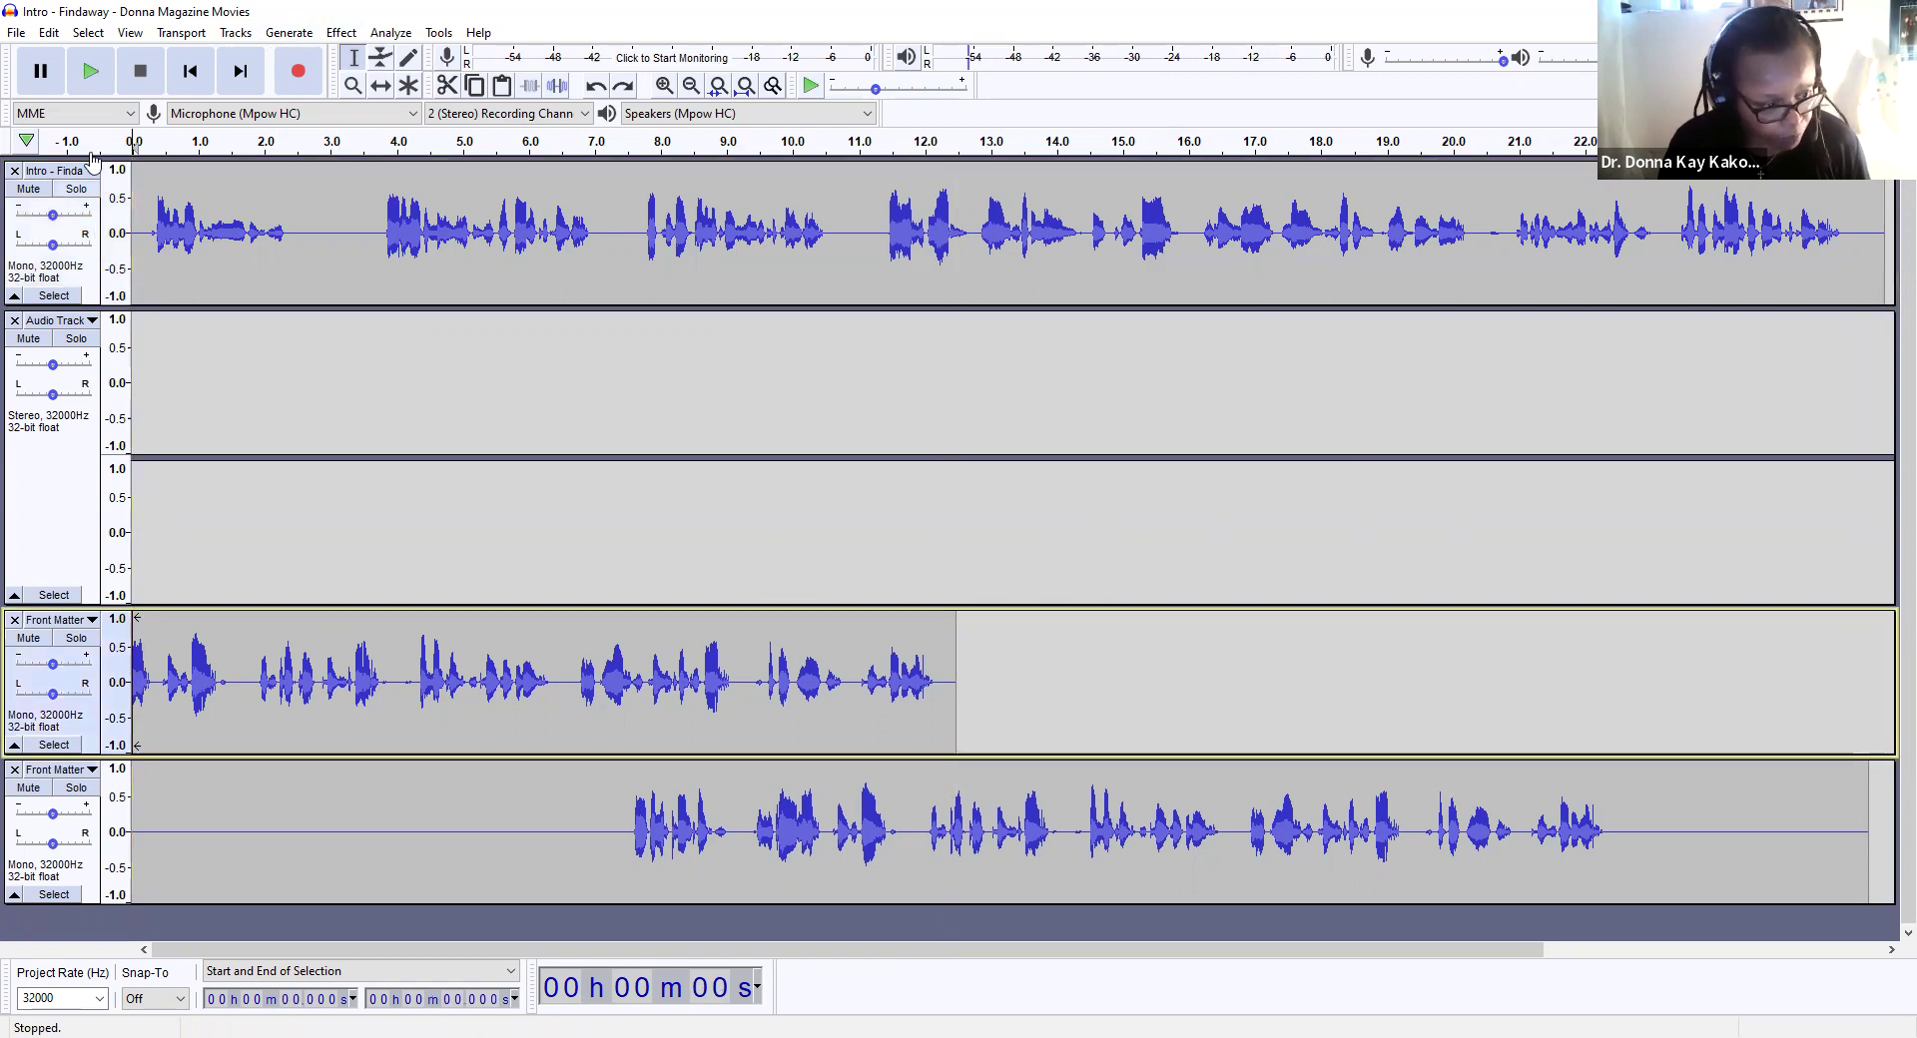
click(237, 33)
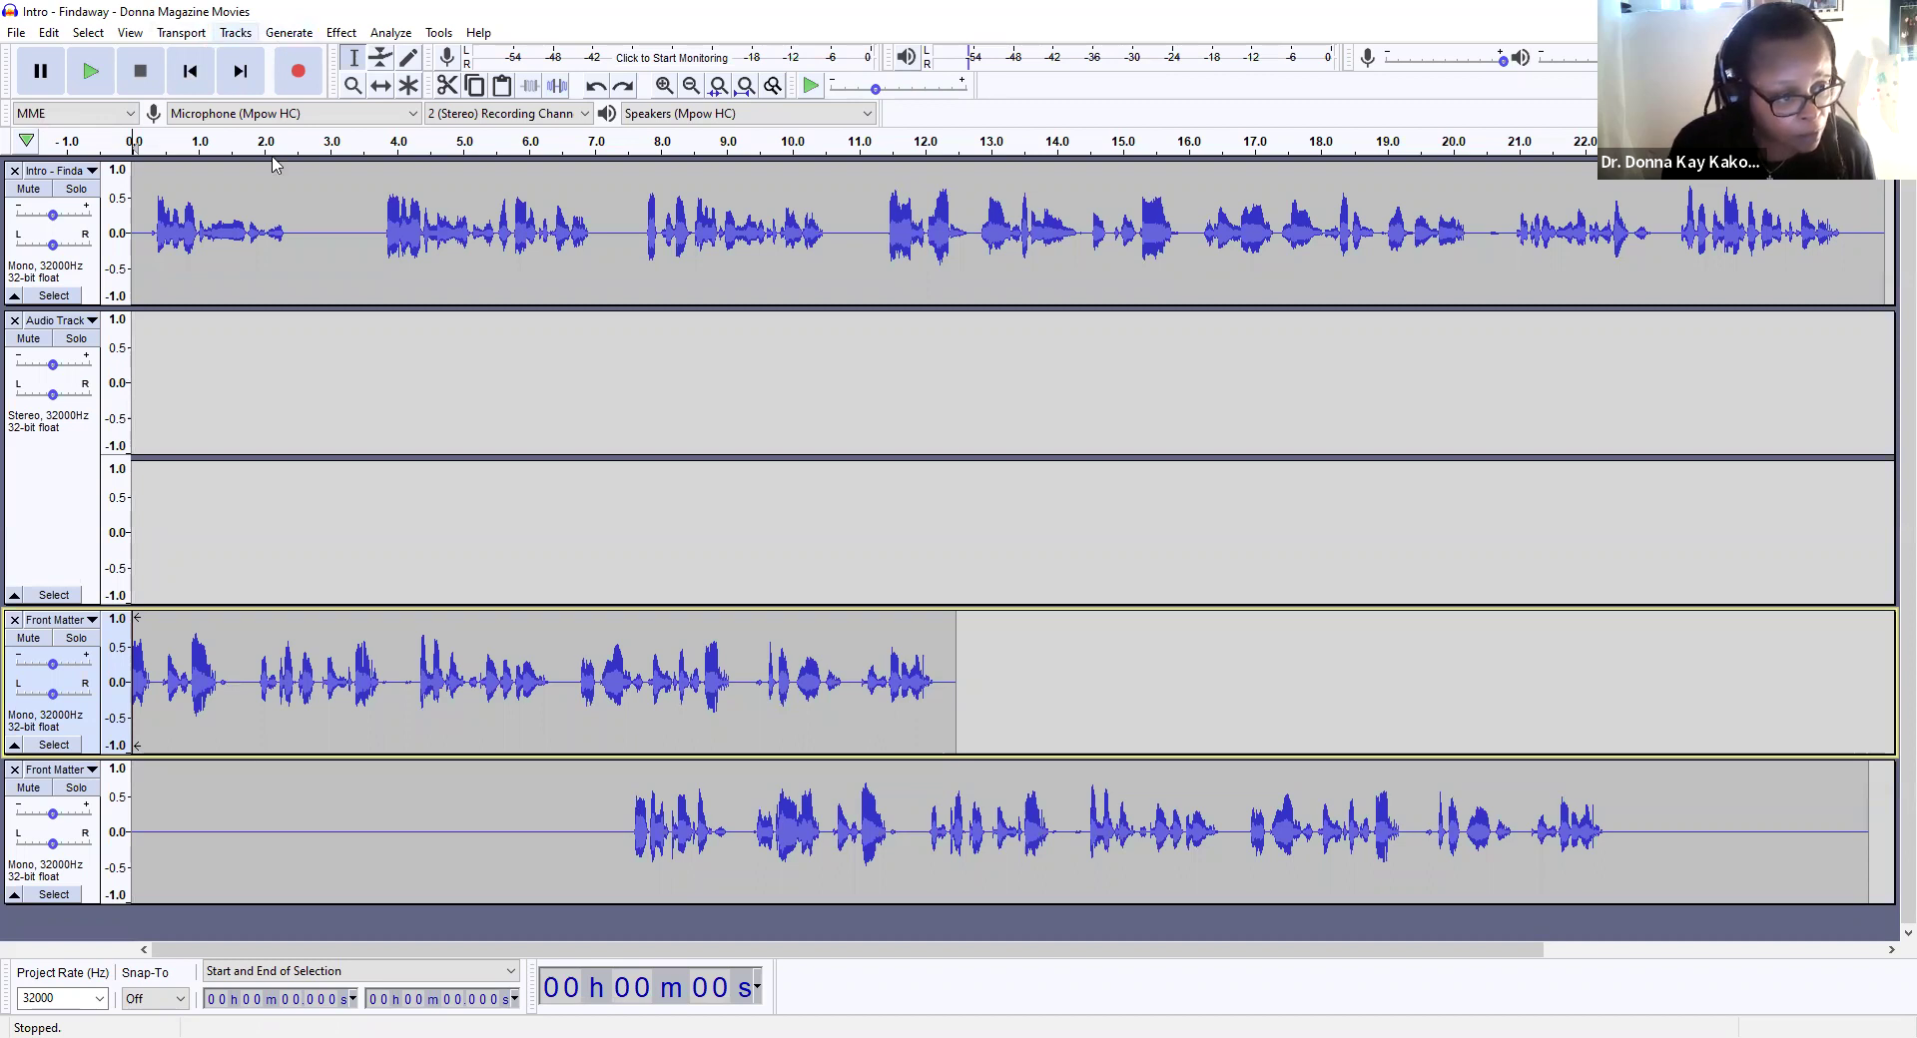
mouse_move(287, 220)
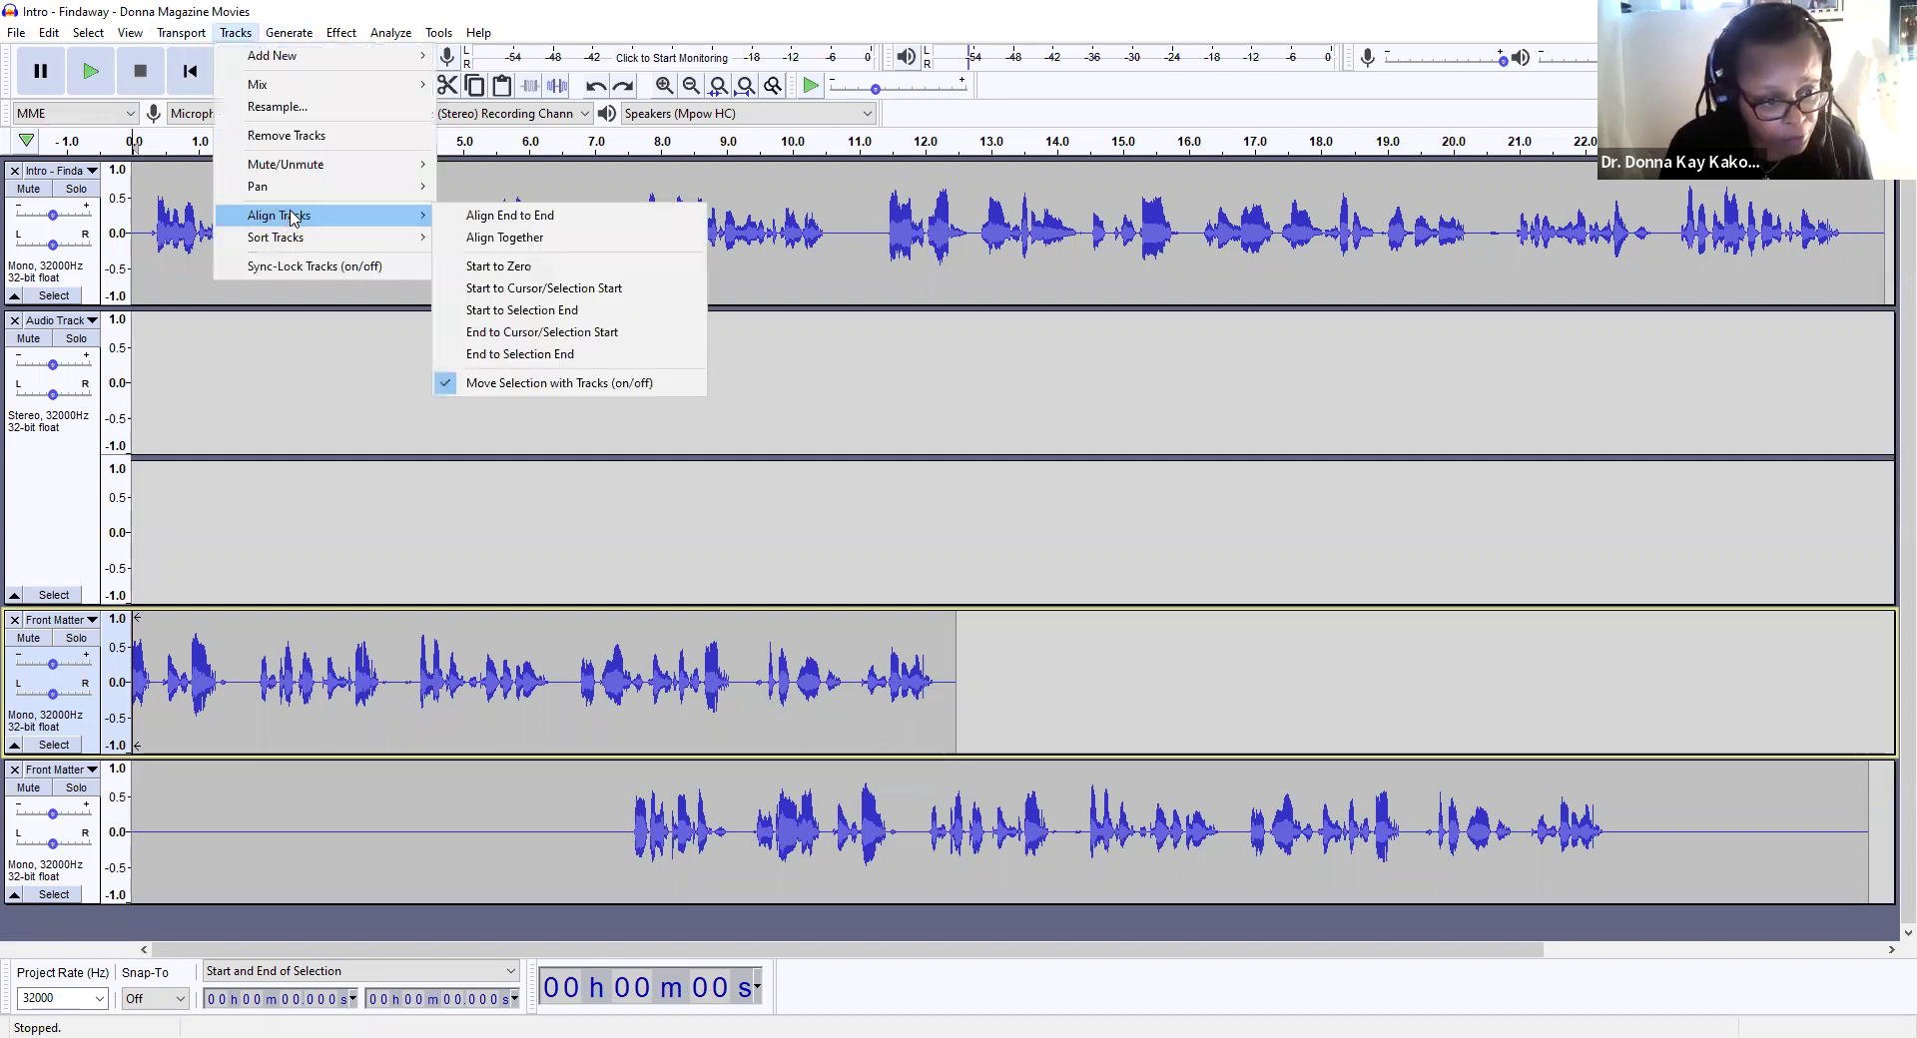
mouse_move(411, 221)
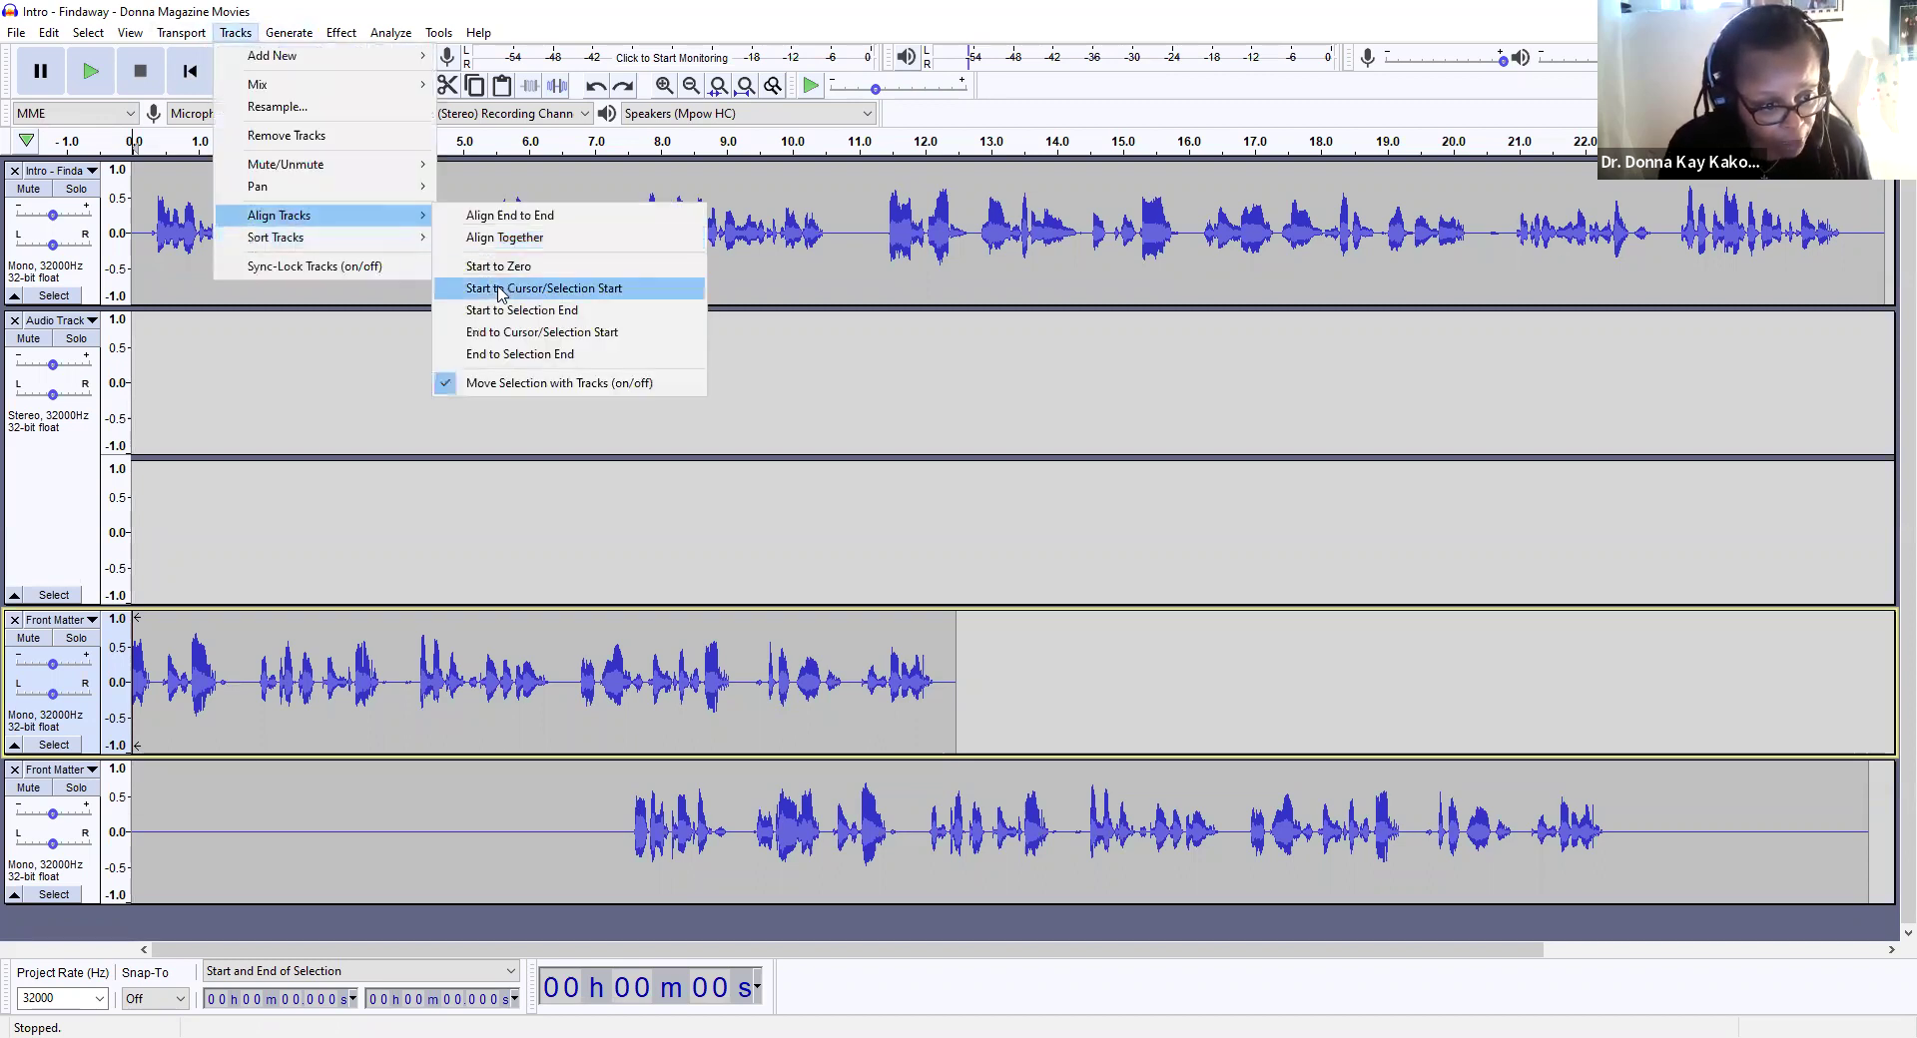
click(500, 289)
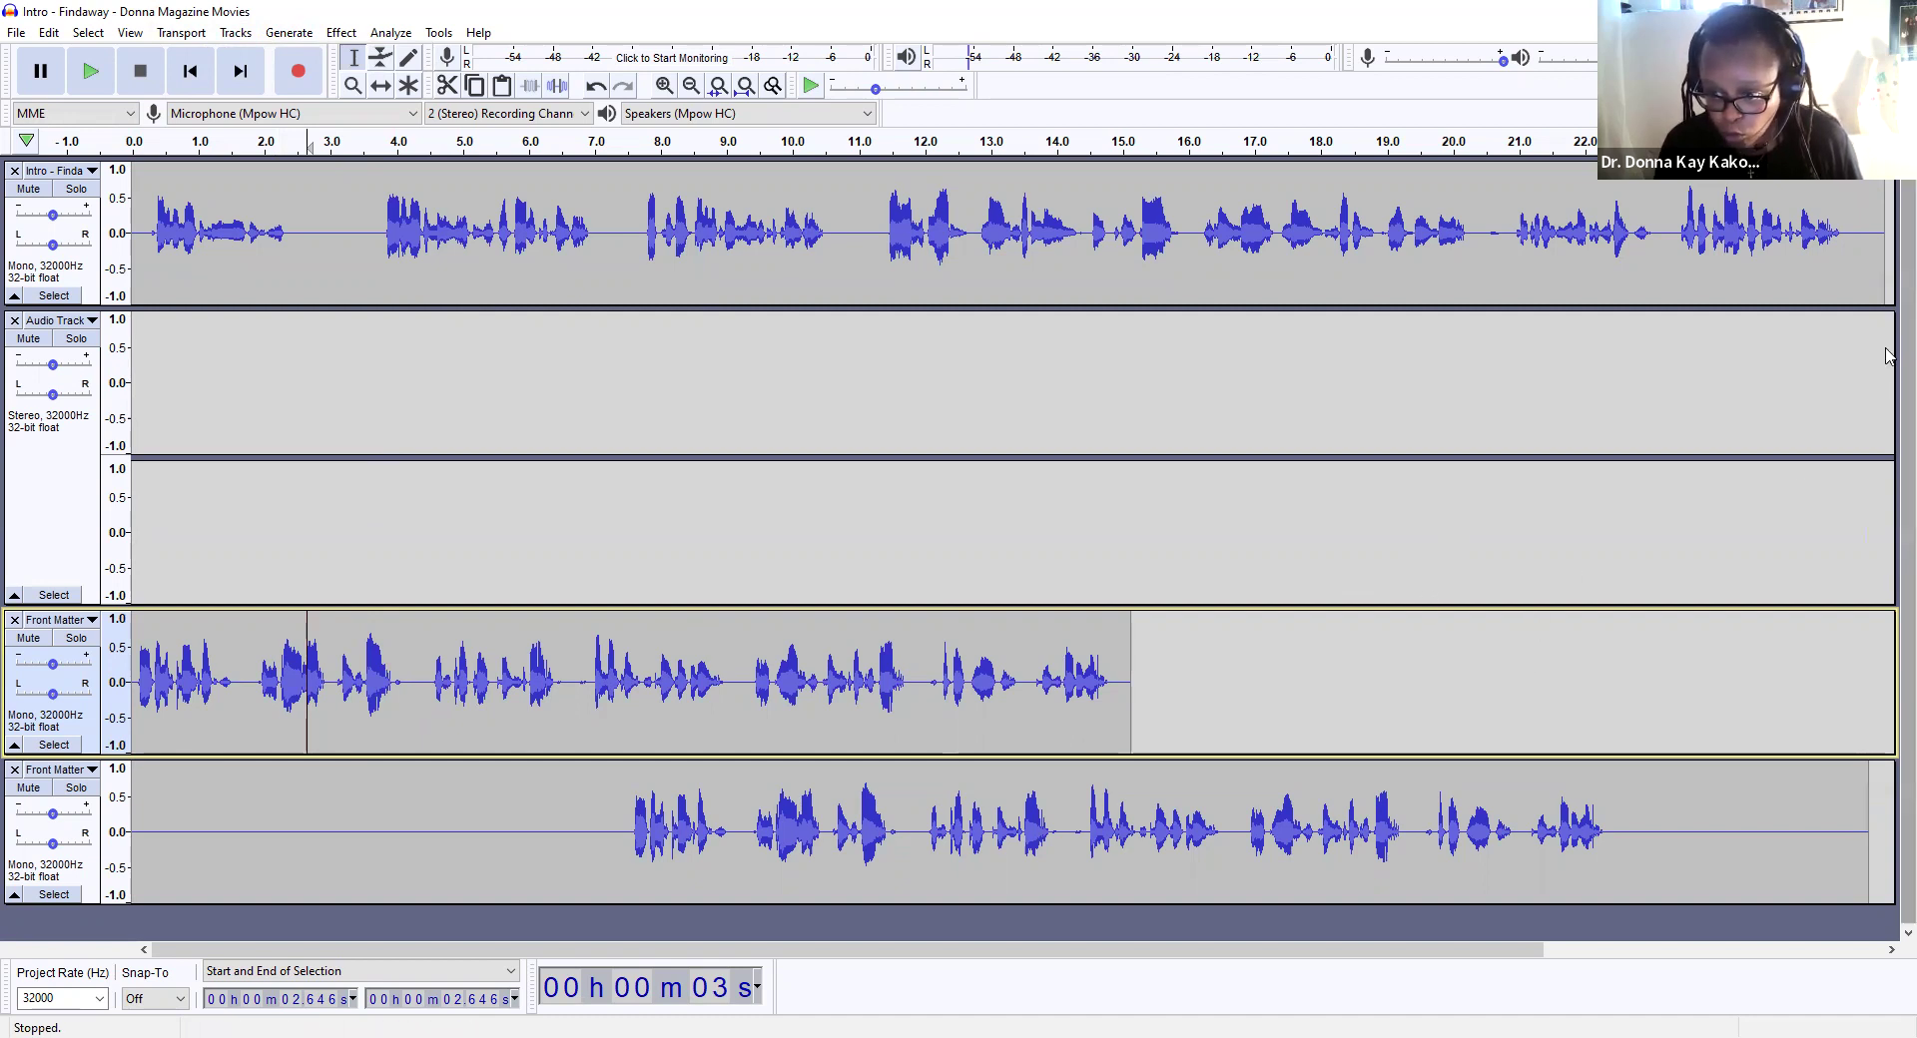
Step: Set the cursor at the end of the trimmed front matter clip, about 15.06 seconds, and align the track's start to the cursor
click(1133, 668)
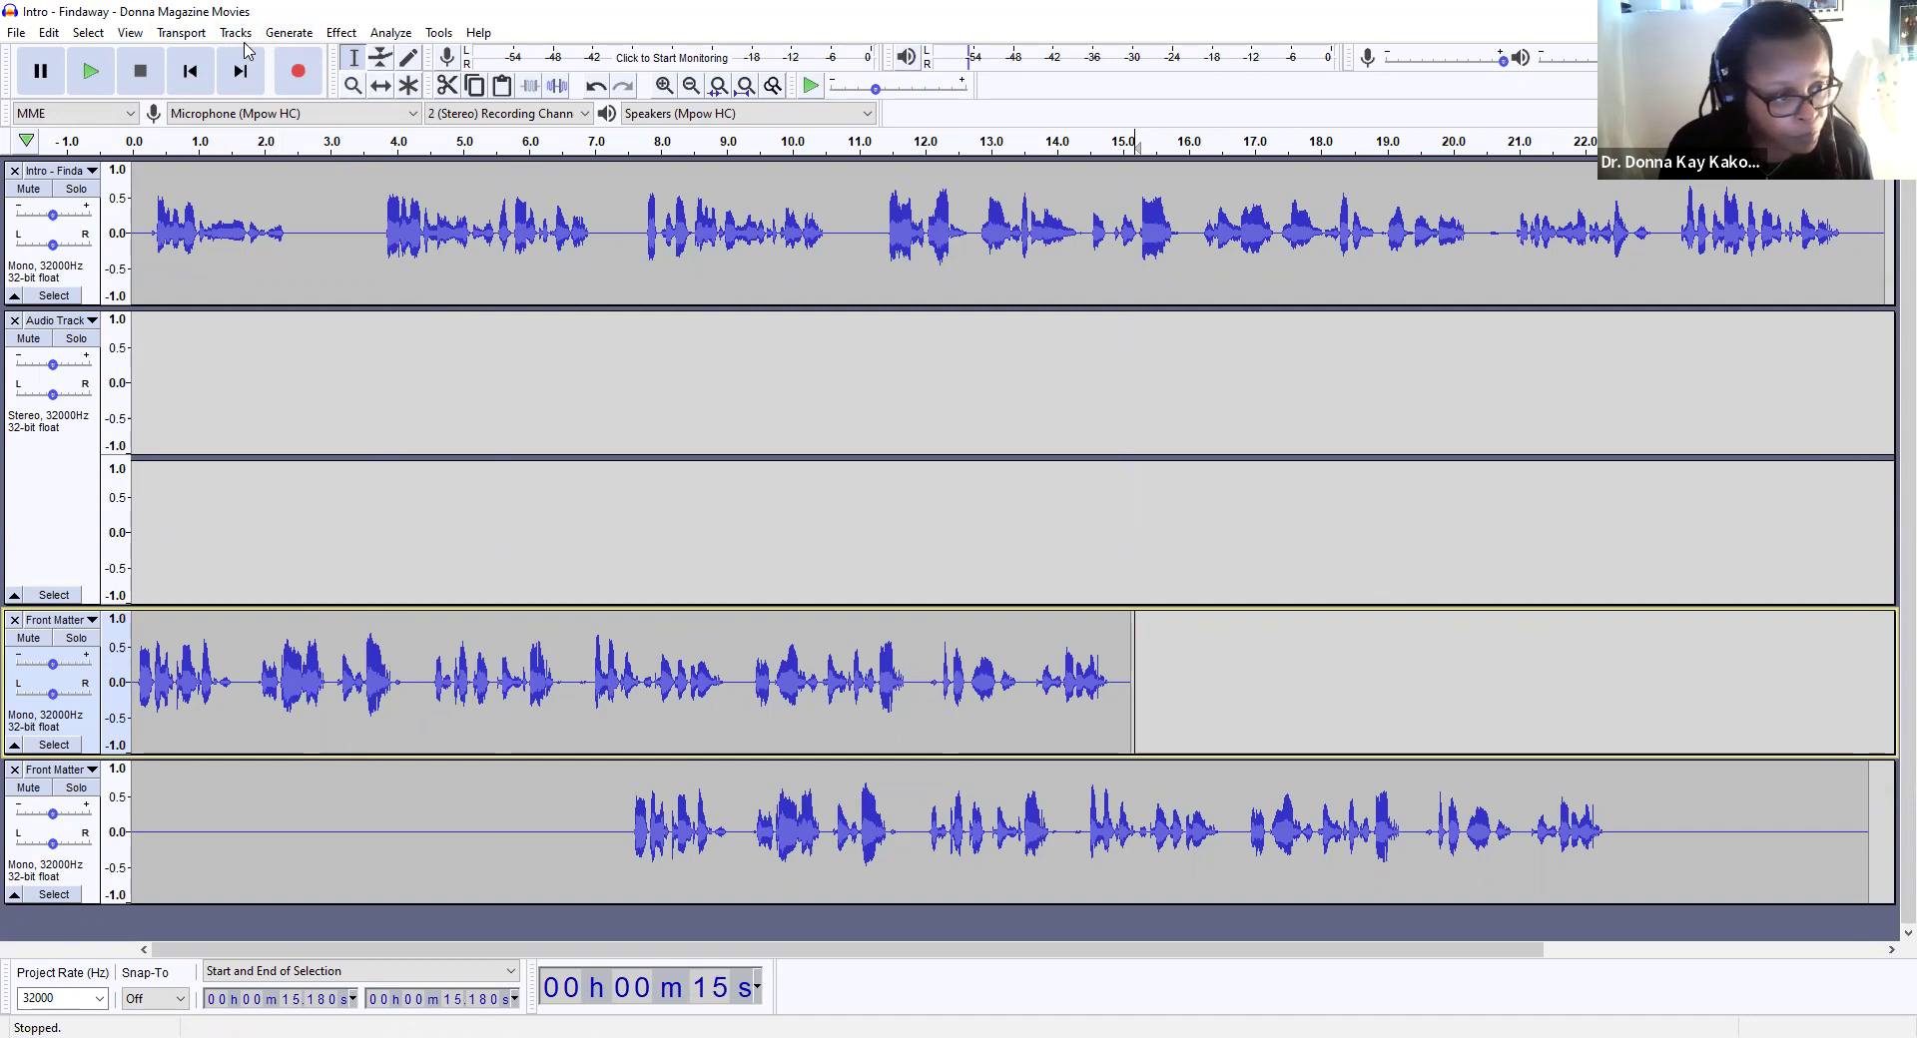
click(1128, 663)
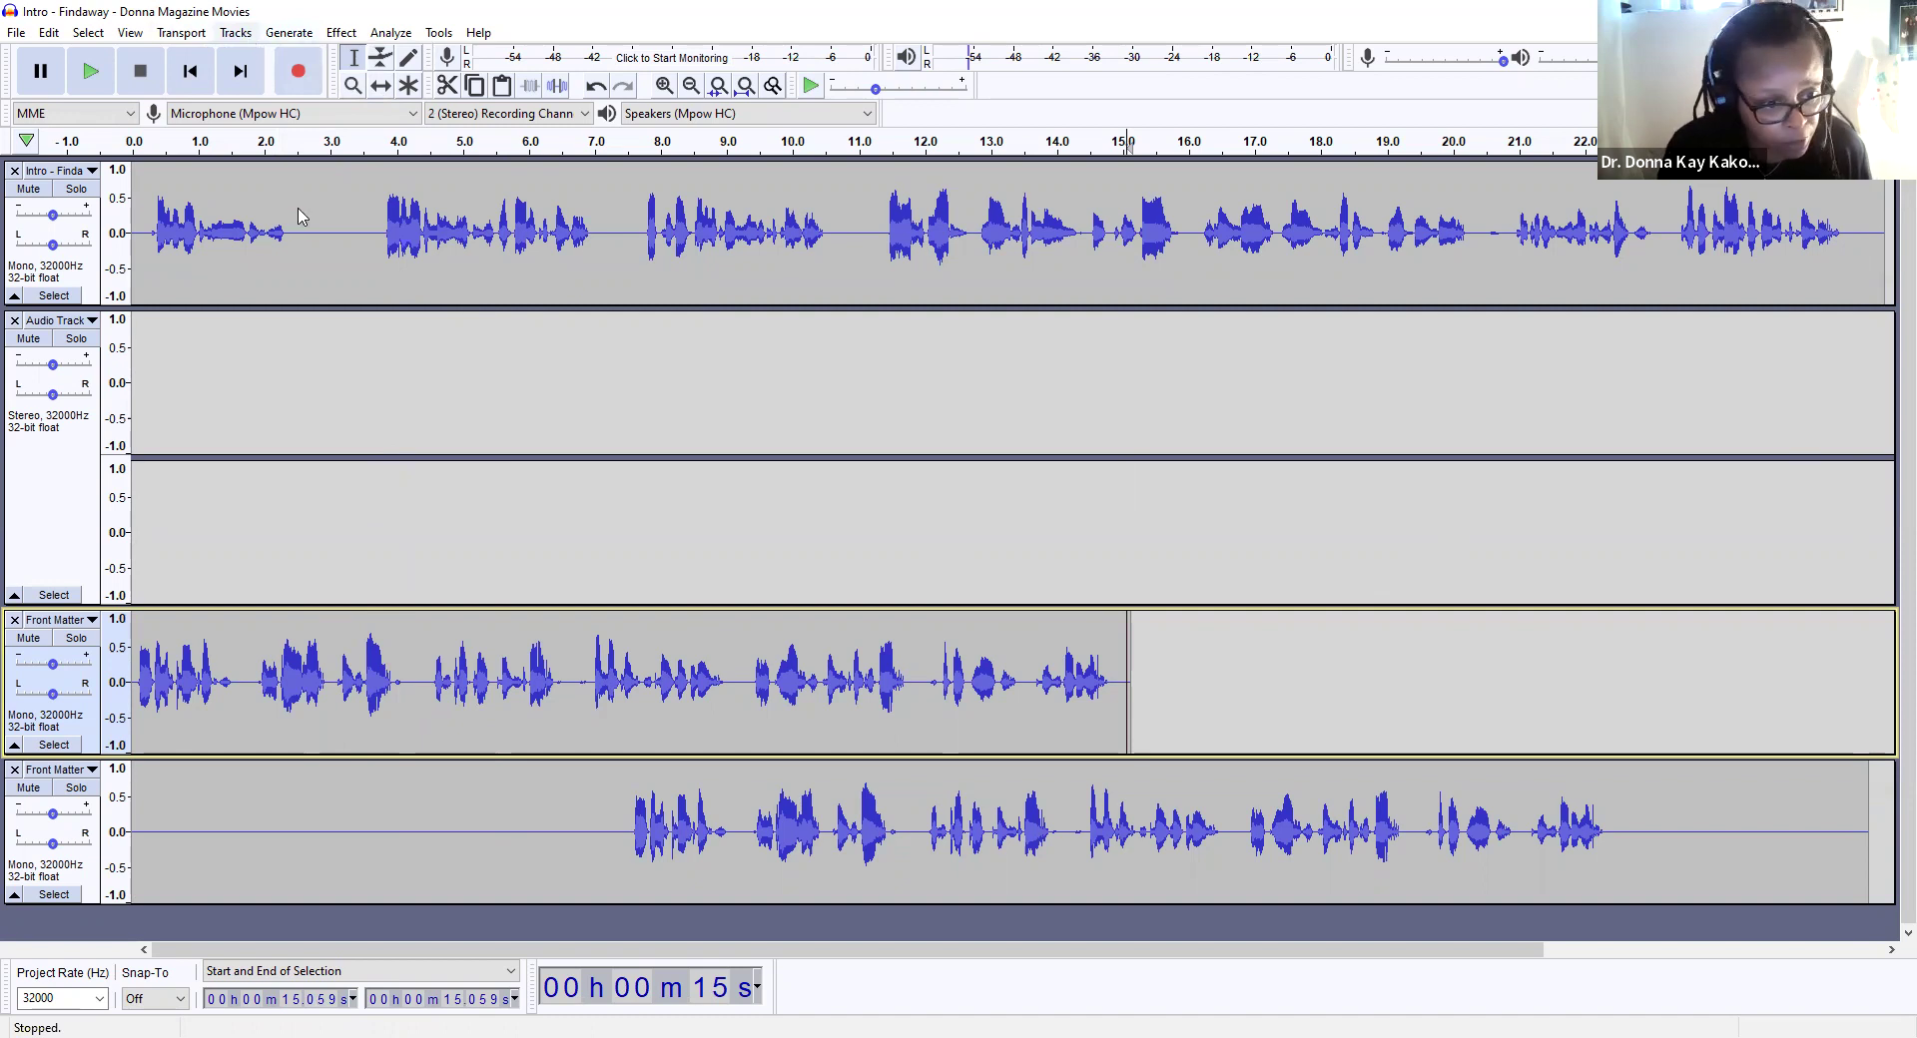
key(alt+t)
mouse_move(339, 219)
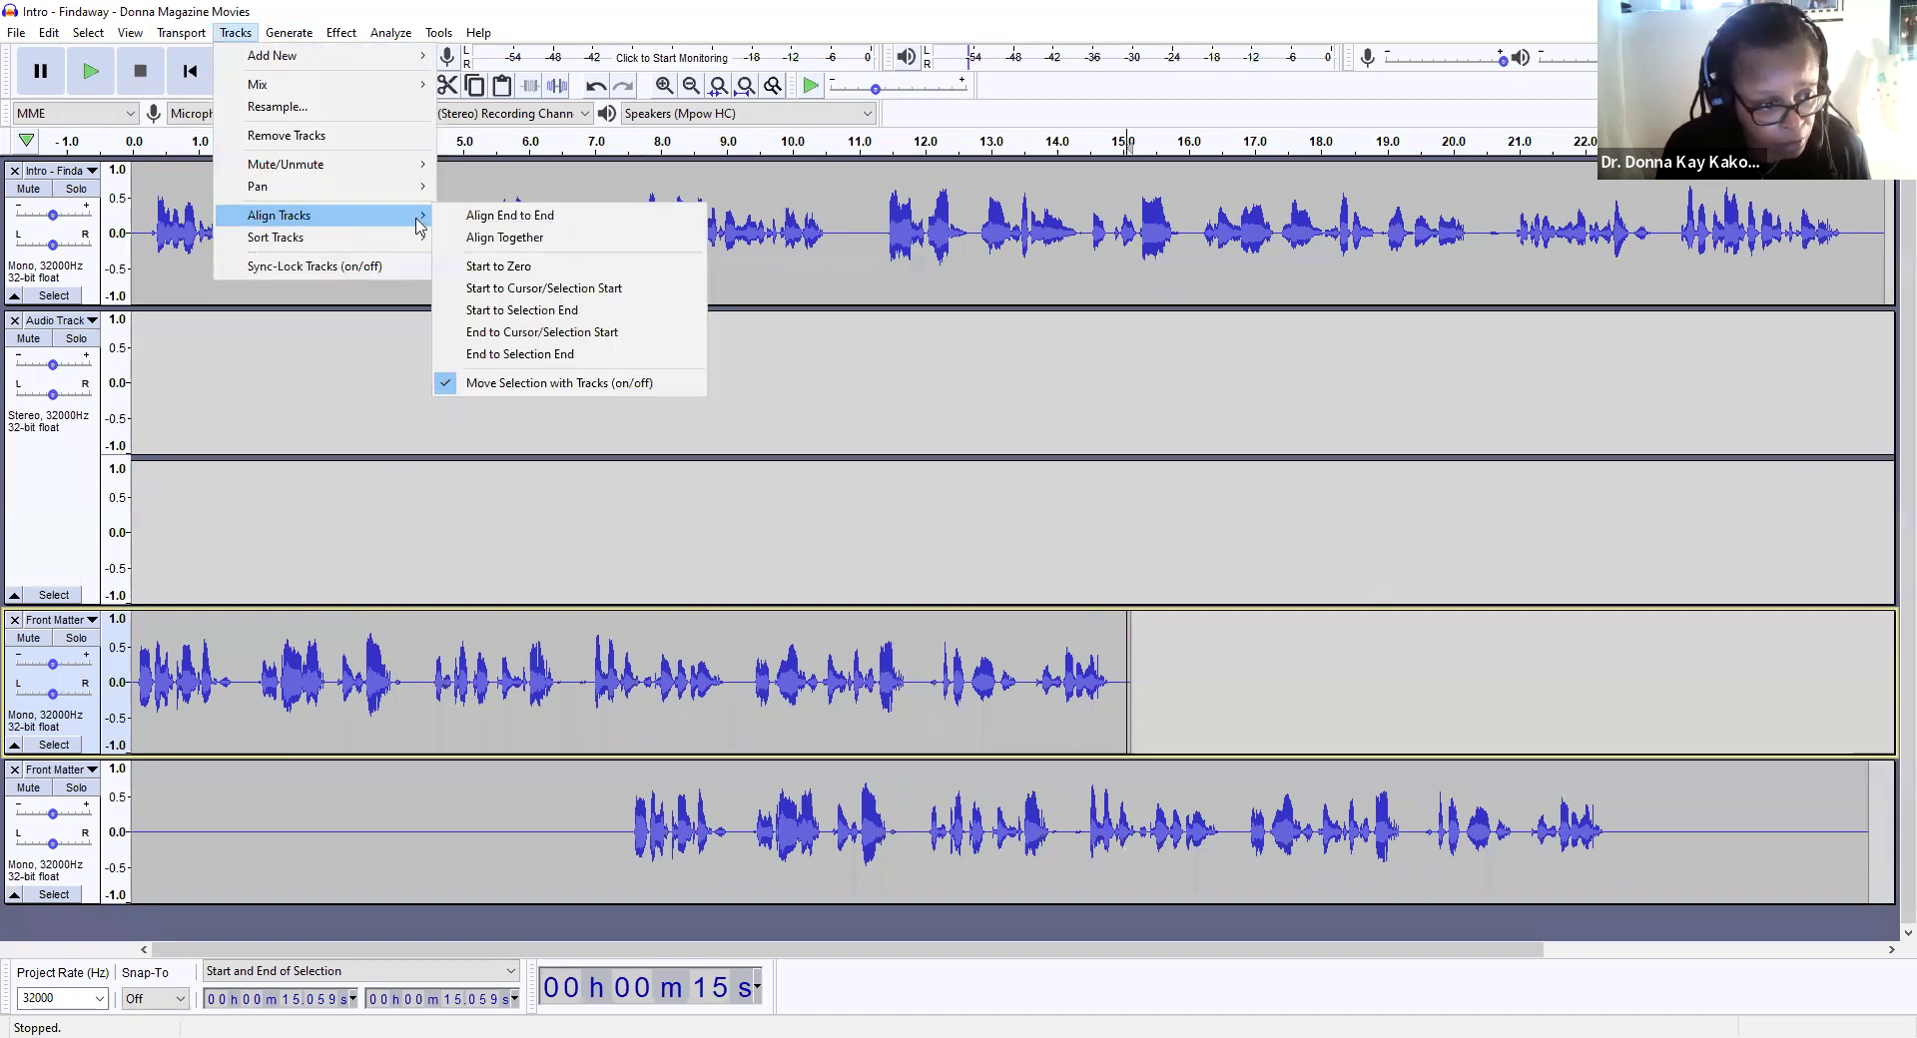
click(516, 289)
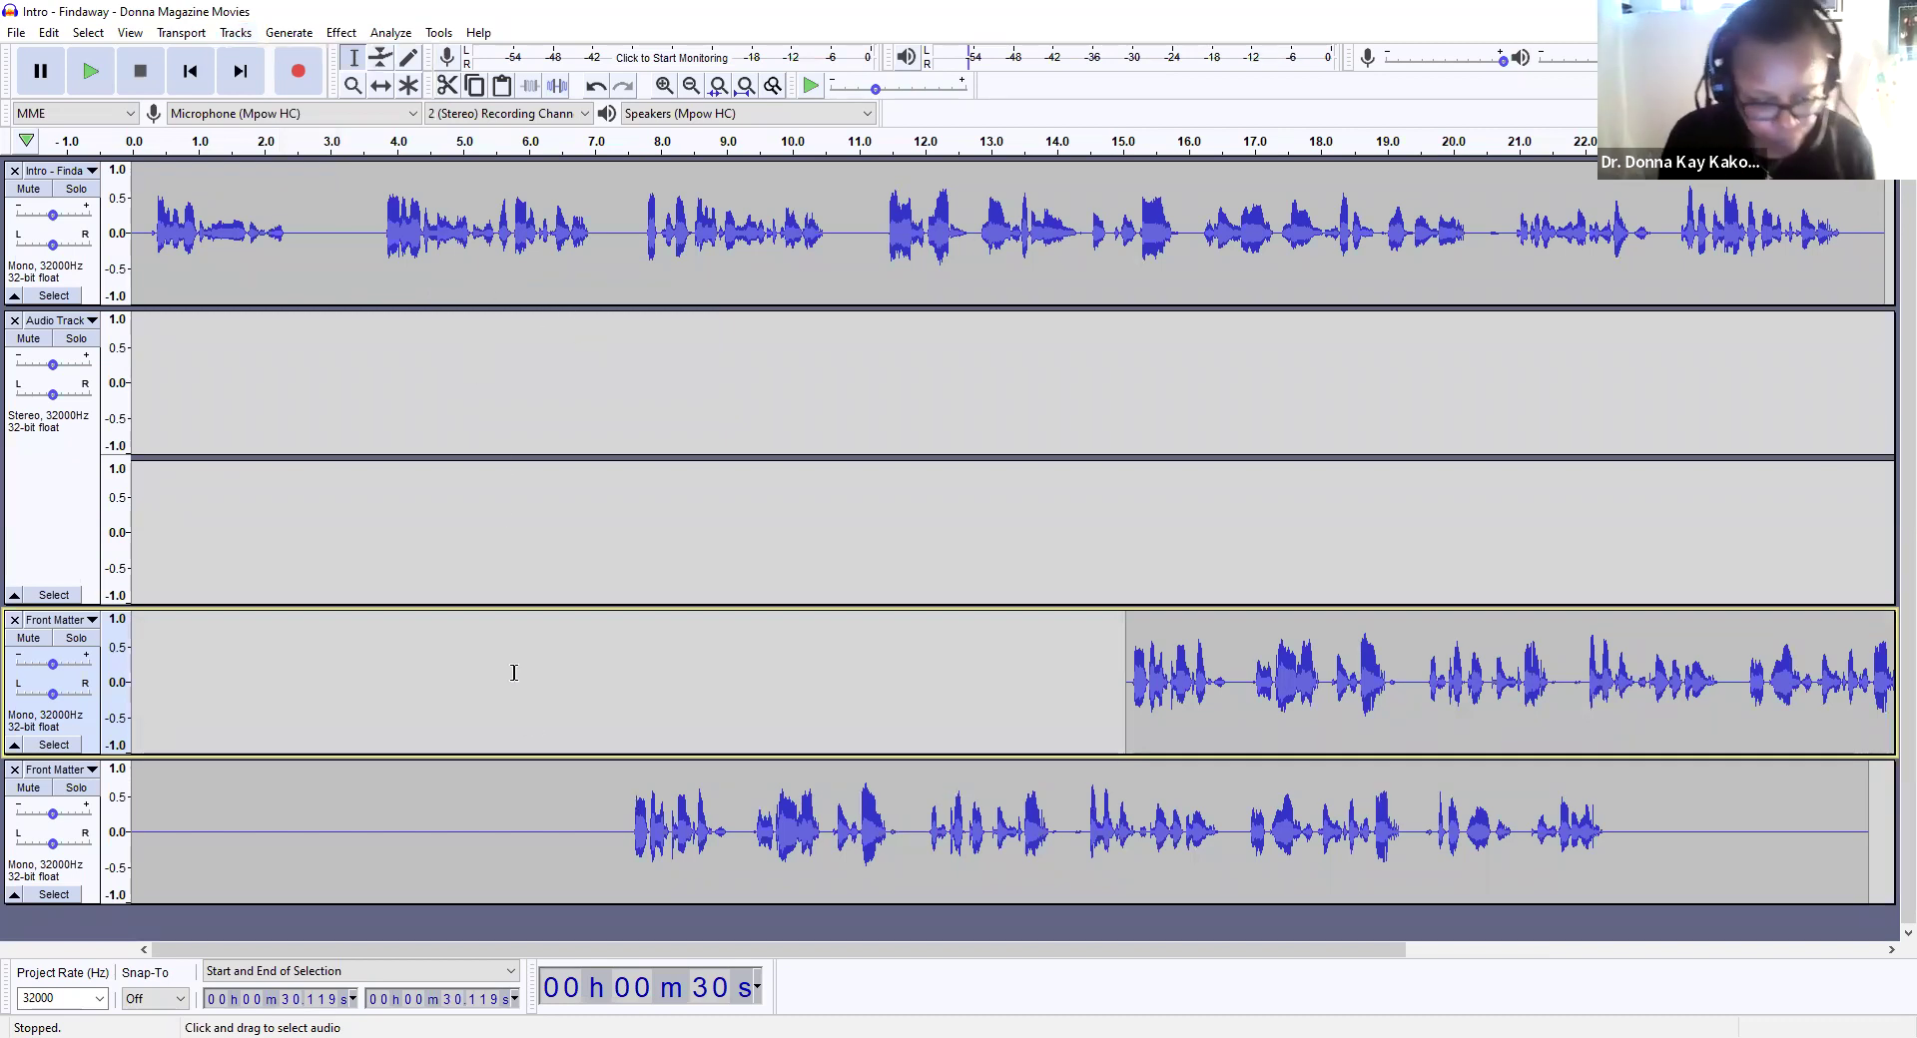
Step: Select the untrimmed front matter track below the trimmed one and remove it from the project
click(714, 829)
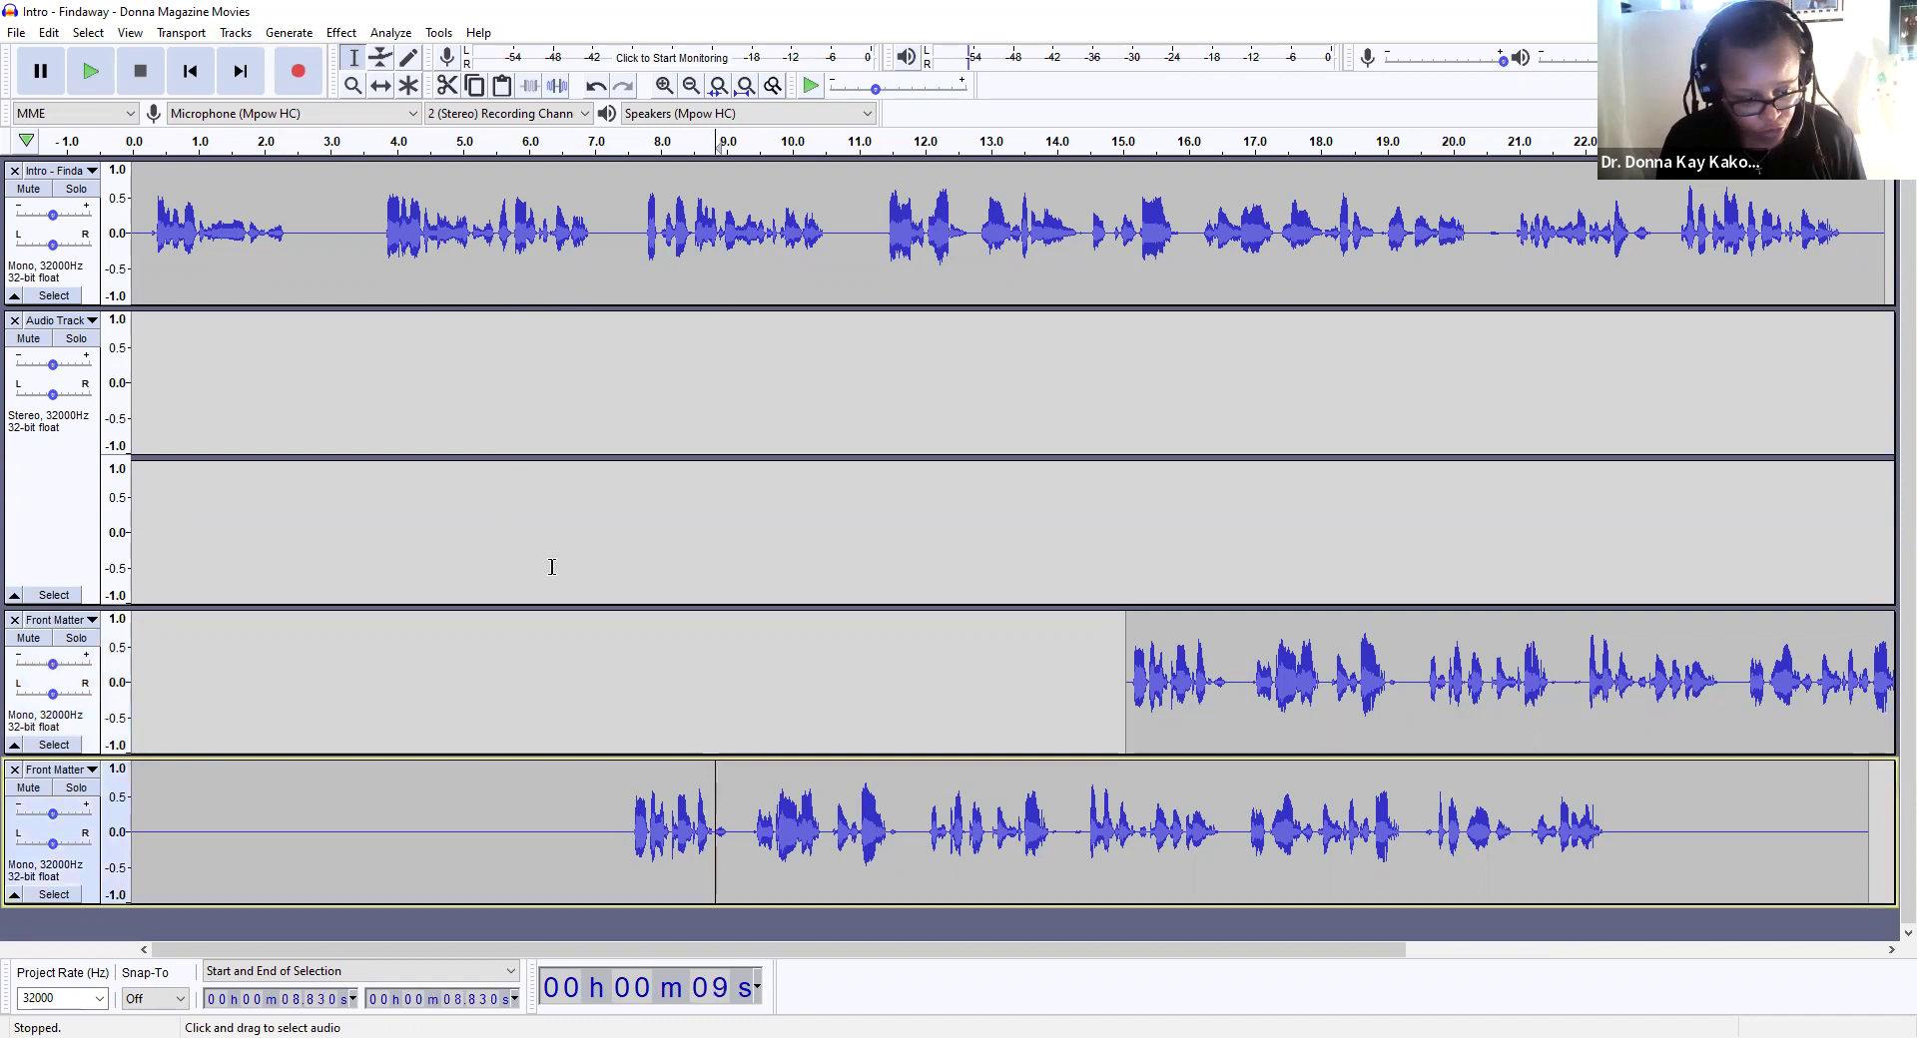
click(242, 33)
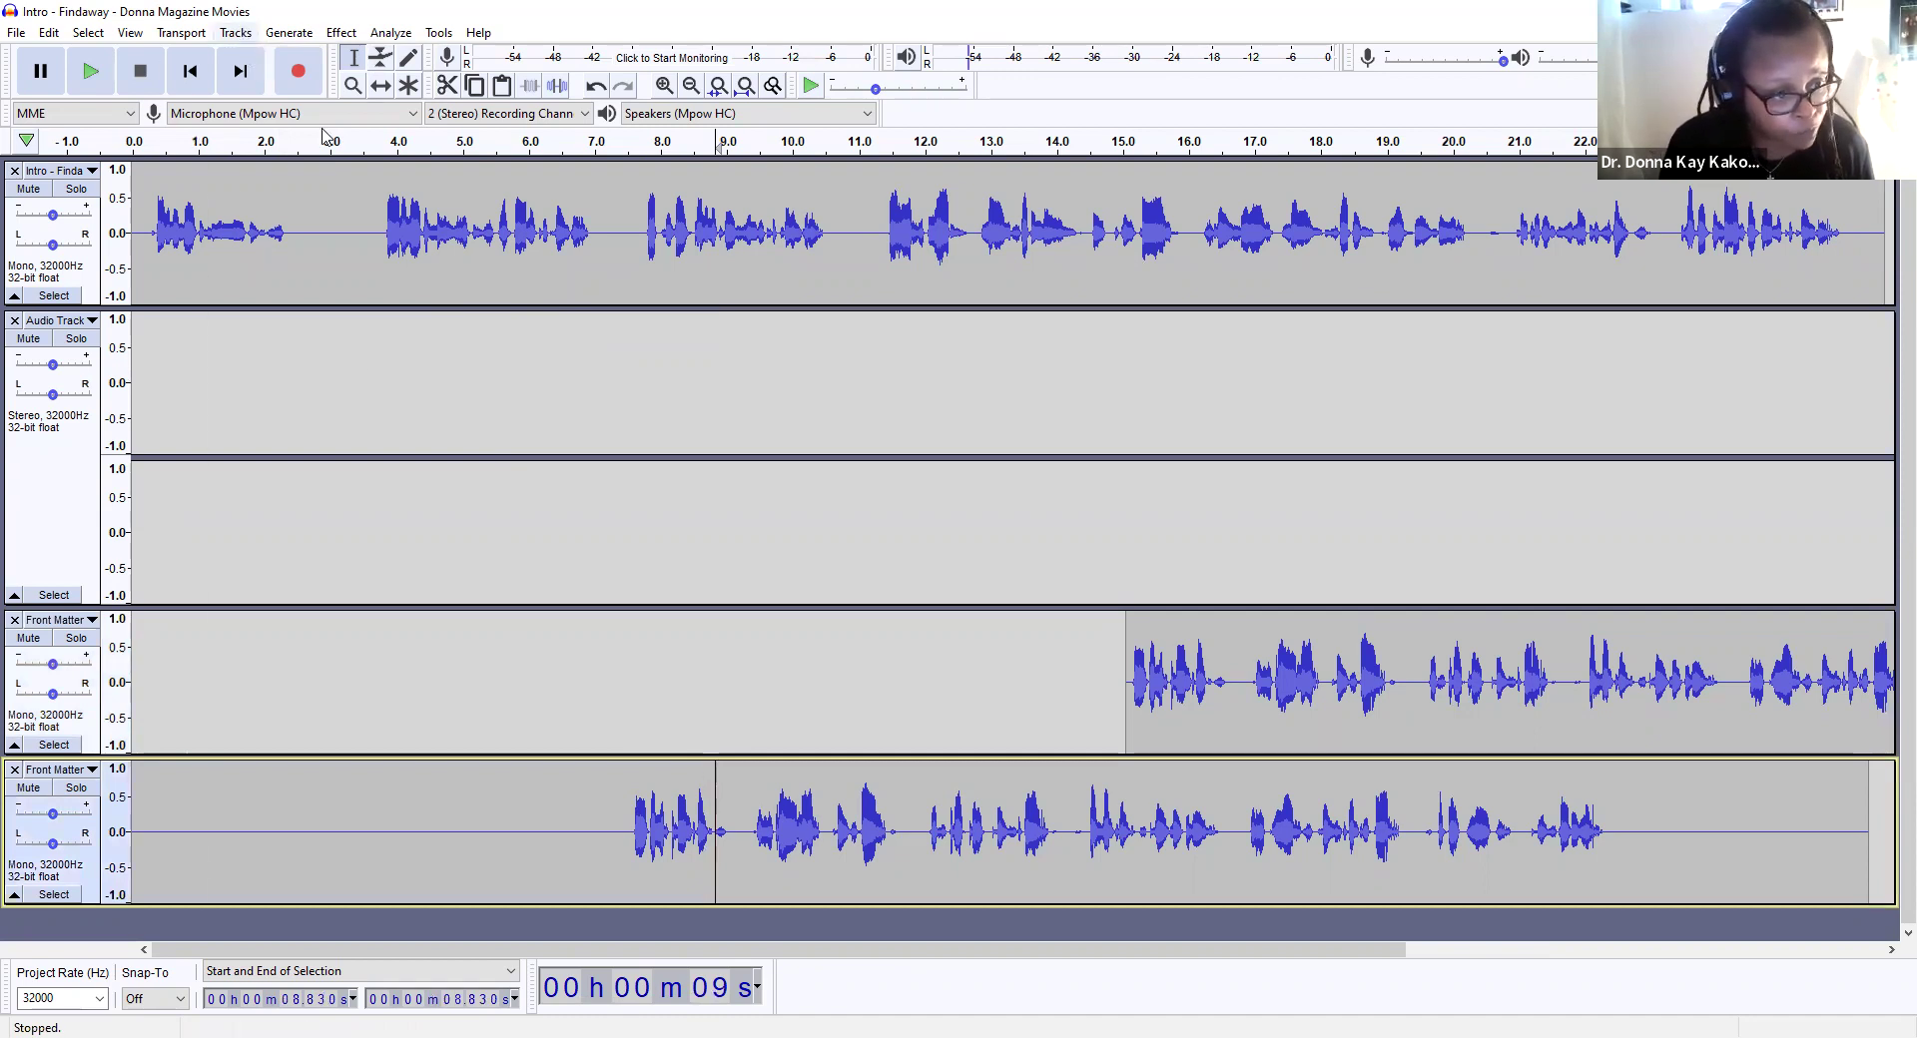
click(323, 128)
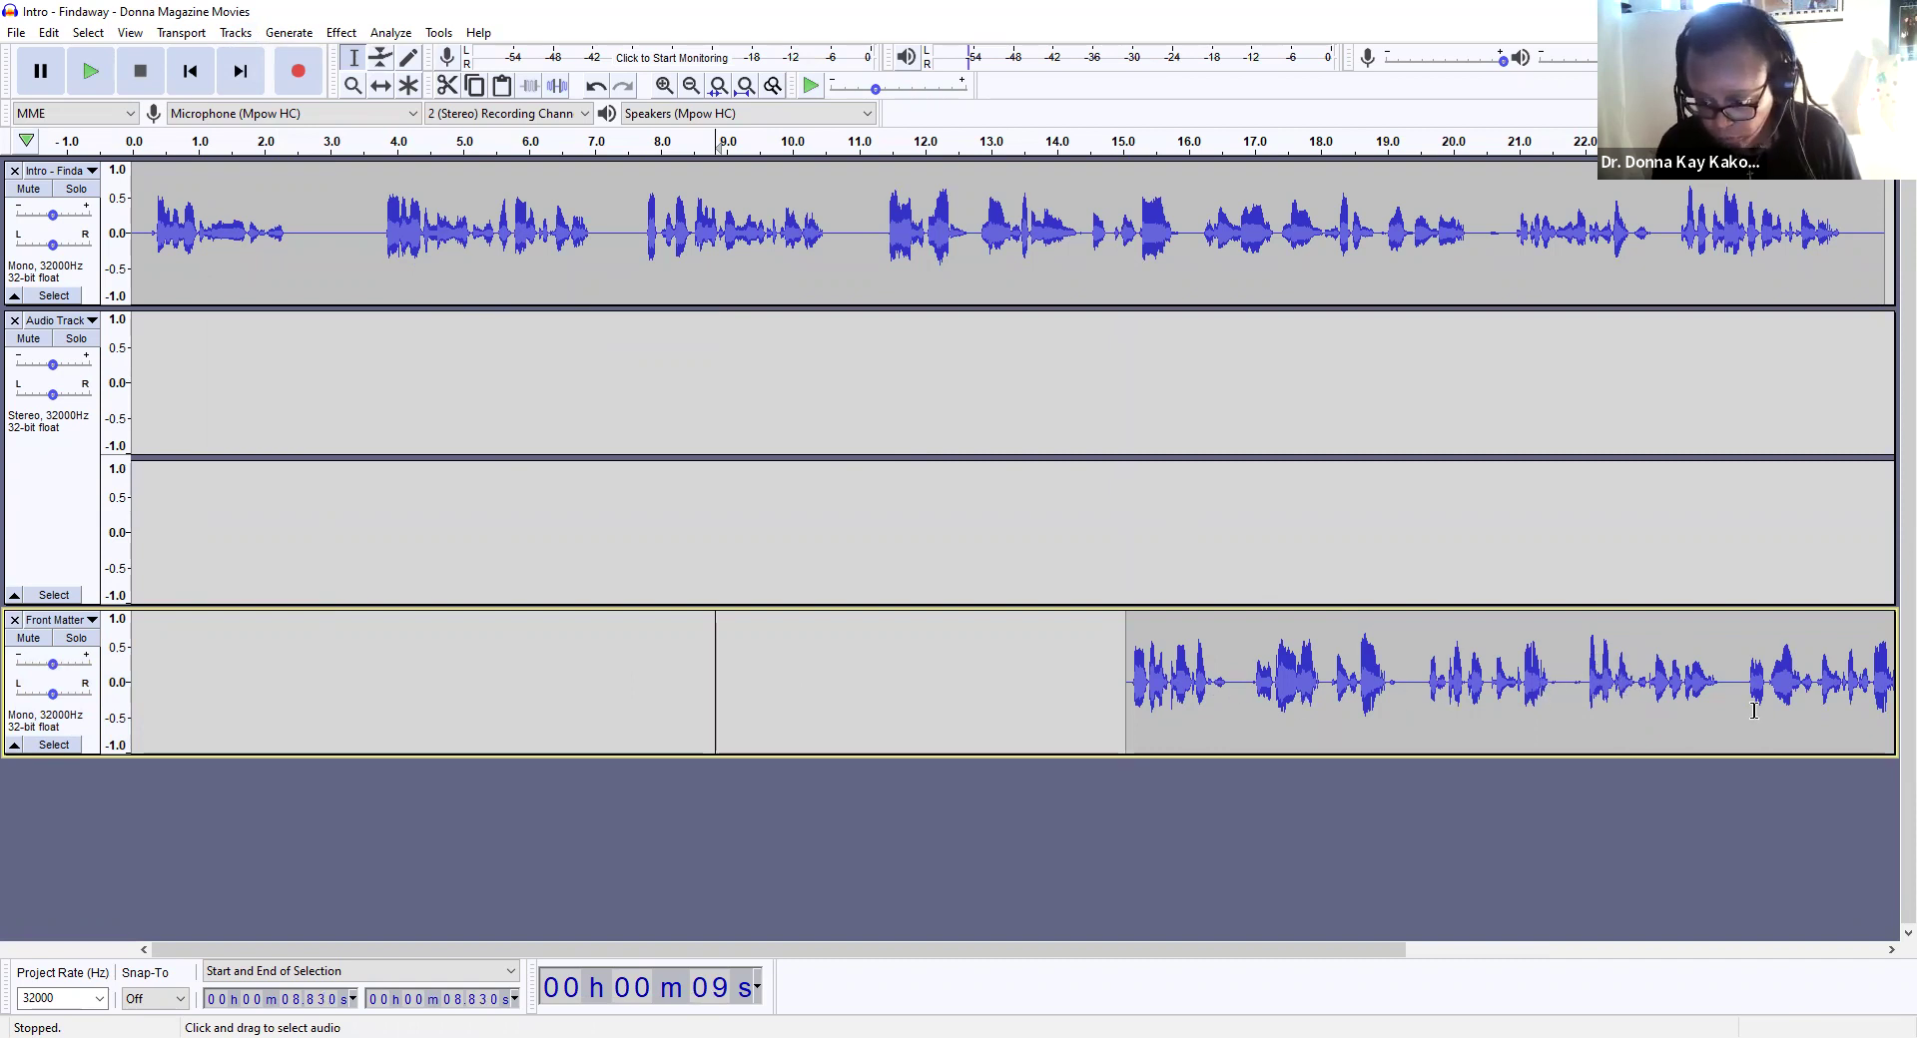
Step: Set the cursor at about 26.66 seconds in the front matter track, try aligning its start to the cursor, and undo the alignment
click(1888, 708)
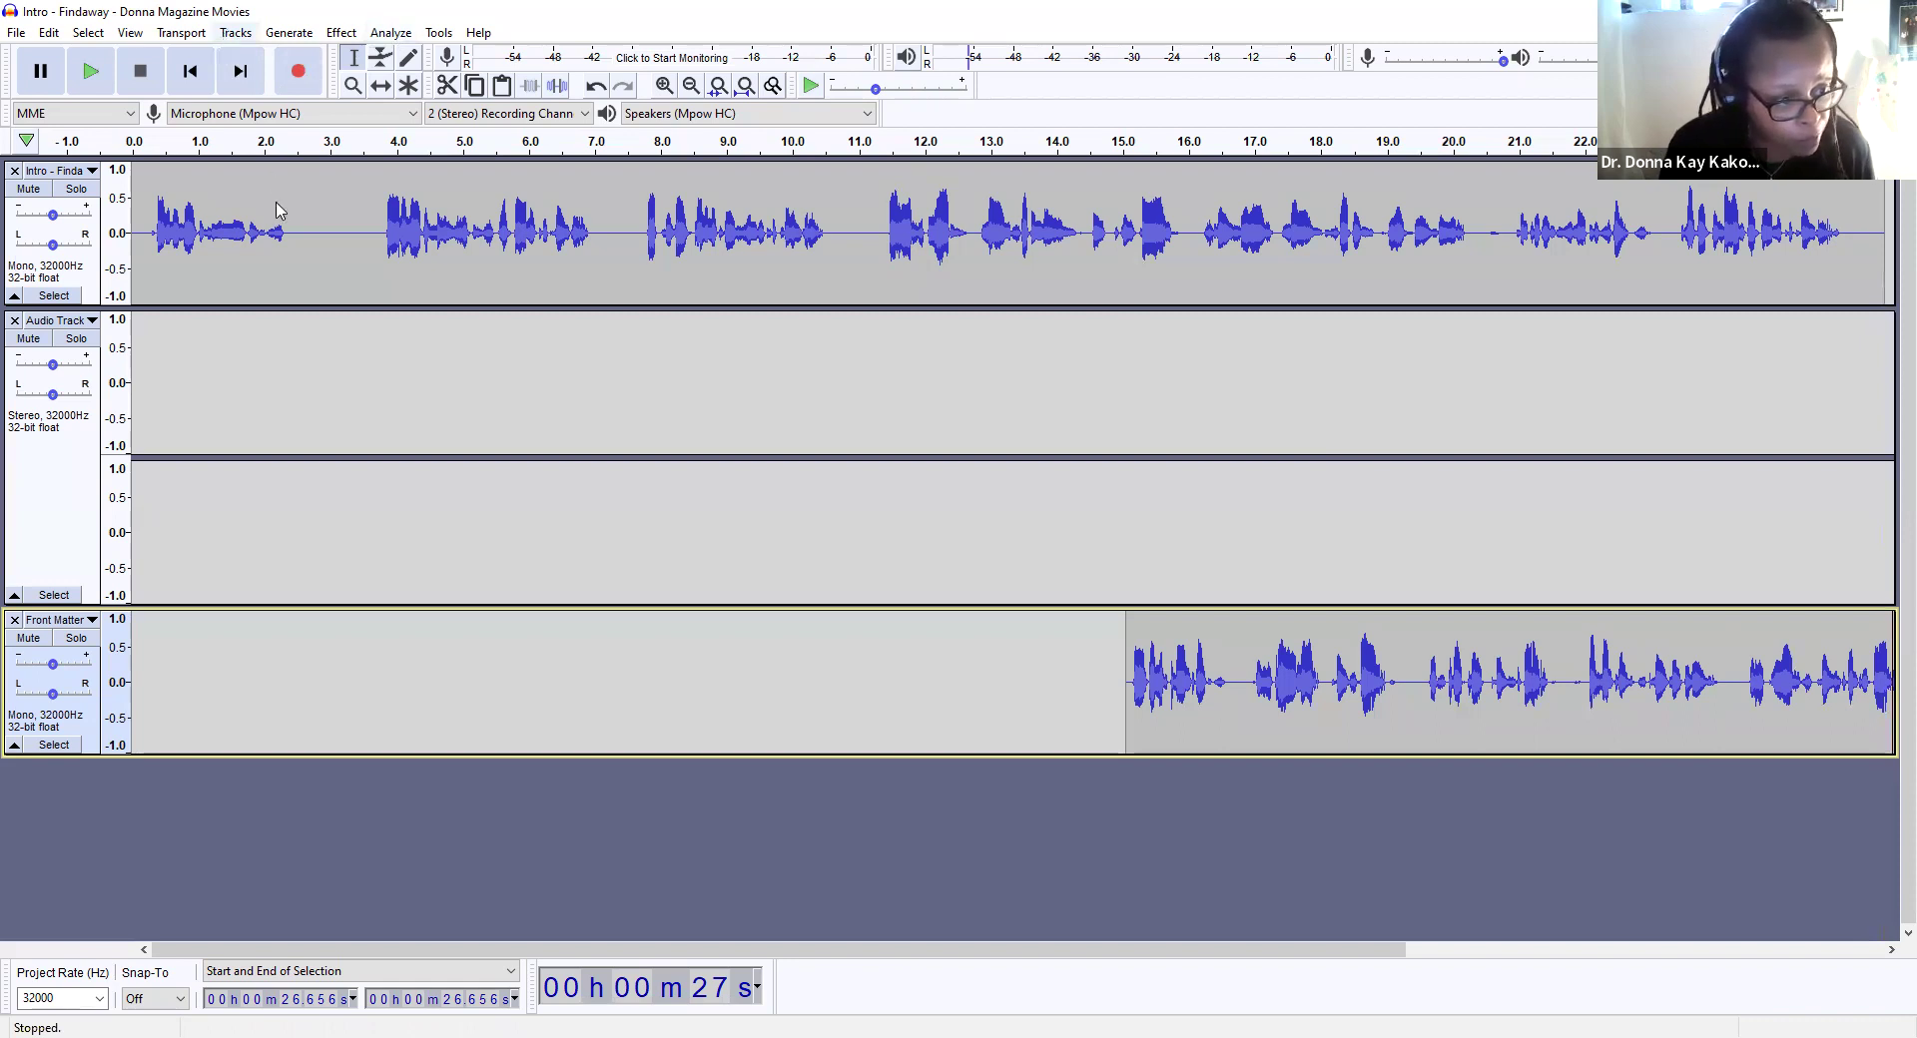
click(236, 32)
mouse_move(420, 216)
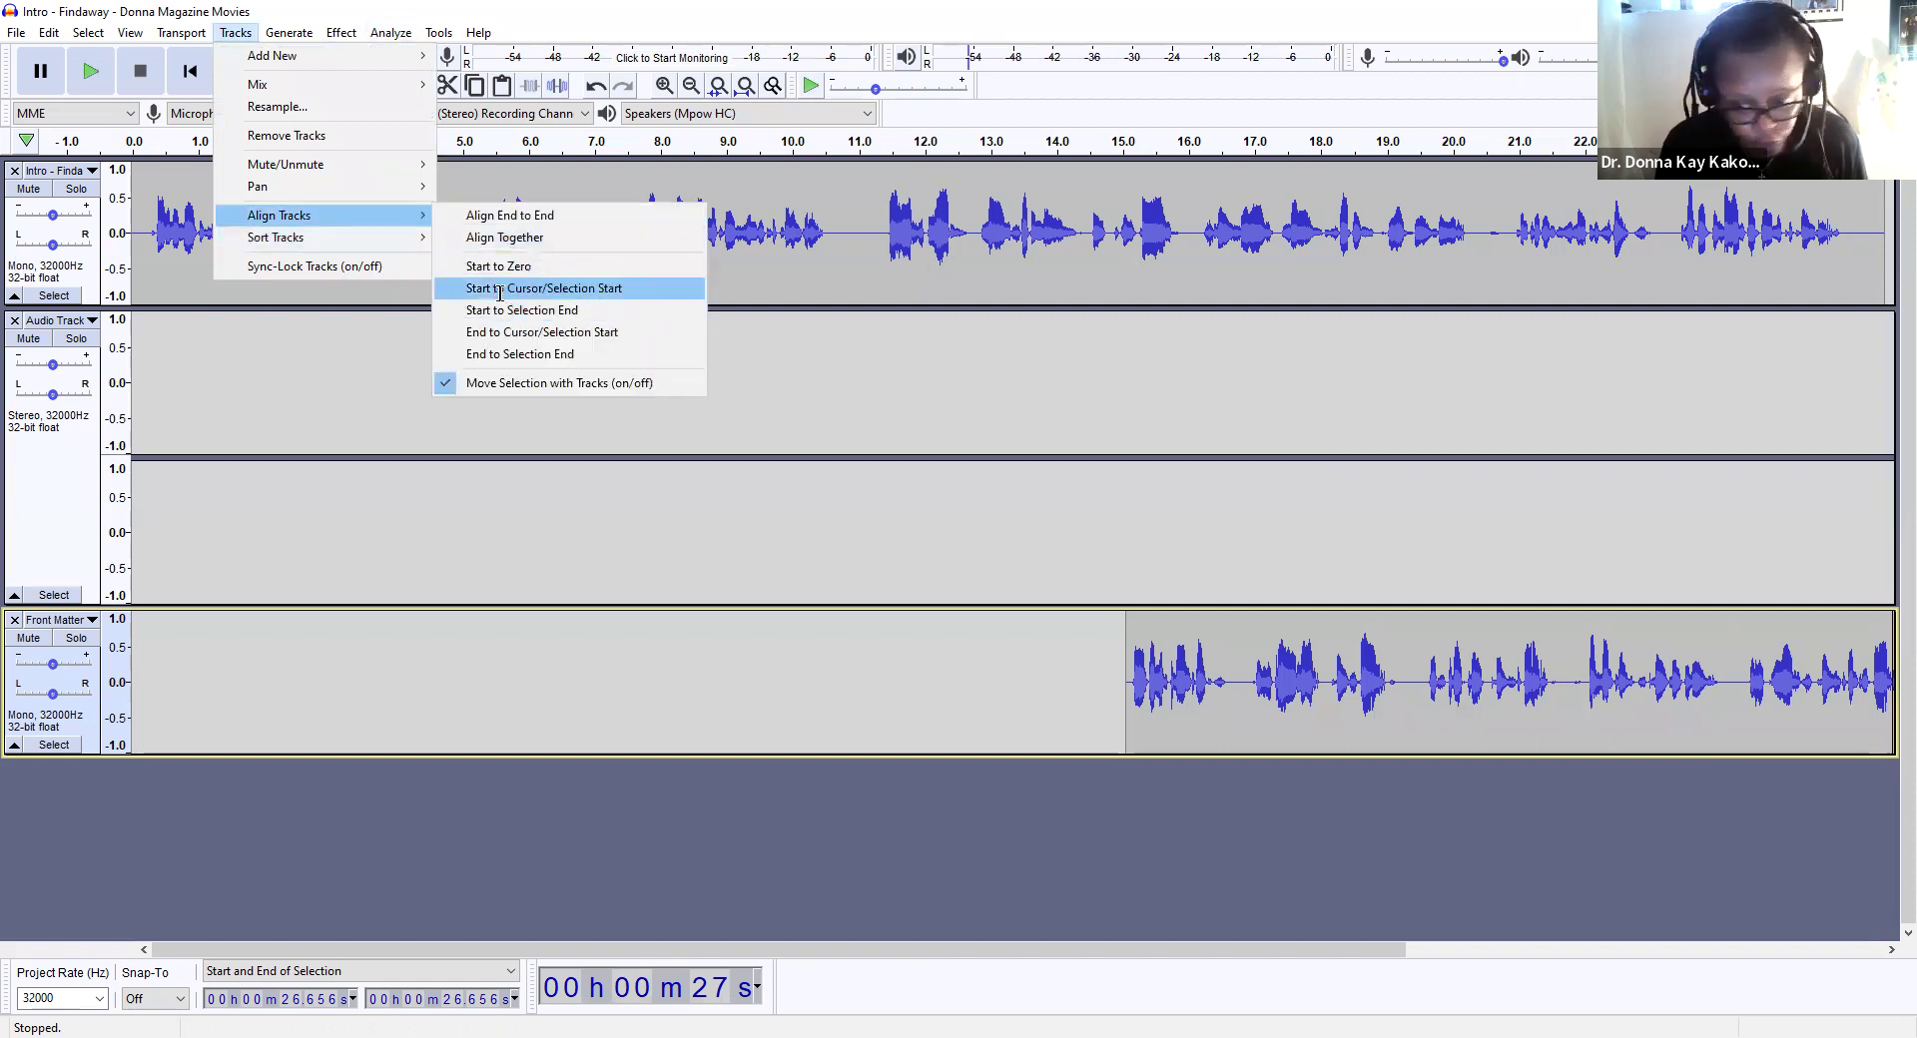
click(500, 291)
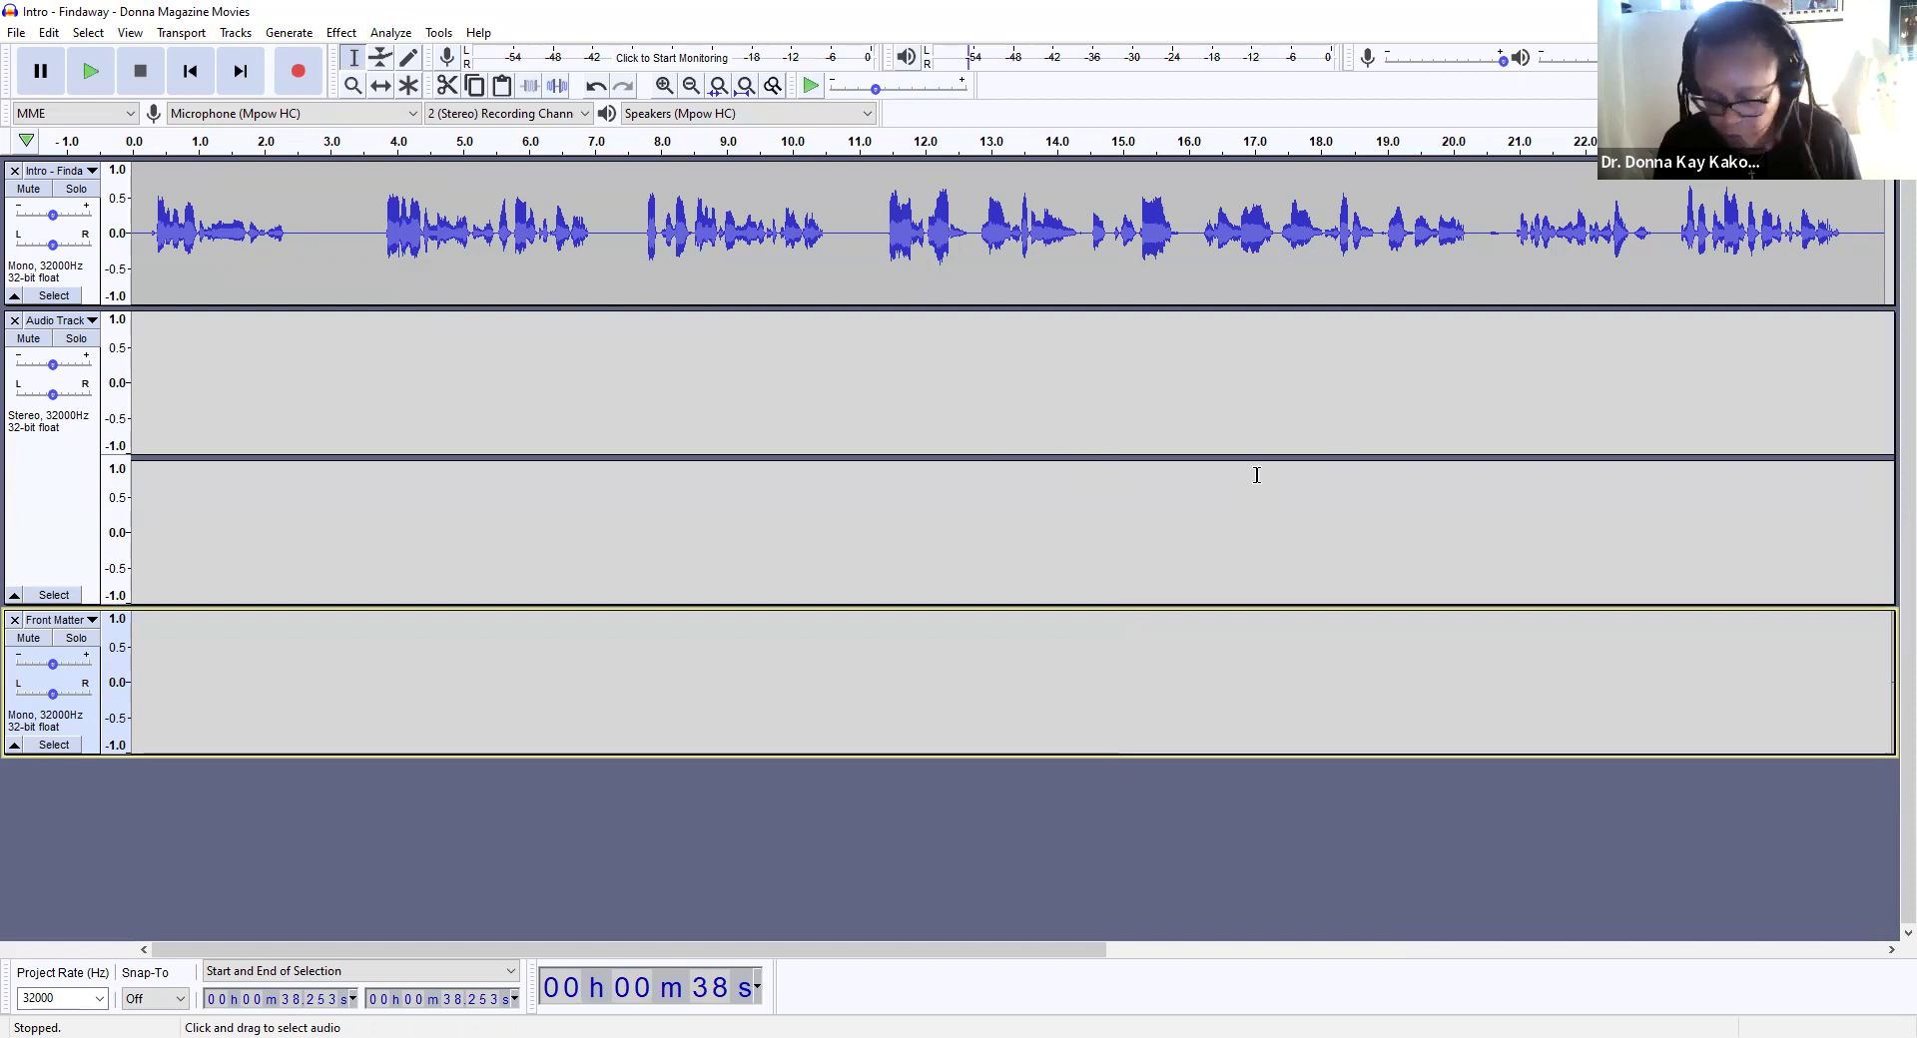
key(ctrl+z)
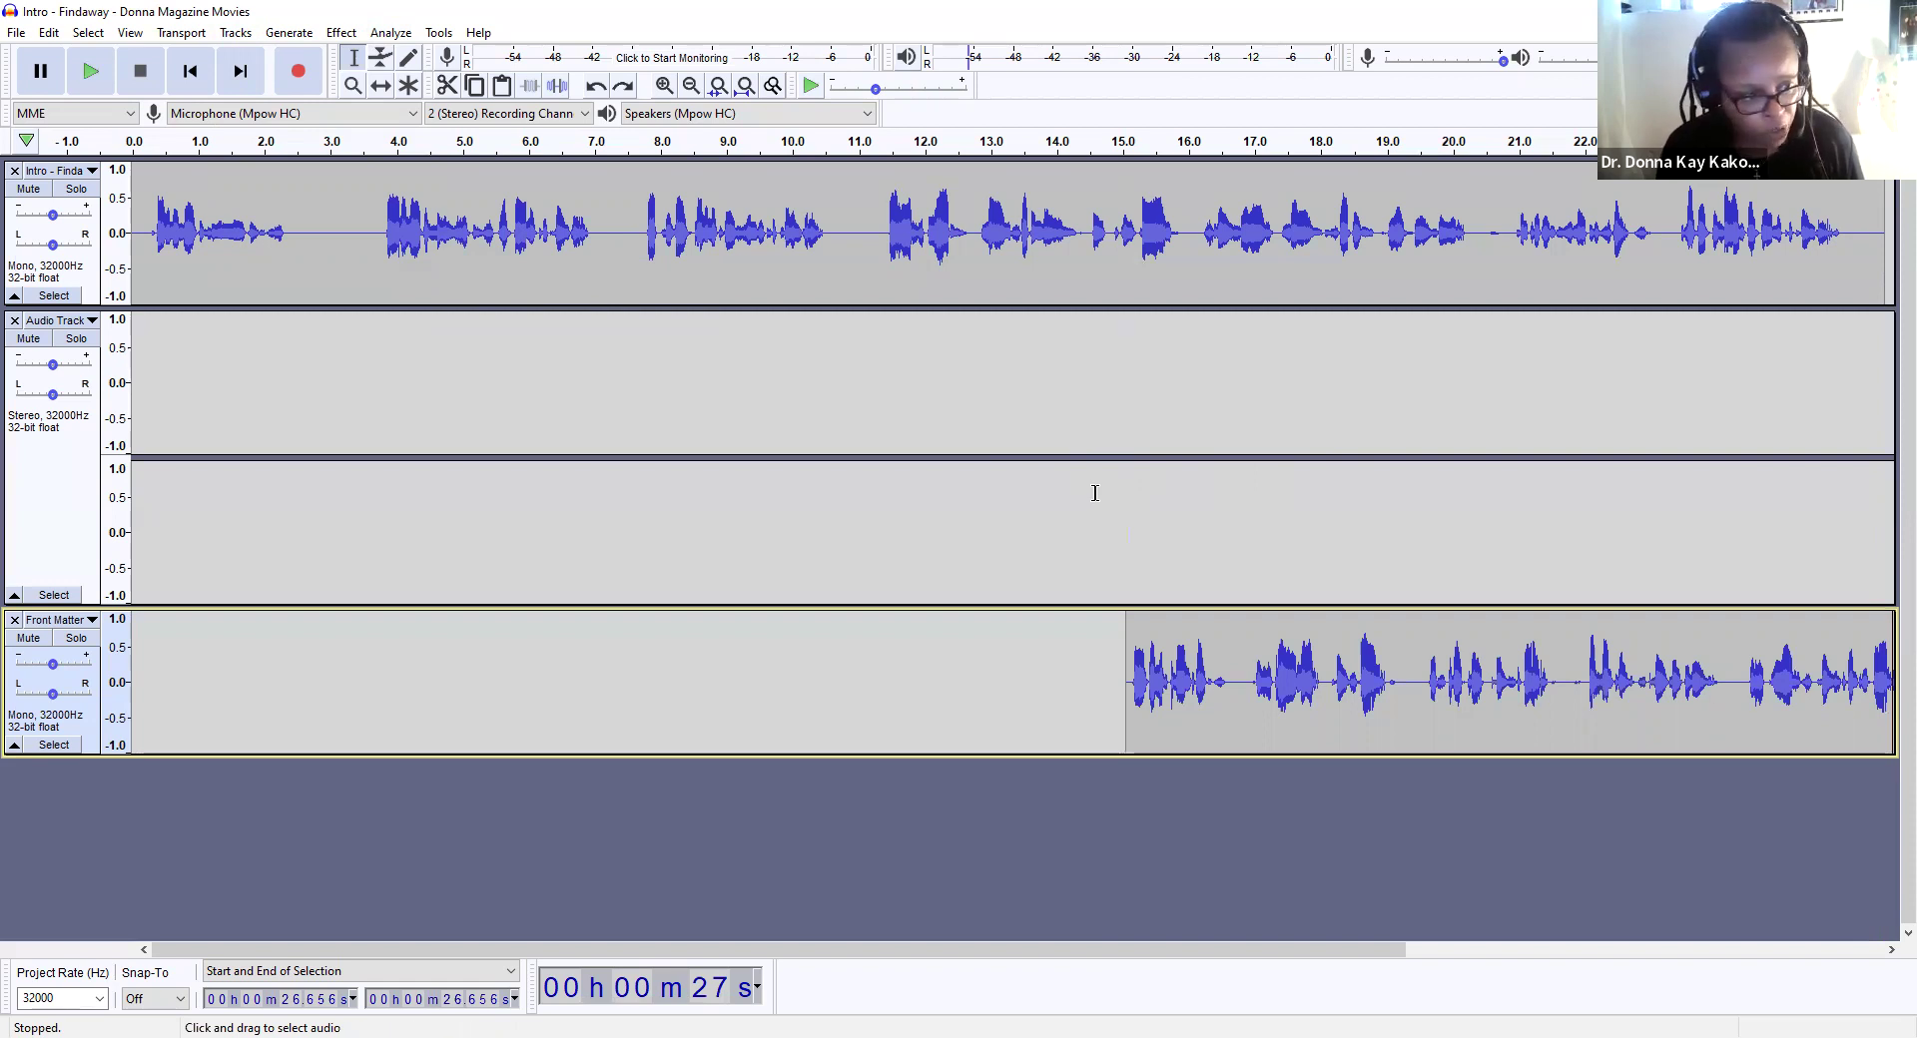
Step: Select the front matter clip and the empty stereo track's matching span from about 15.06 to 30.18 seconds, and delete the selection
click(1175, 654)
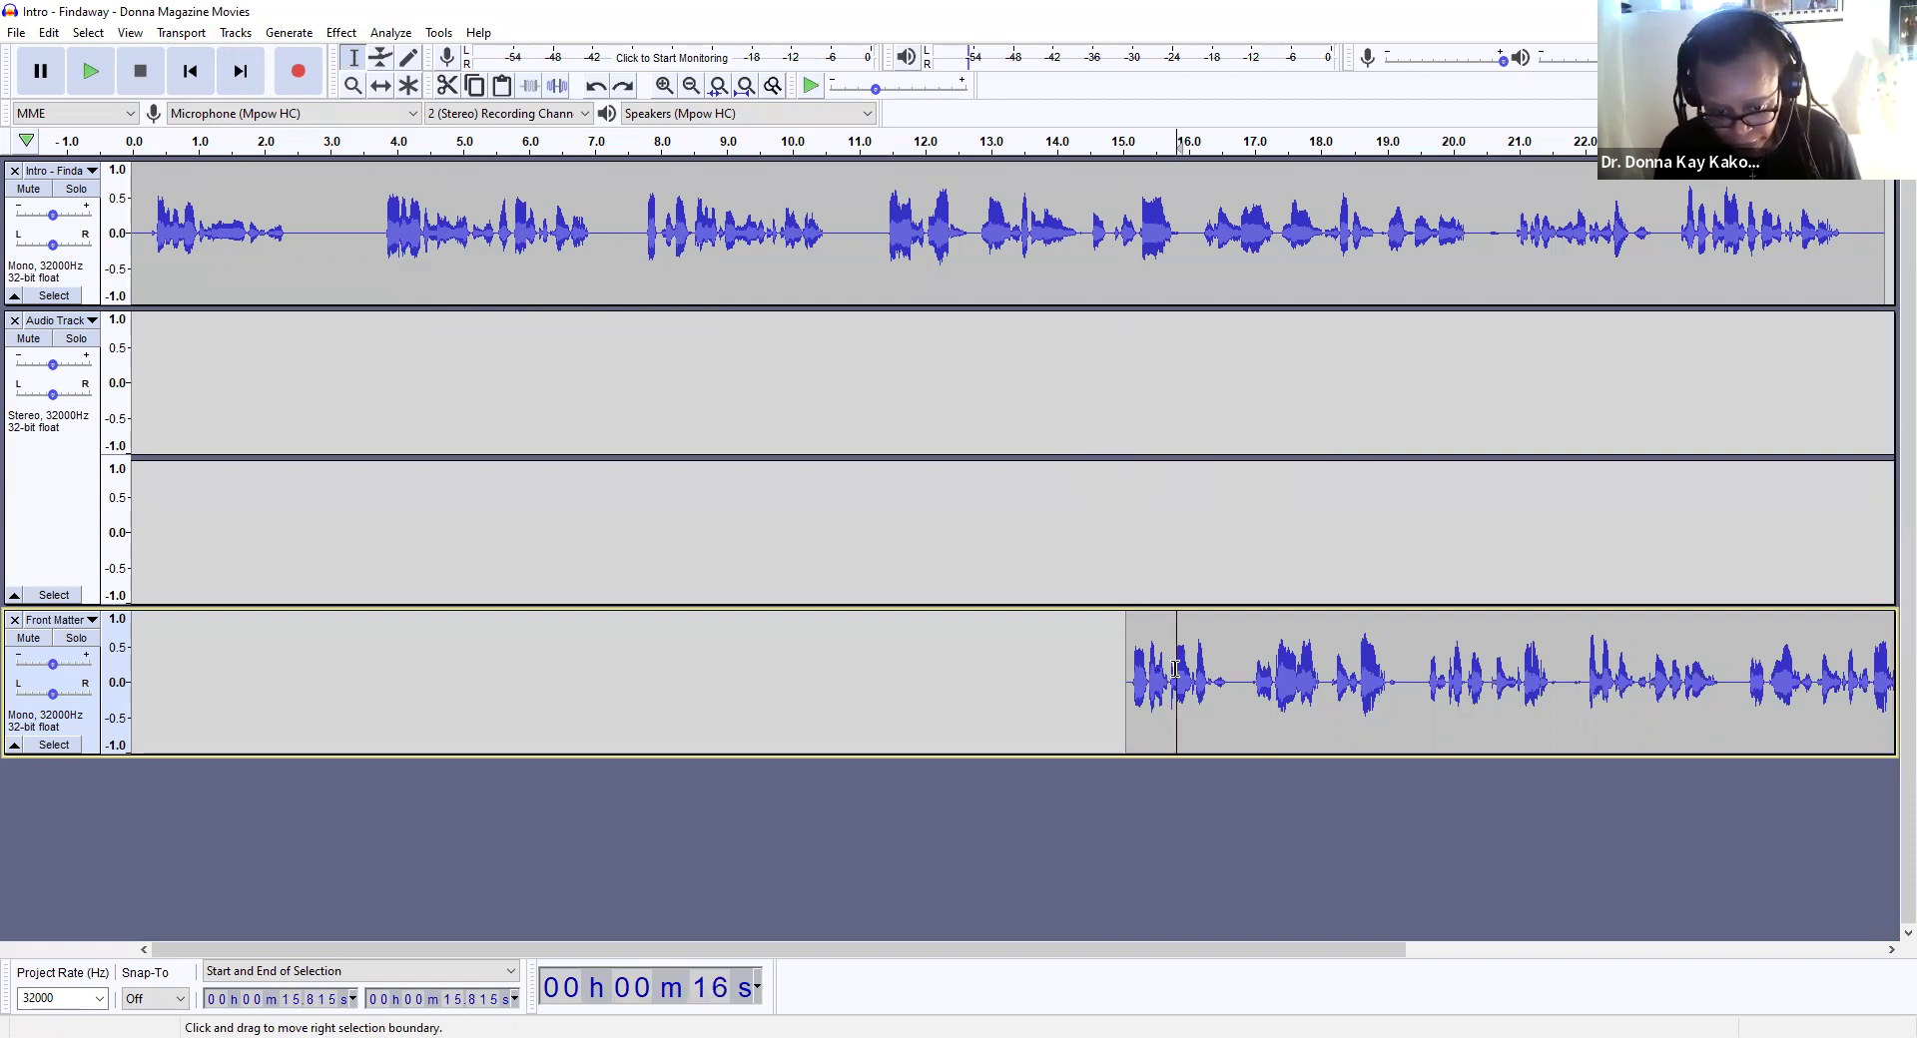
click(1127, 682)
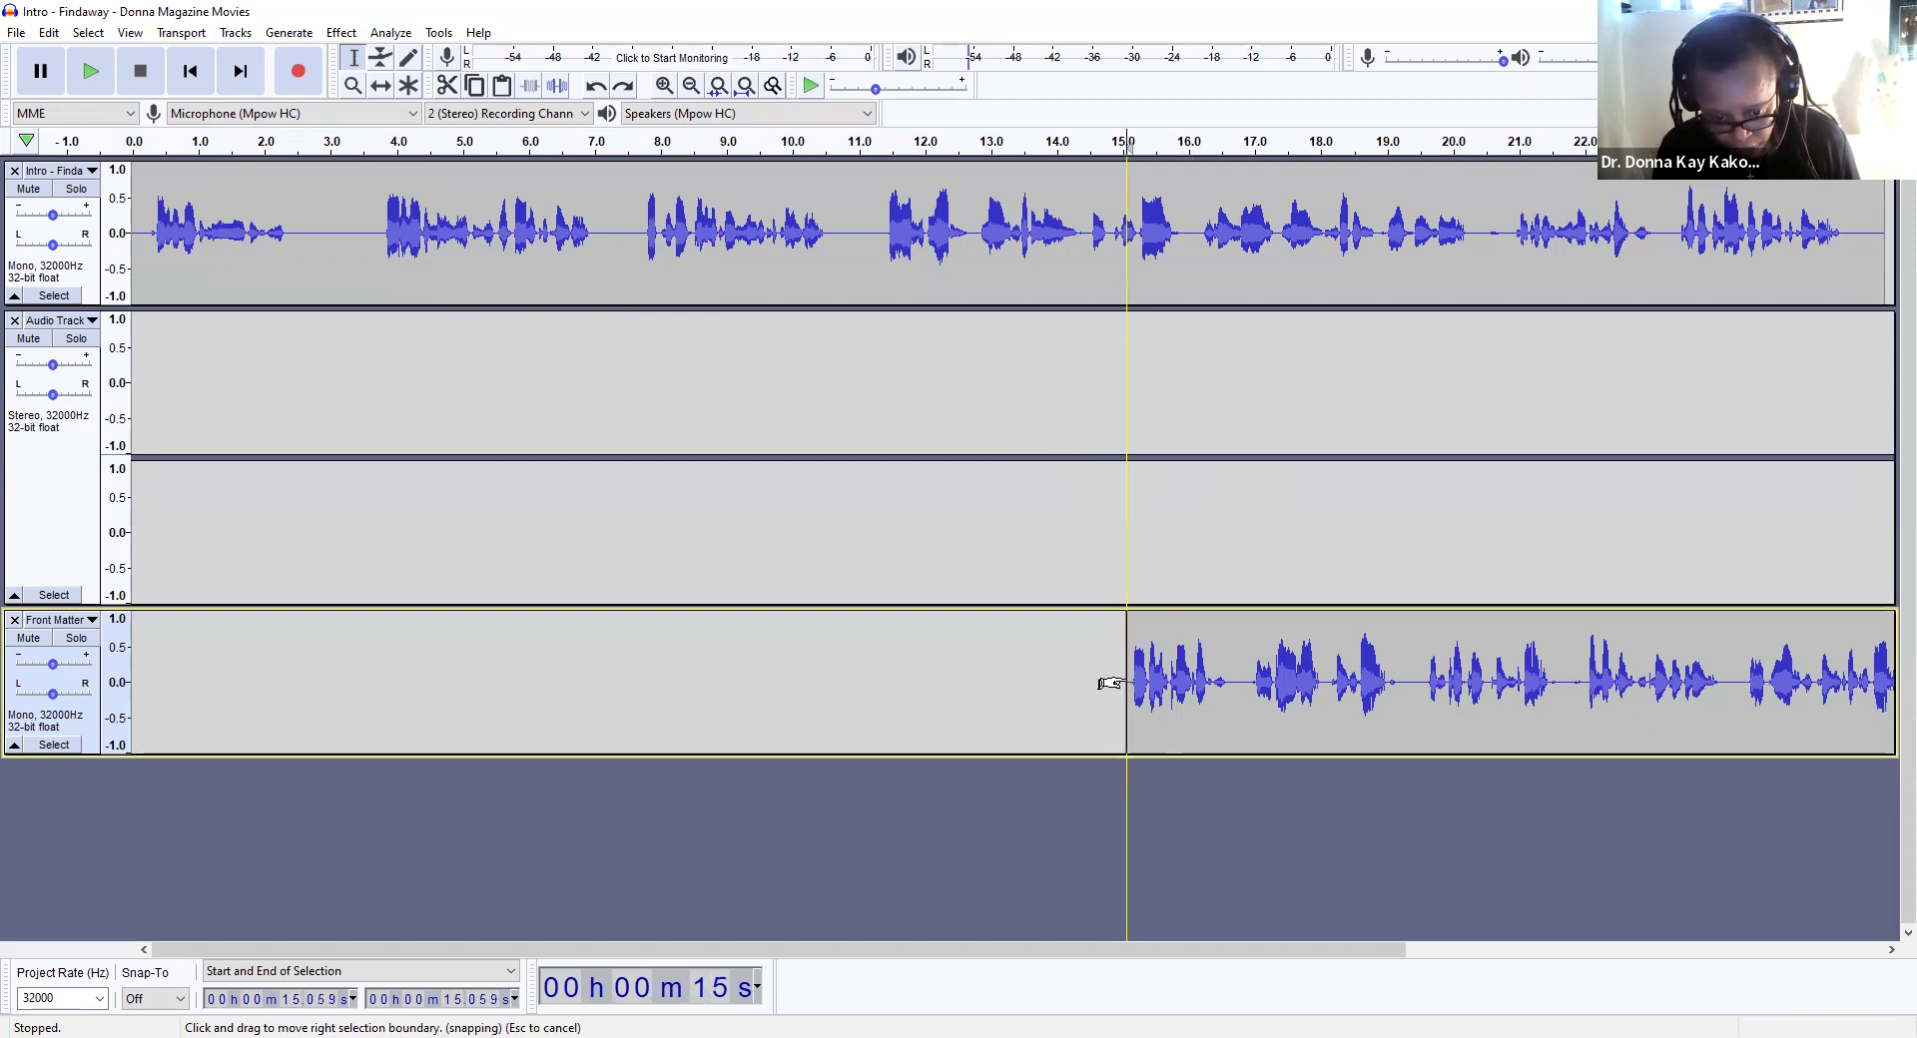
mouse_move(1124, 682)
mouse_down()
mouse_move(1146, 684)
mouse_move(1108, 679)
mouse_up()
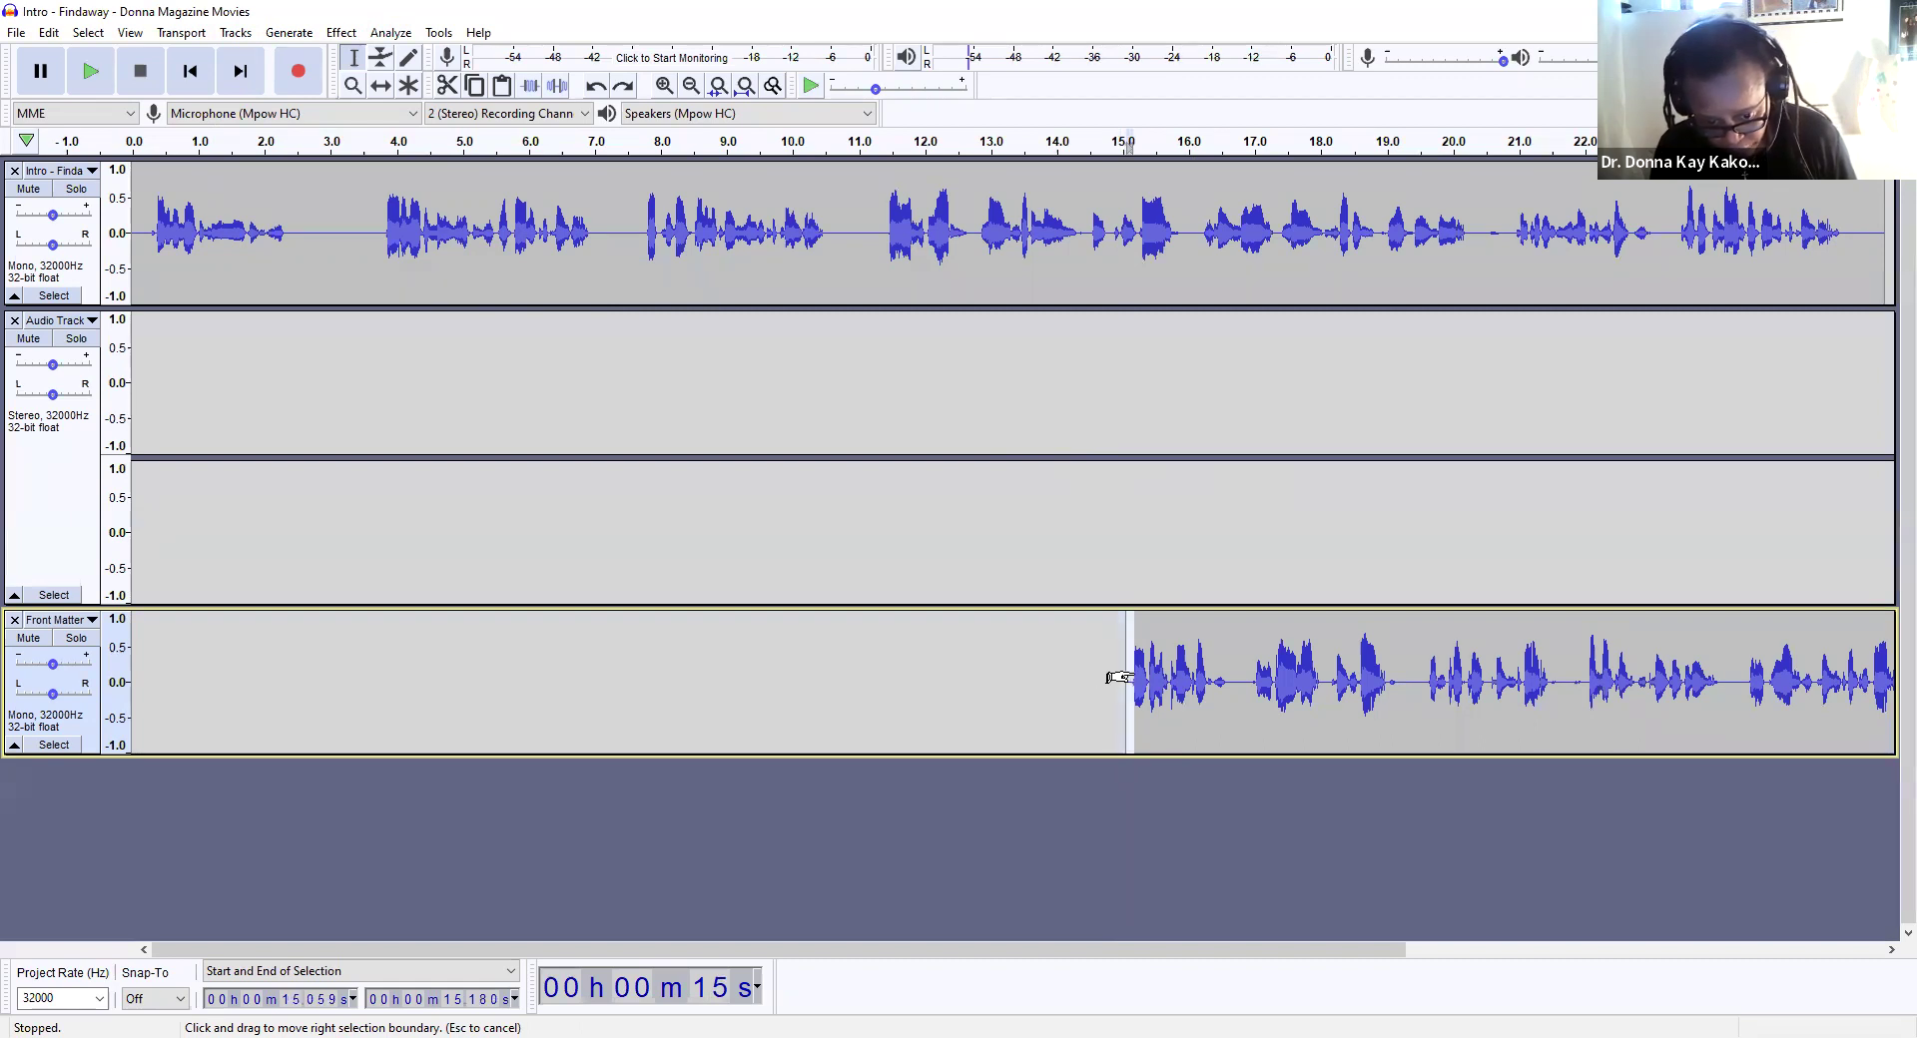
click(1168, 689)
drag(1126, 686, 1615, 642)
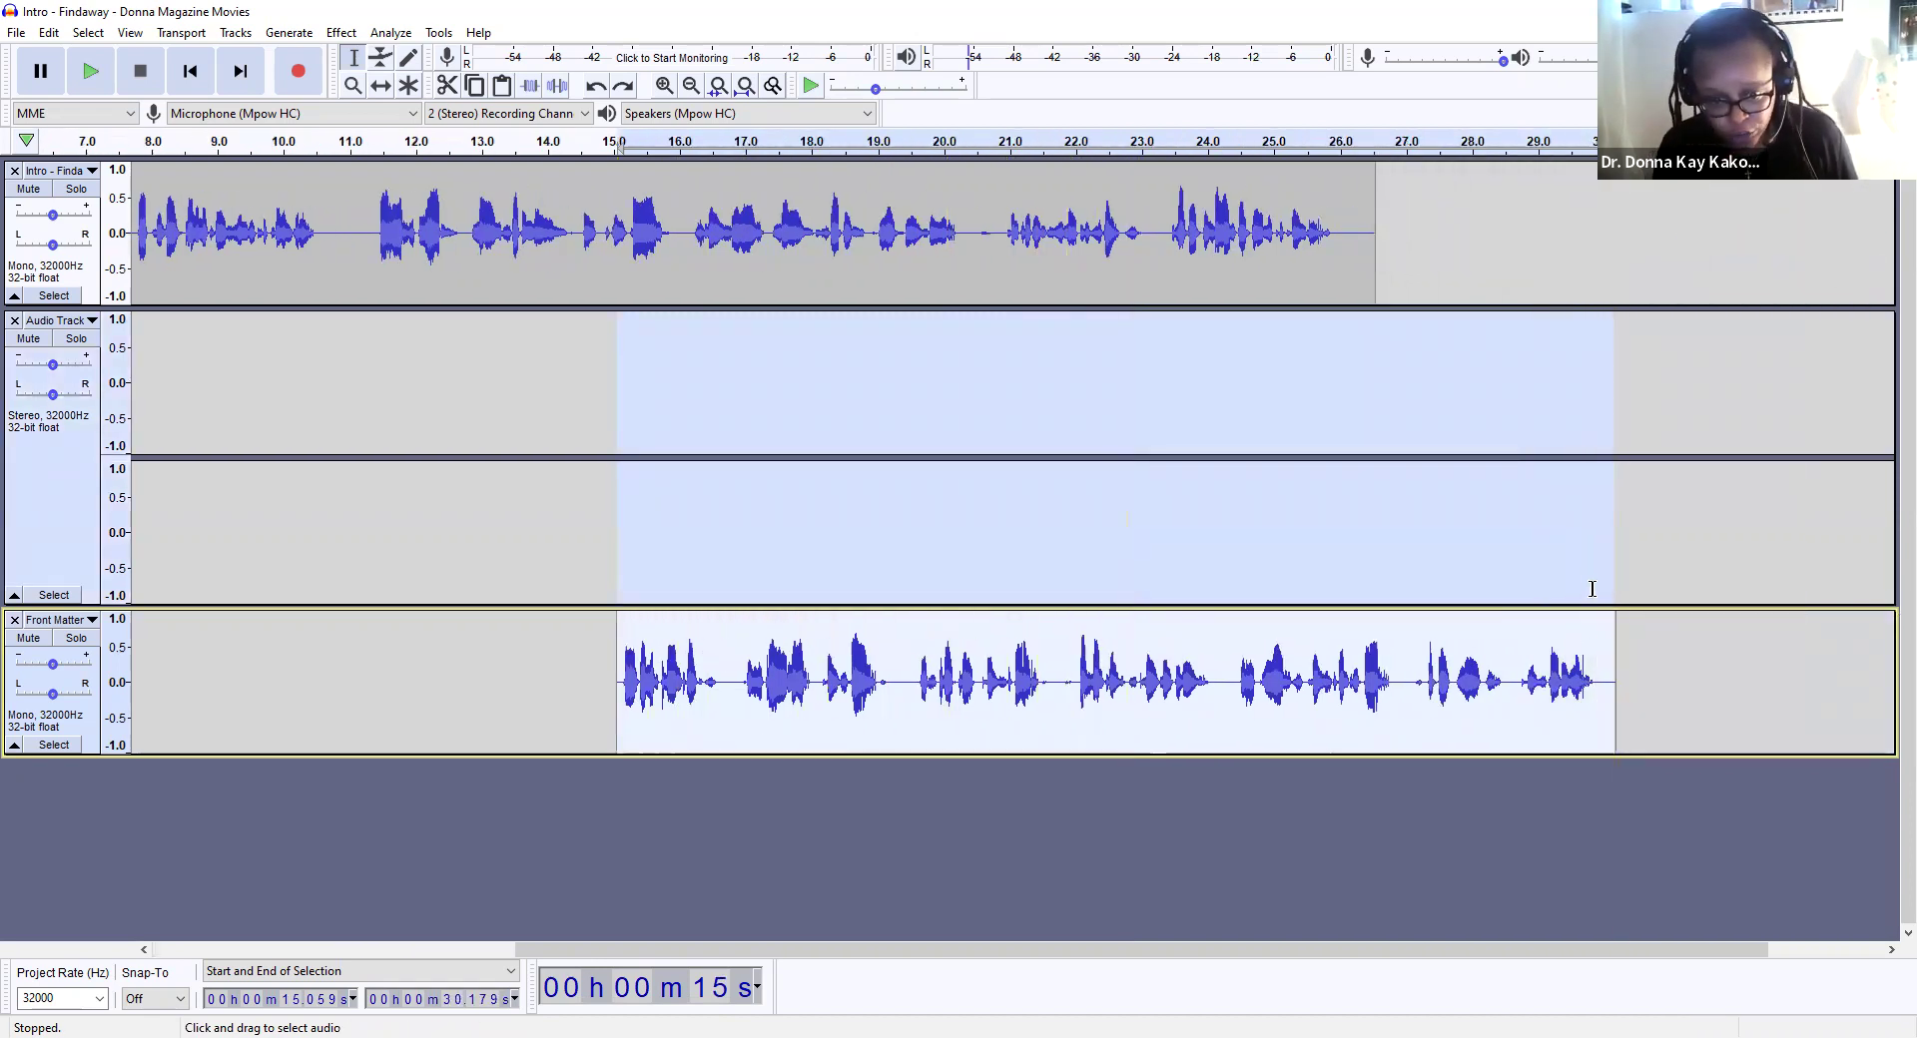
key(Delete)
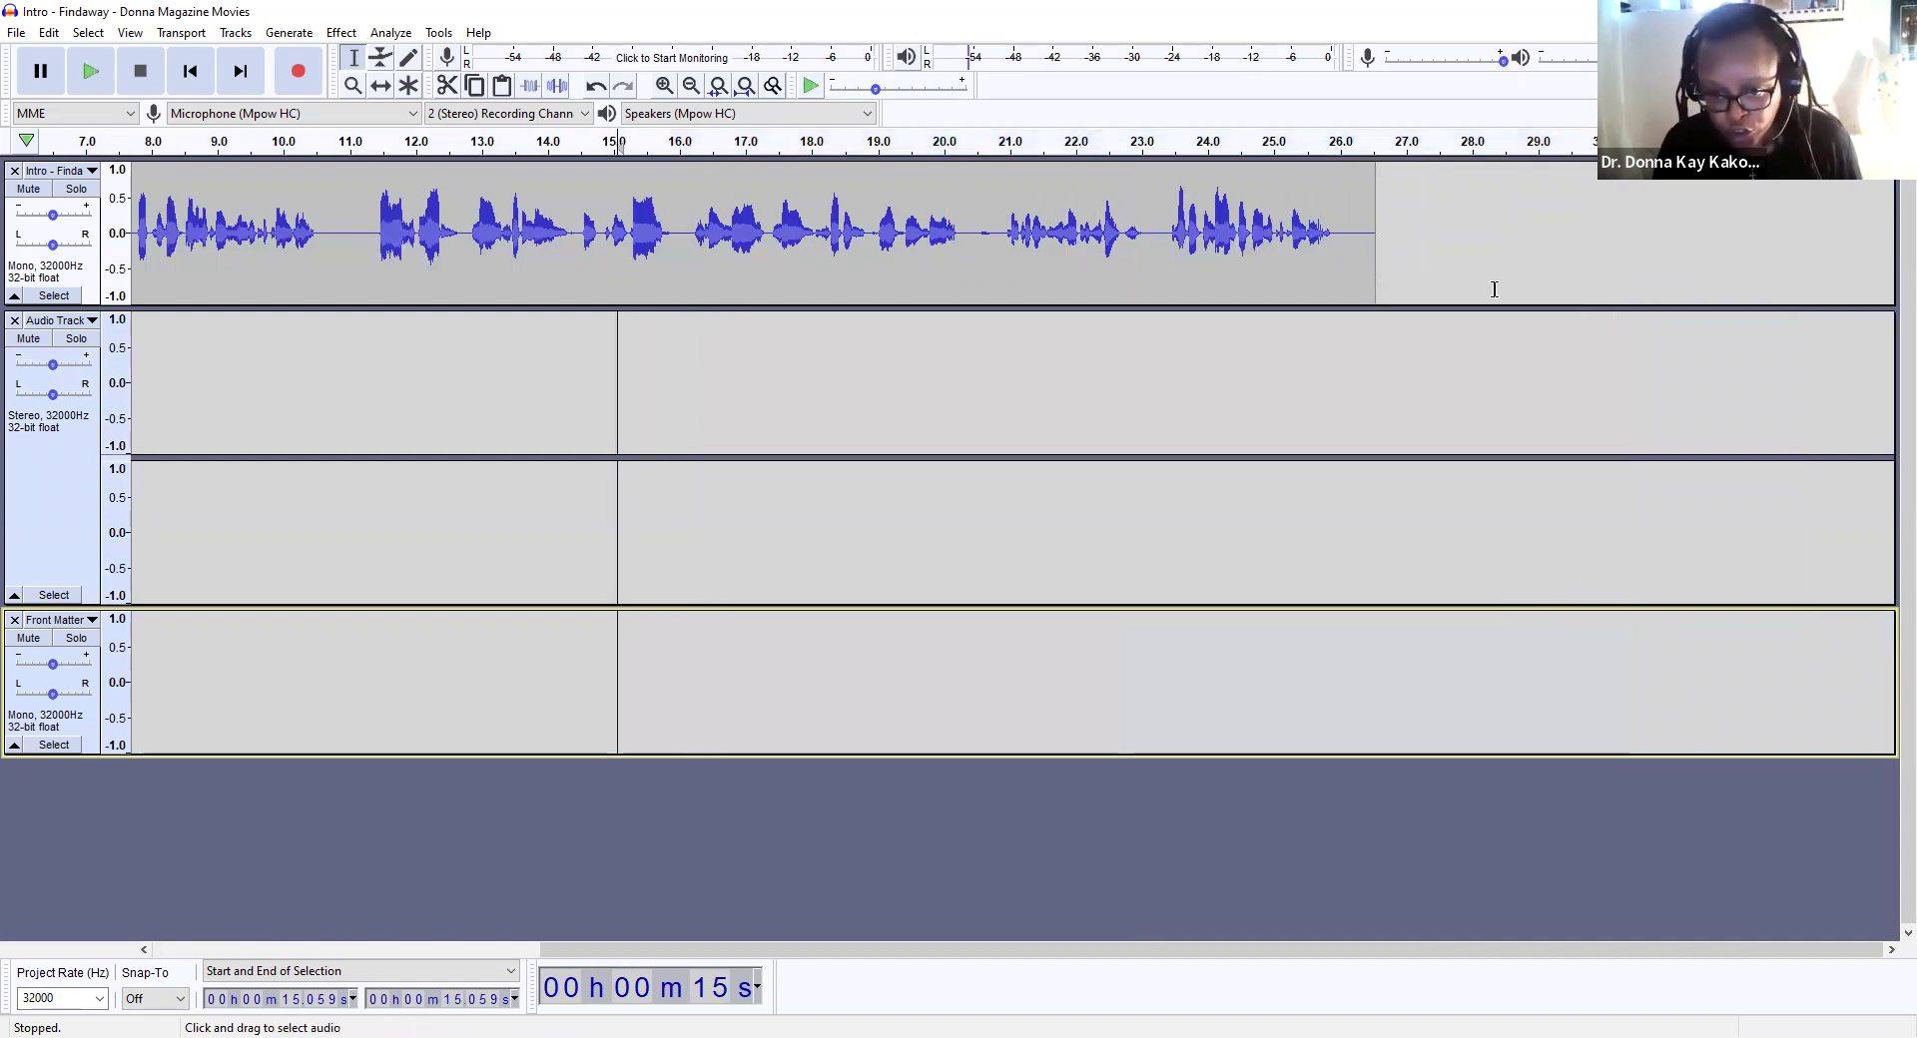
Step: Set the cursor at the end of the intro clip, about 26.54 seconds, and try to paste the copied audio there
click(1375, 237)
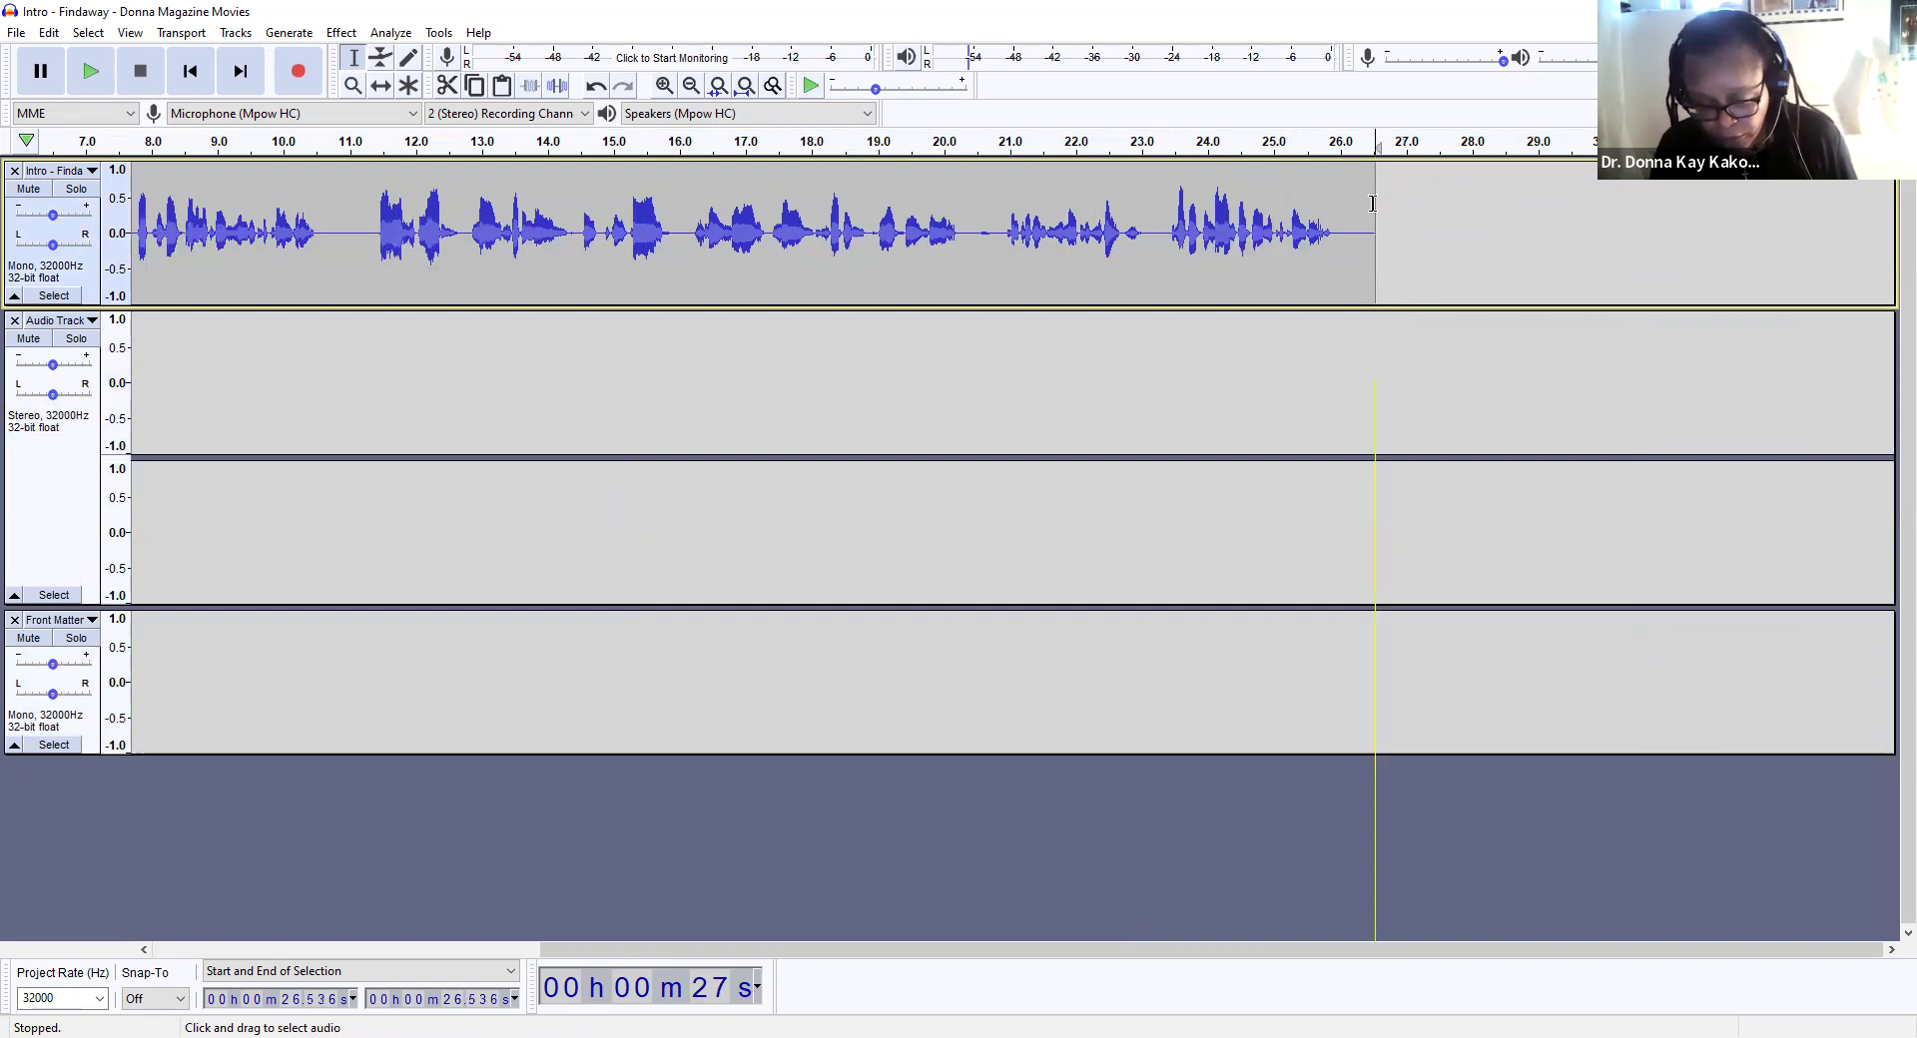
key(ctrl+v)
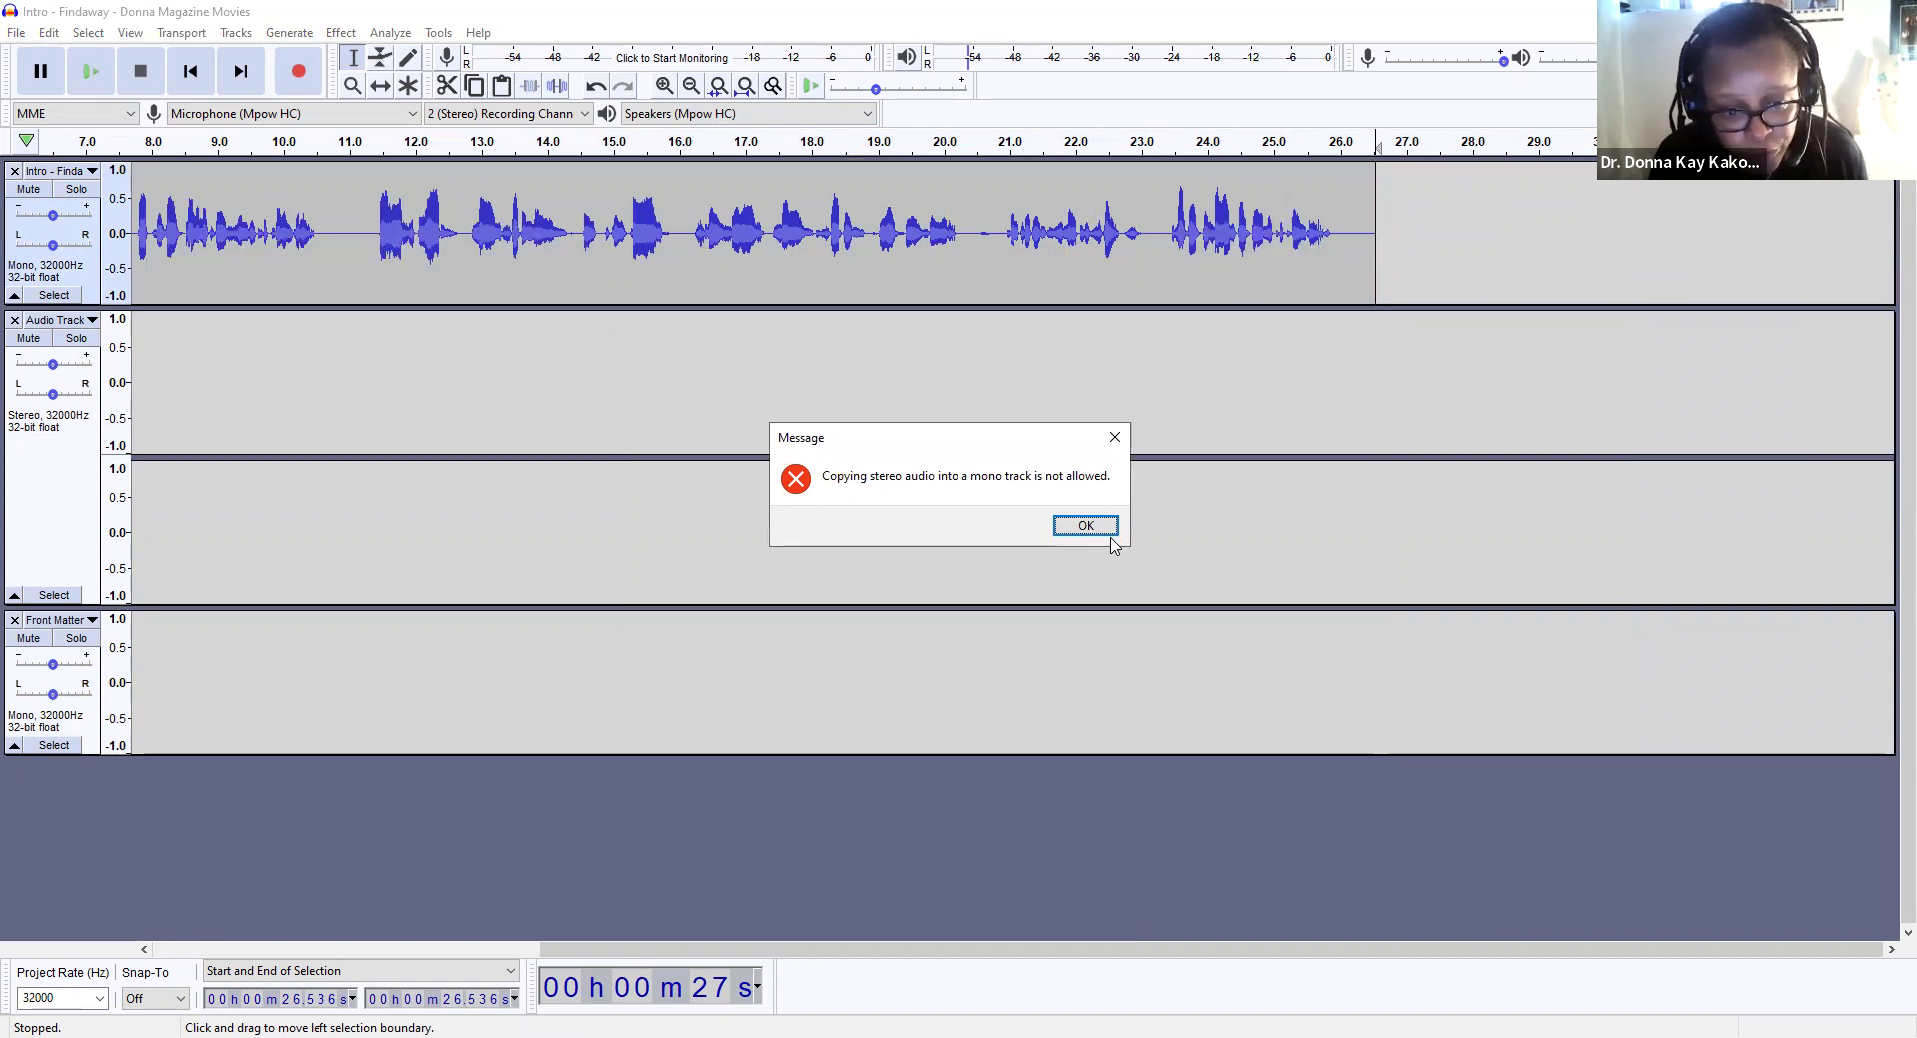
key(Return)
click(946, 248)
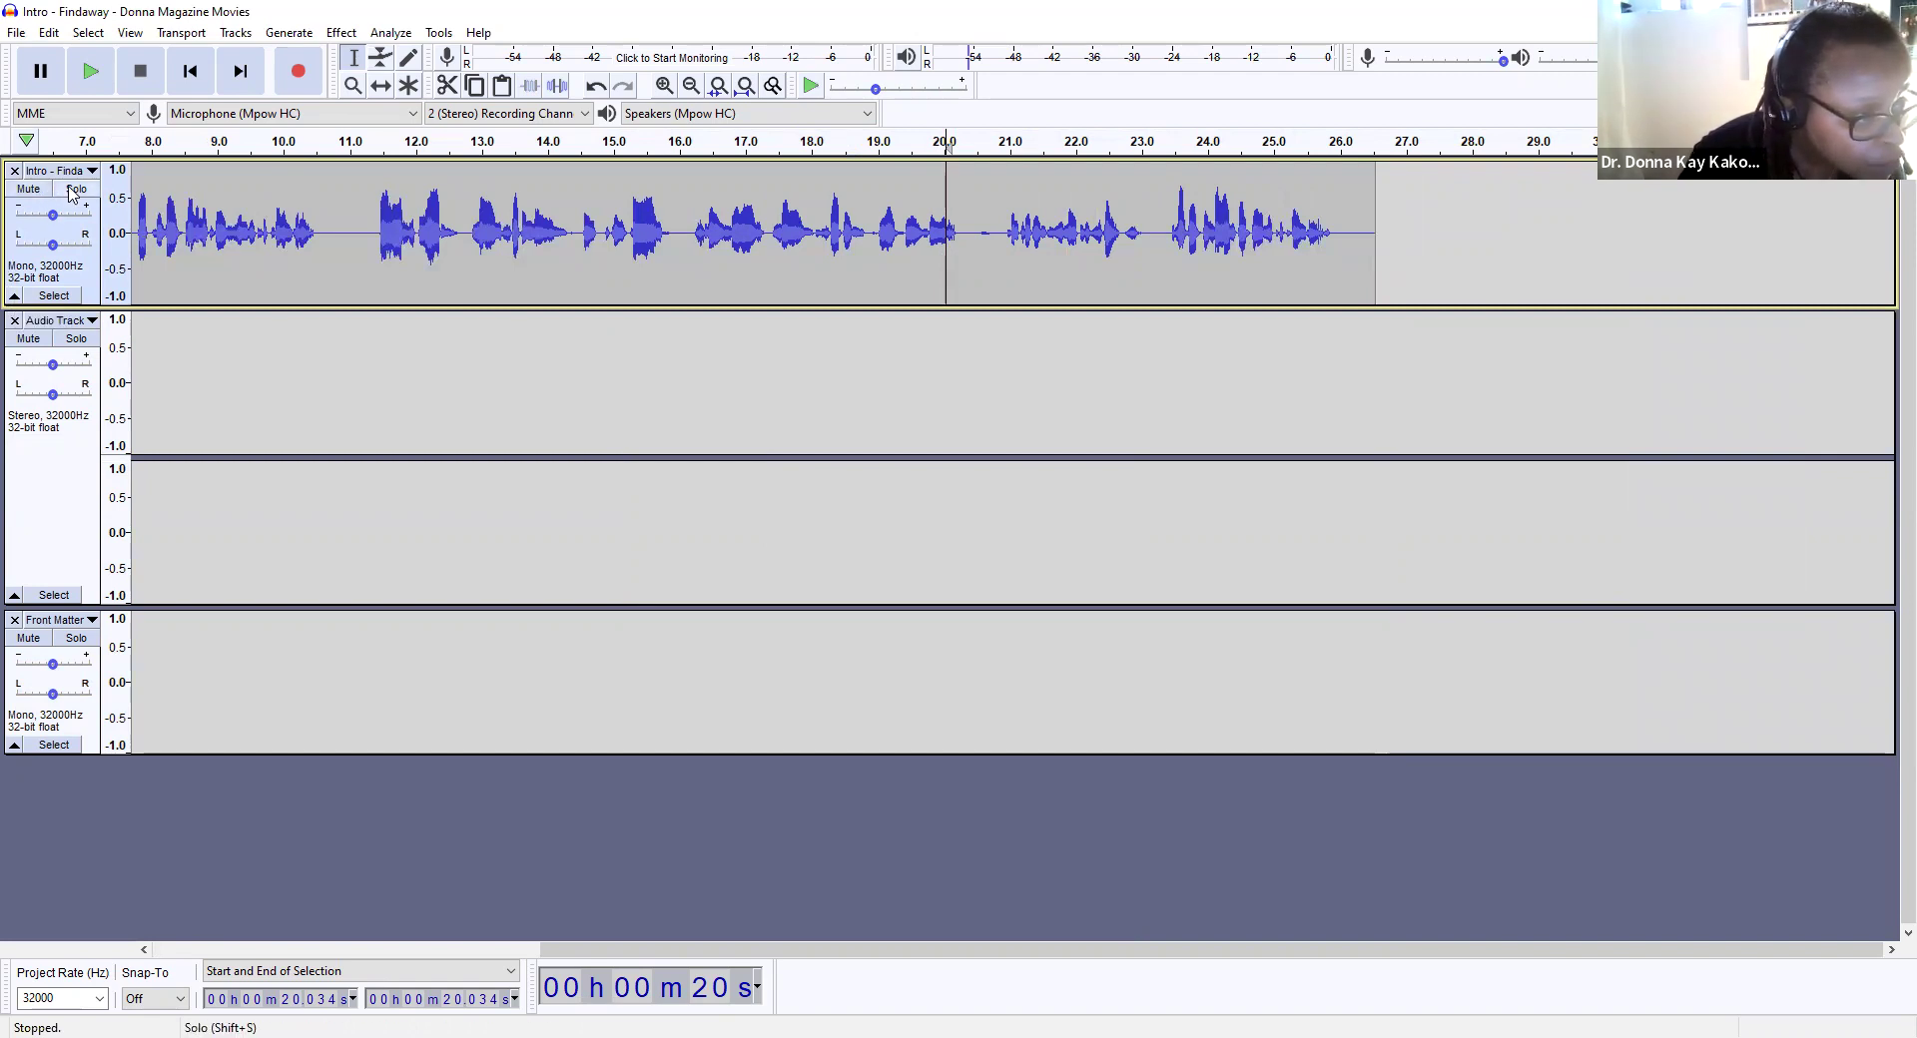
Step: Select the whole intro track, collapse all three tracks, and expand them again
click(62, 296)
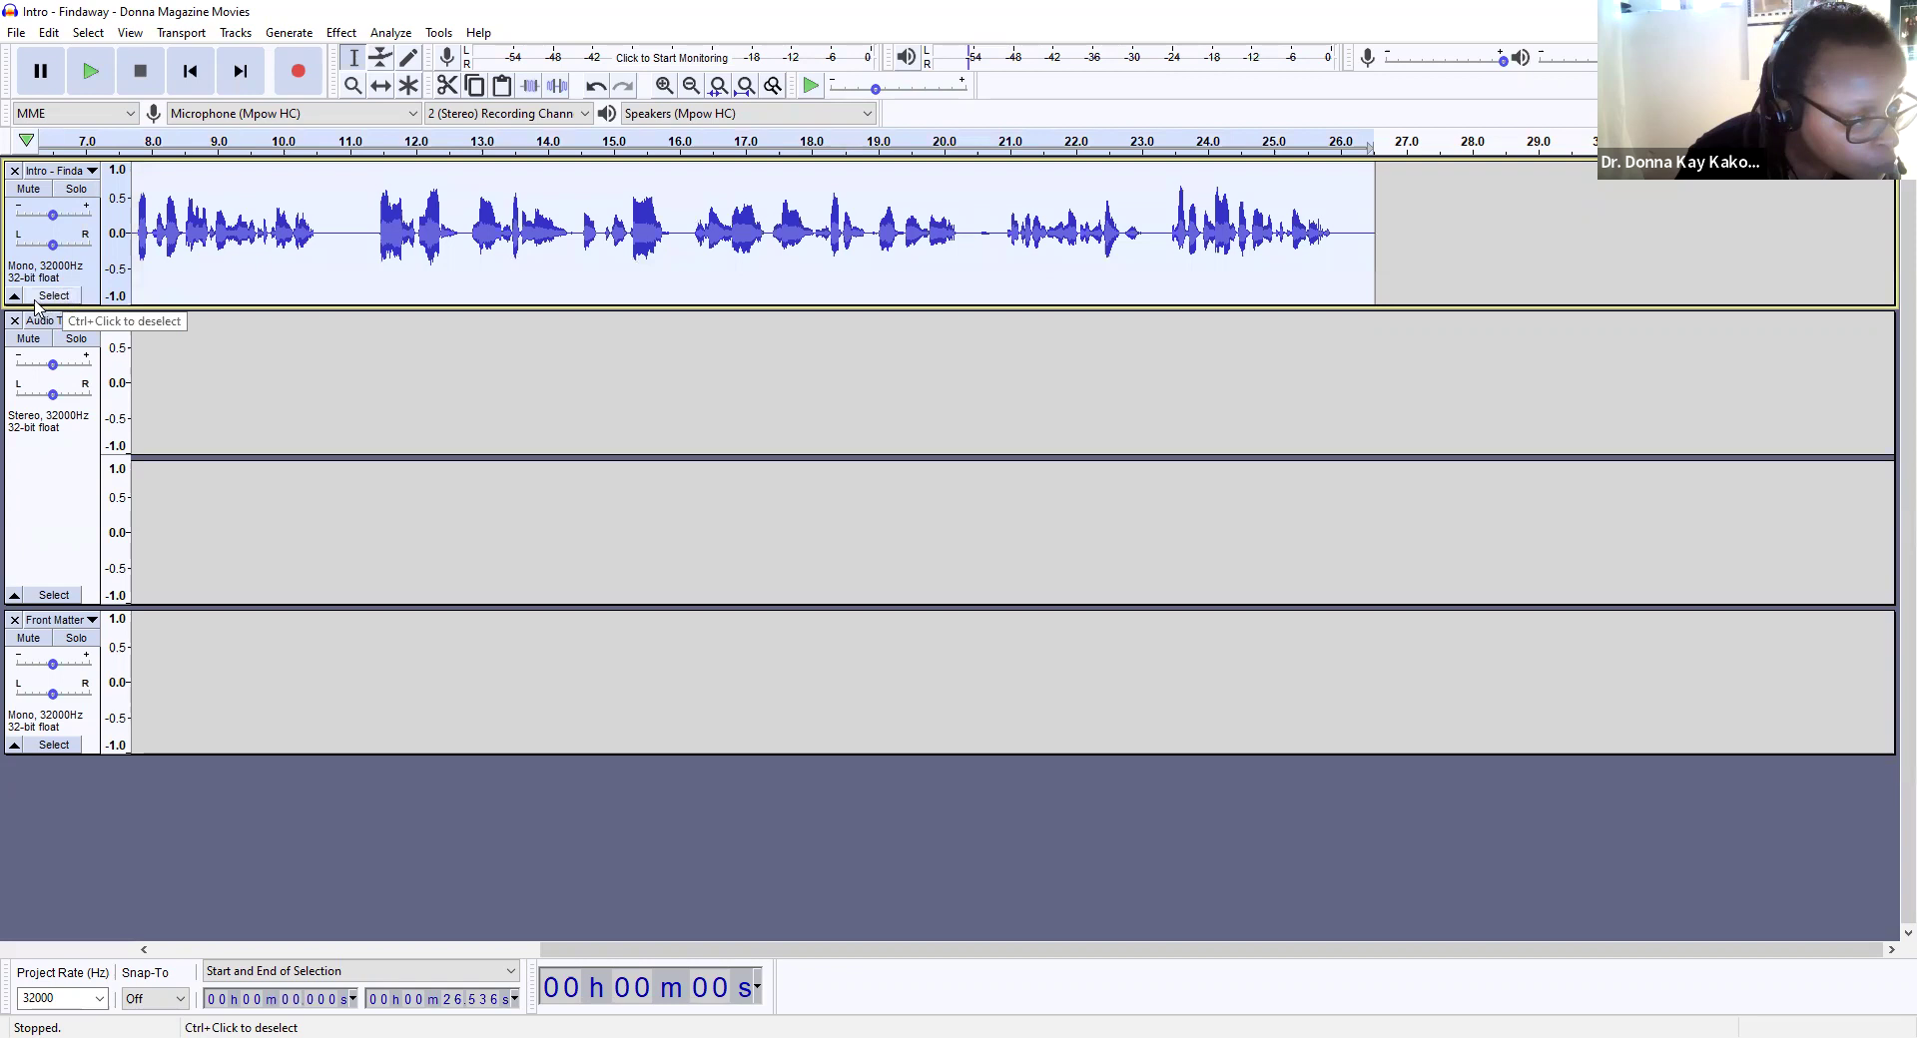
click(14, 298)
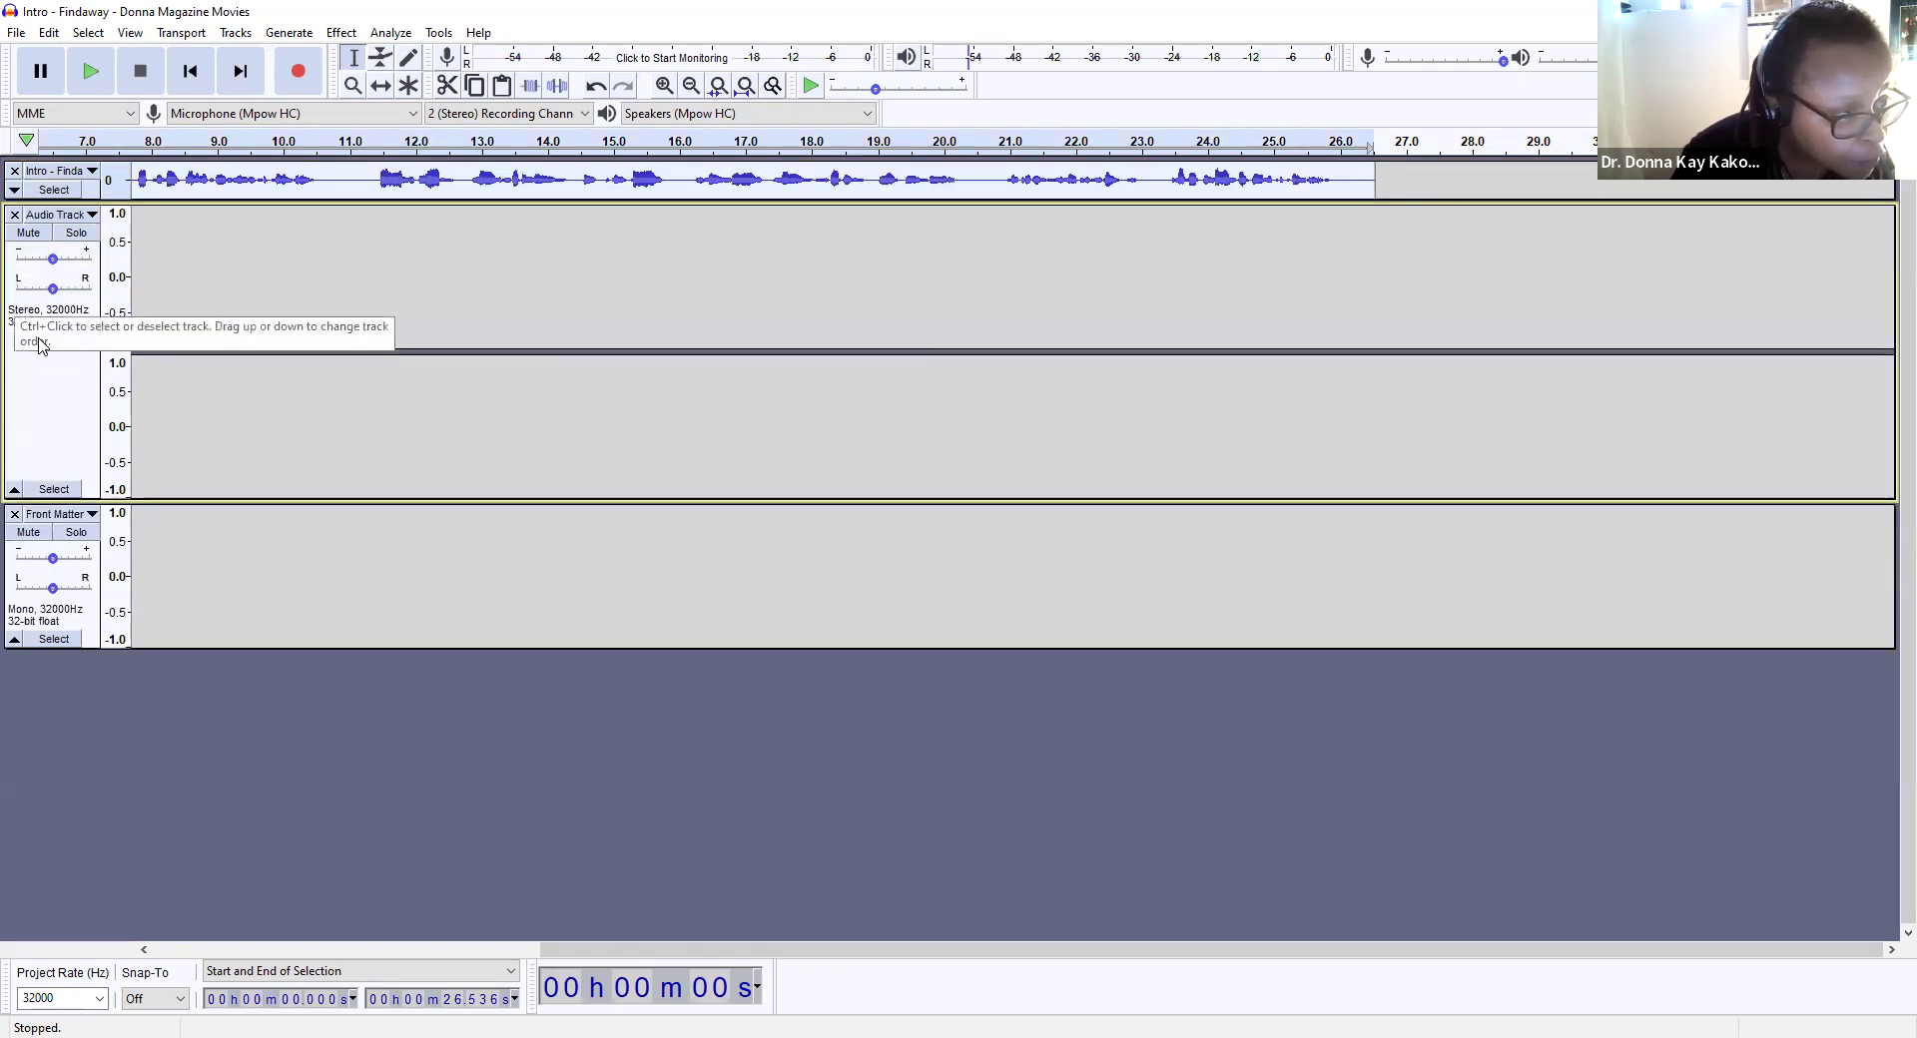
click(15, 489)
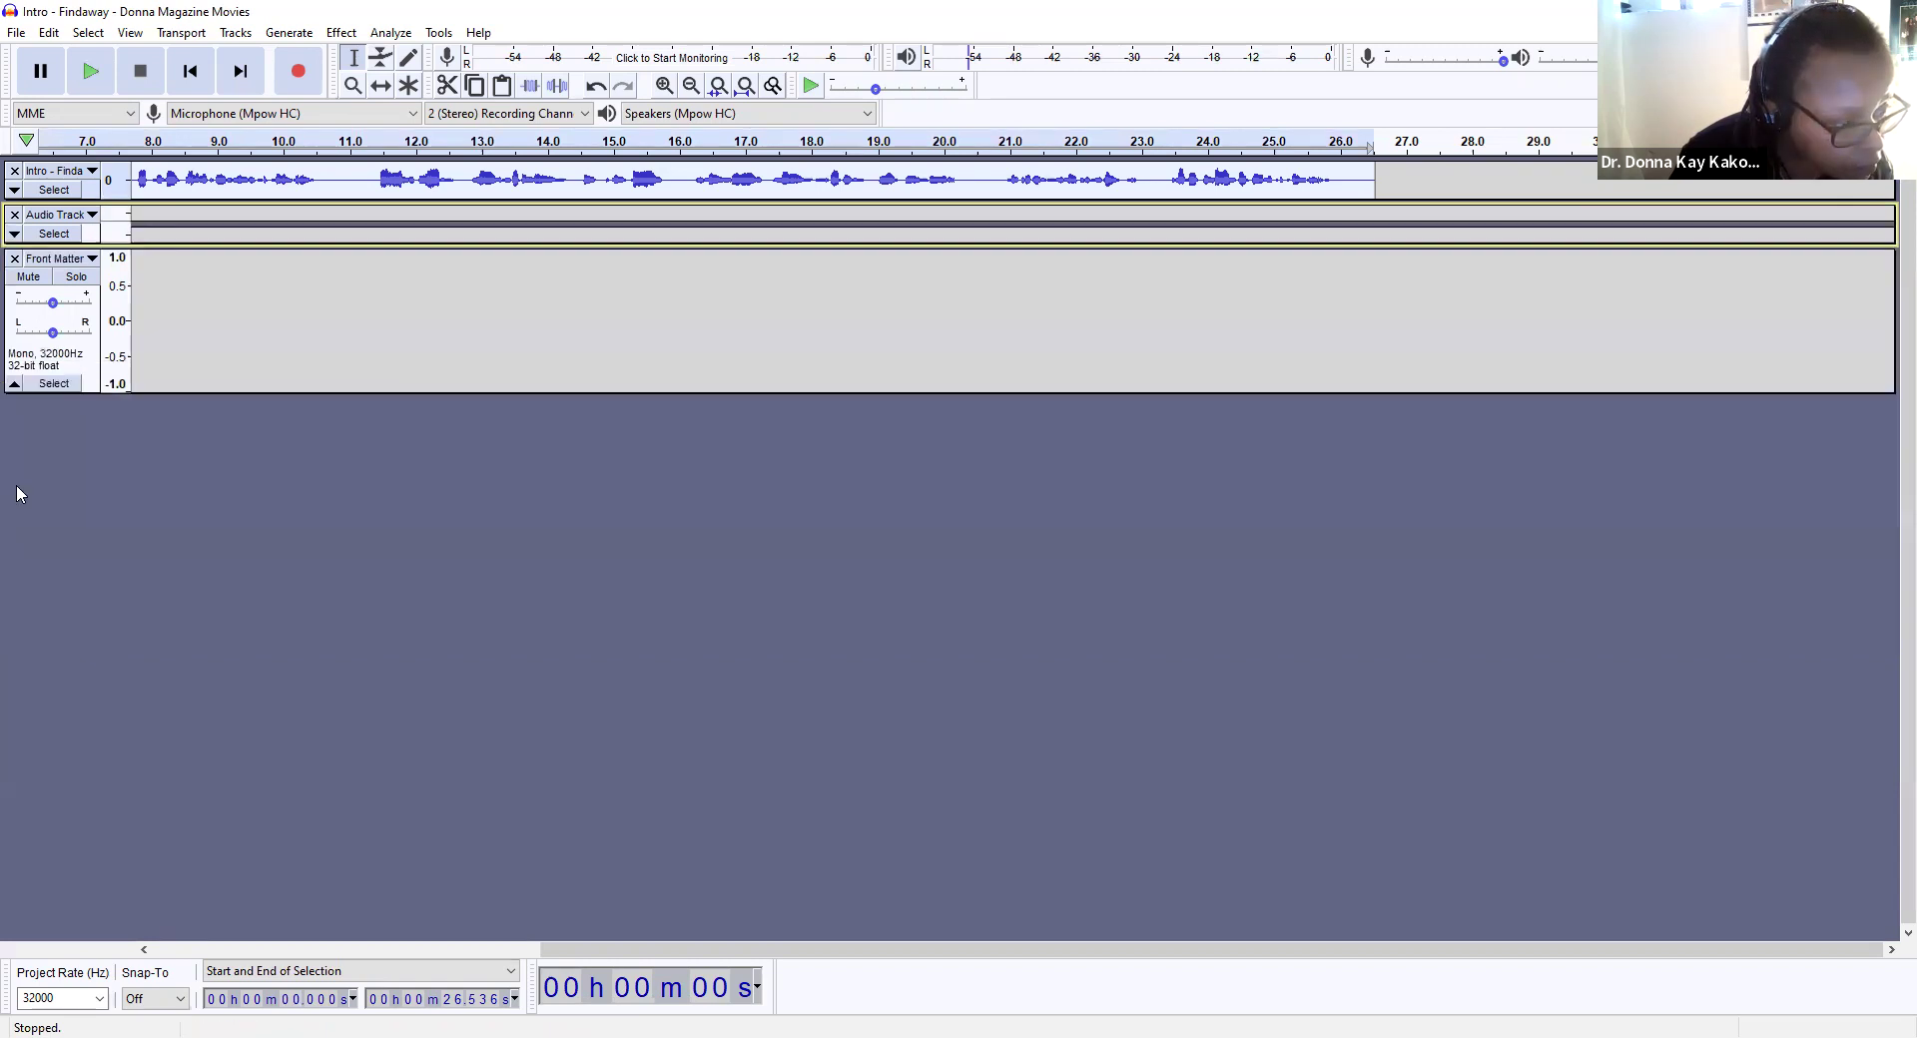
click(16, 384)
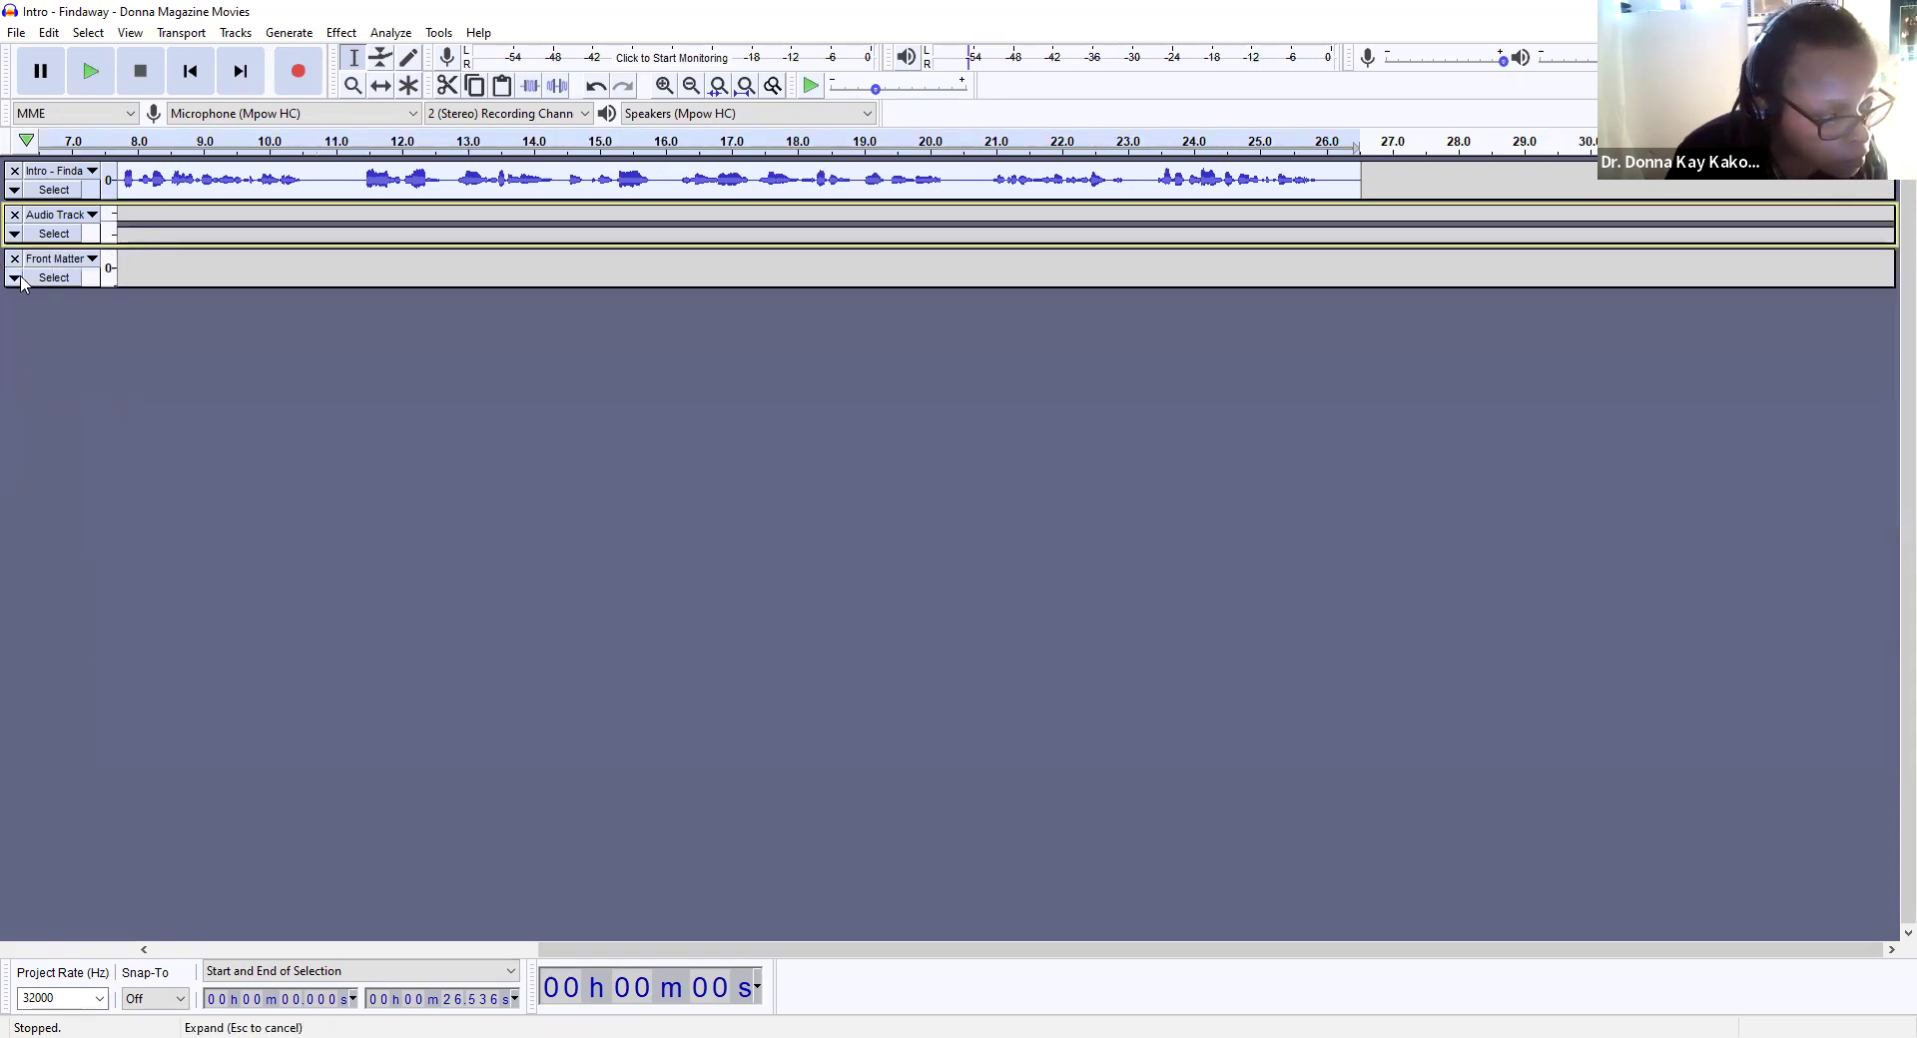
click(20, 276)
click(14, 234)
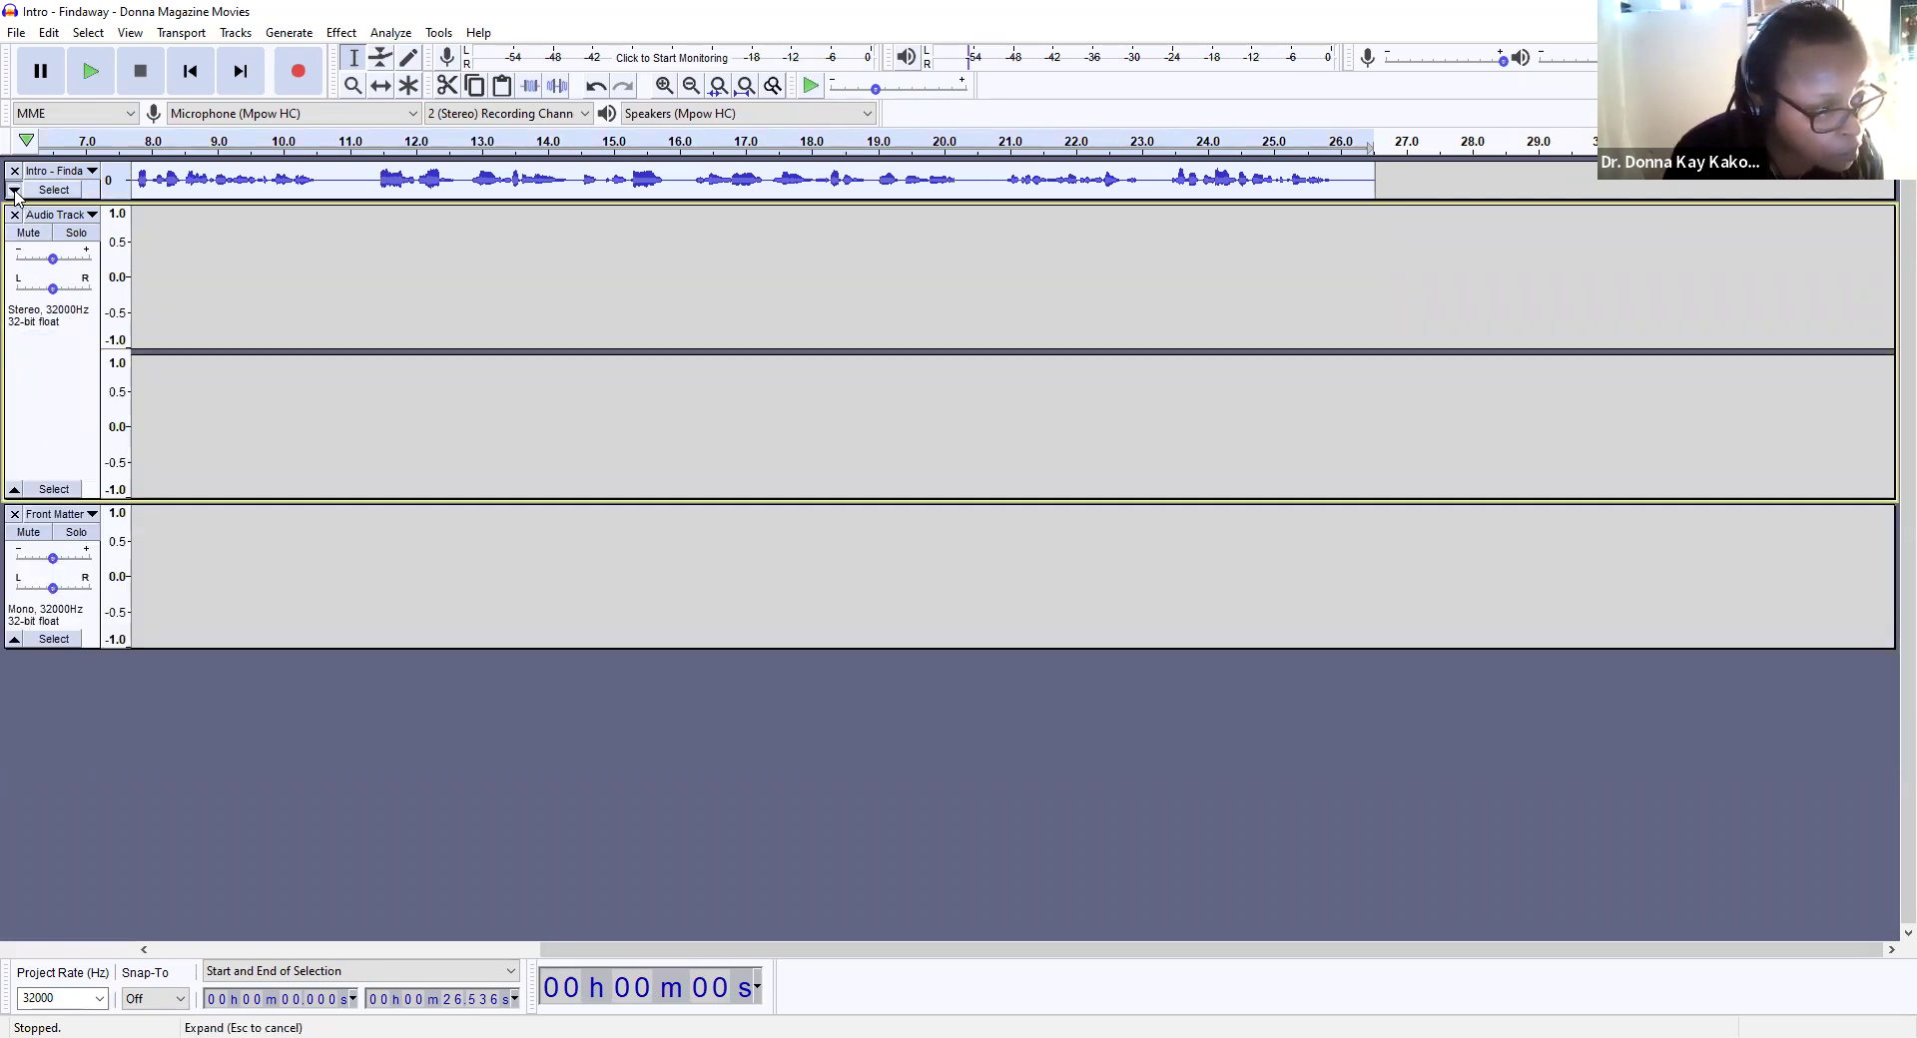
click(15, 190)
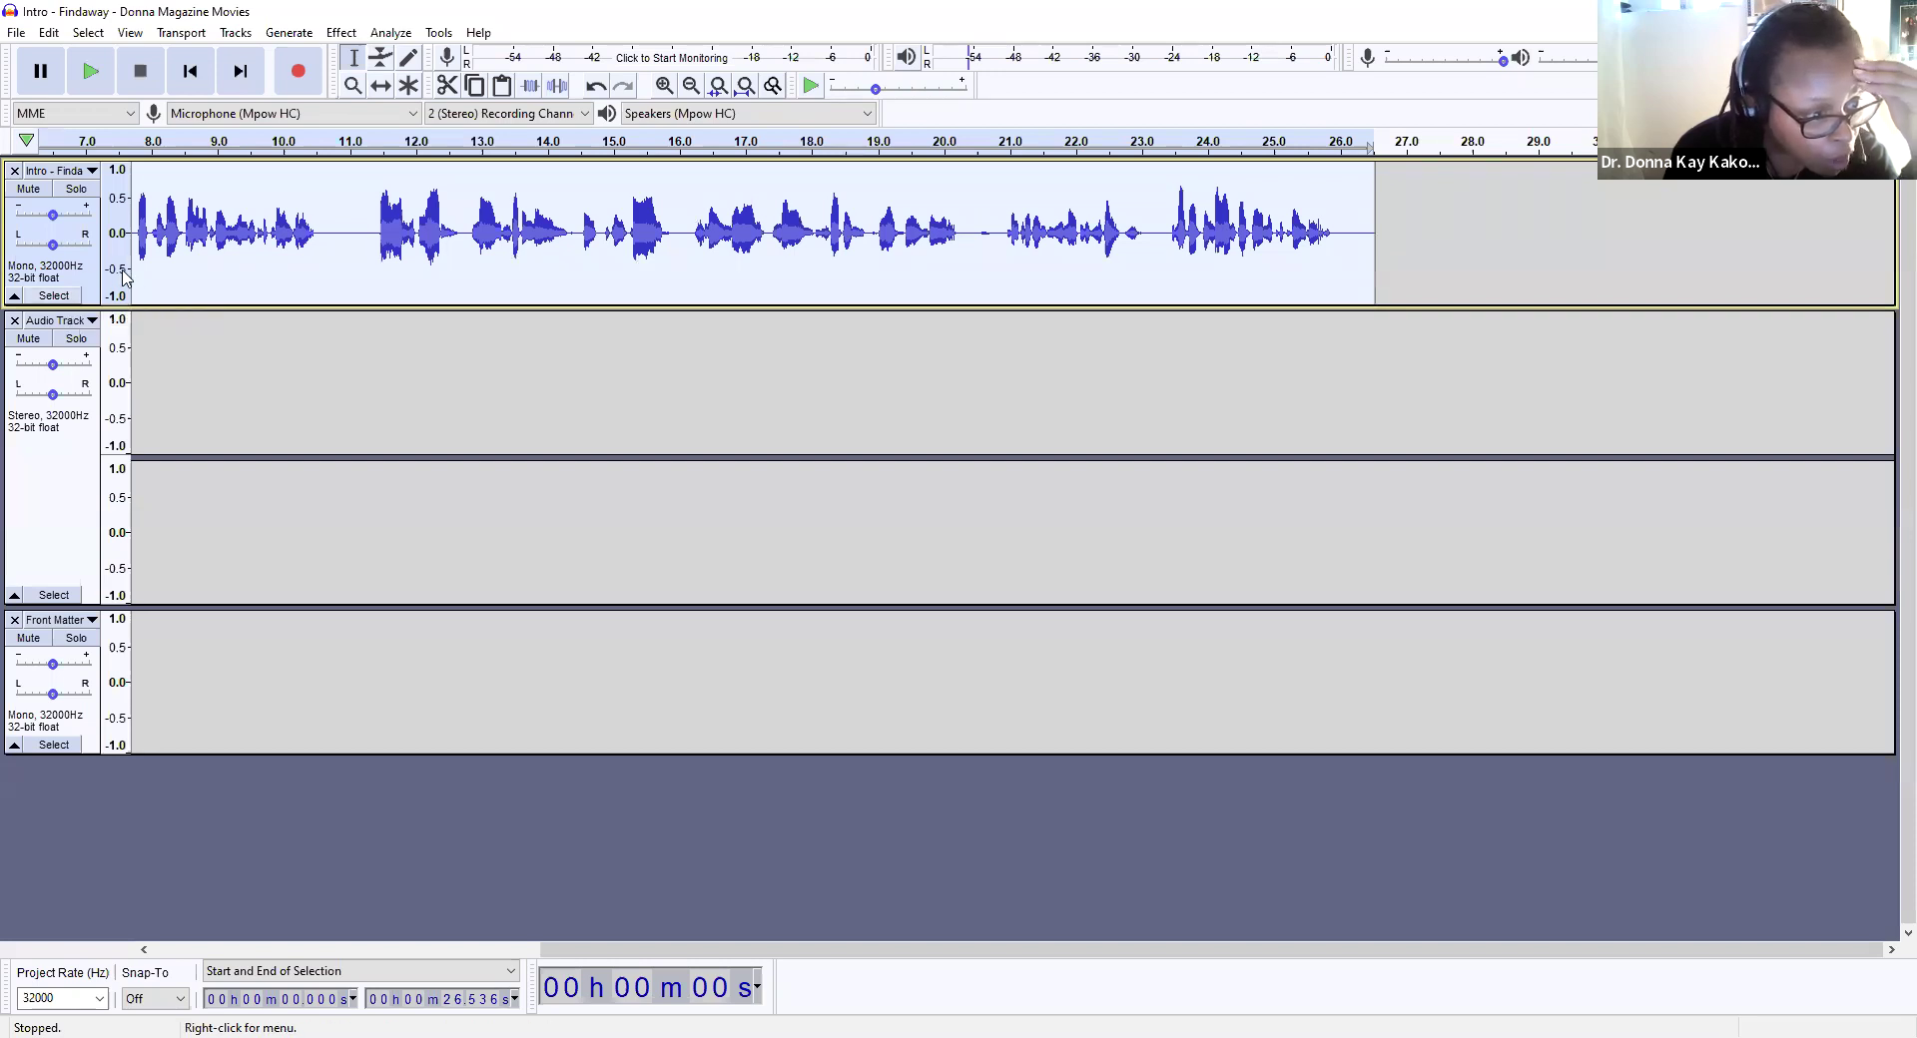
Step: Select the audio in all tracks and delete it, leaving the tracks in the project
click(189, 250)
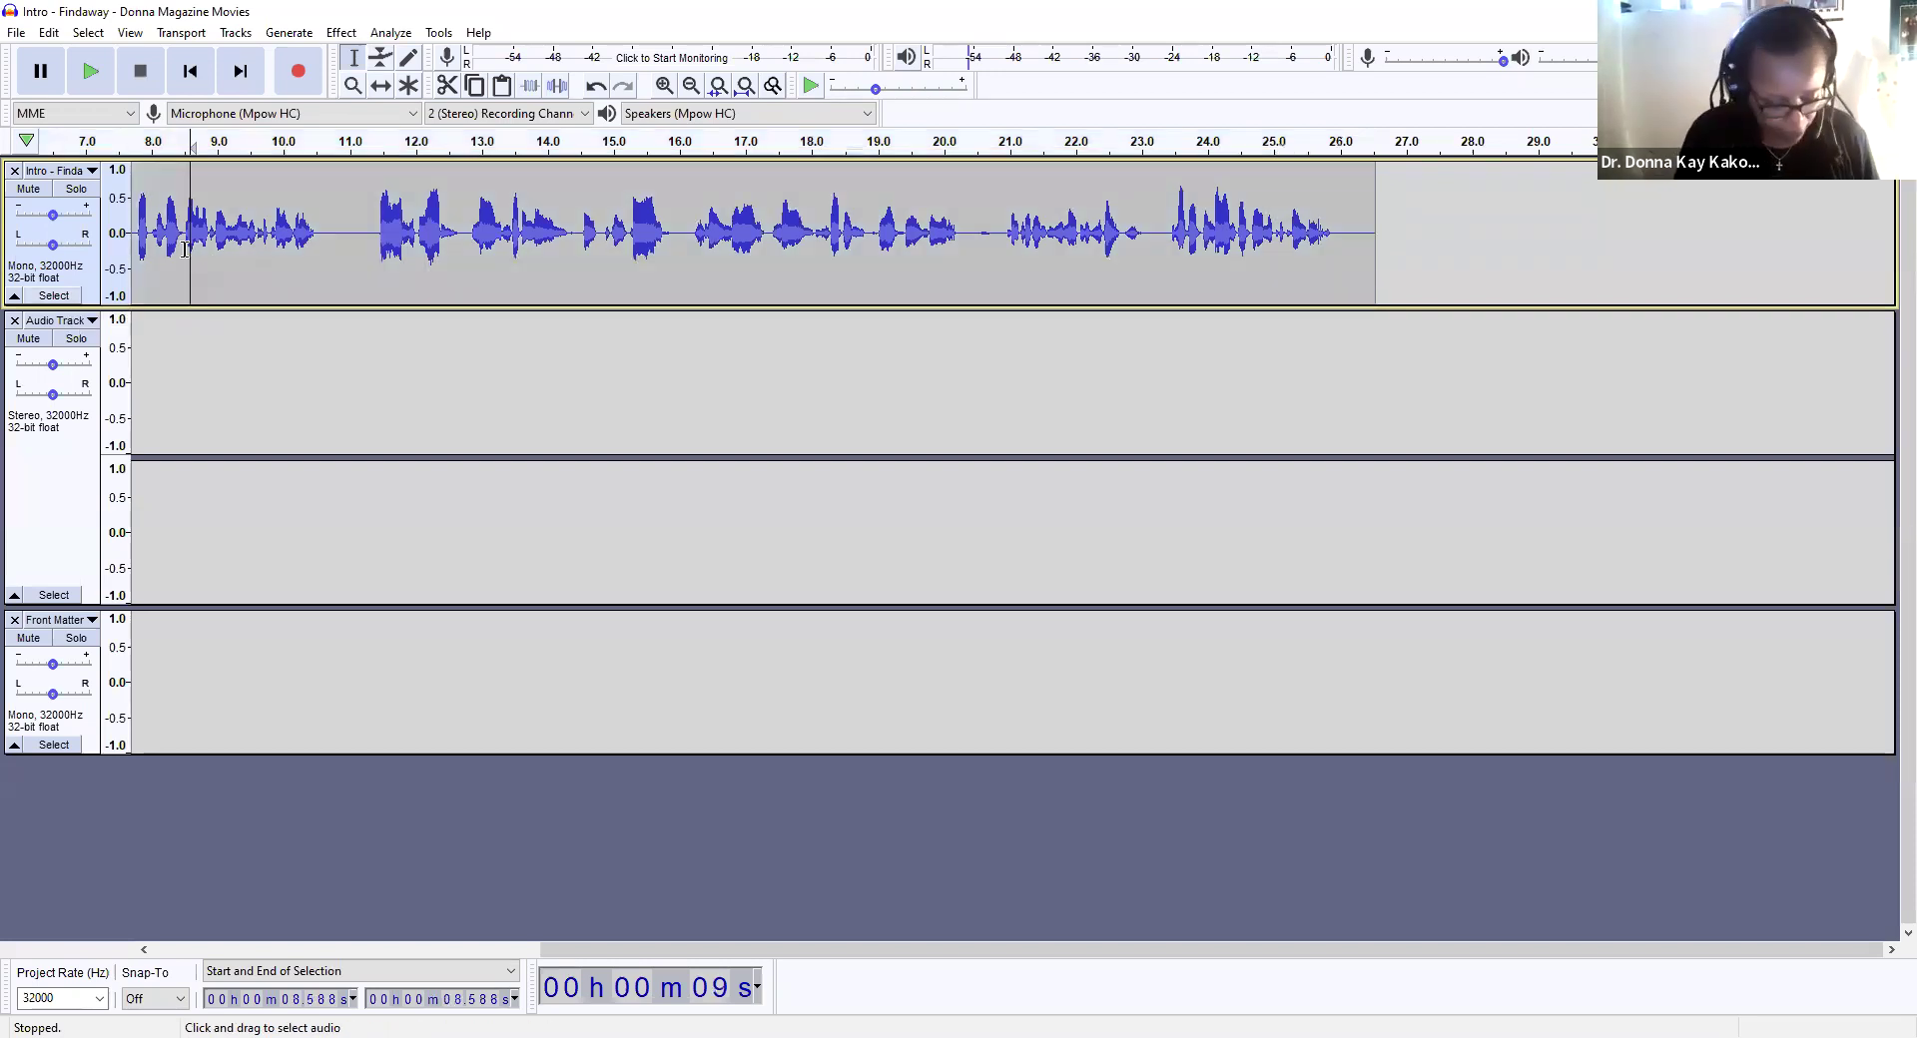
key(ctrl+a)
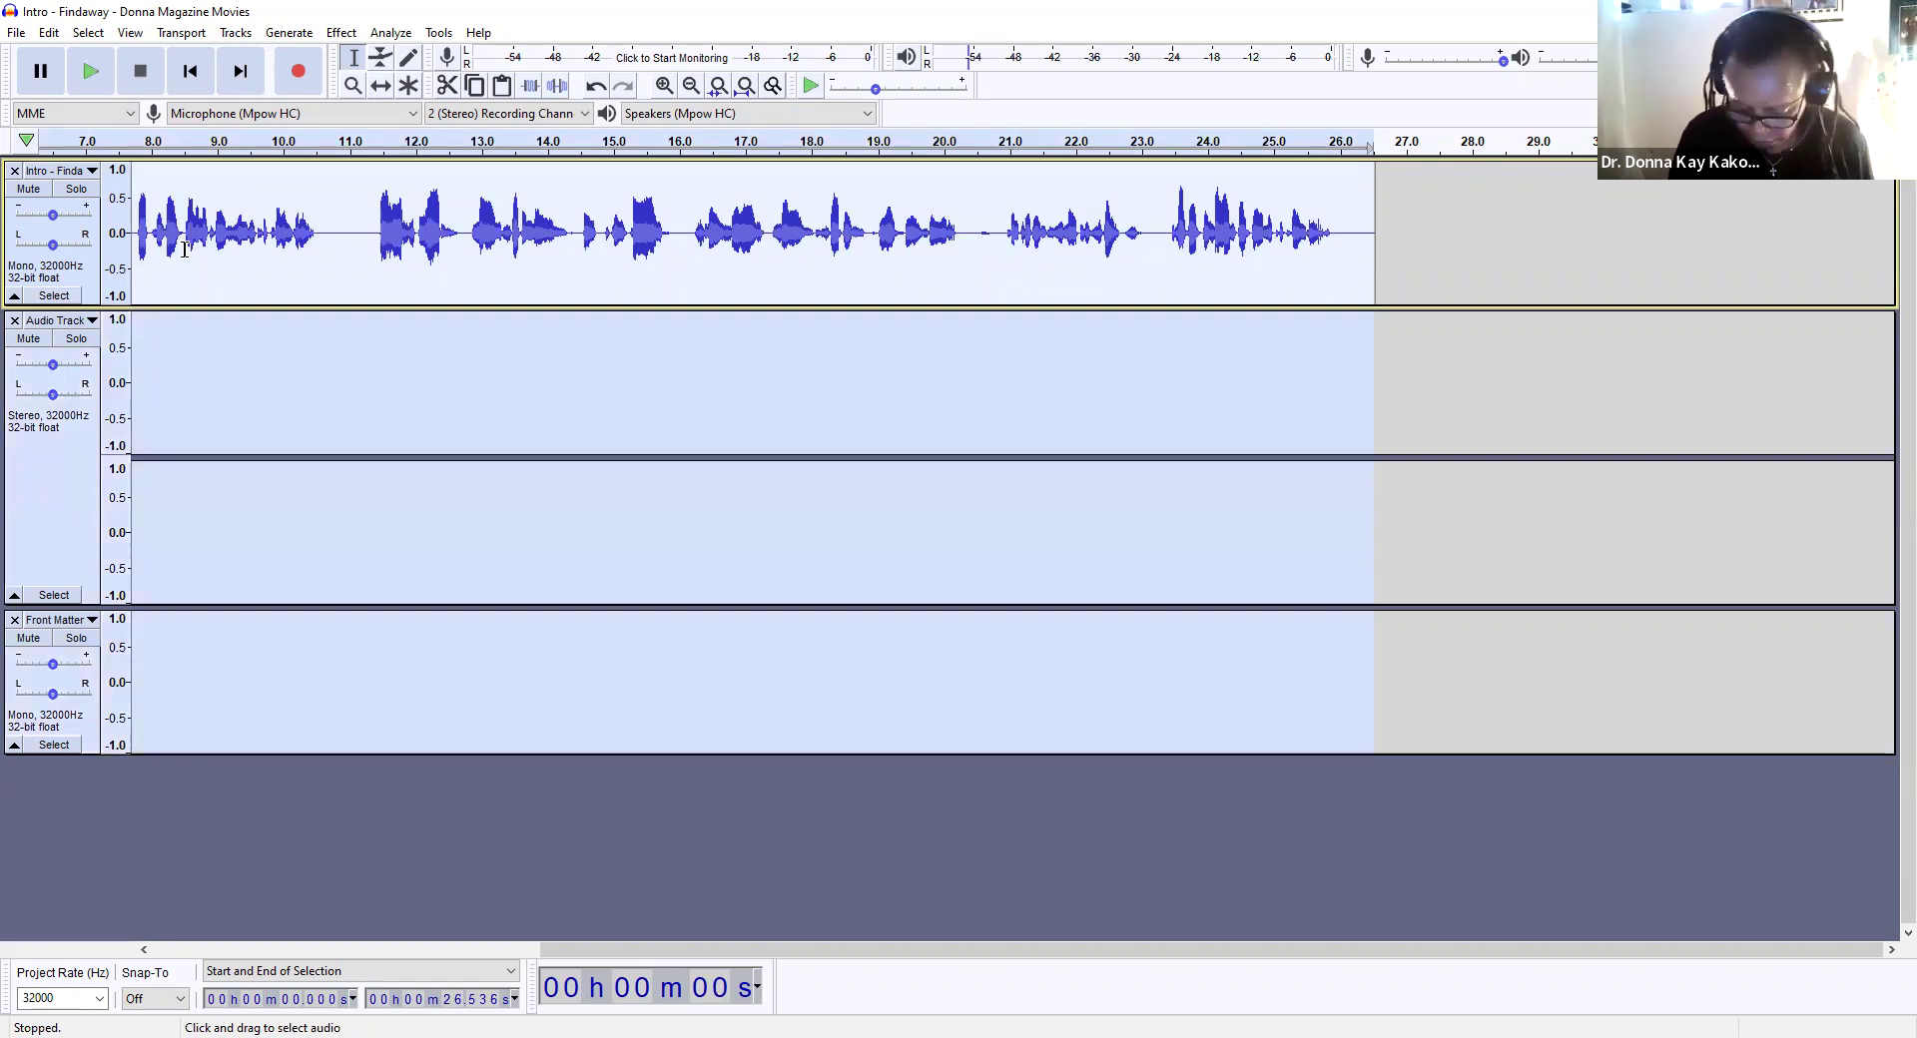
key(Delete)
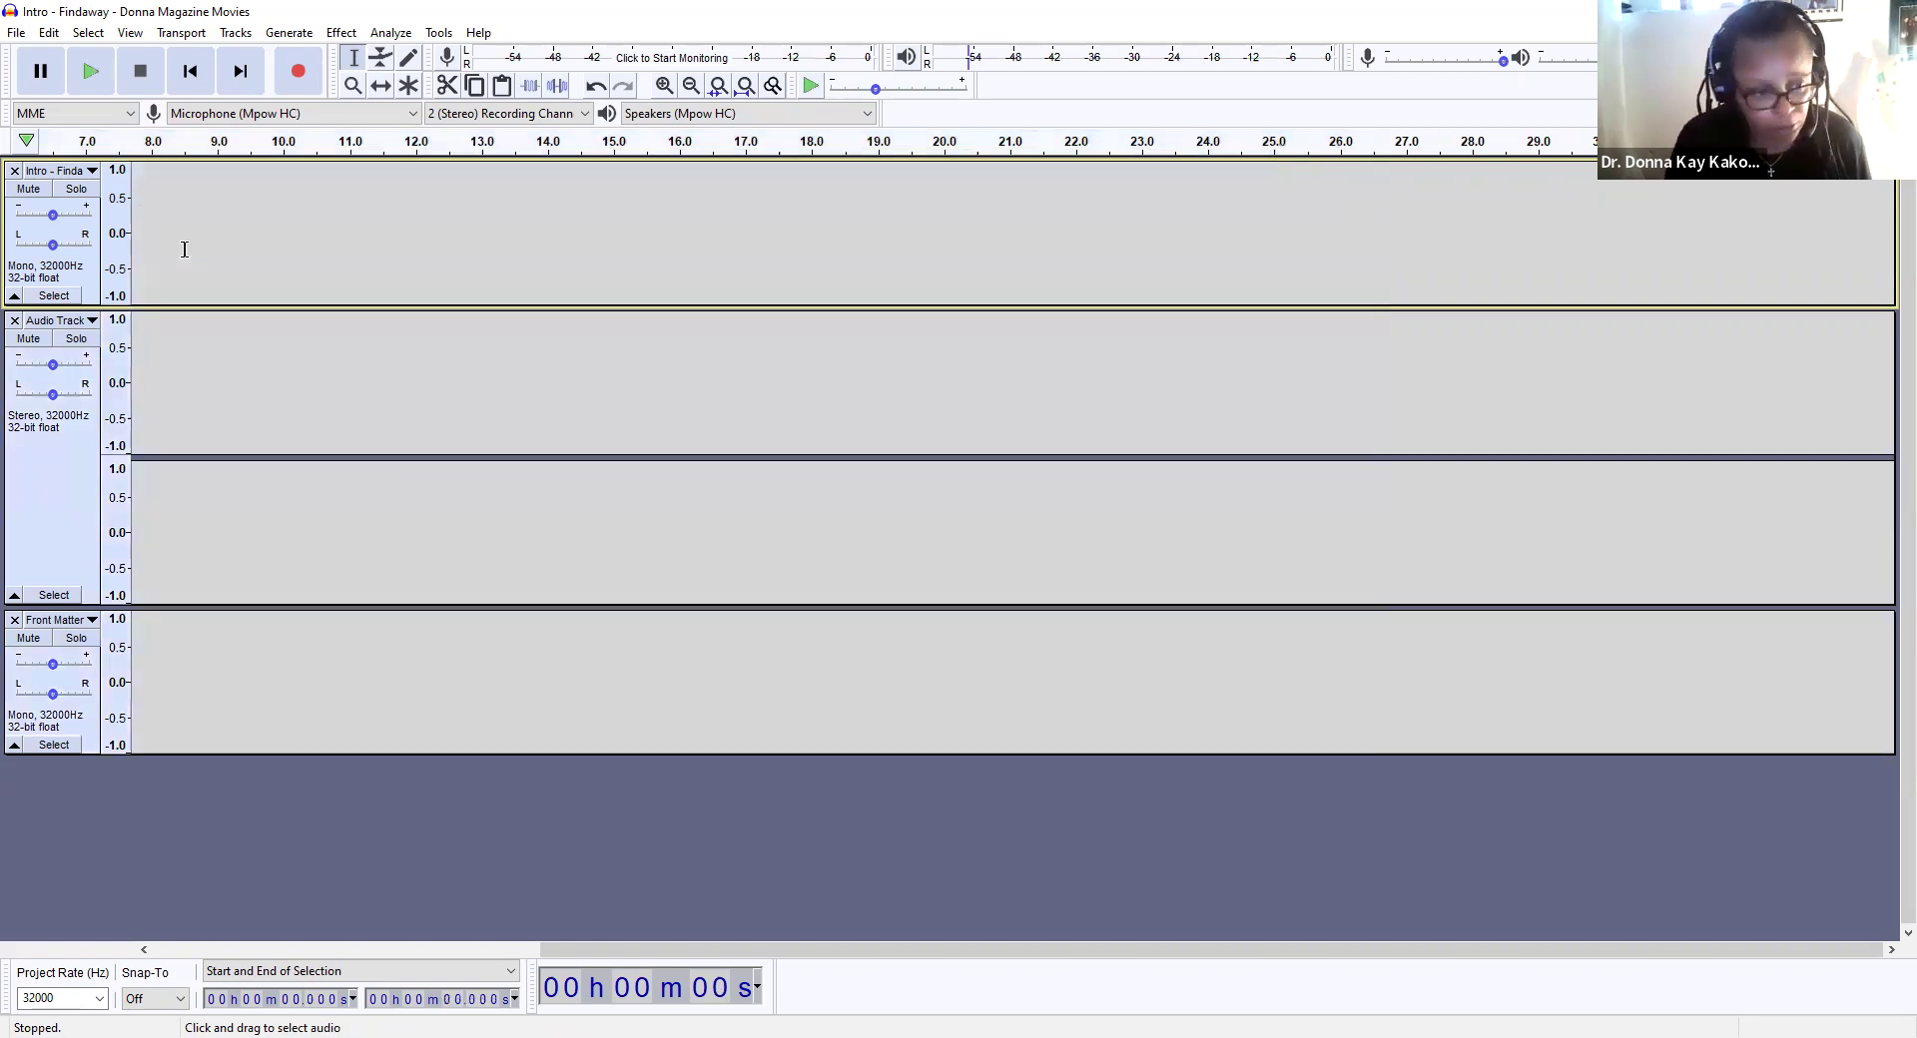
Step: Start an audio import and browse TOSHIBA EXT (G:) to Public, Audiobooks - Kobo coming up, Three Quarters Audio Book, Parts - British English
click(14, 34)
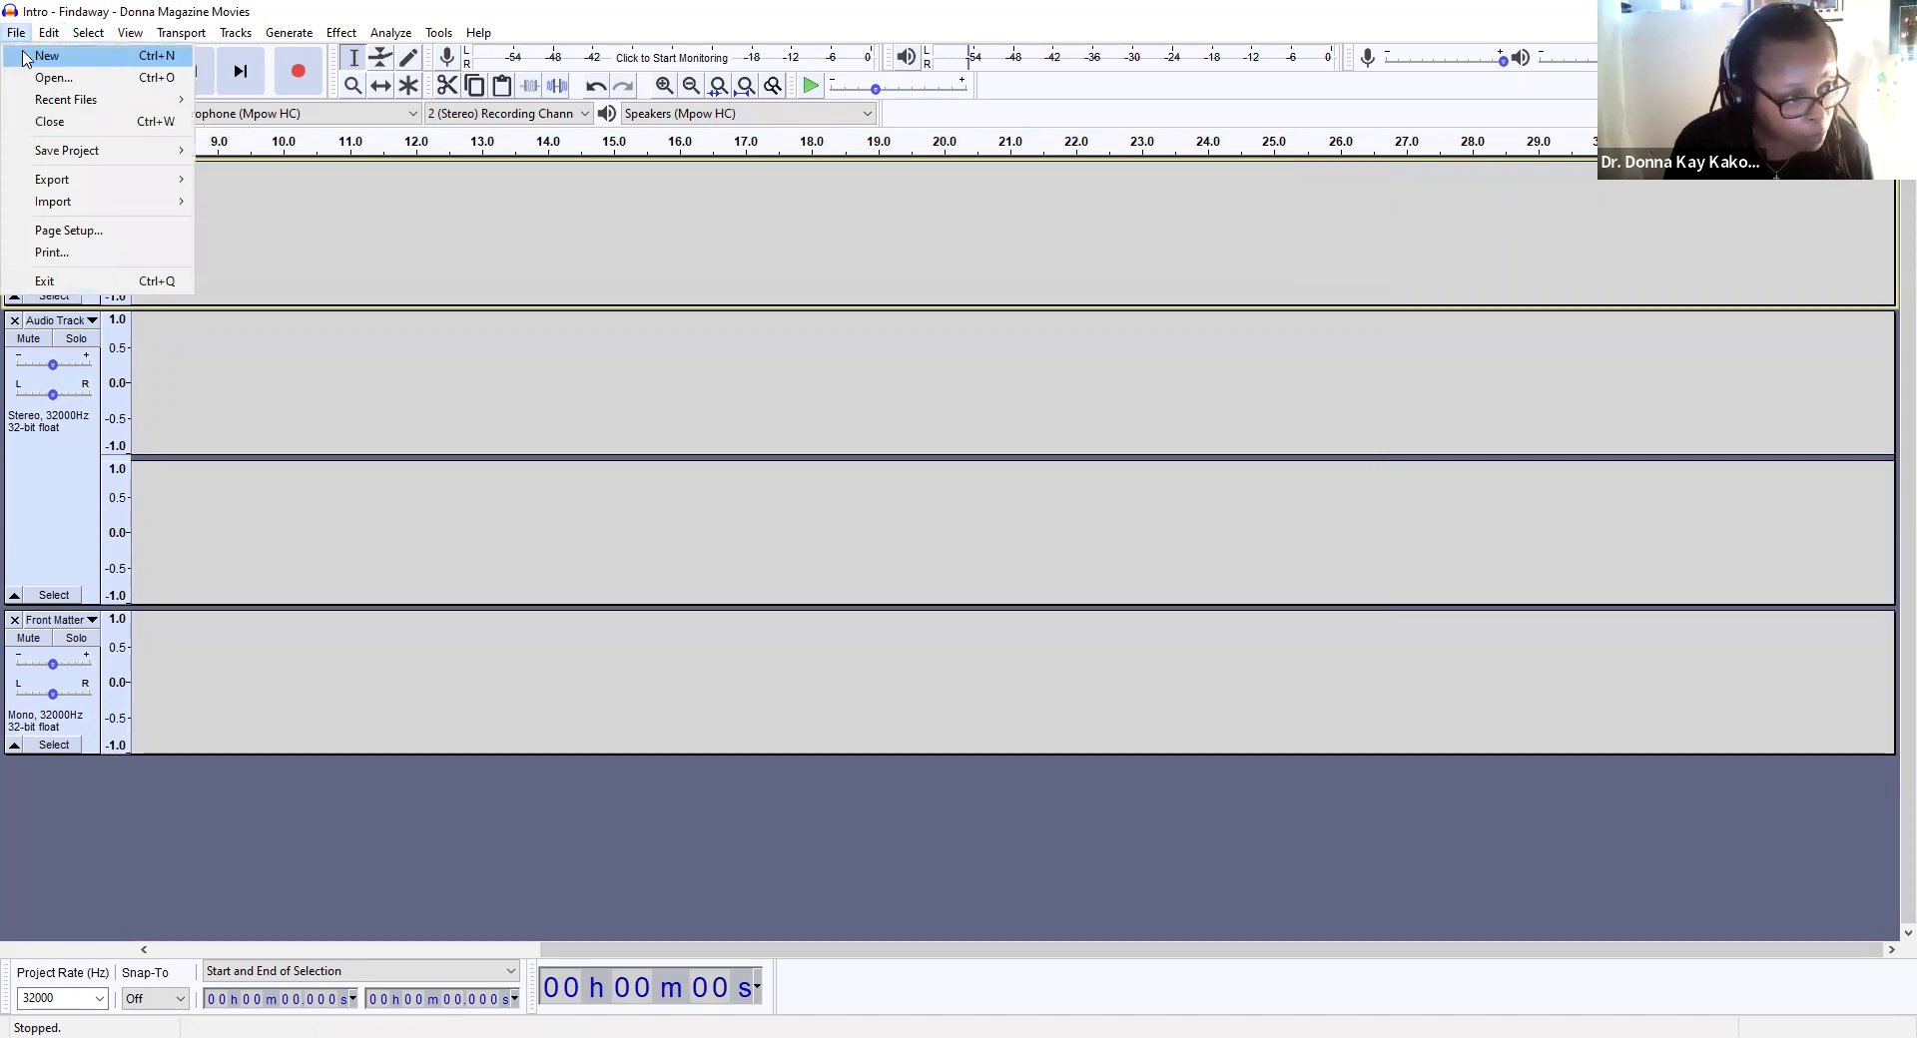
mouse_move(70, 202)
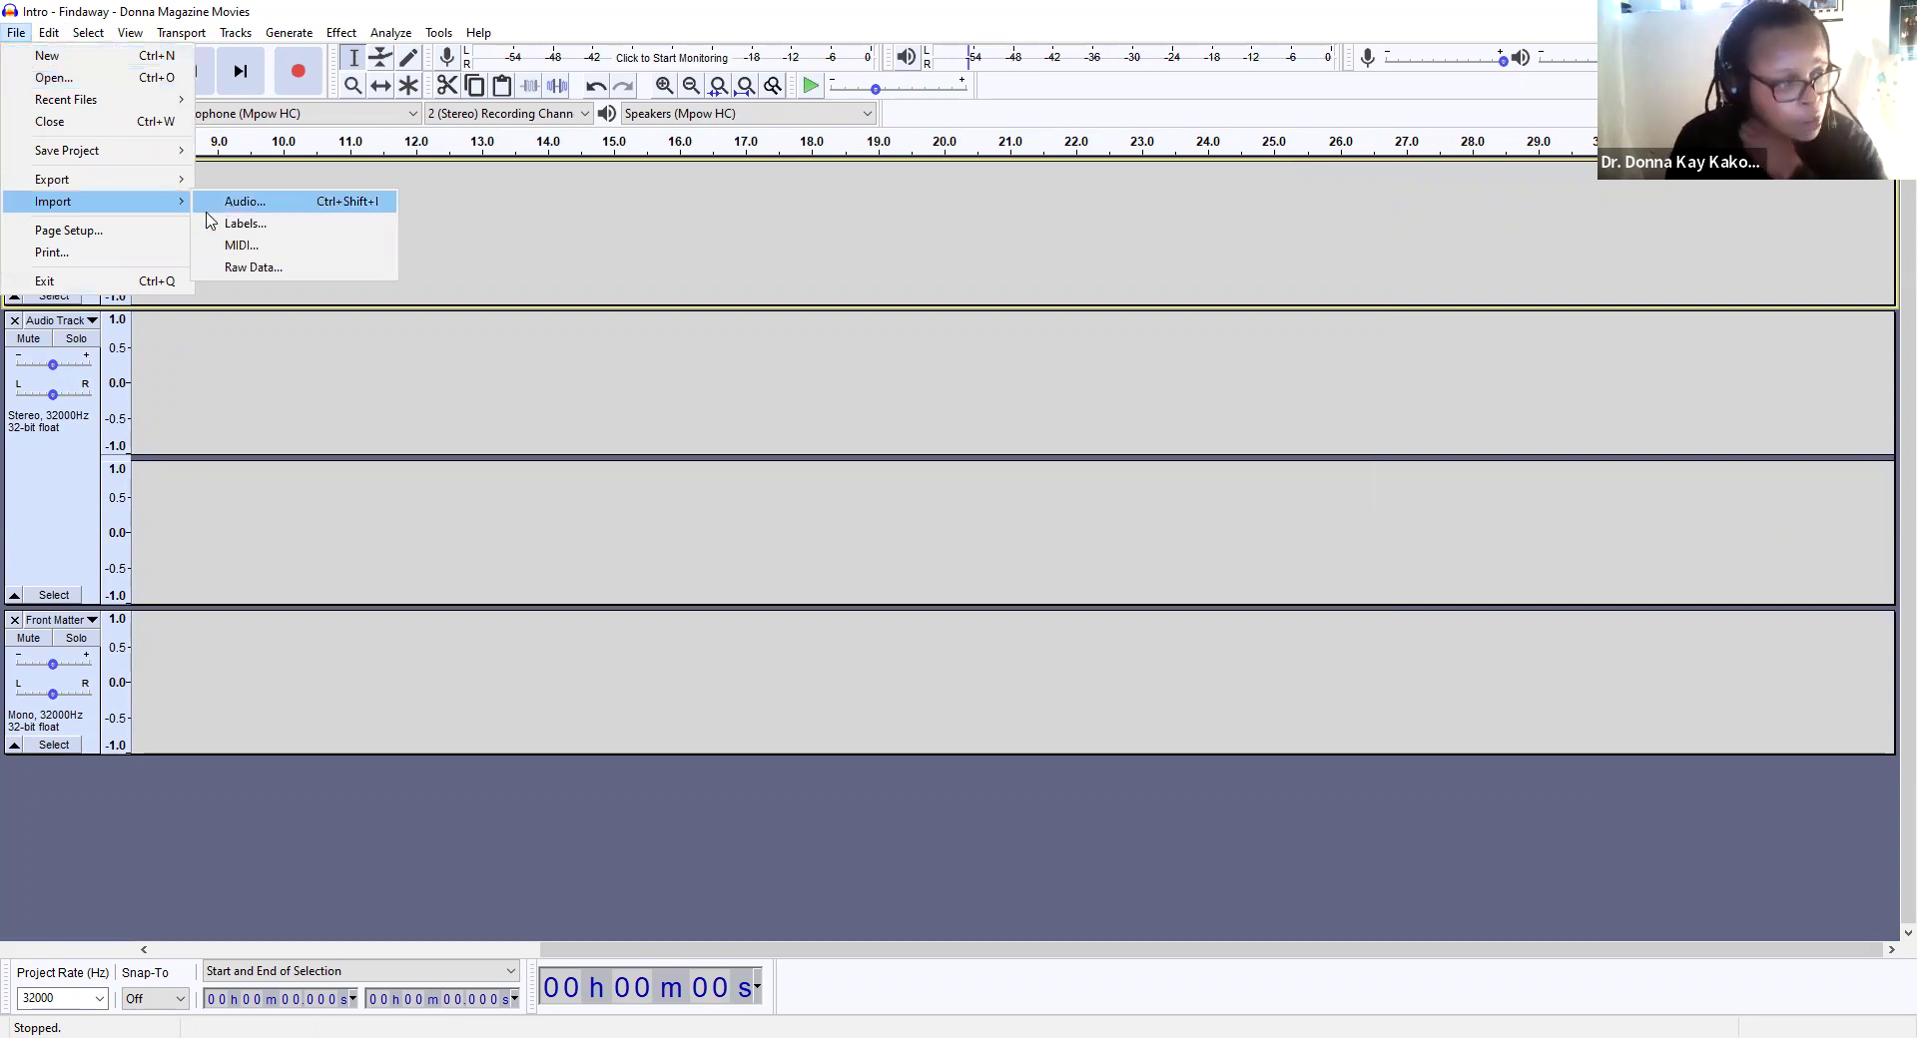
click(211, 205)
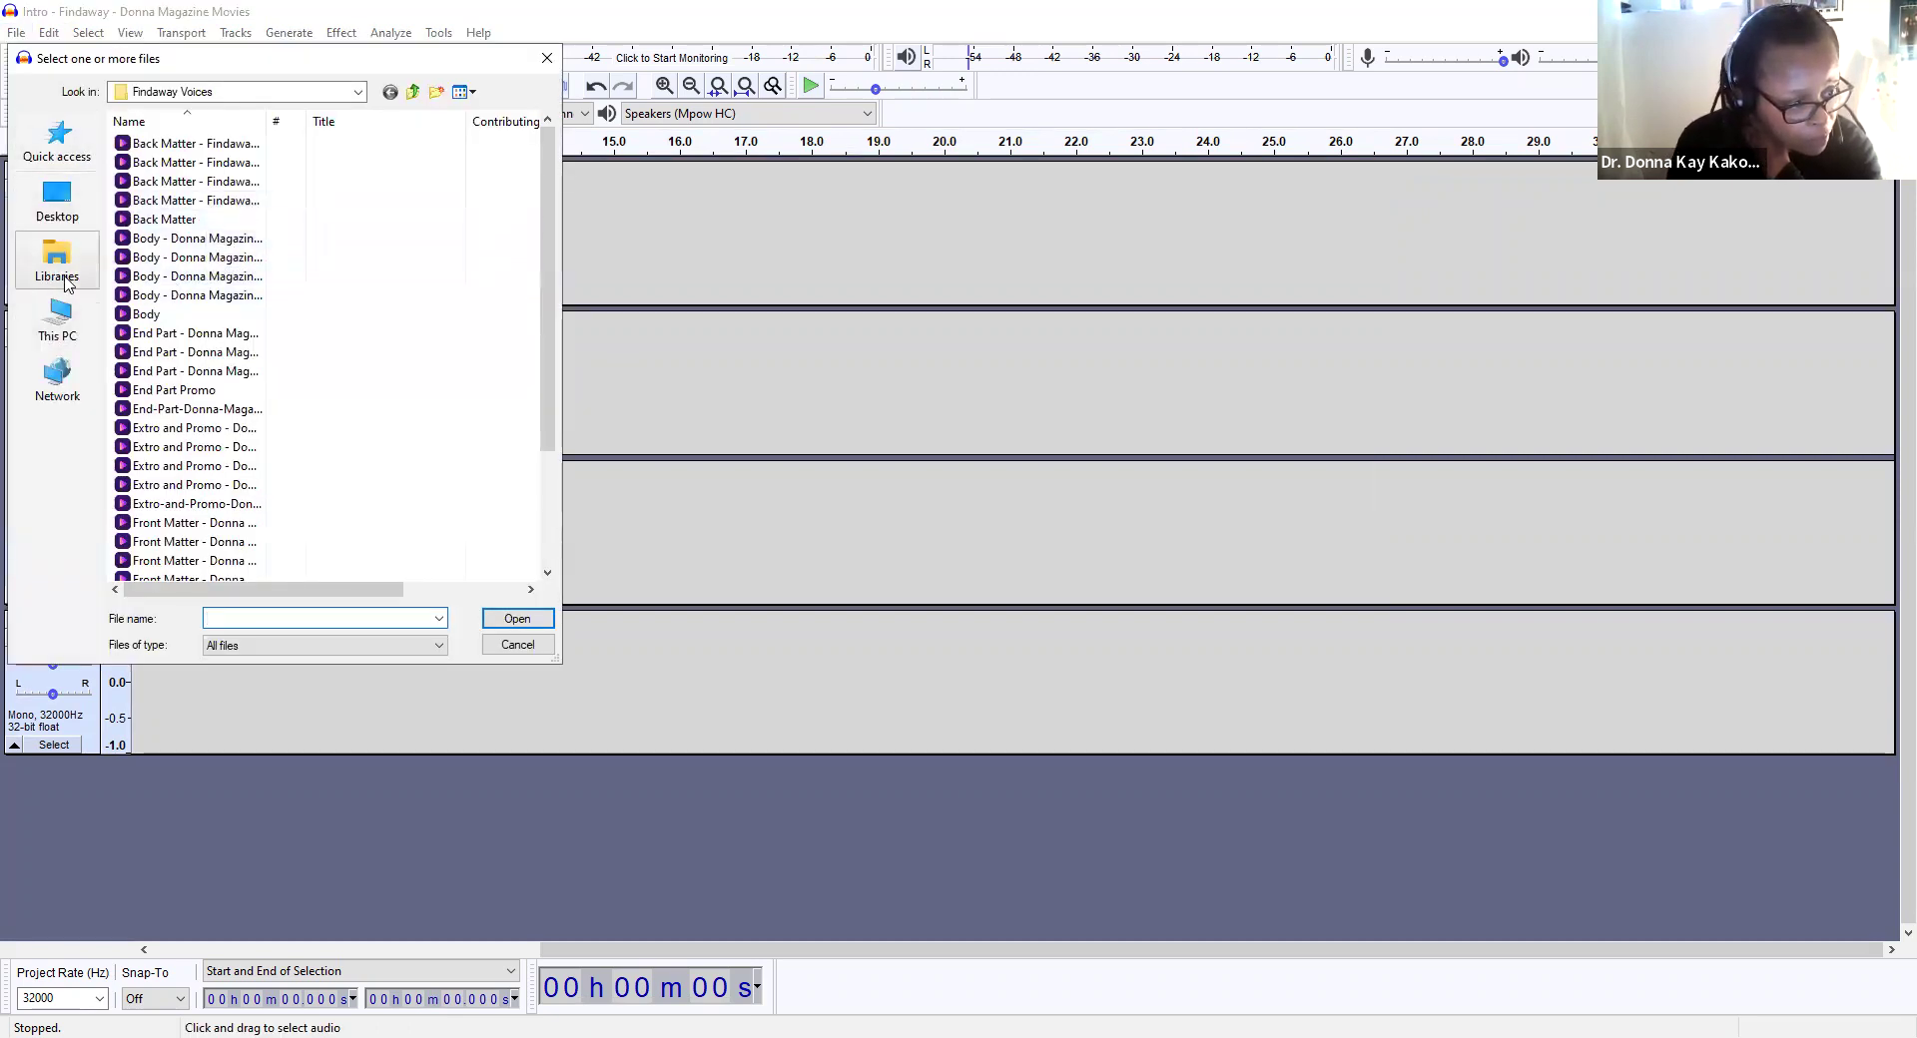
click(68, 331)
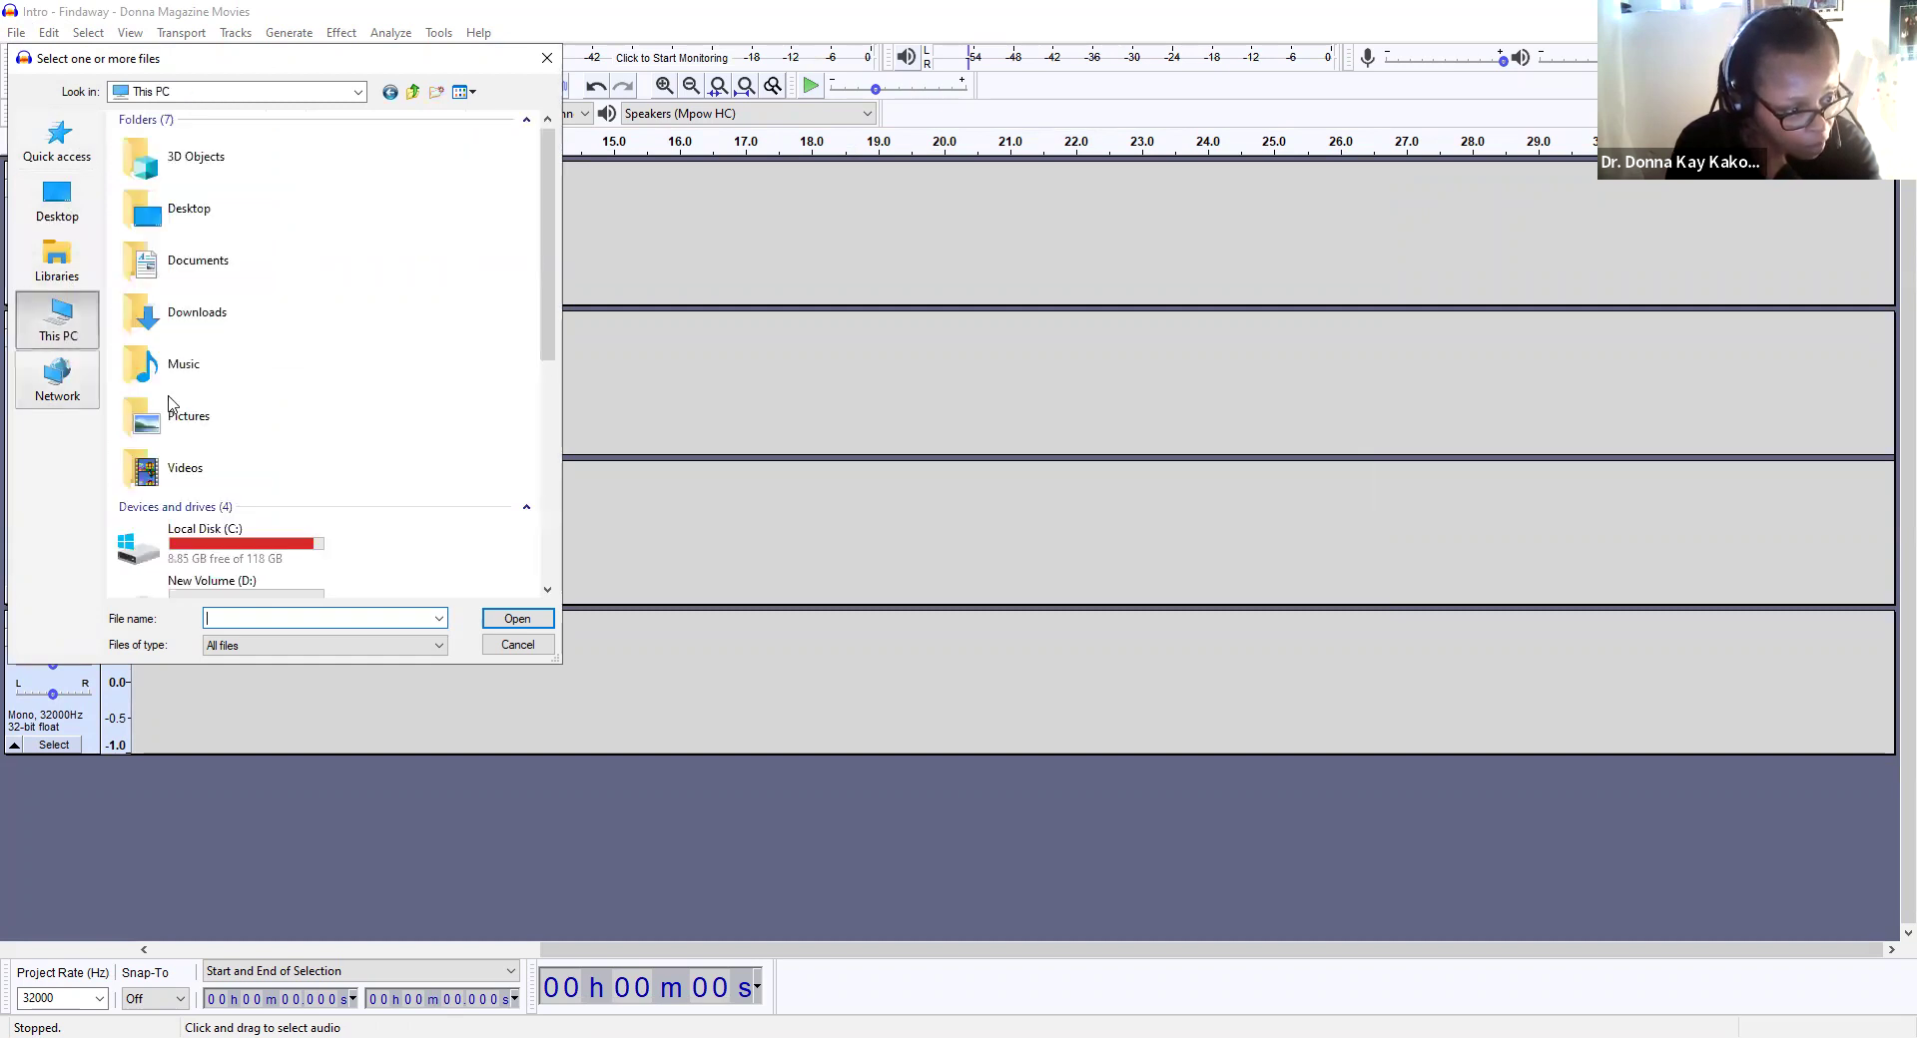
scroll(176, 385, down, 5)
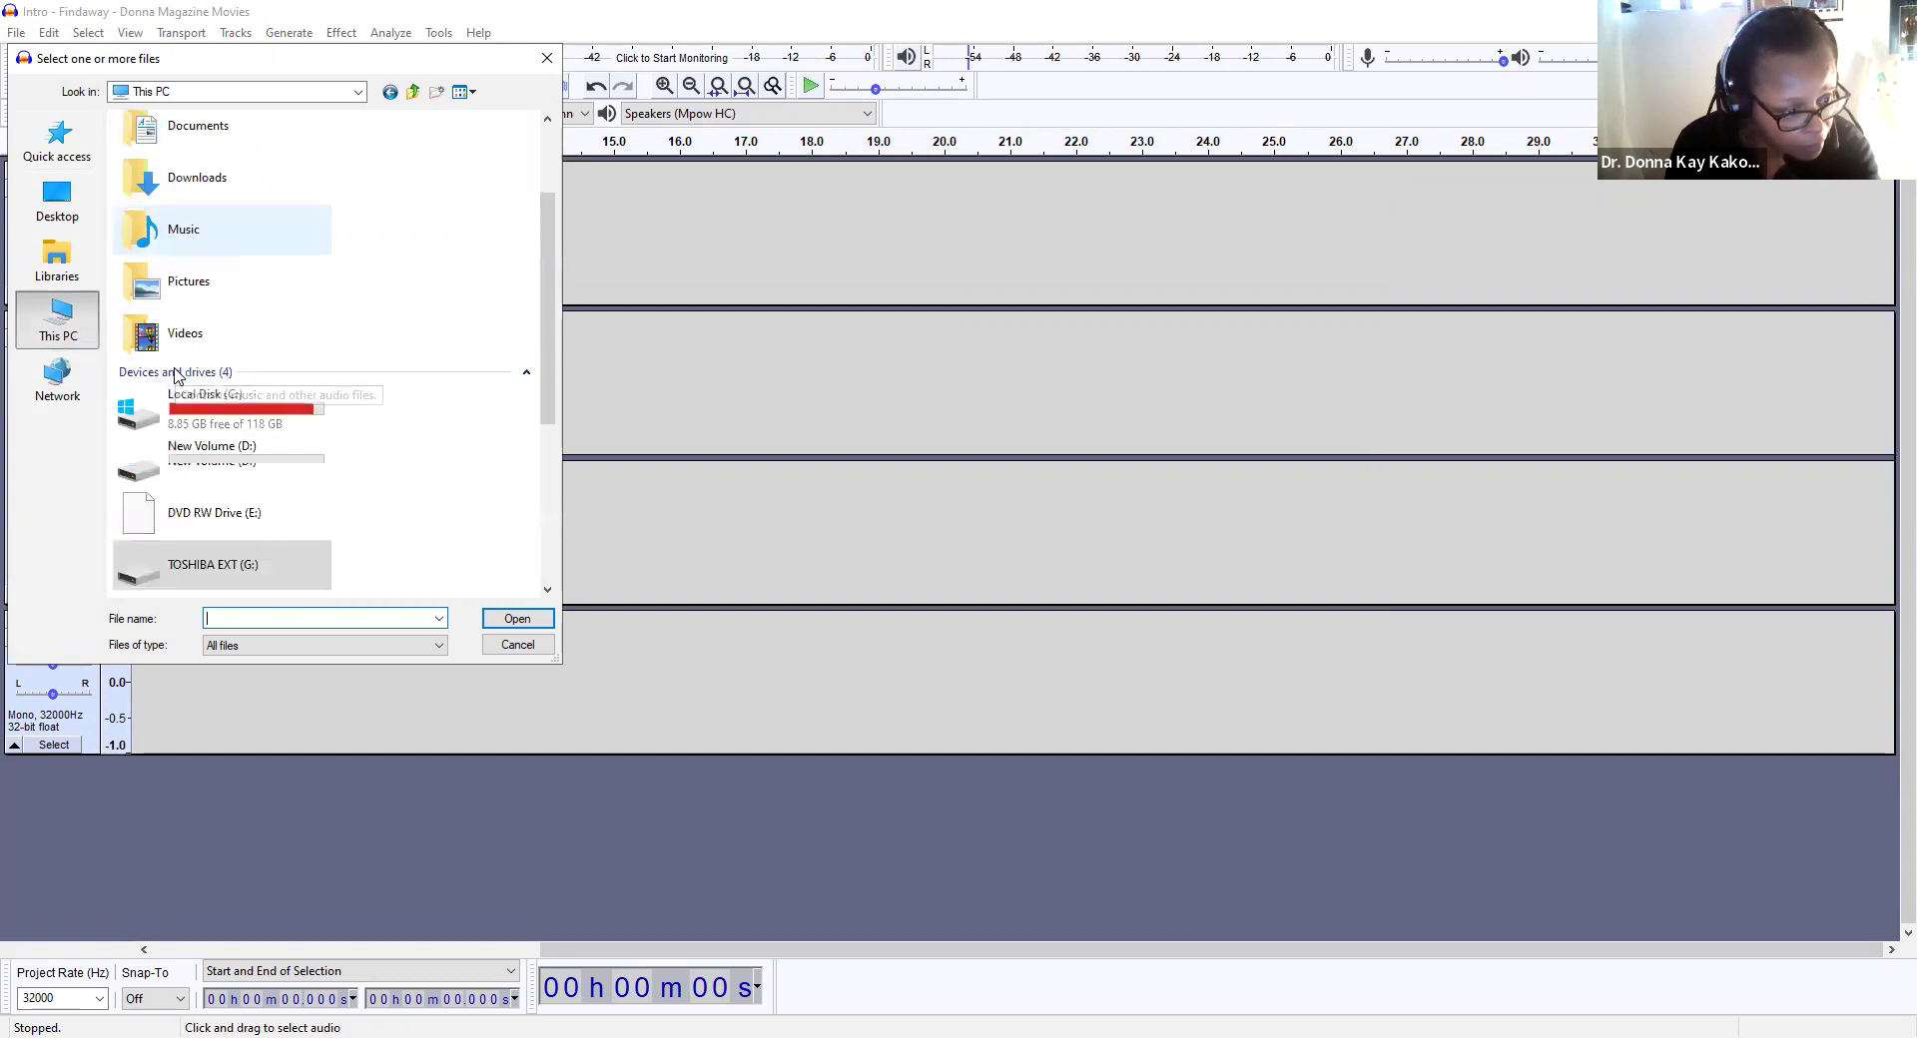
double_click(144, 440)
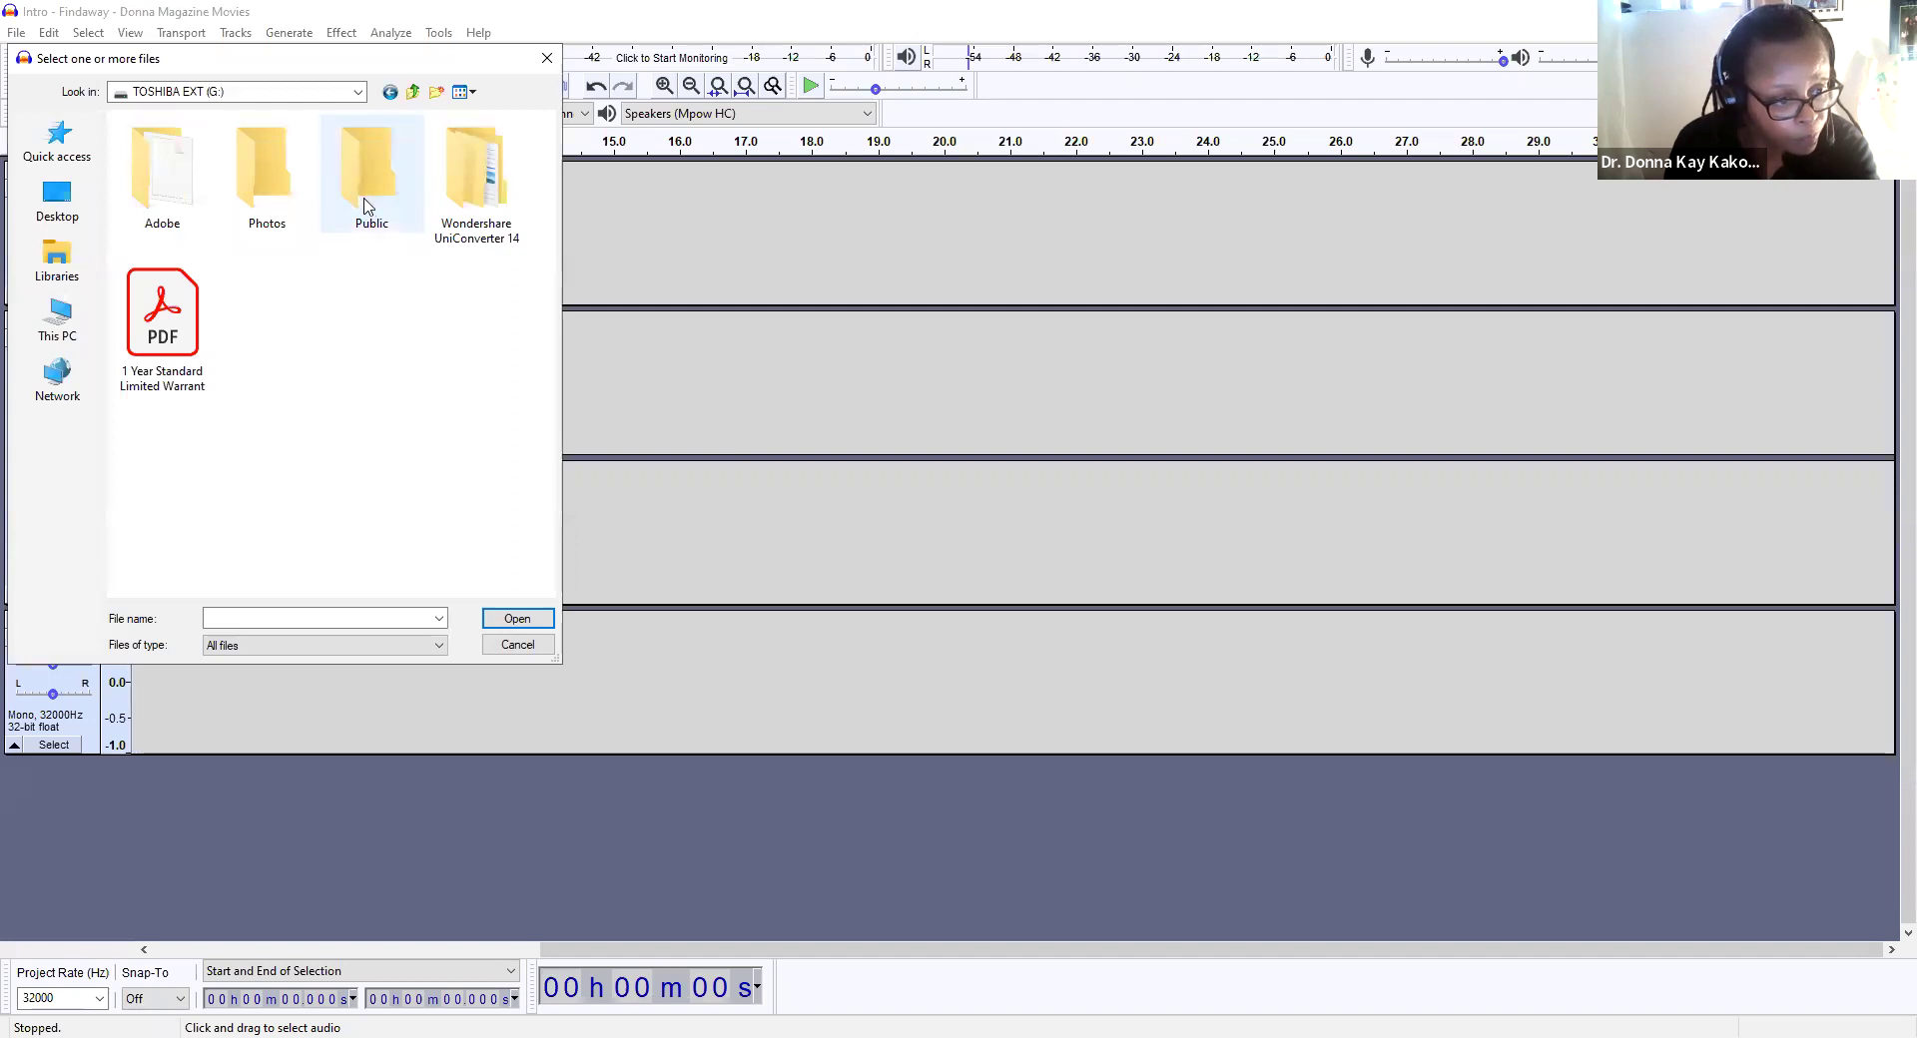
double_click(364, 205)
double_click(125, 150)
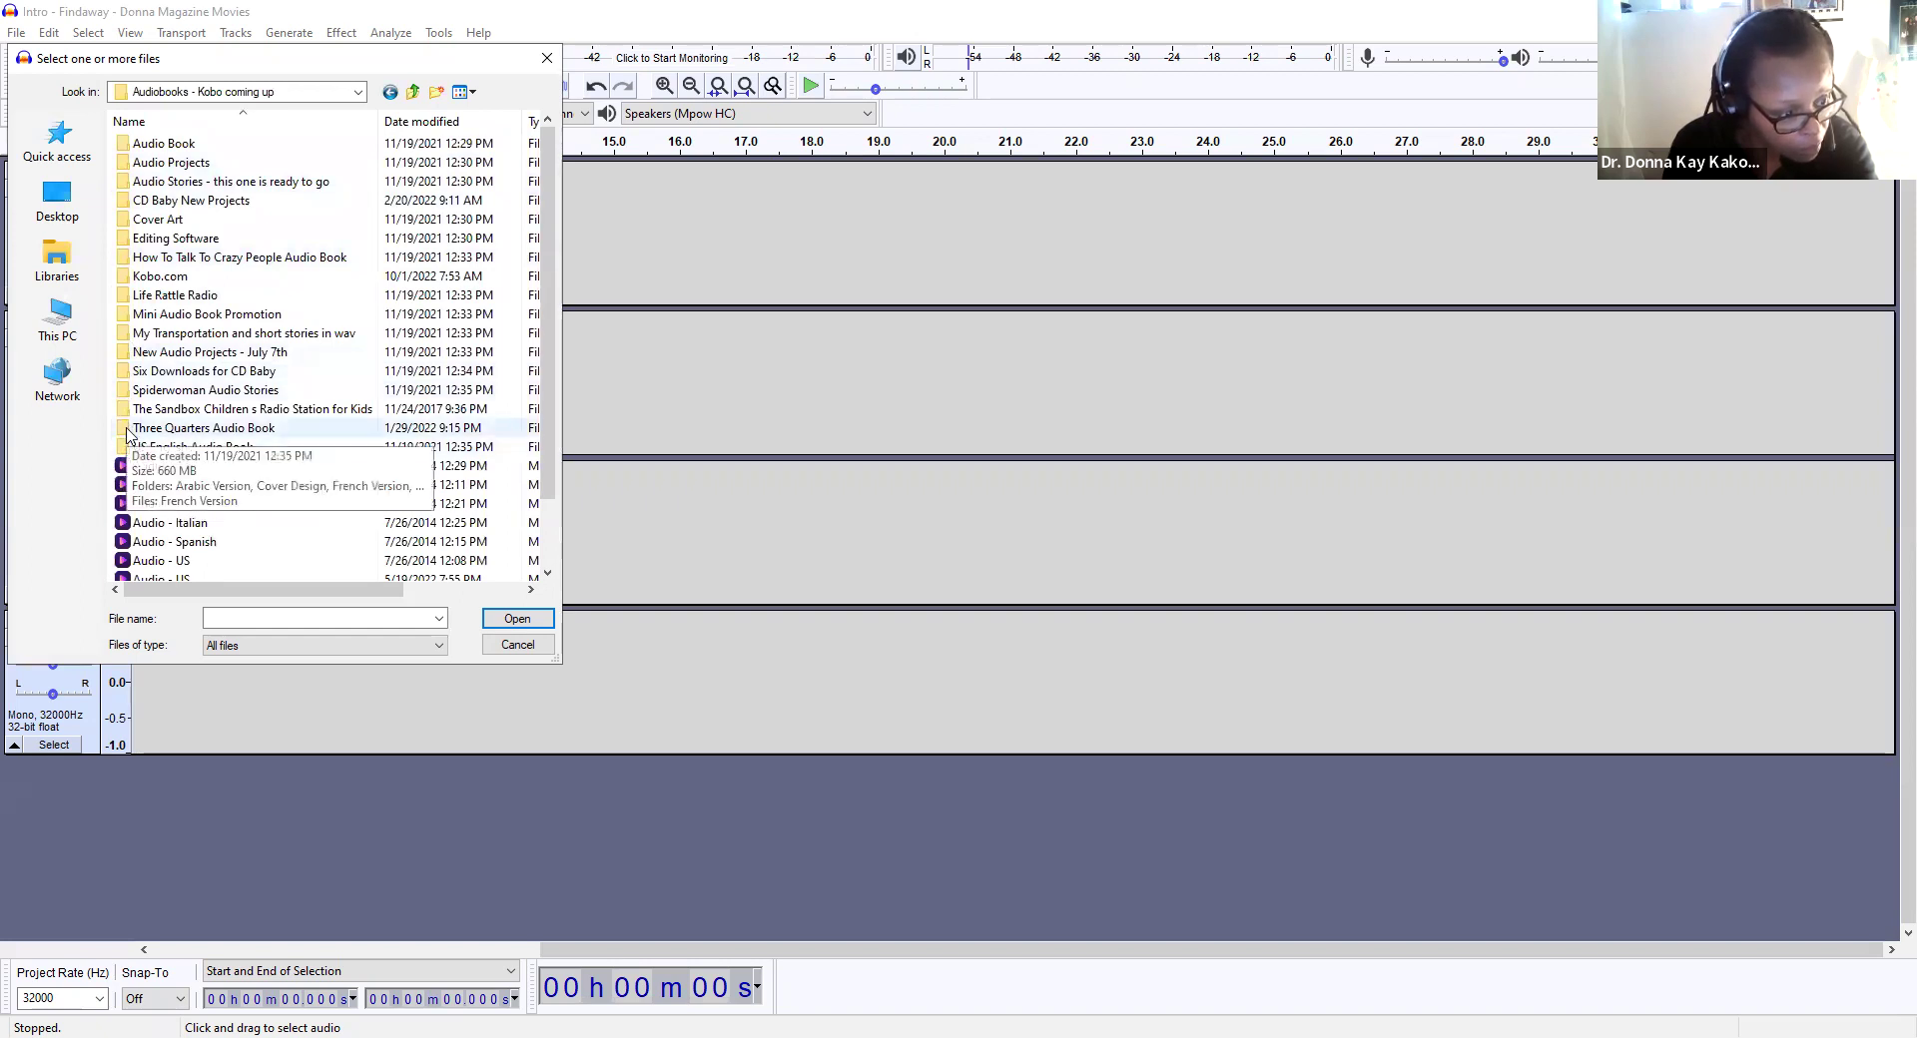
double_click(127, 429)
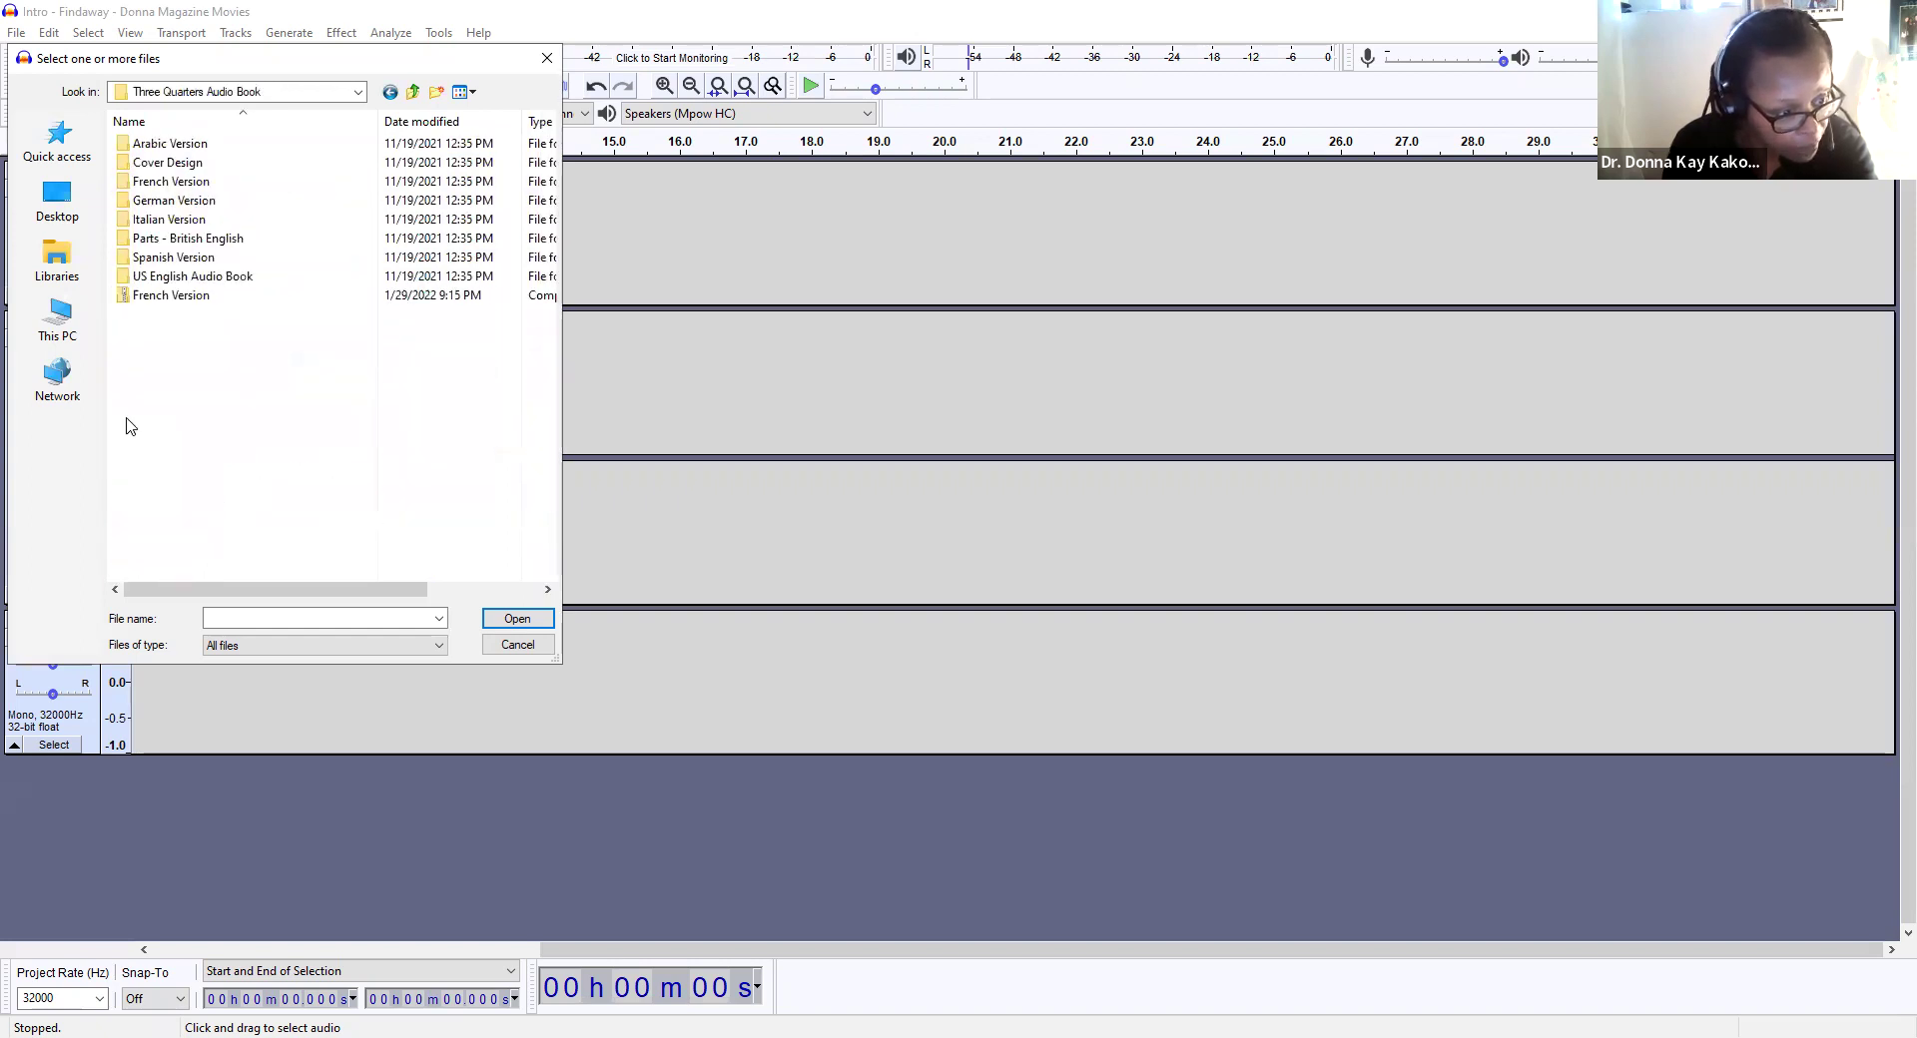
click(119, 243)
double_click(119, 243)
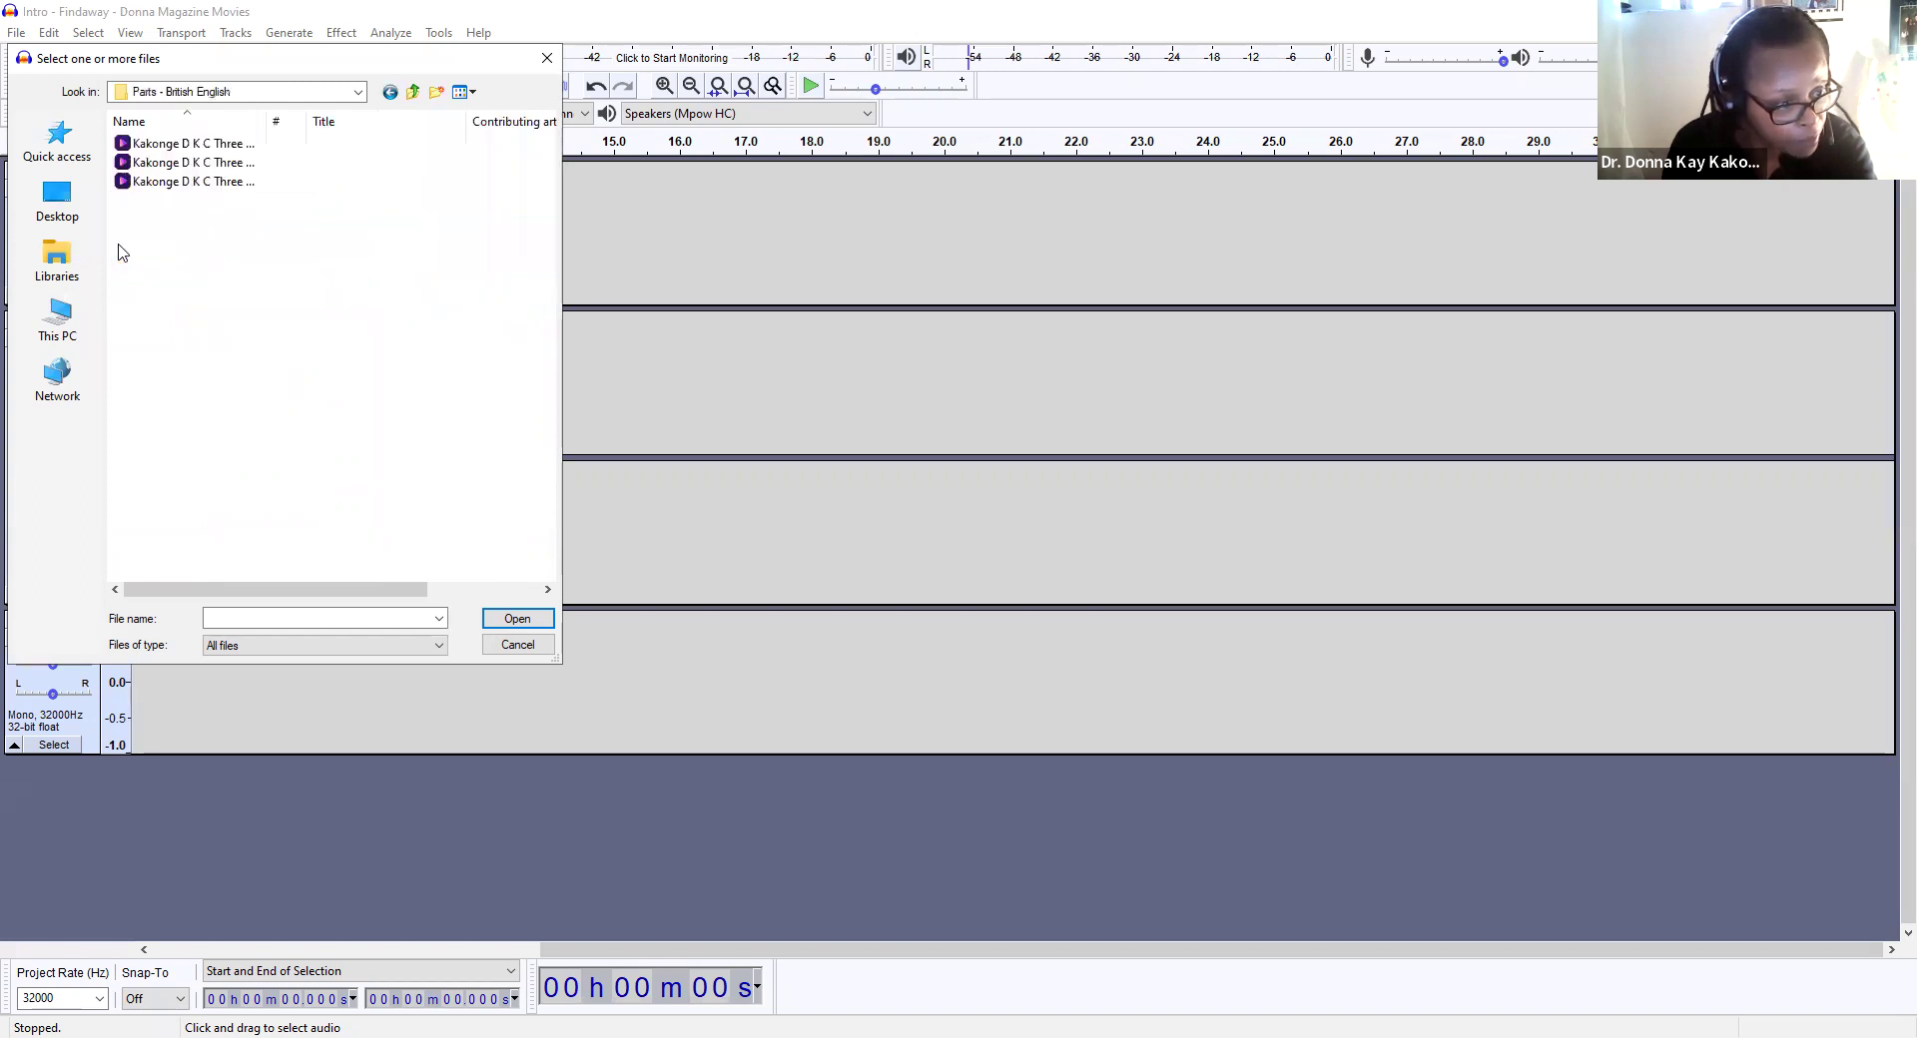
Step: Try to import the Part 1 MP3 of the Three Quarters Audio Book and dismiss the resulting dialogs
click(120, 146)
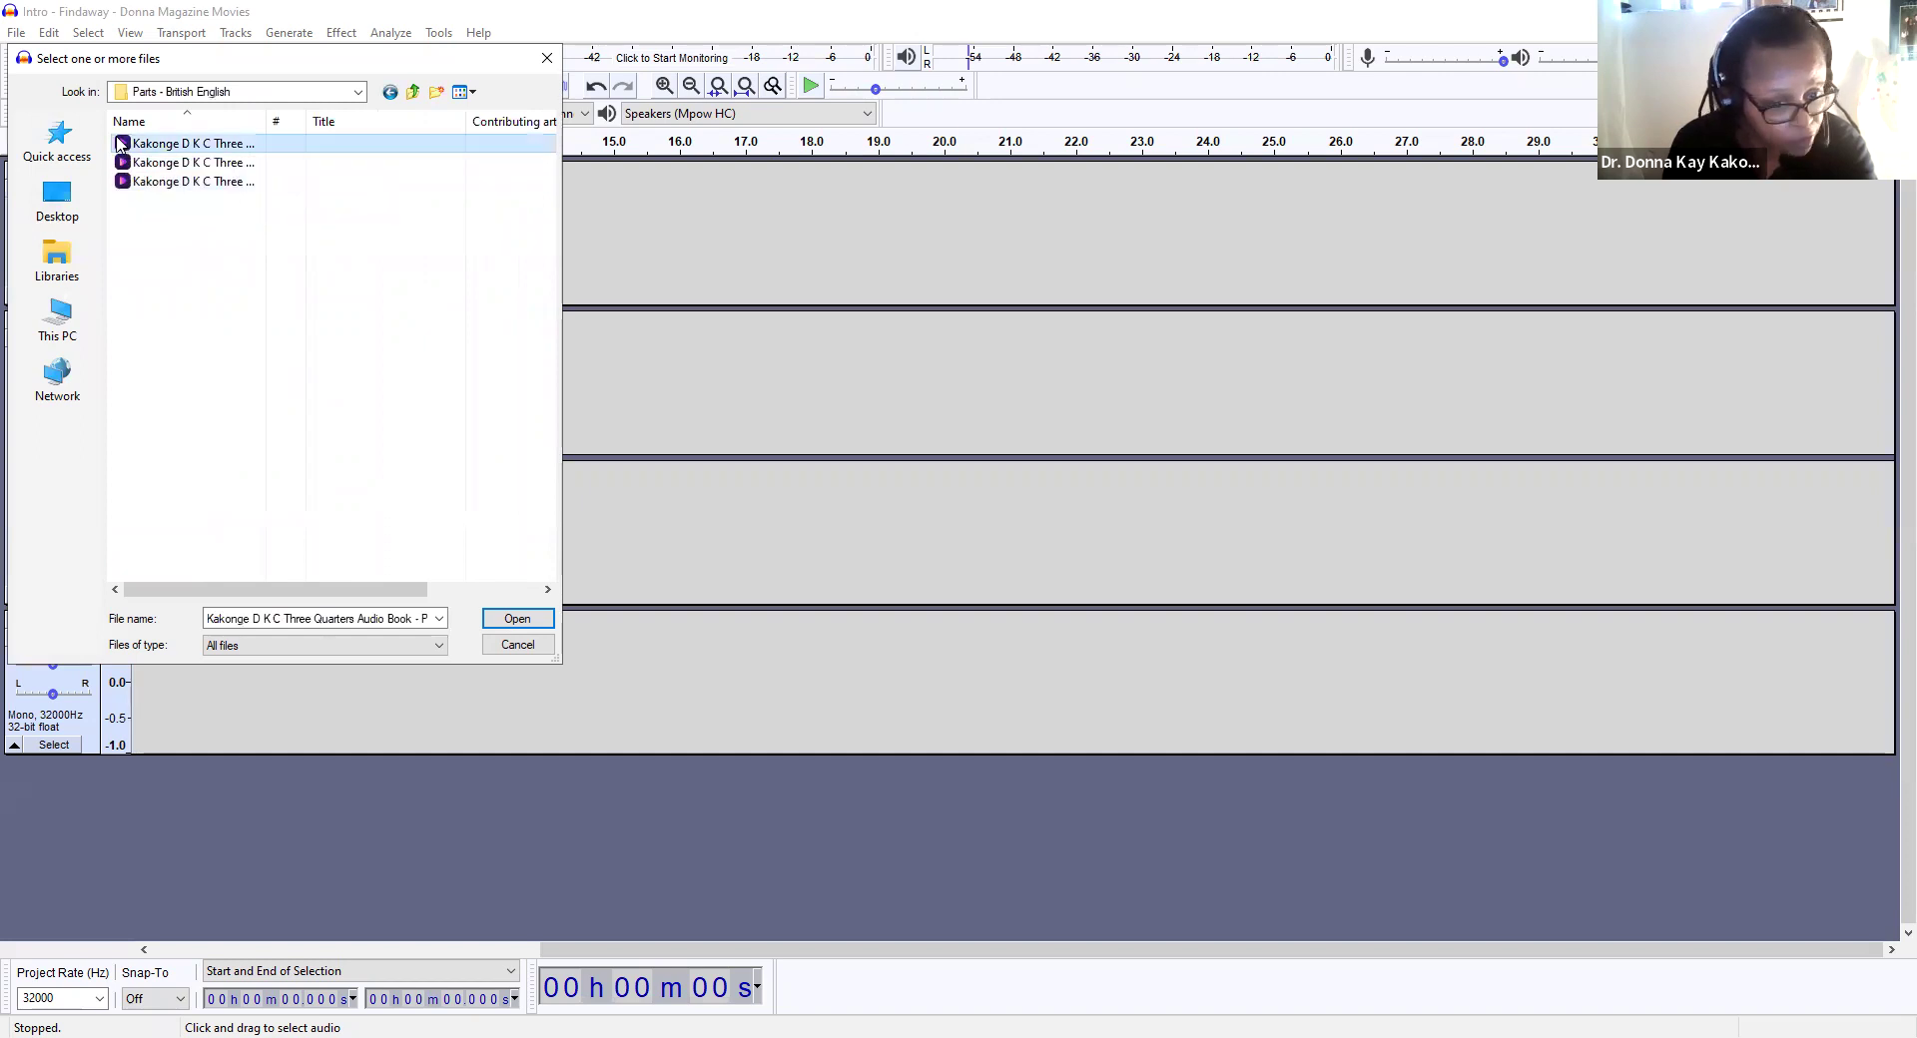
double_click(119, 146)
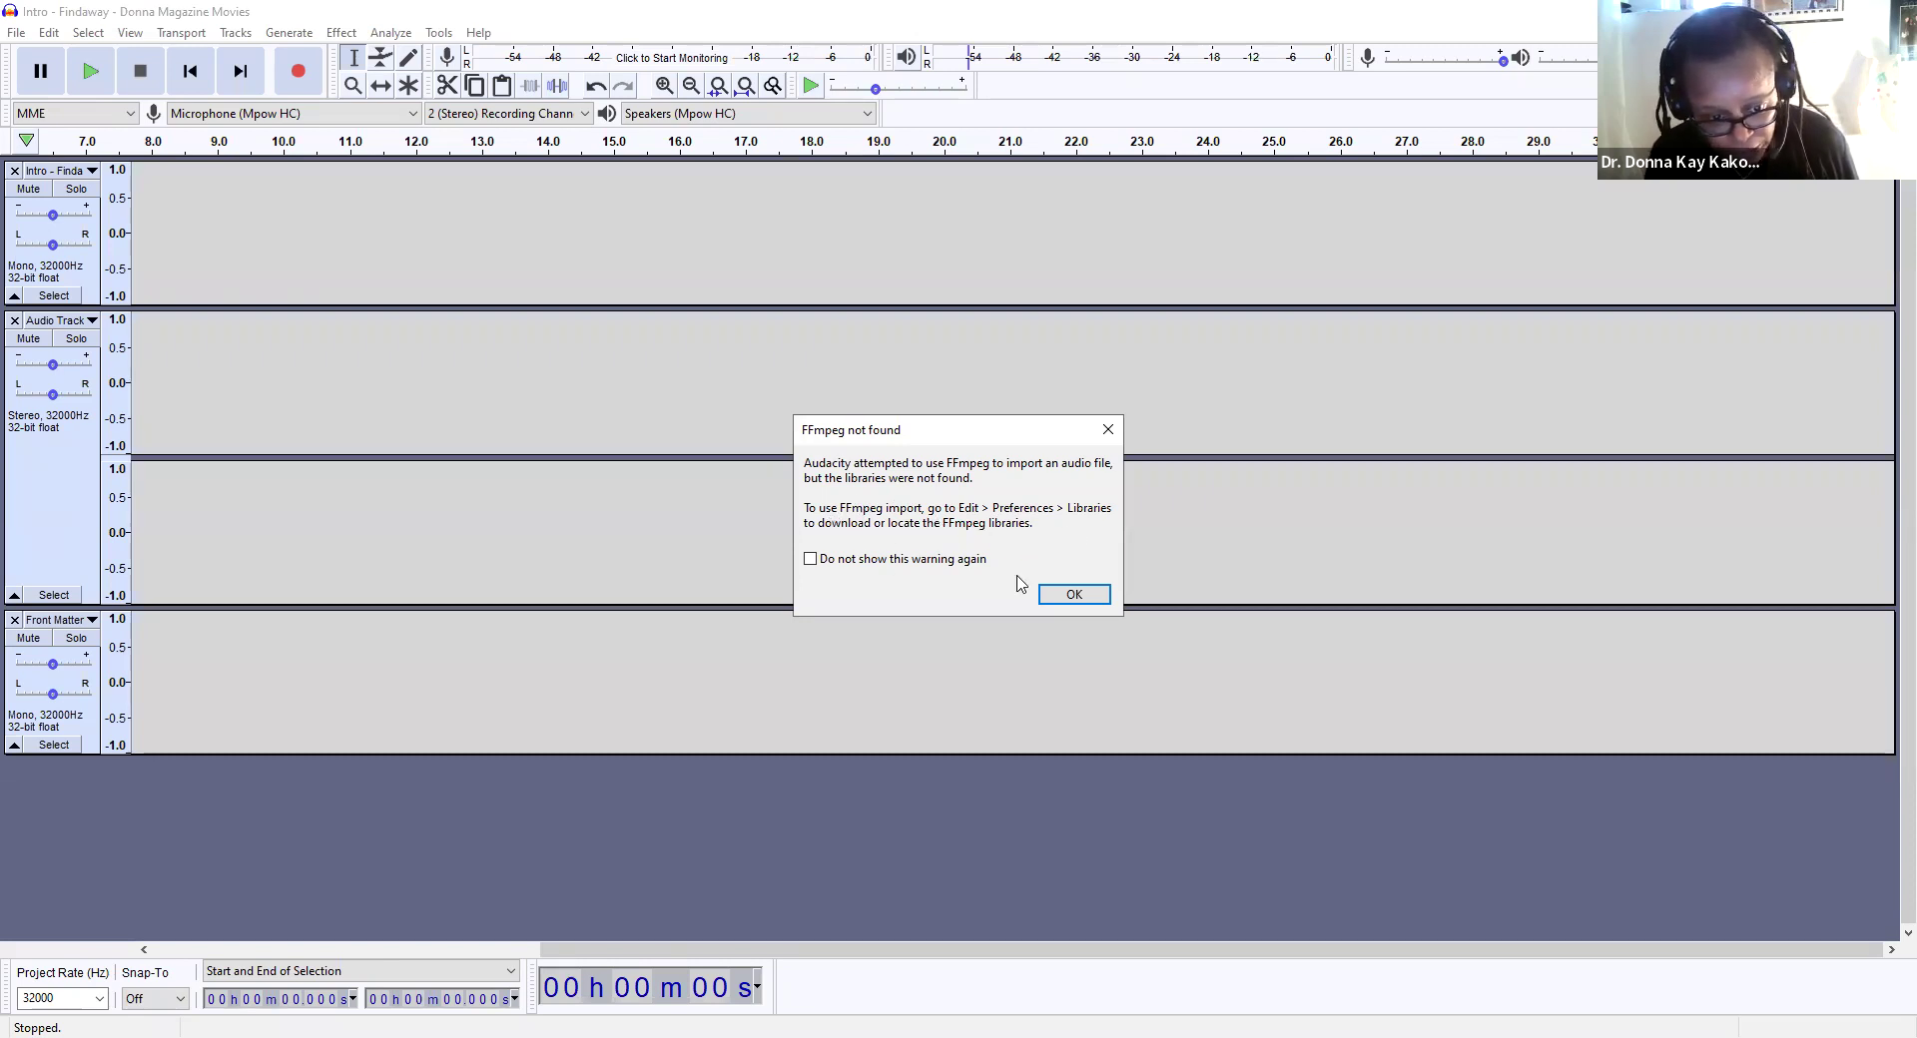
click(1043, 596)
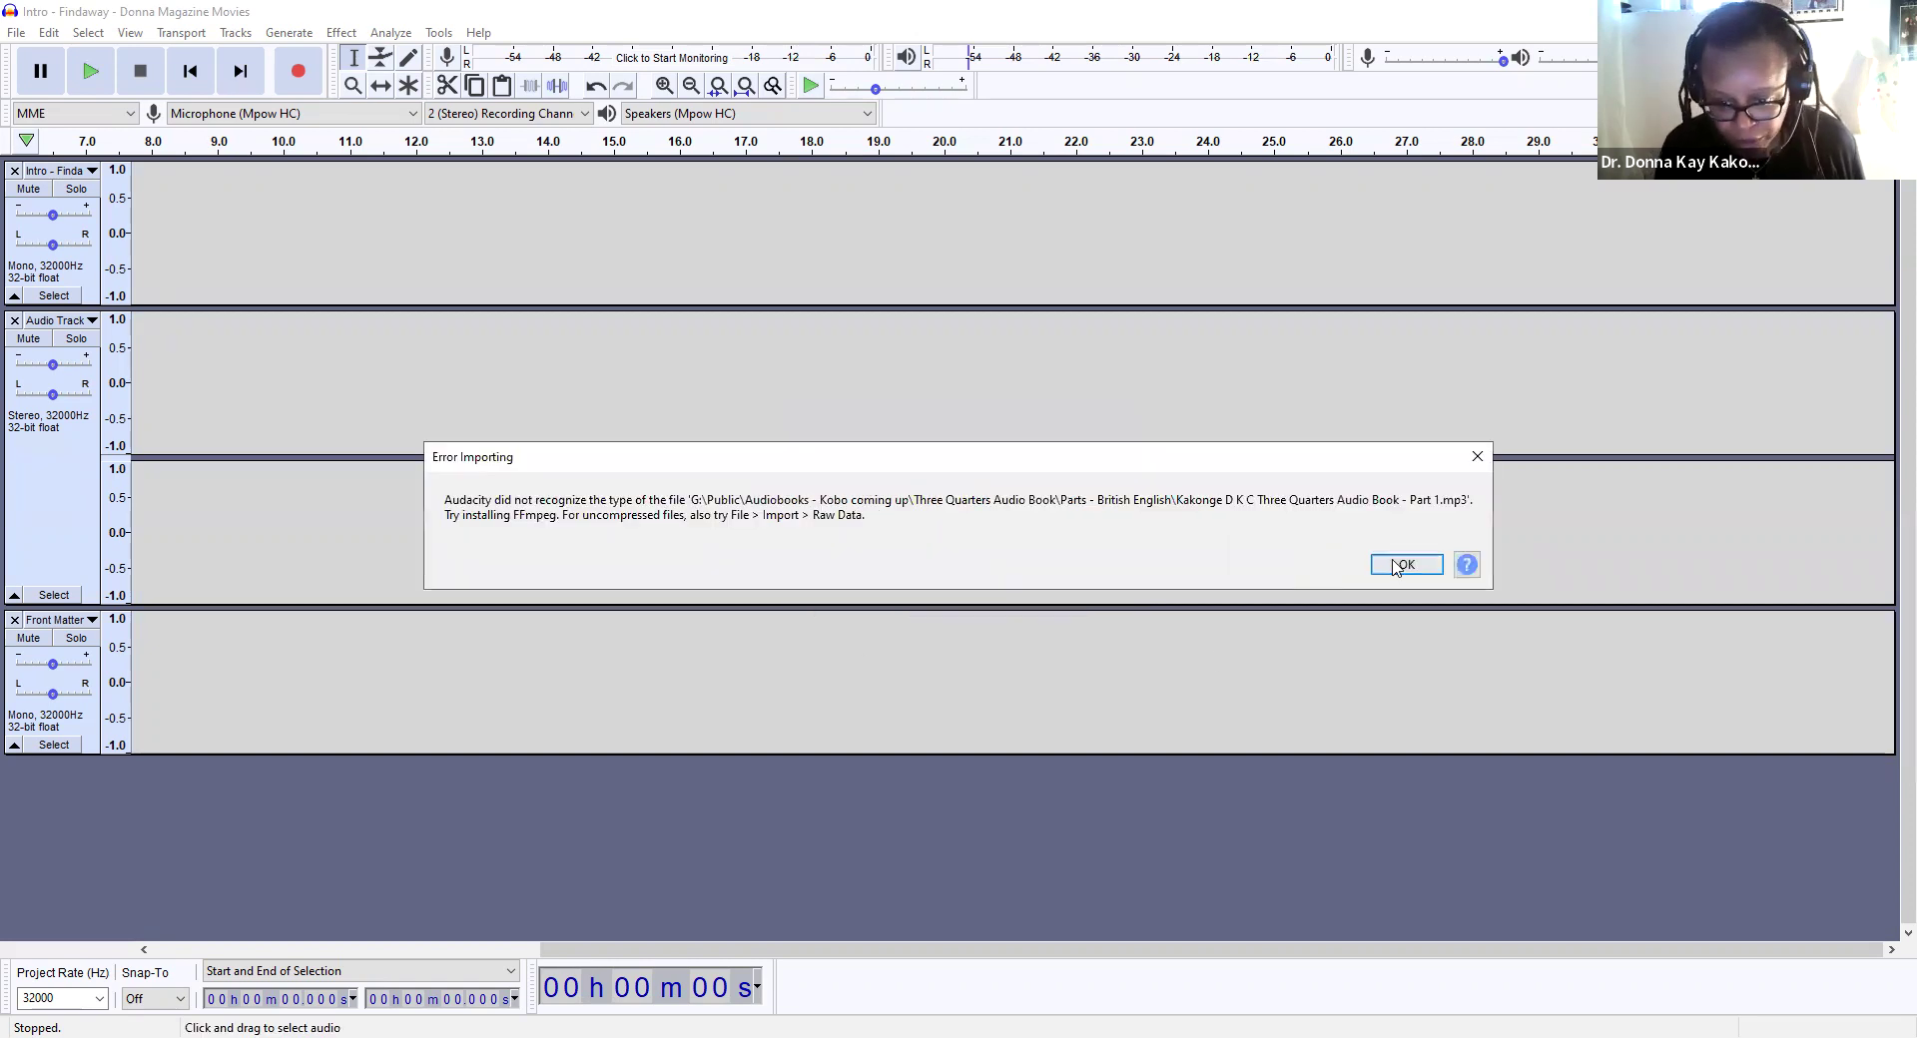
key(Return)
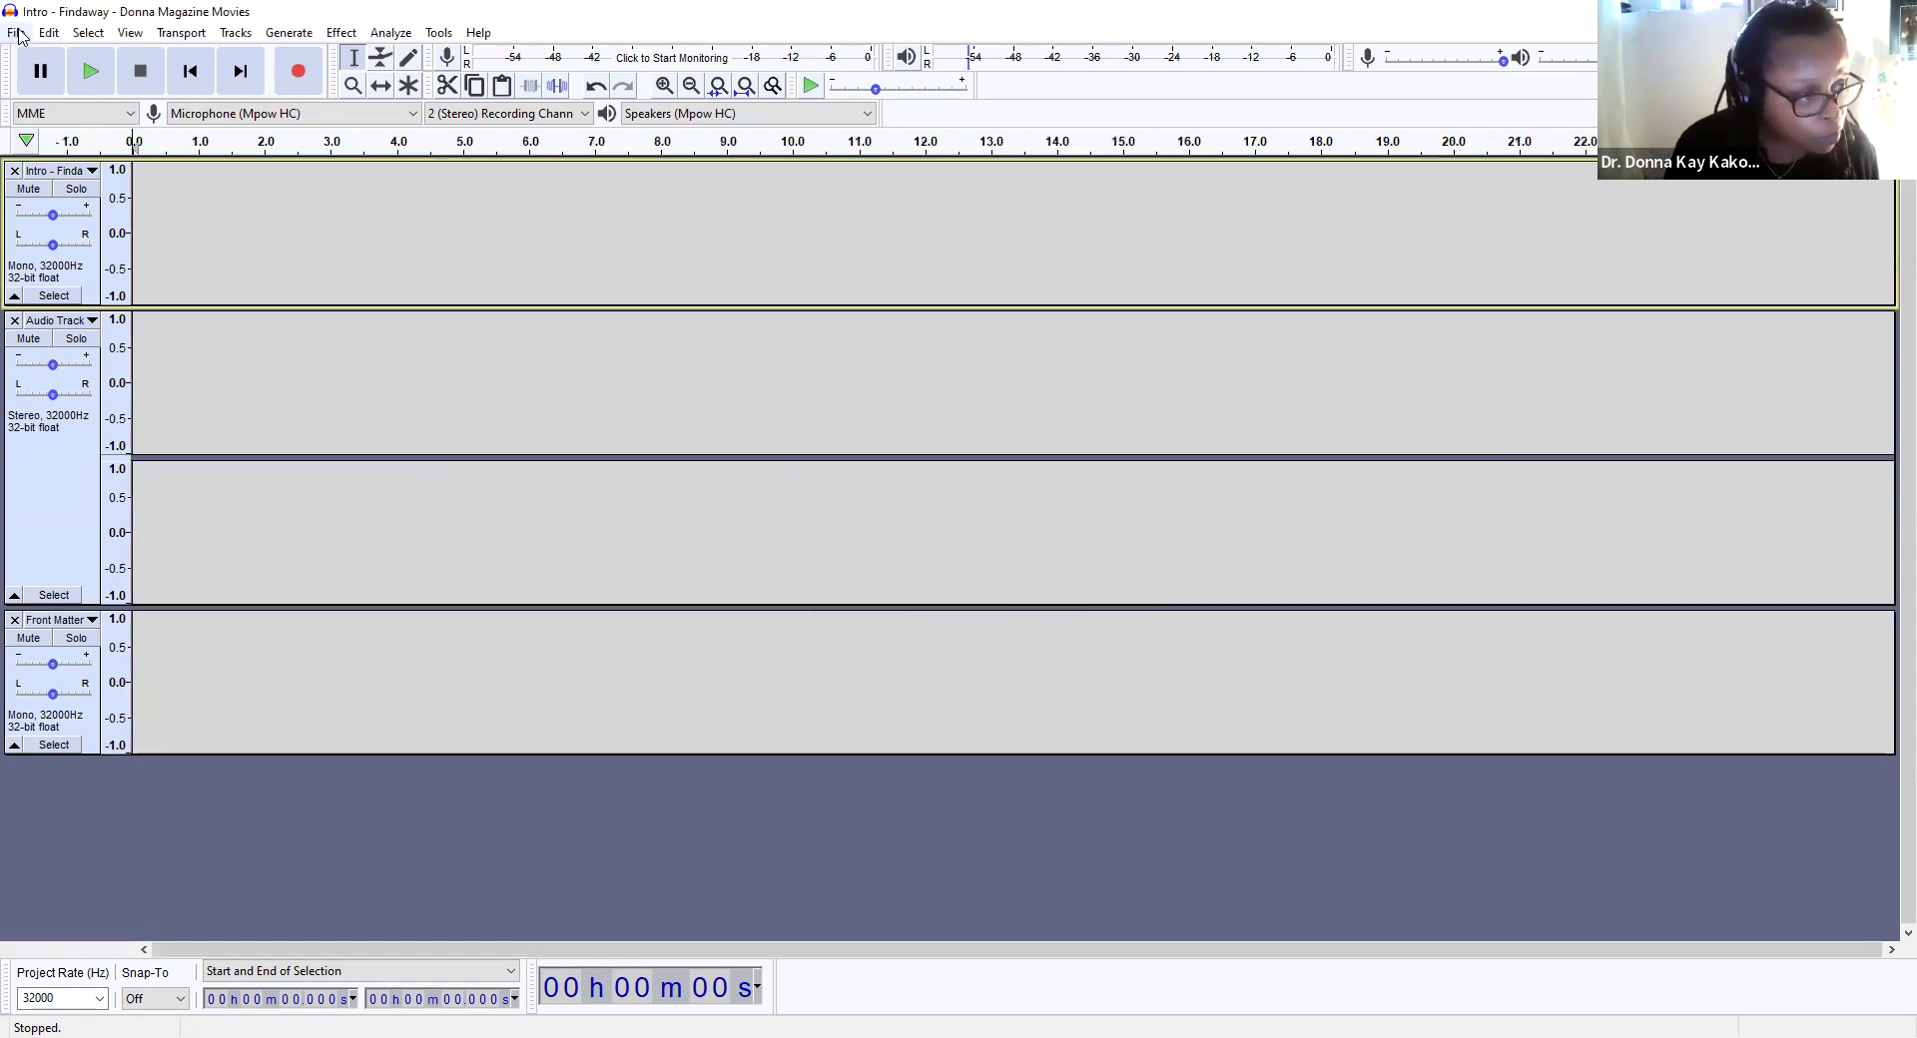
Step: Import the Spiderwomon Radio Show MP3 from the Life Rattle Radio folder inside Audiobooks - Kobo coming up
click(18, 33)
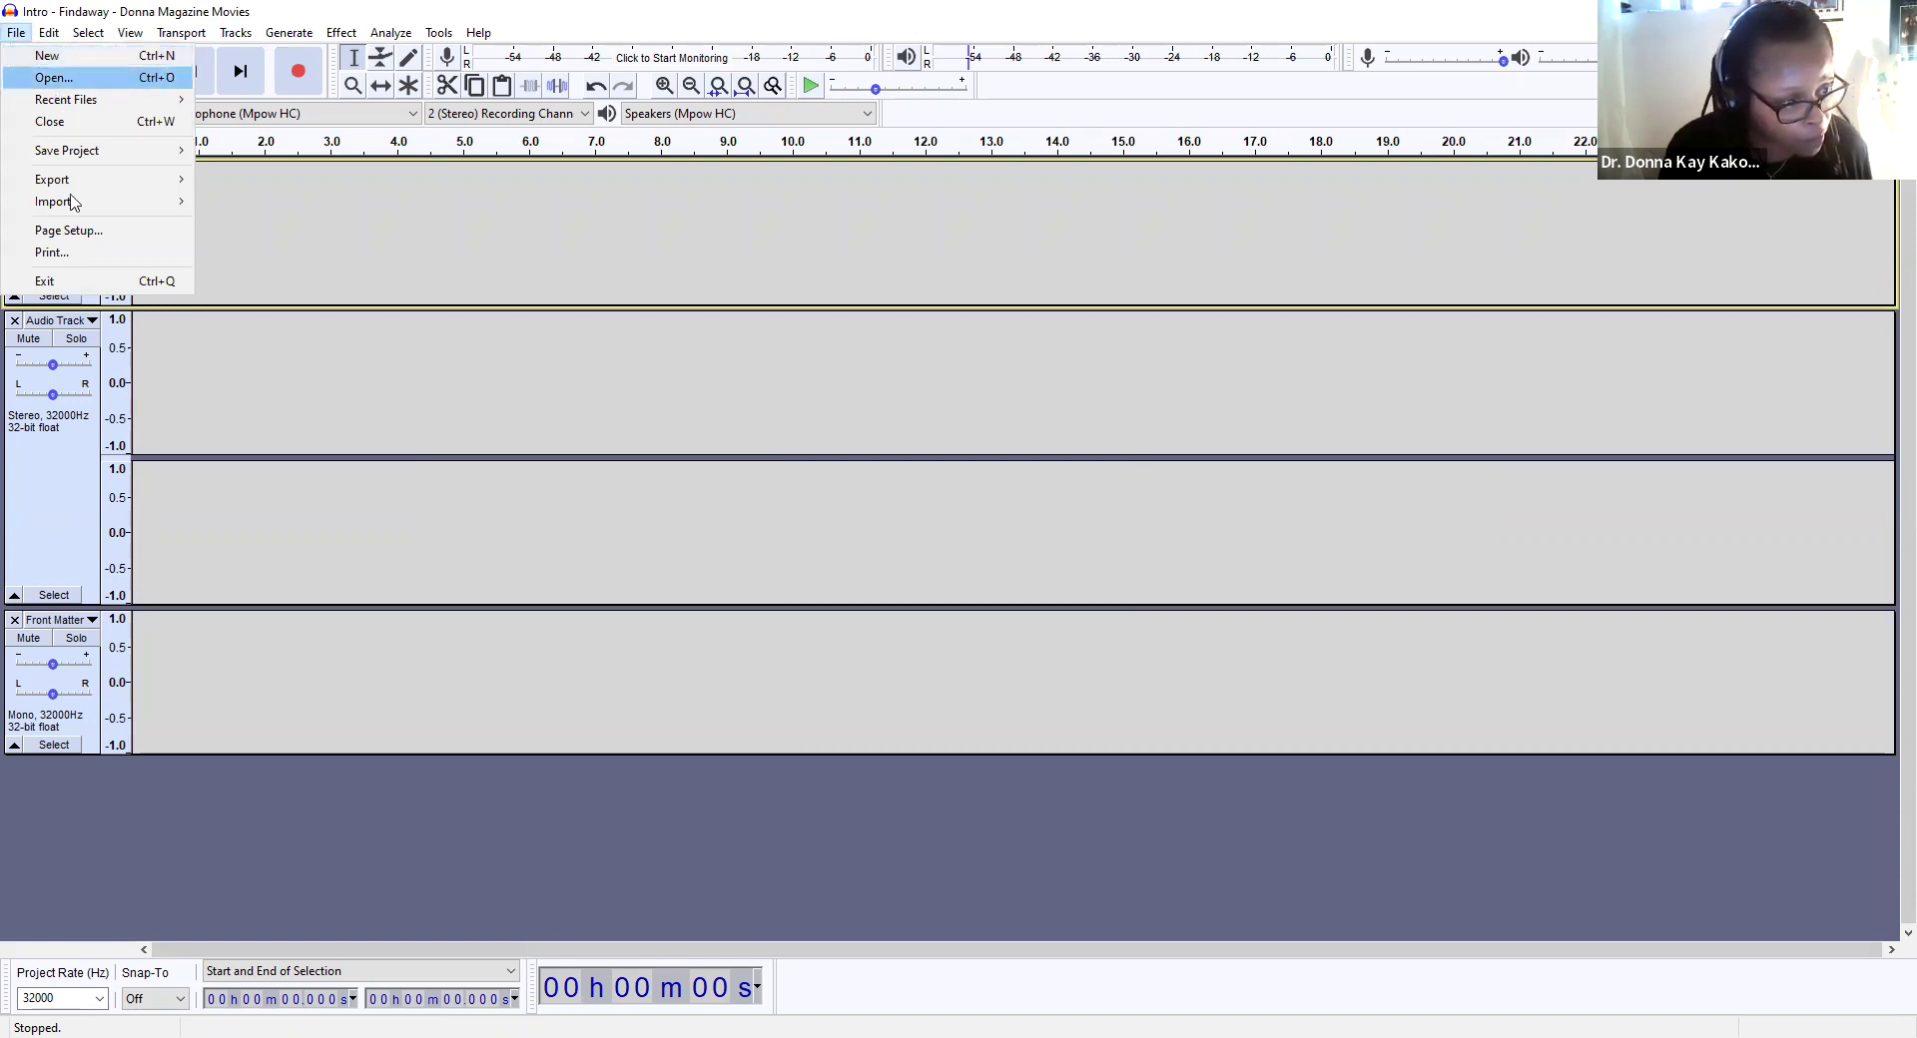
mouse_move(72, 202)
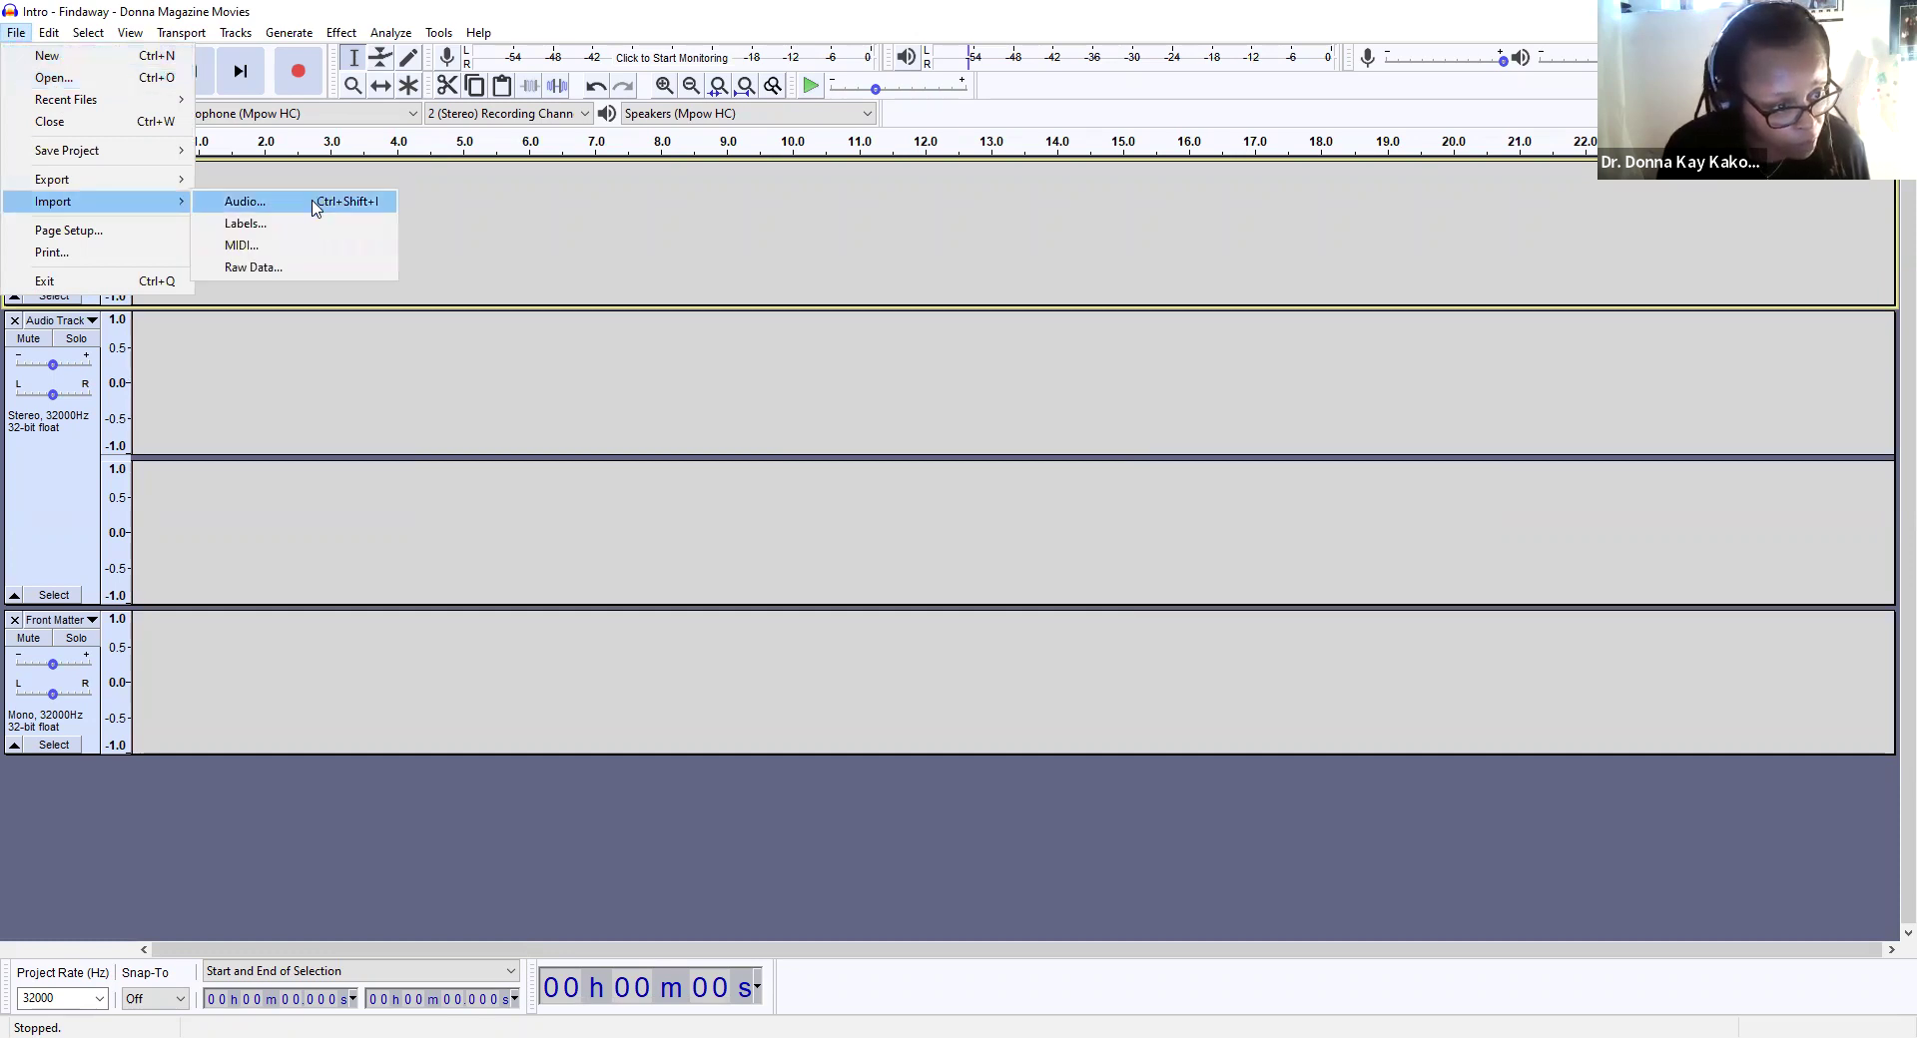
click(314, 207)
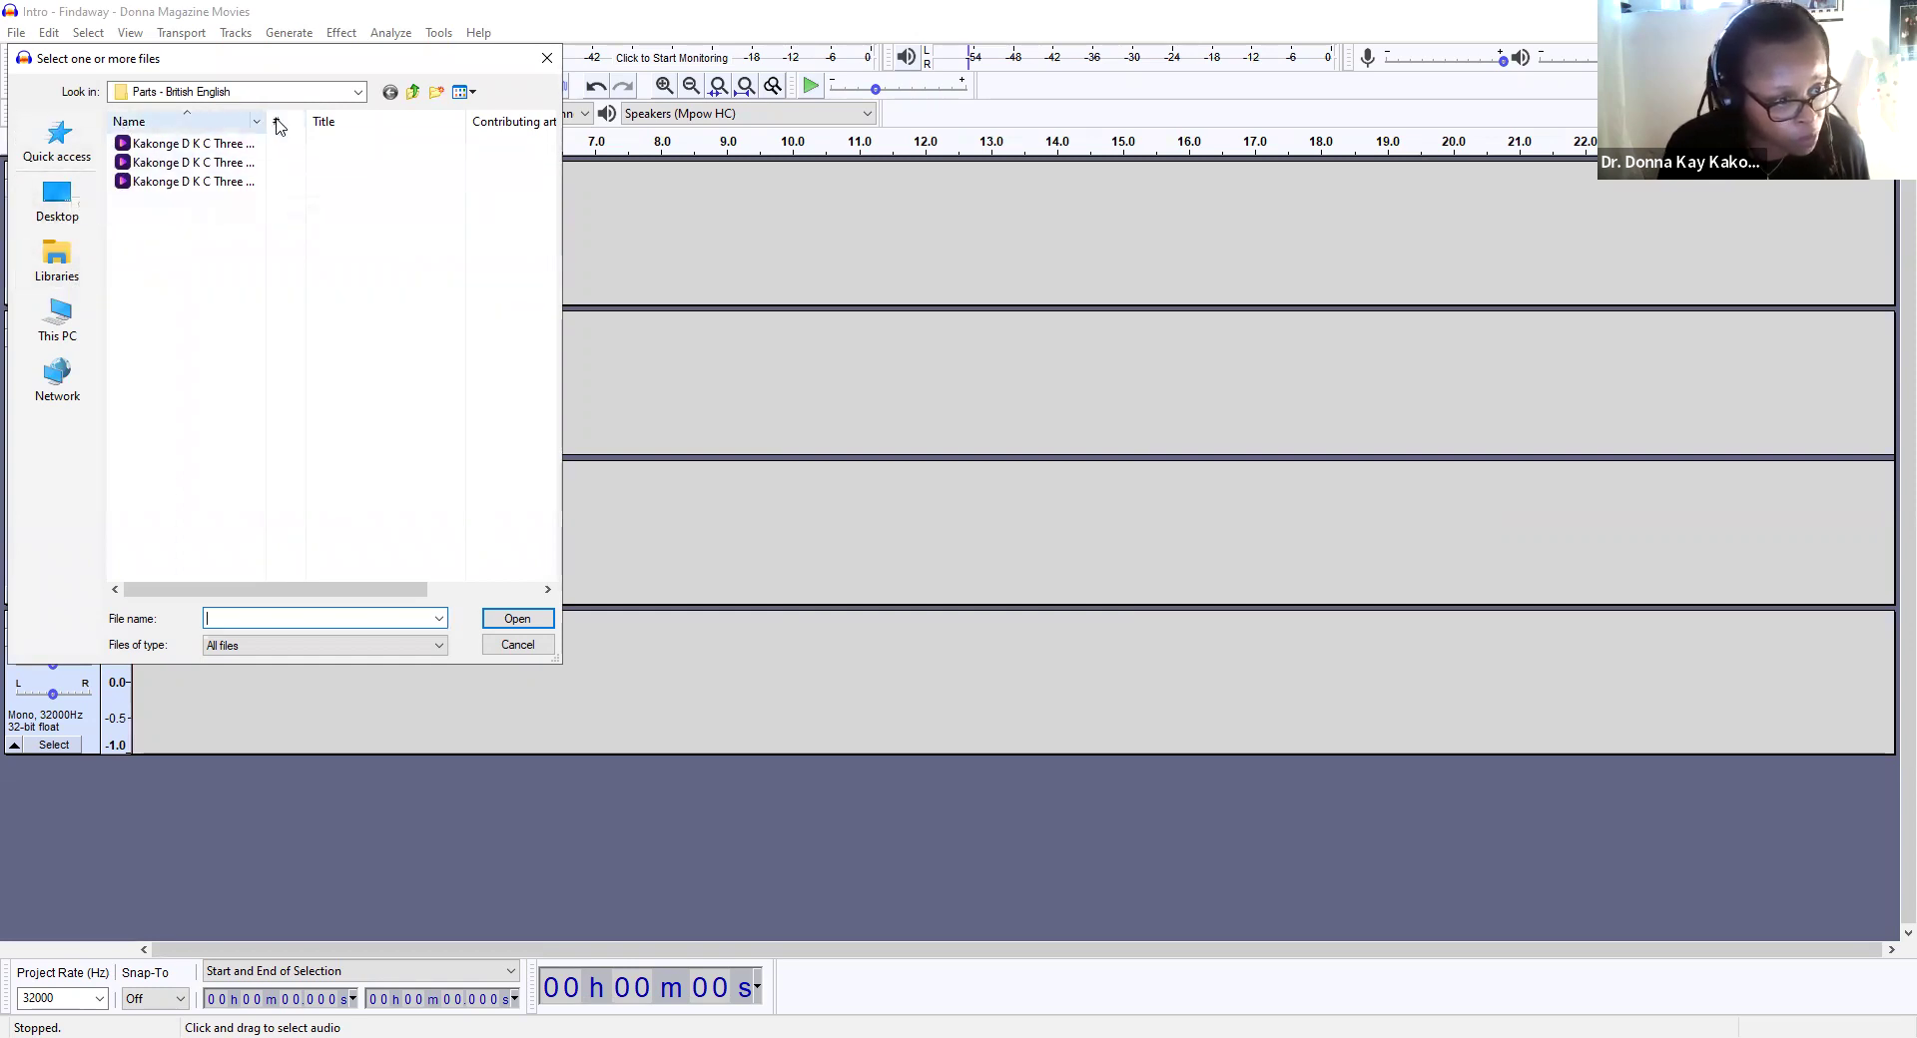
click(357, 91)
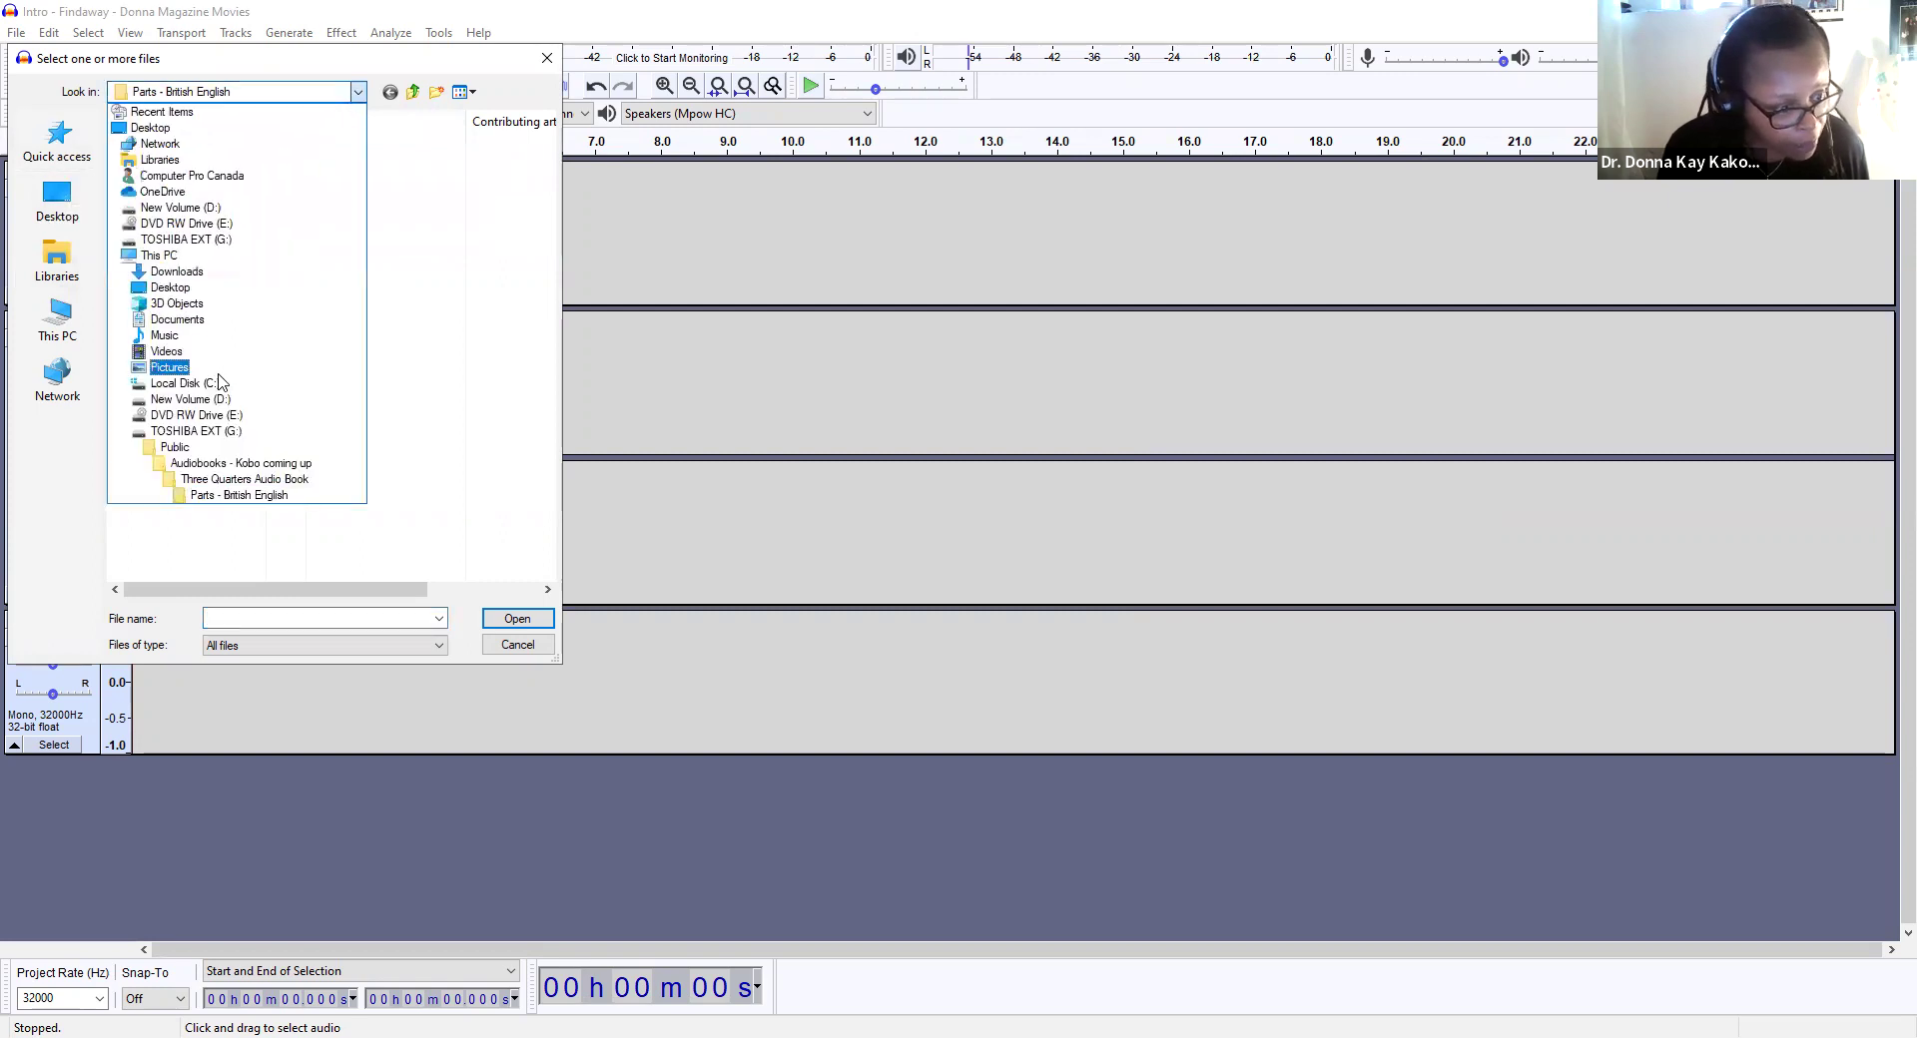
click(245, 463)
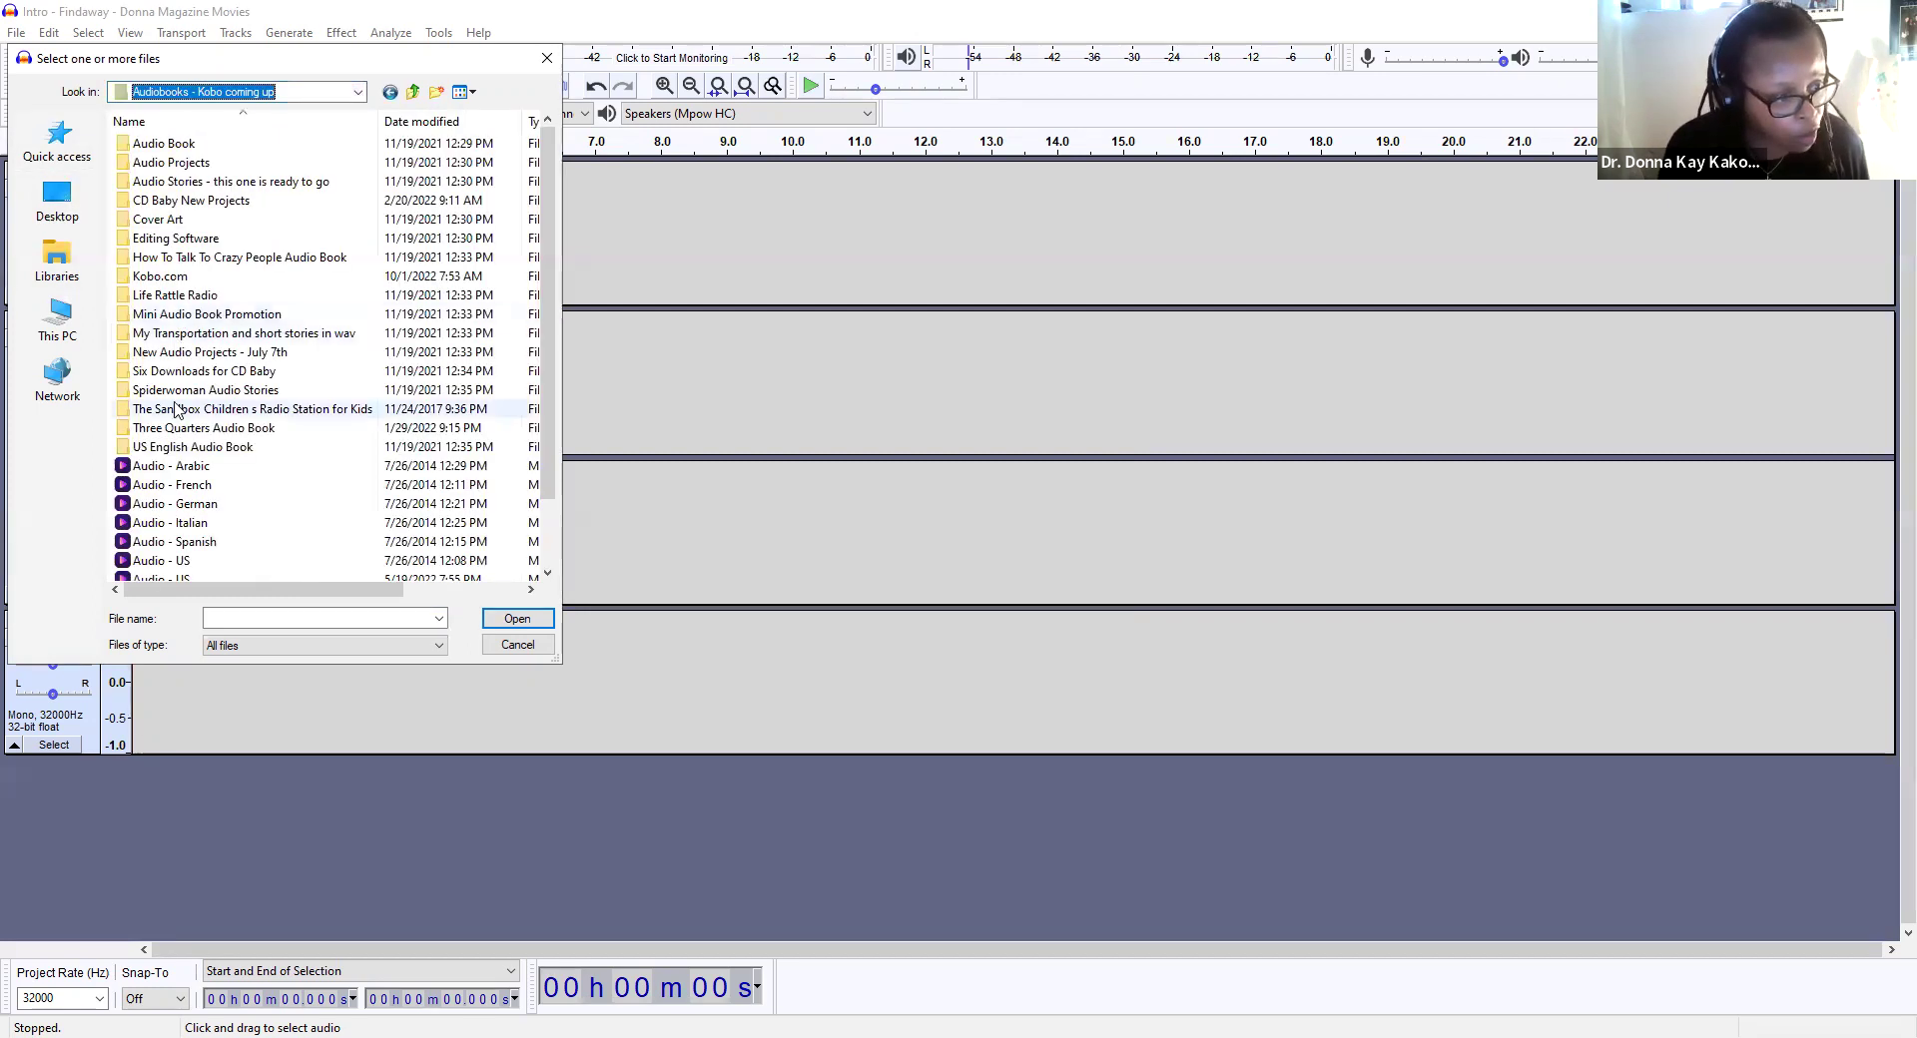
double_click(124, 296)
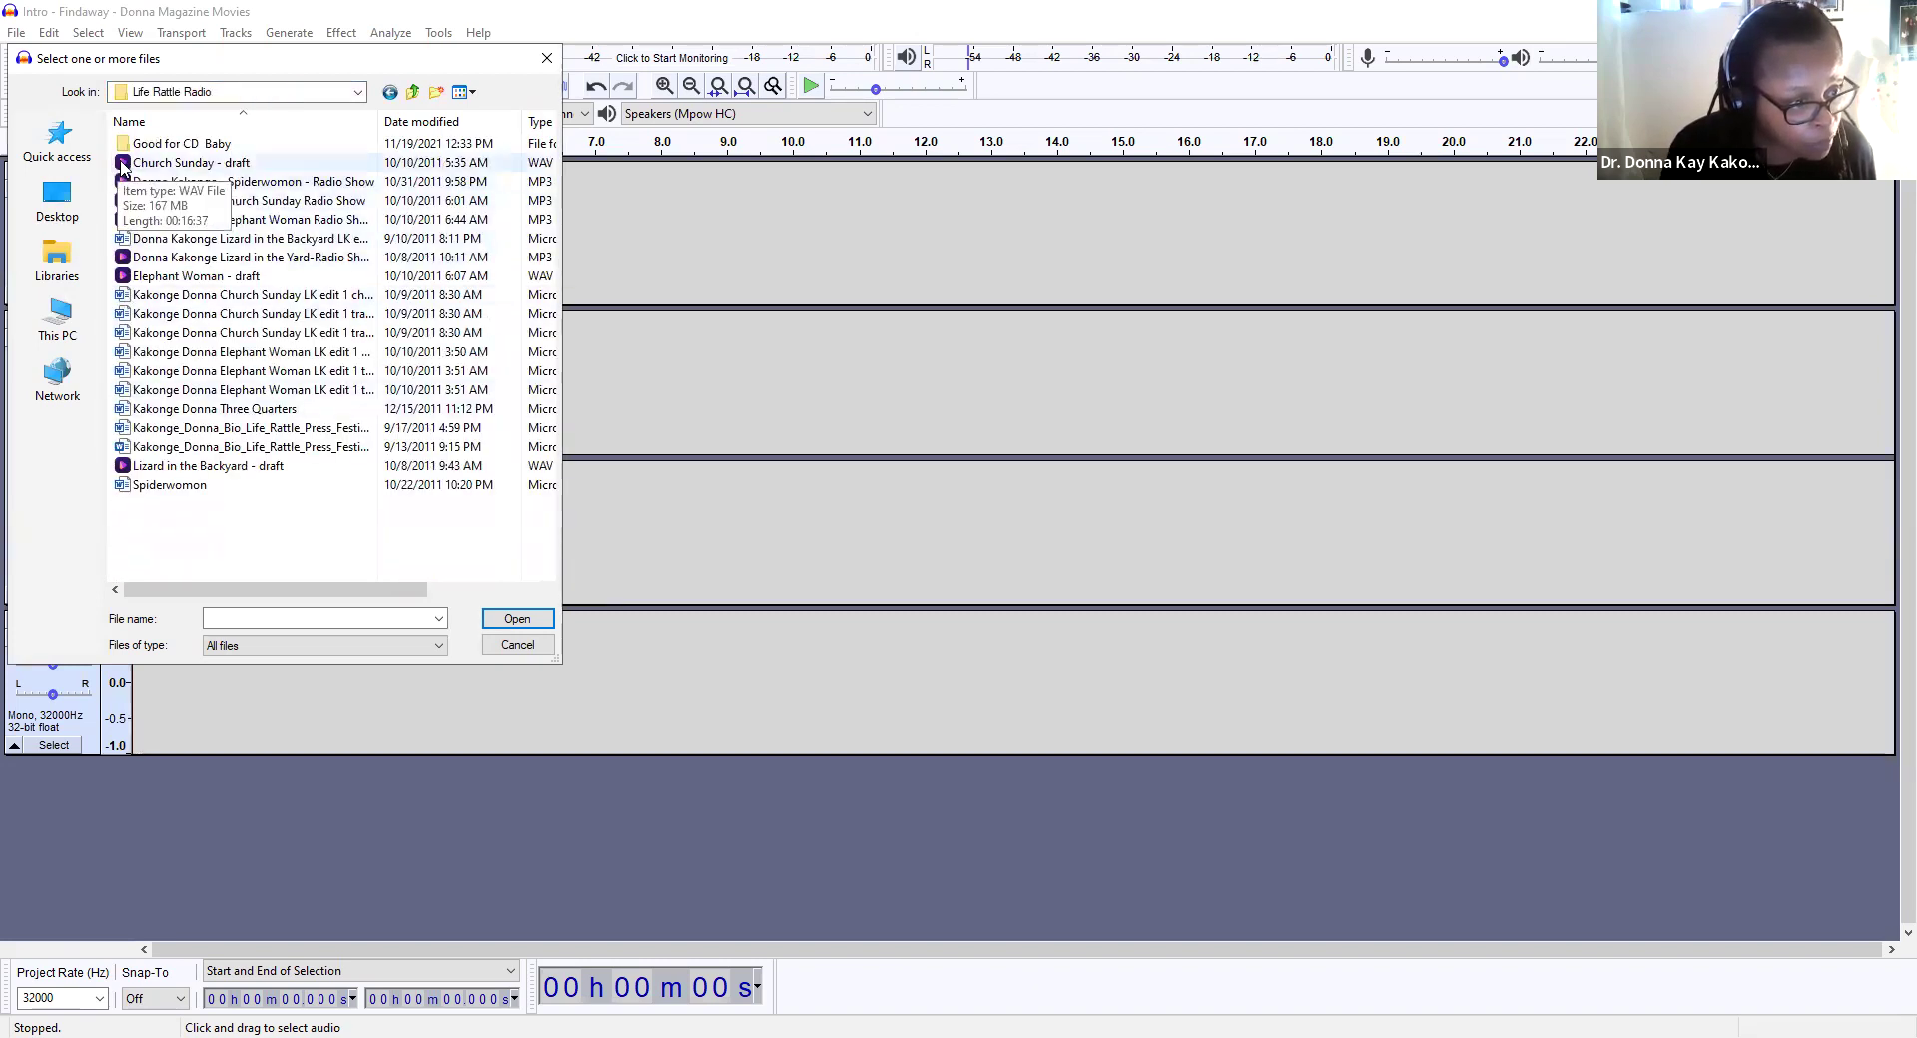
click(122, 184)
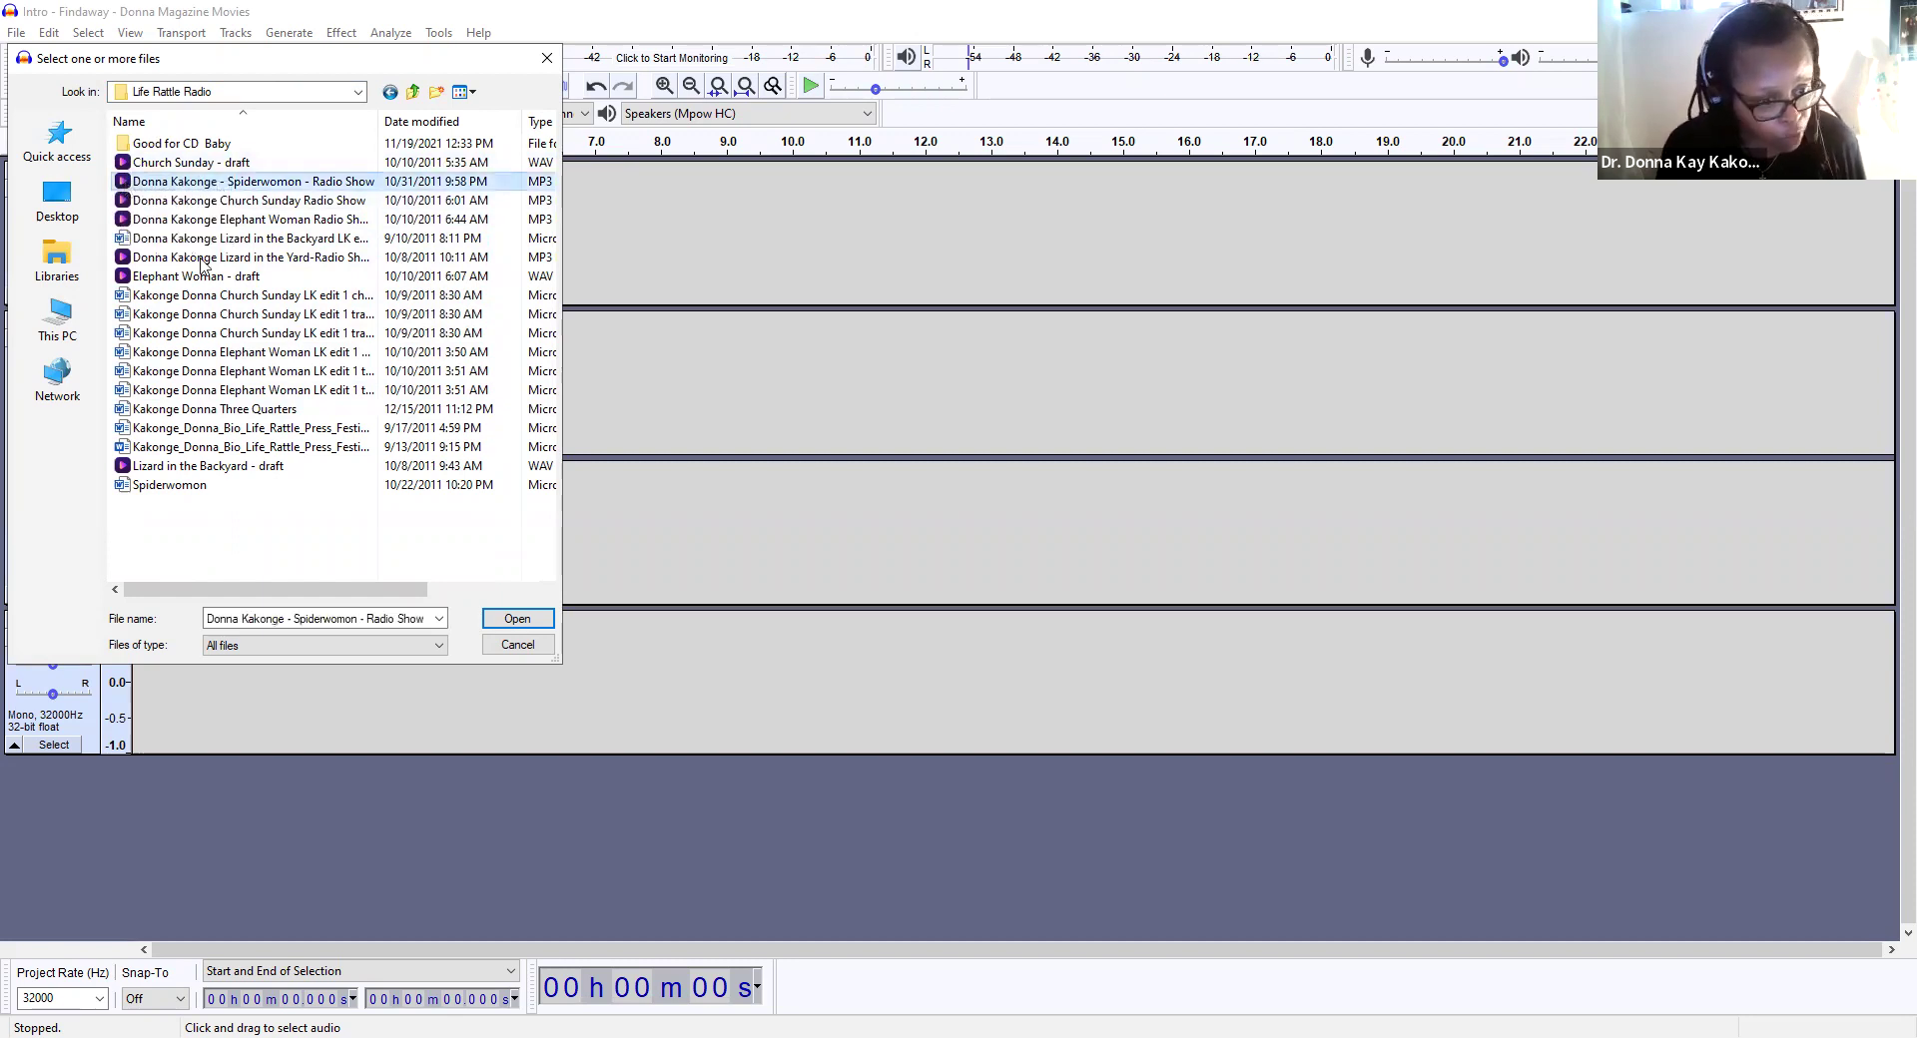
key(Return)
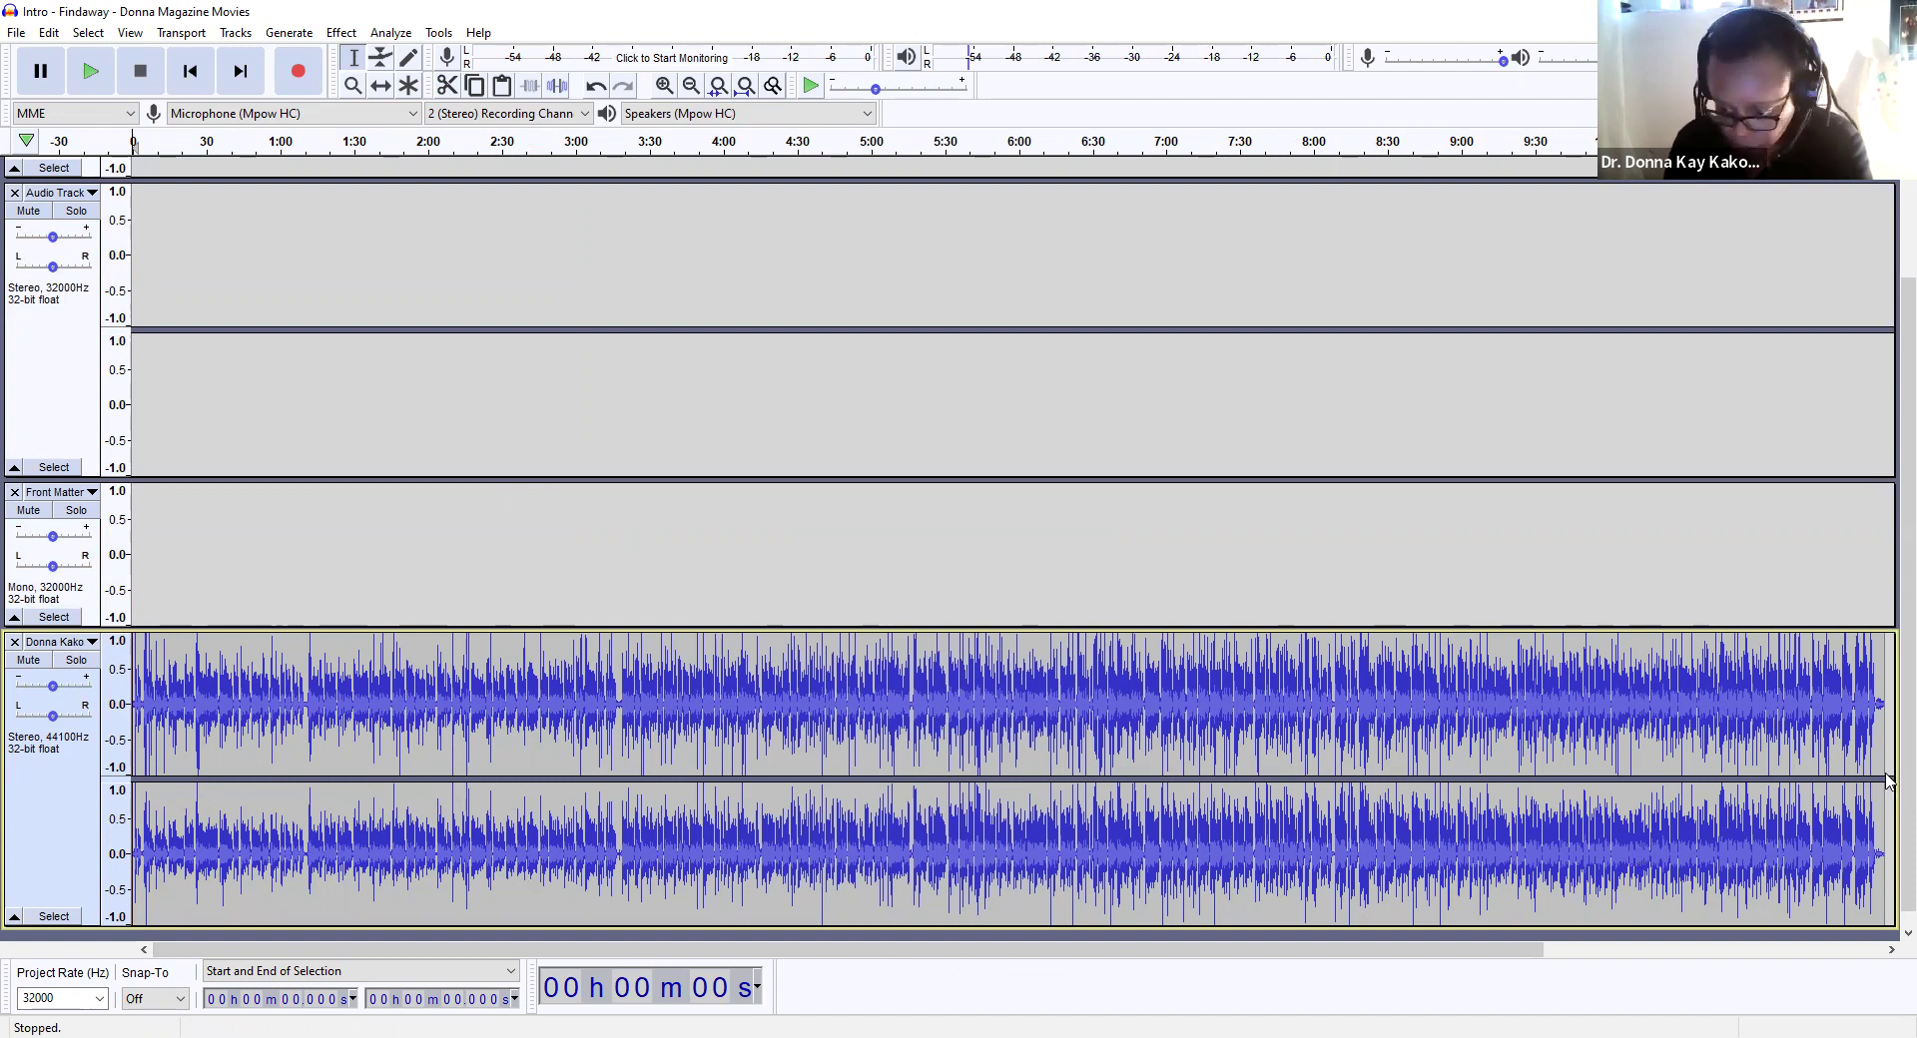
Step: Place the cursor at the end of the Spiderwomon recording and add a new stereo track below it
click(1885, 853)
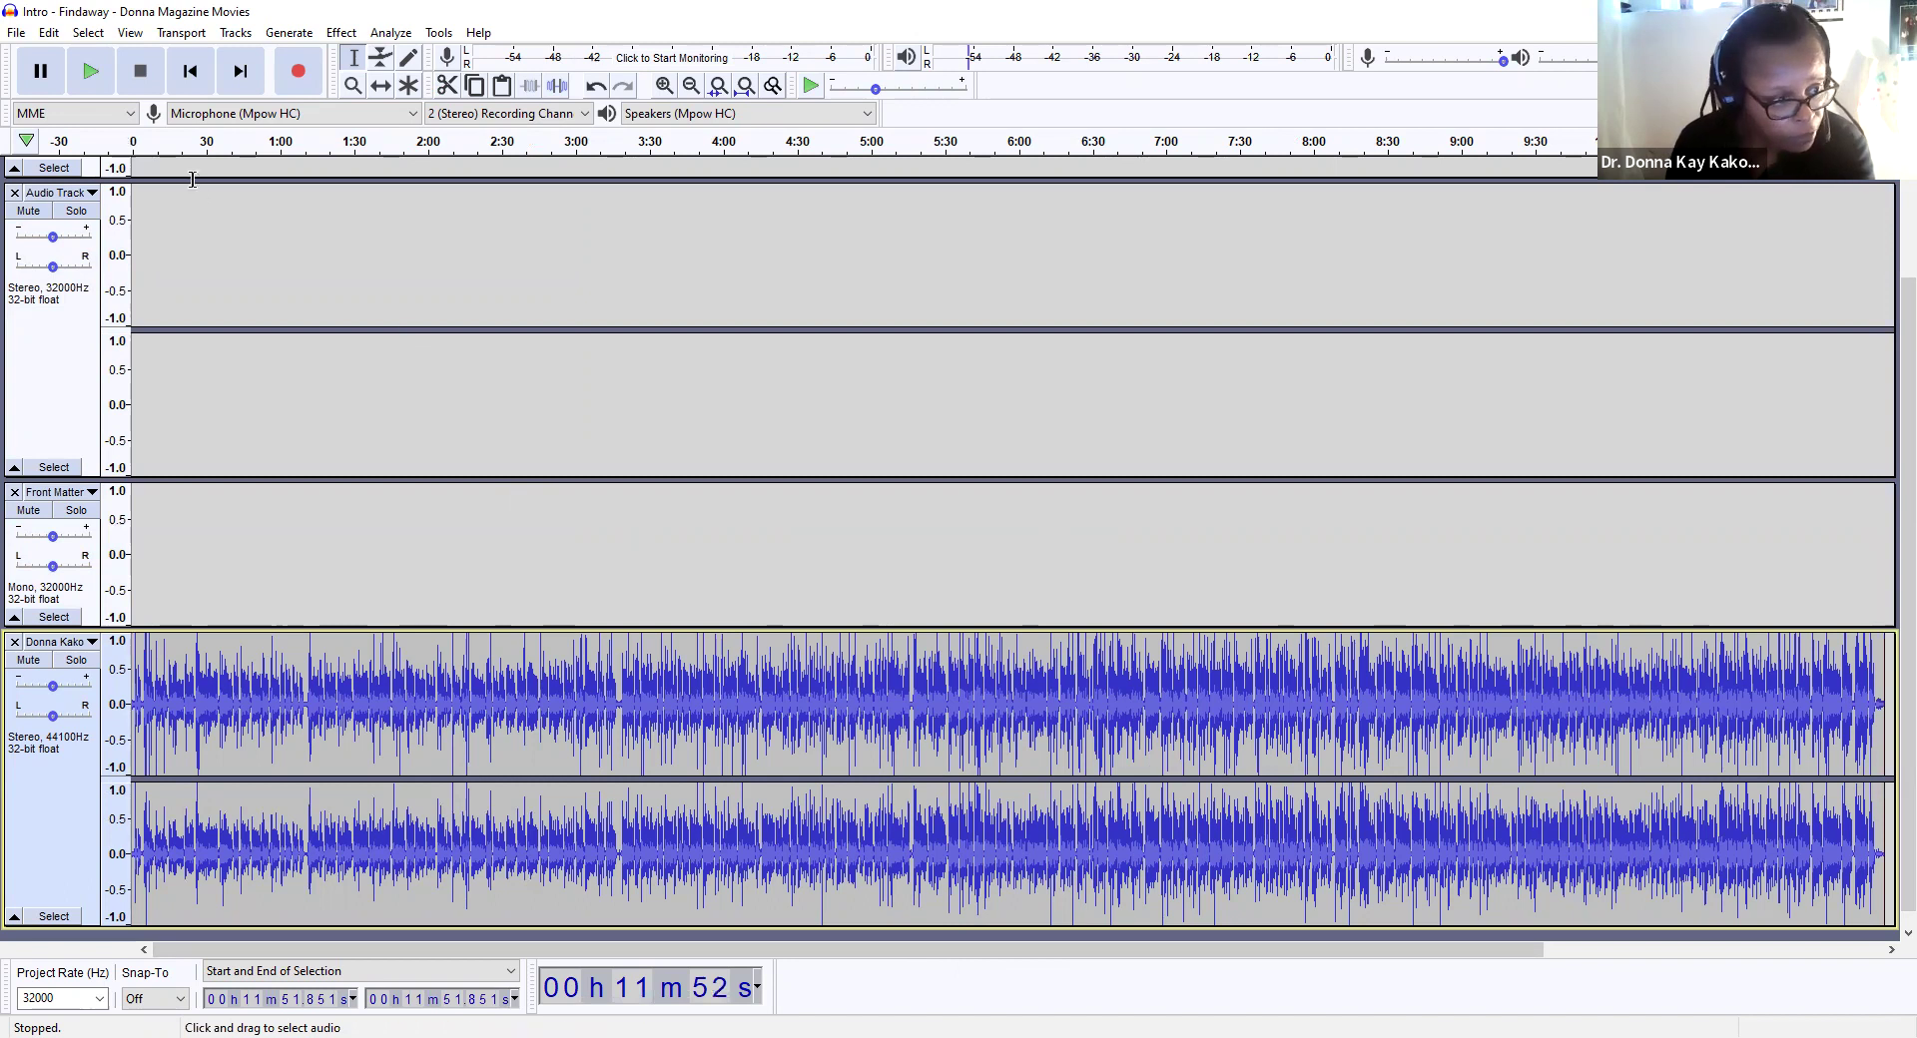
click(233, 34)
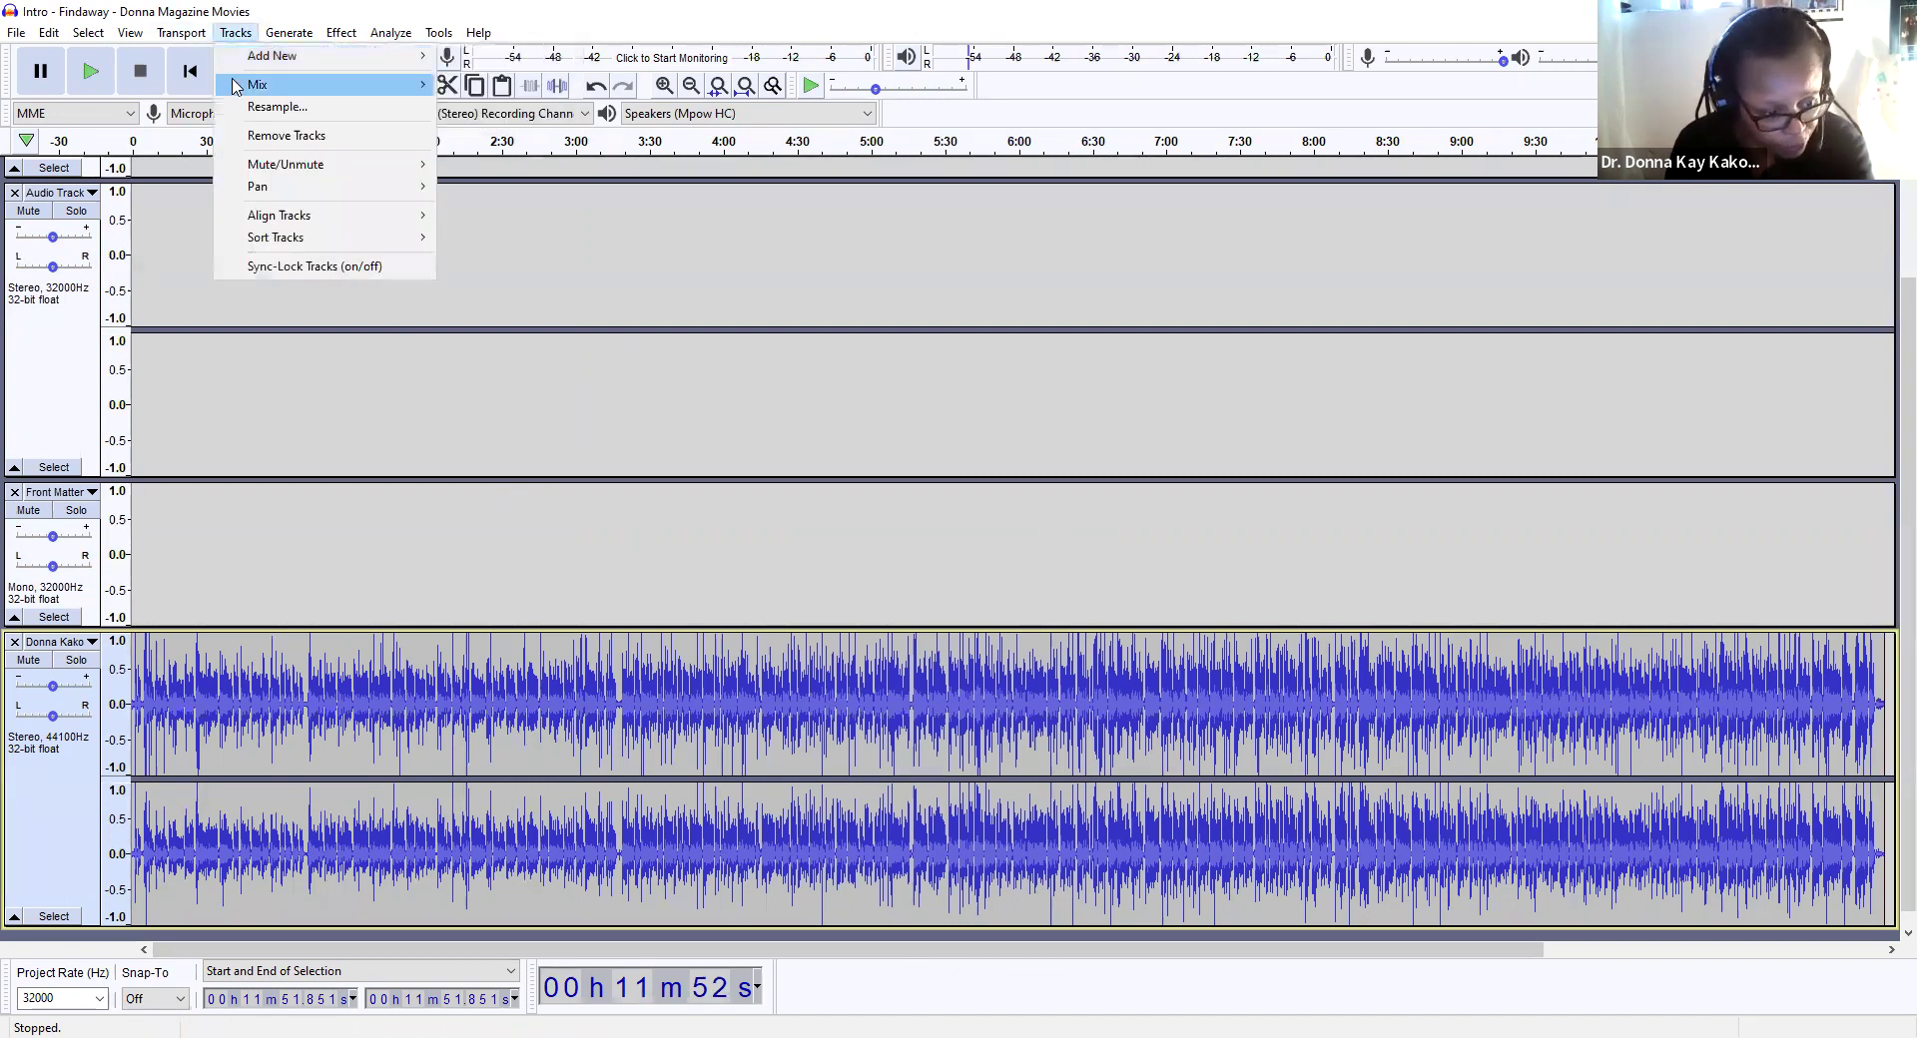
mouse_move(345, 57)
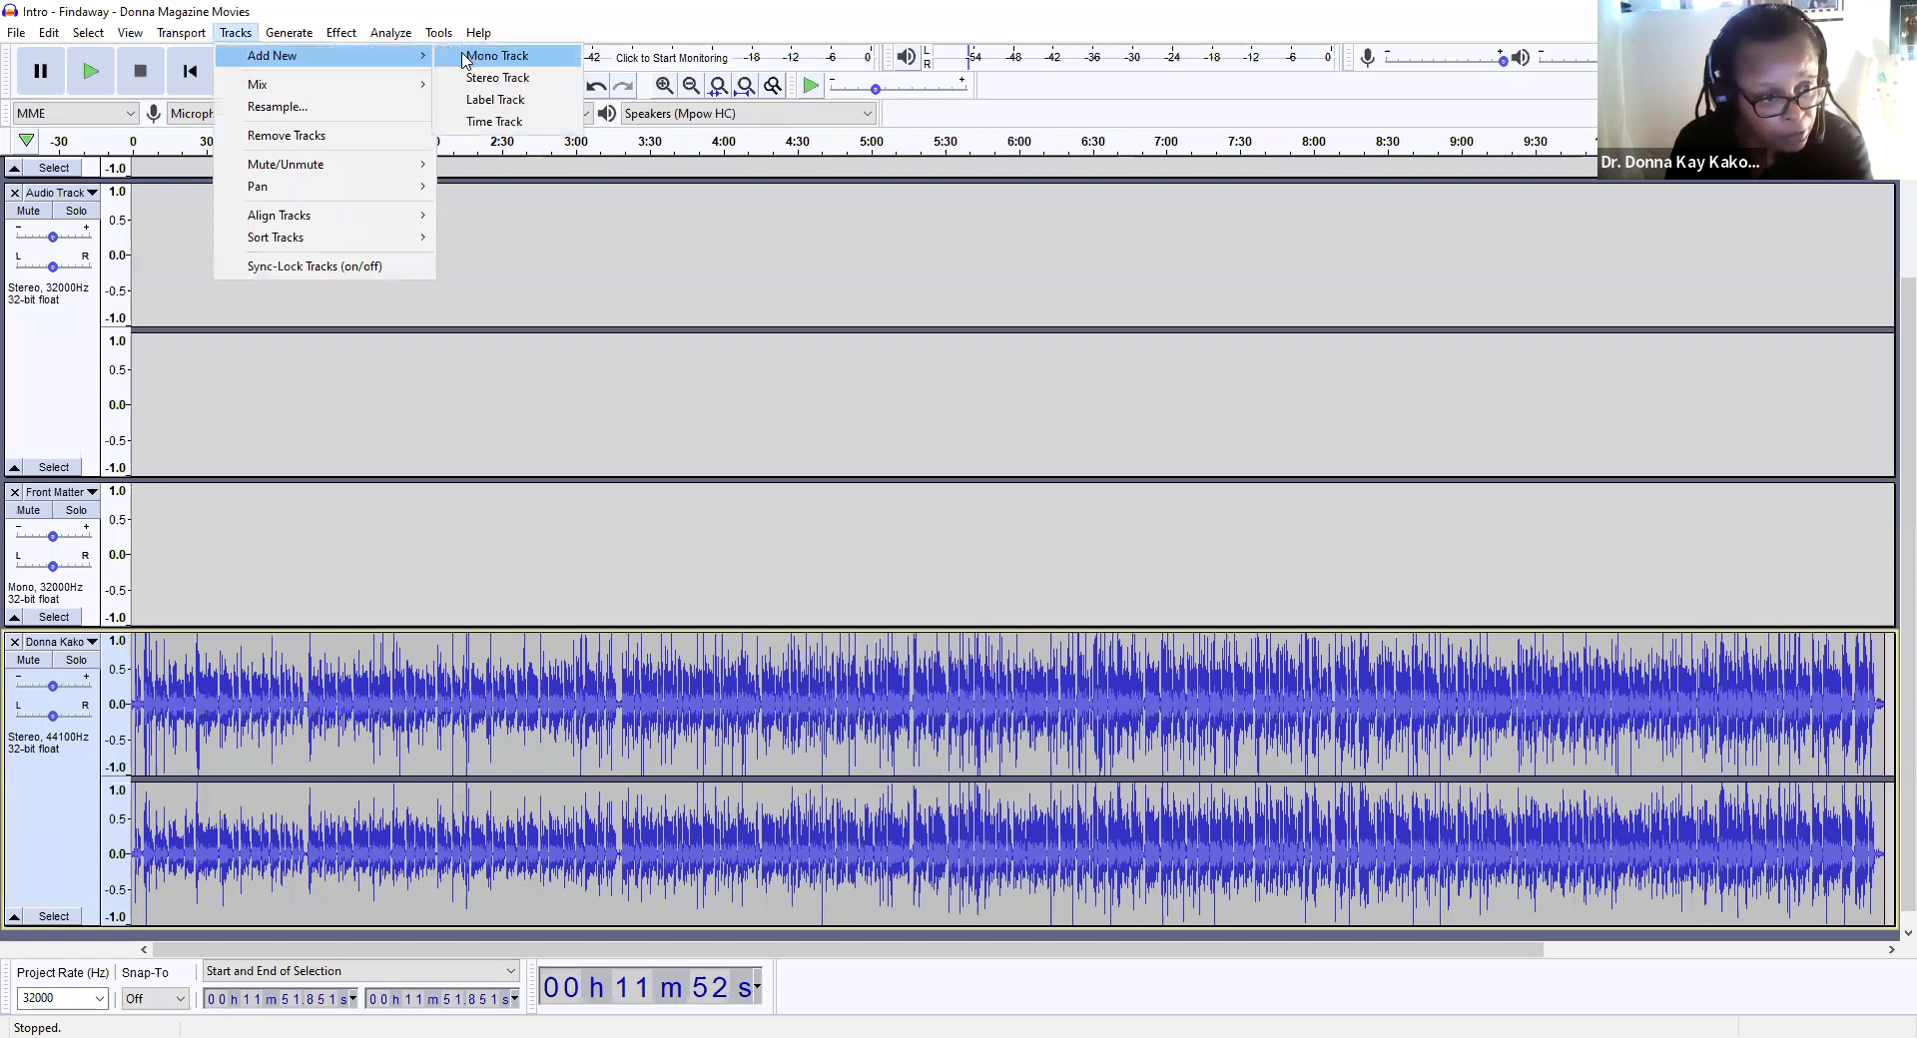
click(498, 78)
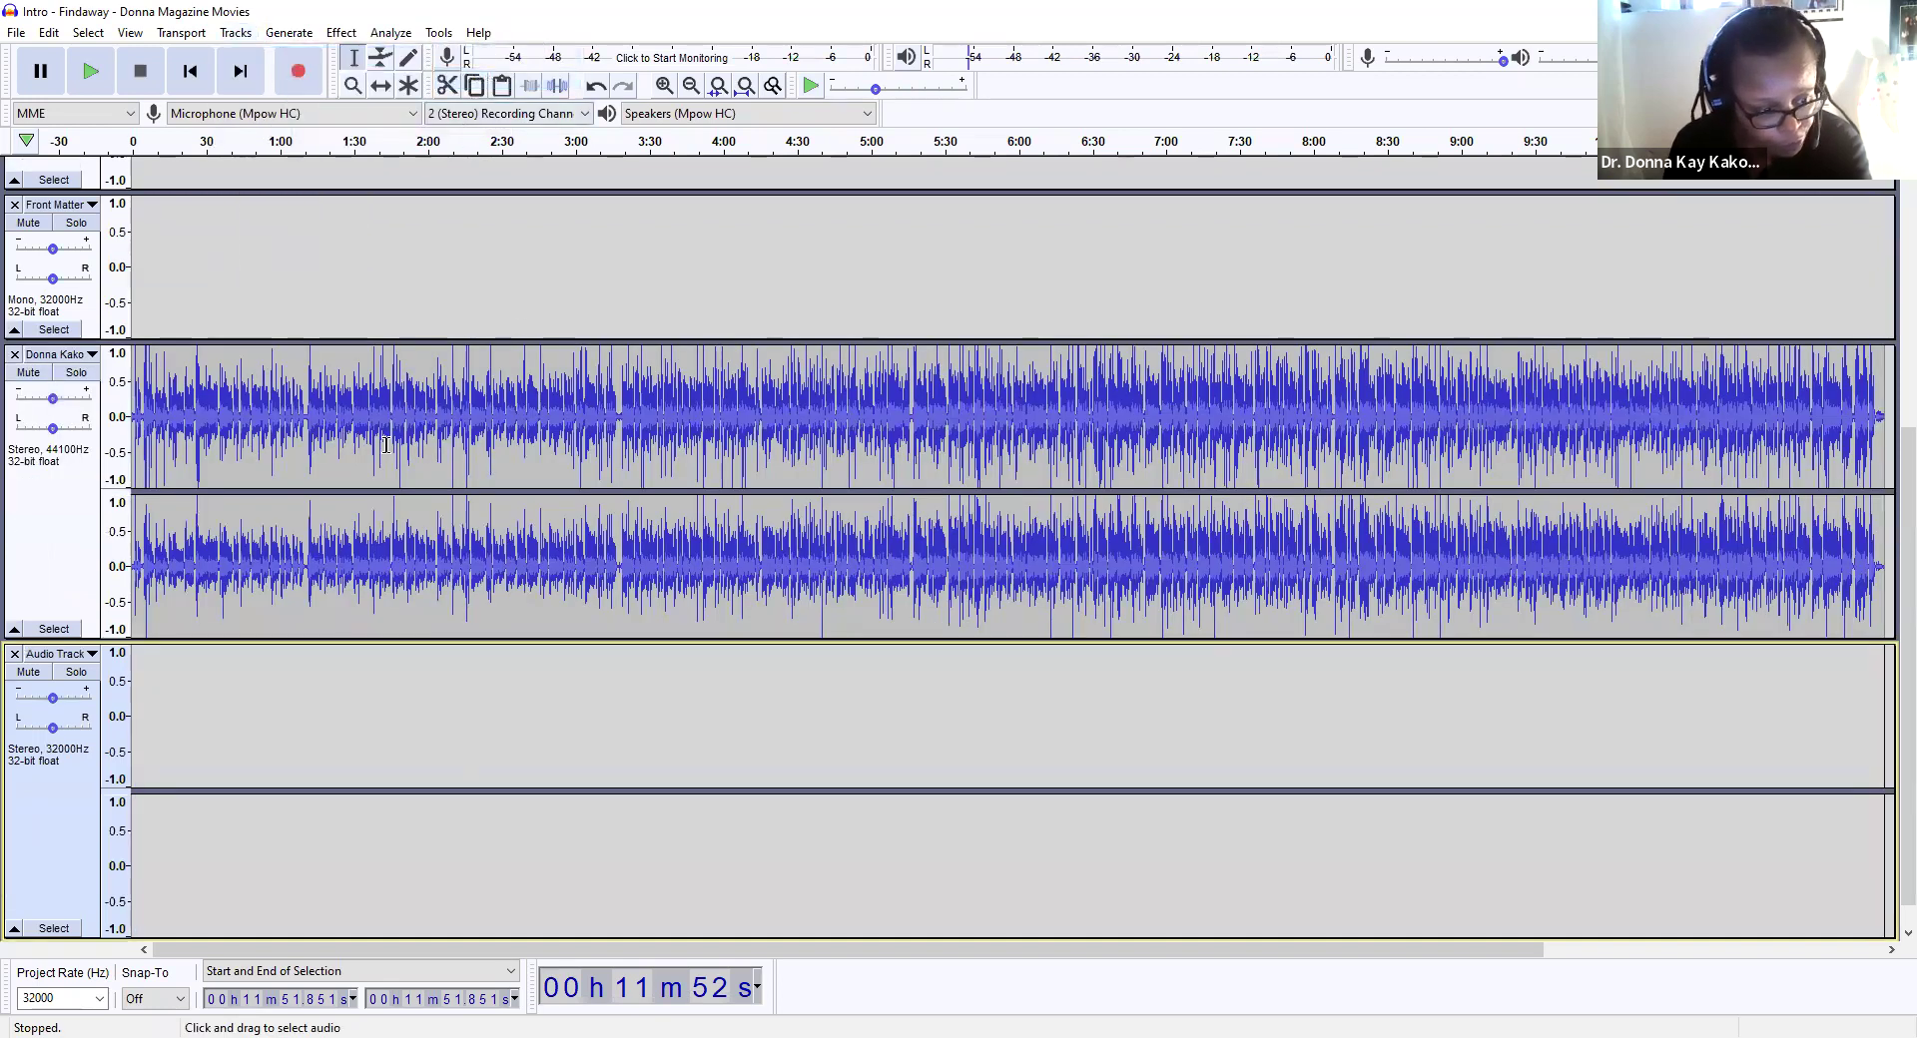
Step: Remove the empty Front Matter track from the project
click(311, 282)
click(348, 248)
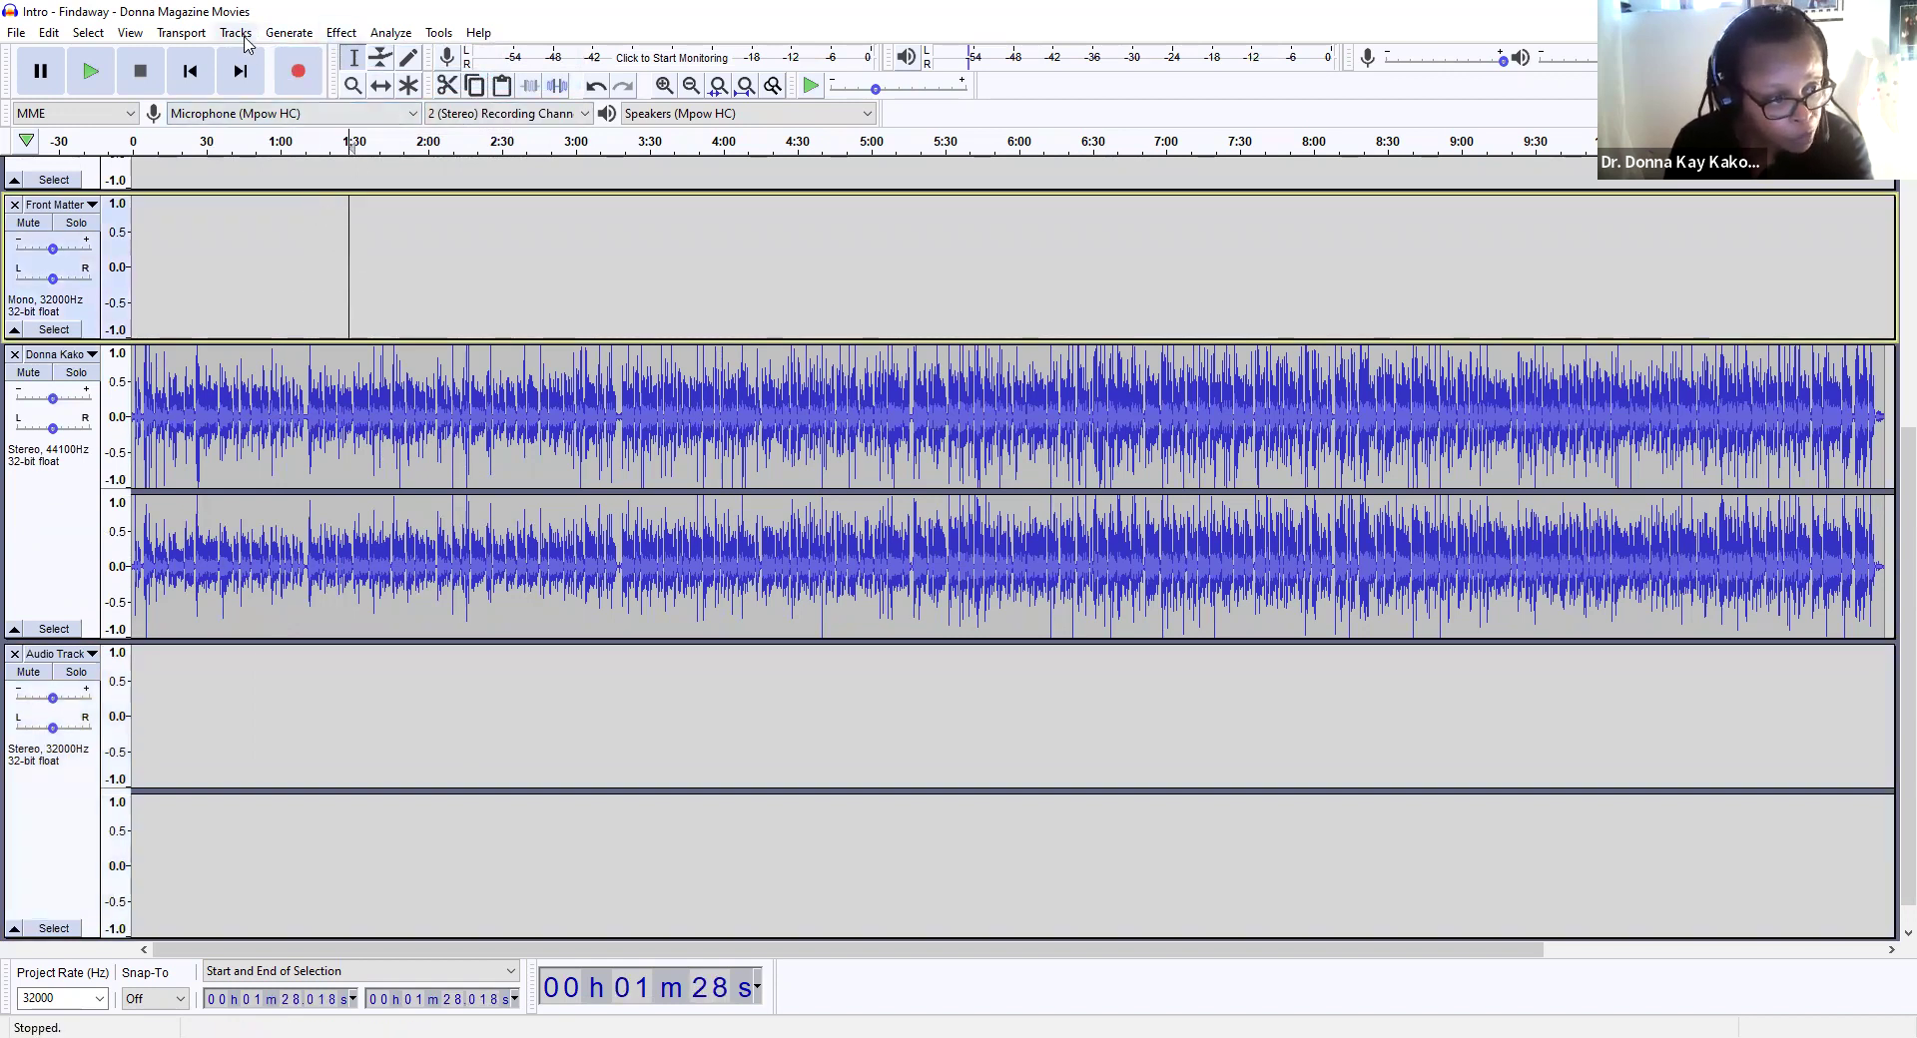
key(alt+t)
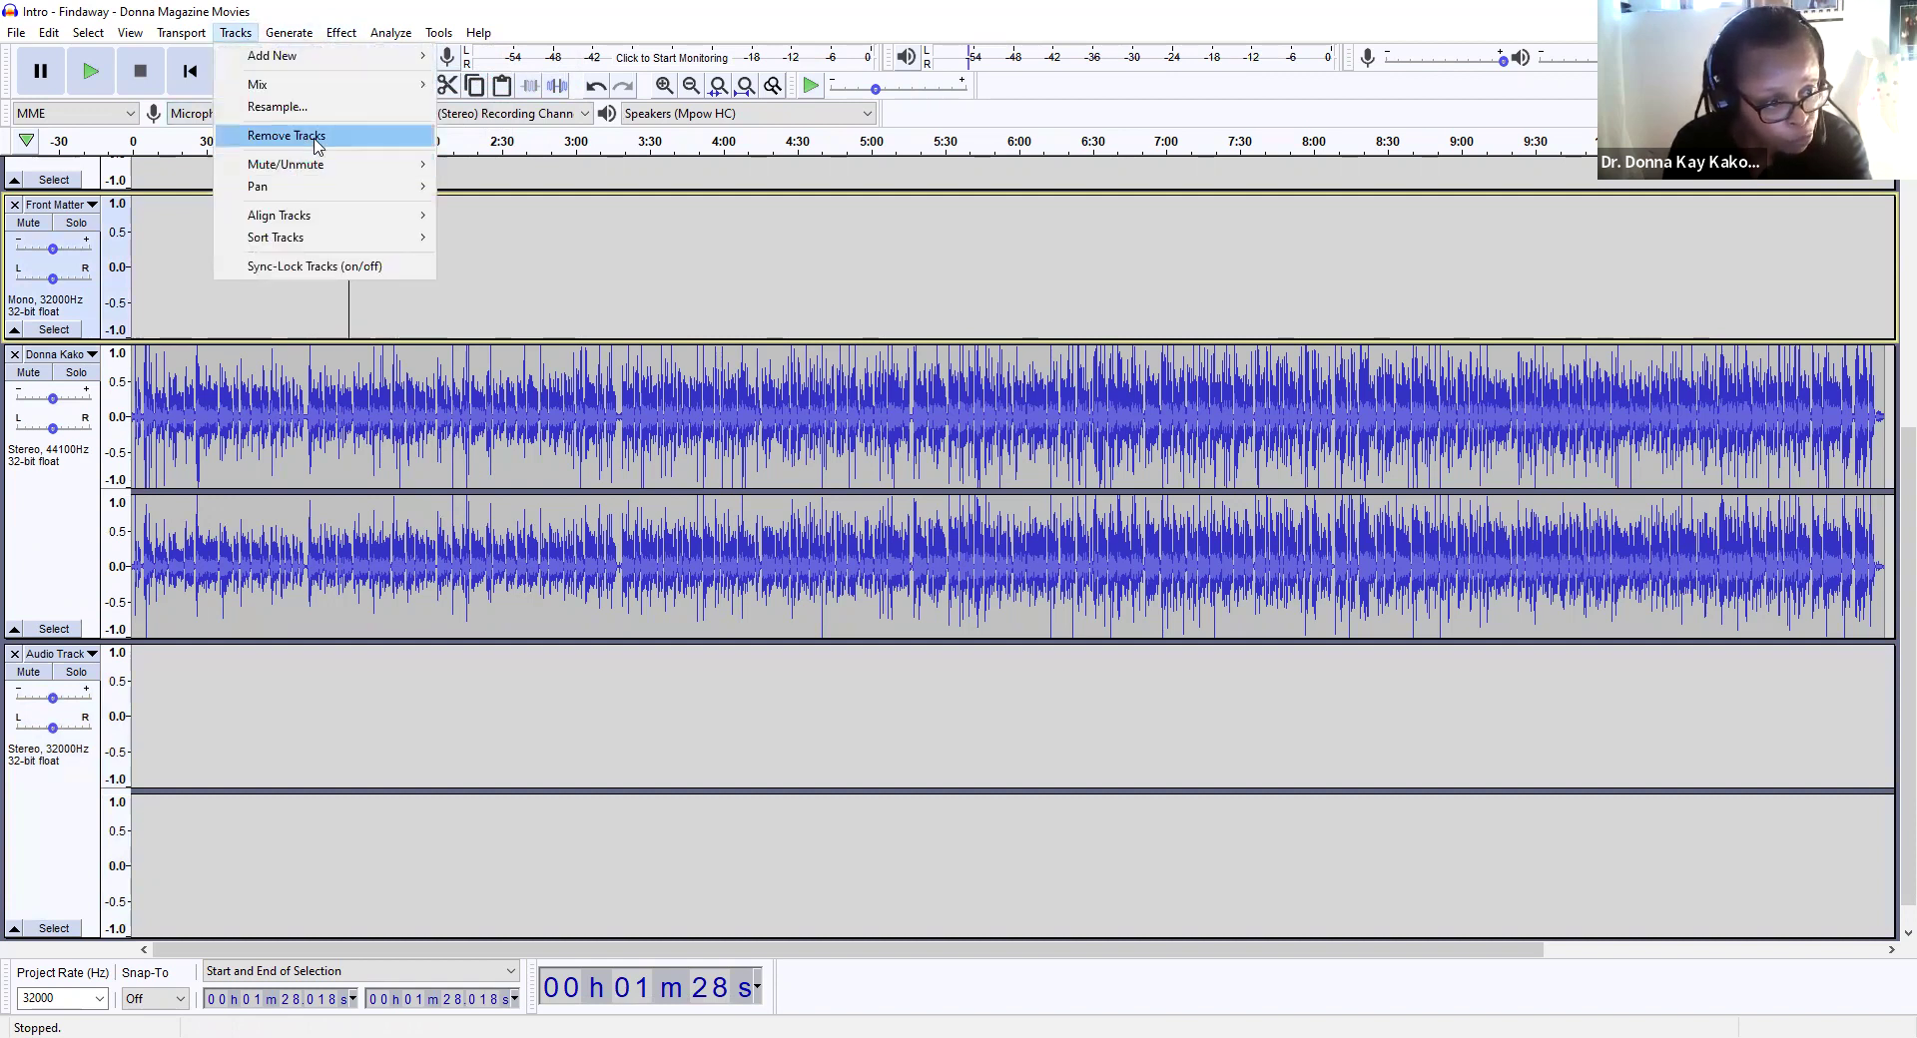
click(286, 134)
Step: Import the Church Sunday Radio Show MP3 from the Life Rattle Radio folder into the project
click(178, 565)
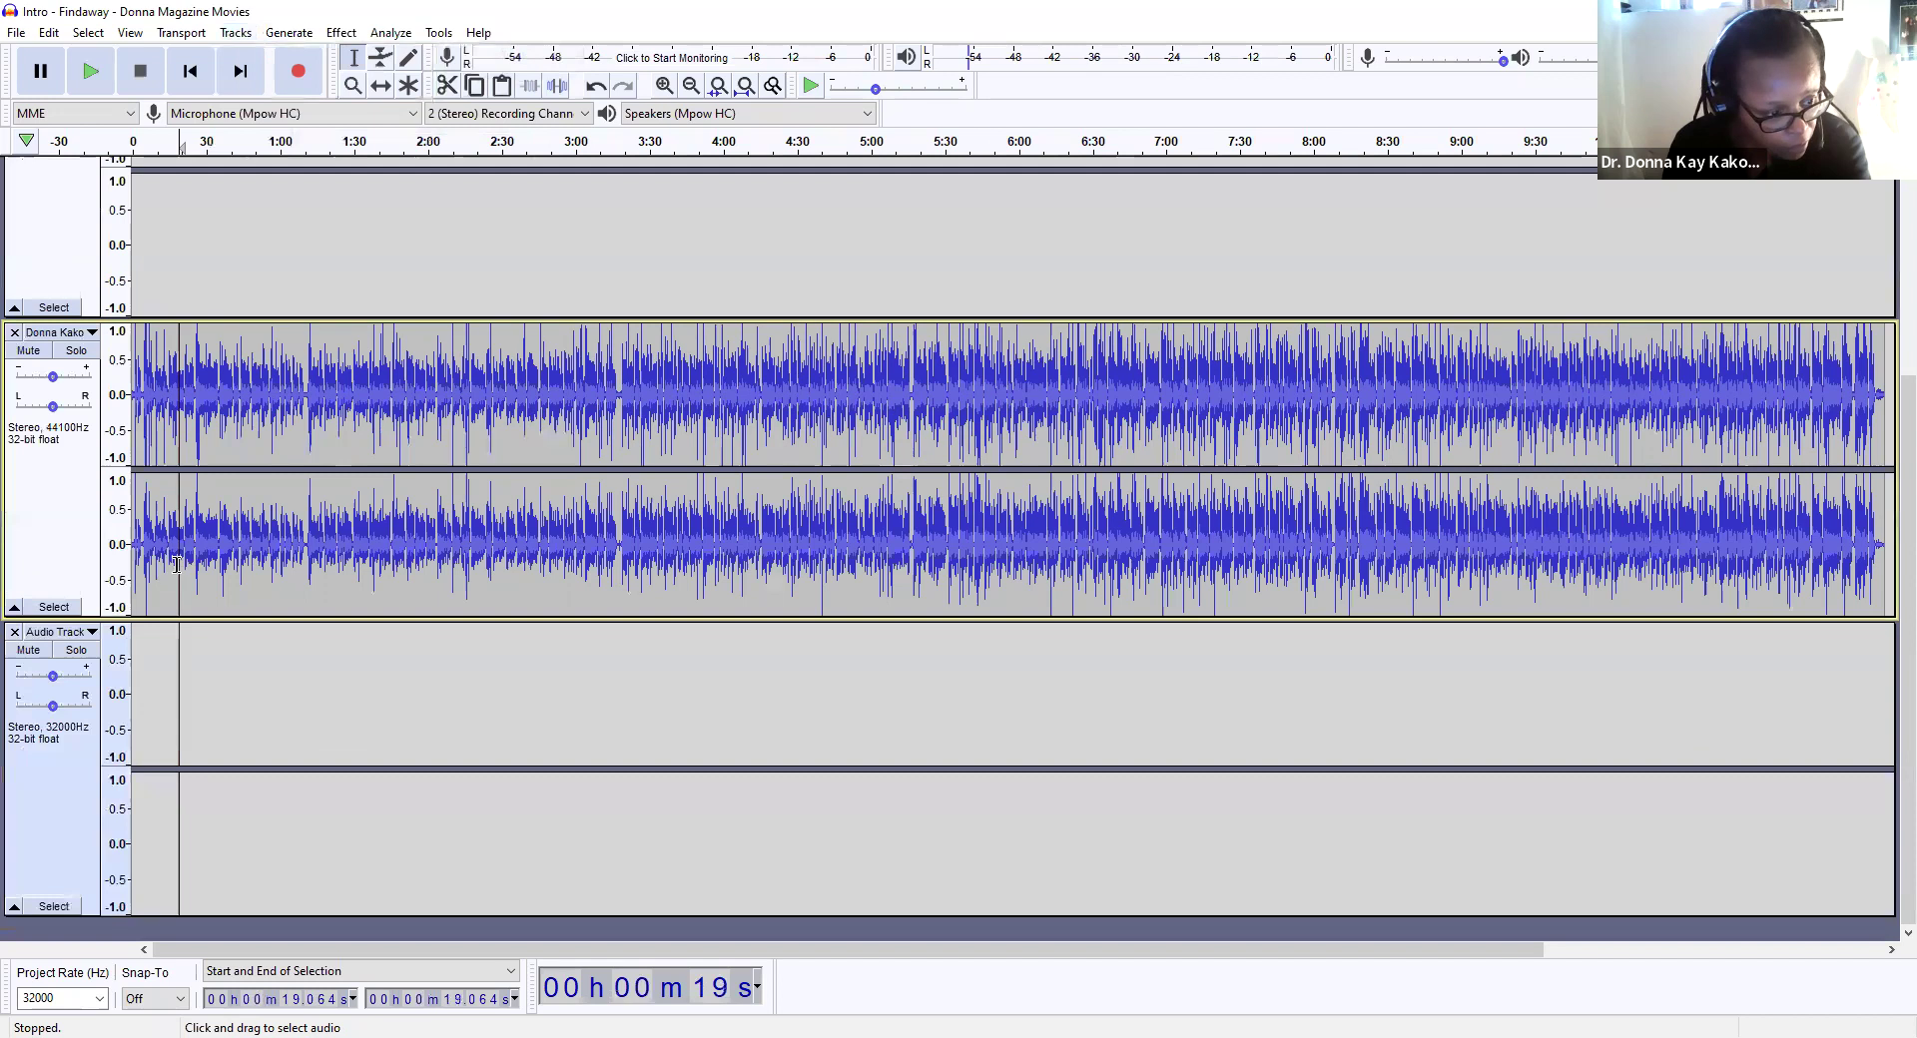
click(208, 674)
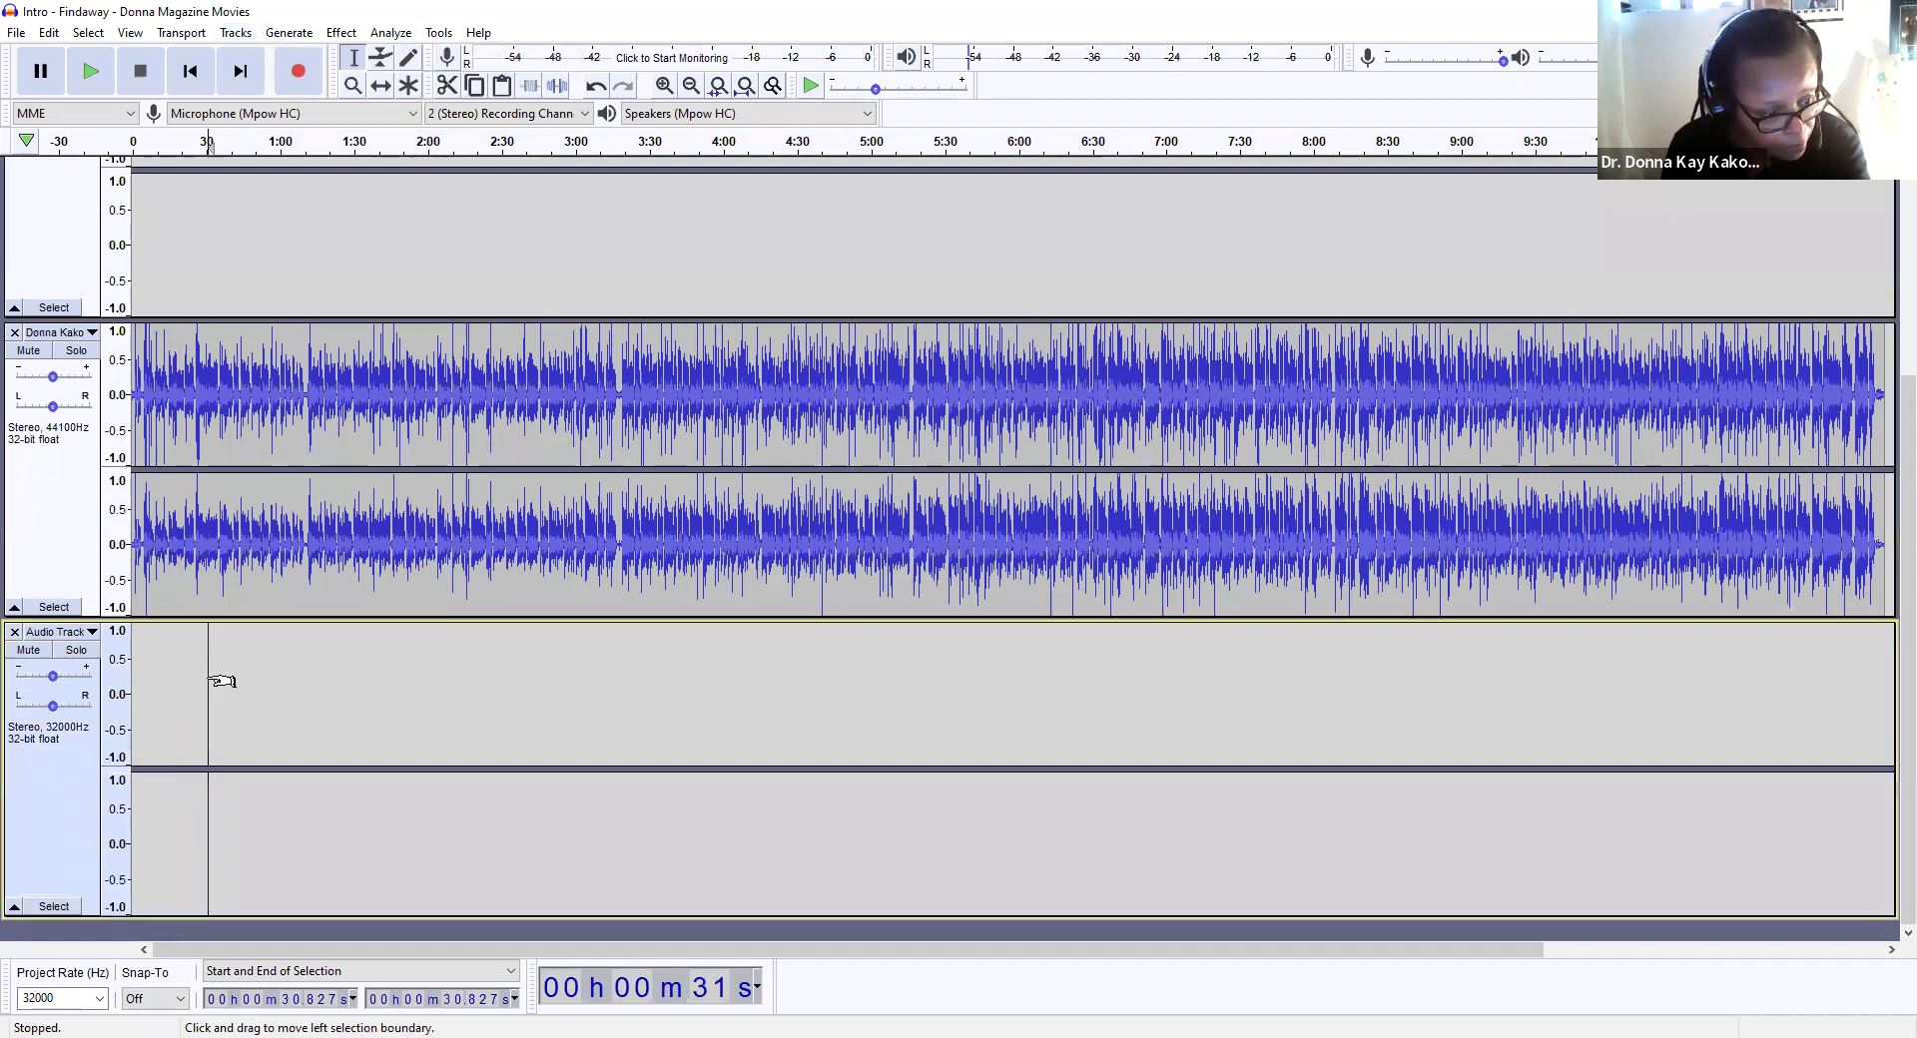
click(18, 36)
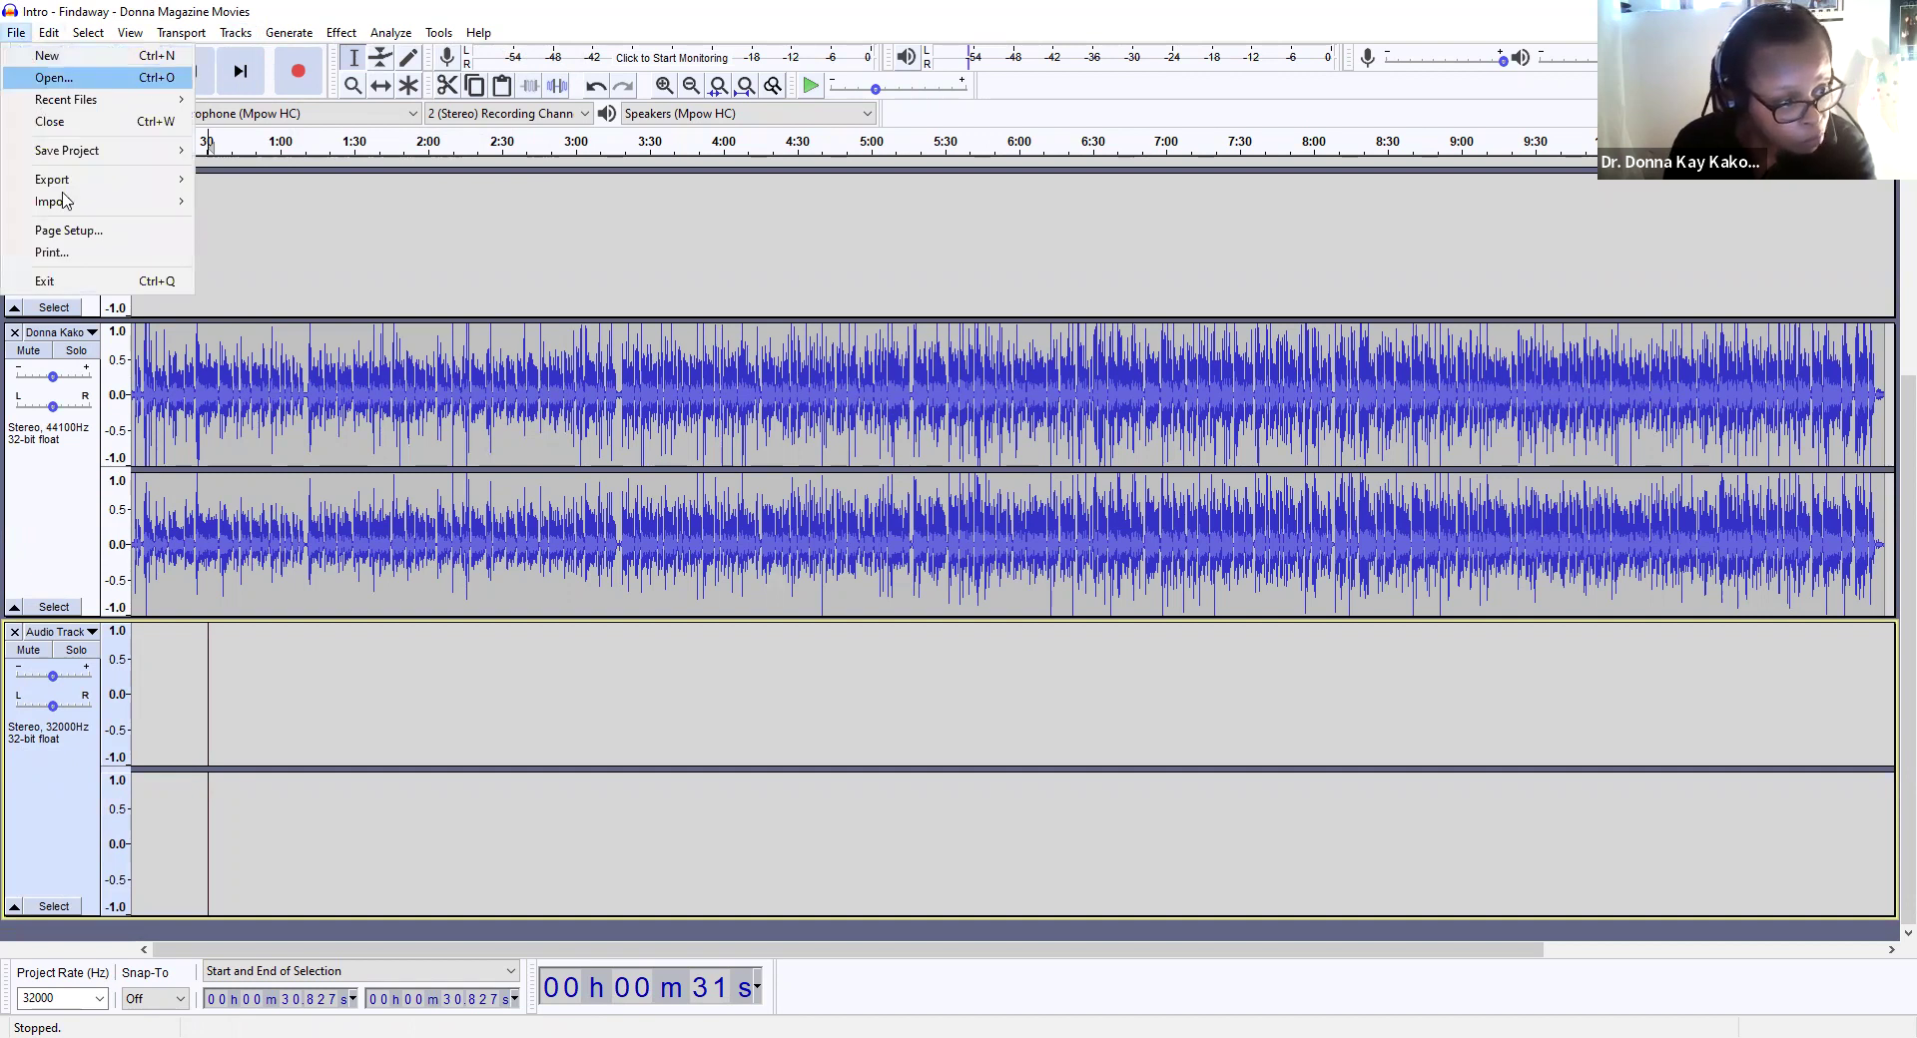
mouse_move(63, 201)
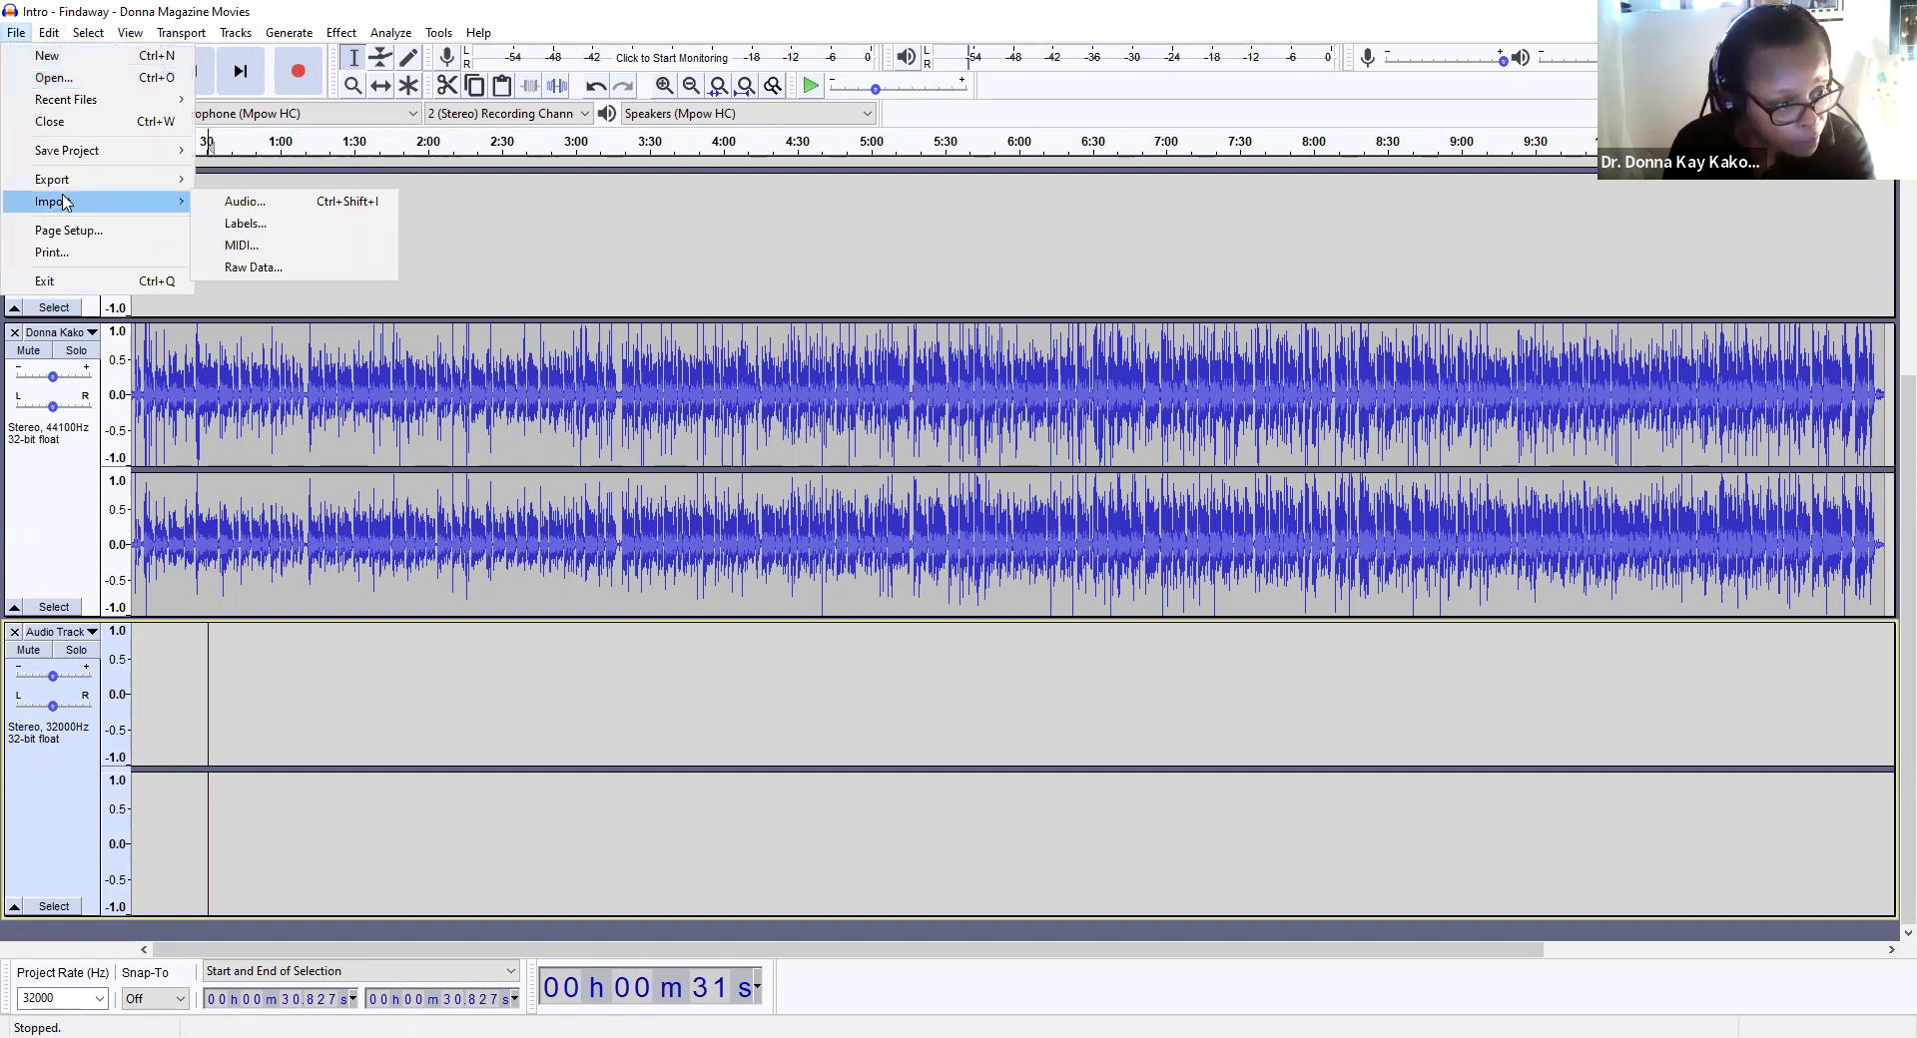
click(239, 204)
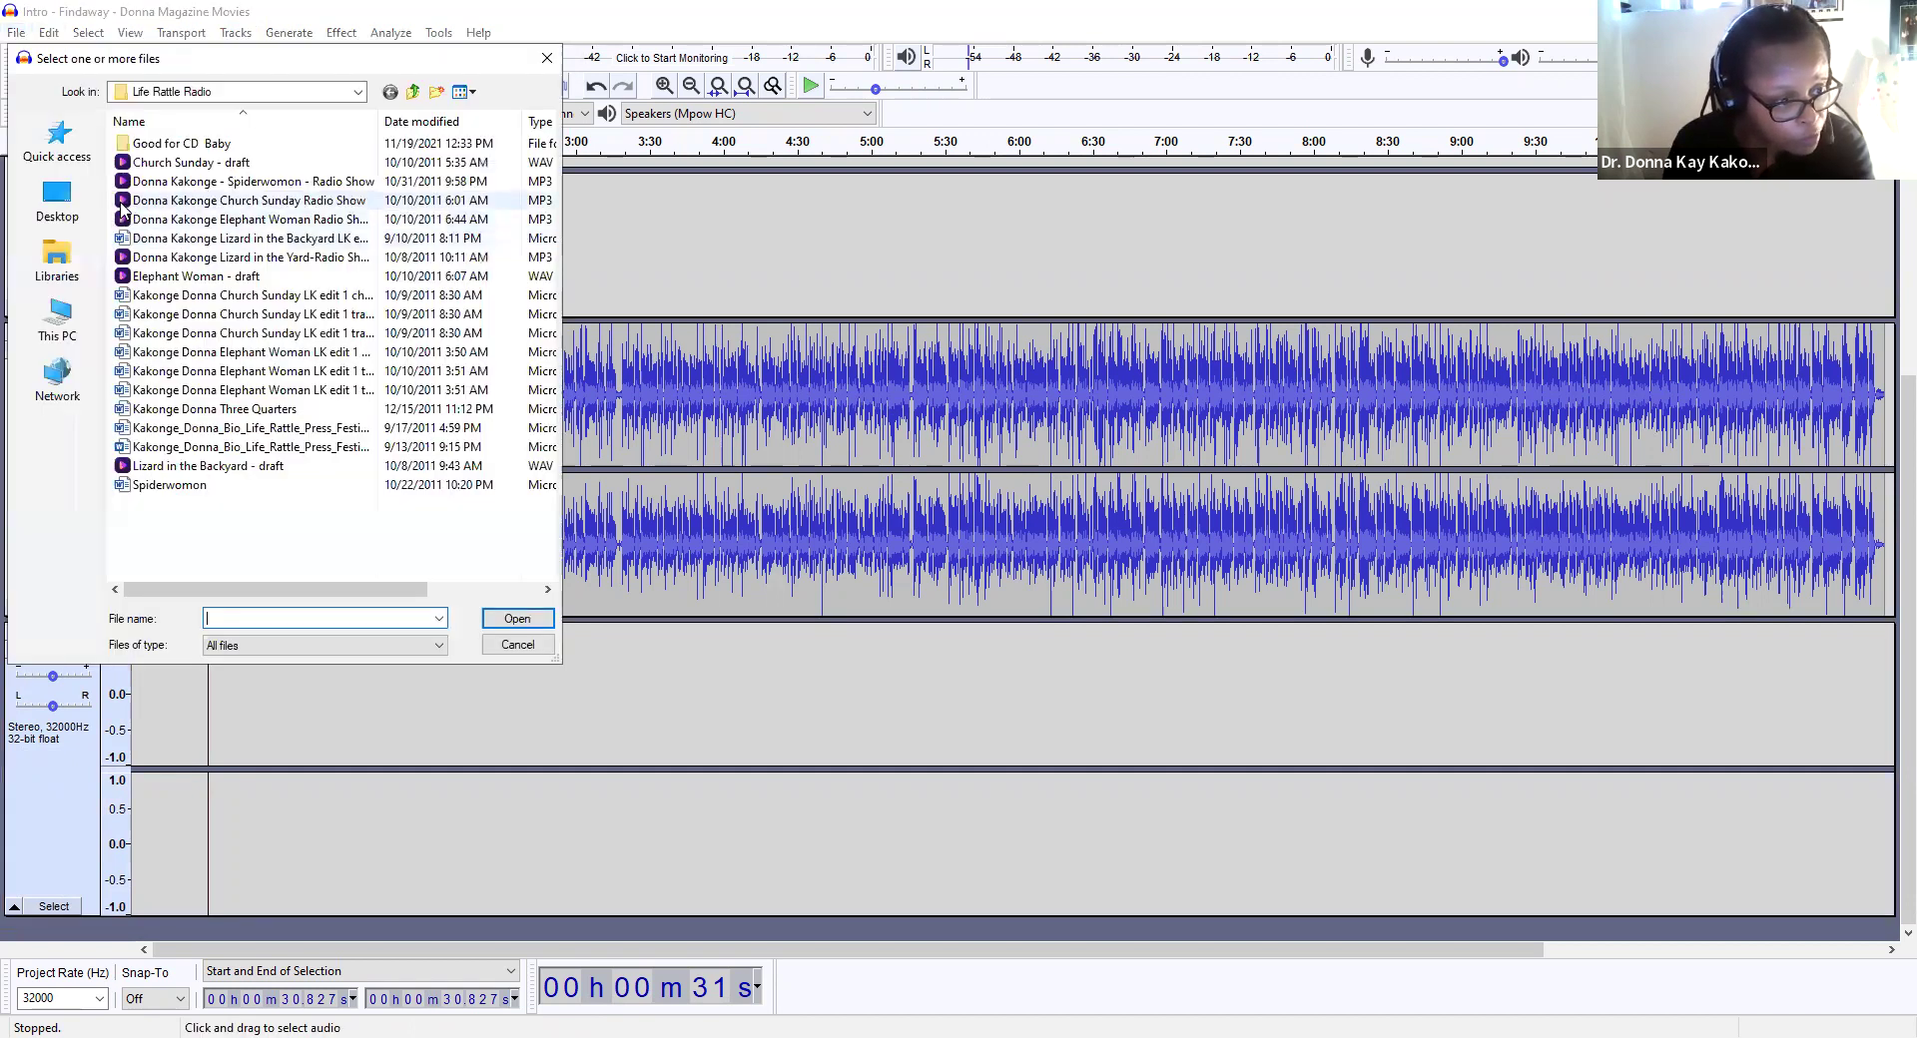
click(122, 206)
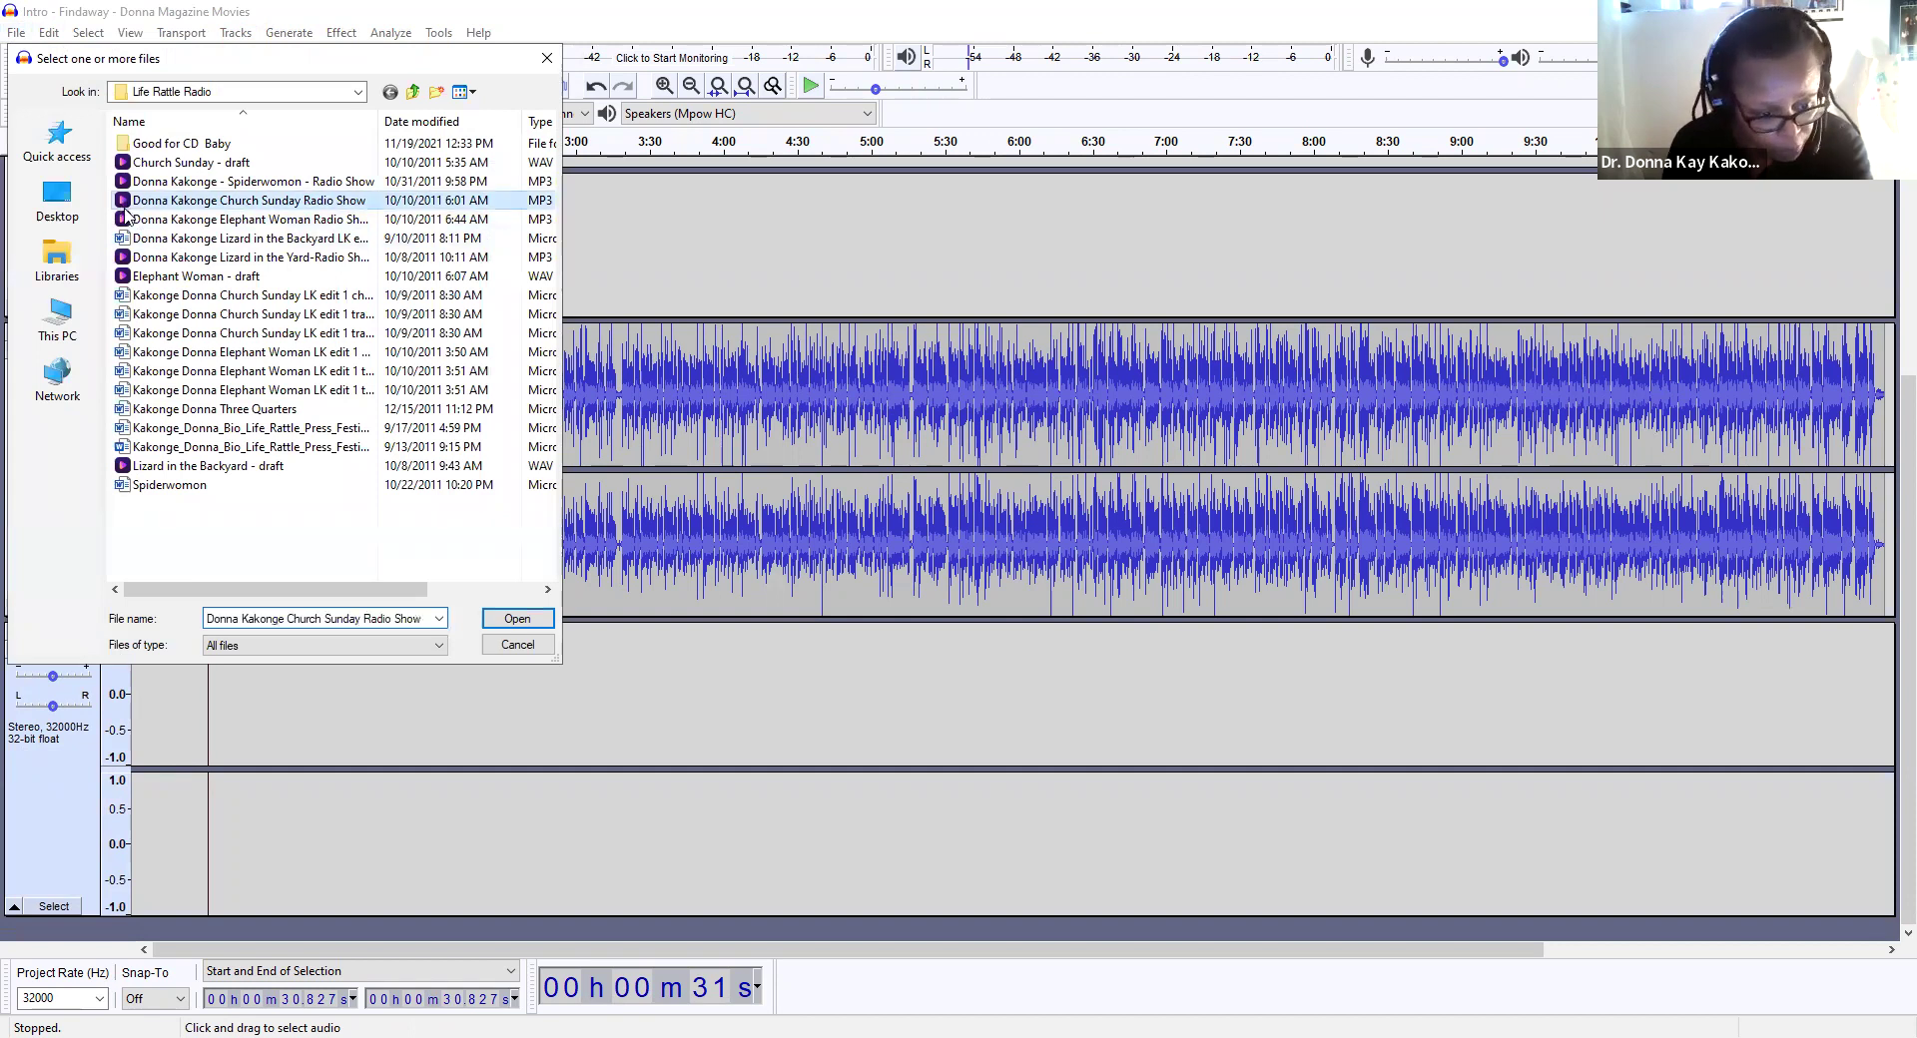
key(Return)
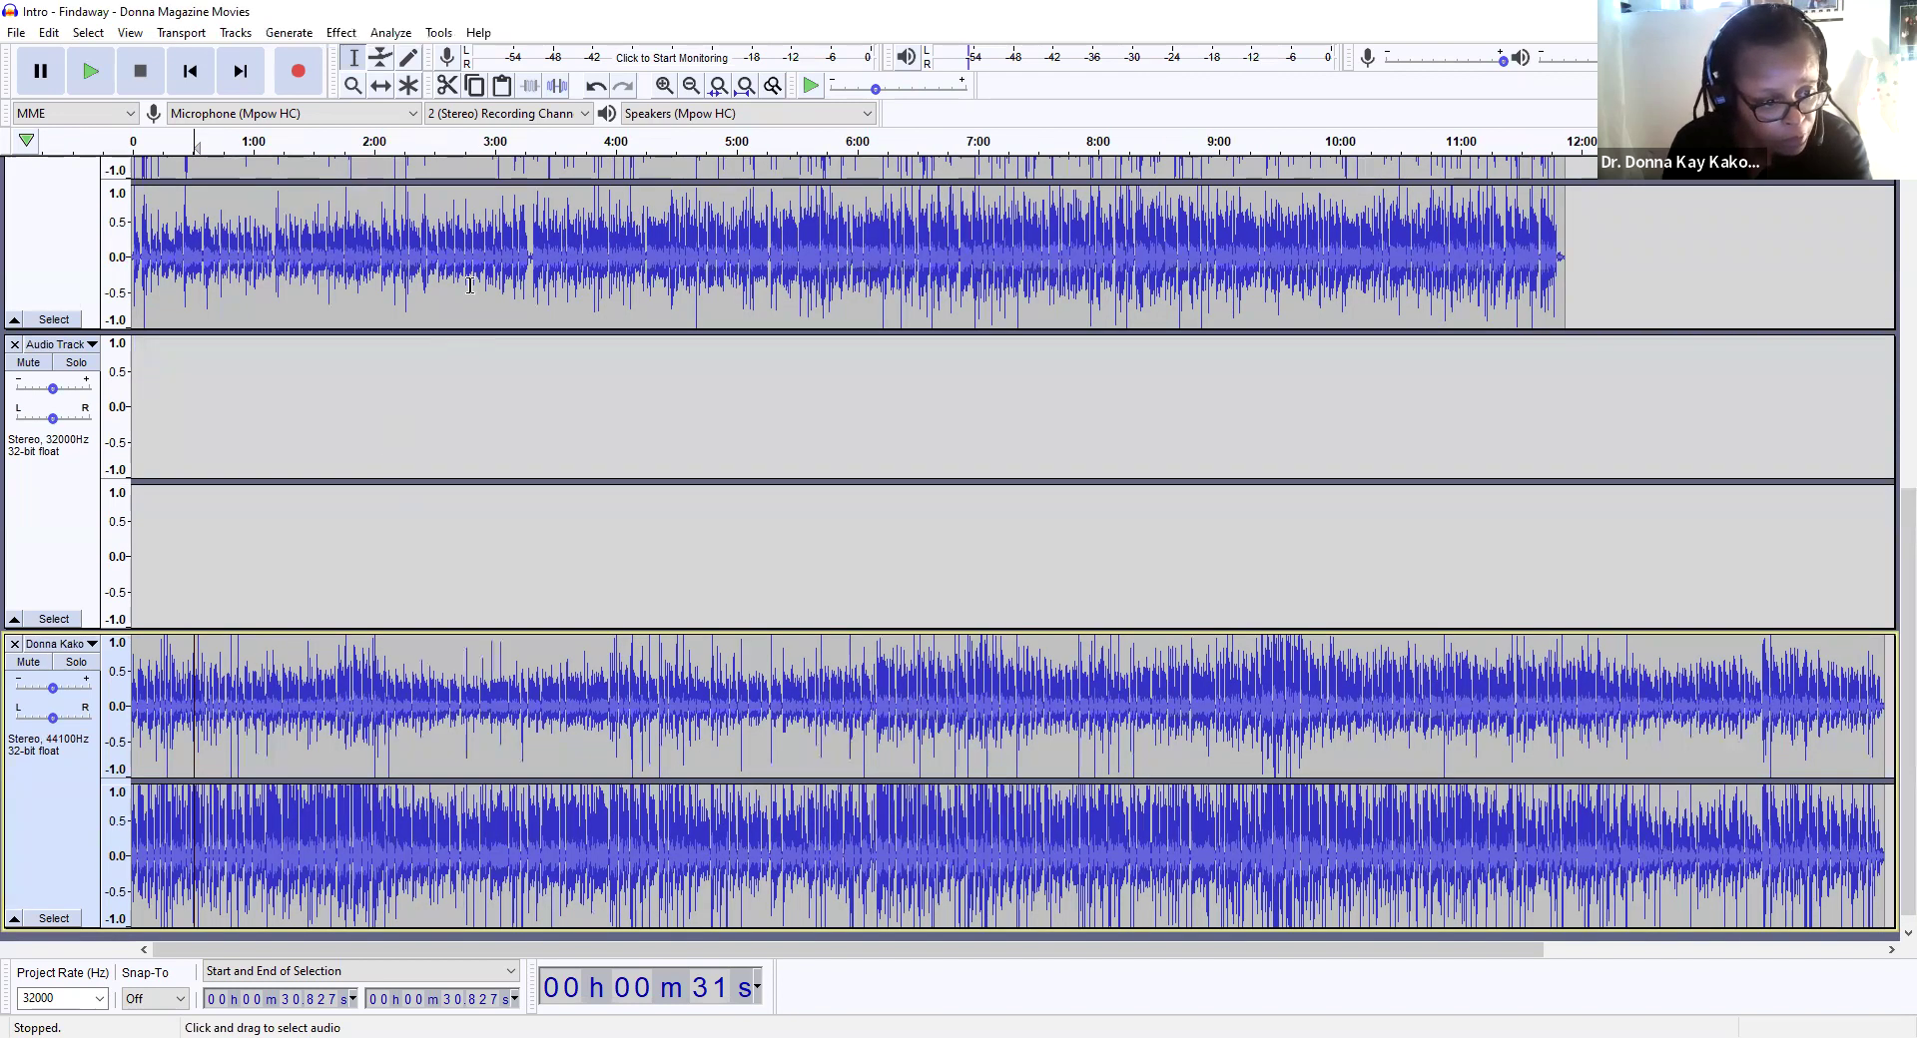
Step: Select all the audio in the imported Church Sunday track and cut it, leaving the track in place
click(469, 291)
scroll(454, 299, up, 2)
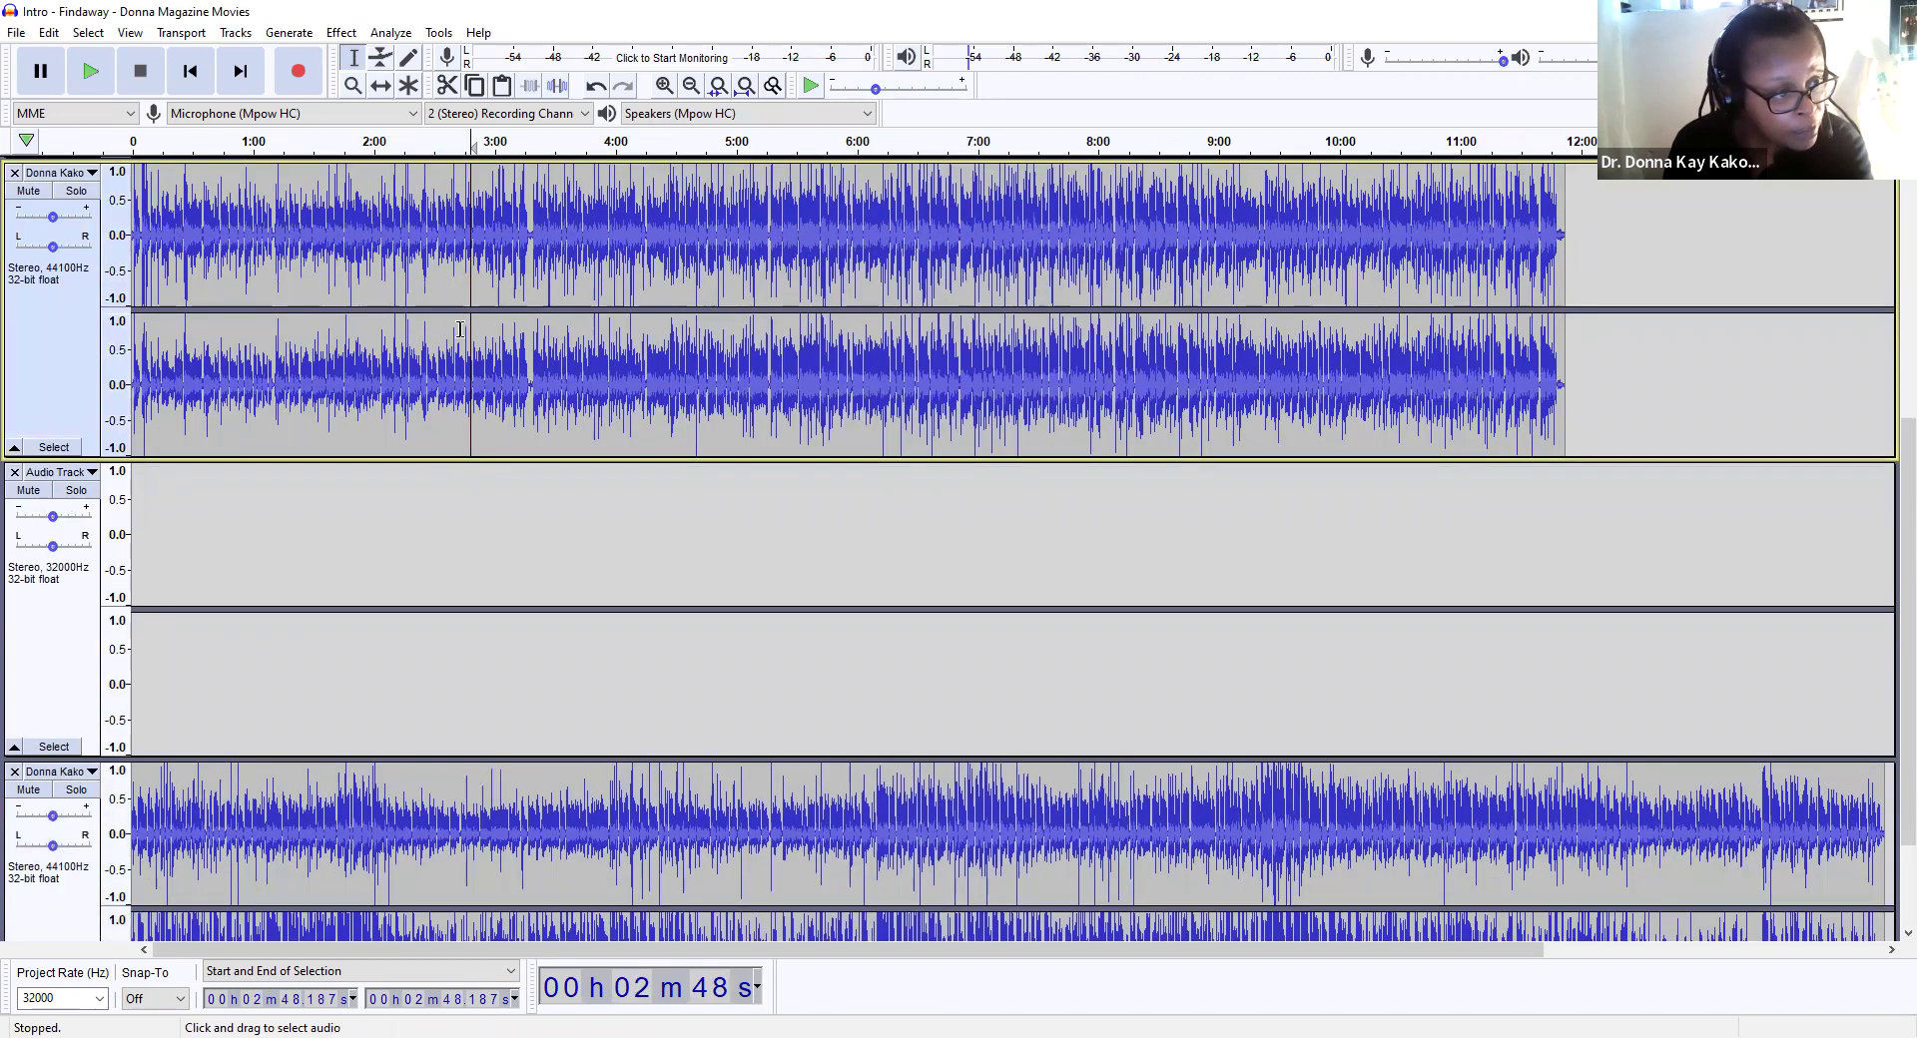
click(497, 810)
scroll(491, 808, down, 2)
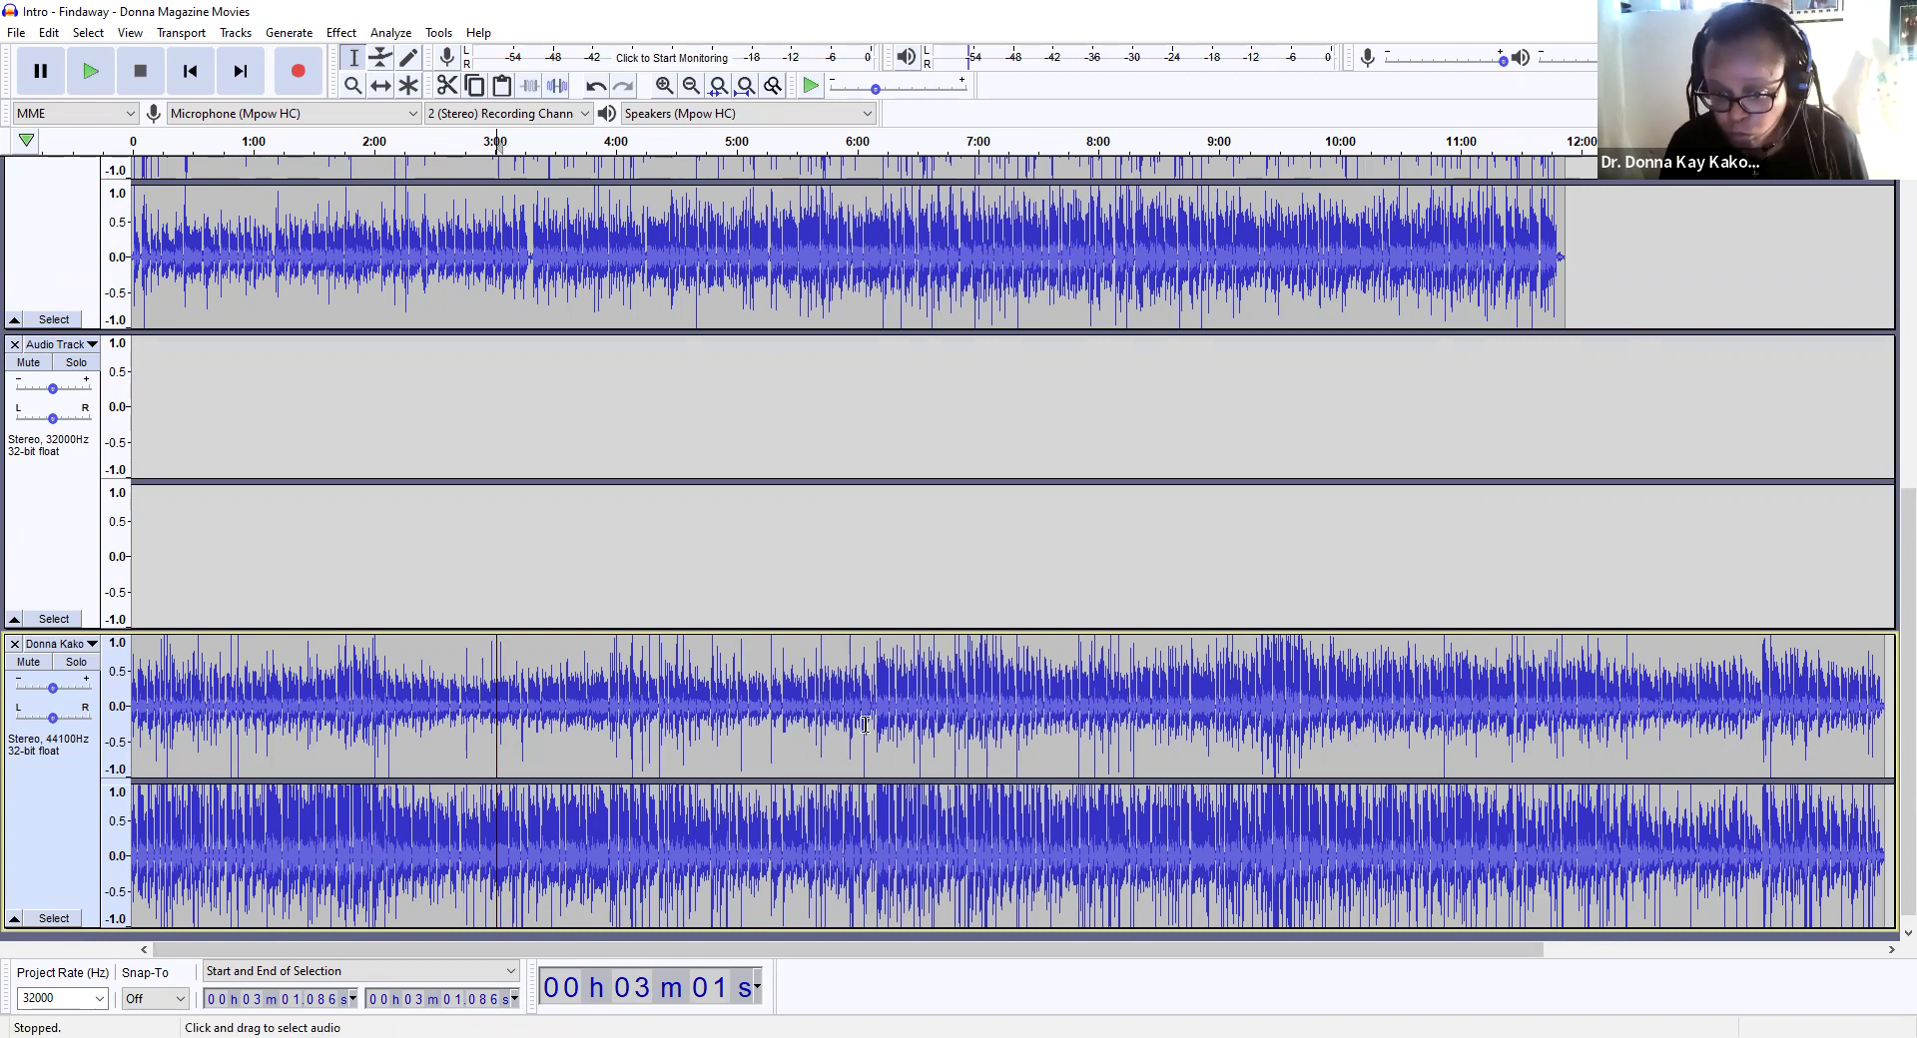
click(473, 836)
click(229, 880)
click(207, 872)
drag(142, 830, 1673, 777)
key(Delete)
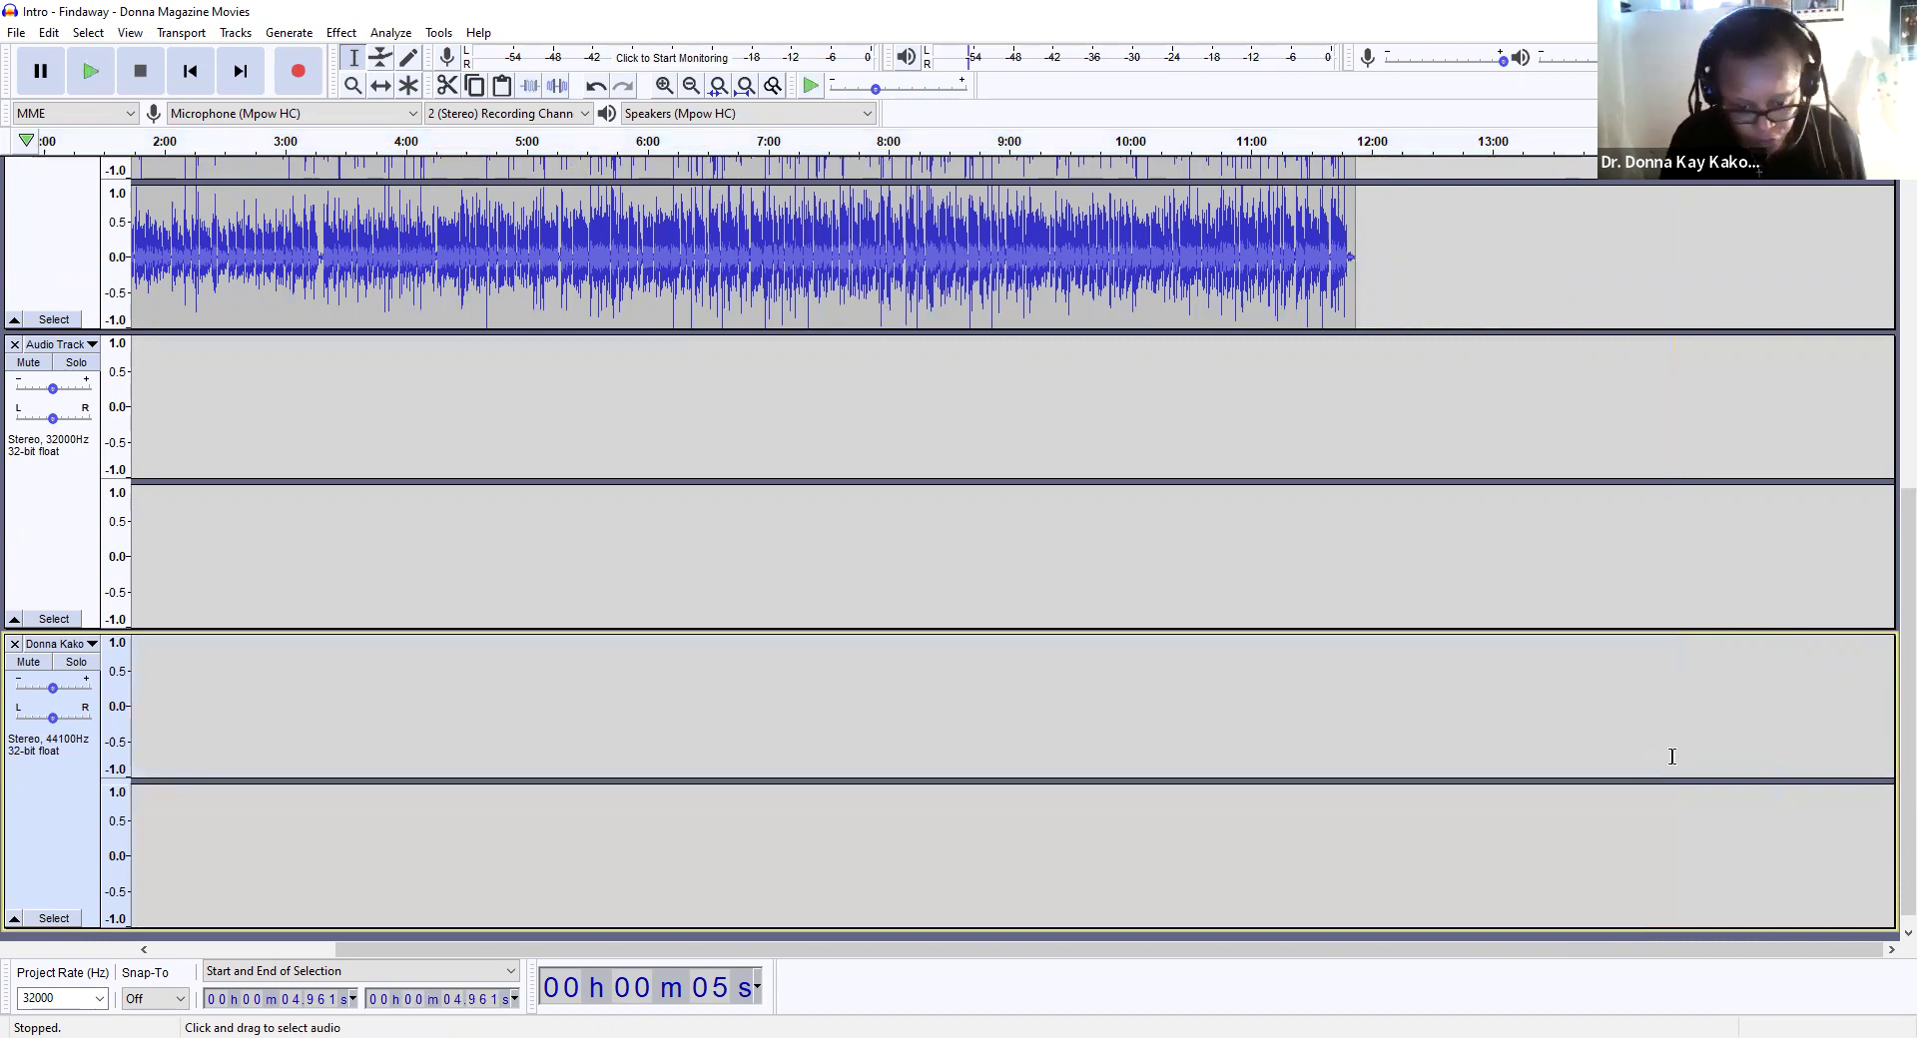
Step: Paste the cut Church Sunday audio directly after the end of the Spiderwomon recording in its track
scroll(1373, 509, up, 5)
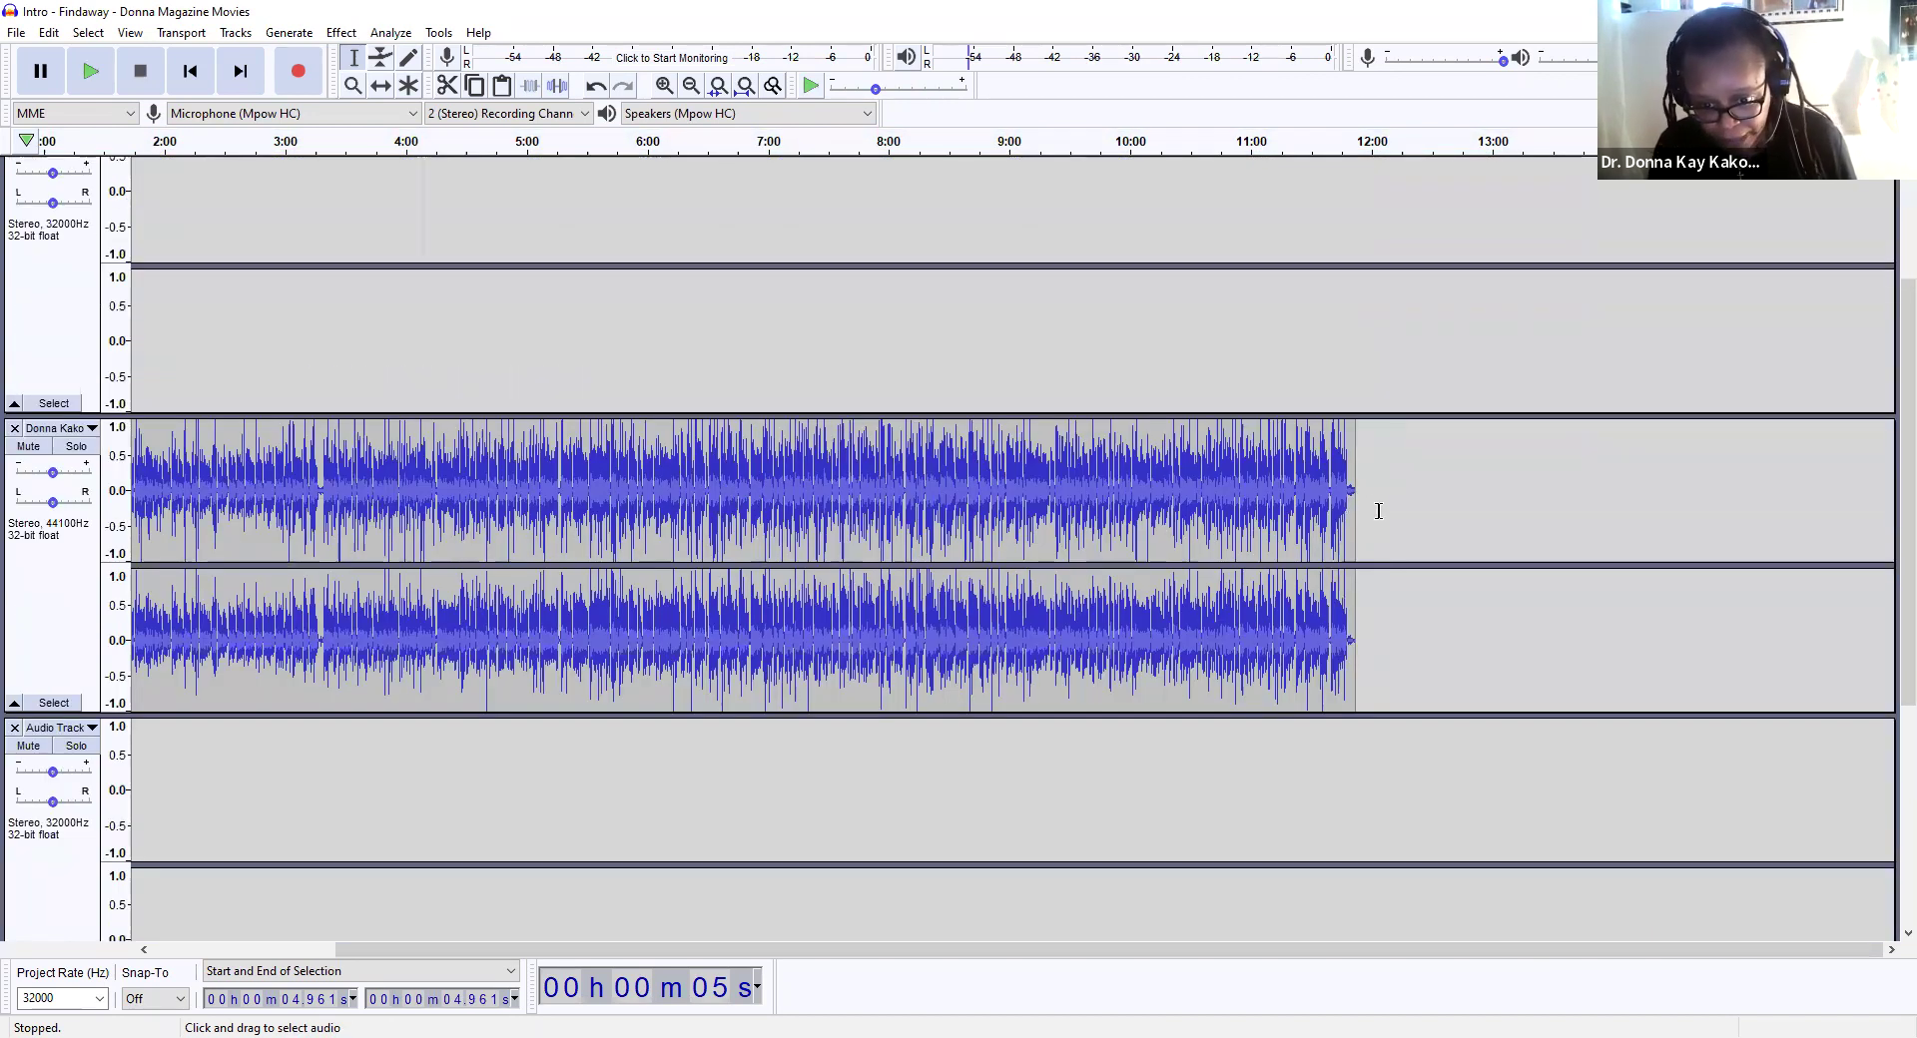
click(1356, 498)
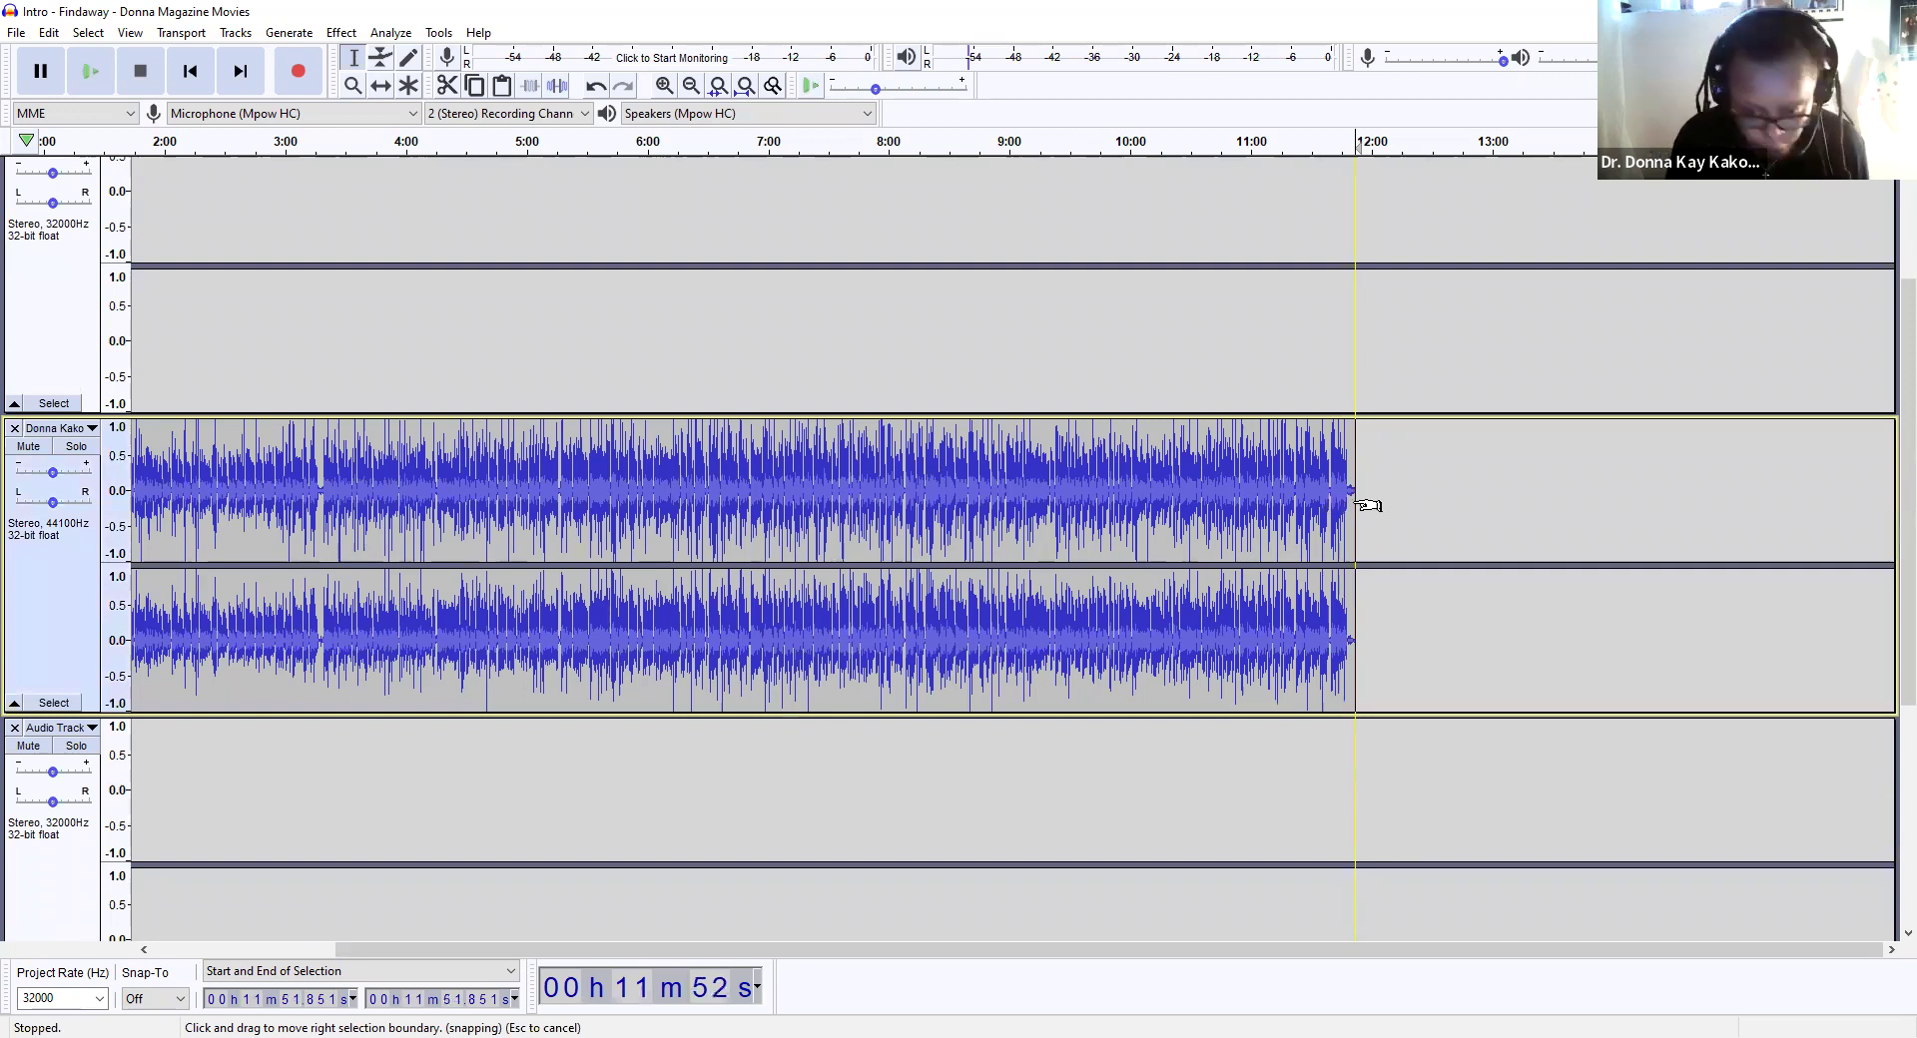
key(ctrl+v)
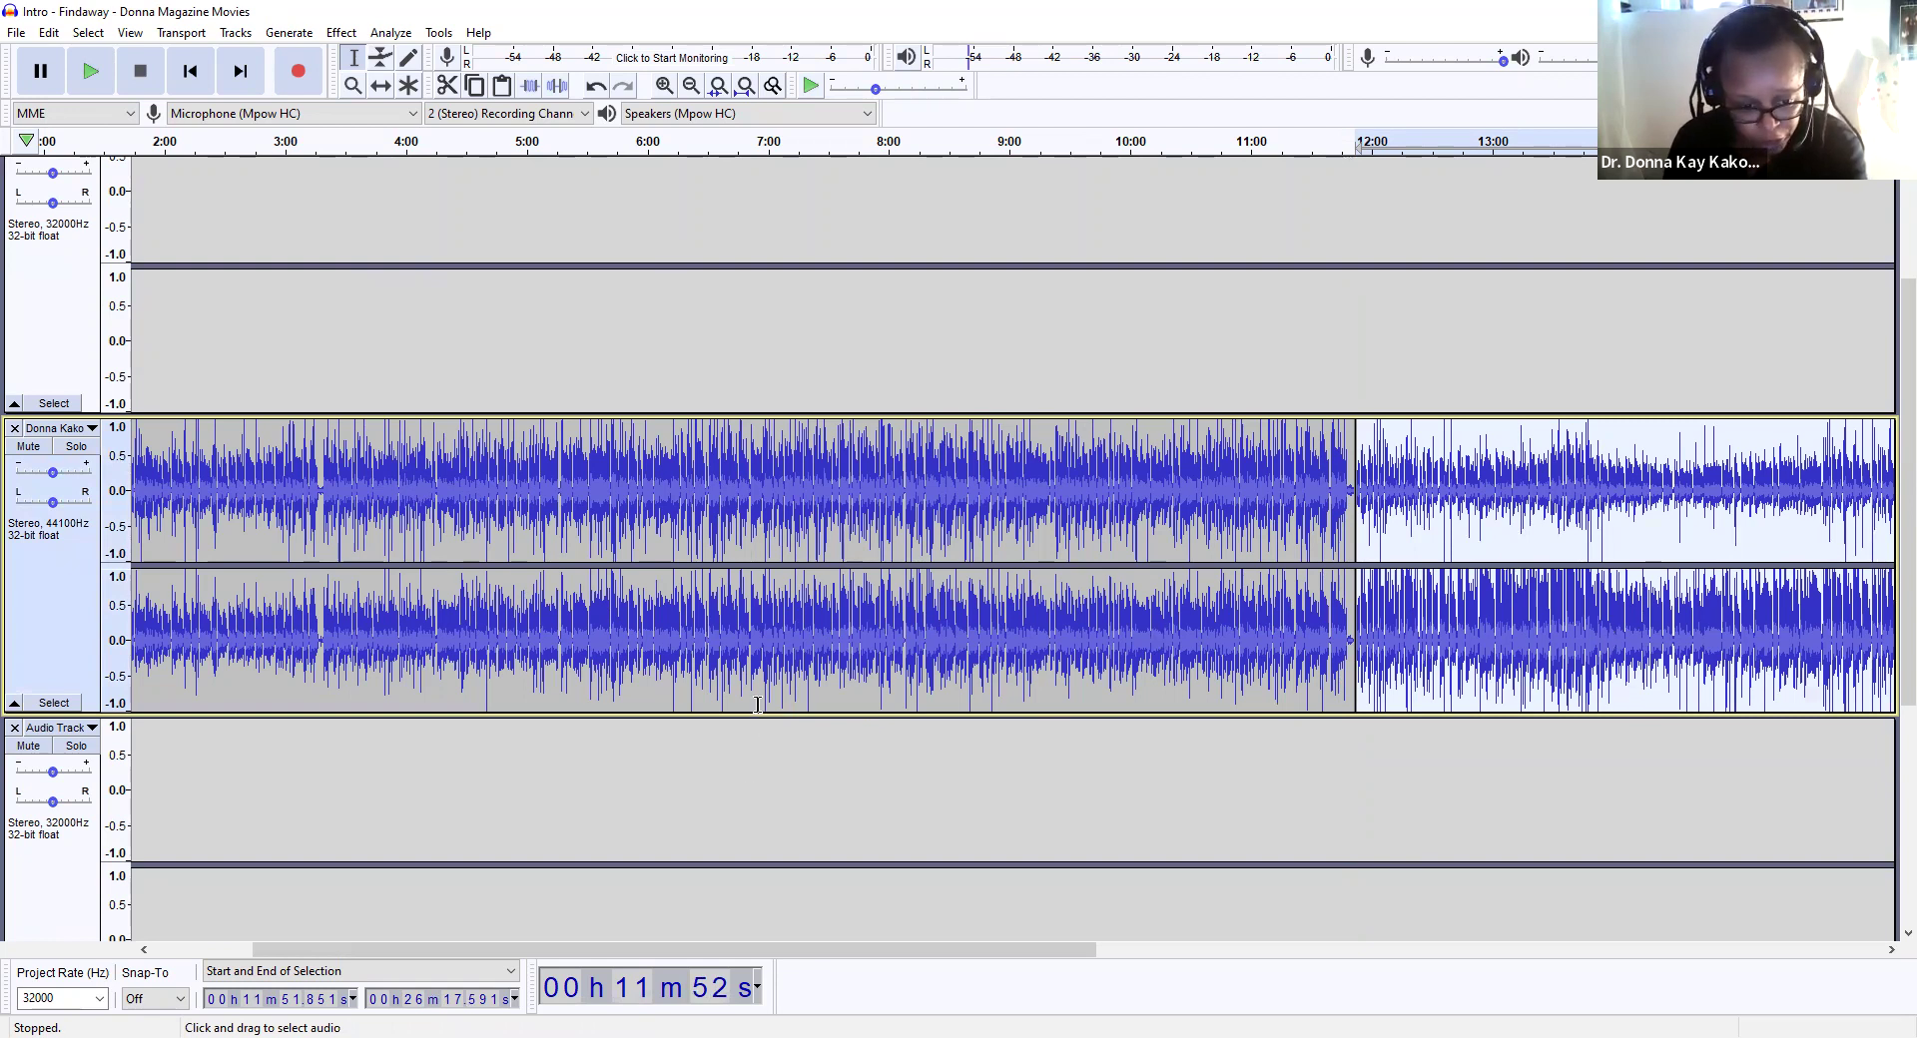
Step: Remove the empty mono intro track from the project
scroll(679, 771, up, 3)
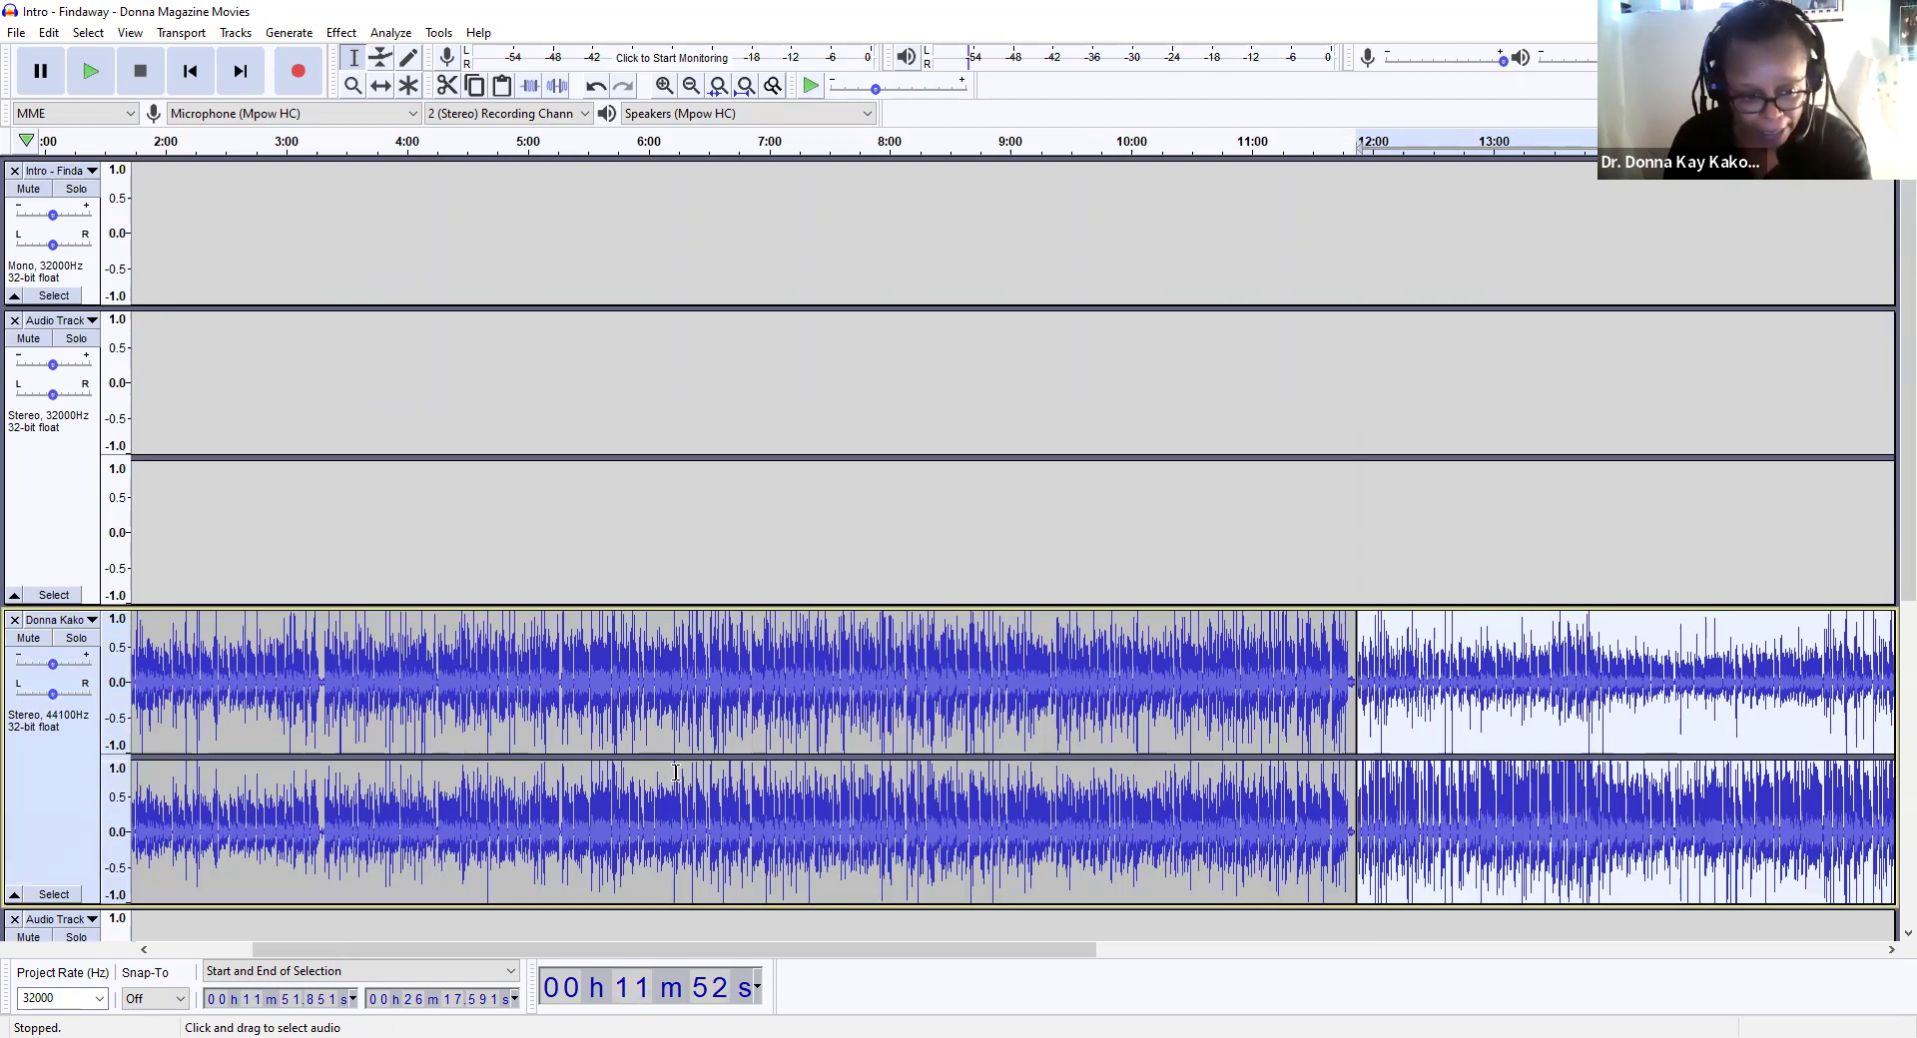
click(309, 251)
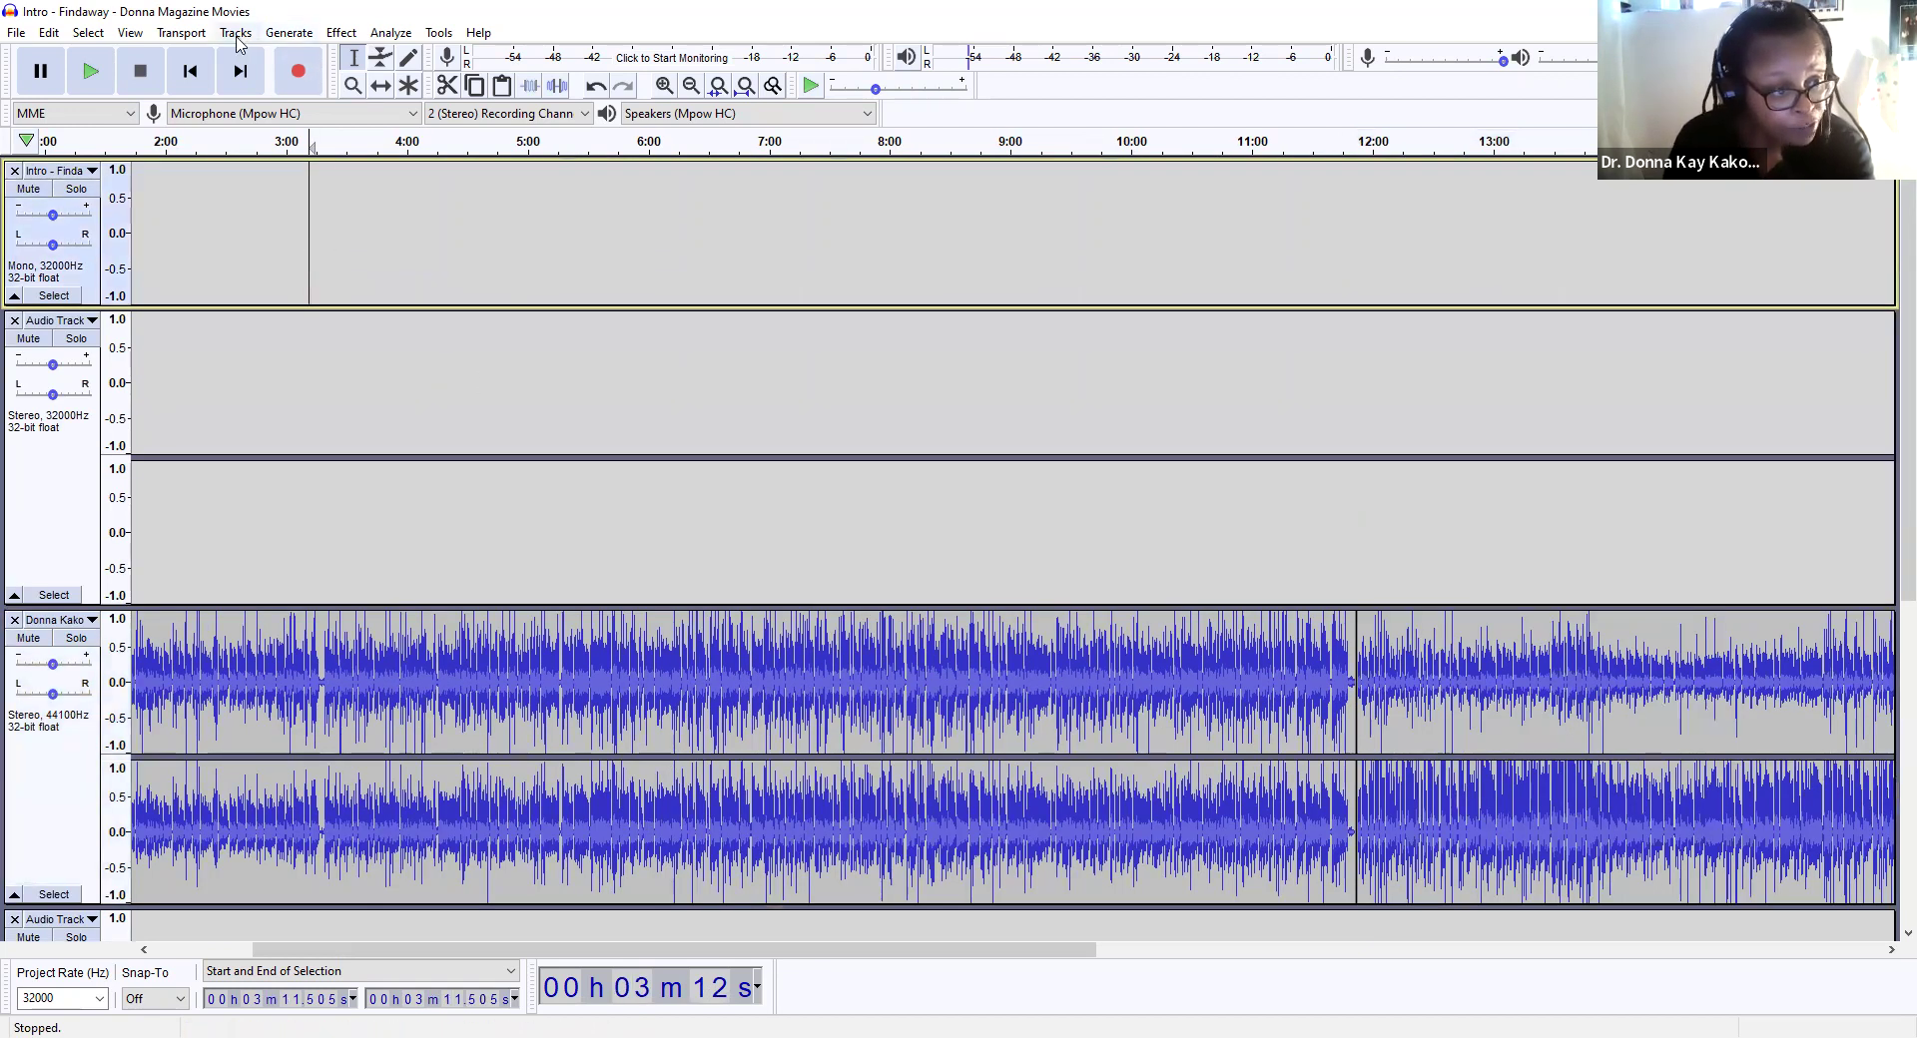
click(280, 145)
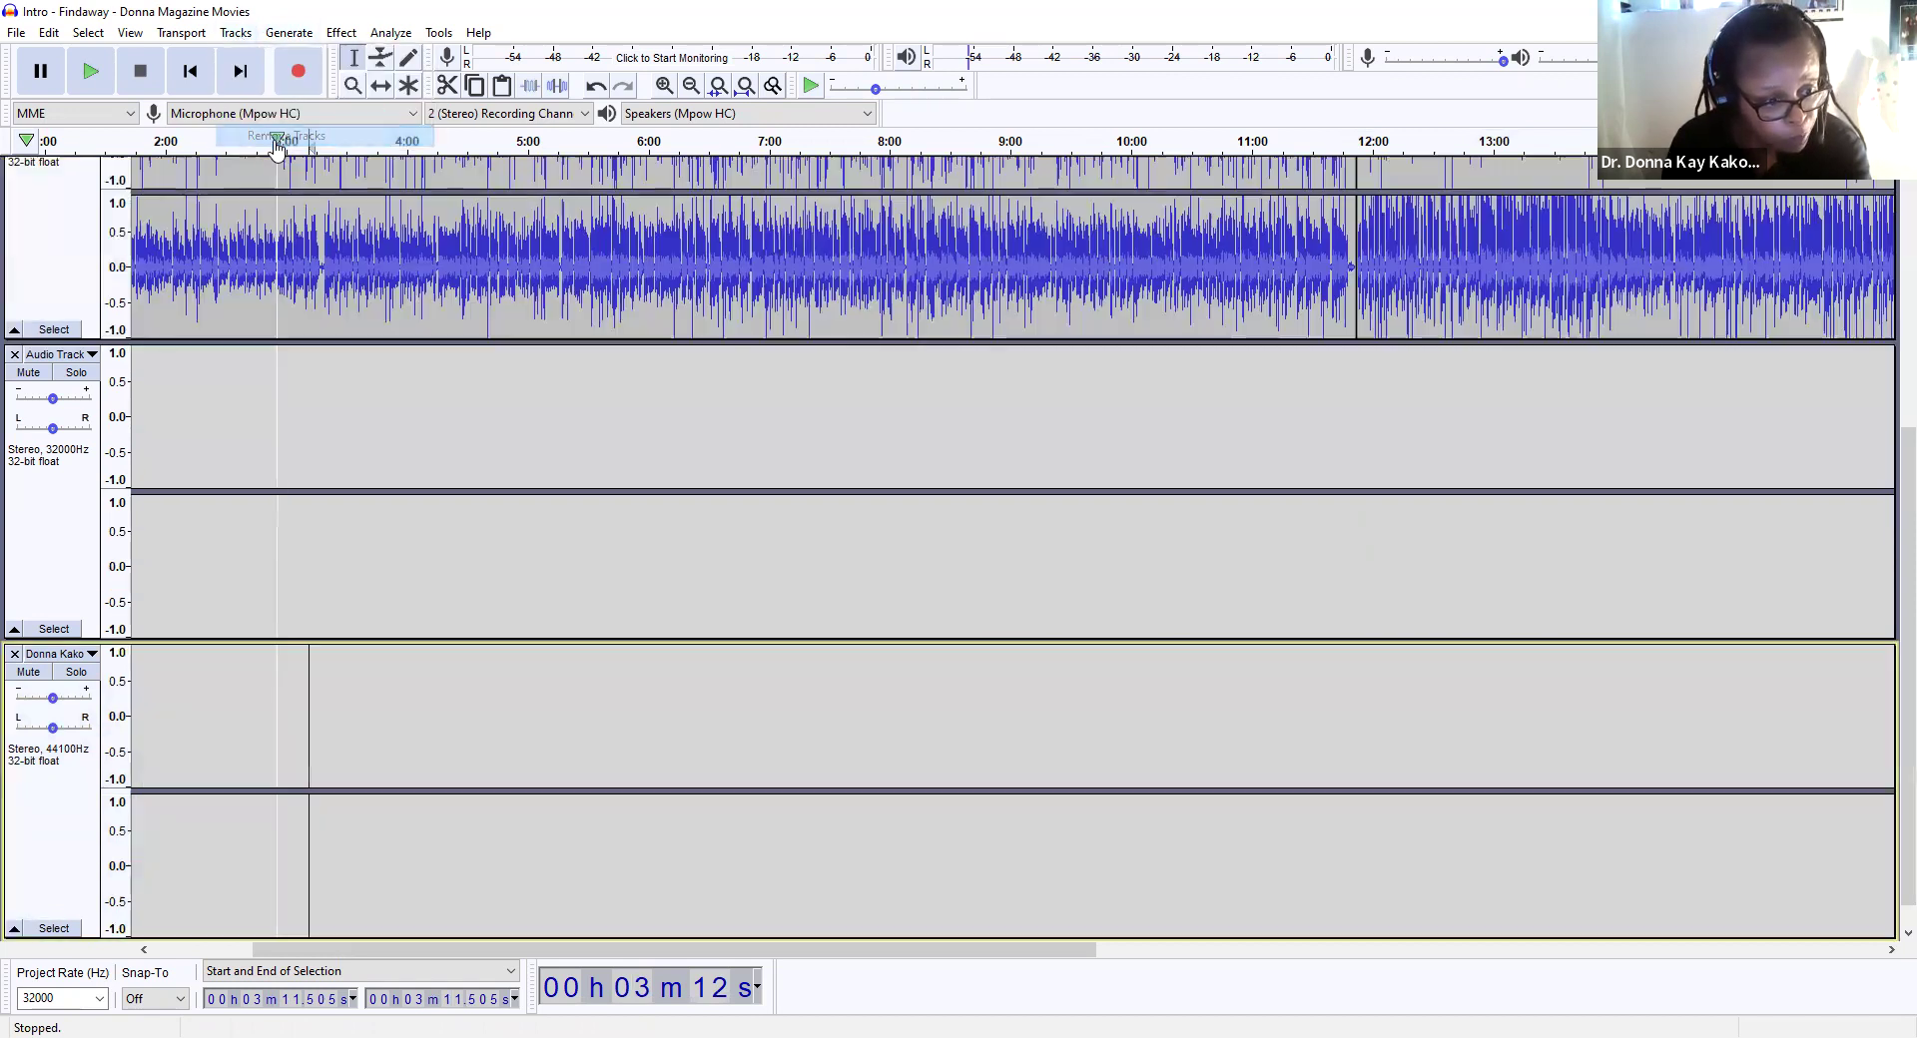
Step: Remove the empty stereo track above the combined recording and place the cursor in the combined recording
scroll(279, 445, up, 5)
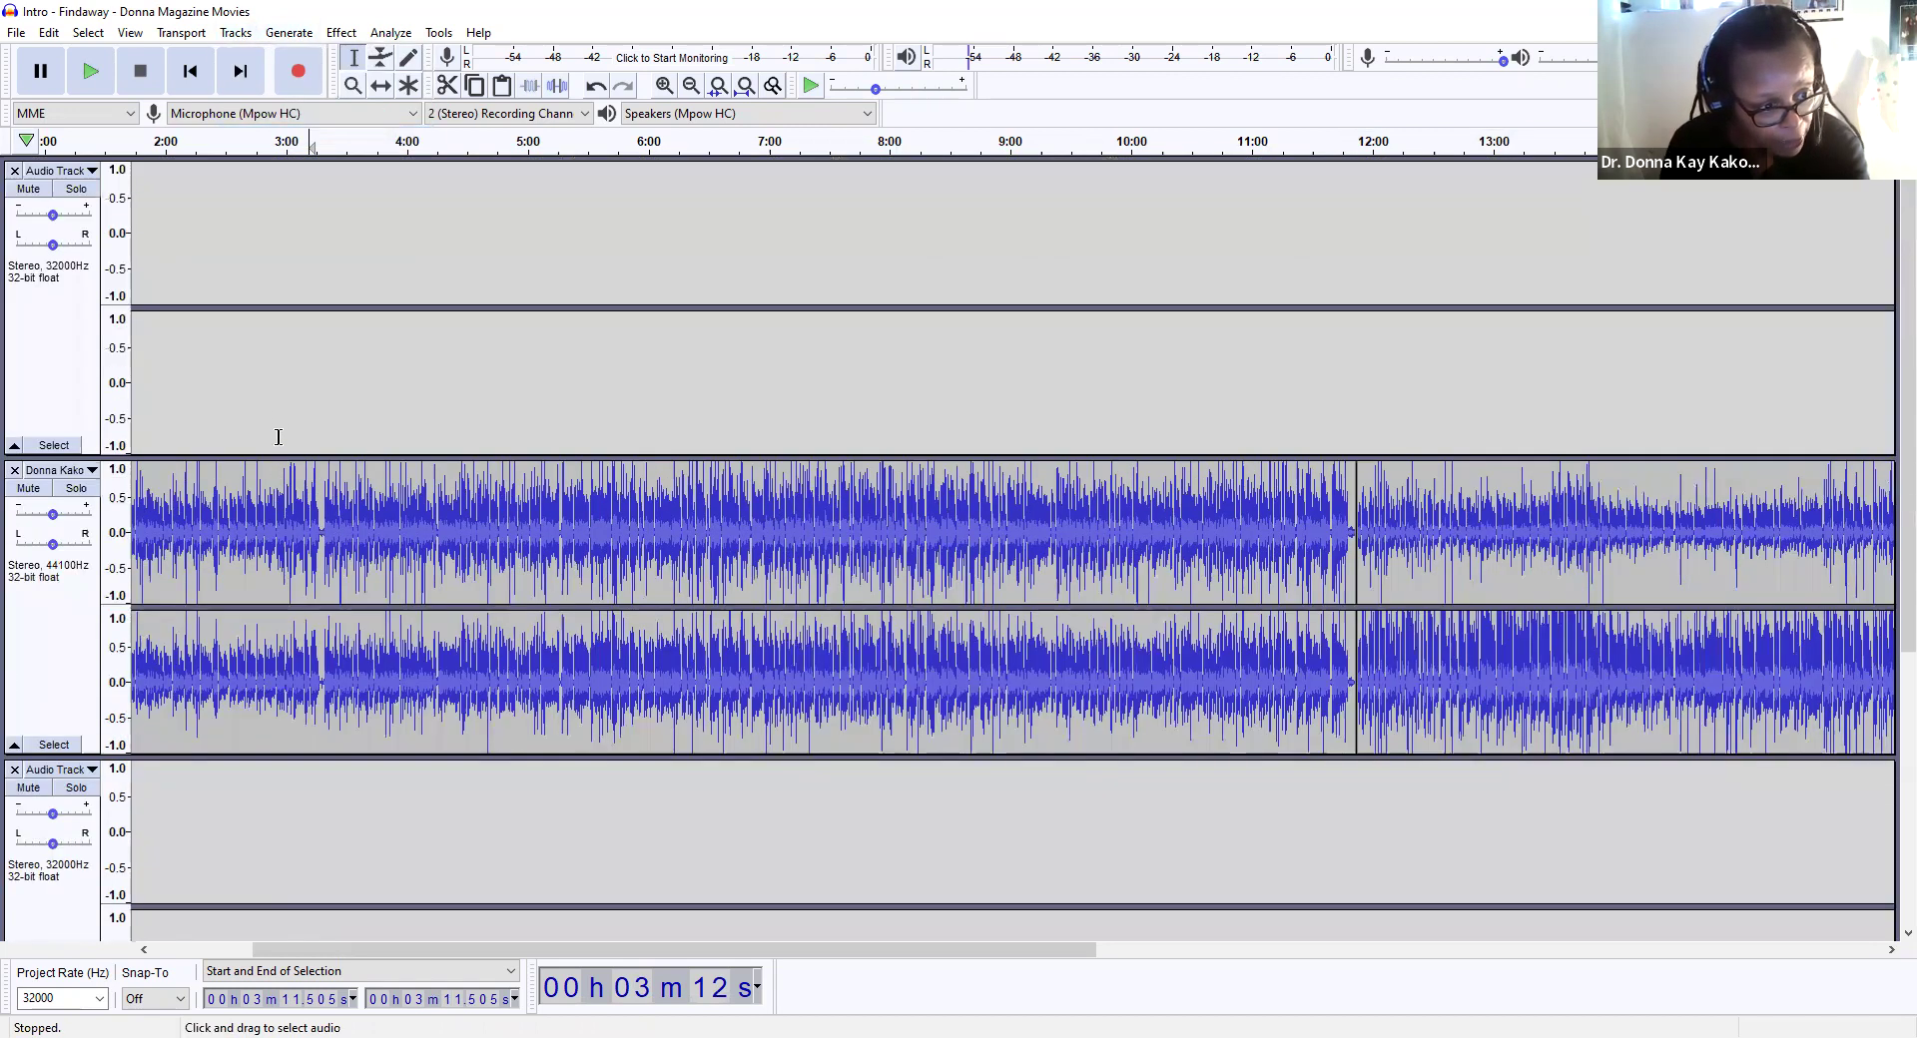
click(334, 256)
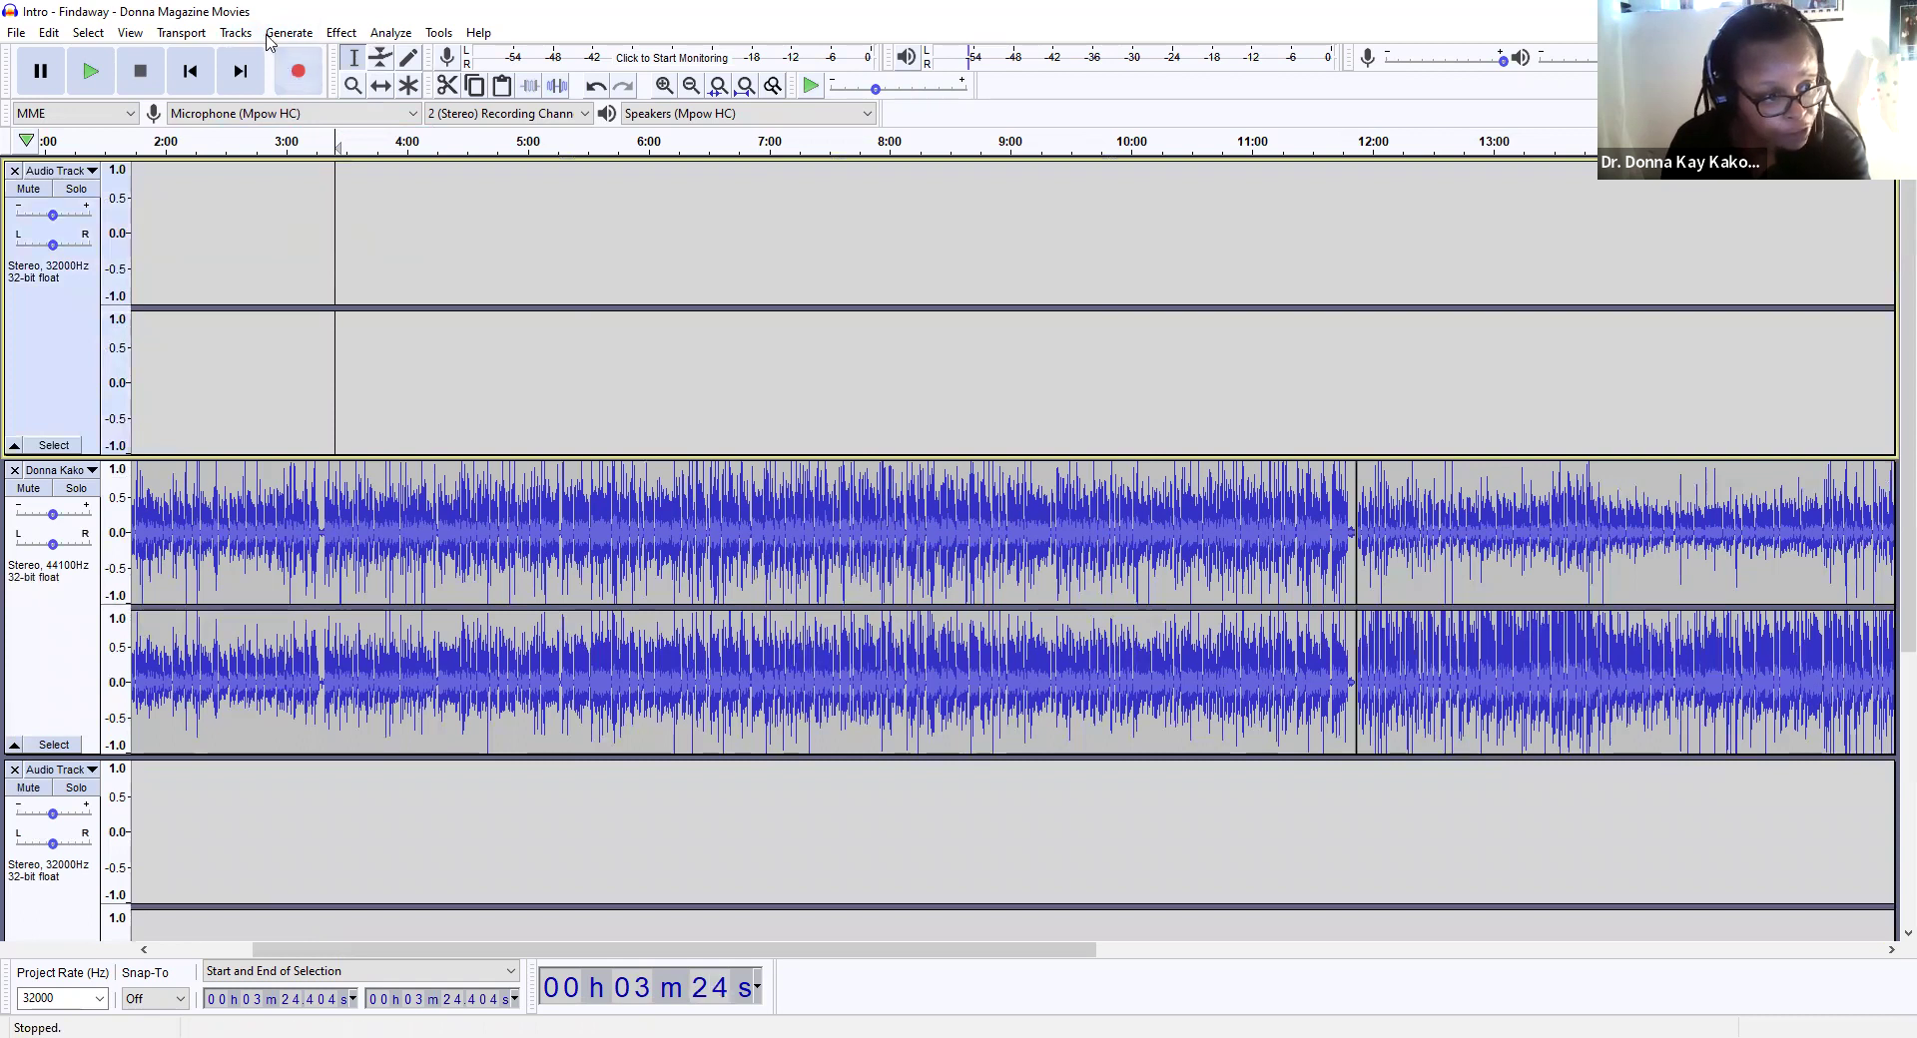
click(236, 32)
click(270, 134)
scroll(278, 458, up, 1)
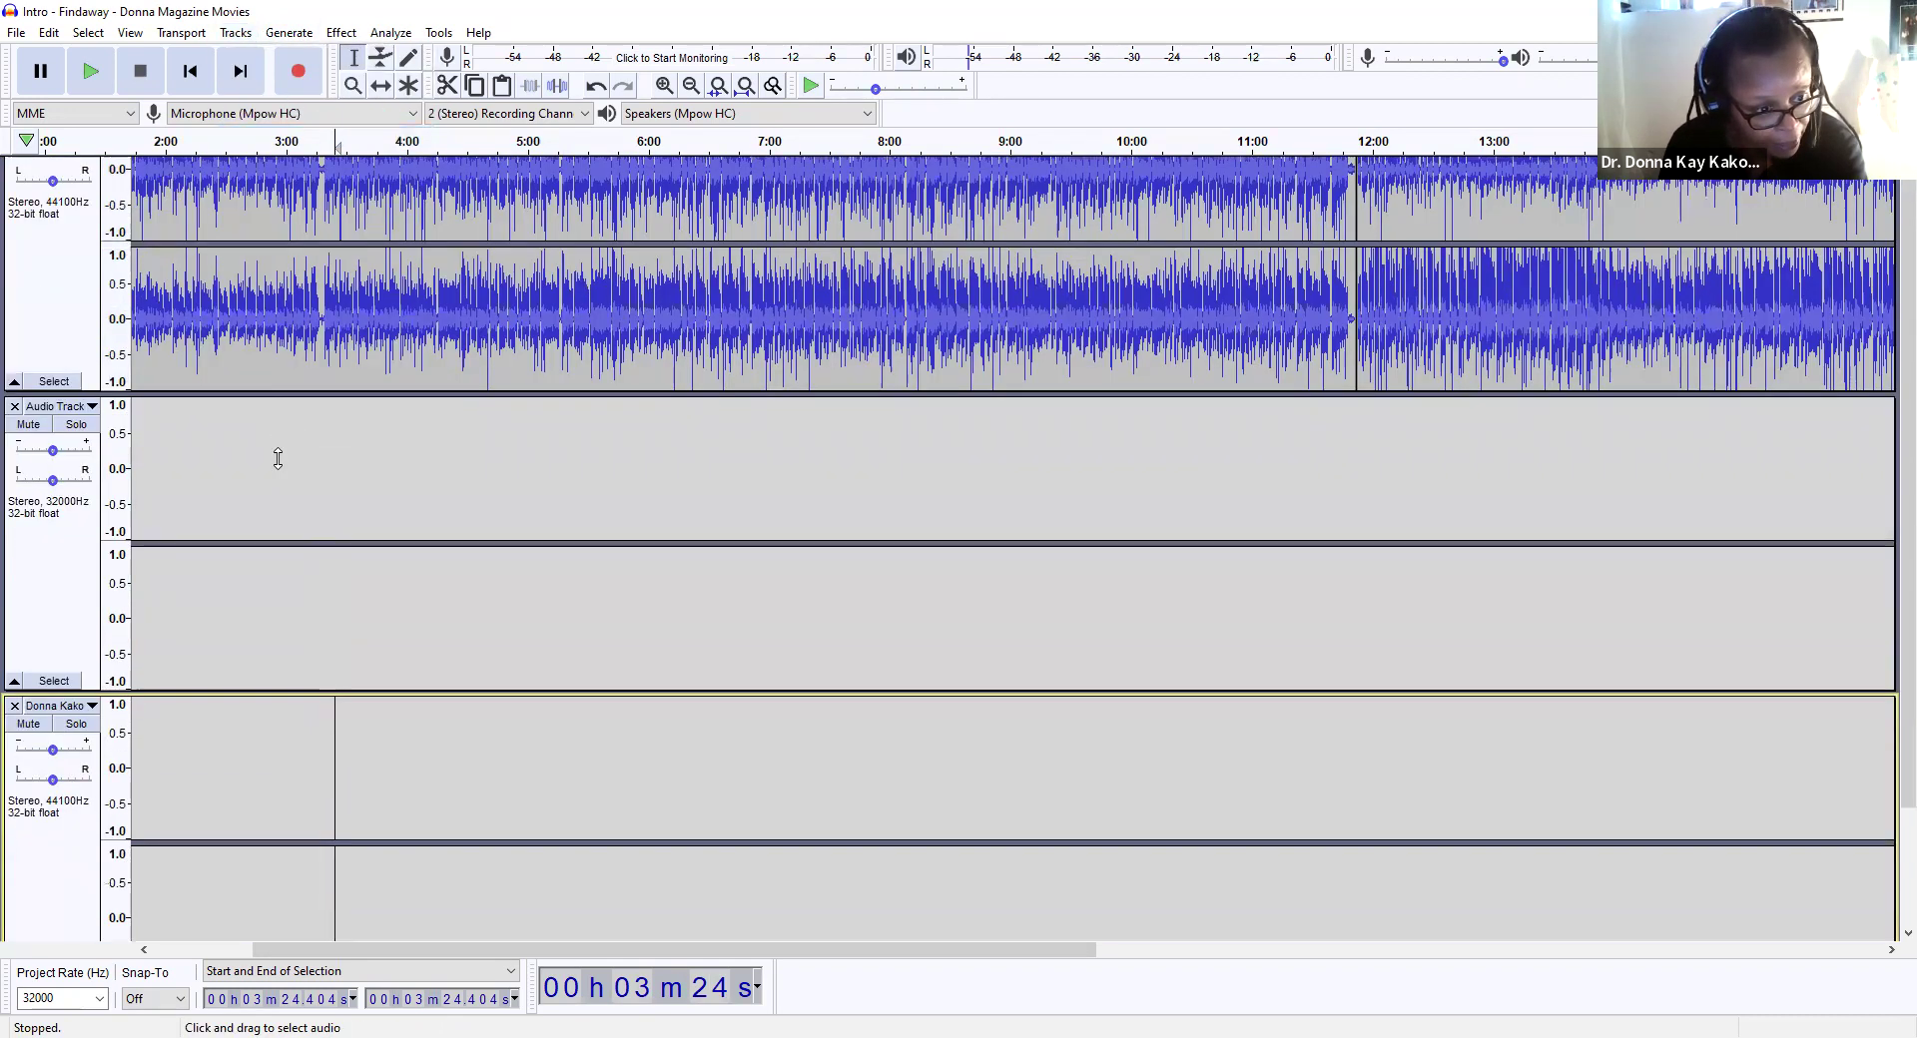
scroll(277, 458, up, 1)
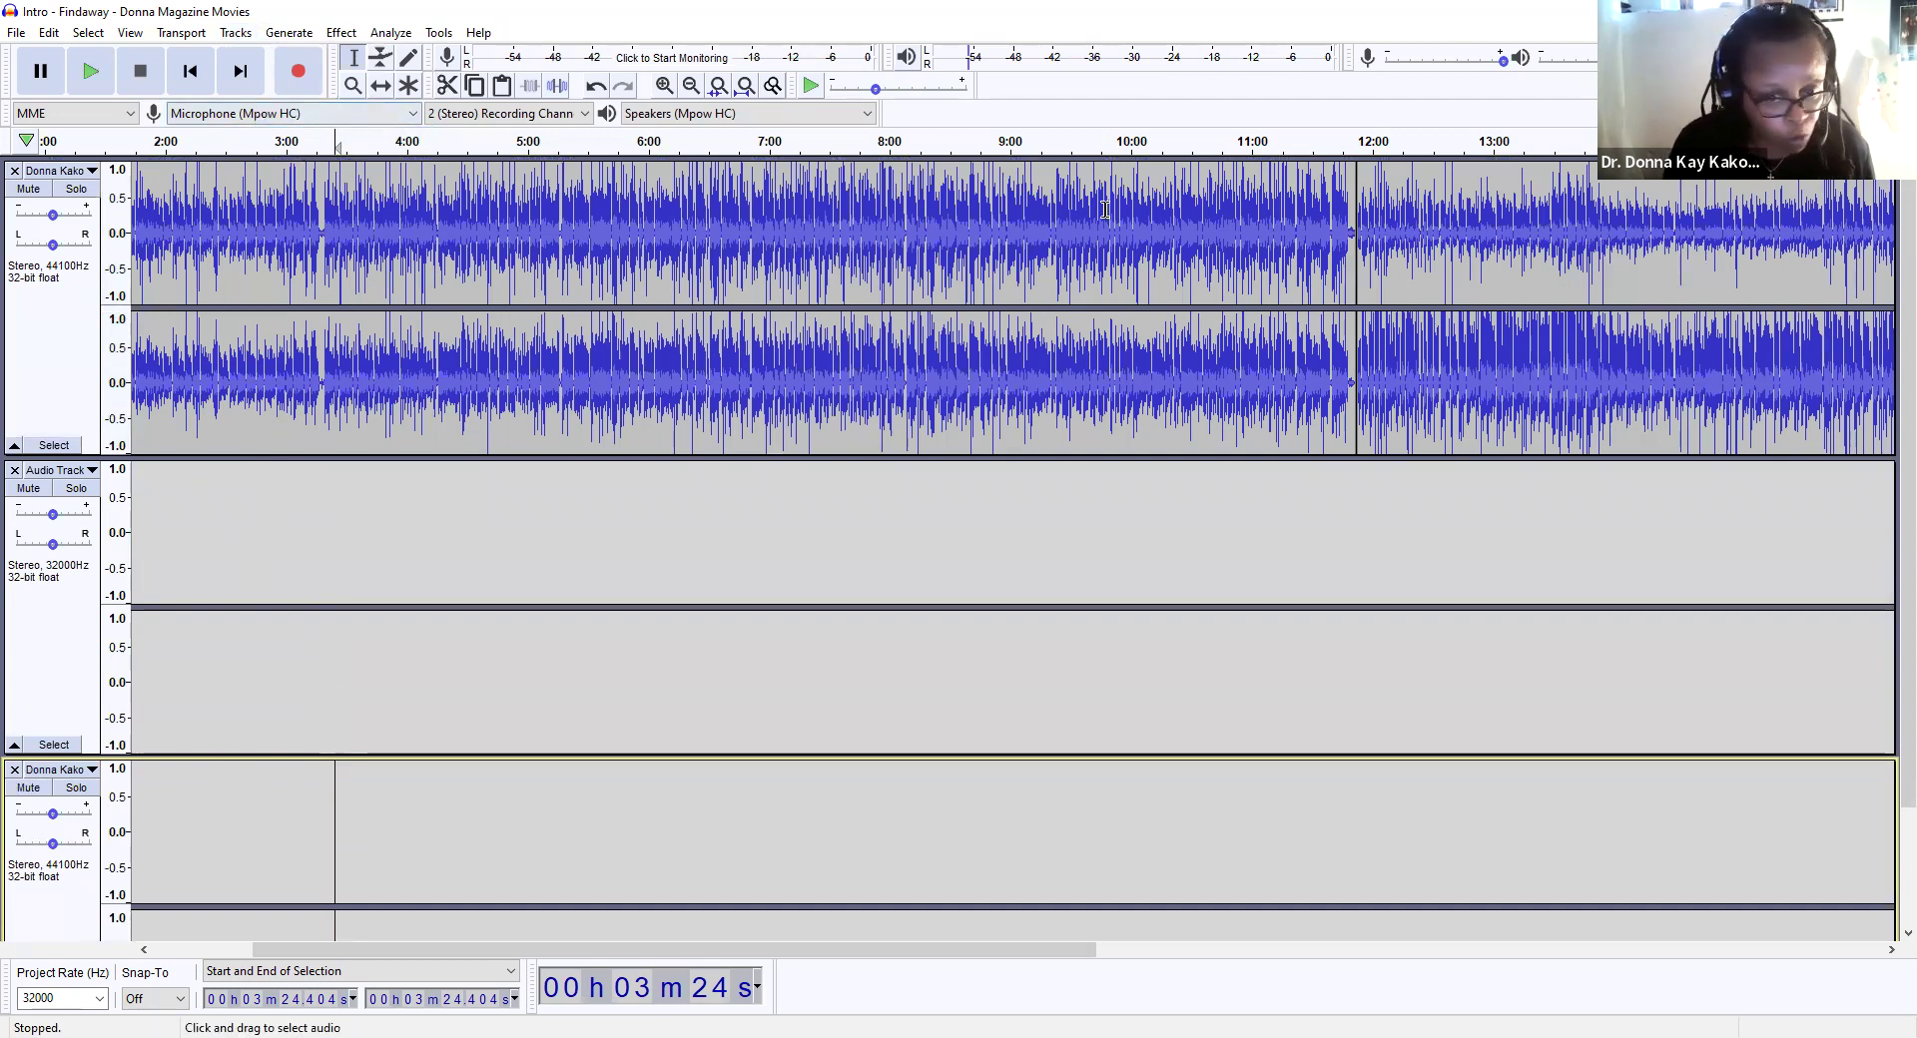
click(134, 180)
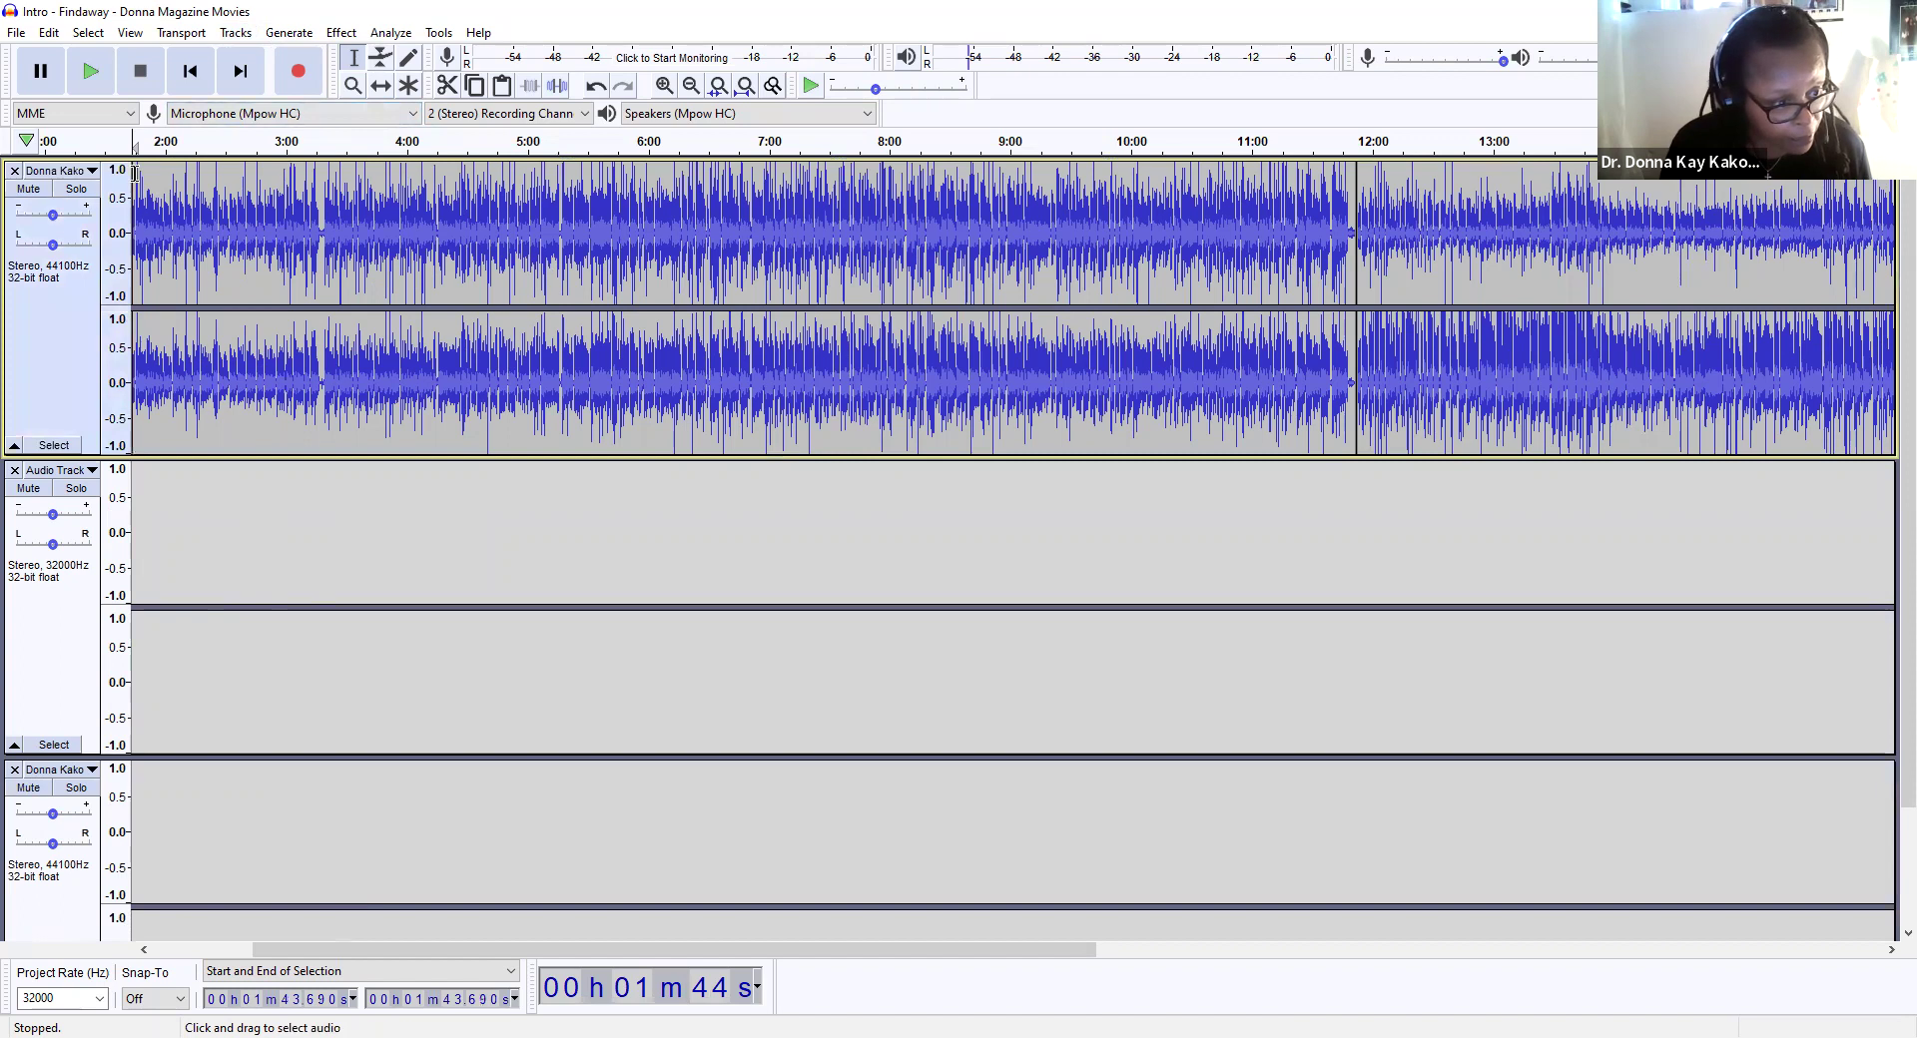
Step: Play the combined recording from the cursor for a short listen and stop playback
click(92, 70)
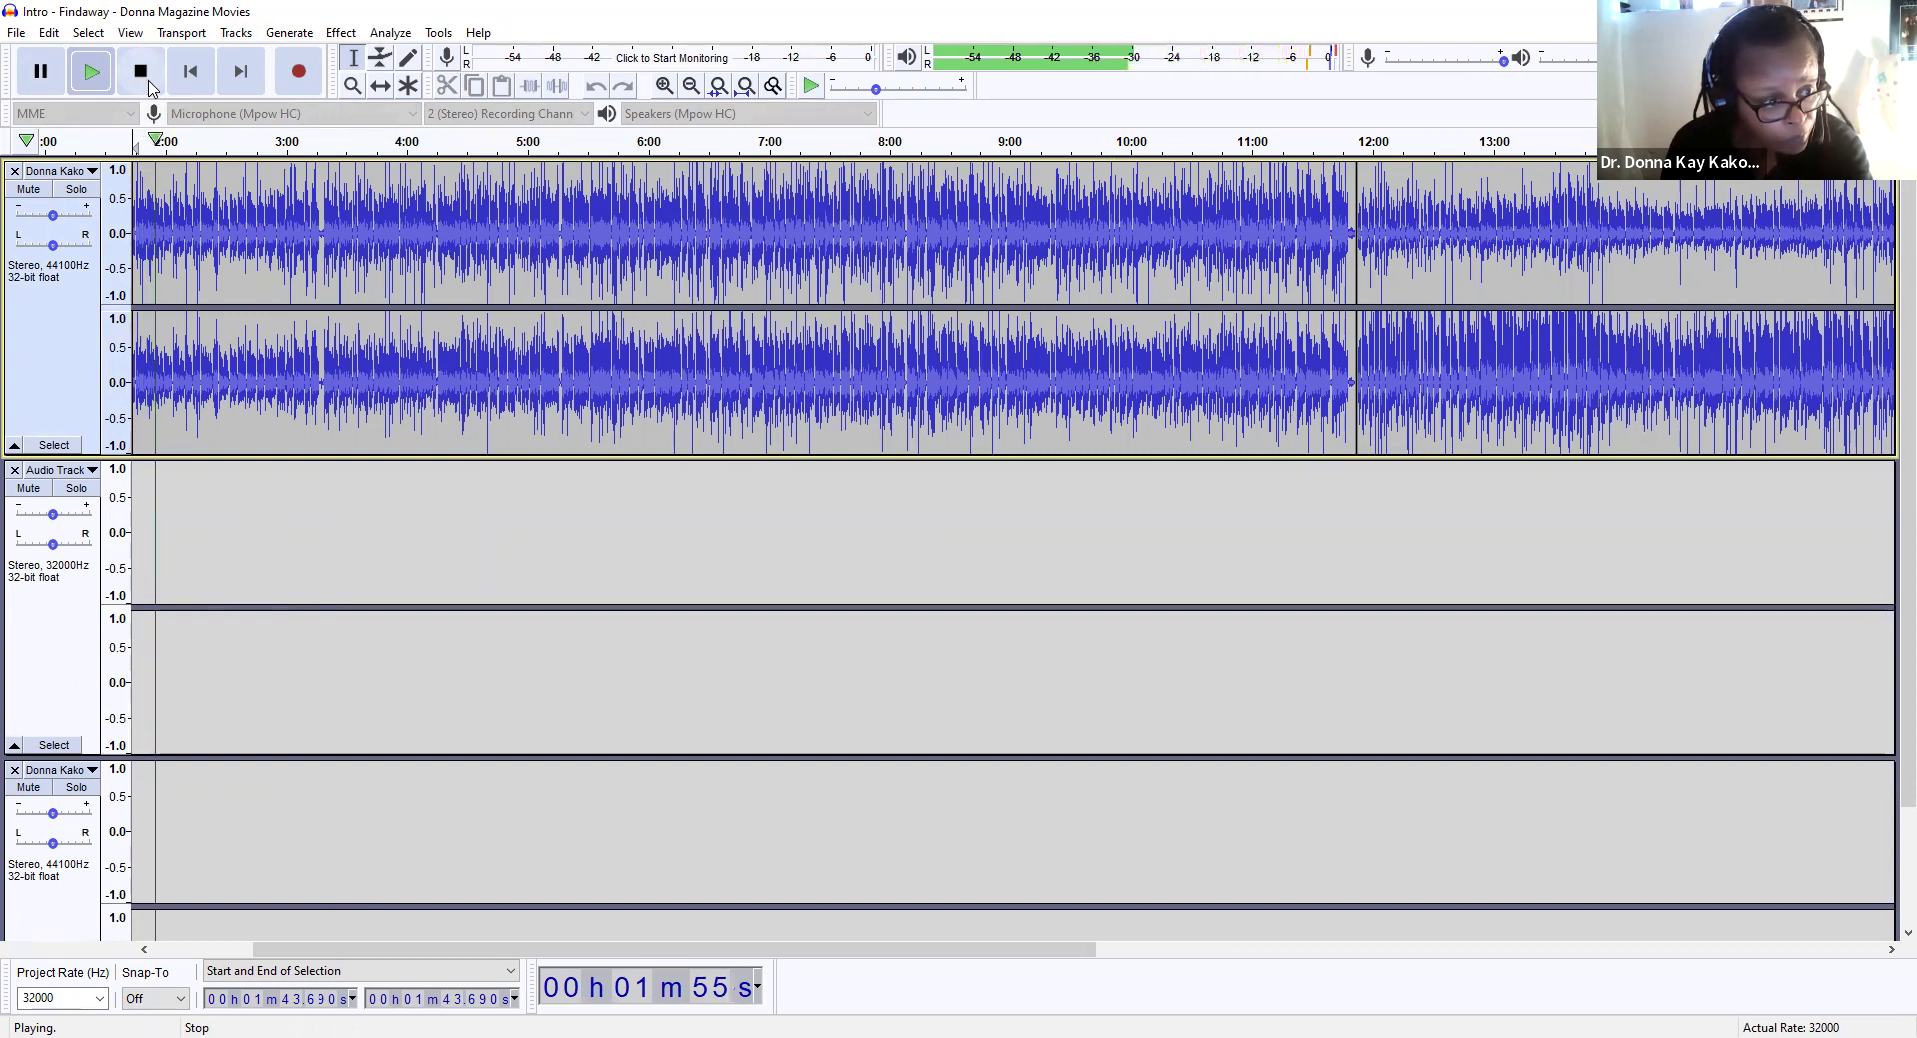
click(141, 71)
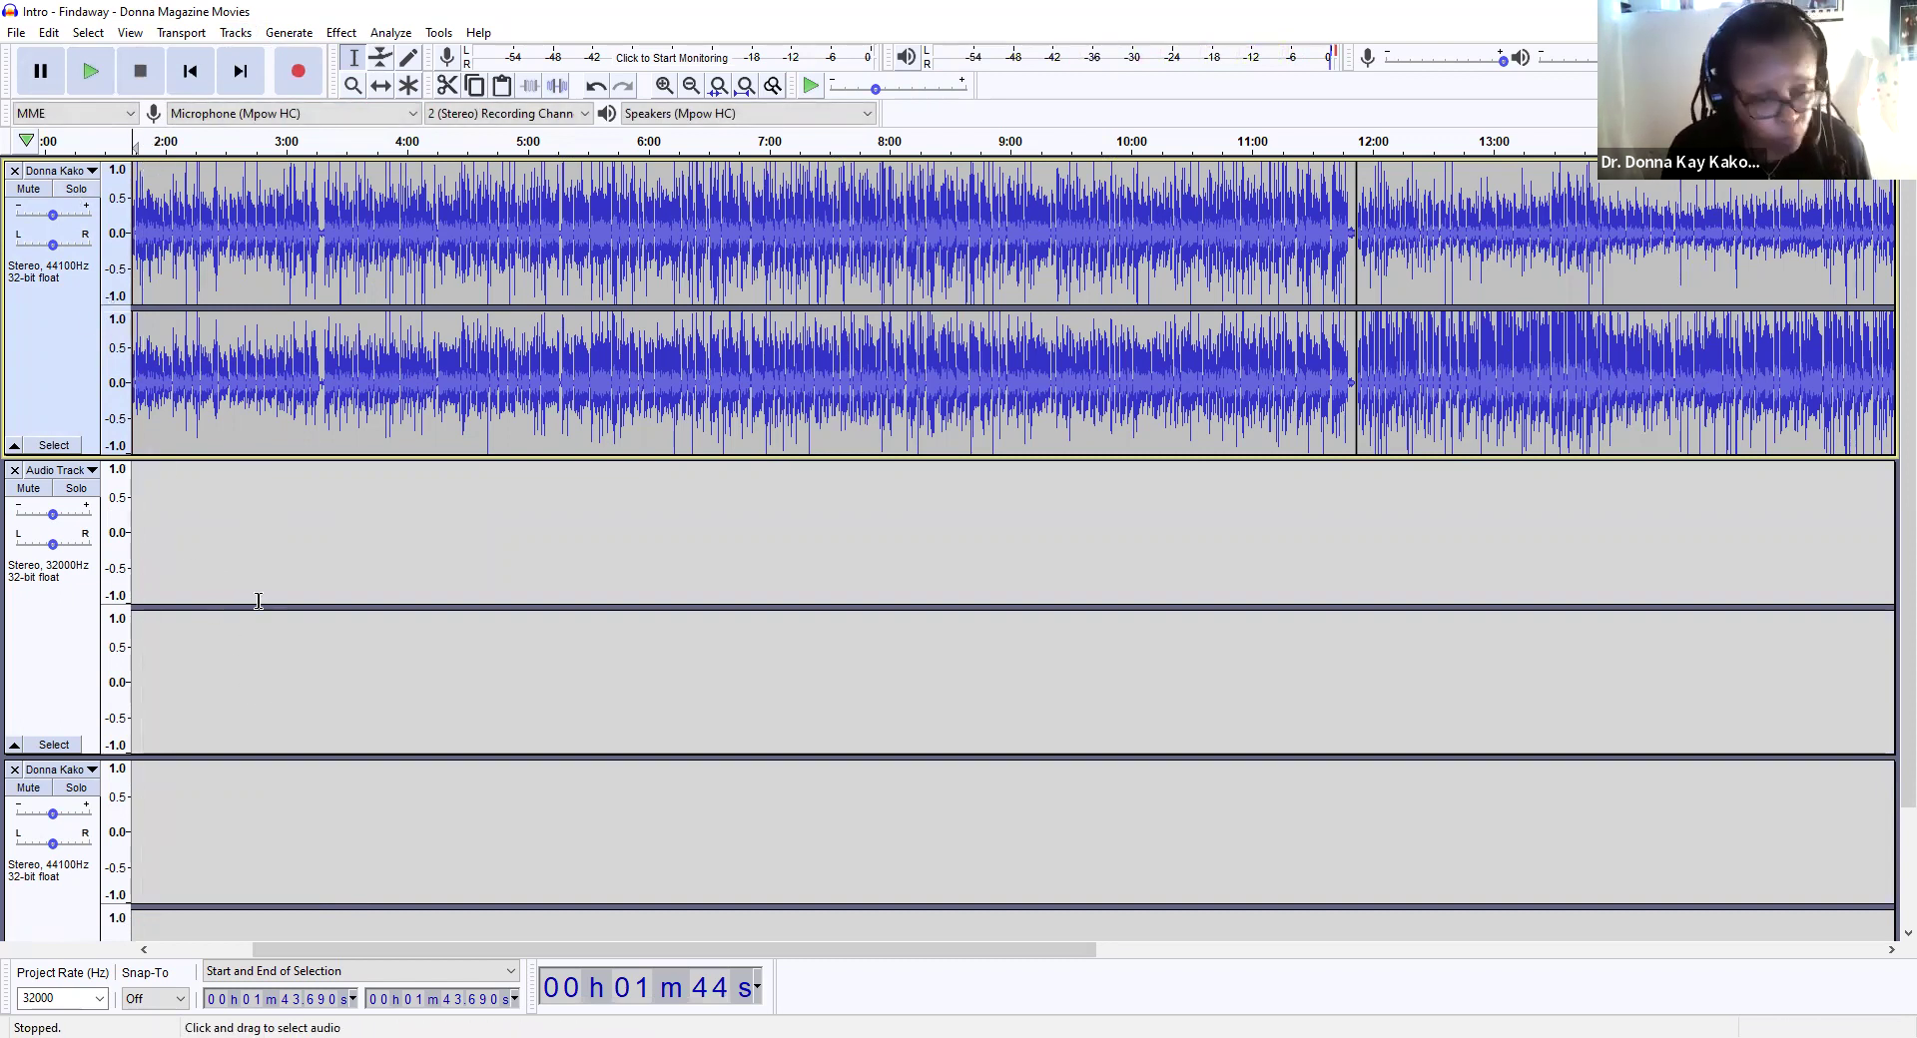
click(50, 33)
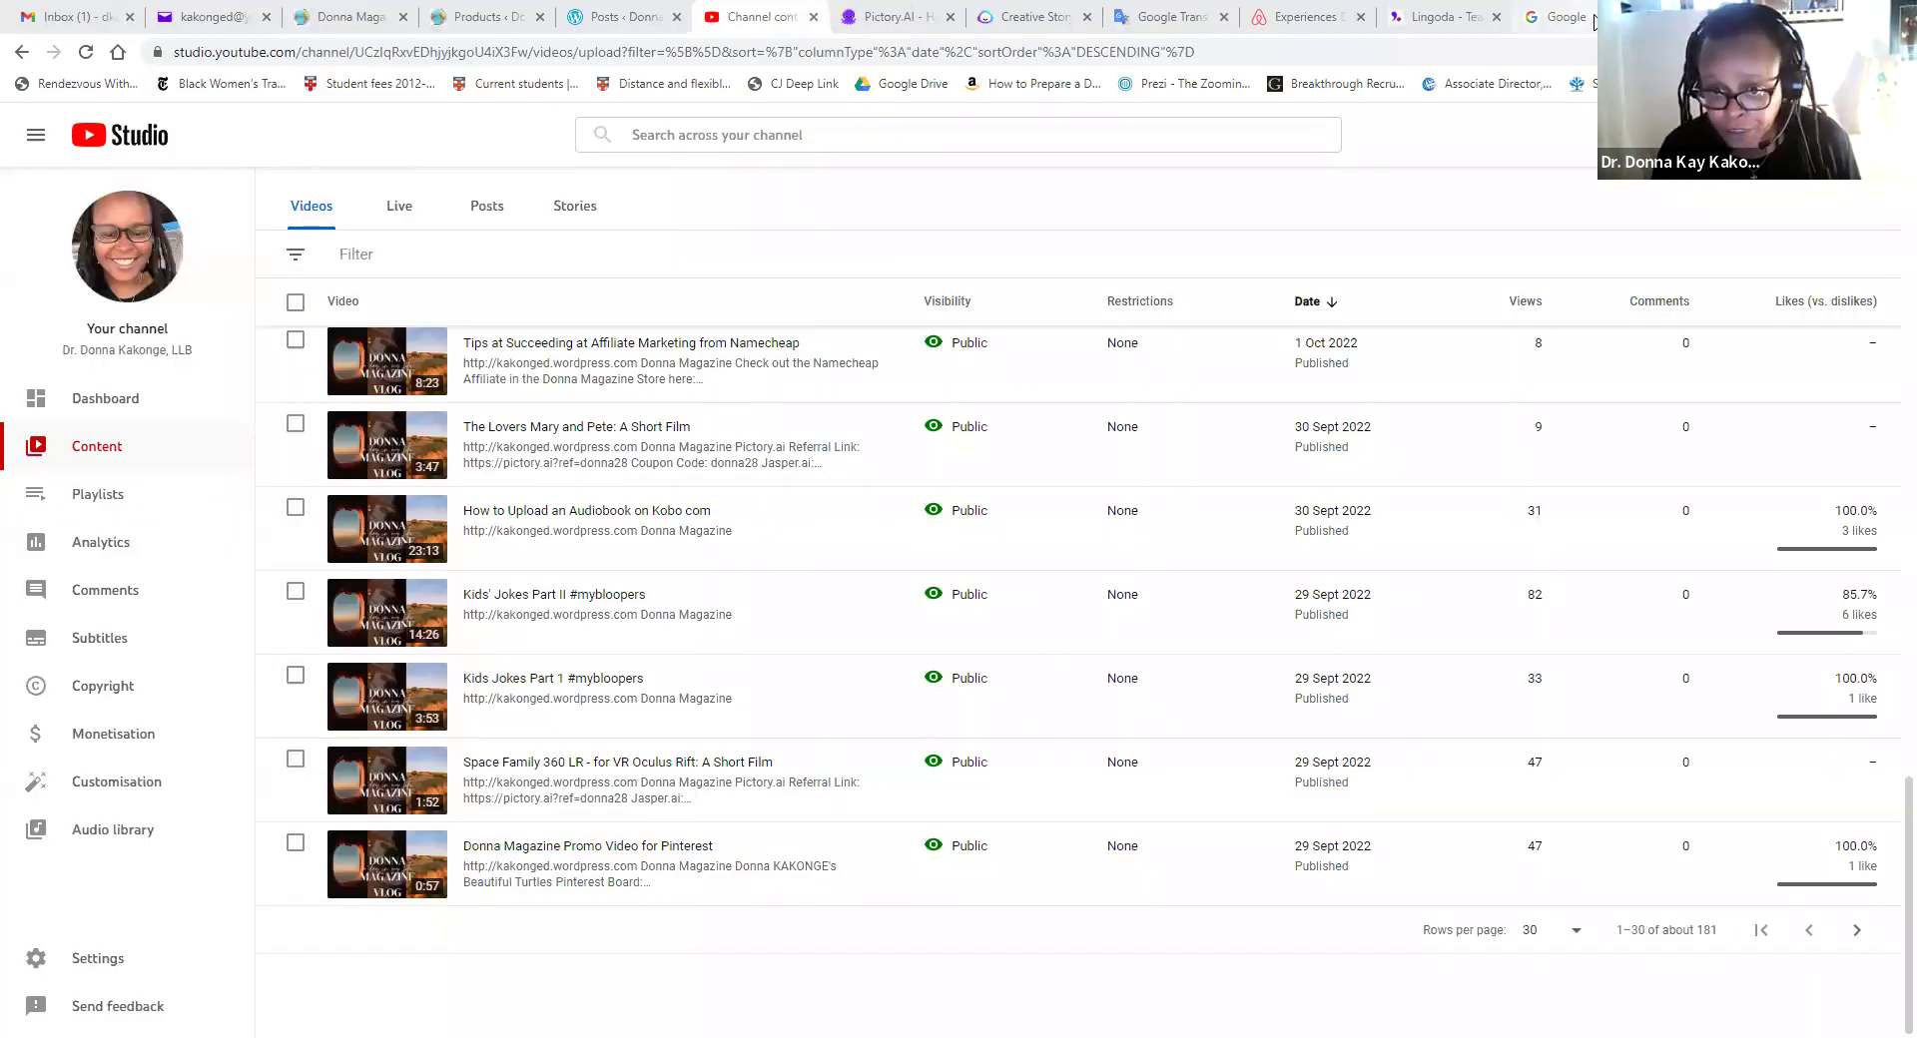
Step: Switch to the browser, search Google for Bensound, open its site, accept the cookies notice and go to the free music list
click(1587, 18)
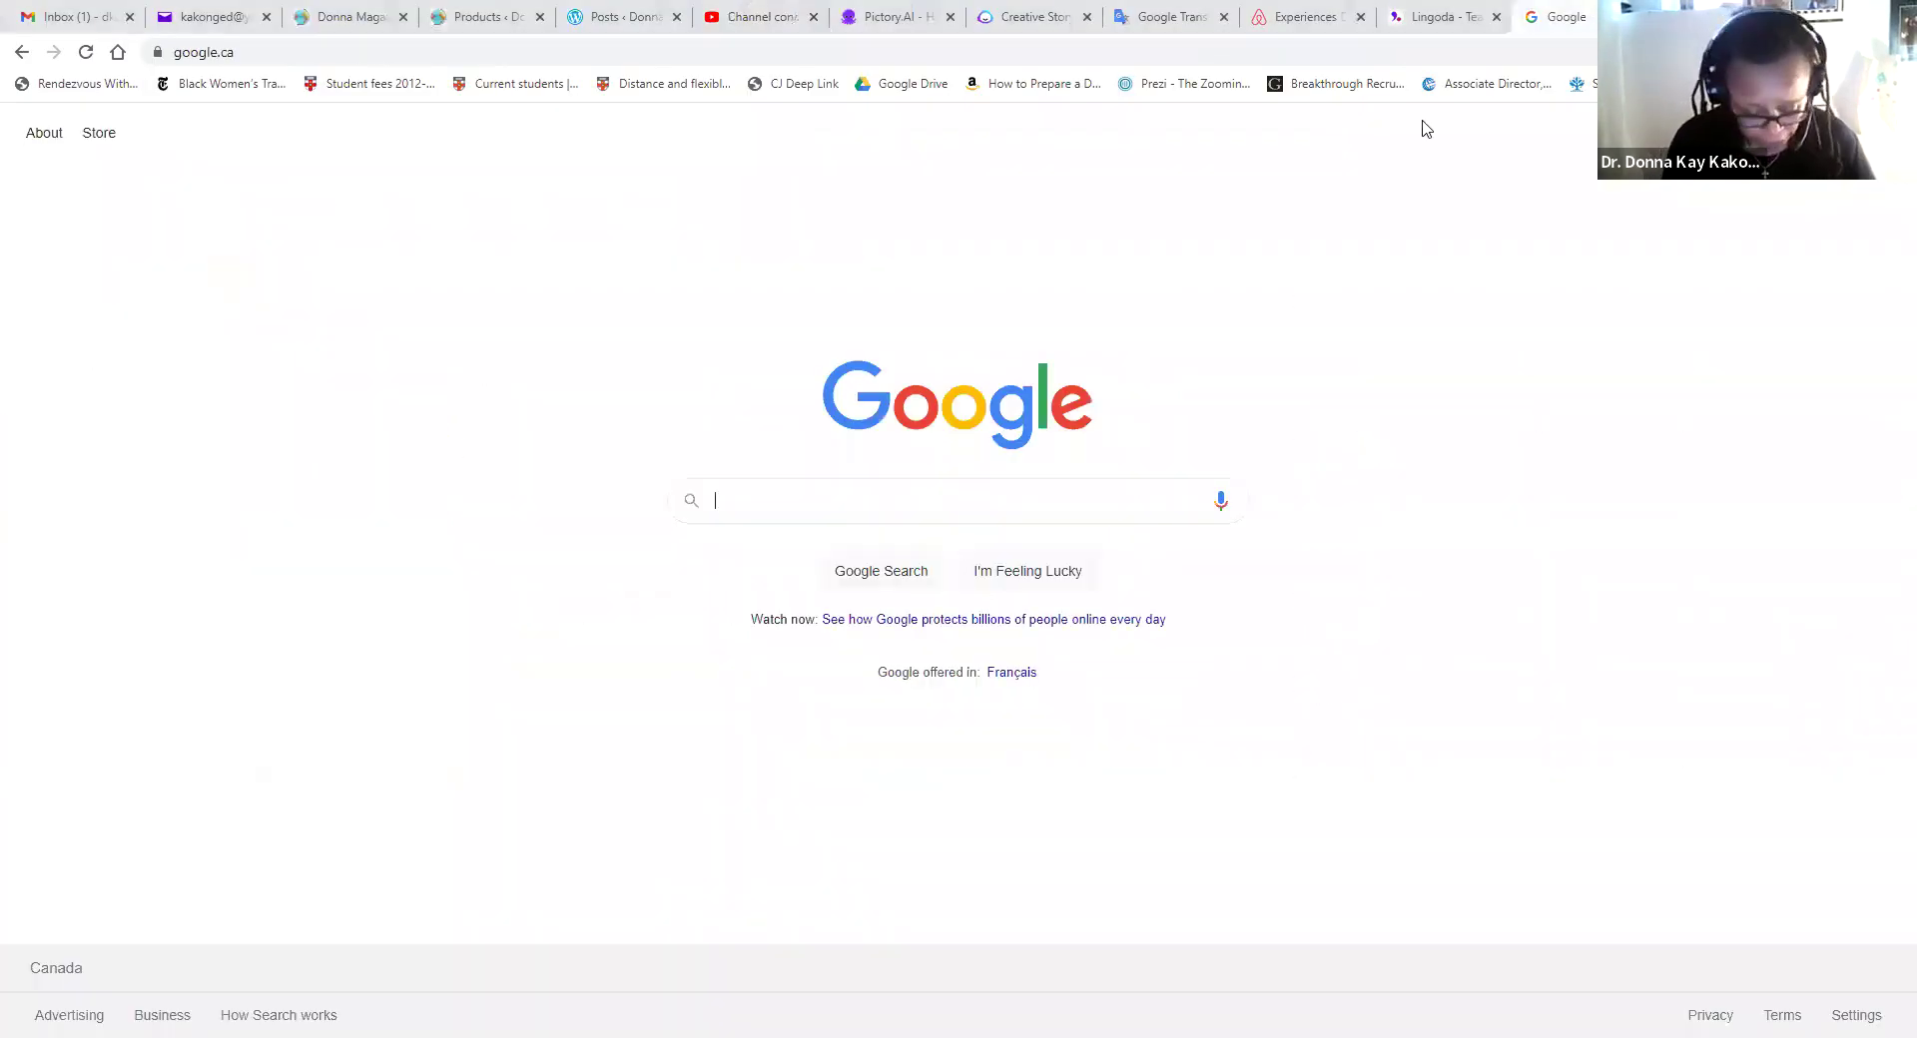
text(Bens)
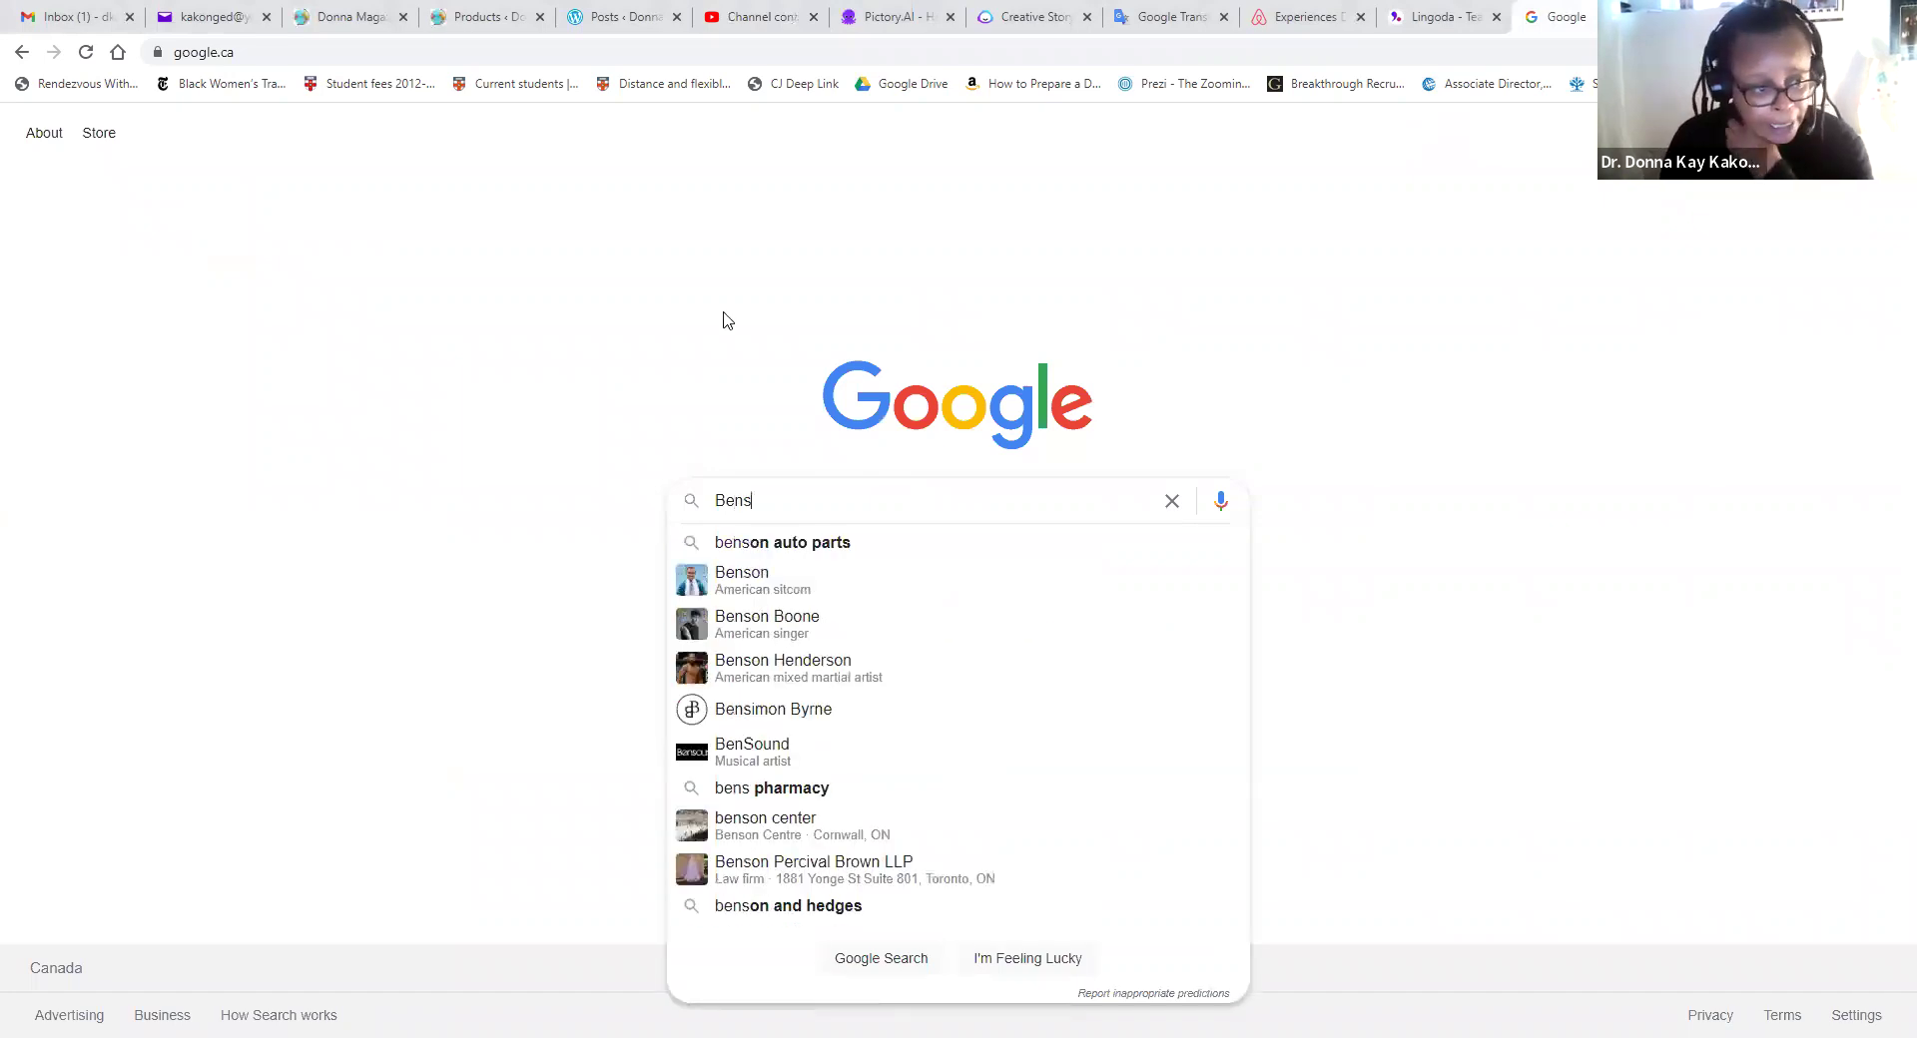
text(ound)
key(Return)
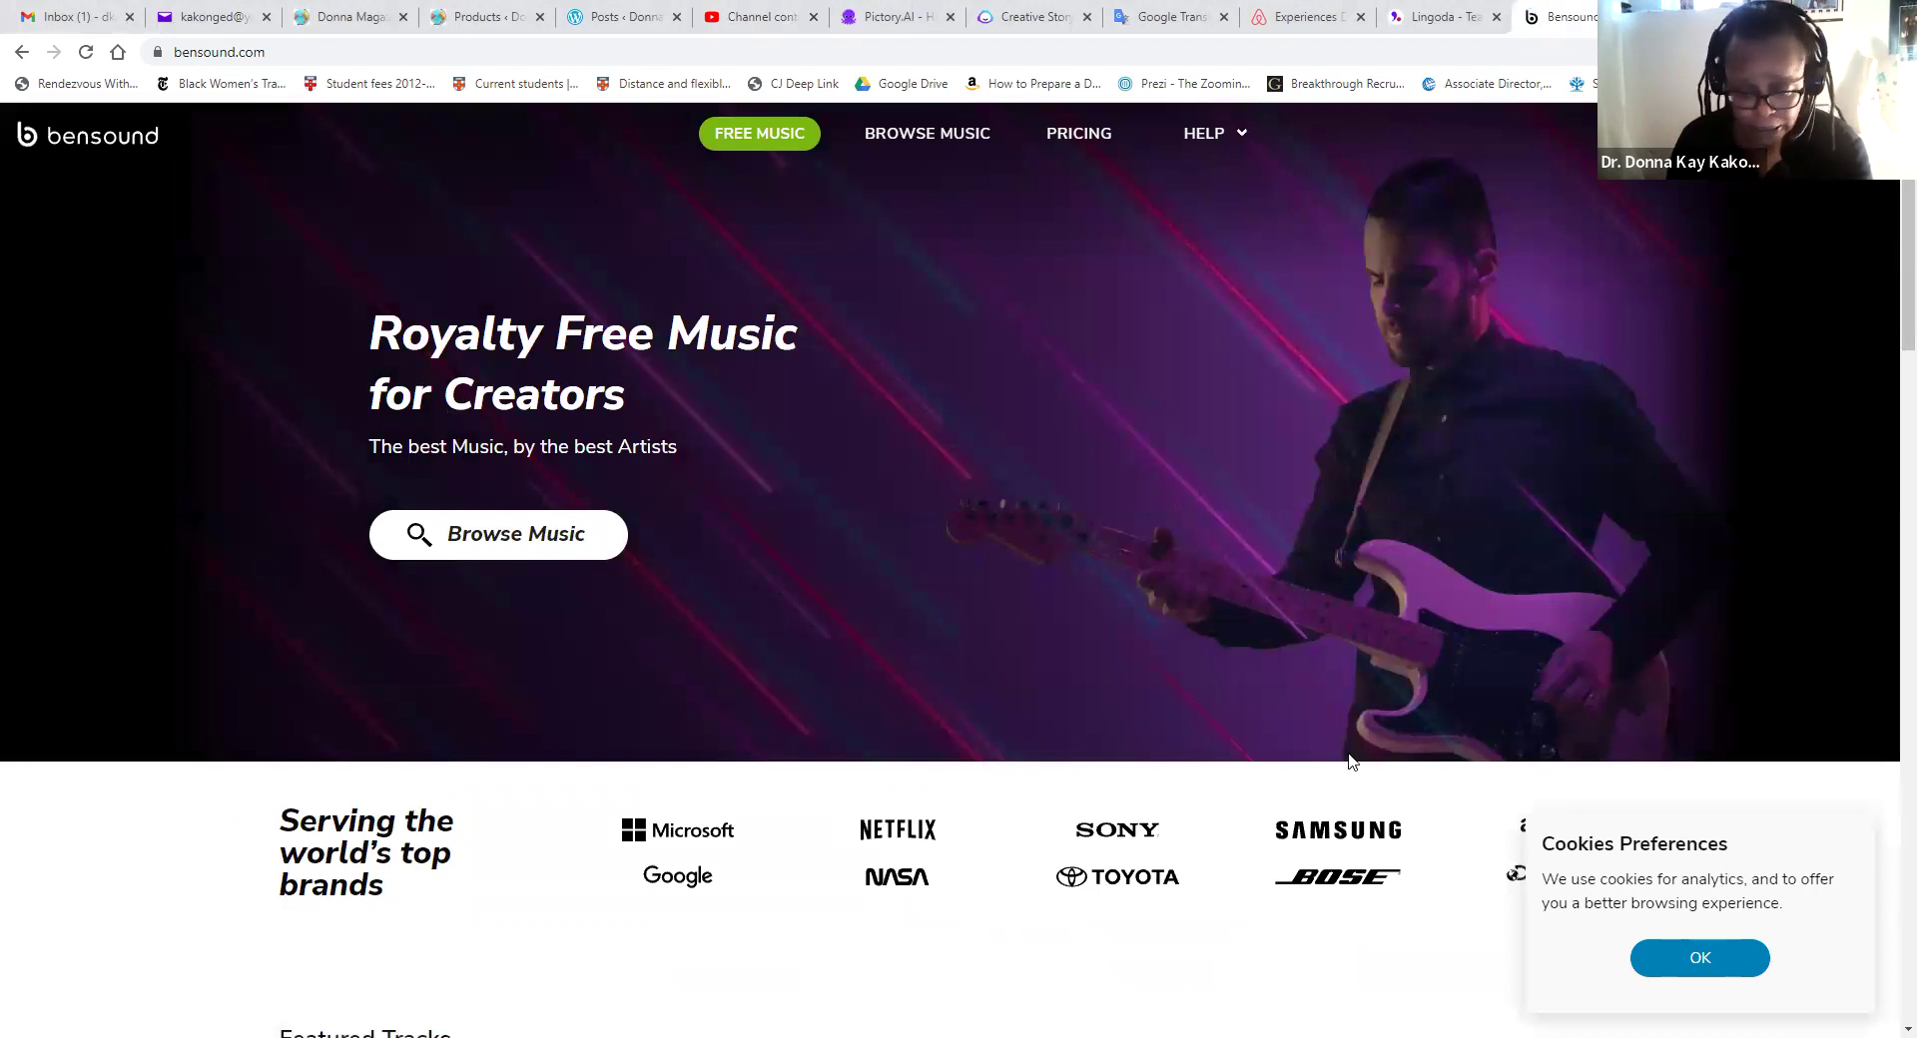
click(1687, 957)
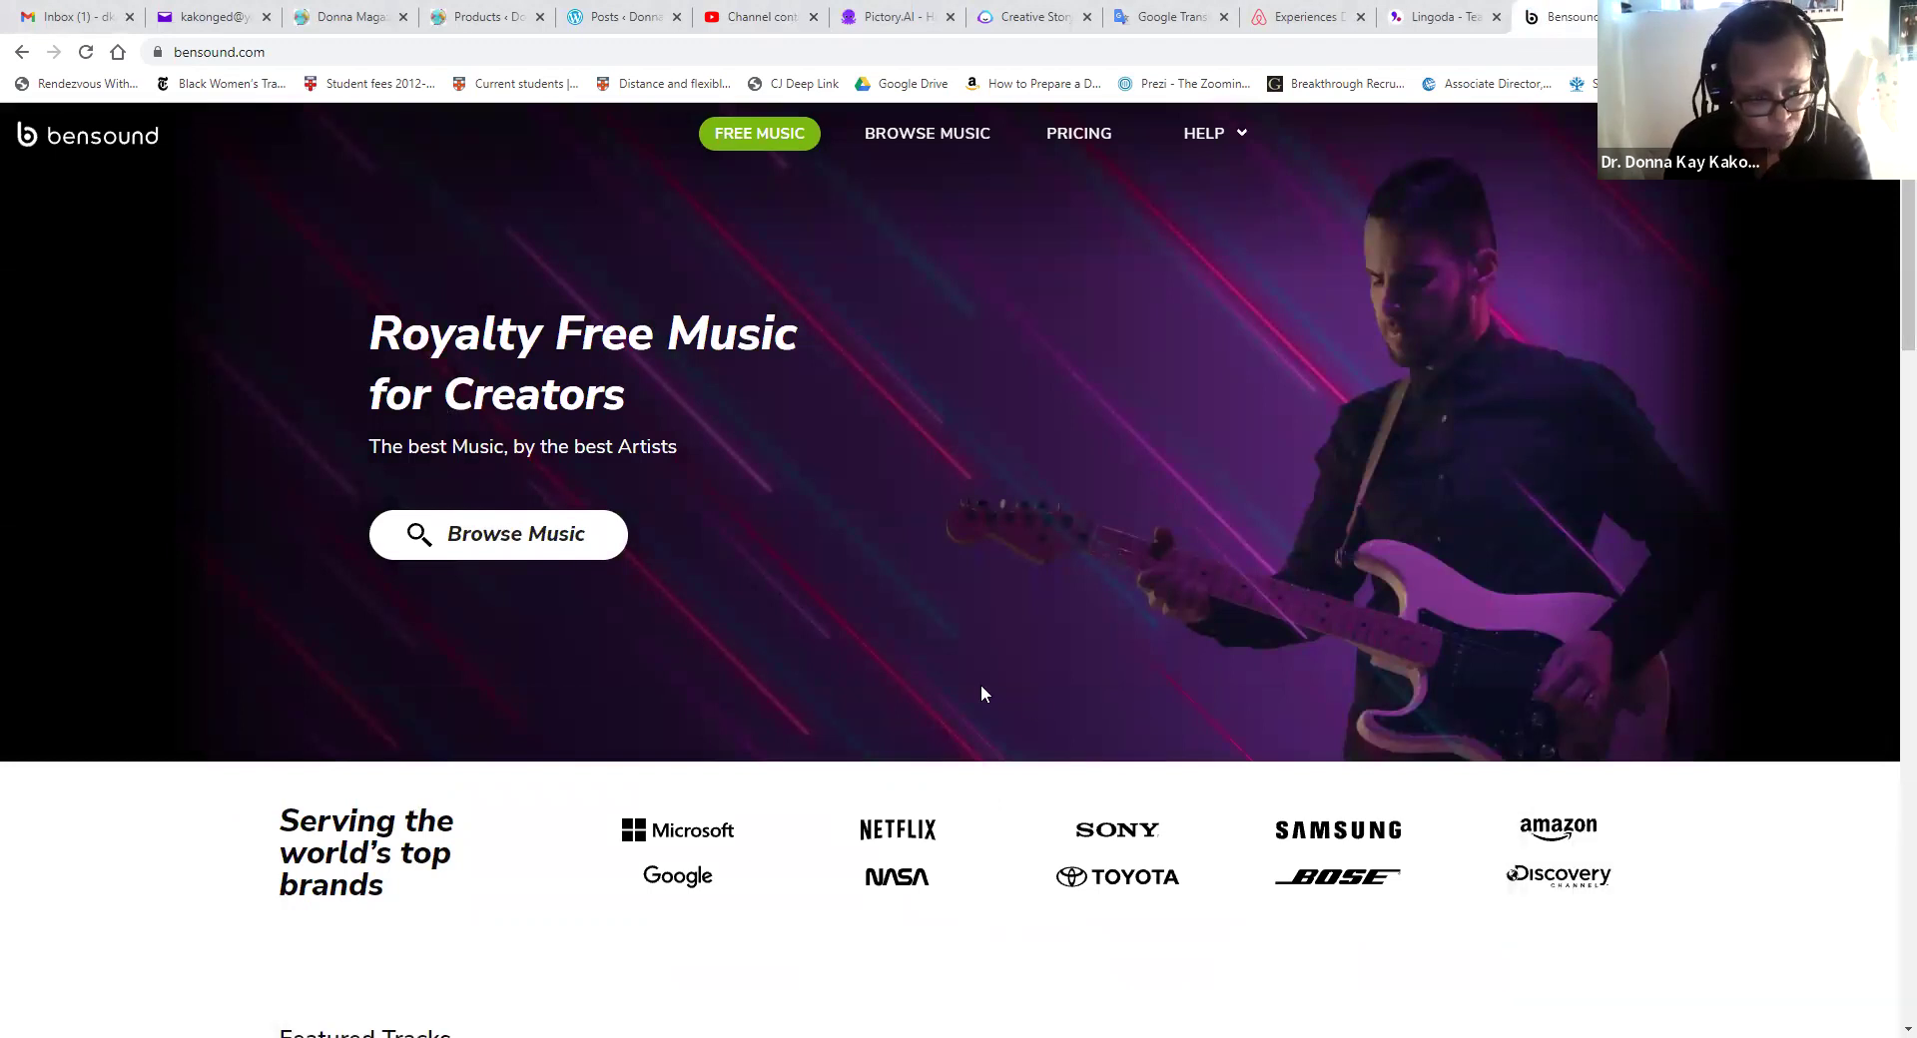
click(775, 138)
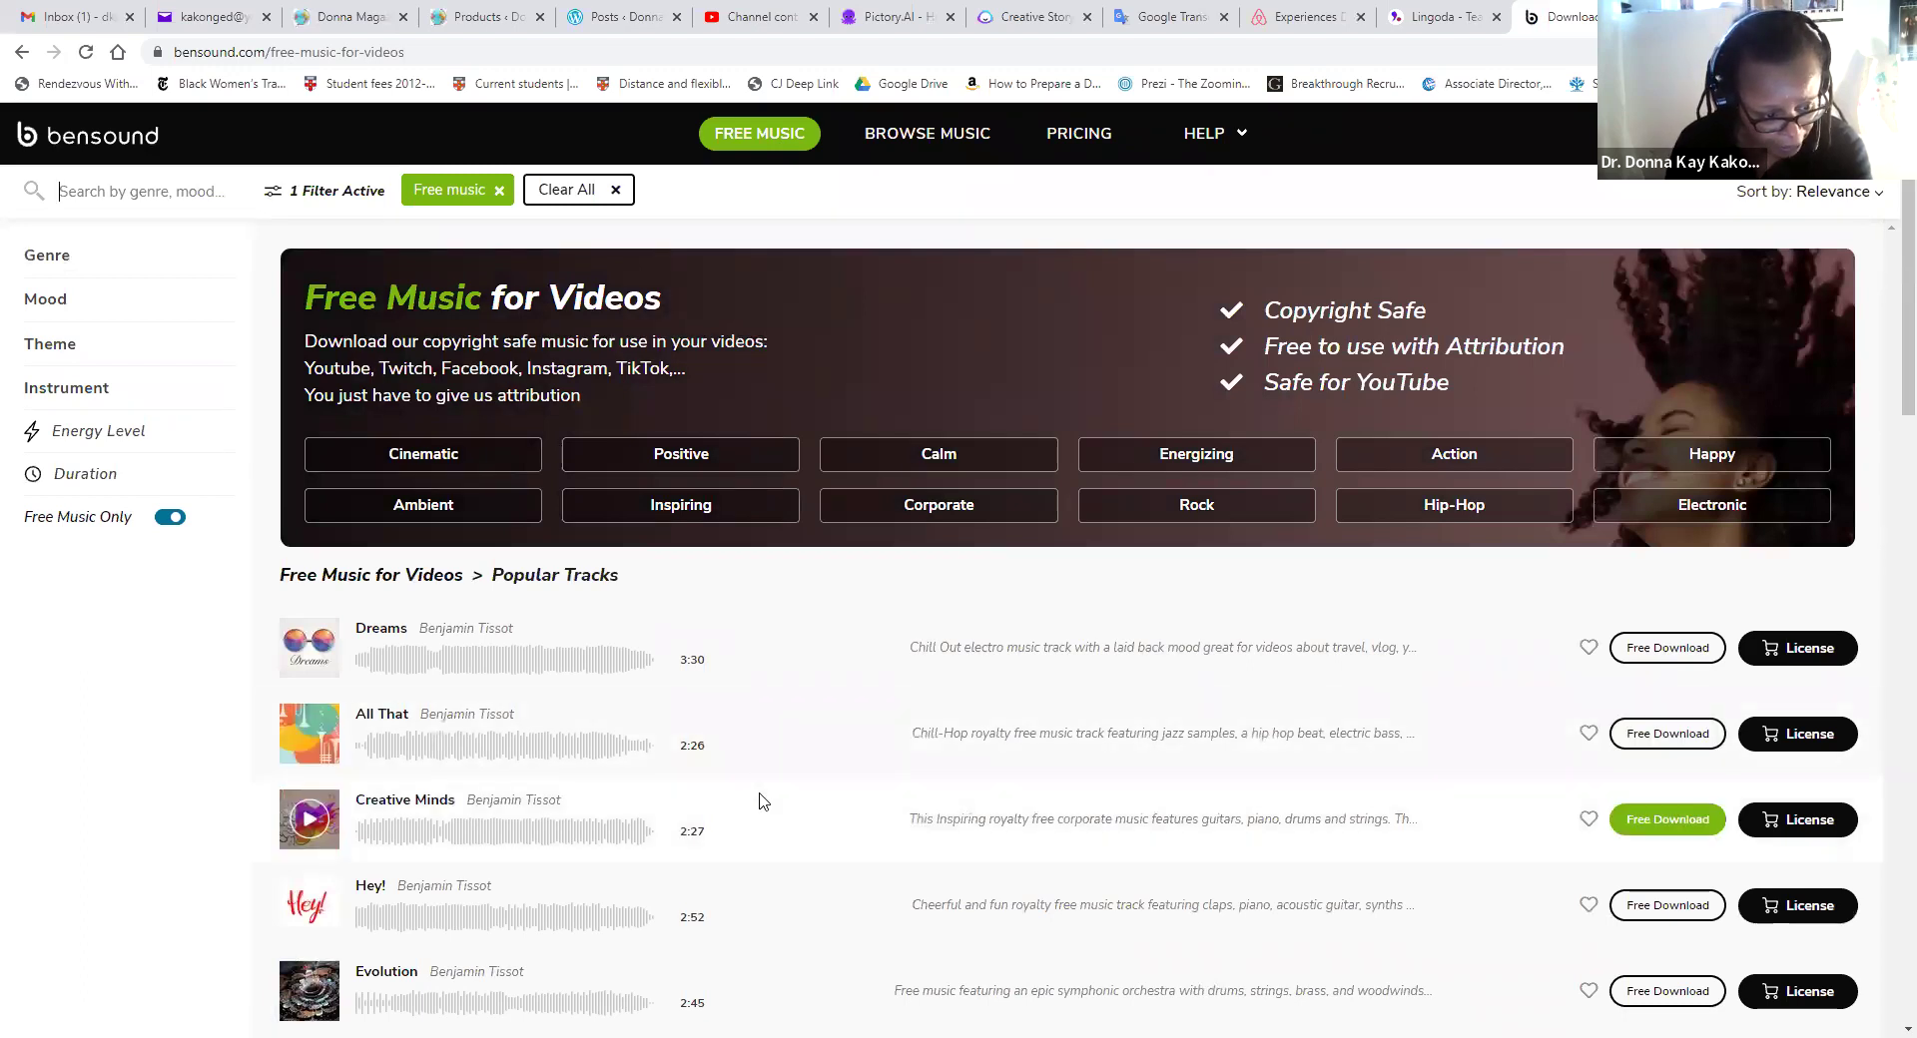
Step: Download the free Ukulele track from the popular tracks and save it as the MP3 file ukulele in Downloads
scroll(757, 798, down, 2)
scroll(753, 799, down, 3)
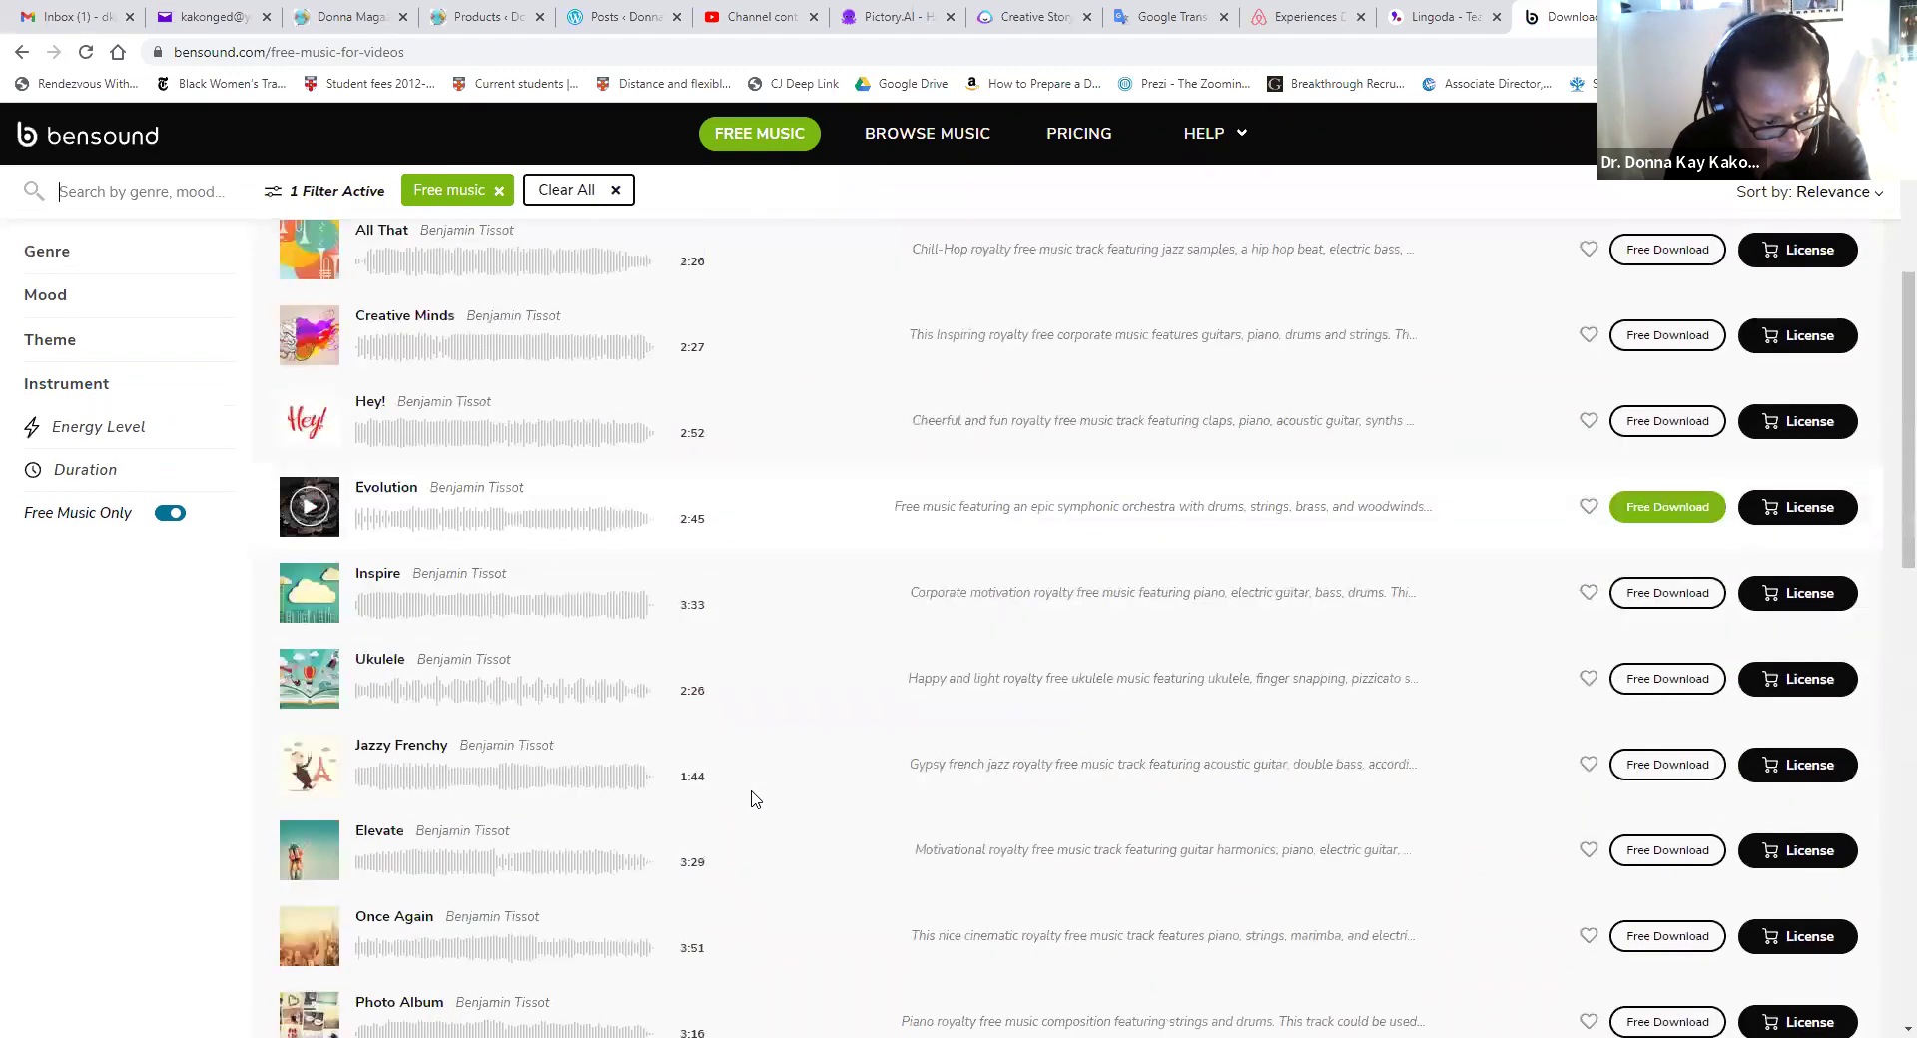
scroll(750, 799, up, 2)
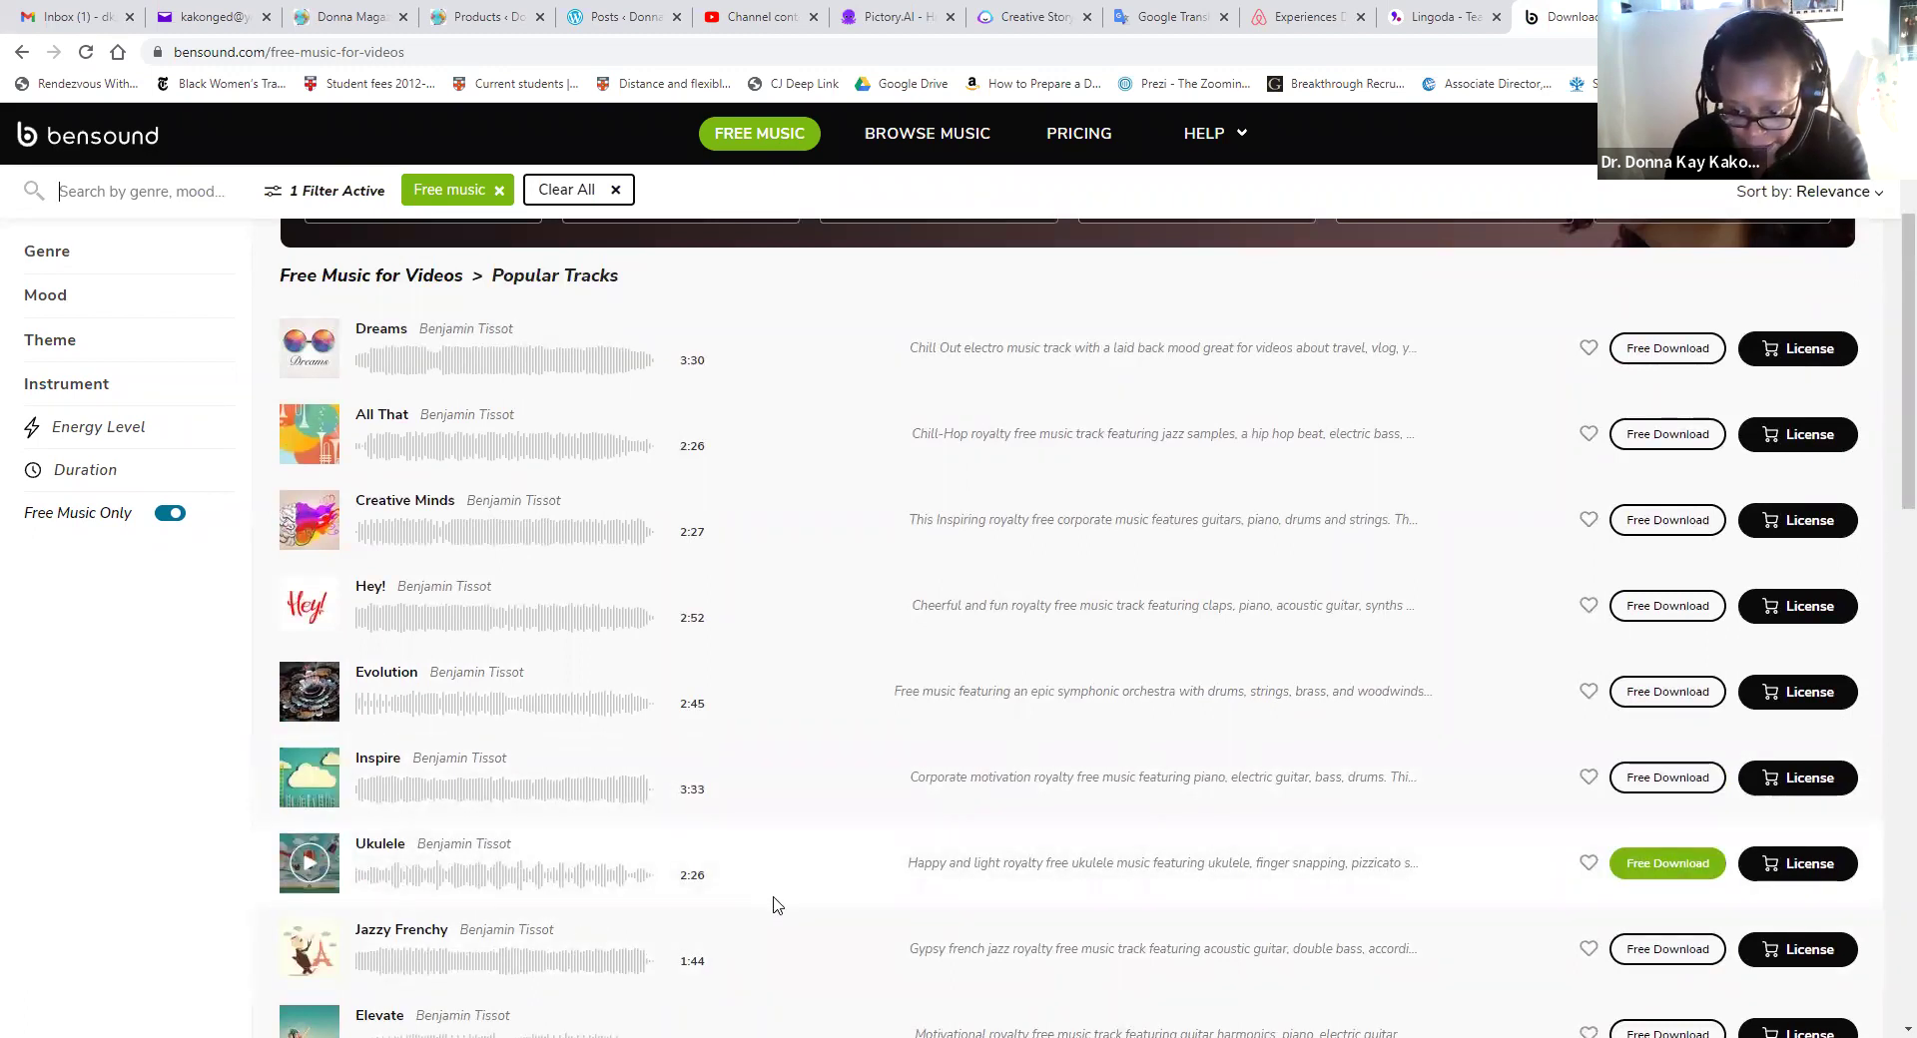
click(1690, 880)
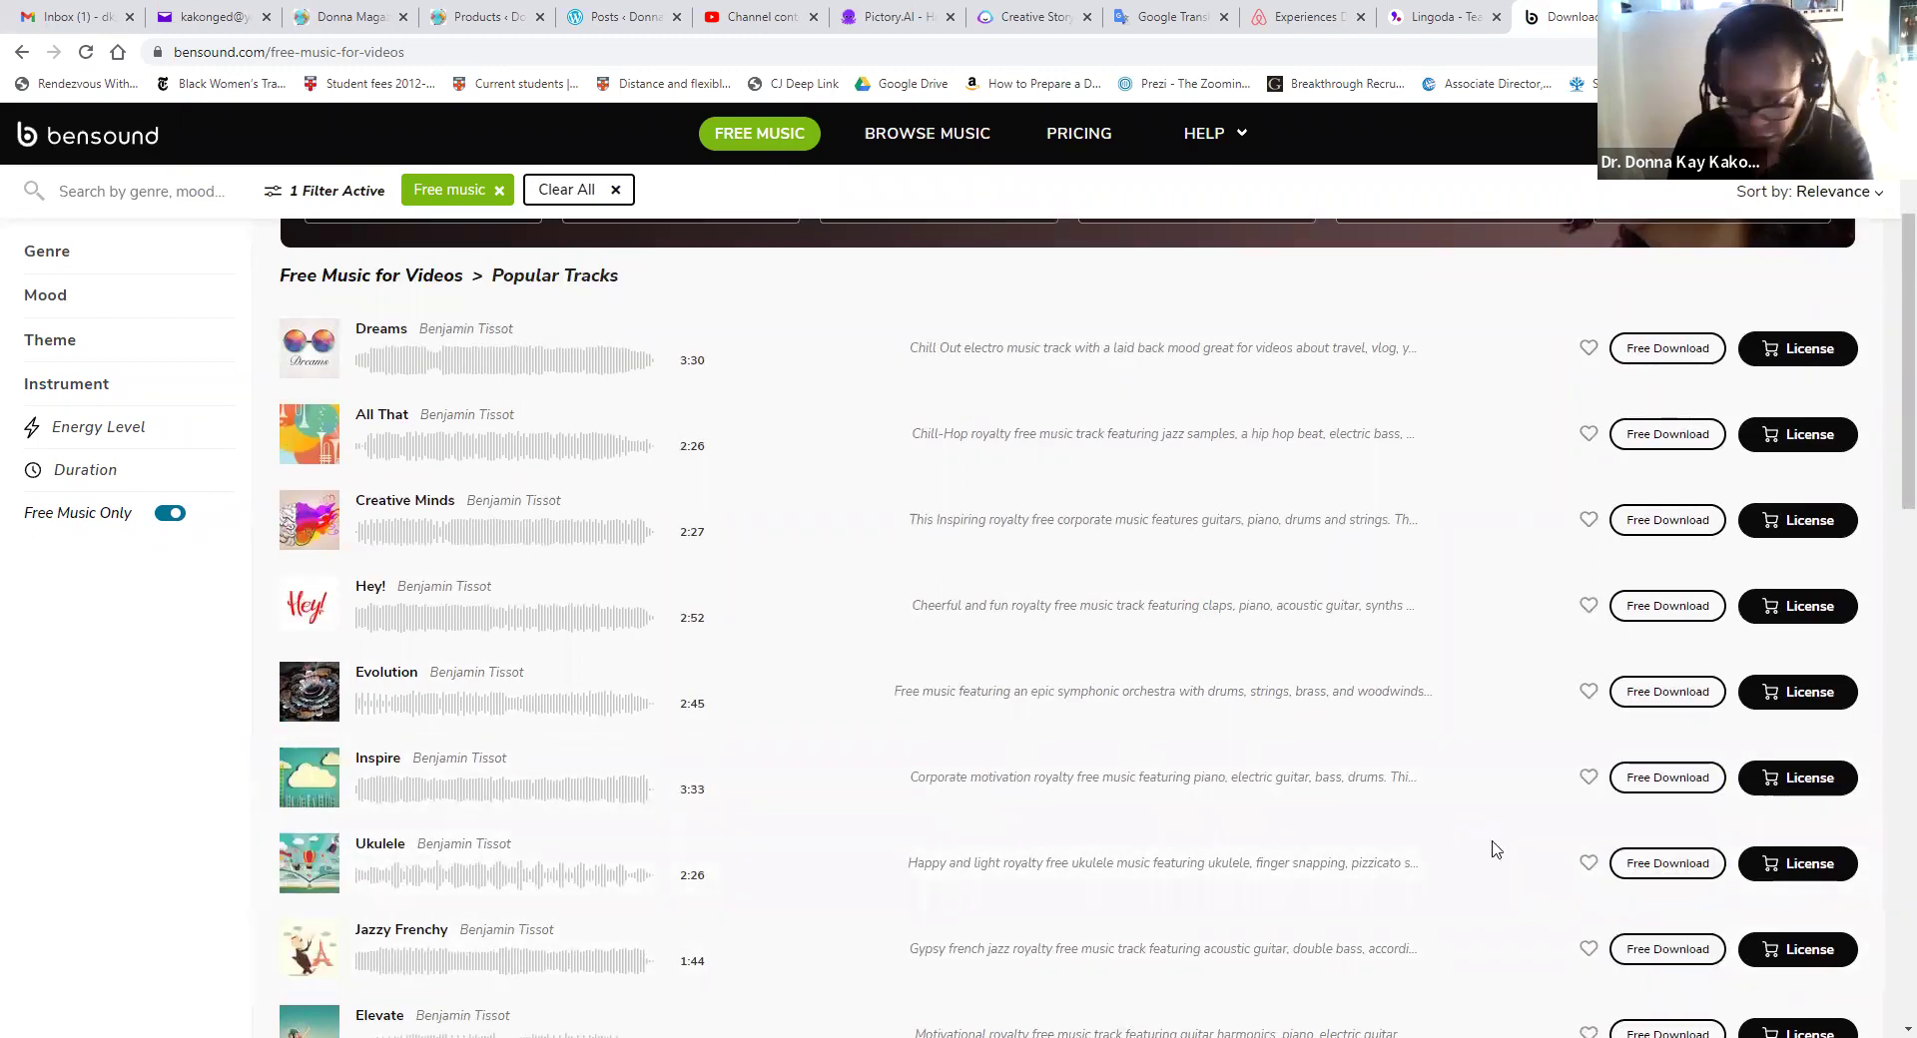
click(943, 691)
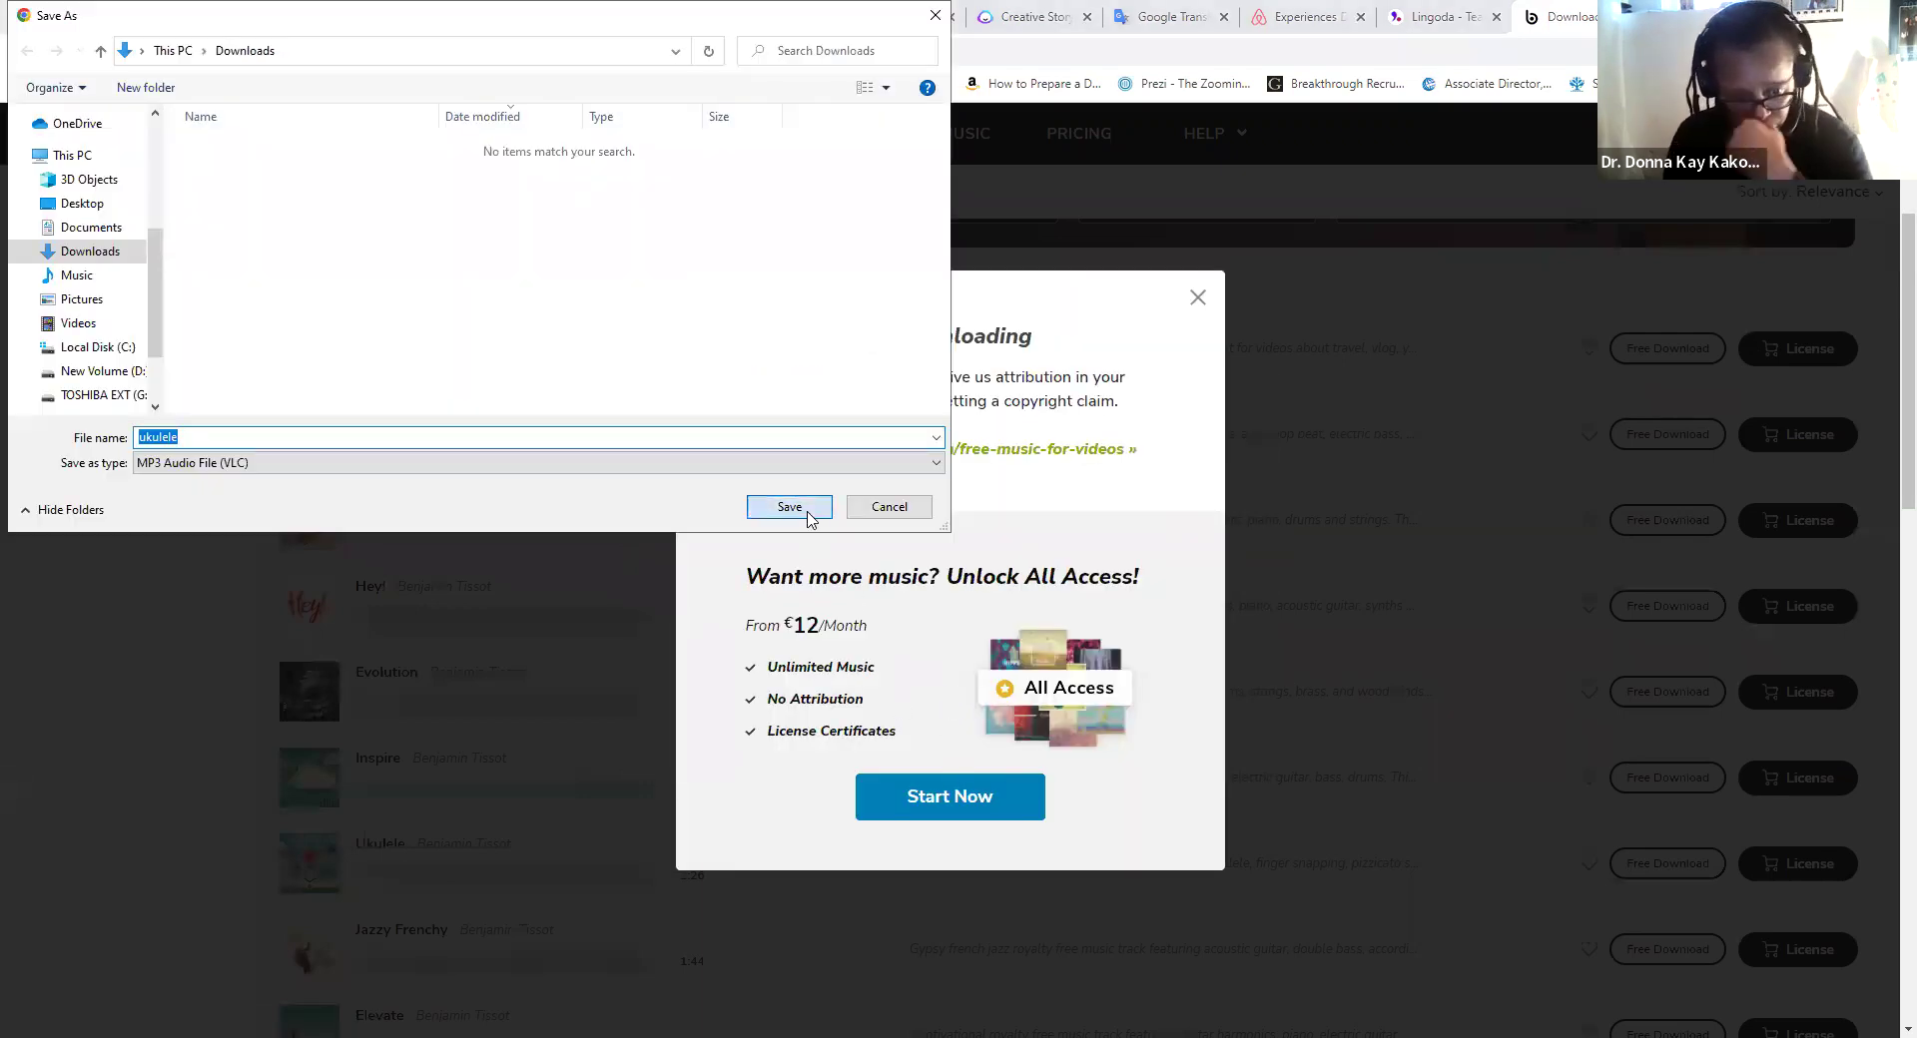
key(Return)
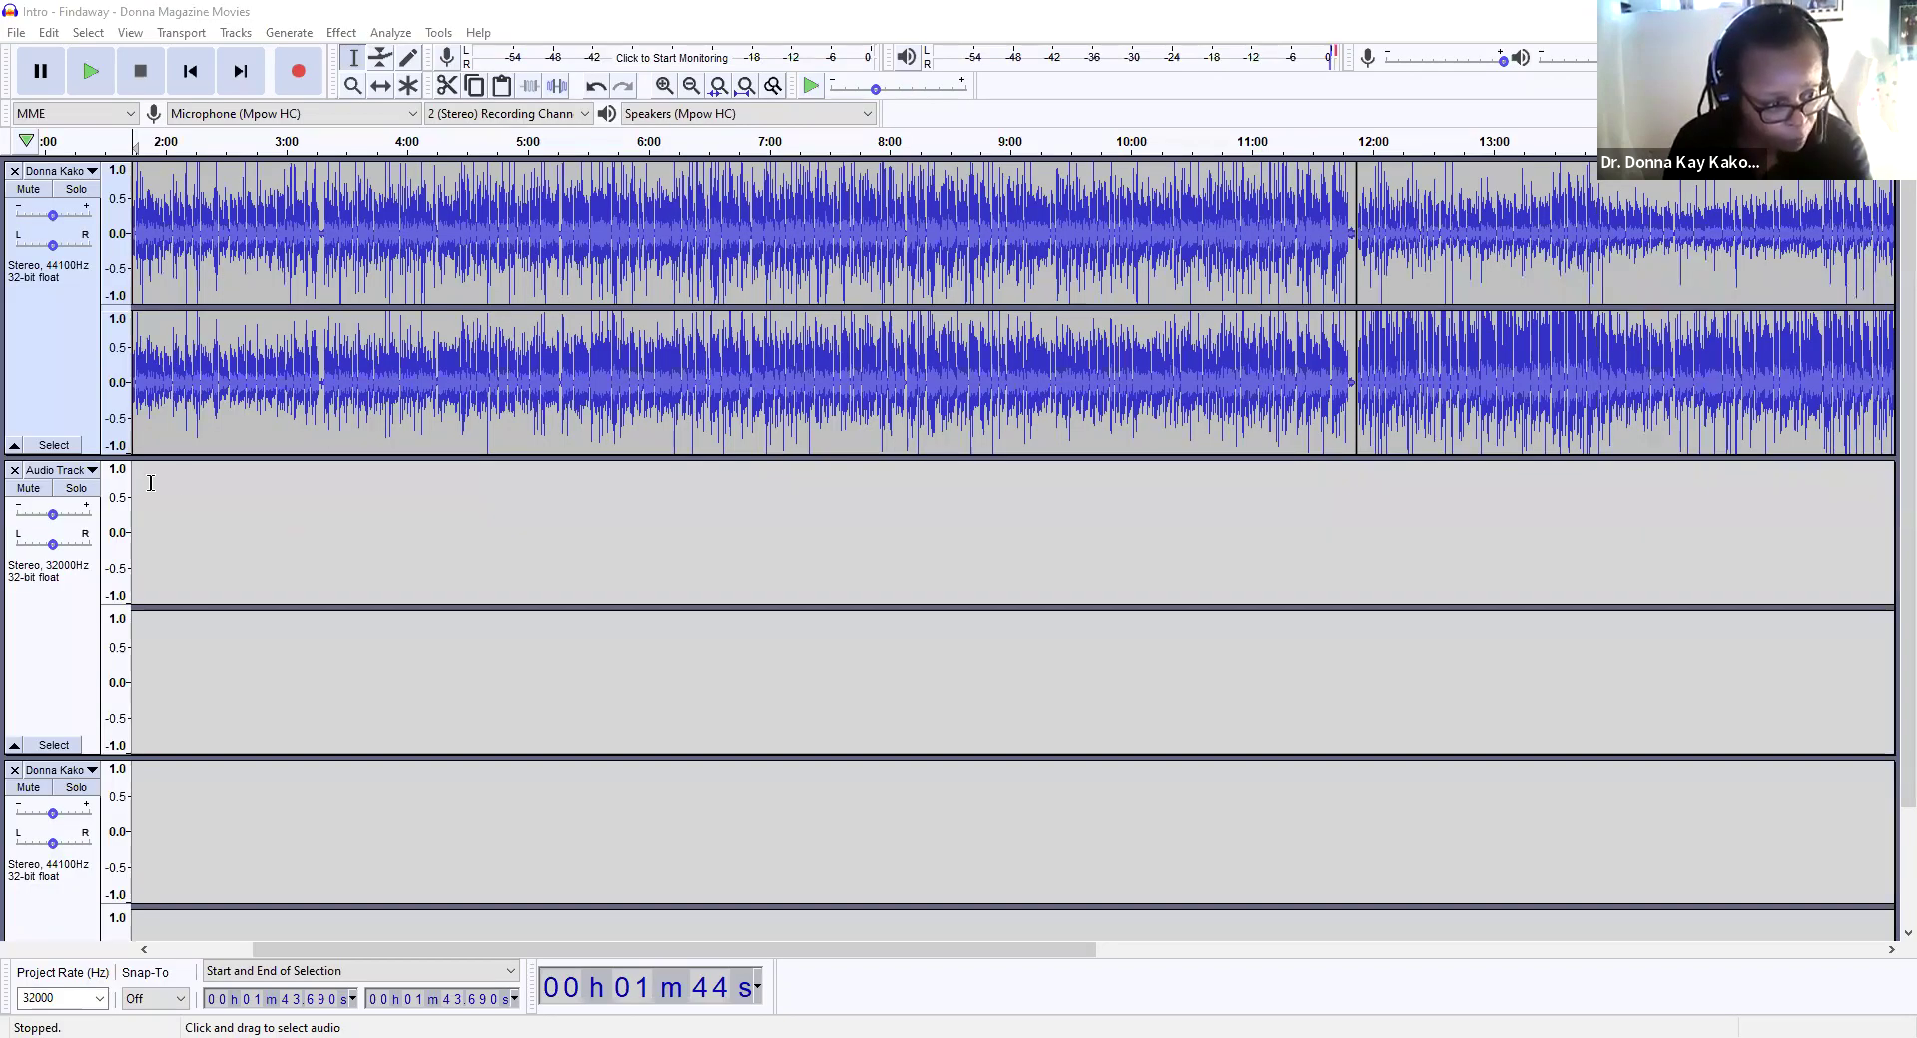
Step: Switch back to Audacity and import the ukulele audio file from the Downloads folder into the project
click(134, 469)
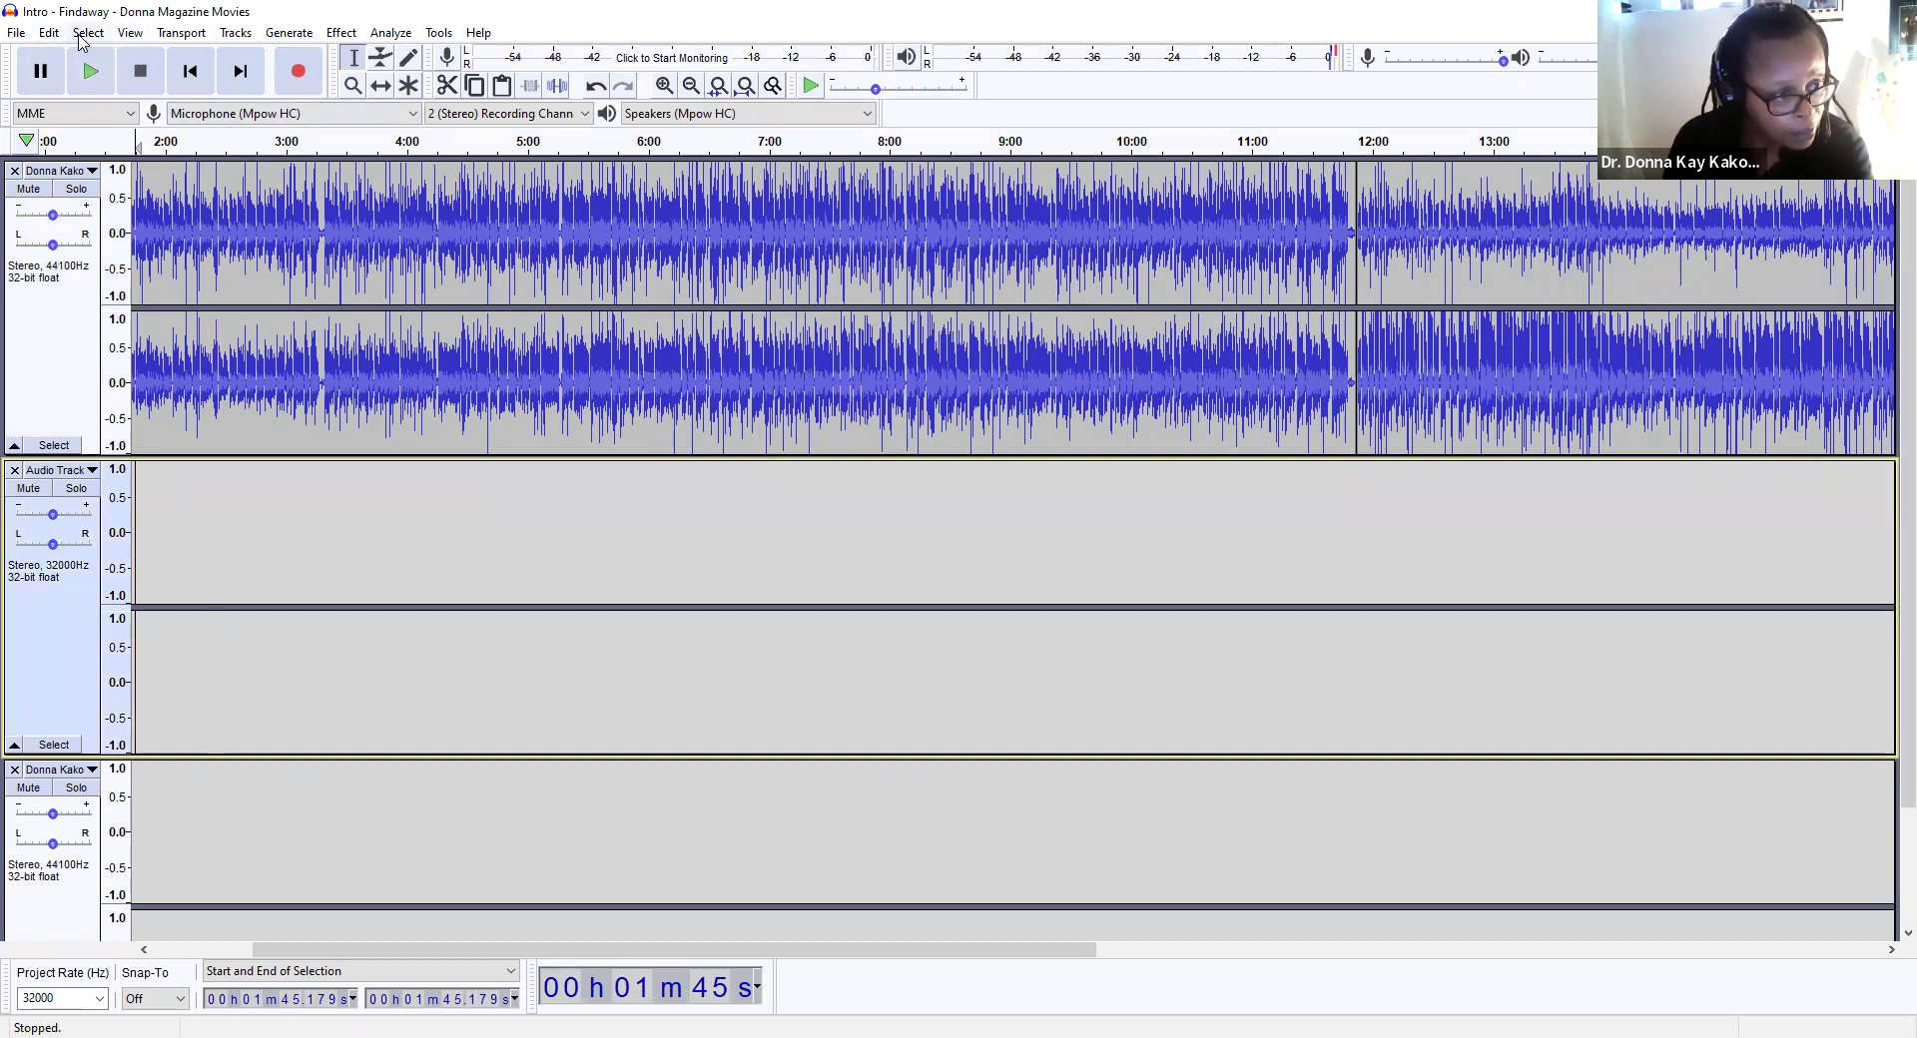
click(15, 37)
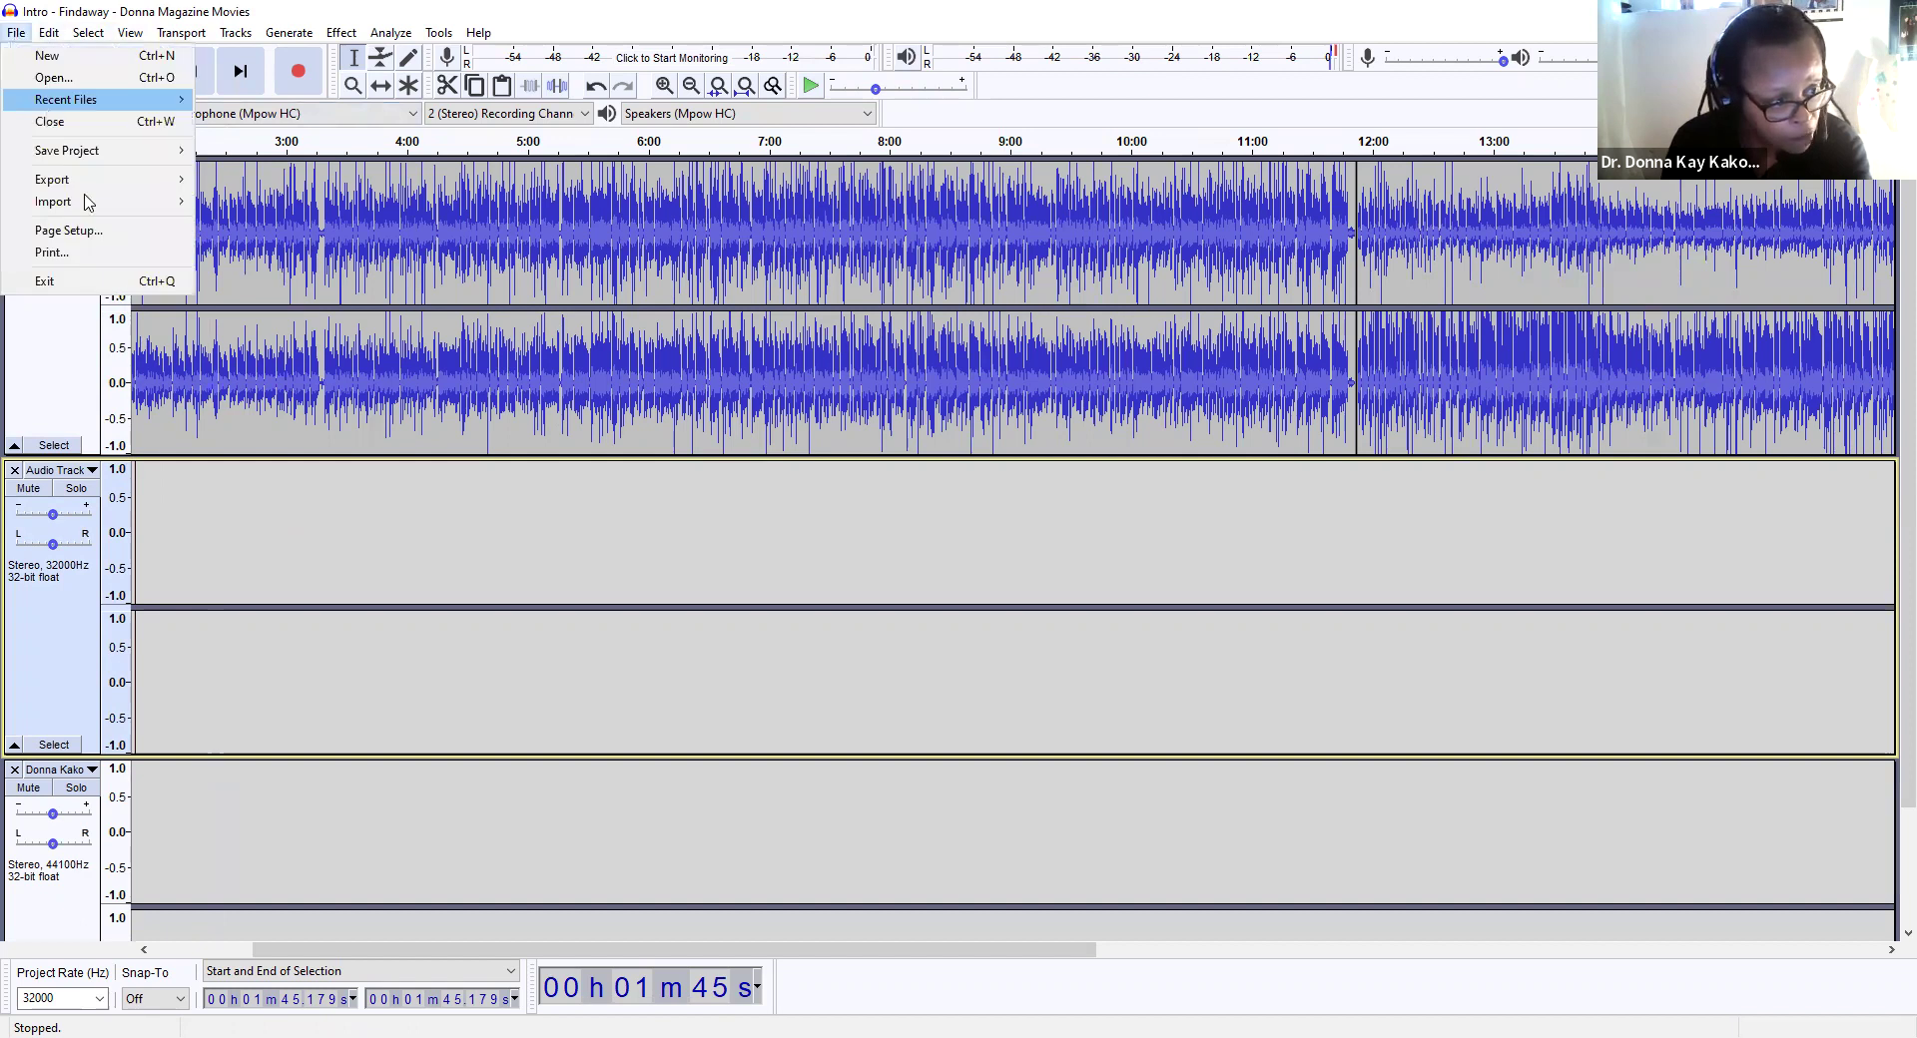
mouse_move(90, 201)
click(231, 204)
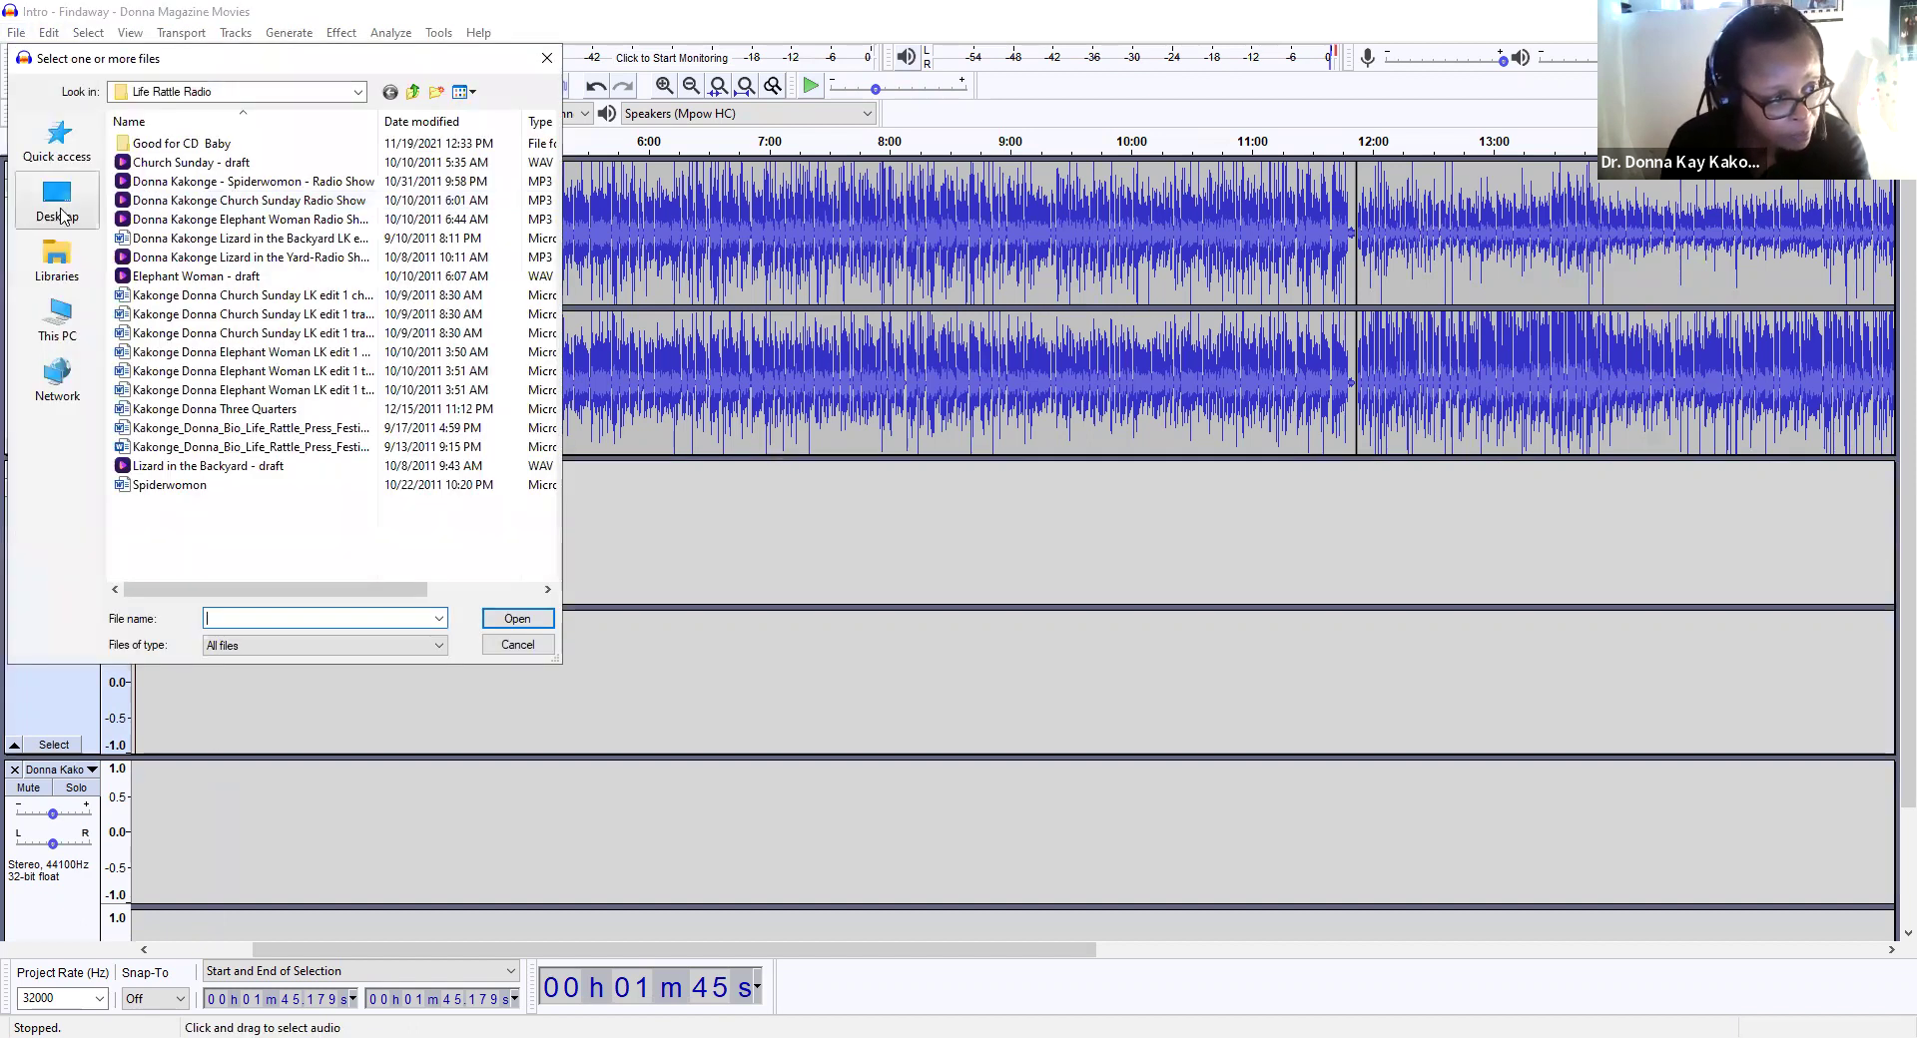
click(76, 316)
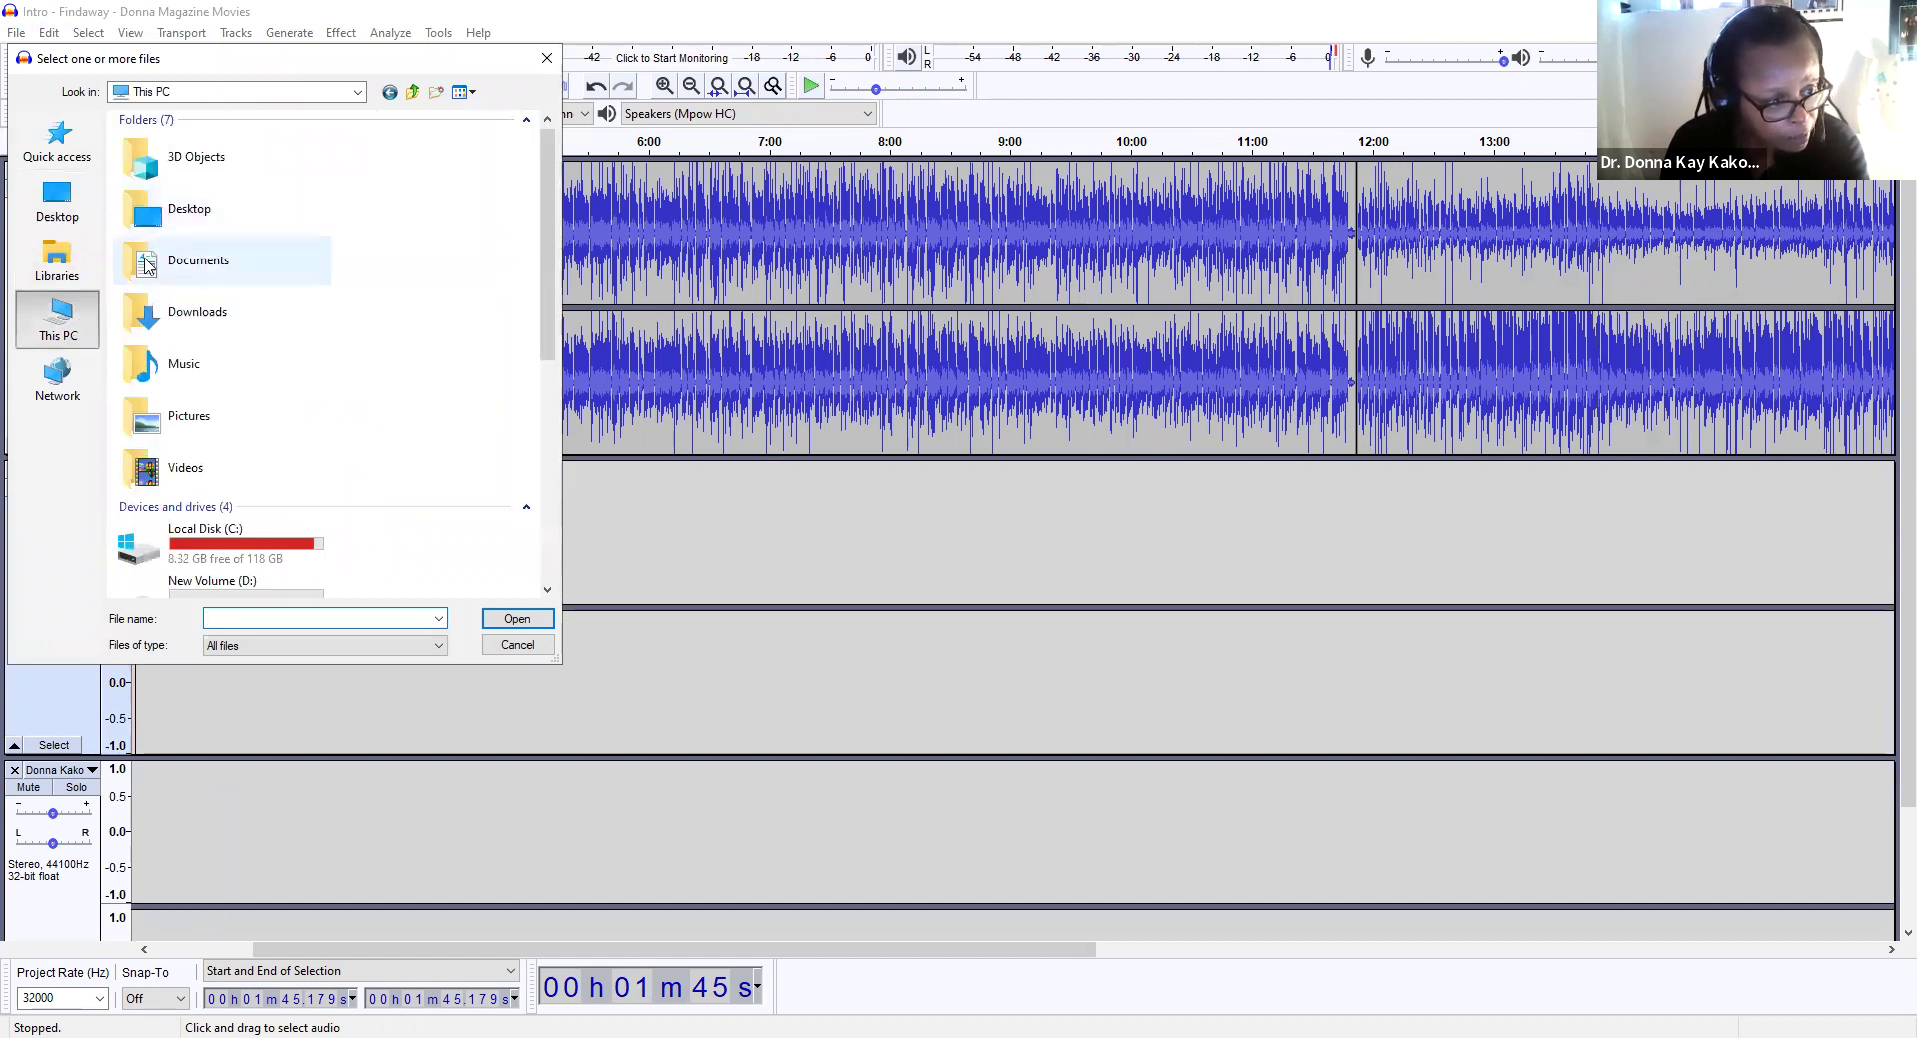
double_click(140, 304)
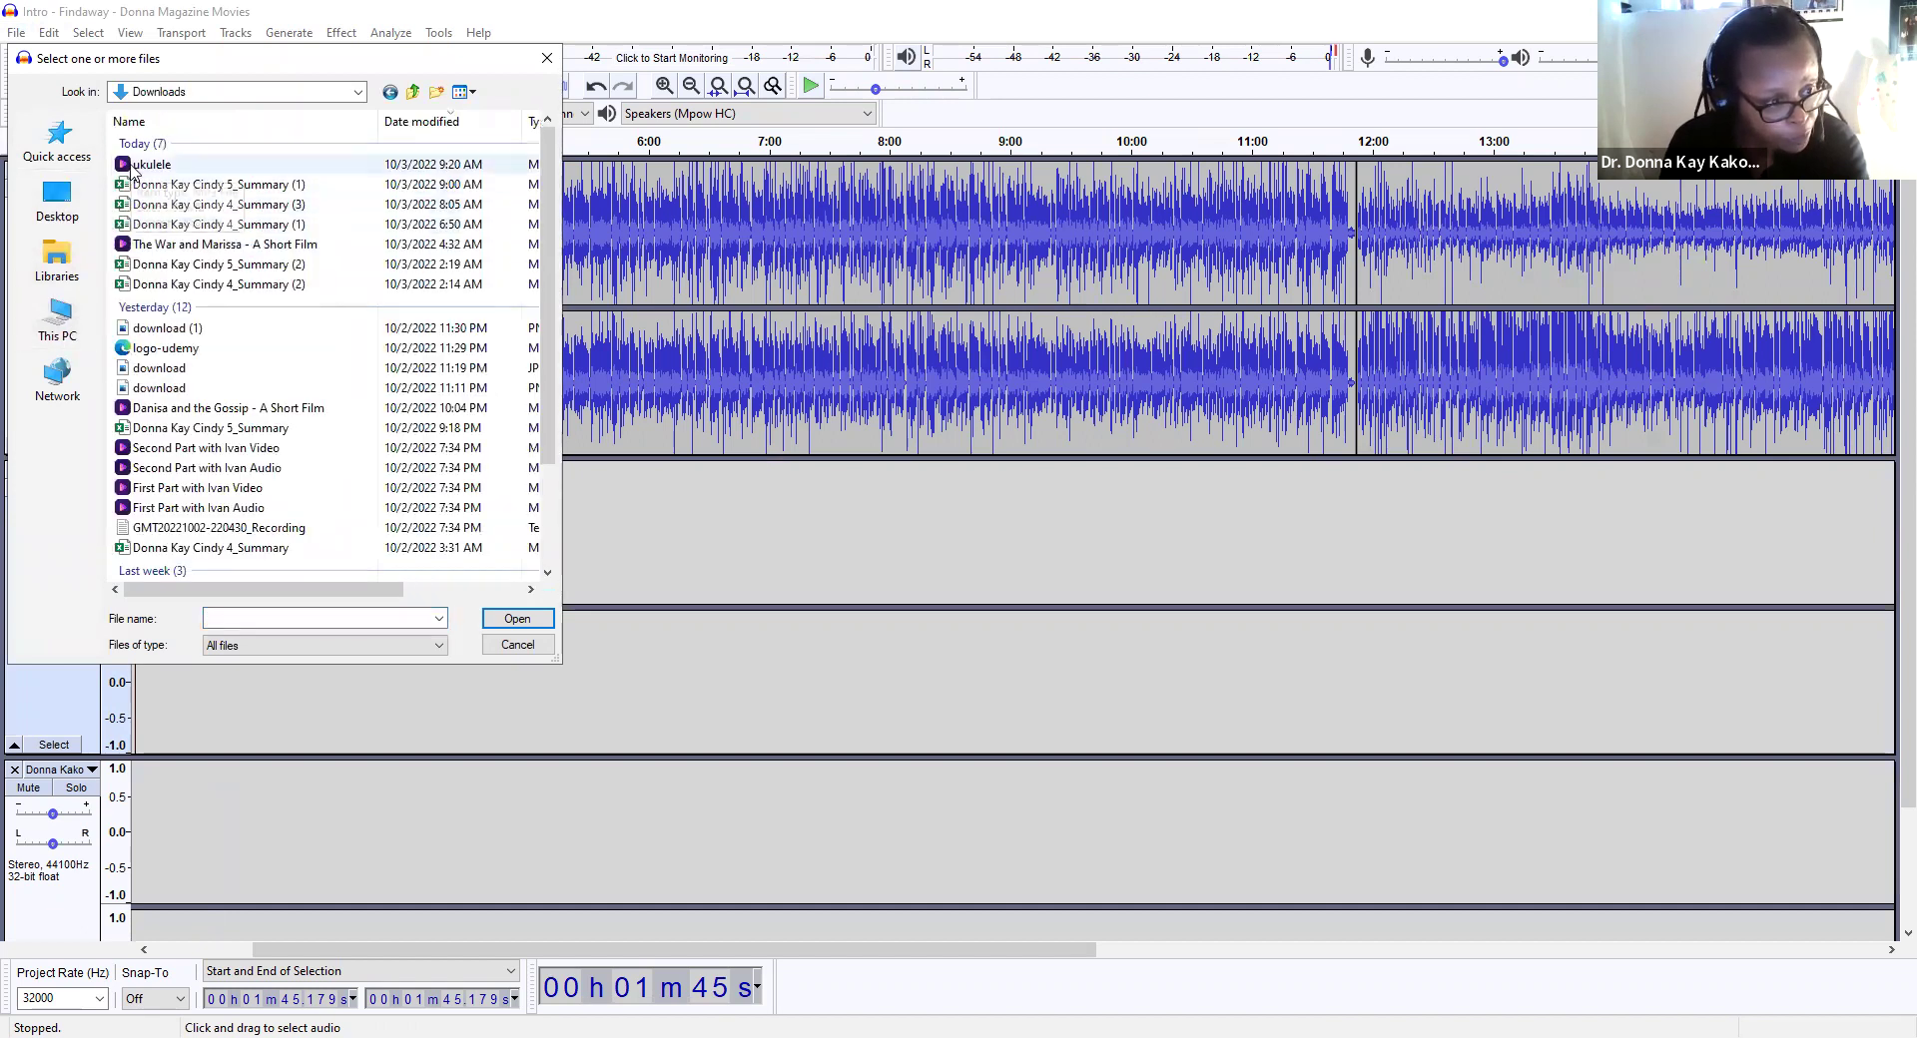
click(136, 166)
key(Return)
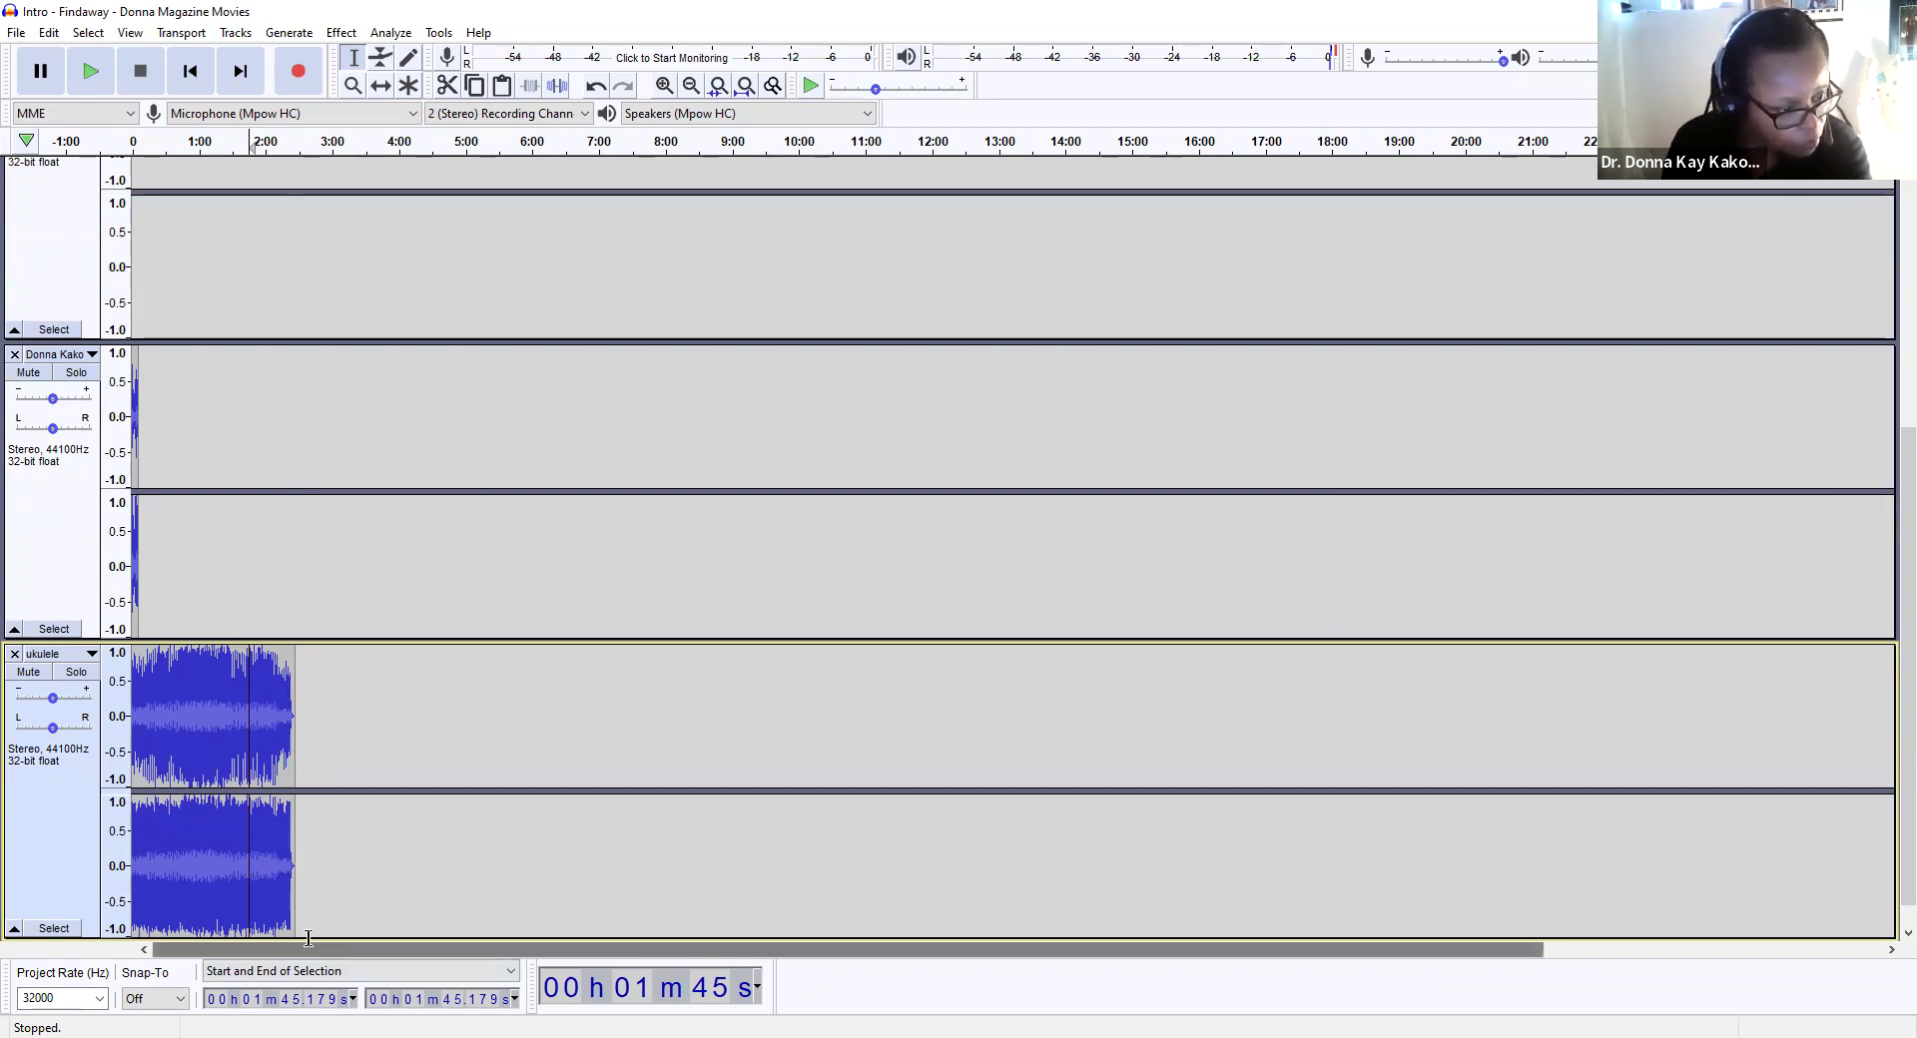
Step: Remove the track with the few-second leftover recording directly above the ukulele track
scroll(338, 809, up, 2)
scroll(335, 805, up, 10)
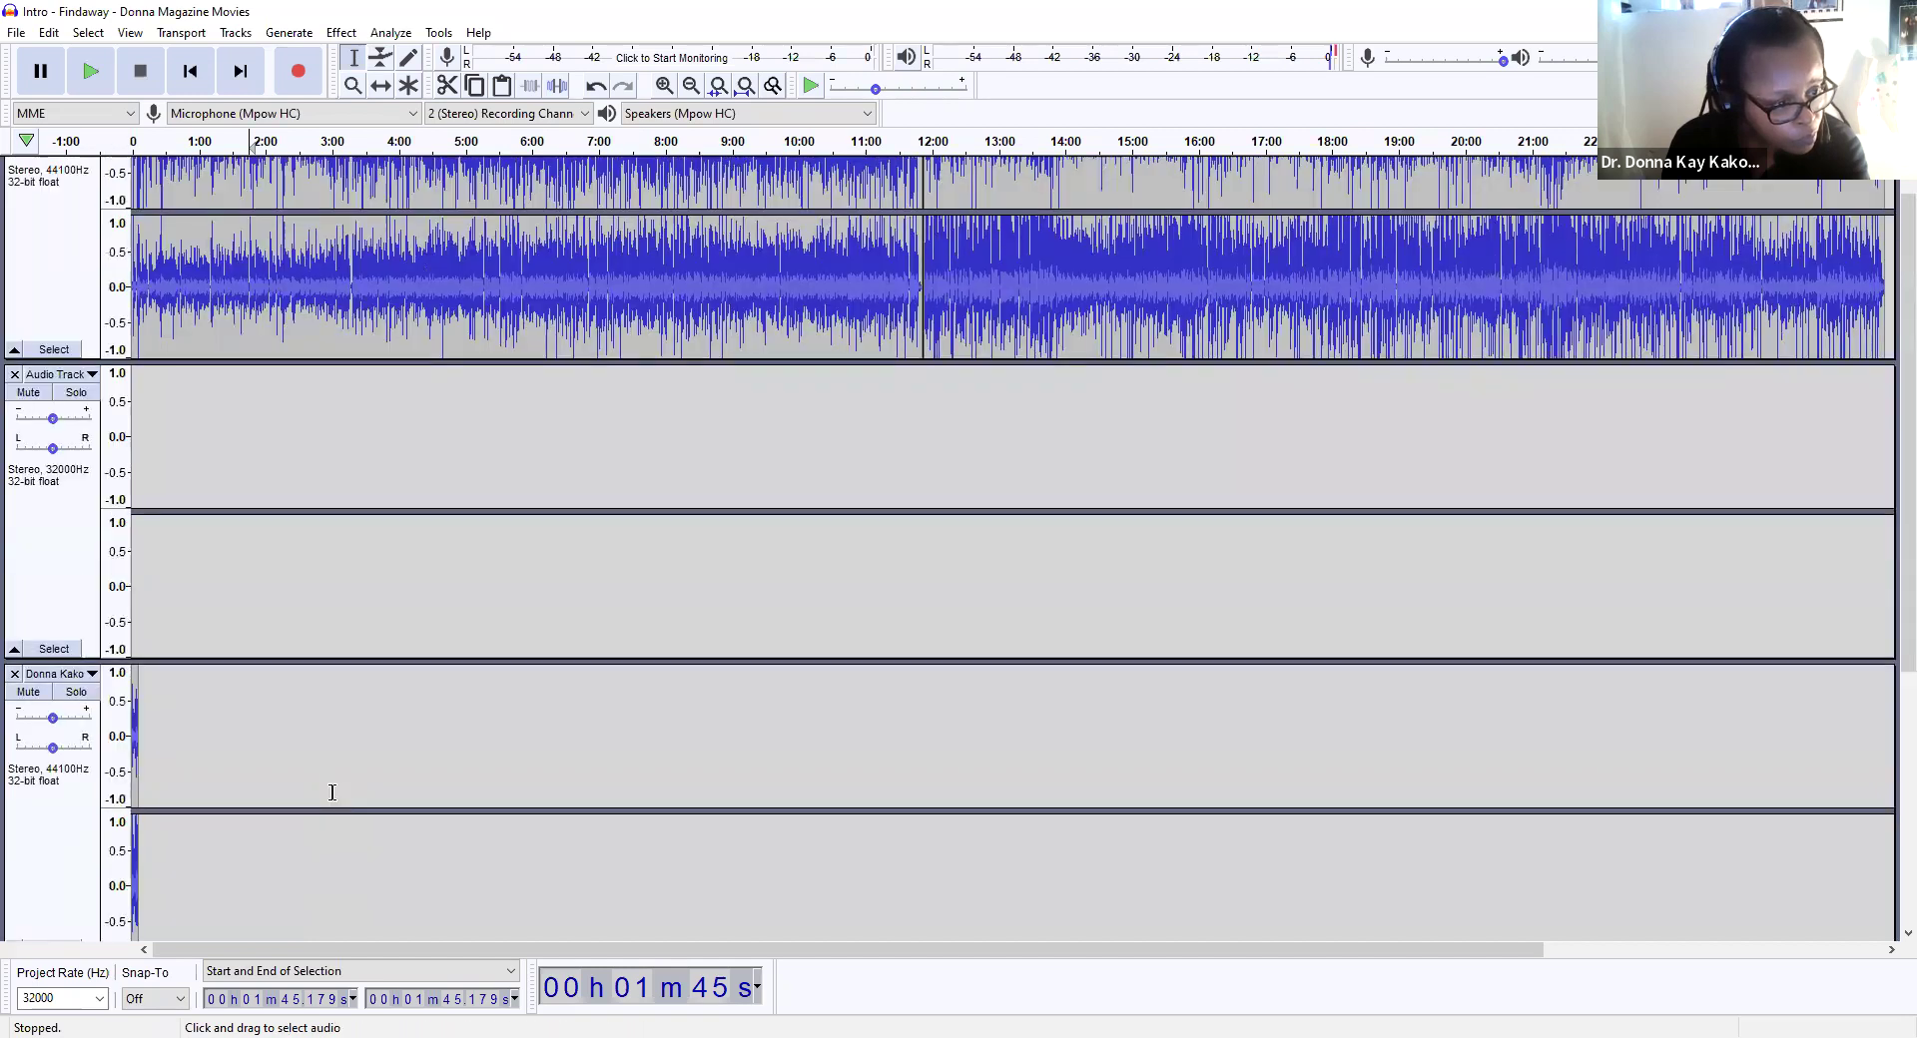
scroll(317, 777, down, 9)
scroll(317, 772, down, 4)
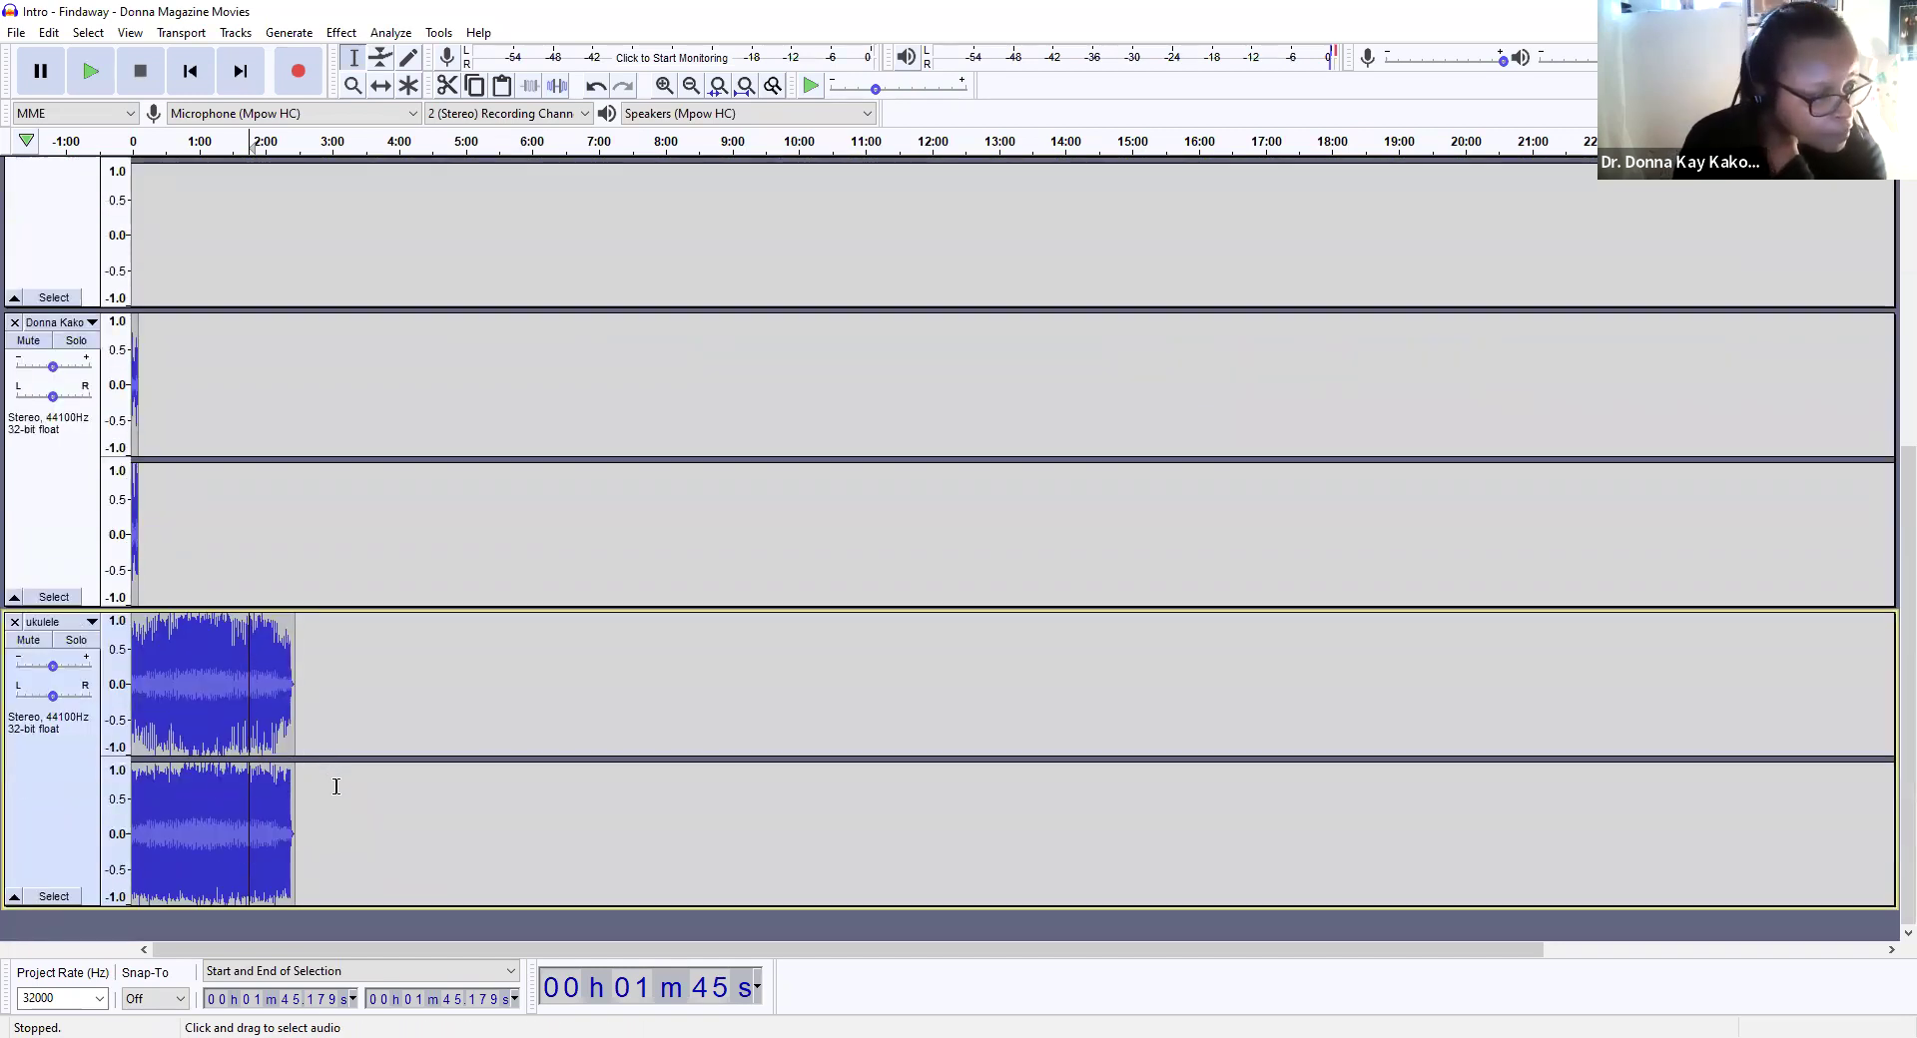
click(159, 557)
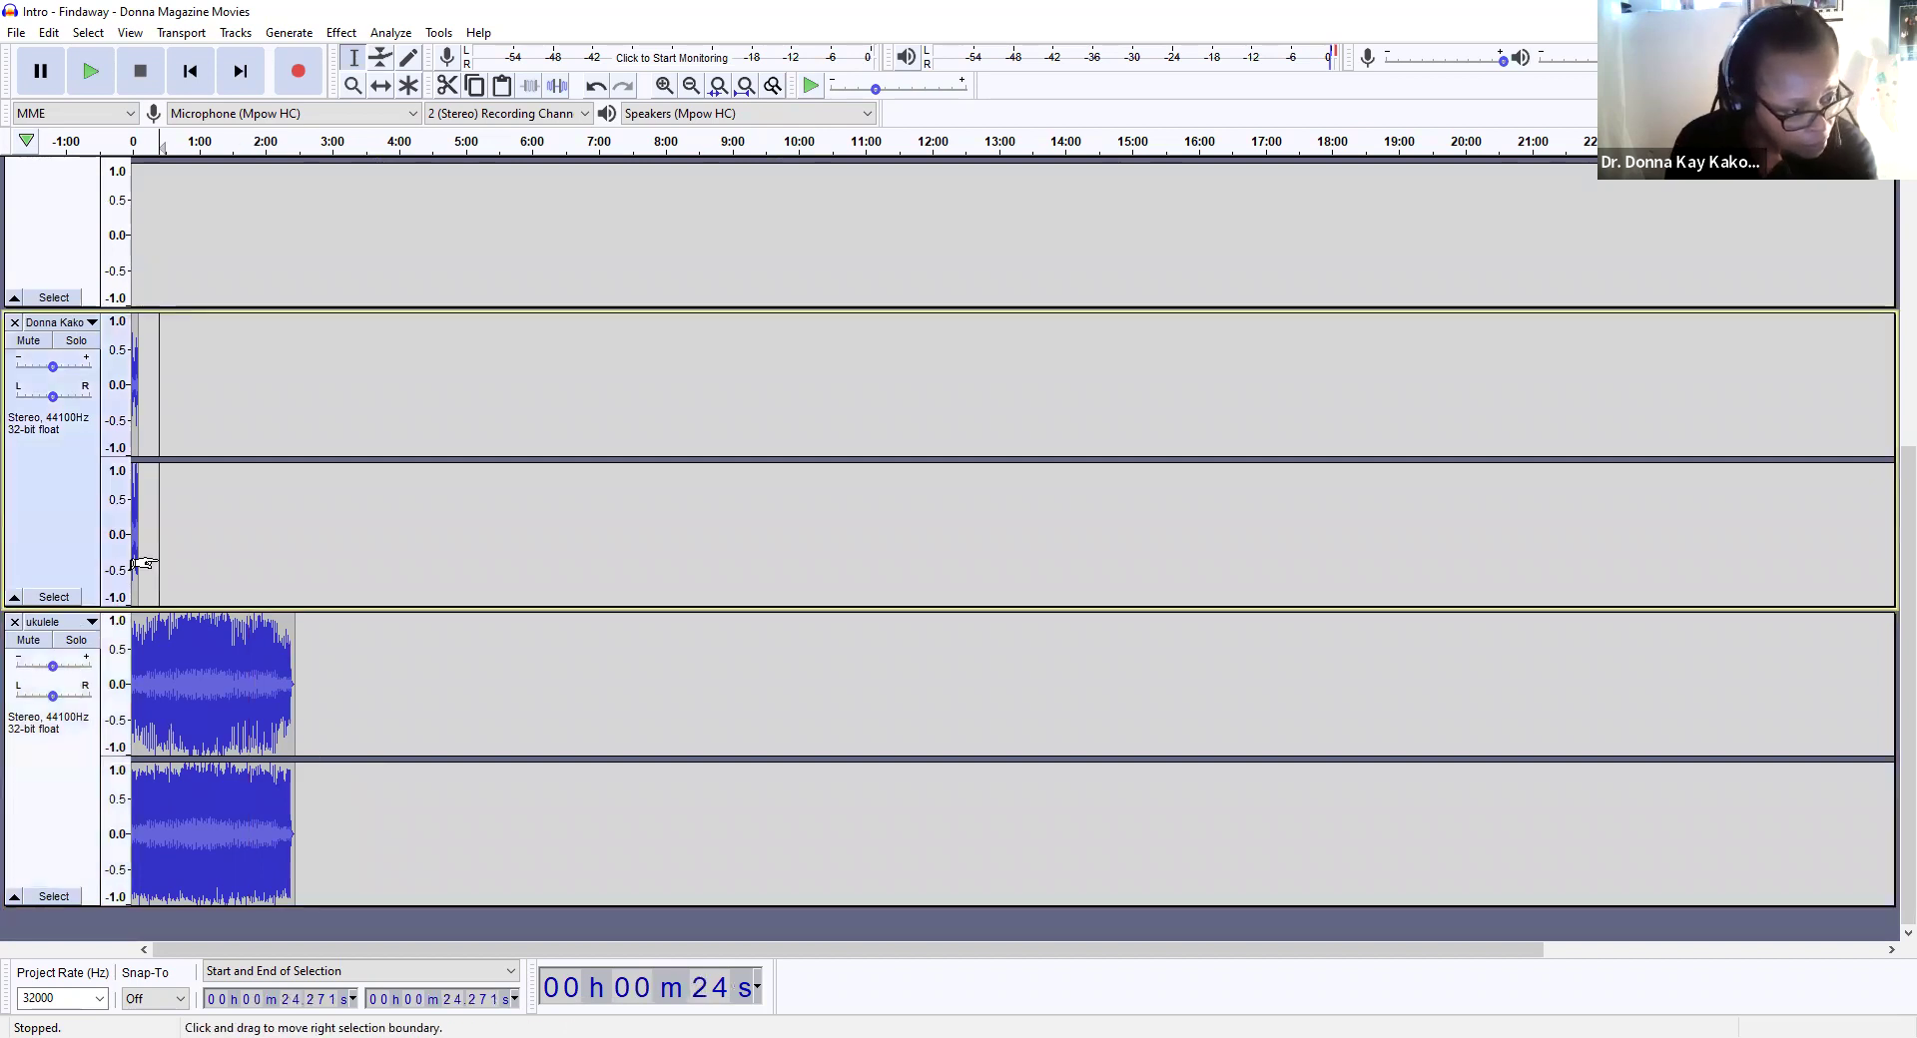
click(250, 35)
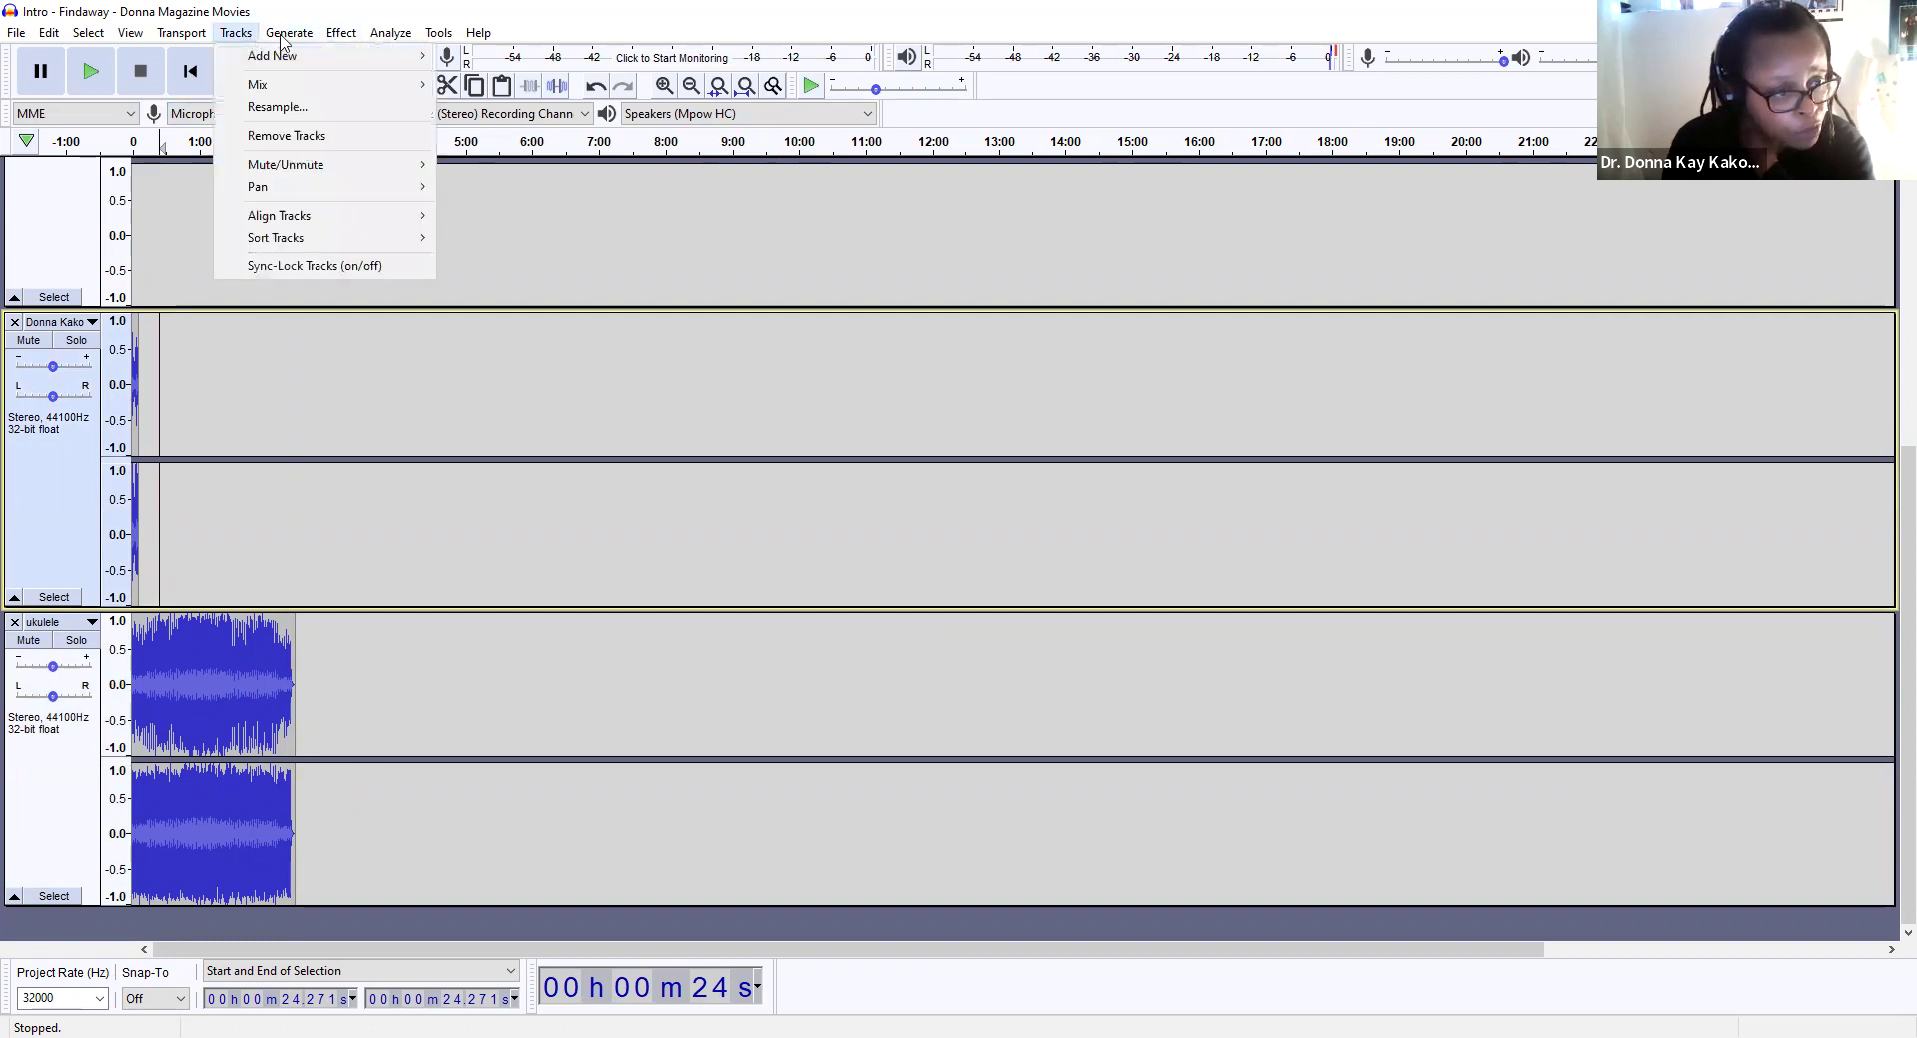
click(292, 146)
Step: Remove the empty 32000 Hz stereo track between the combined recording and the ukulele track
scroll(300, 535, up, 5)
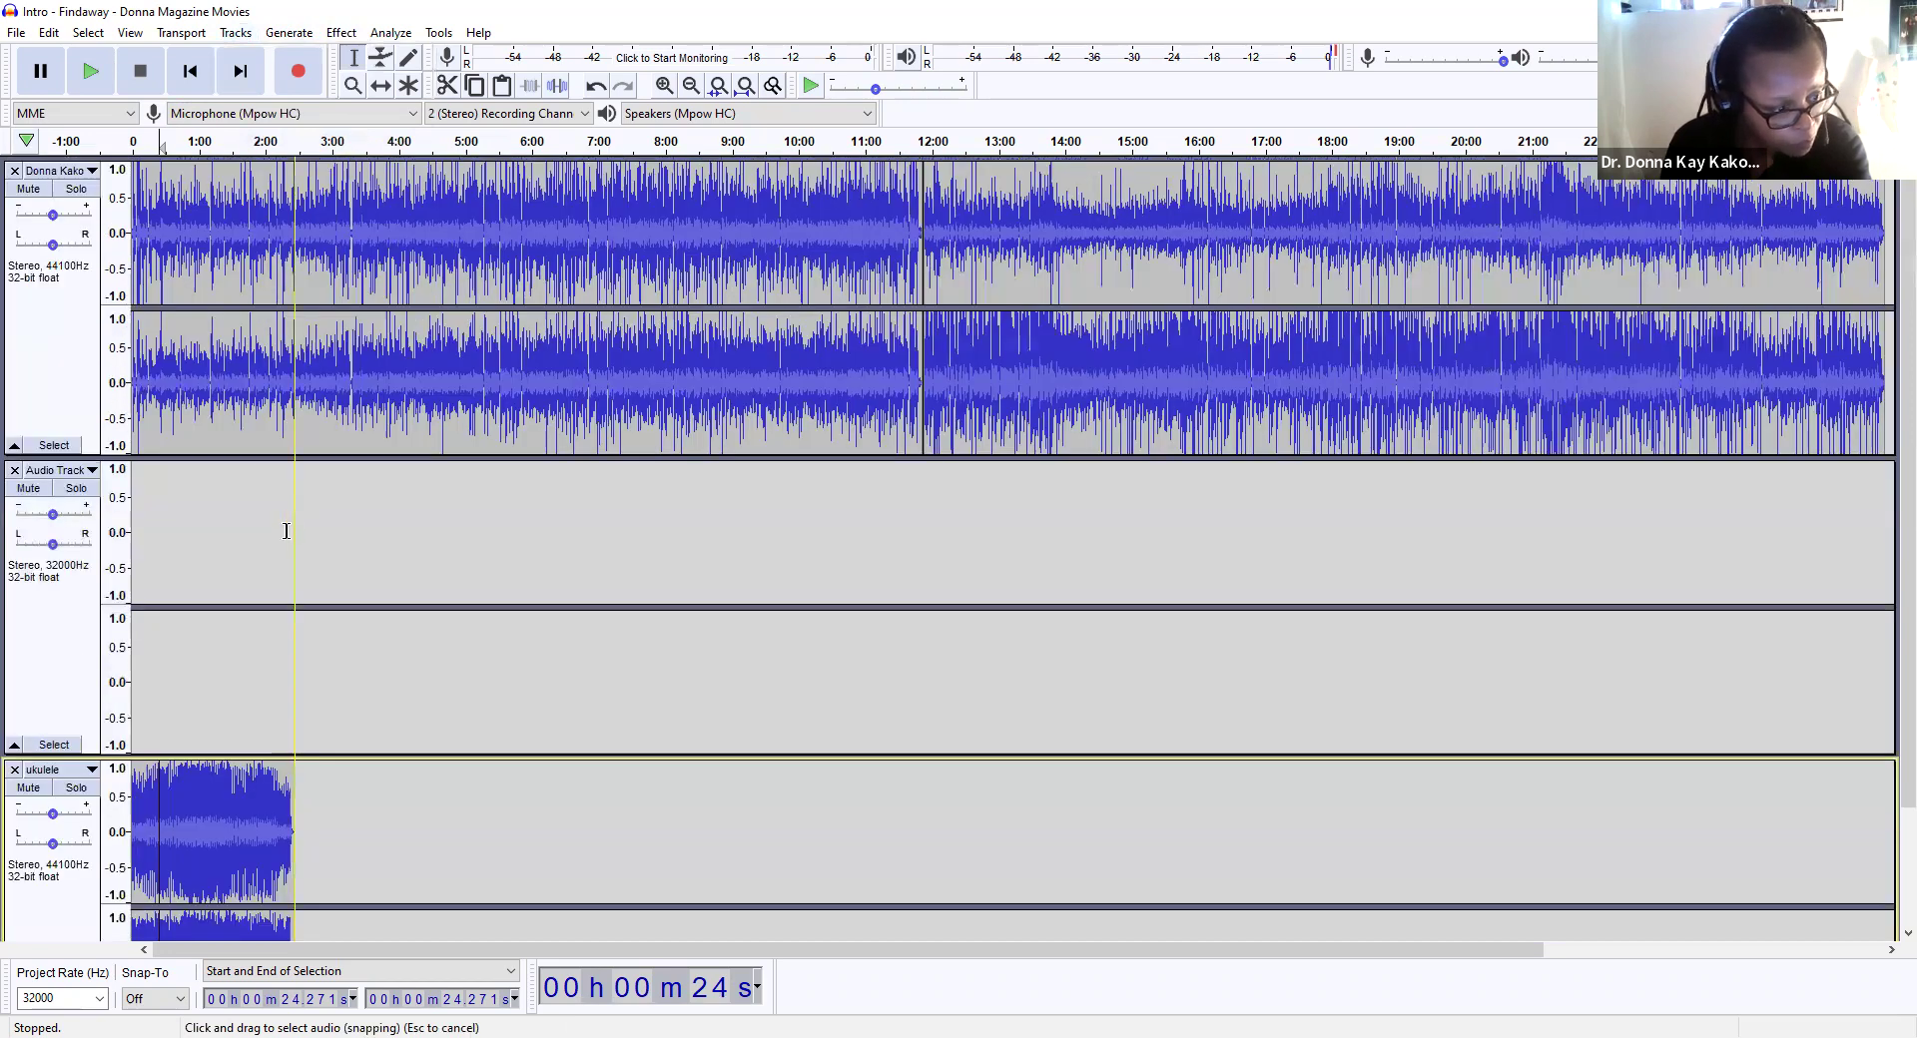
click(248, 597)
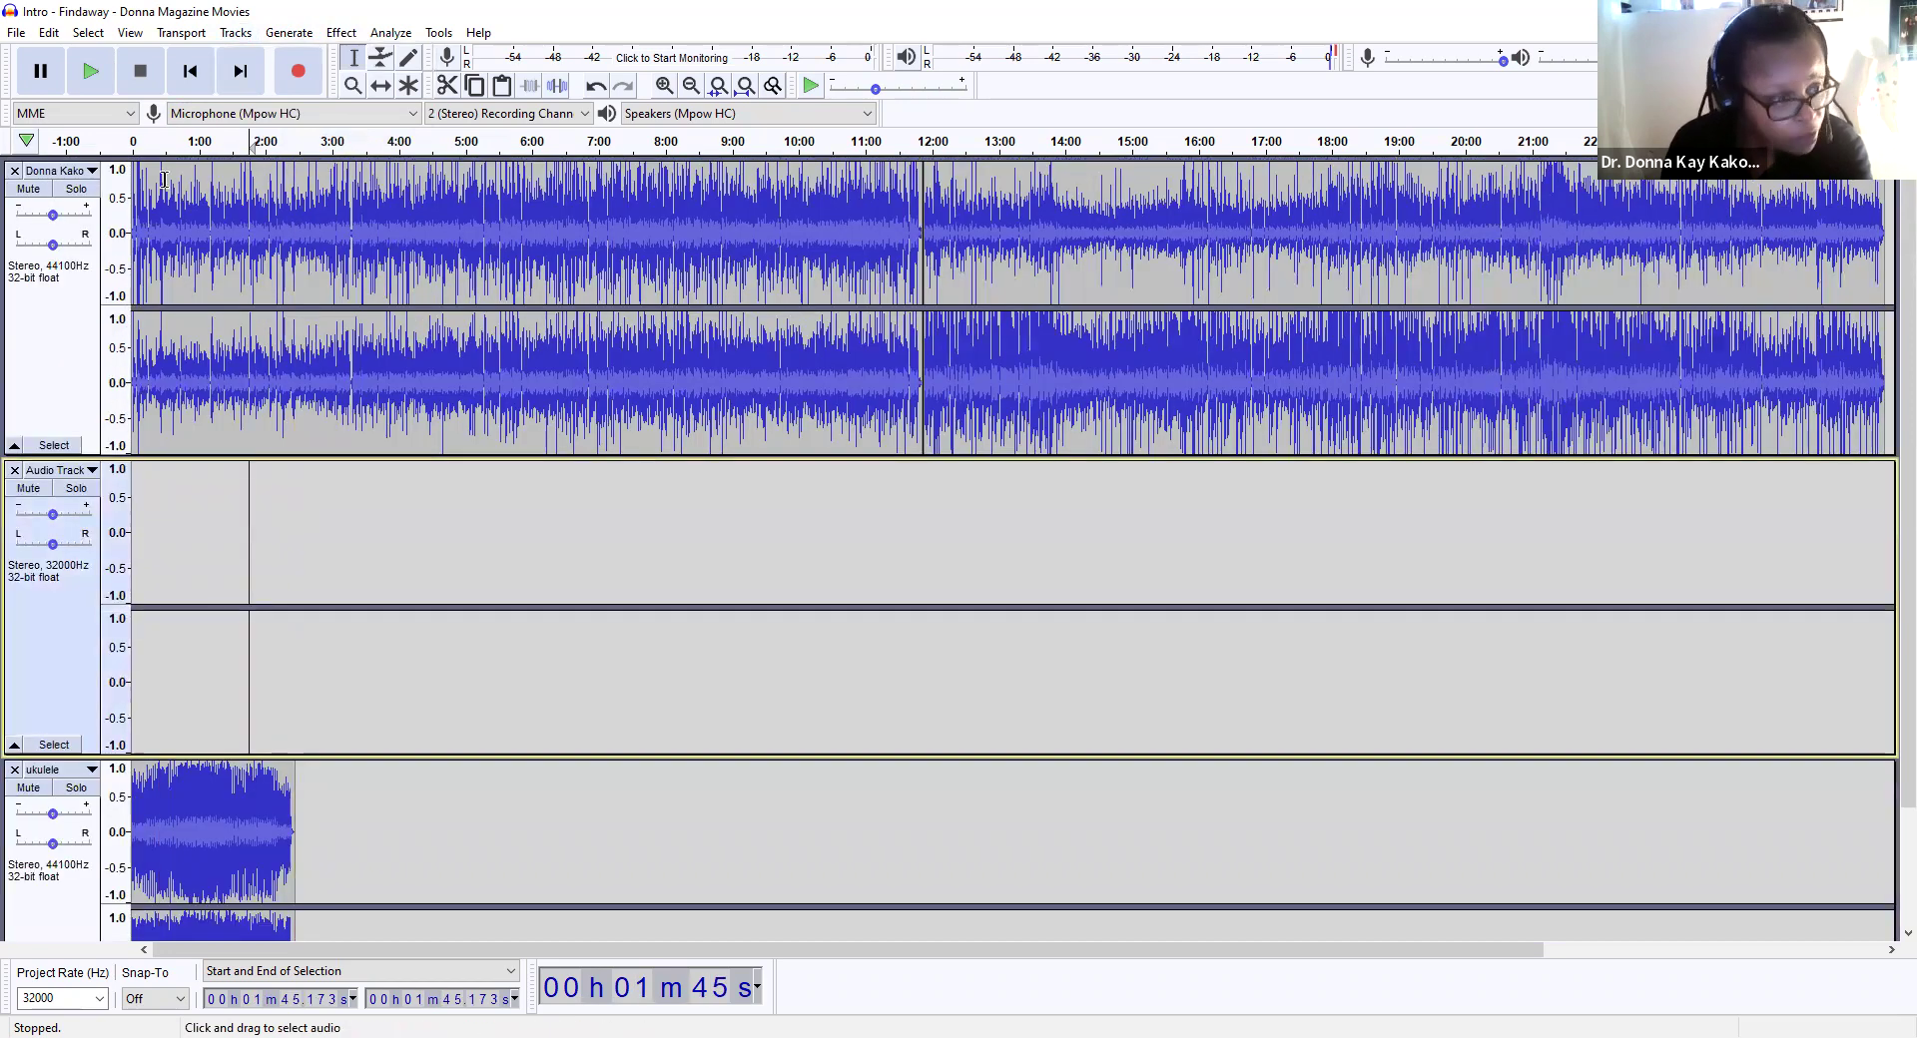
click(235, 32)
click(292, 122)
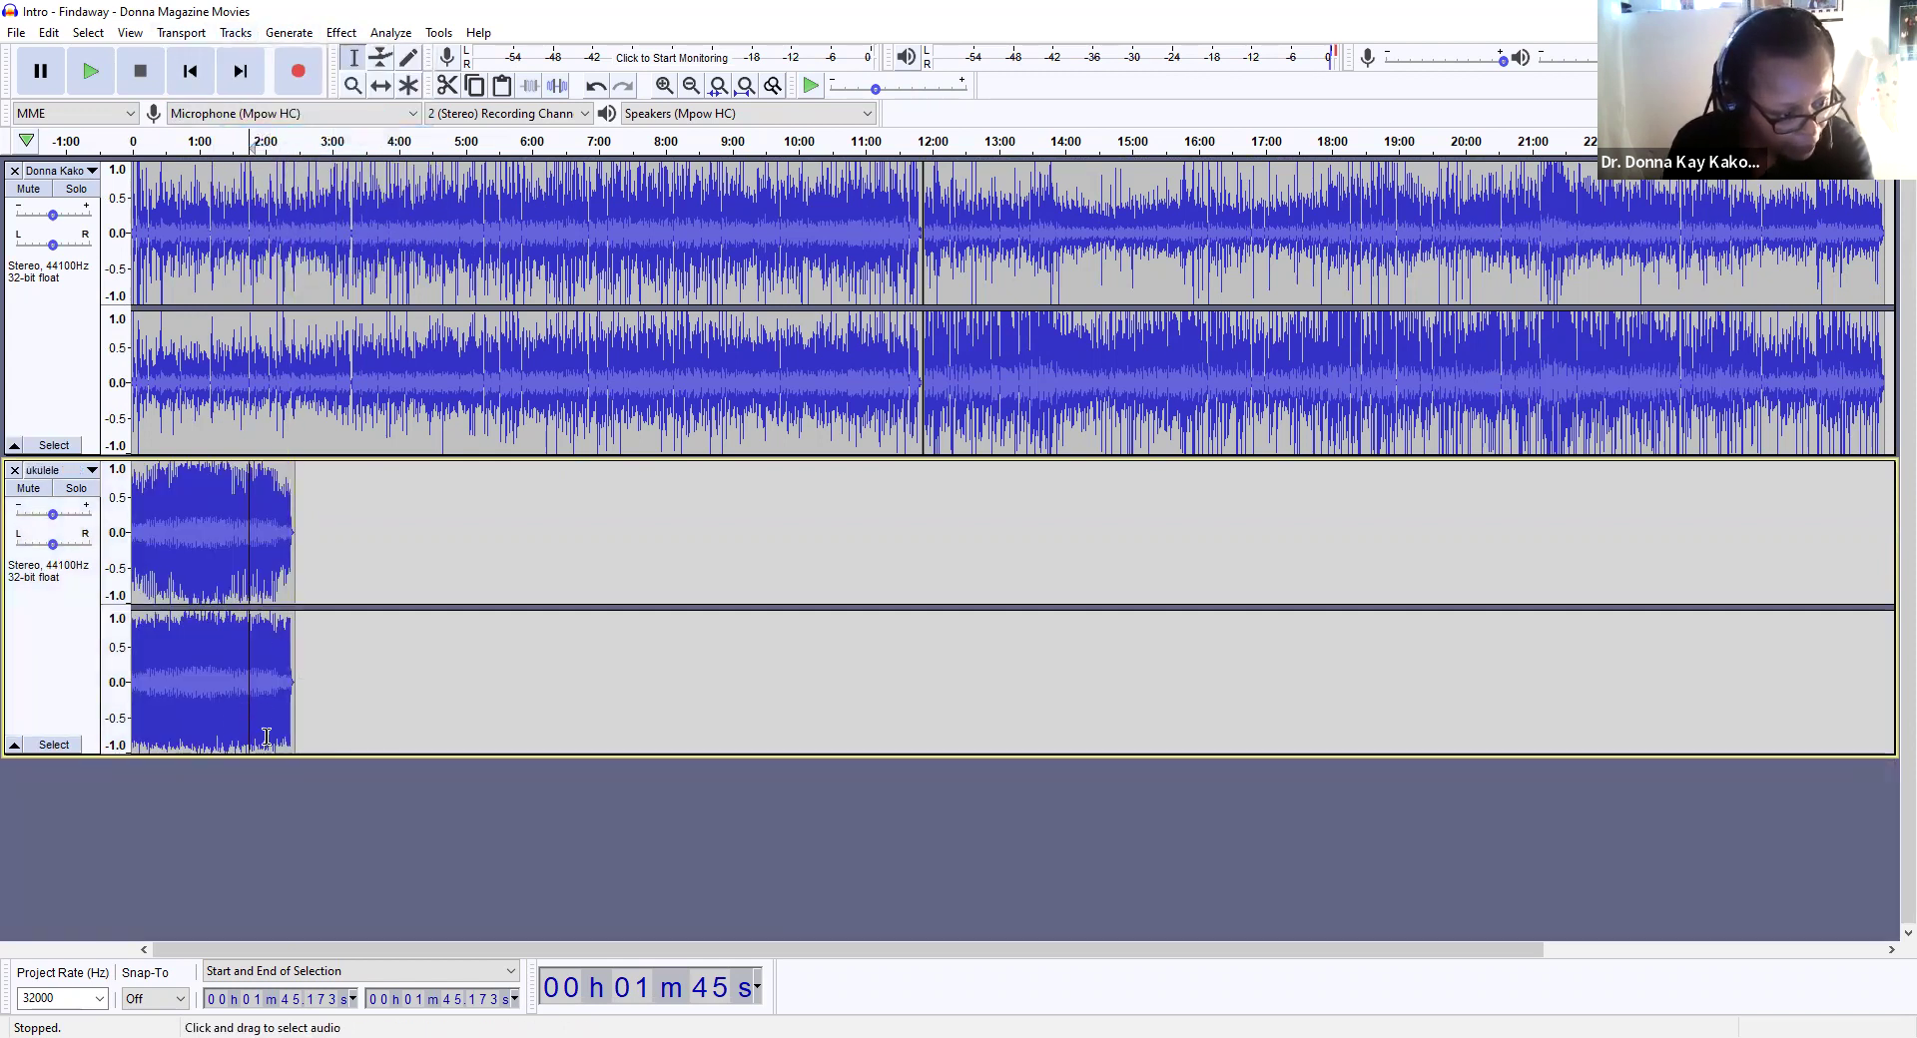
Step: Select the ukulele audio from about 3.6 s to its end at 2 m 26 s and get its noise profile with Noise Reduction
click(201, 488)
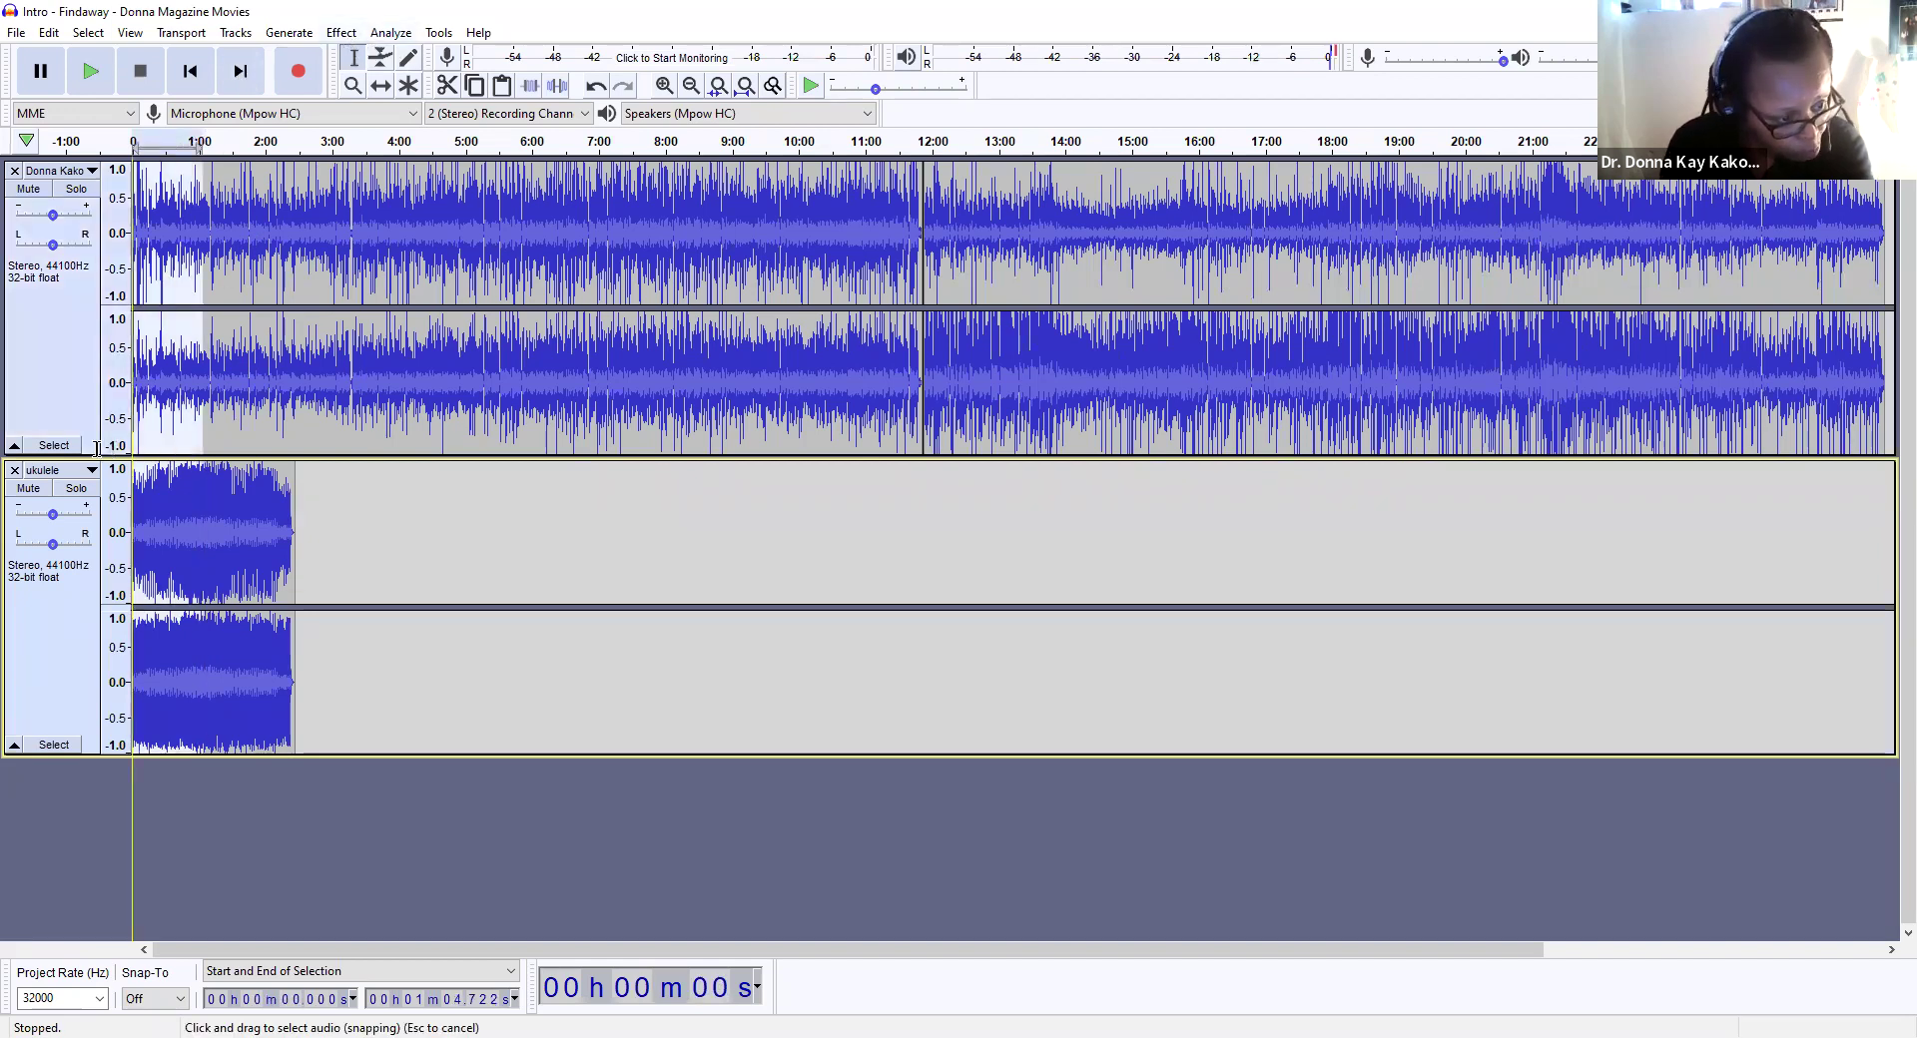
click(180, 557)
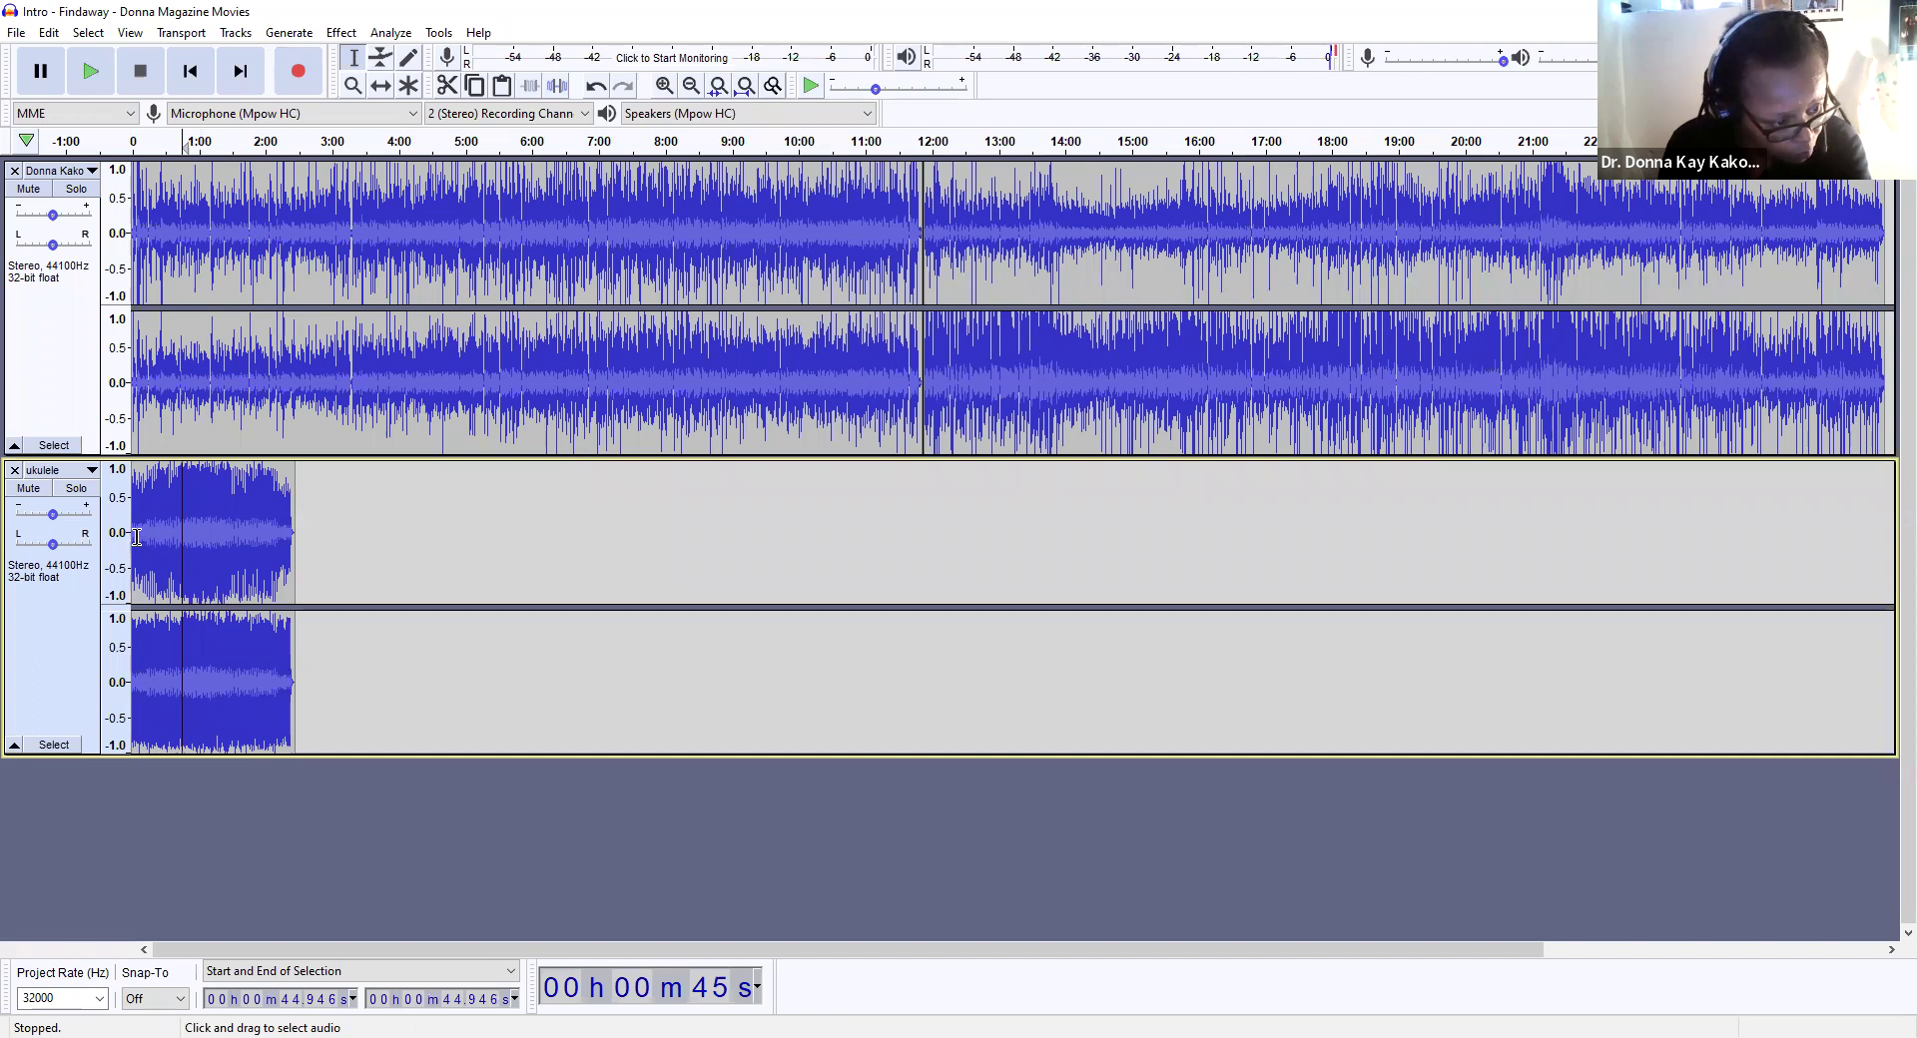
drag(136, 536, 279, 564)
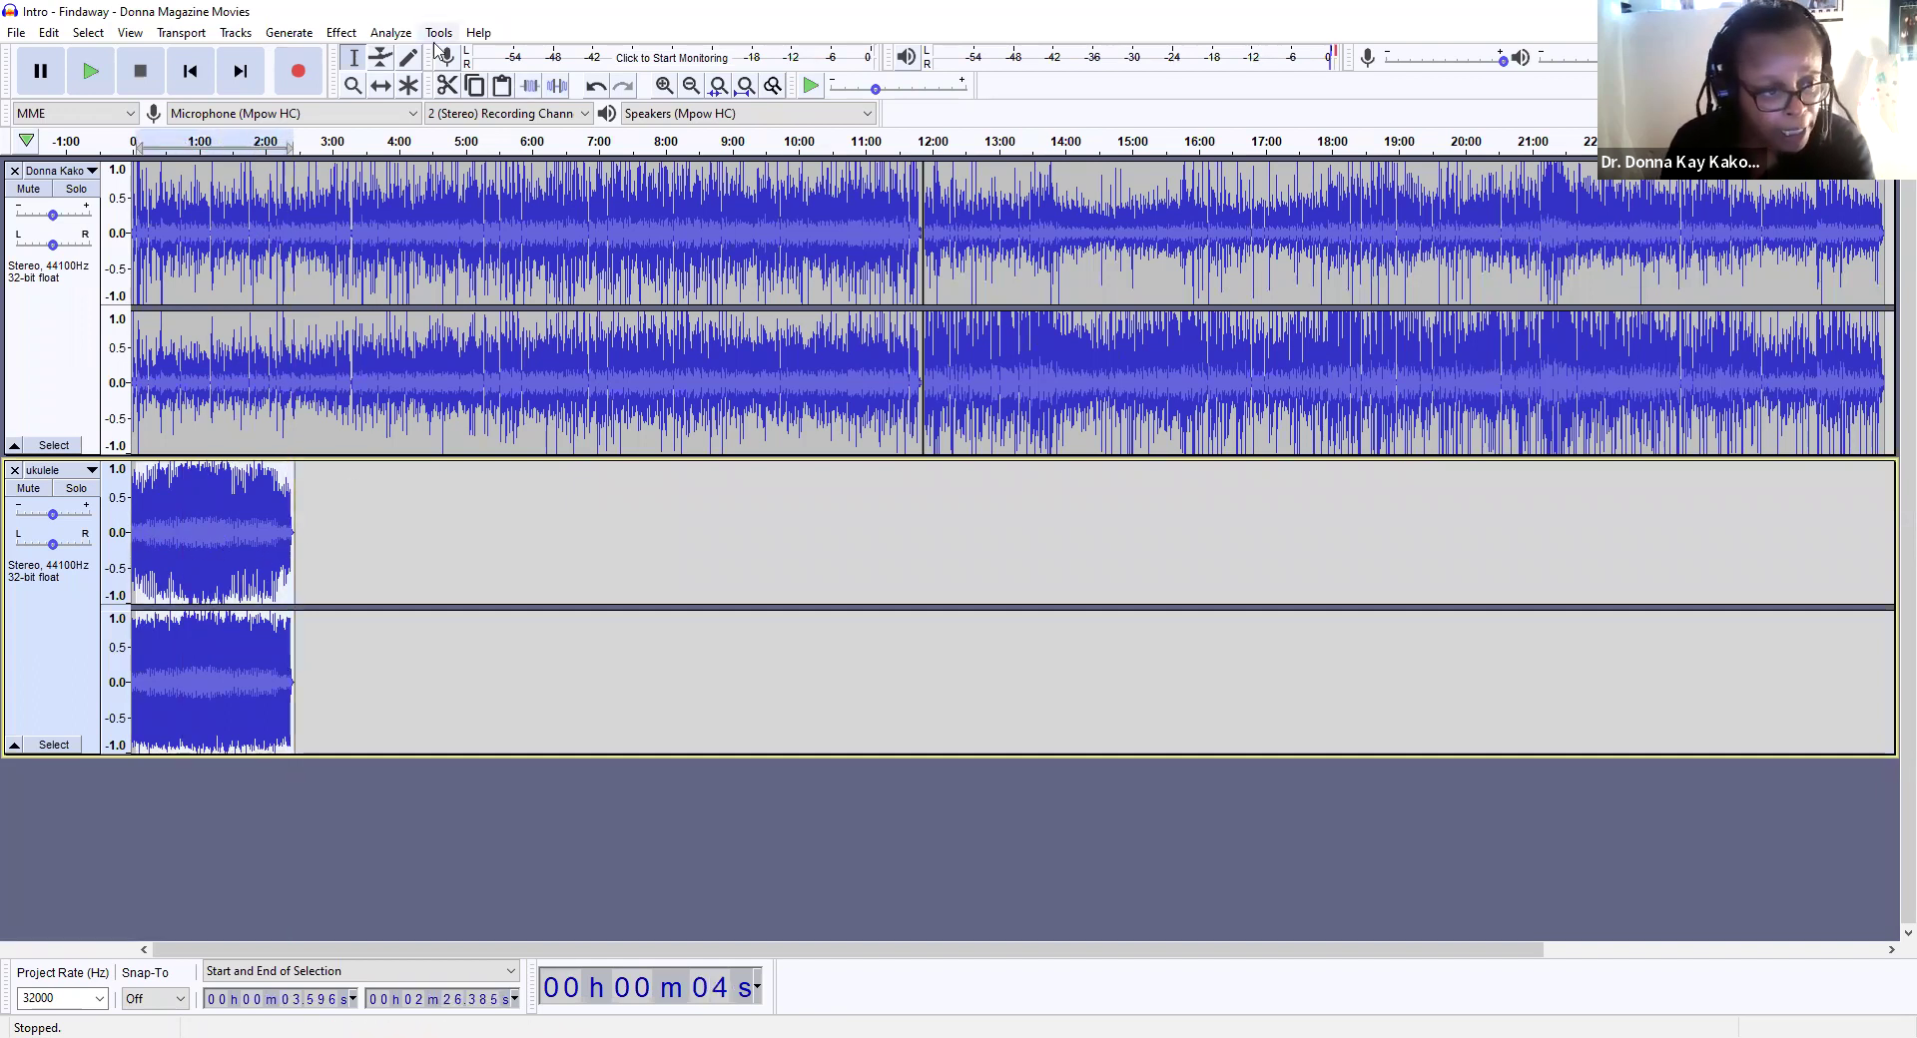
click(339, 33)
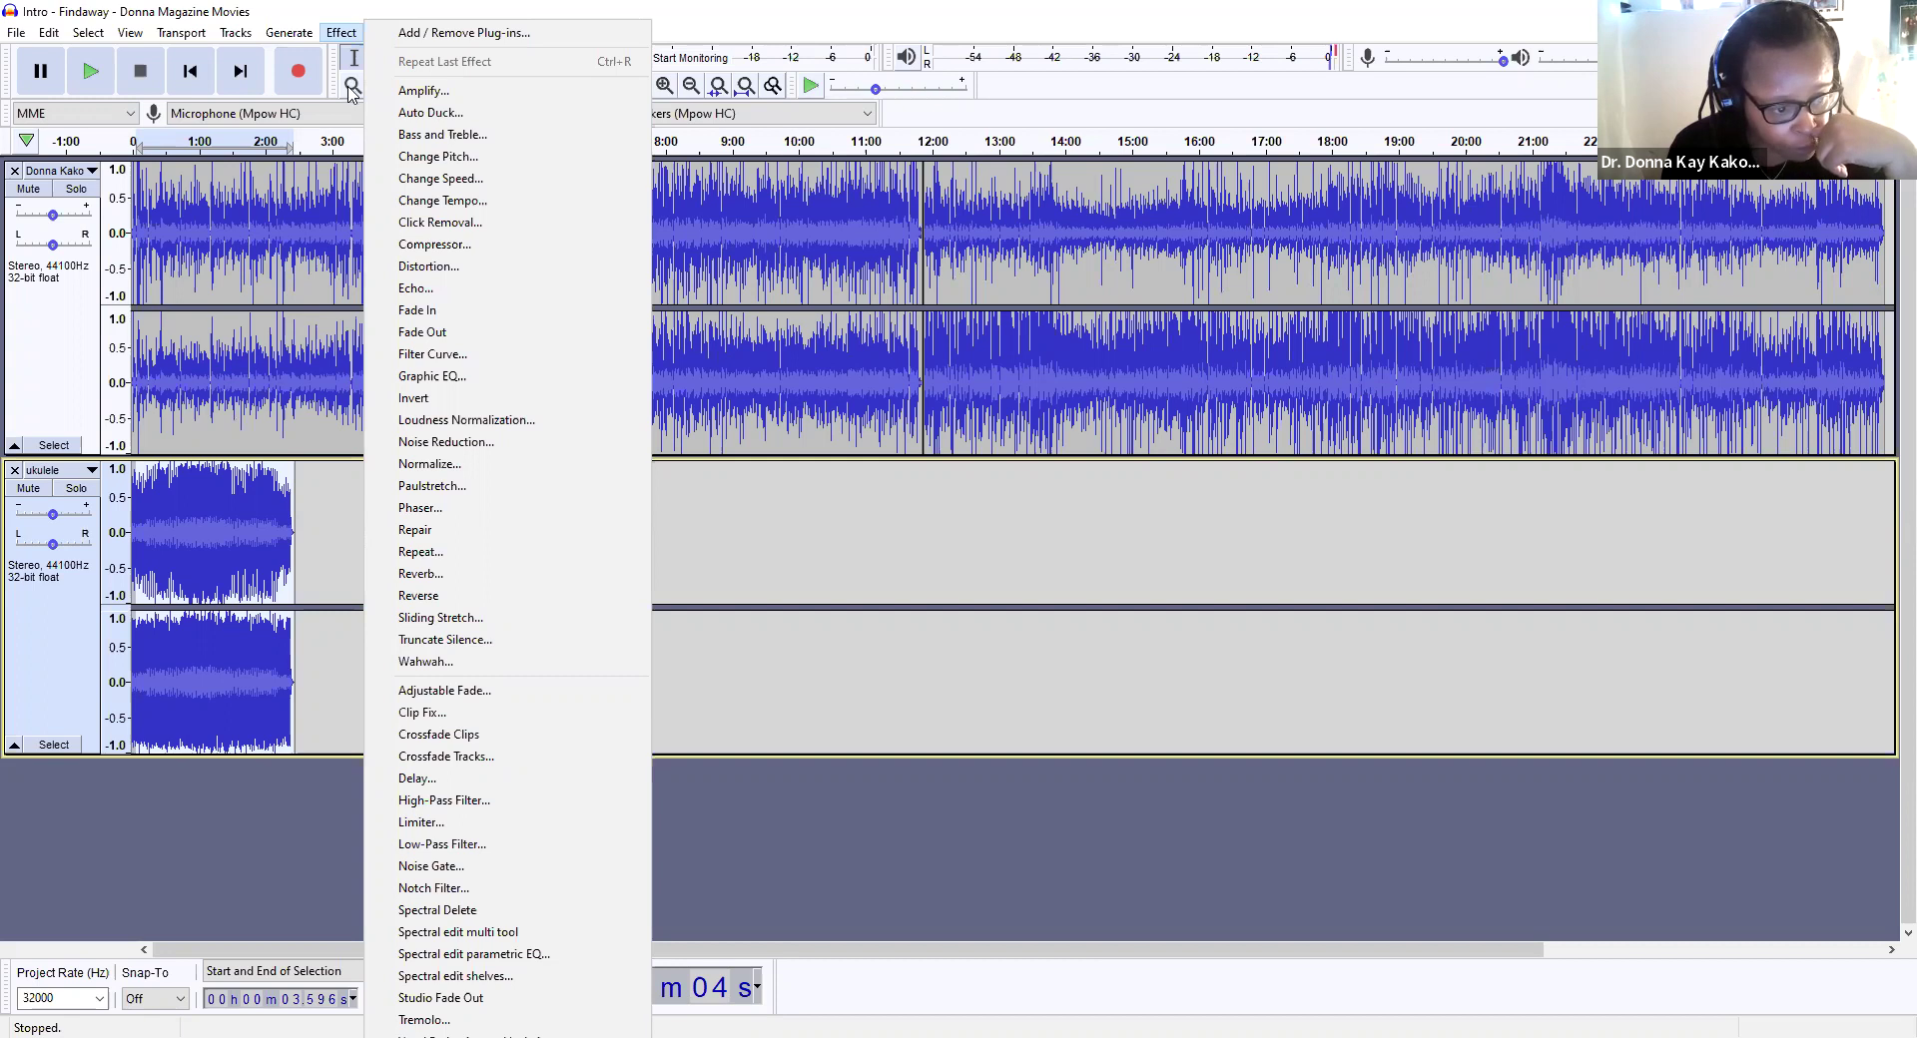
click(472, 452)
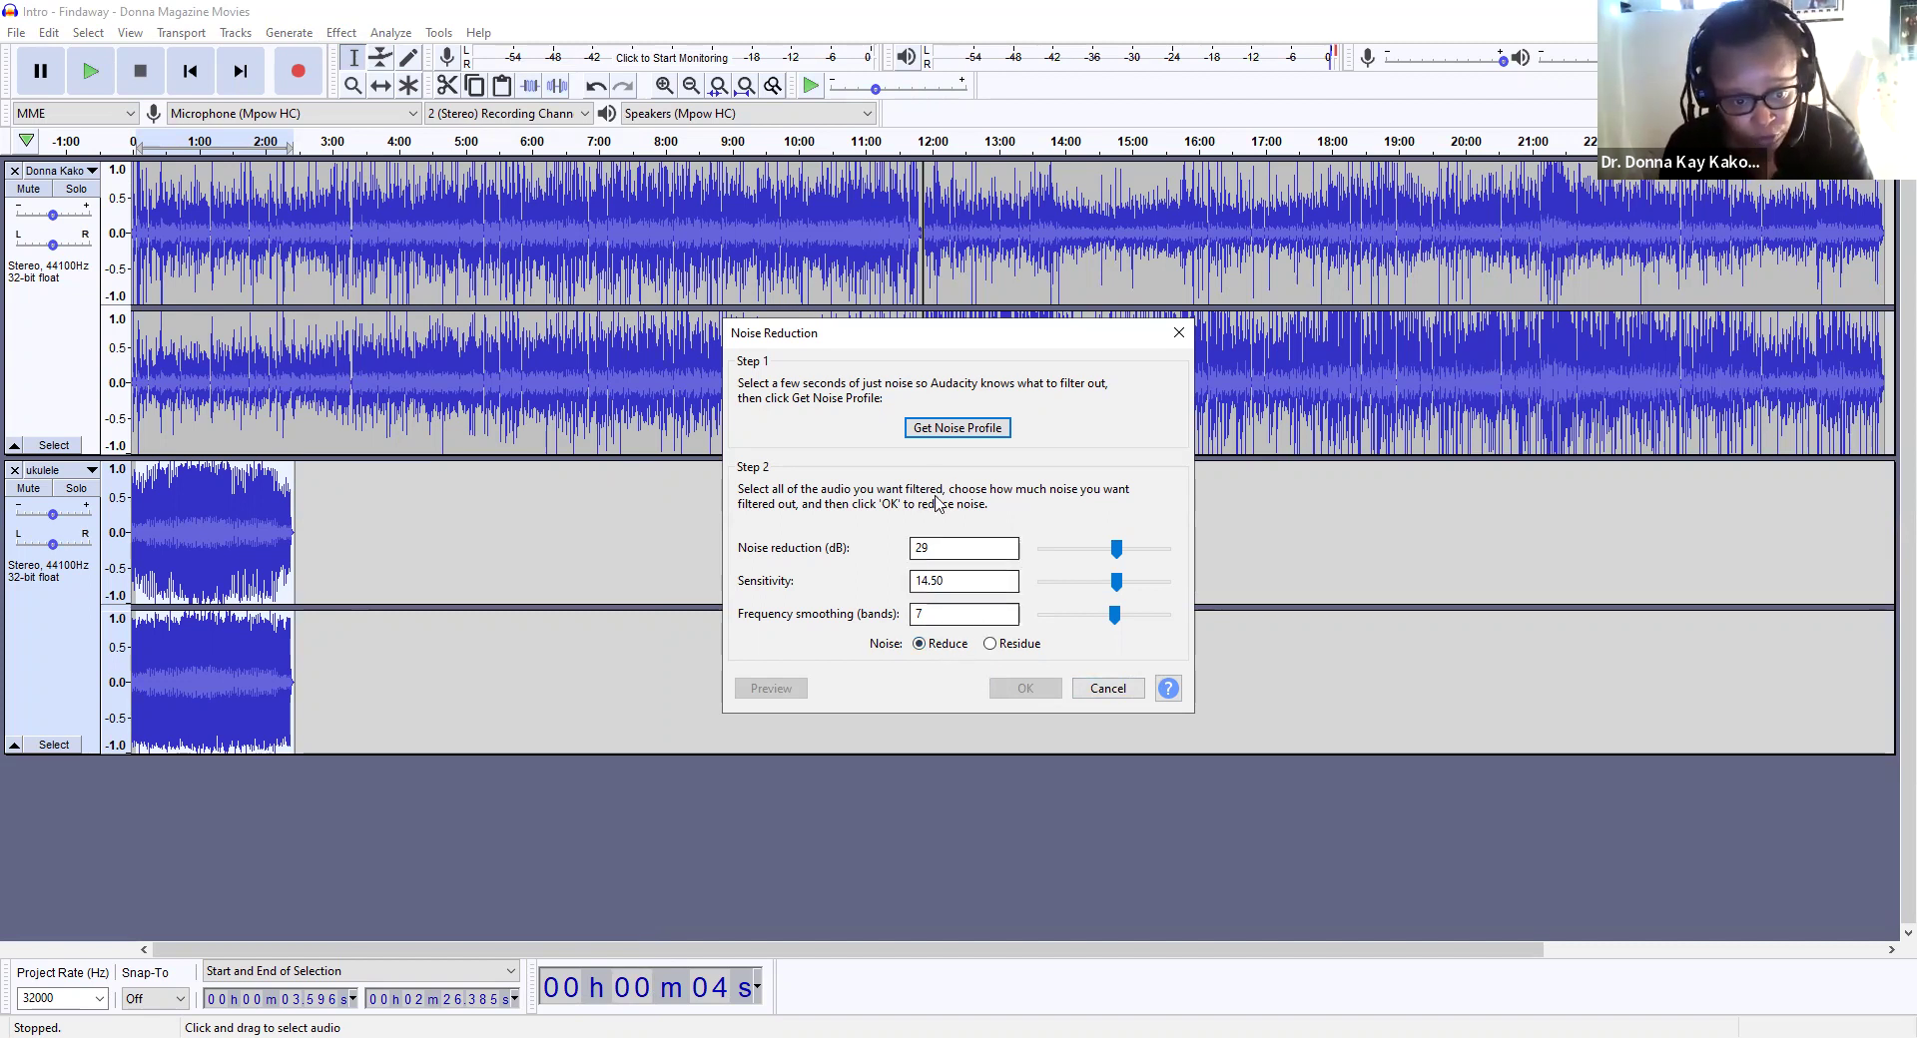
click(980, 430)
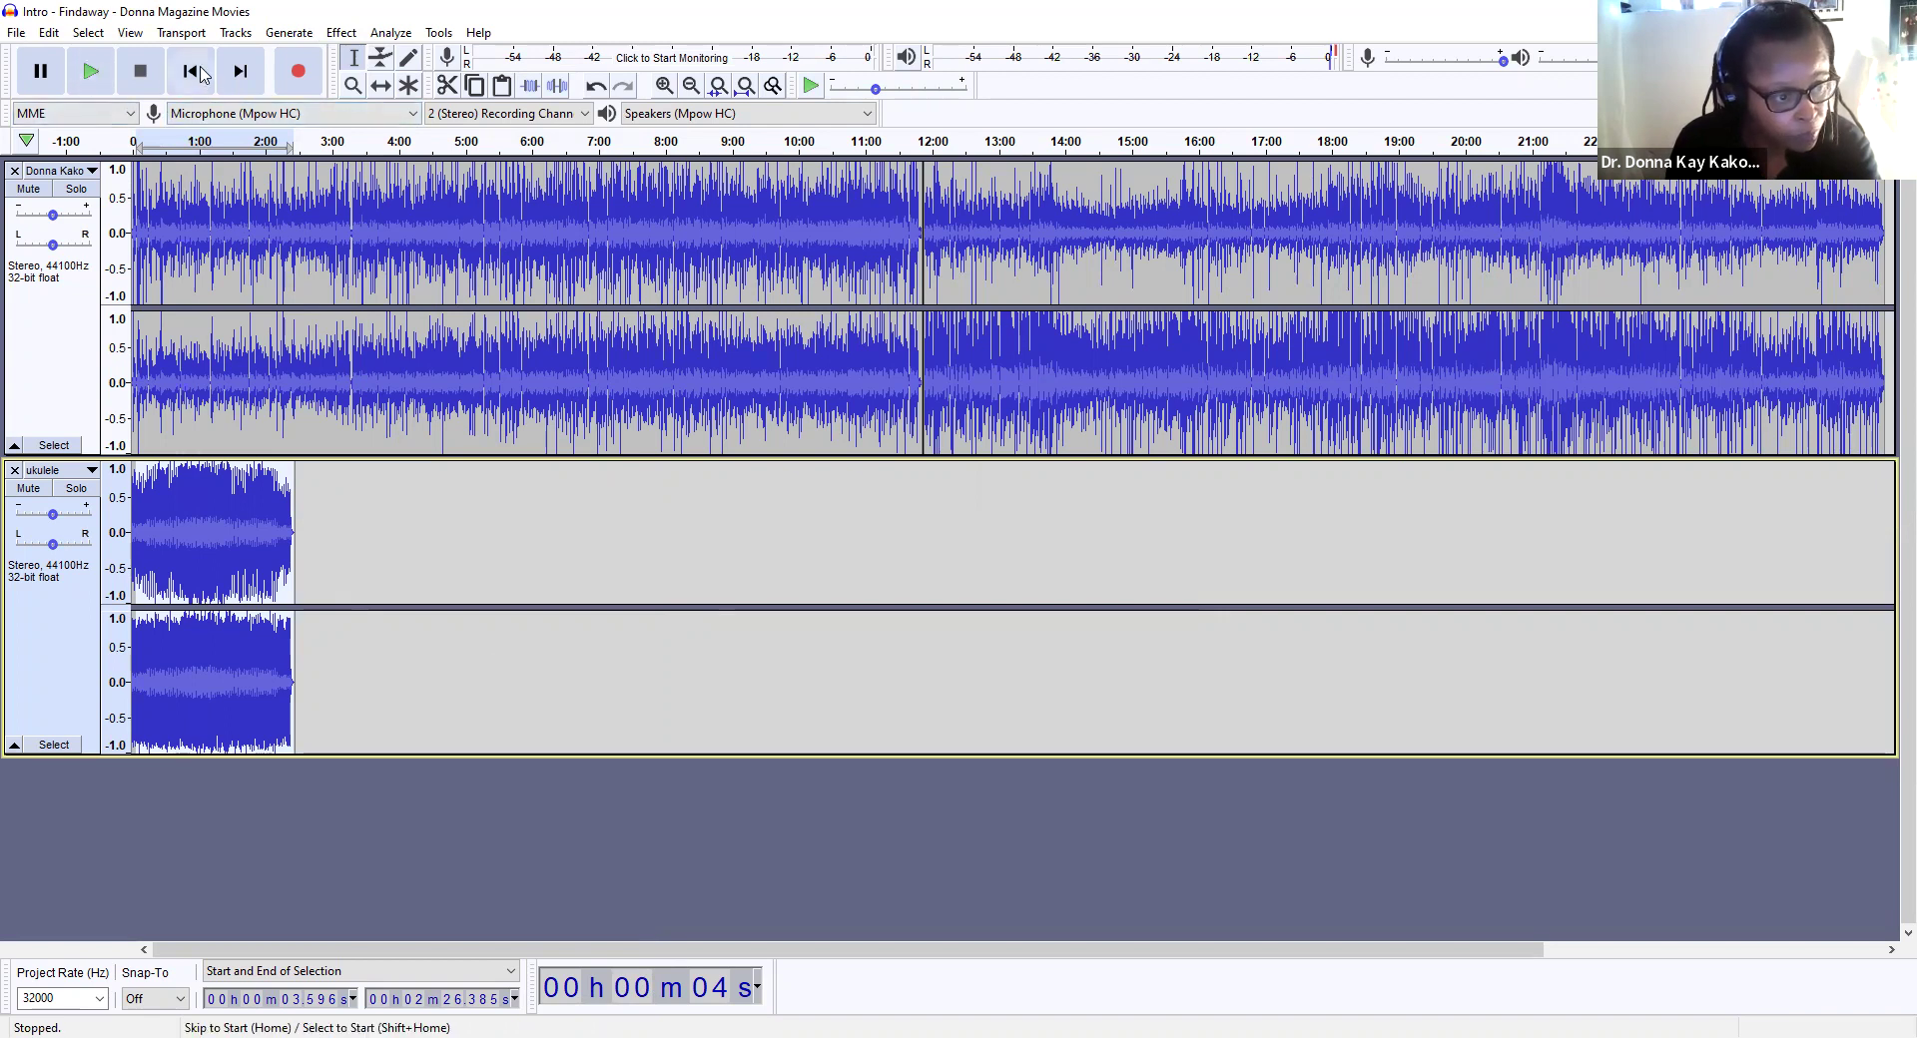
Step: Play the selected range briefly, stop playback and place the cursor at about 1 m 08 s in the ukulele track
click(93, 72)
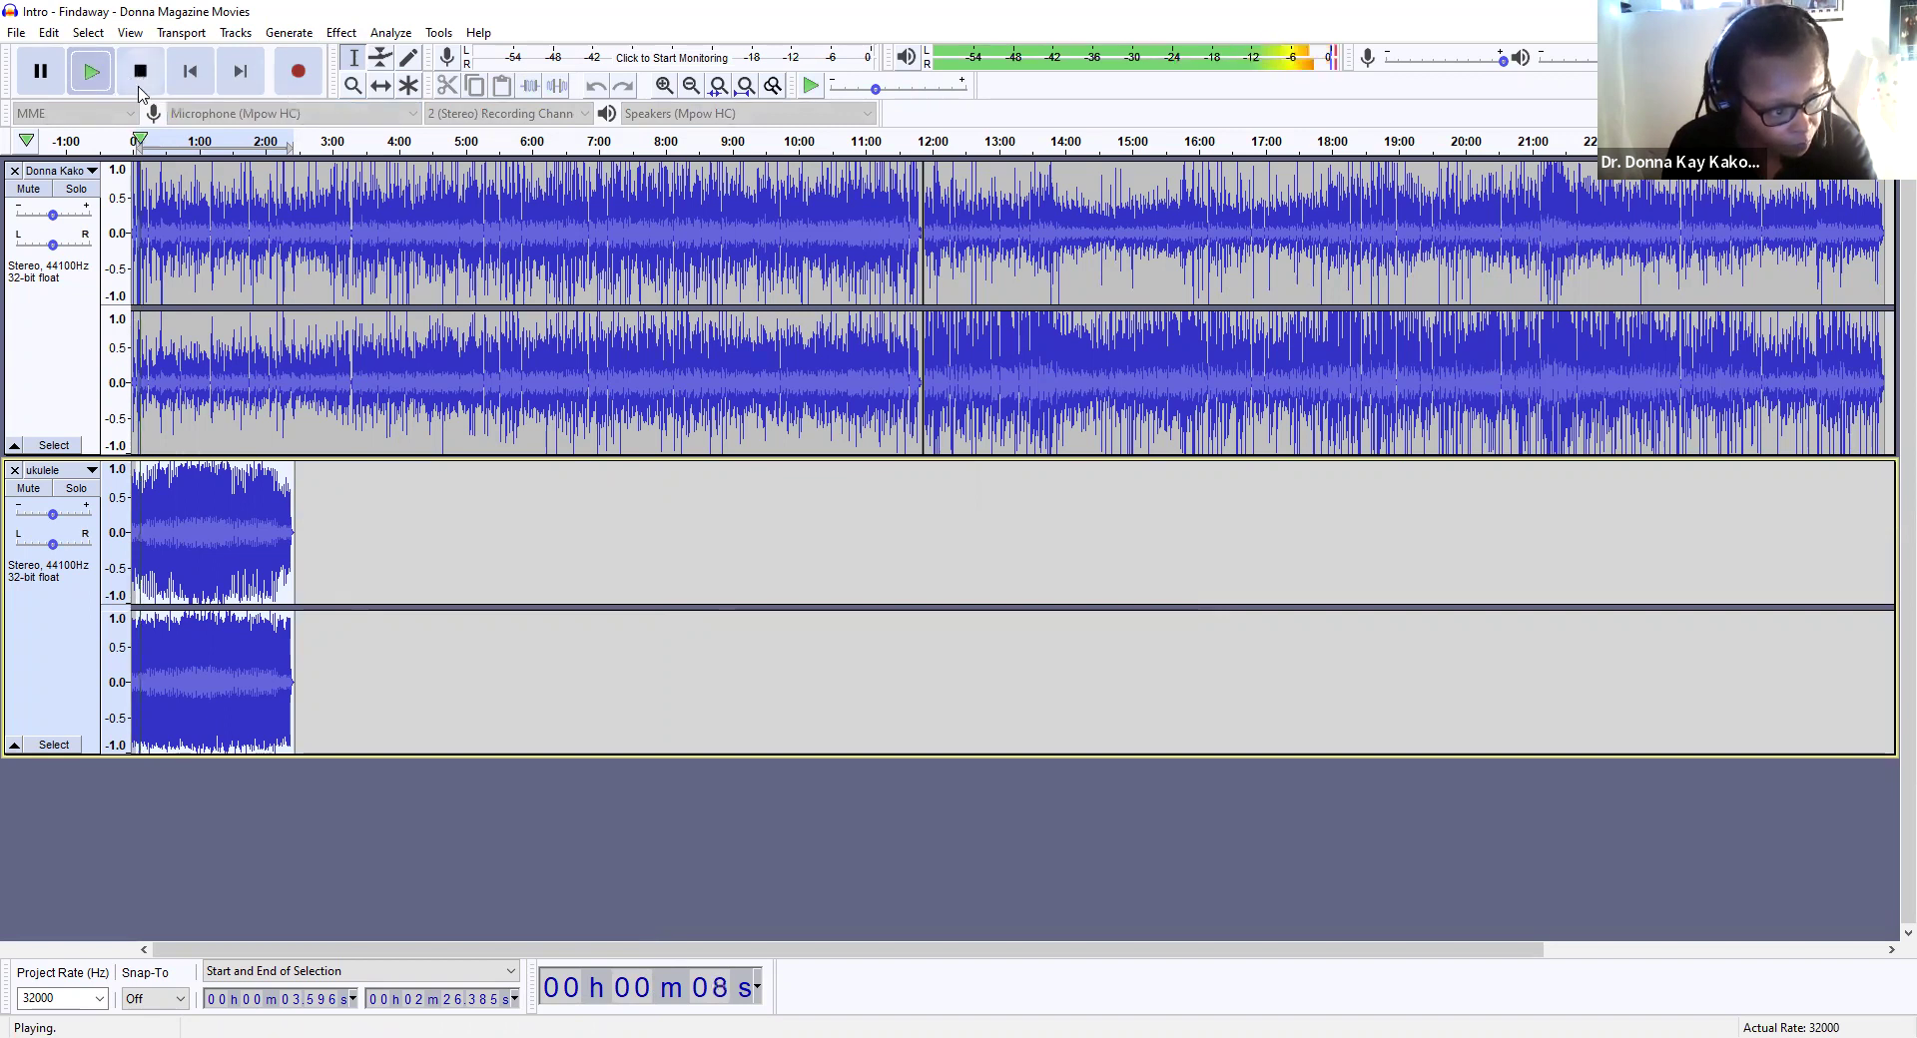
click(141, 71)
click(202, 505)
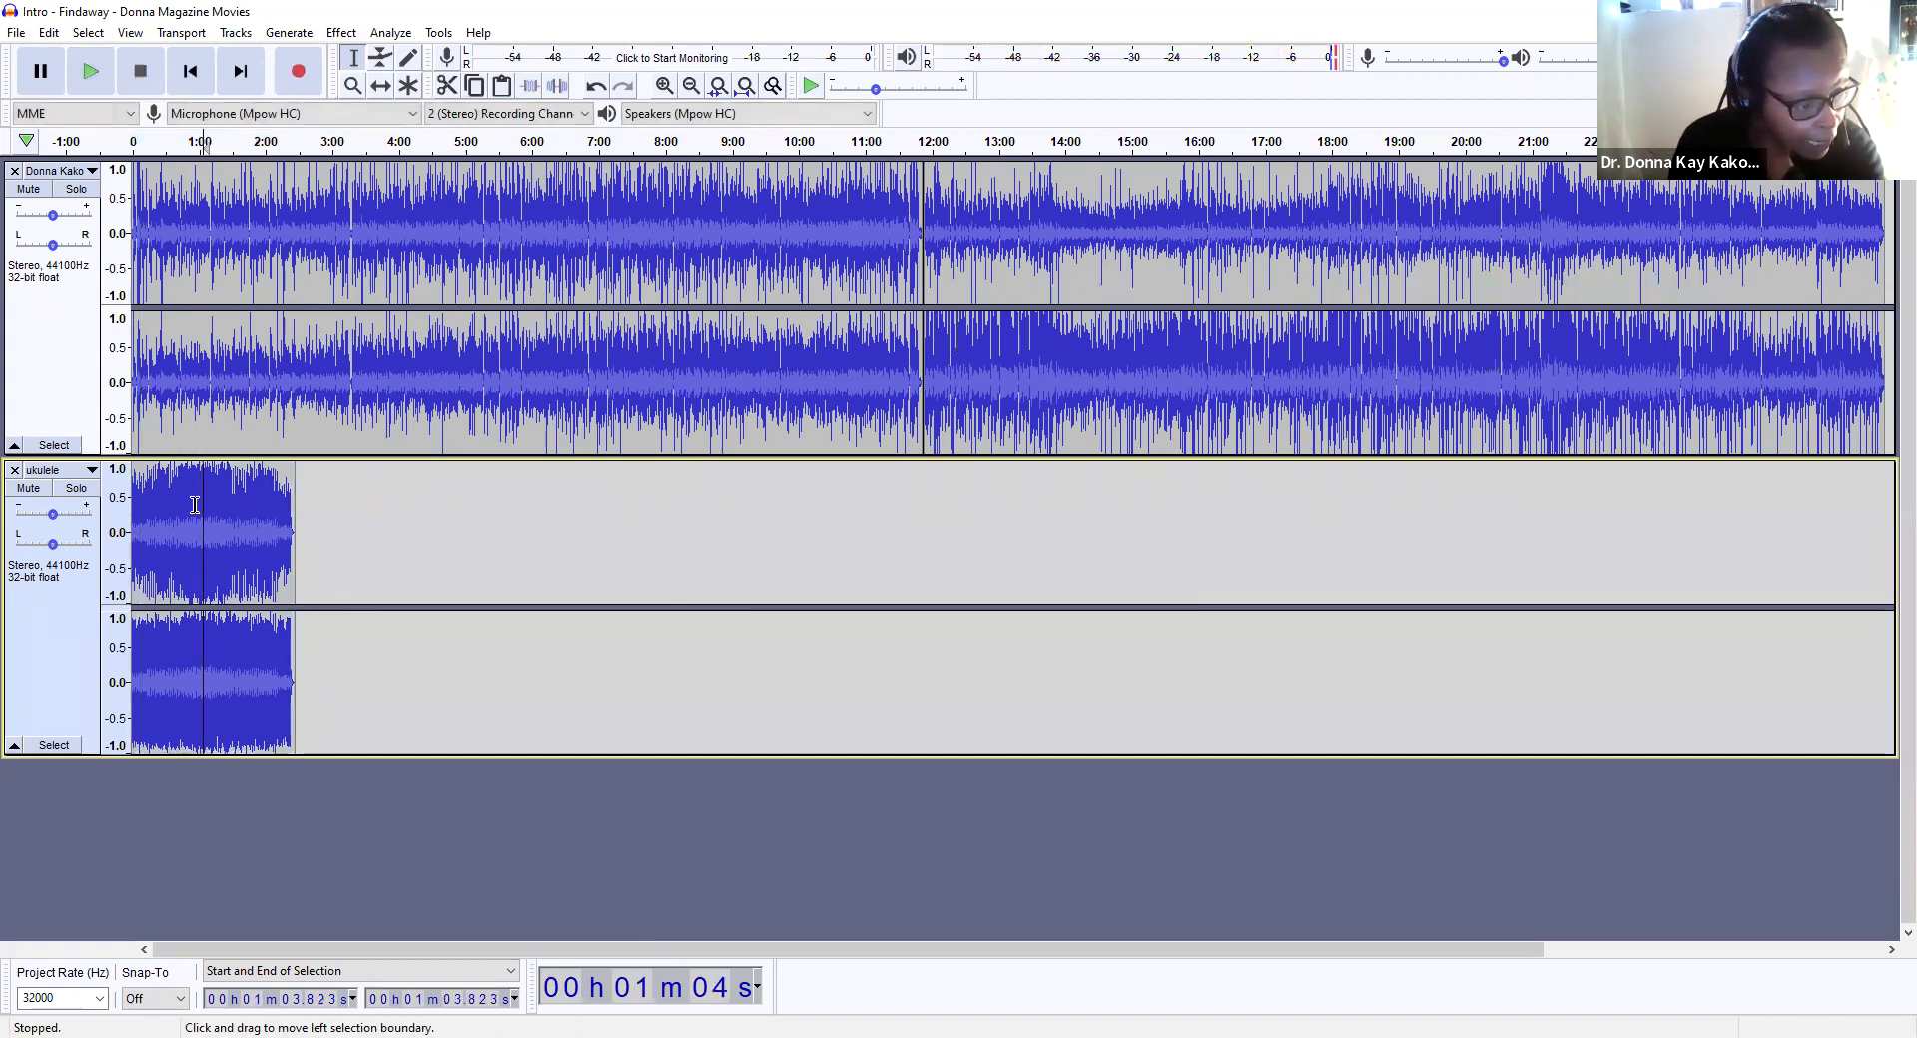
click(199, 500)
click(207, 489)
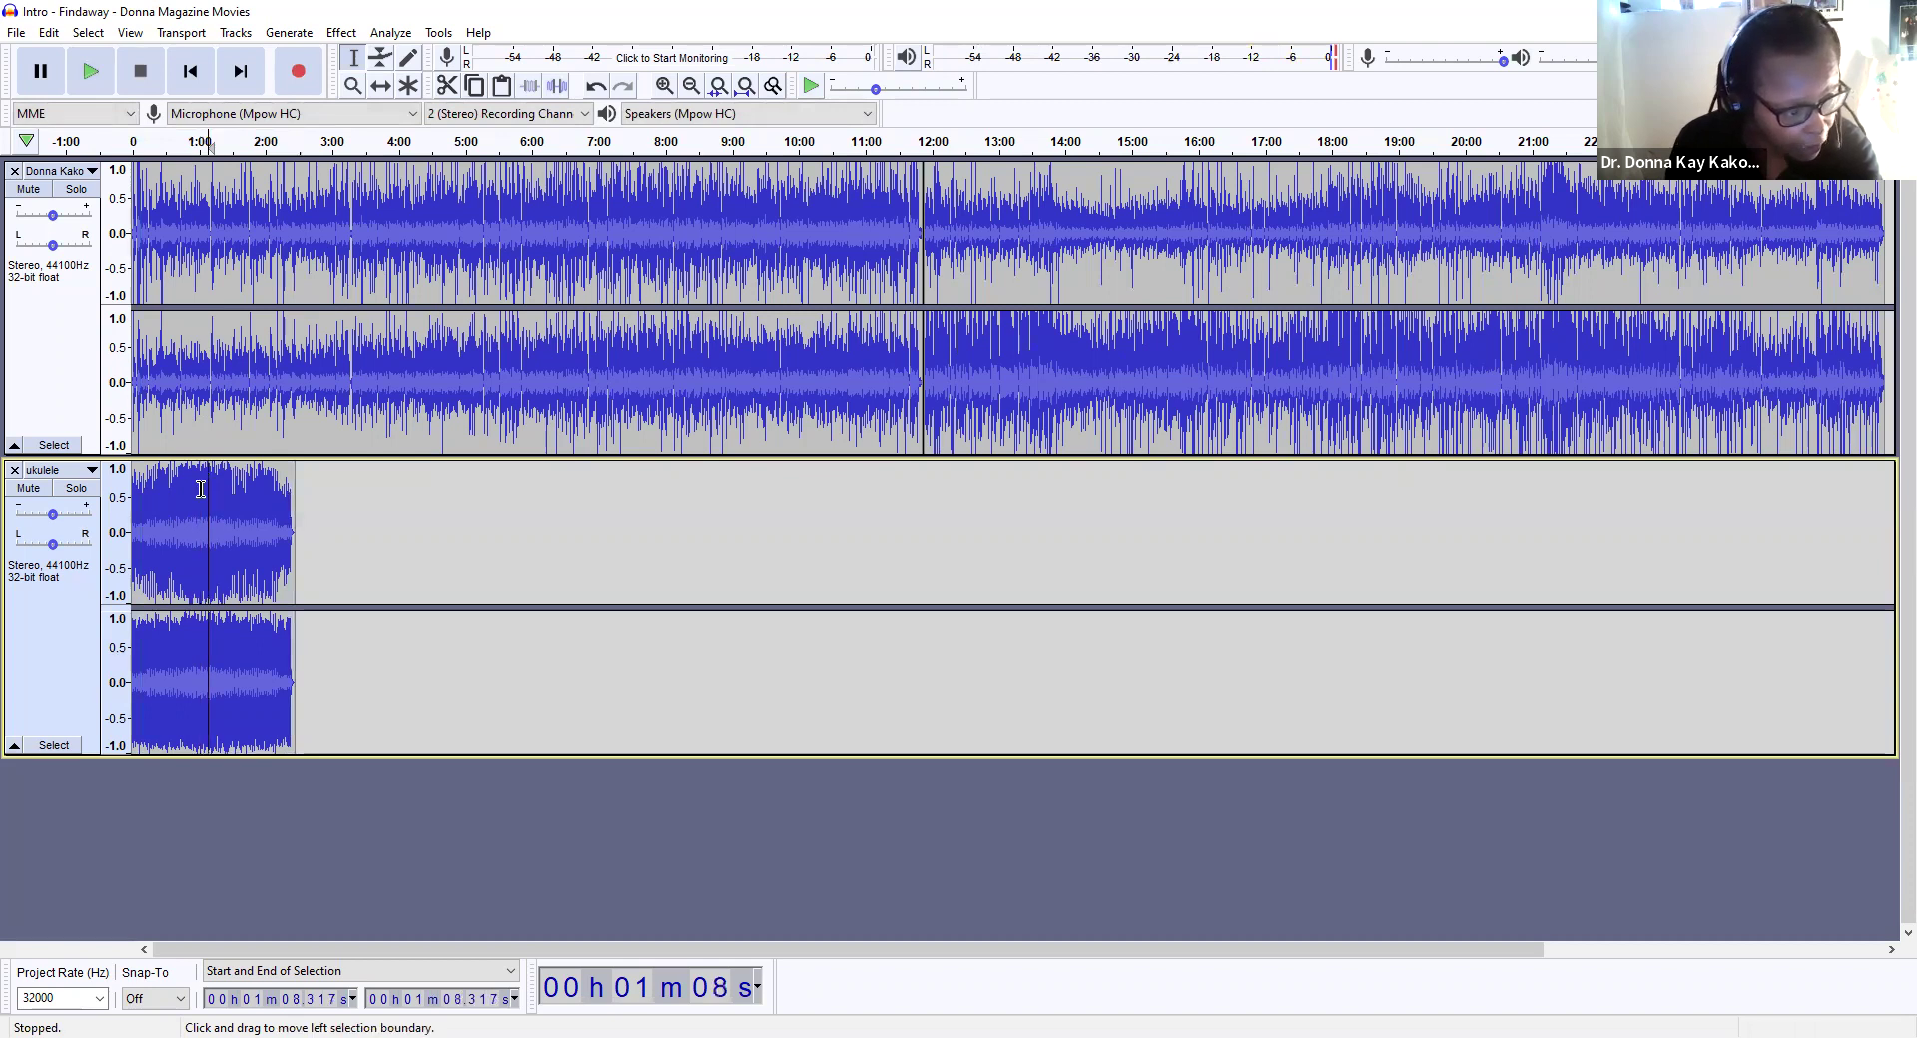
Step: Select the ukulele audio from 0 to 2 m 26.385 s and normalize its perceived loudness to -10.0 LUFS with Loudness Normalization
drag(210, 429, 294, 523)
click(151, 507)
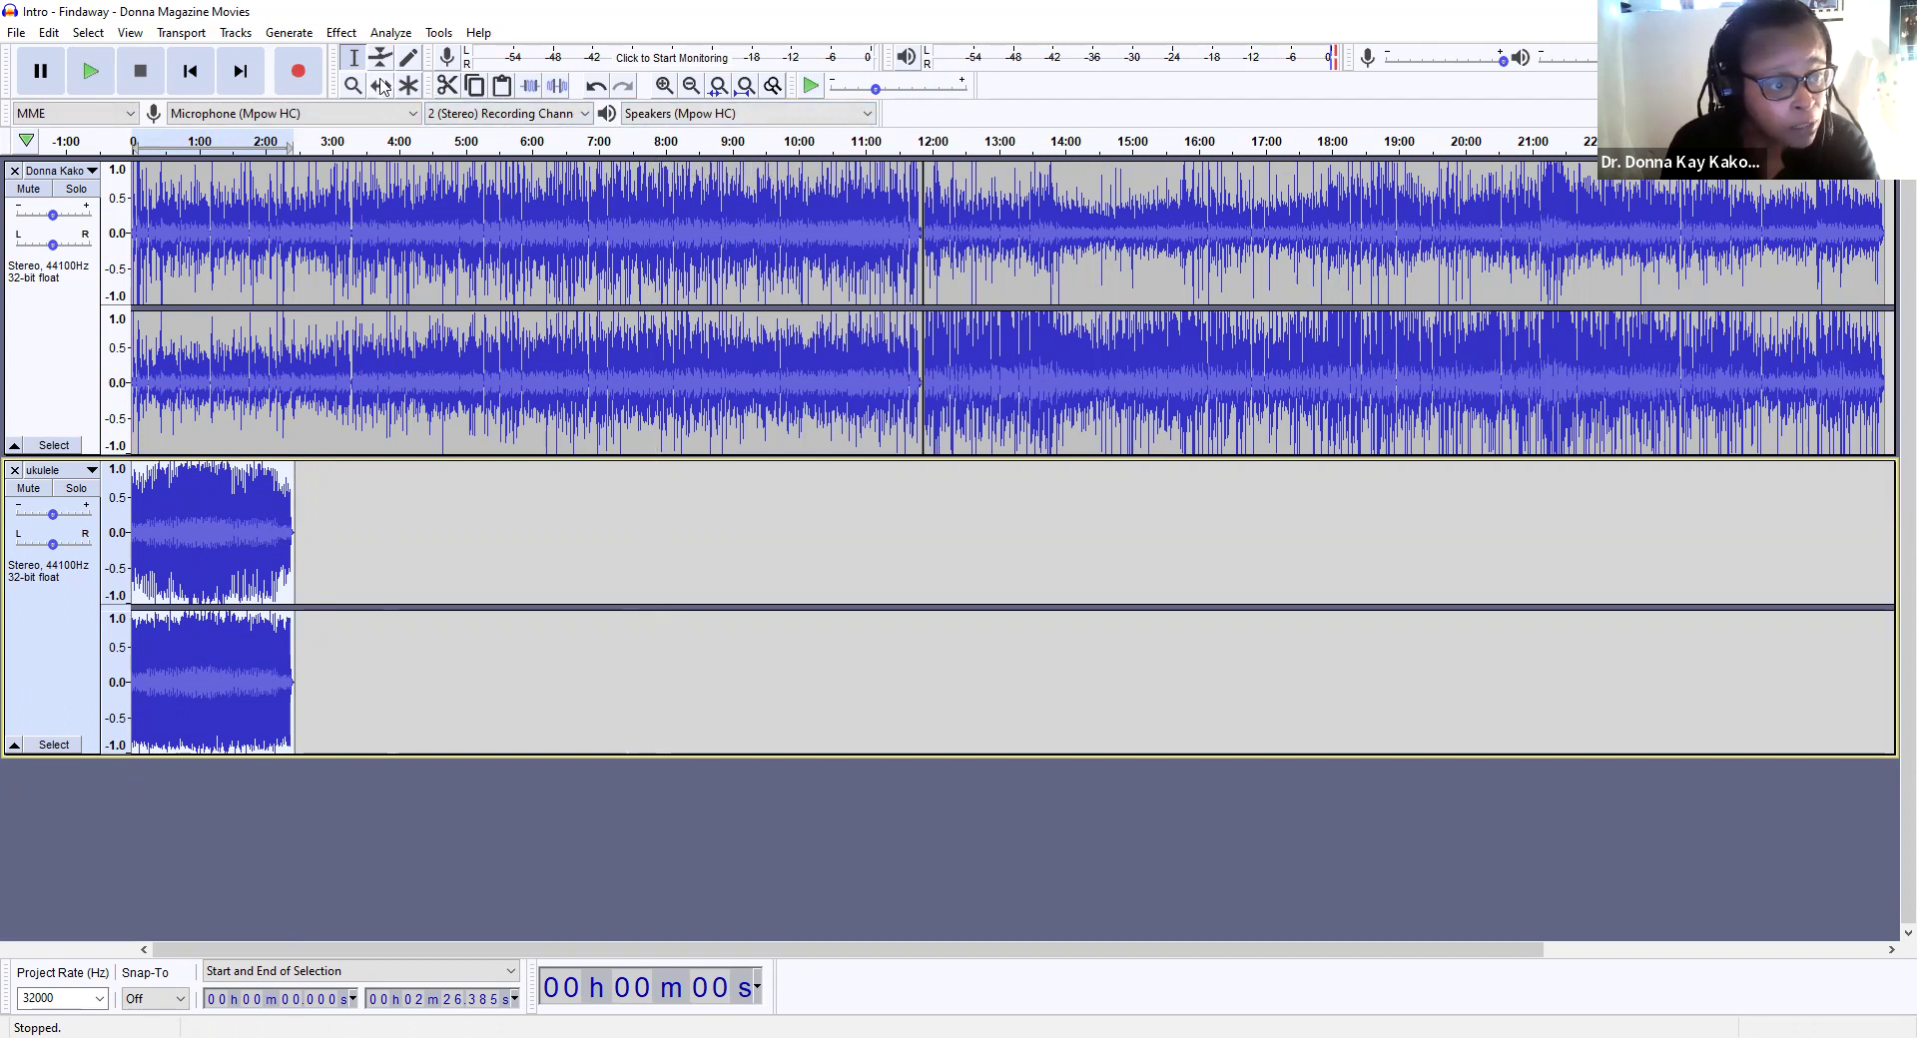
click(438, 33)
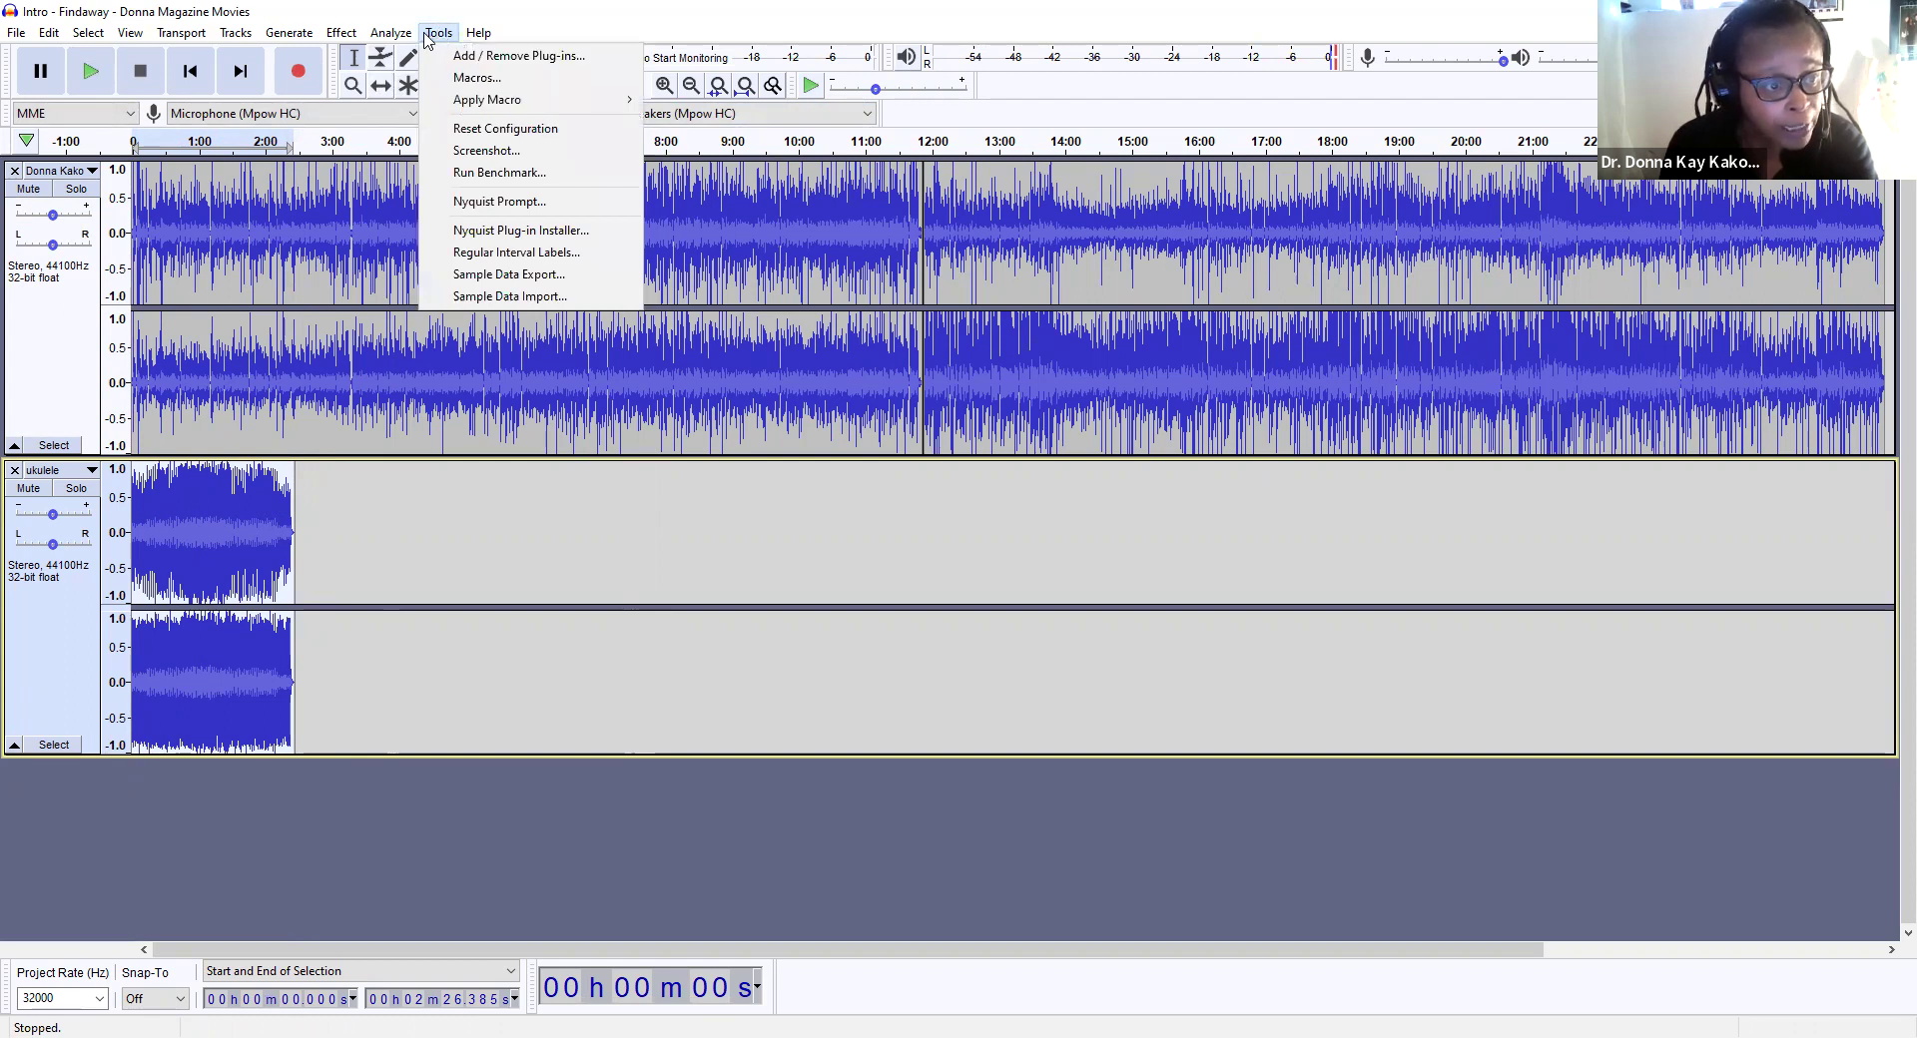
mouse_move(398, 37)
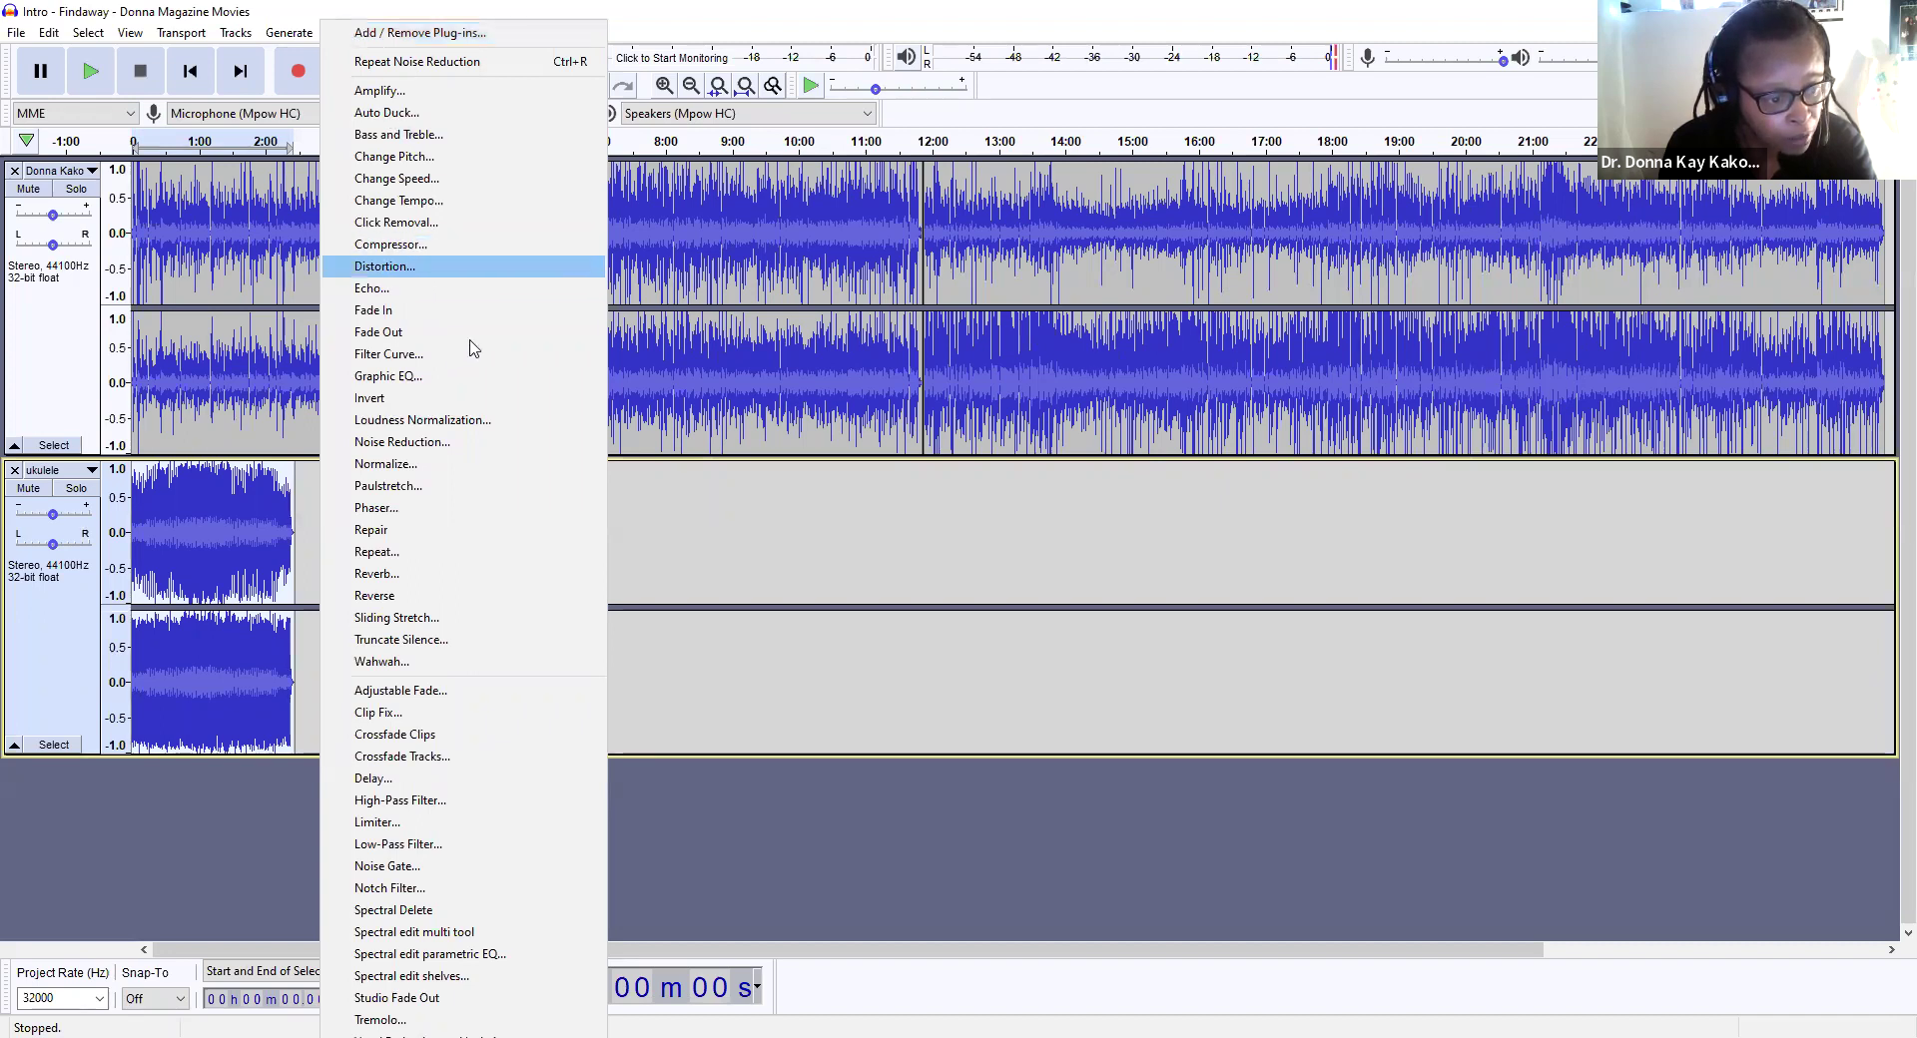
click(477, 430)
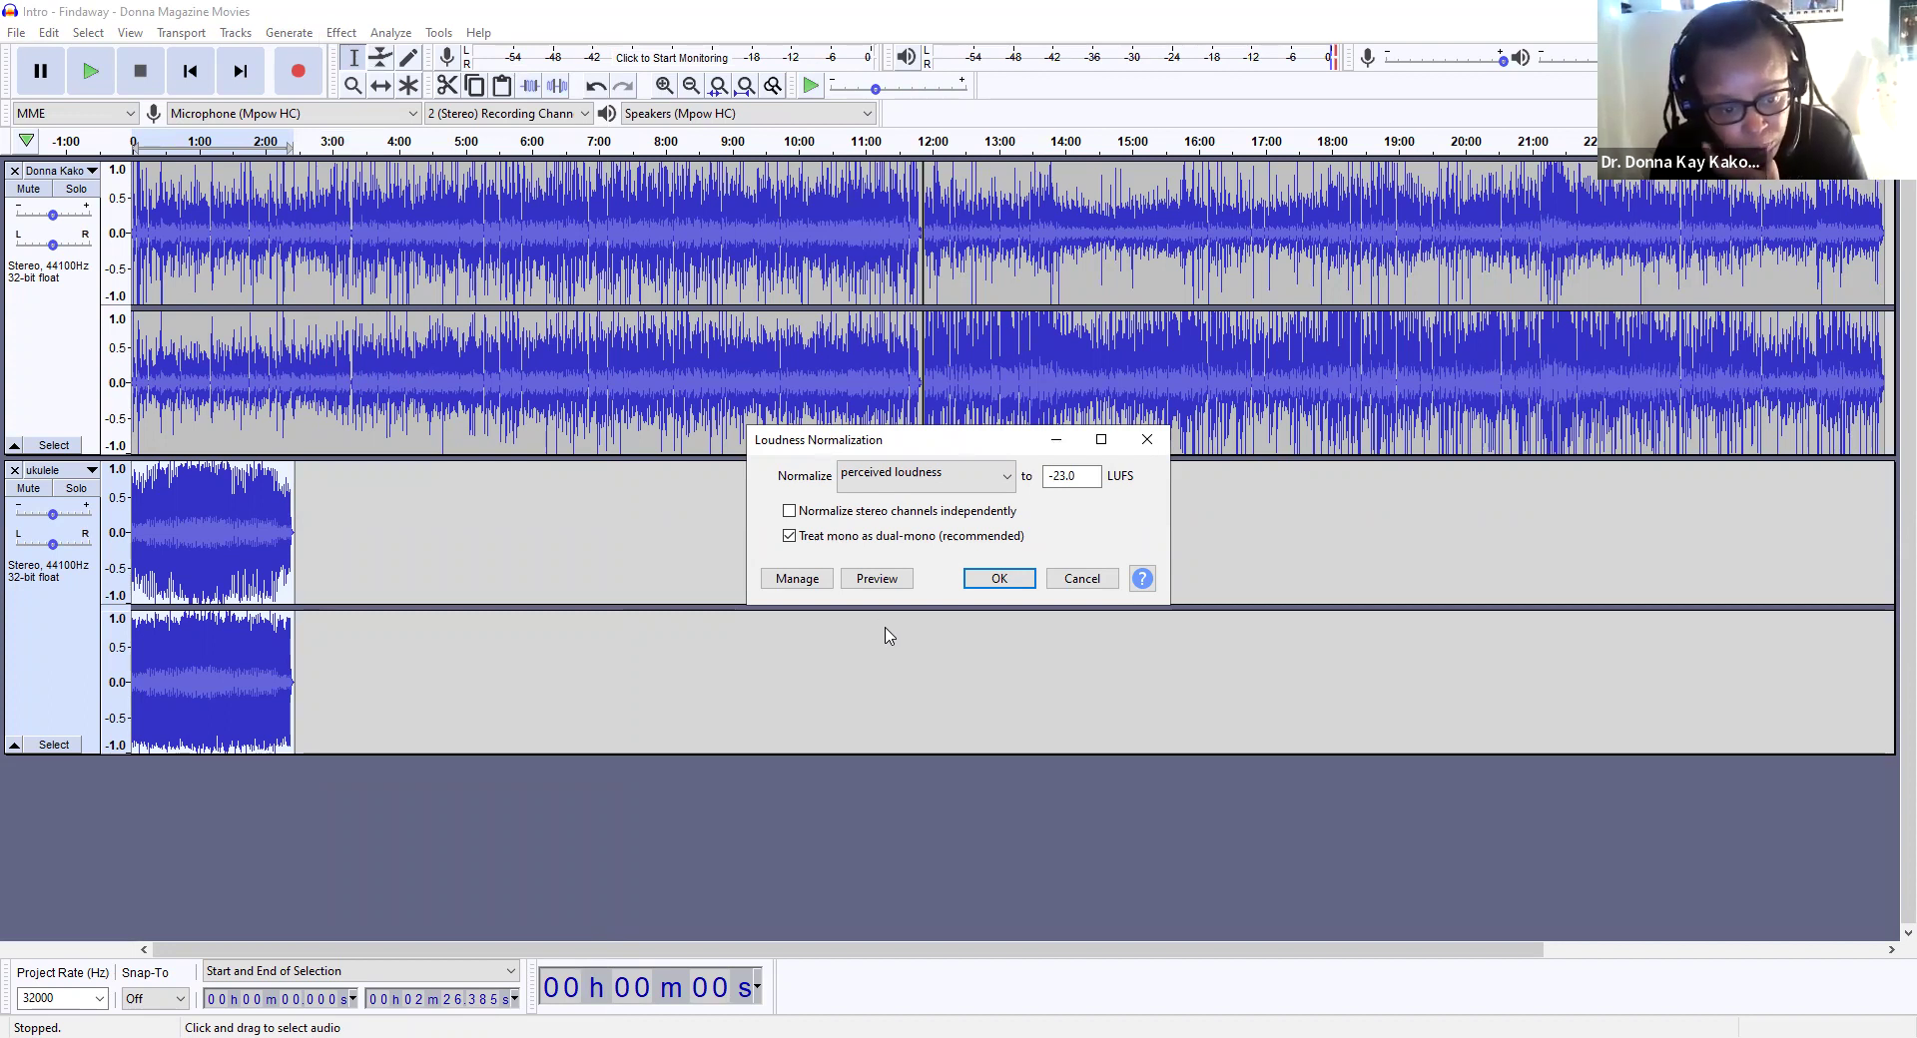
click(1005, 477)
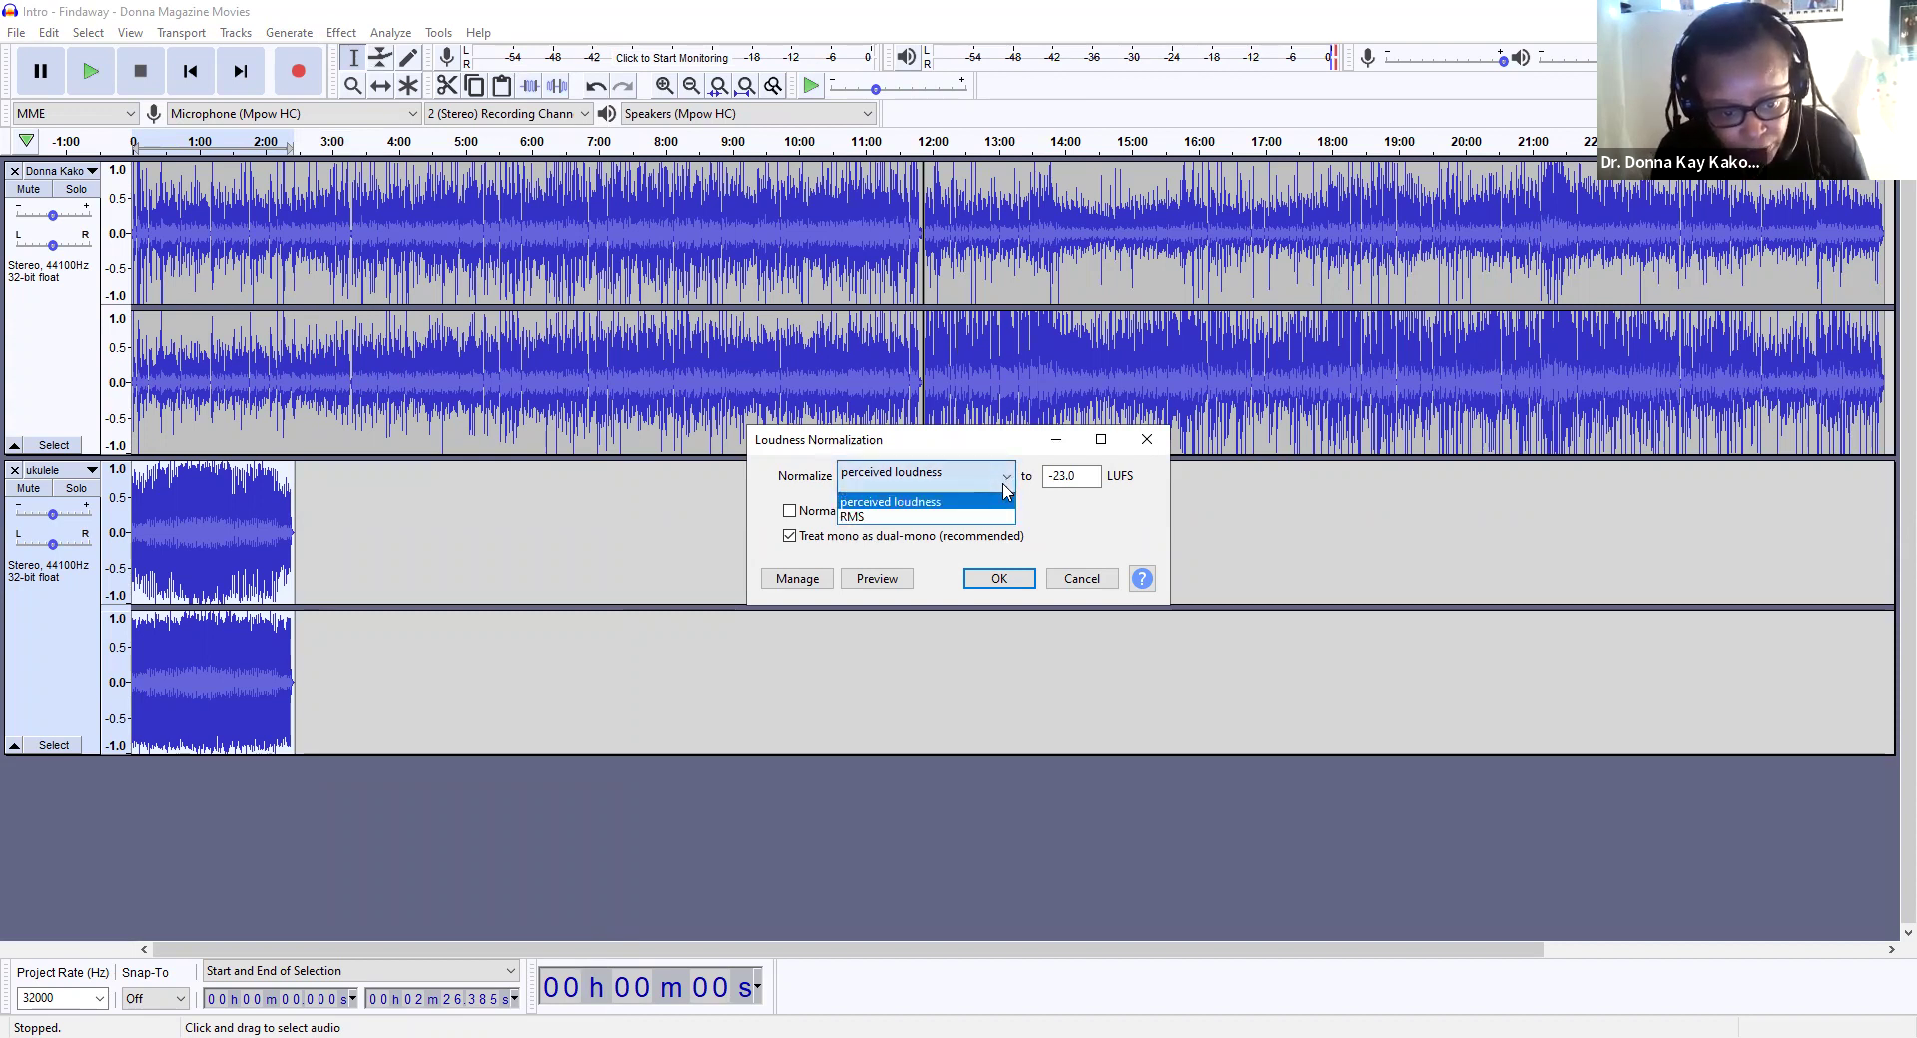
click(1002, 488)
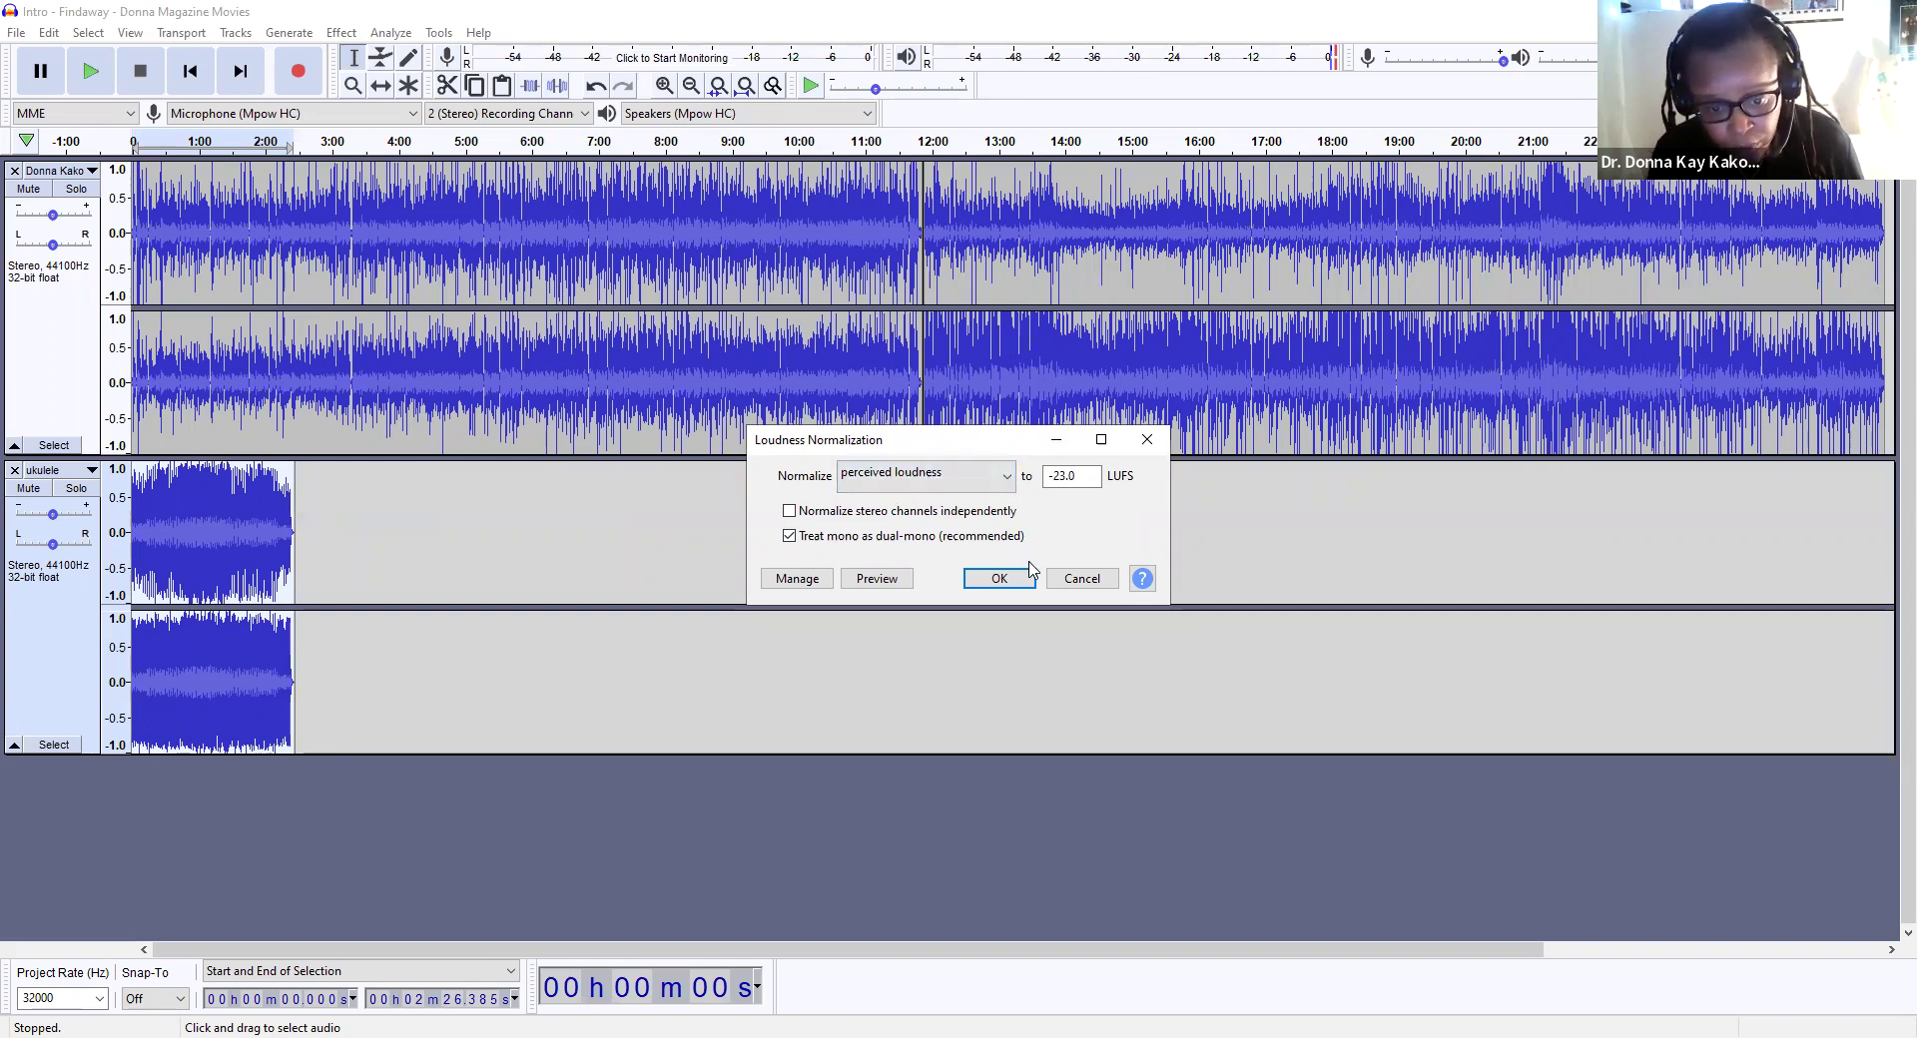
click(1064, 477)
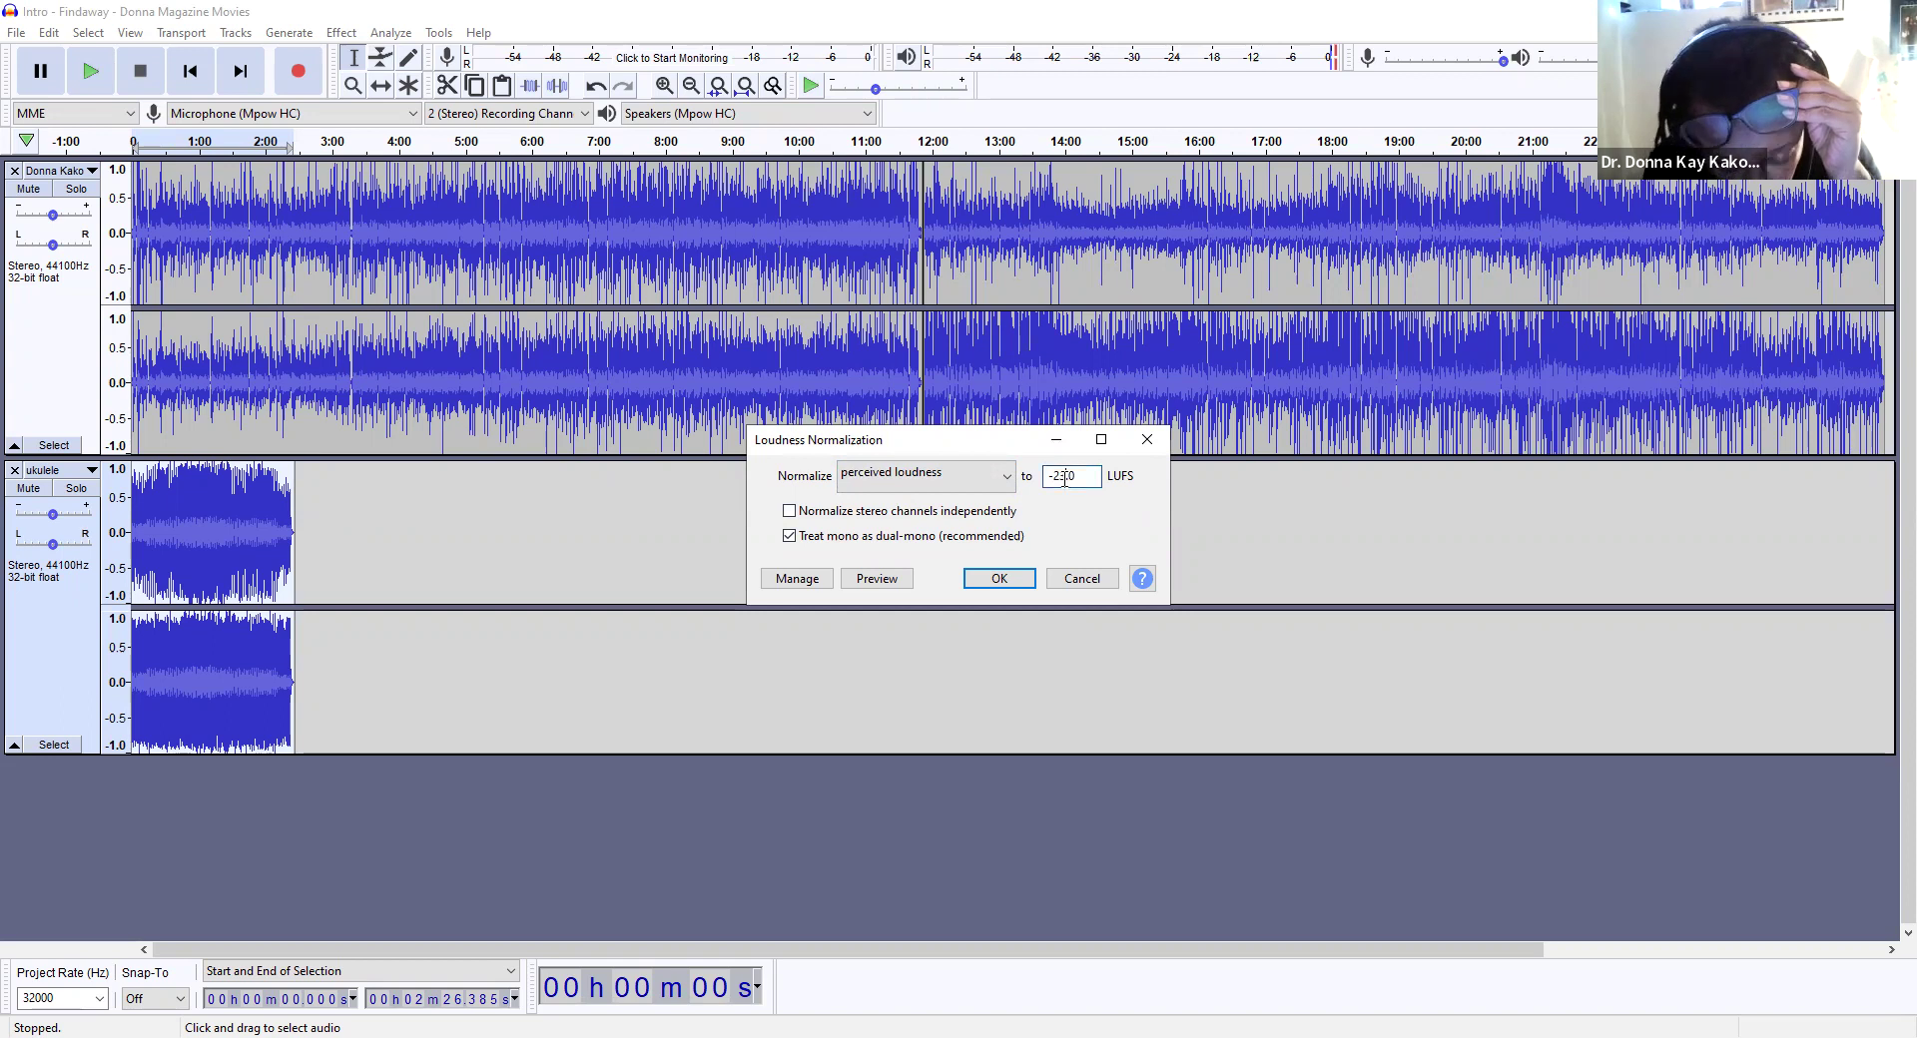
key(ctrl+a)
text(-10)
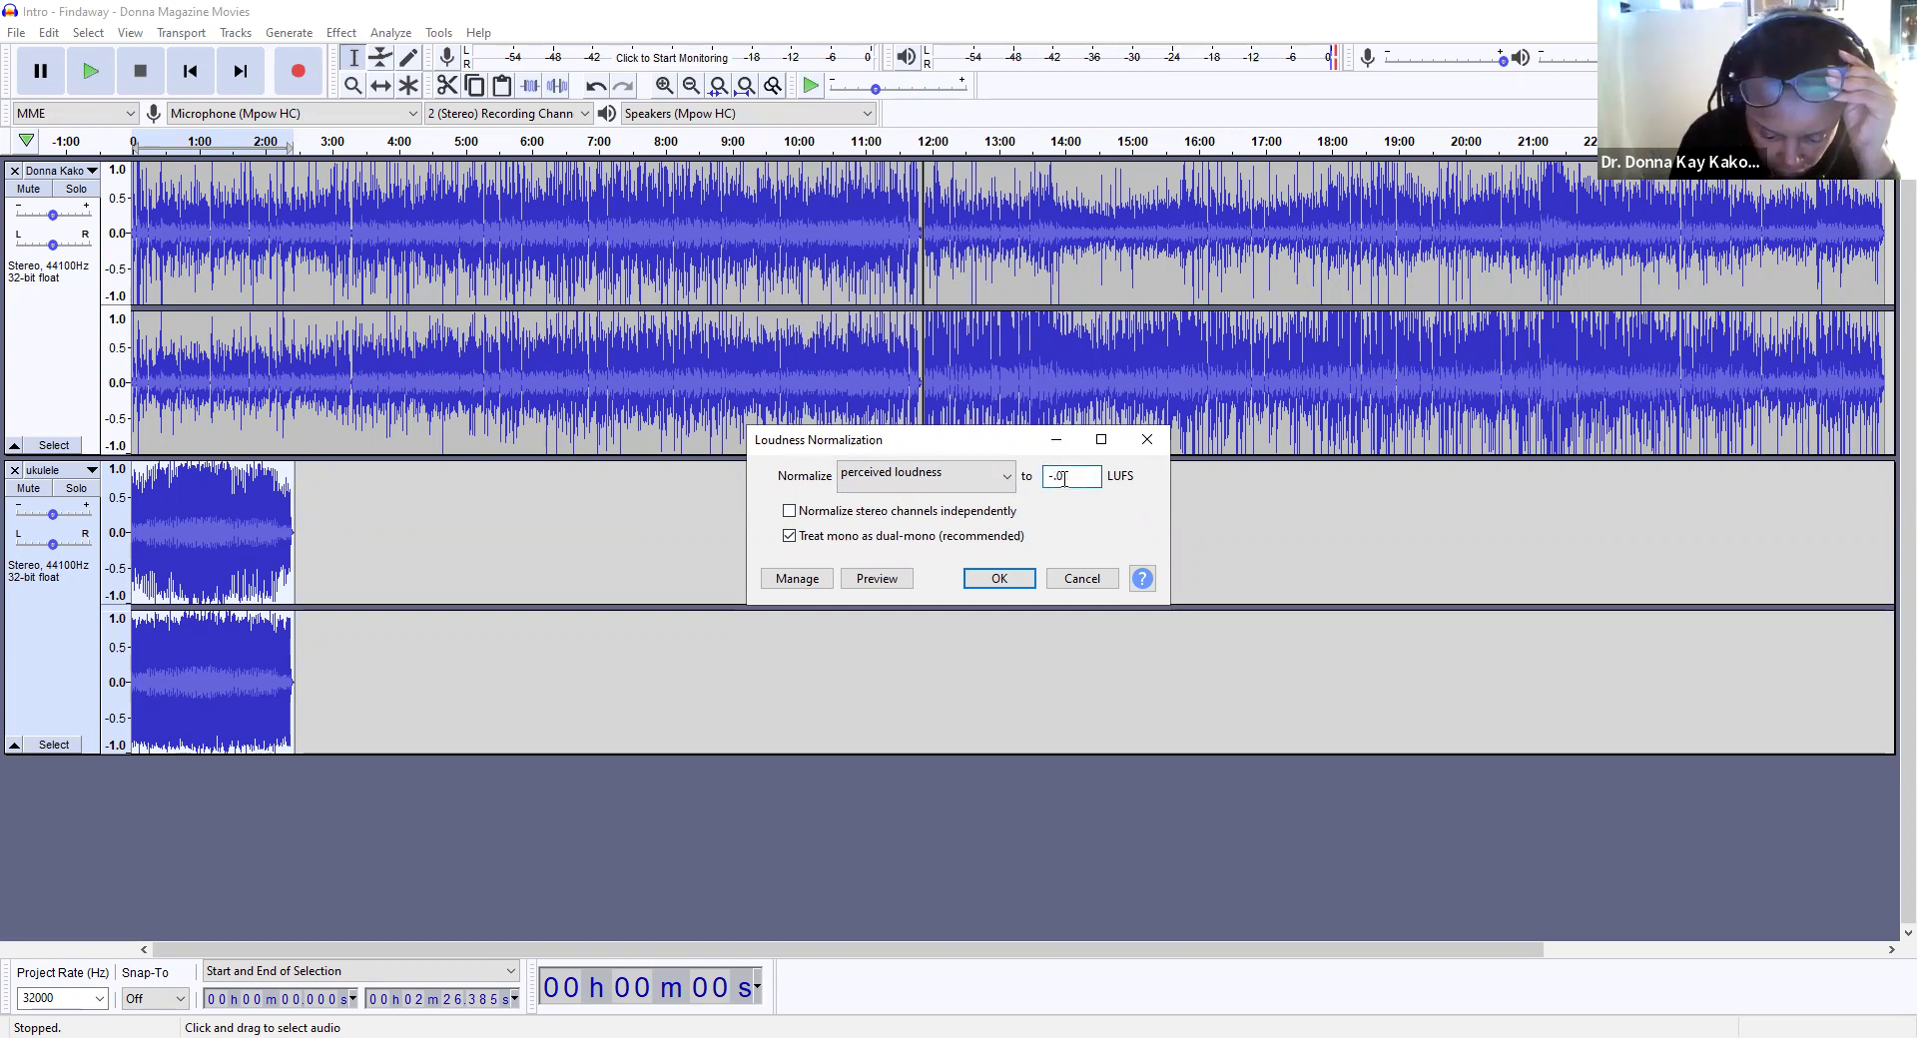
text(.0)
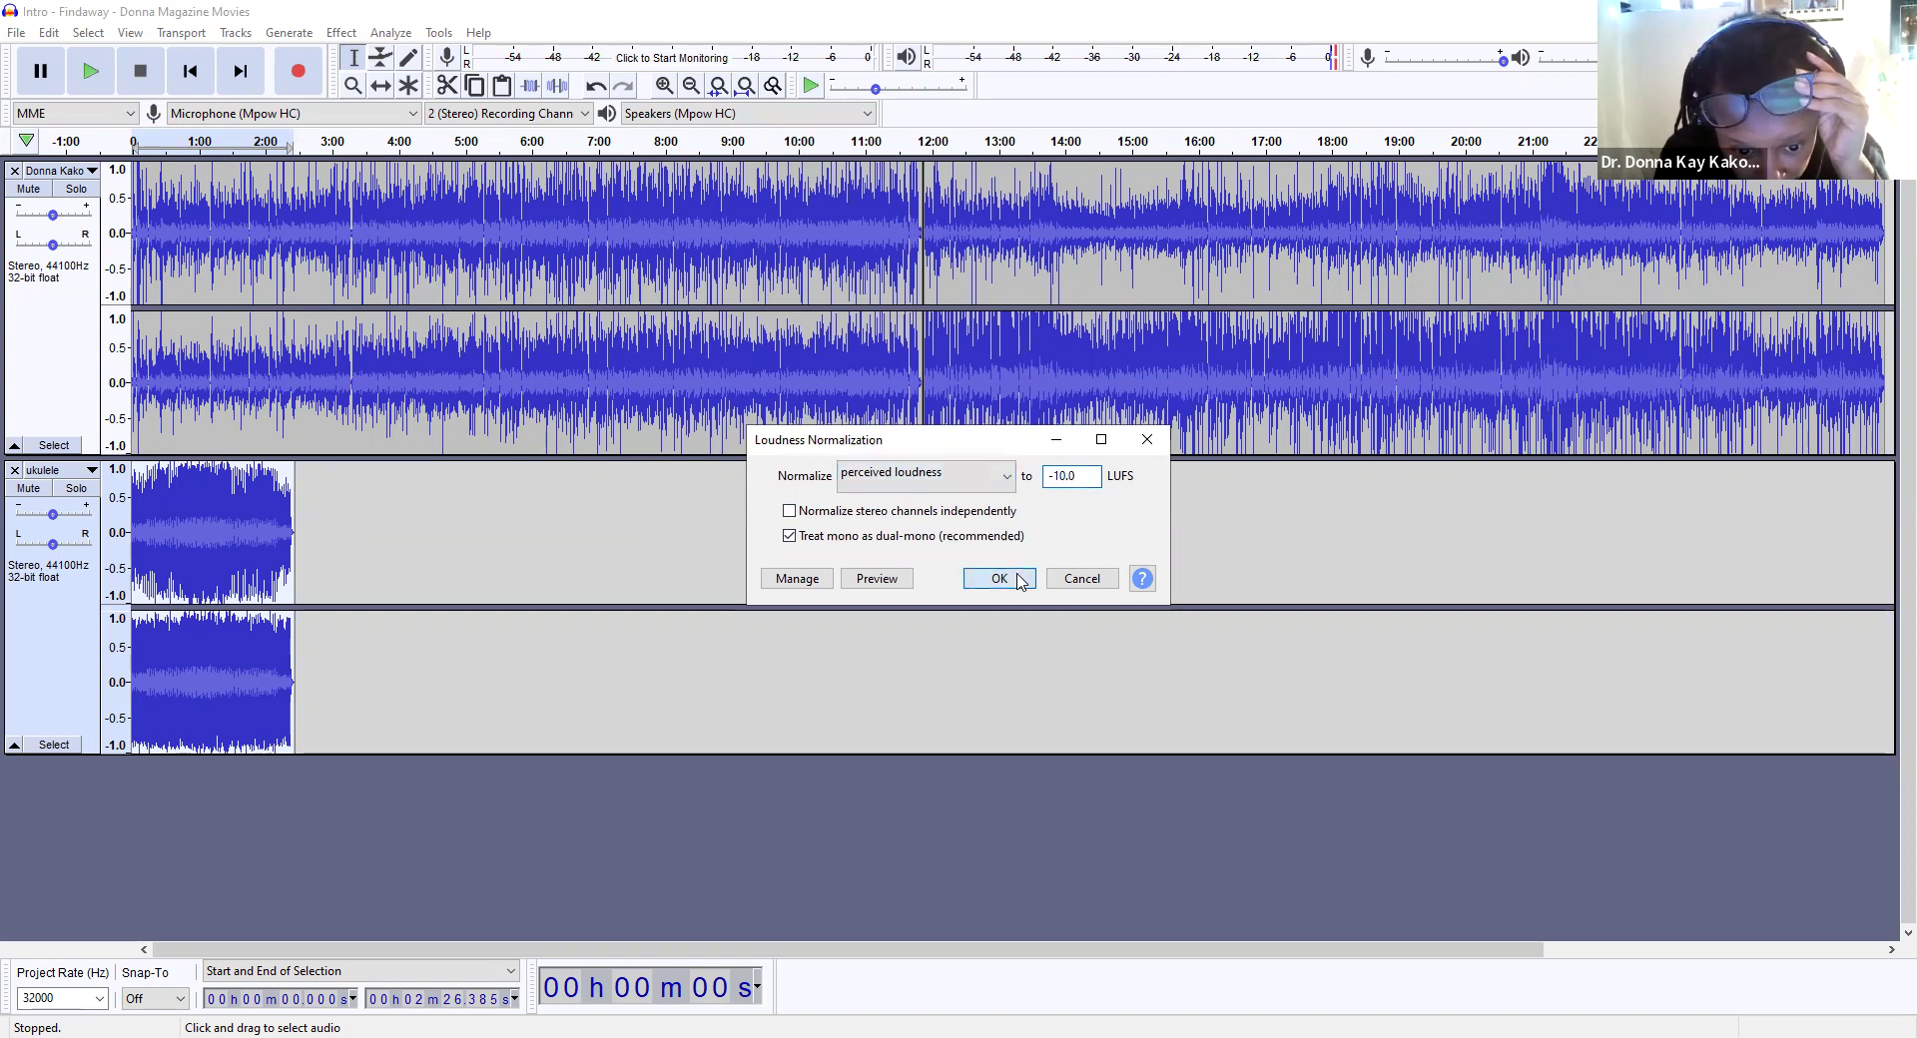
key(Return)
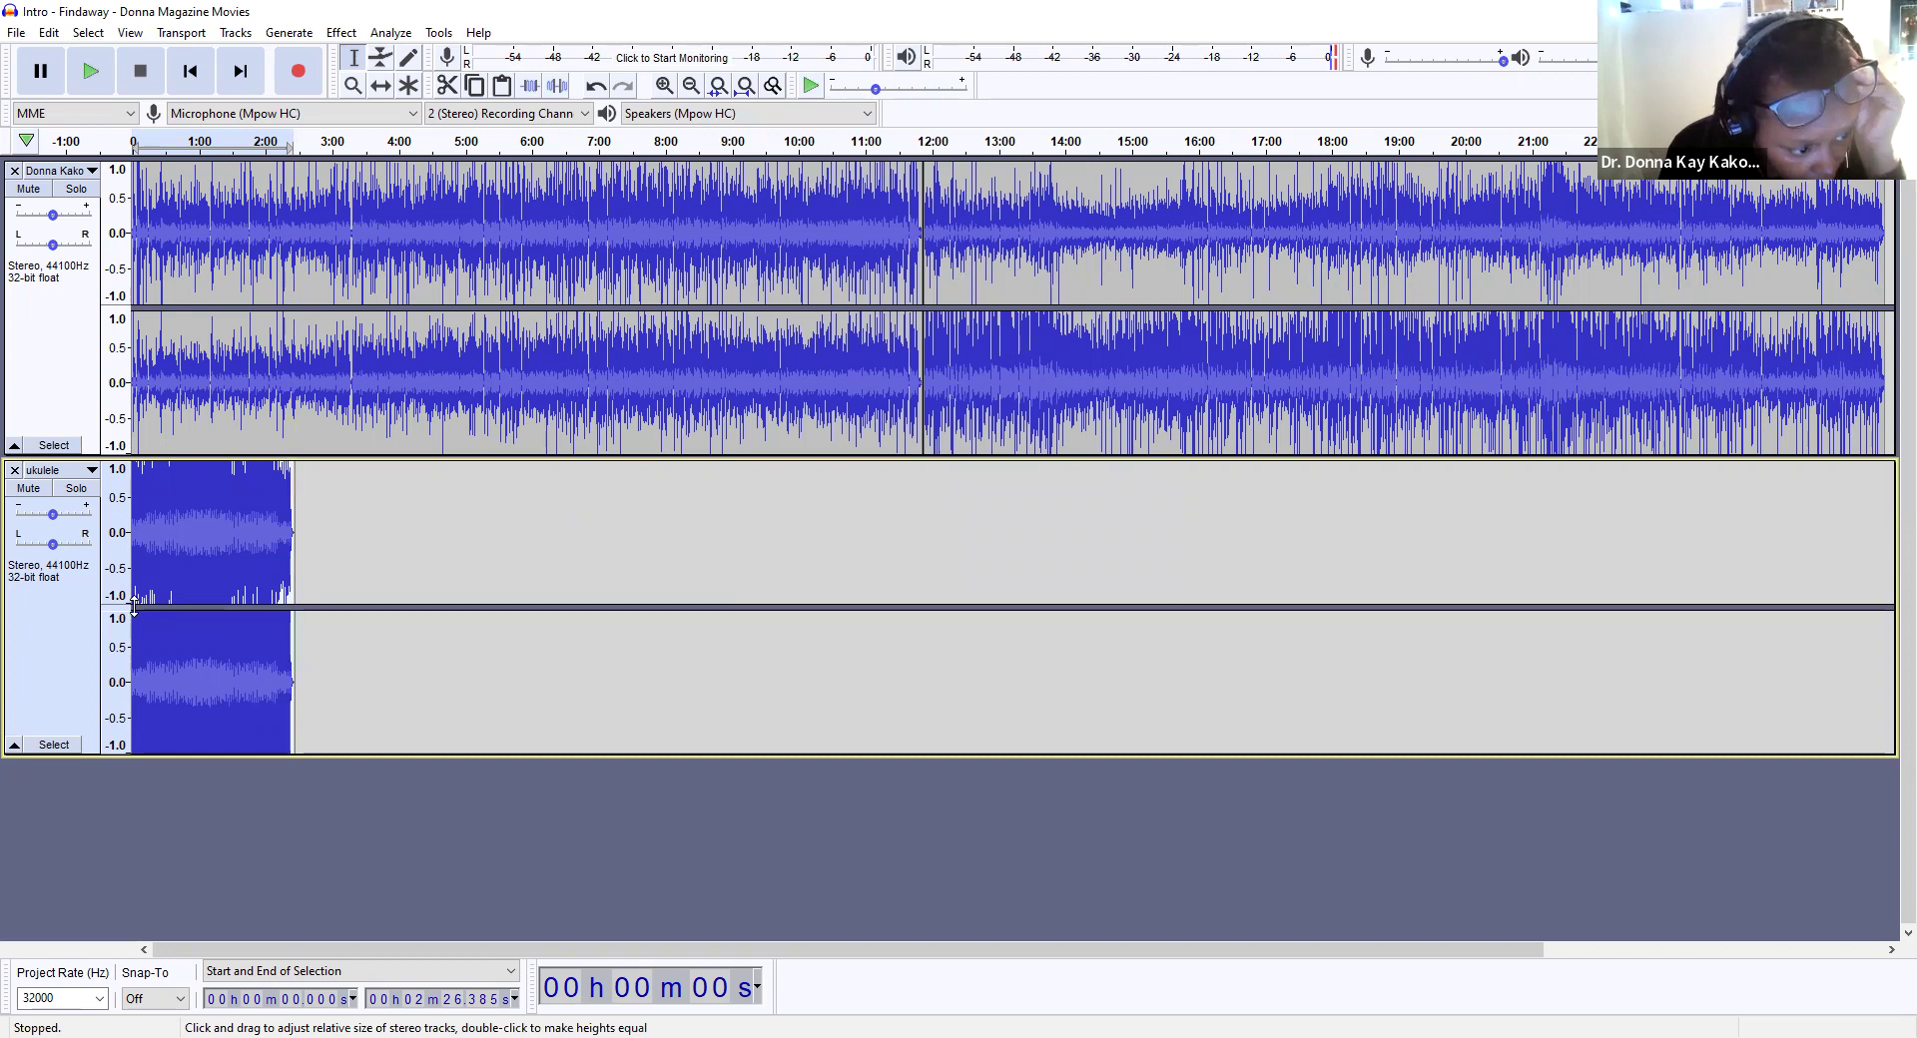
Step: Select the ukulele track from its start to about 2 m 31 s and apply Loudness Normalization again
double_click(227, 606)
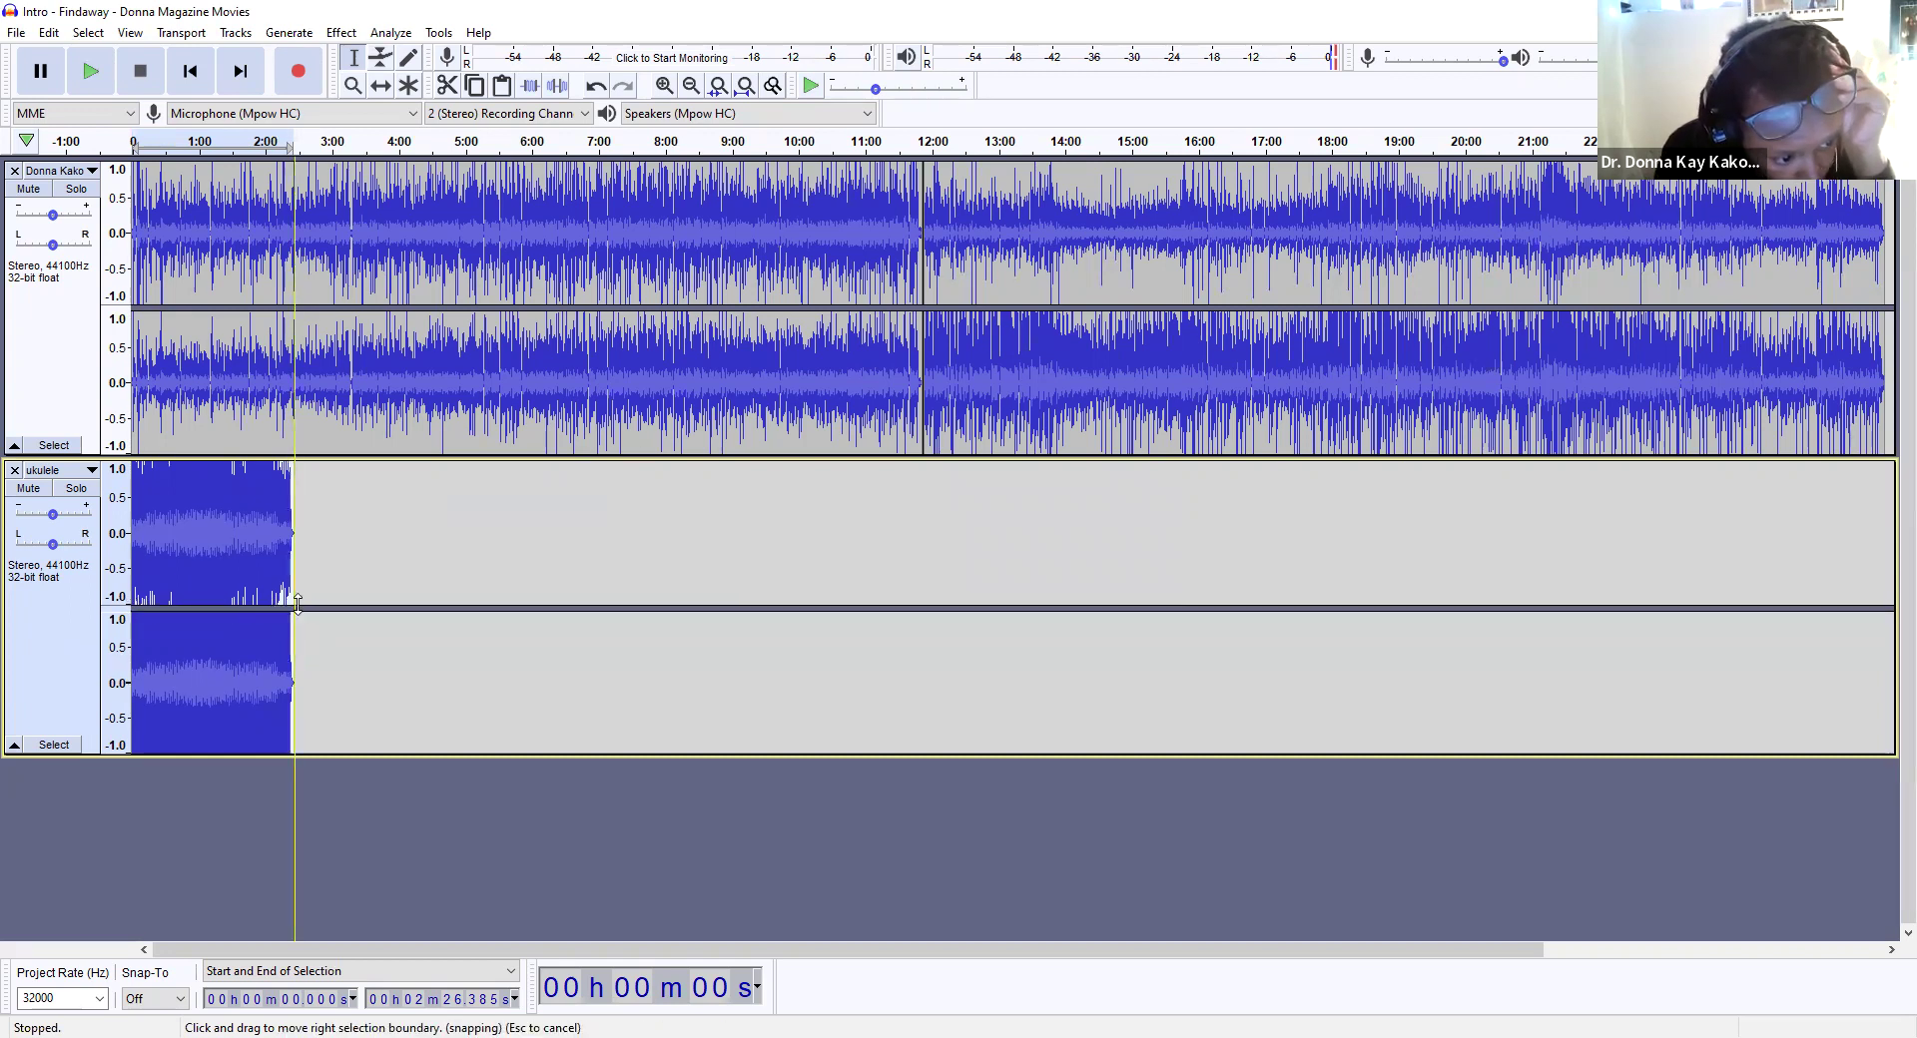
drag(298, 599, 133, 596)
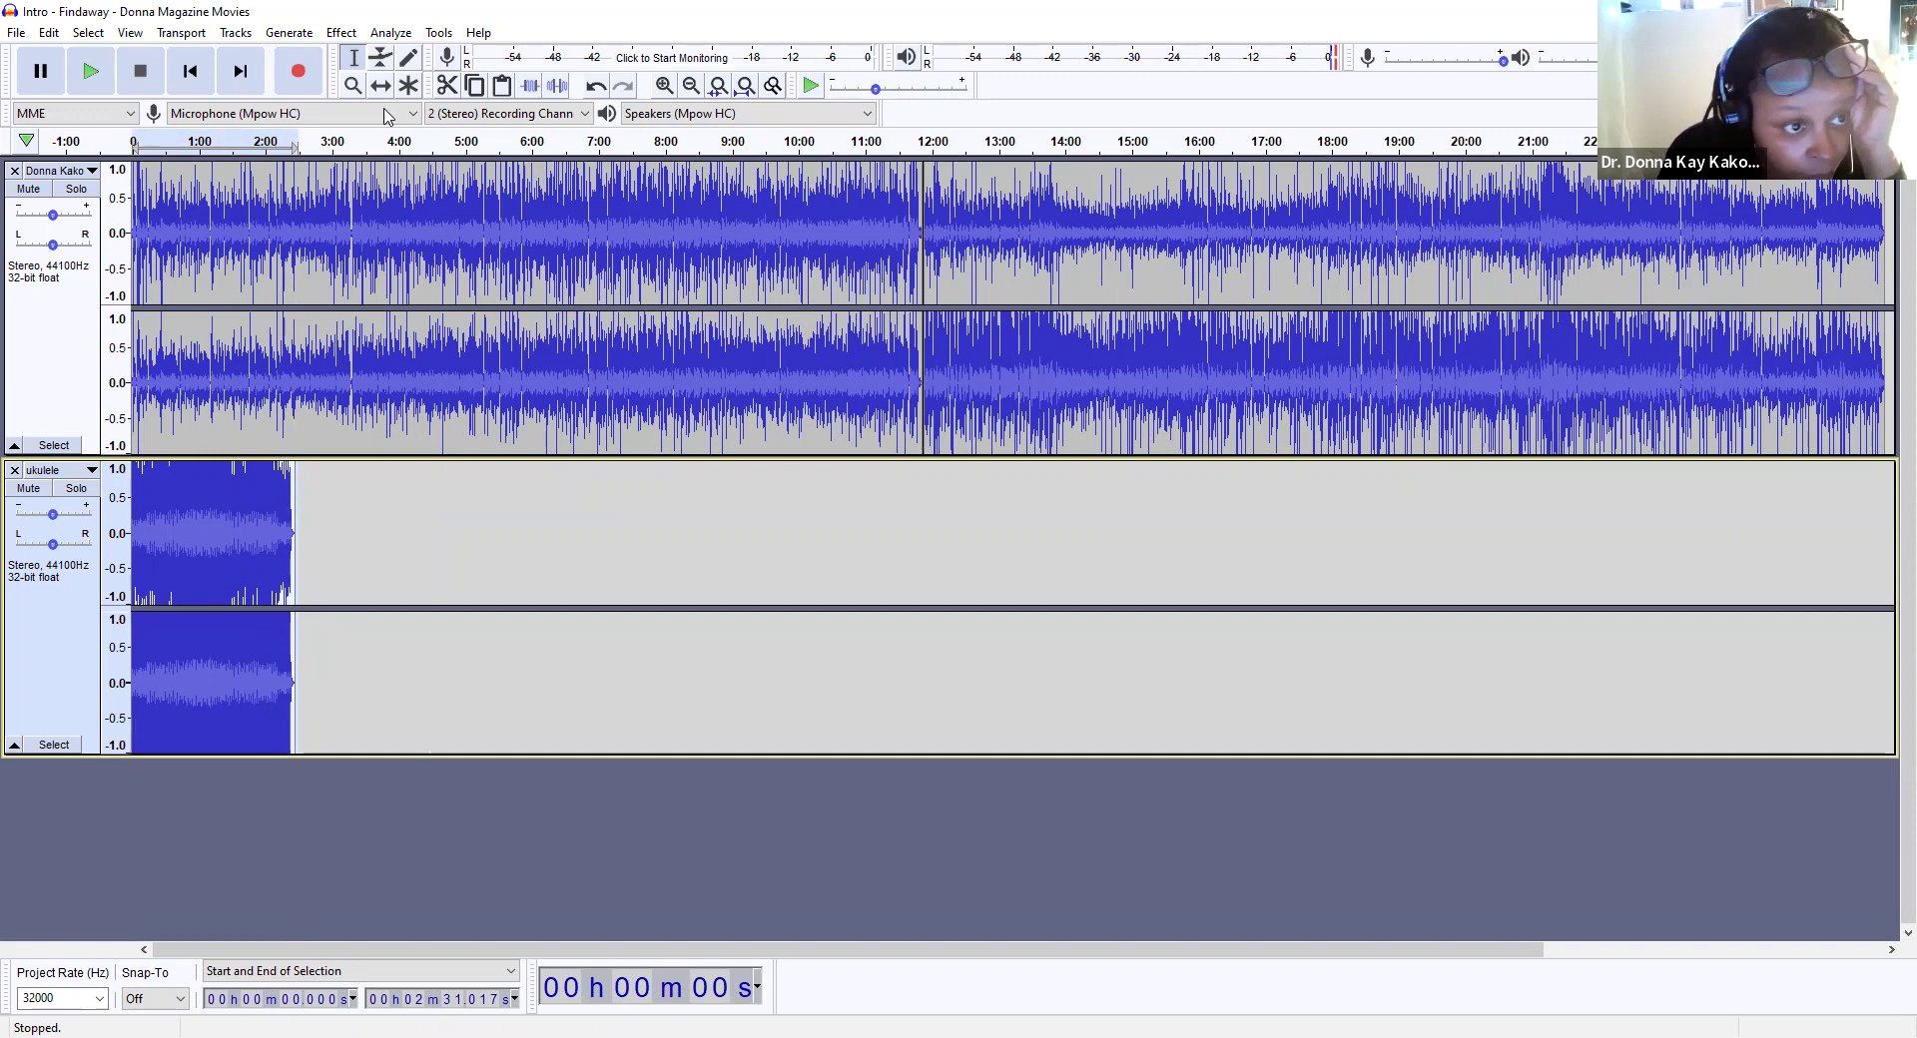
click(342, 33)
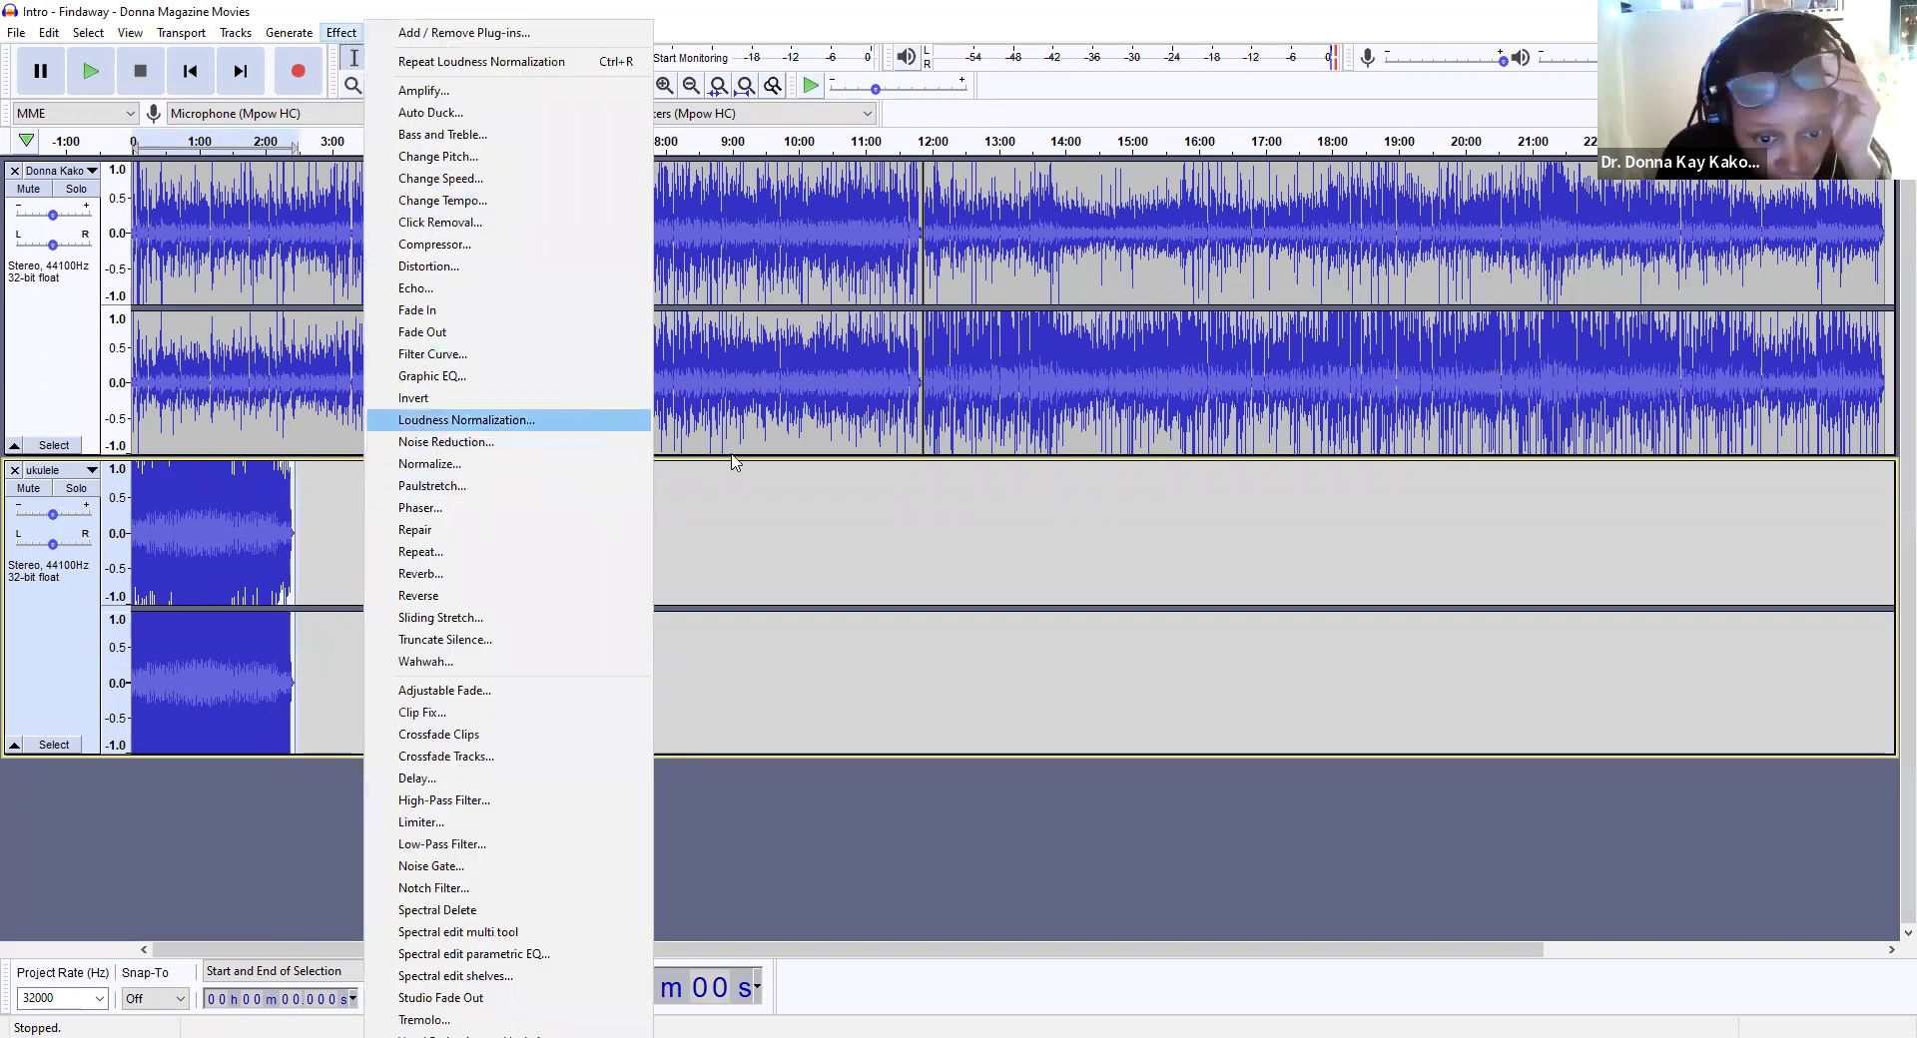
key(Return)
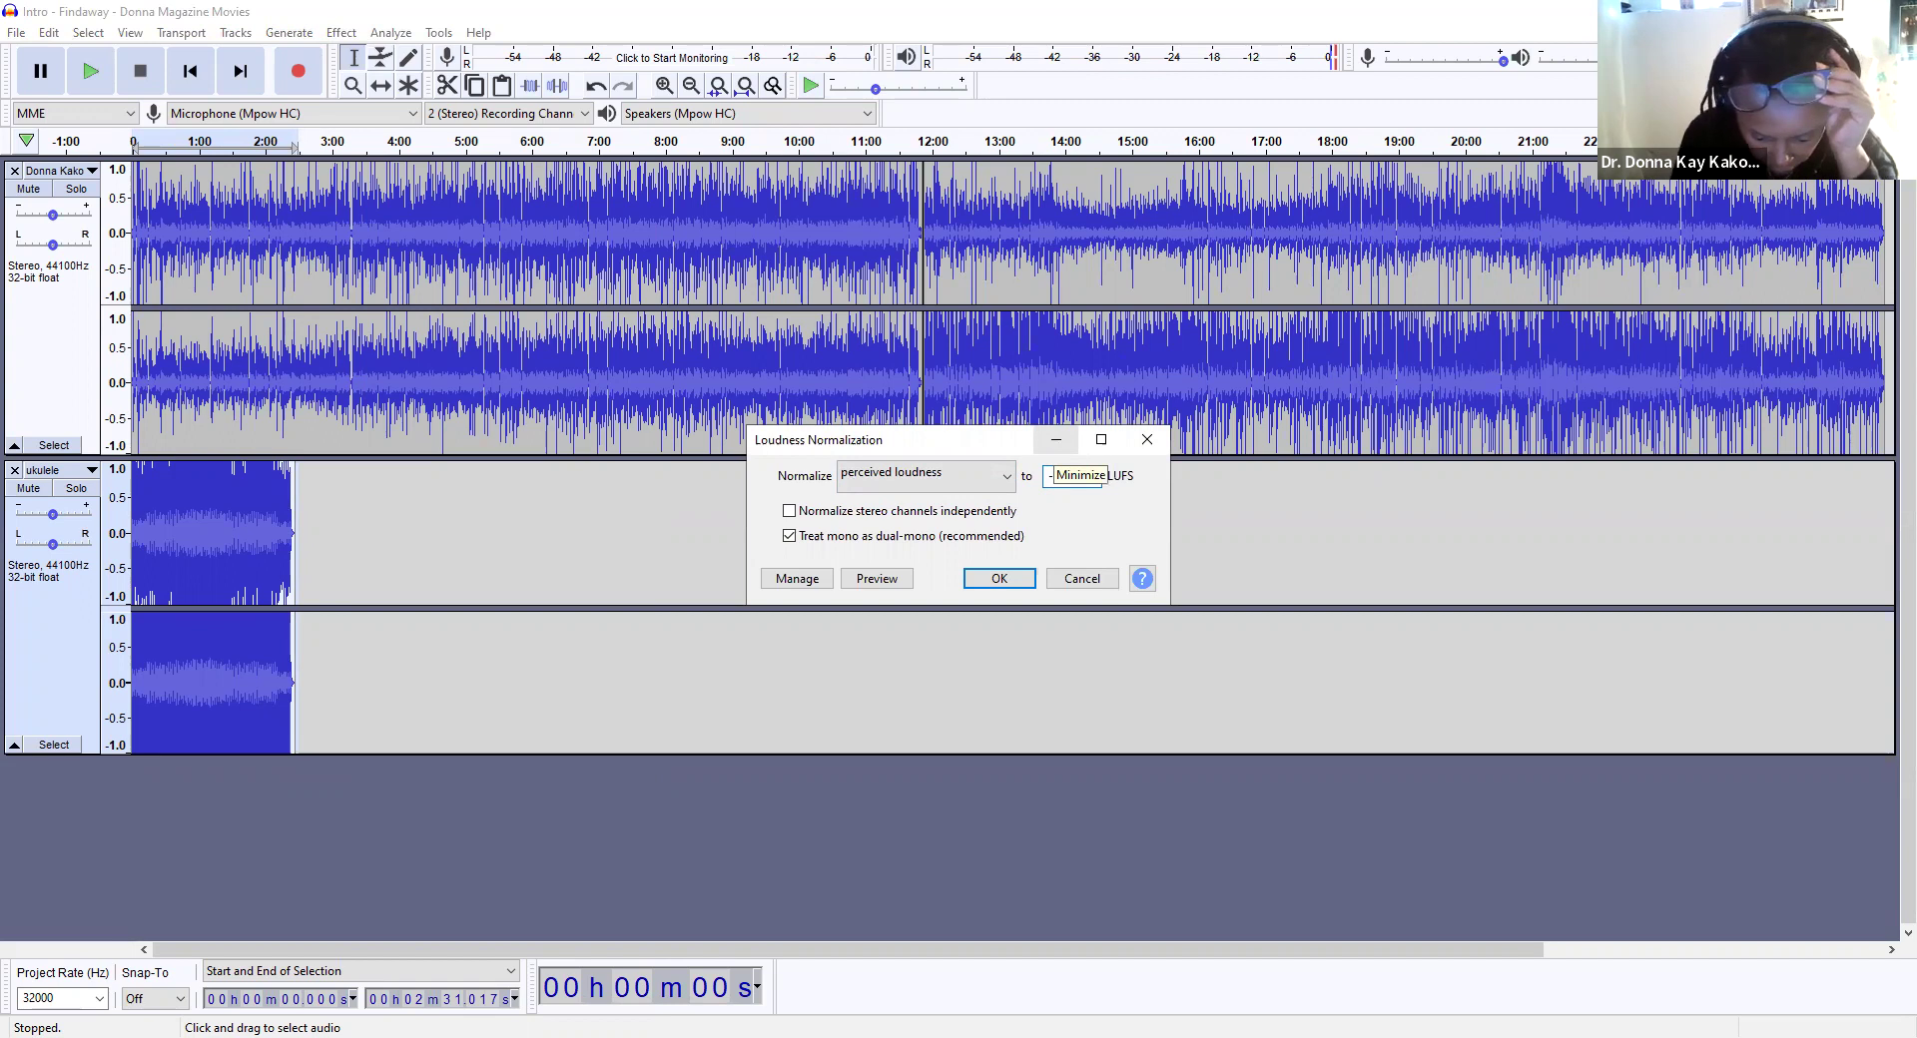
click(997, 579)
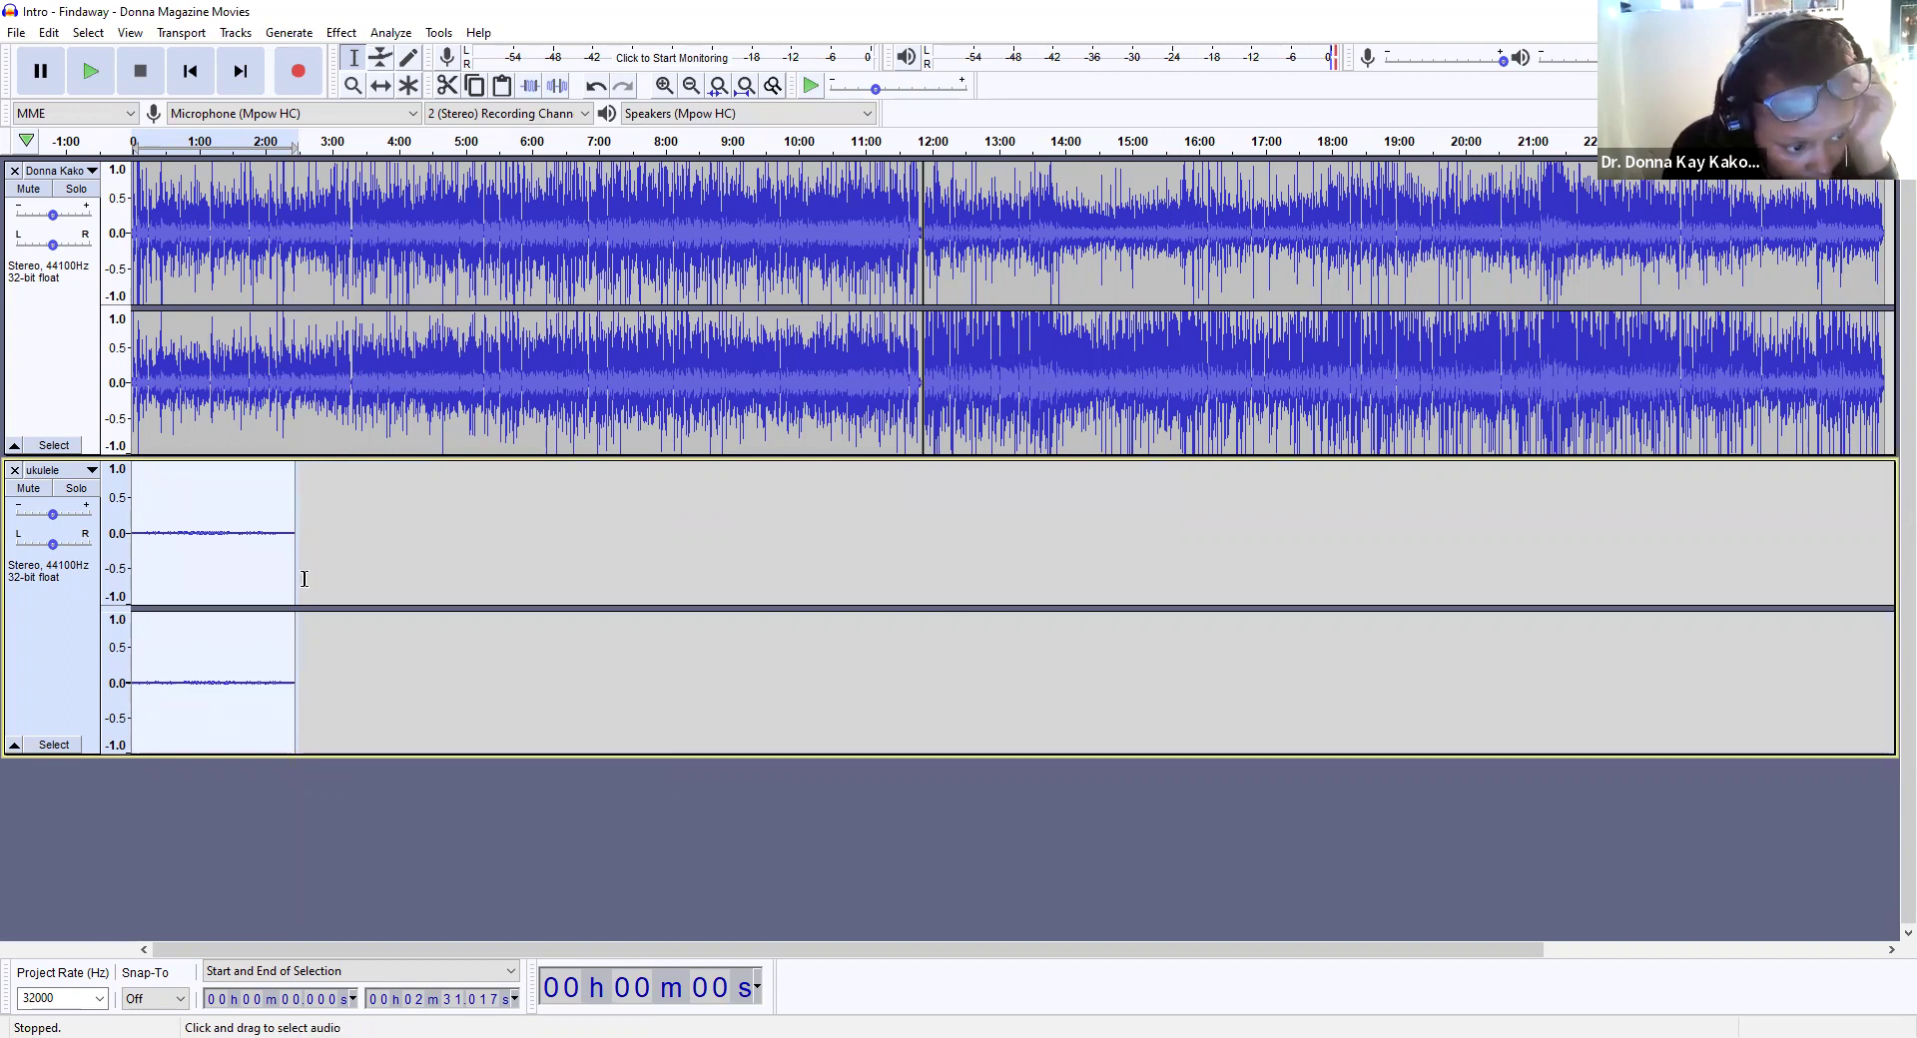
Step: Select the ukulele track from 0 to about 2 m 34 s, normalize its perceived loudness to -40.0 LUFS and play it briefly
drag(303, 572, 131, 574)
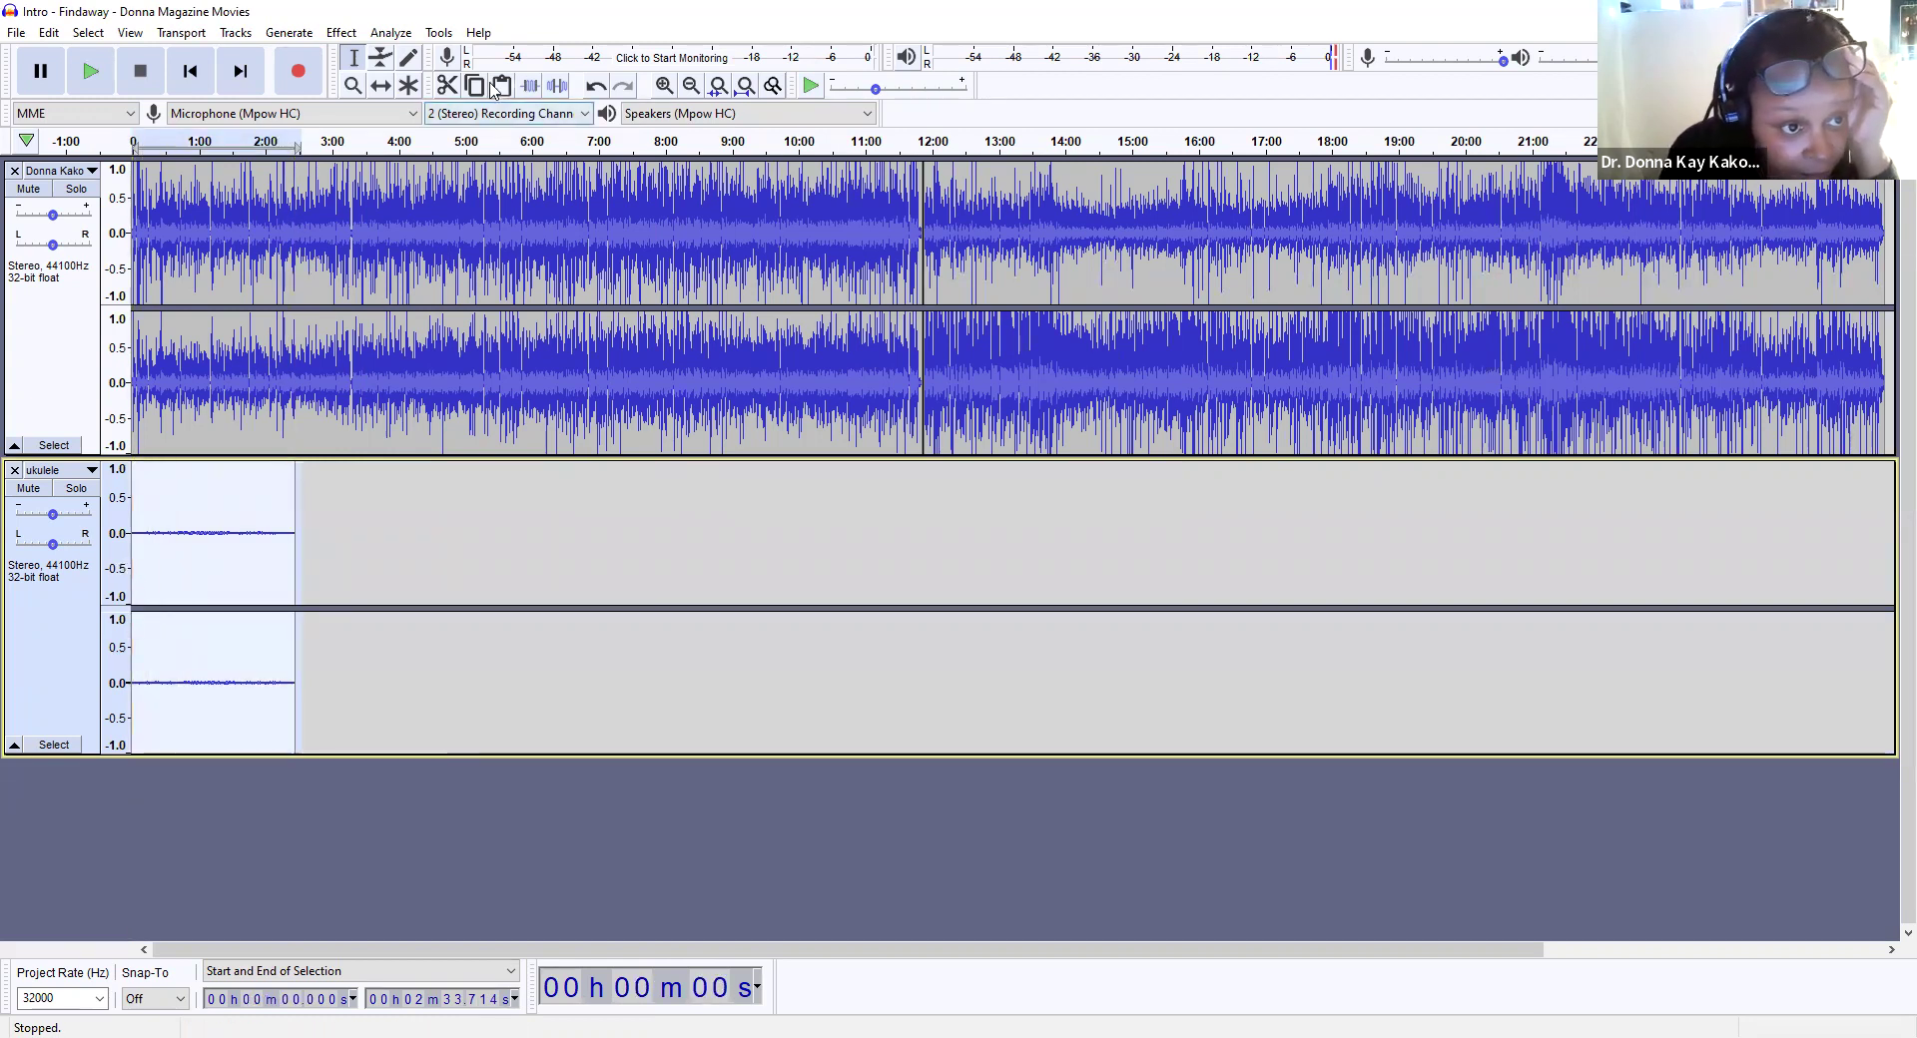
click(344, 33)
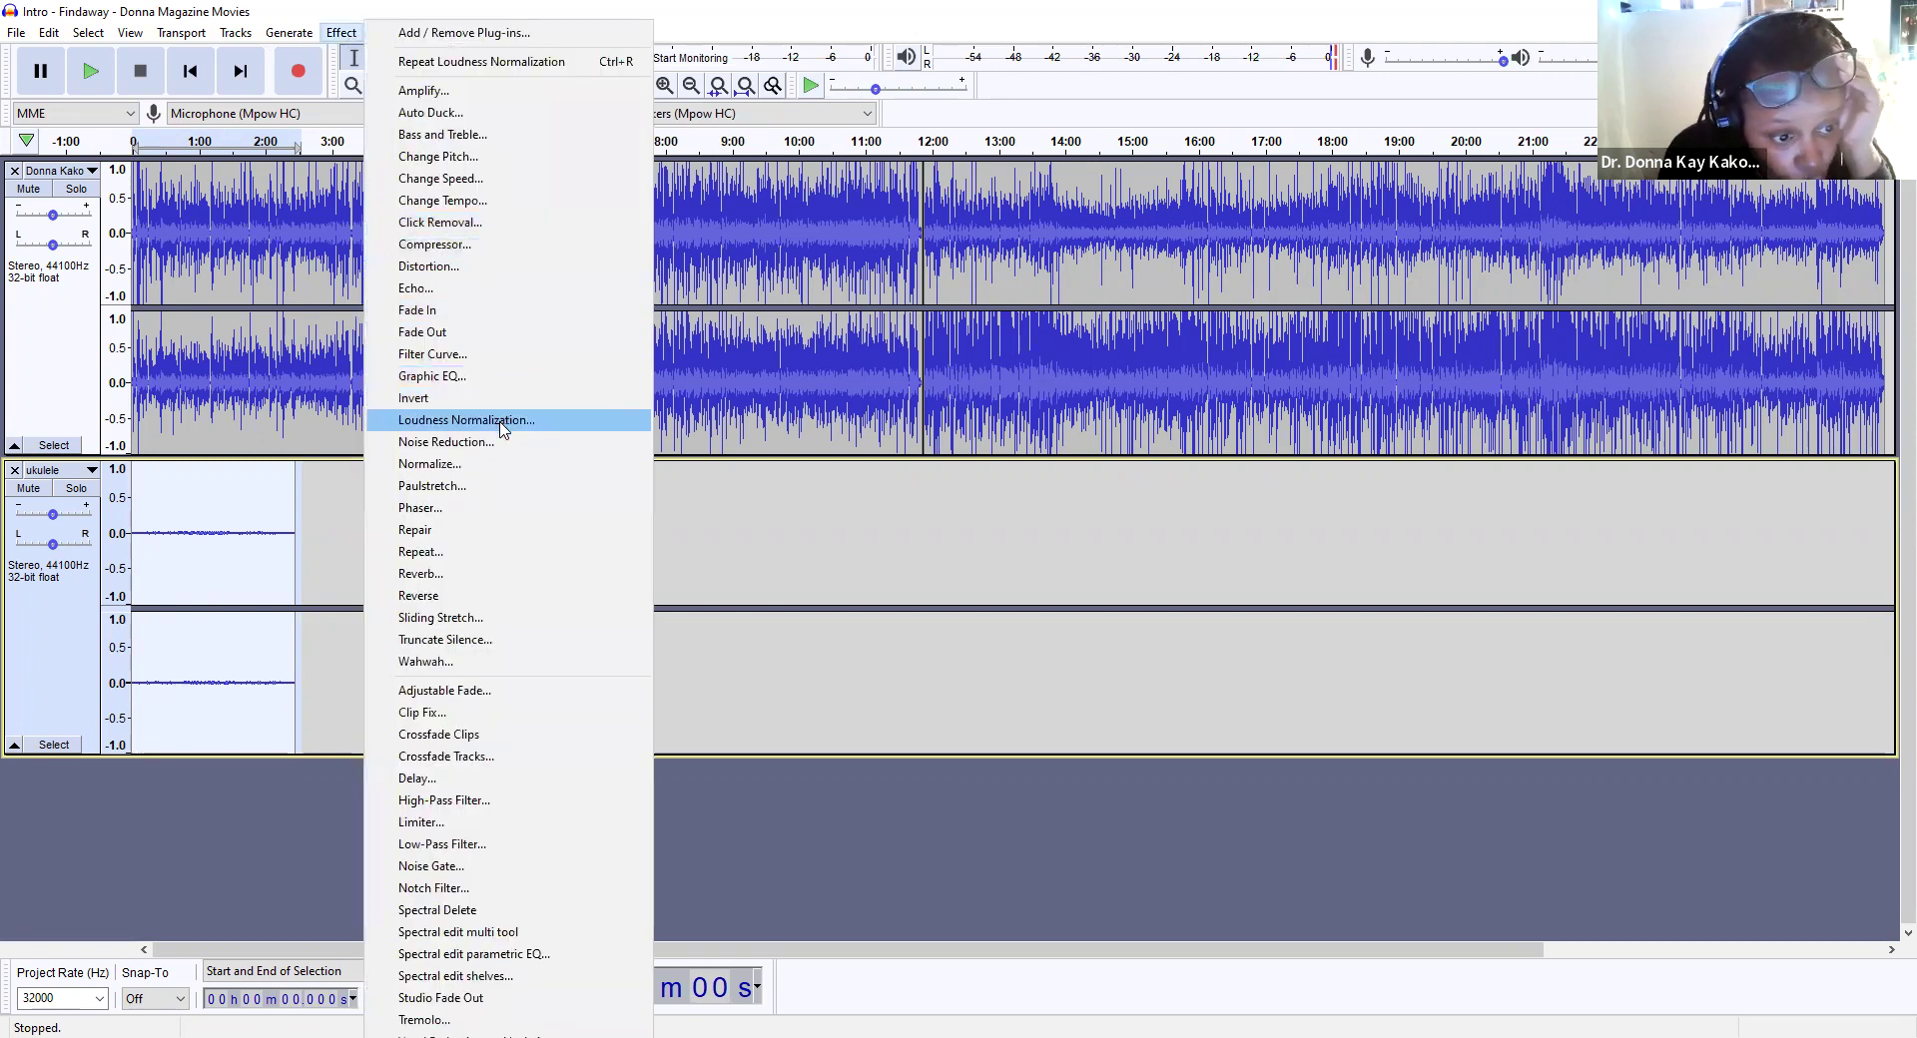
key(Return)
click(1060, 475)
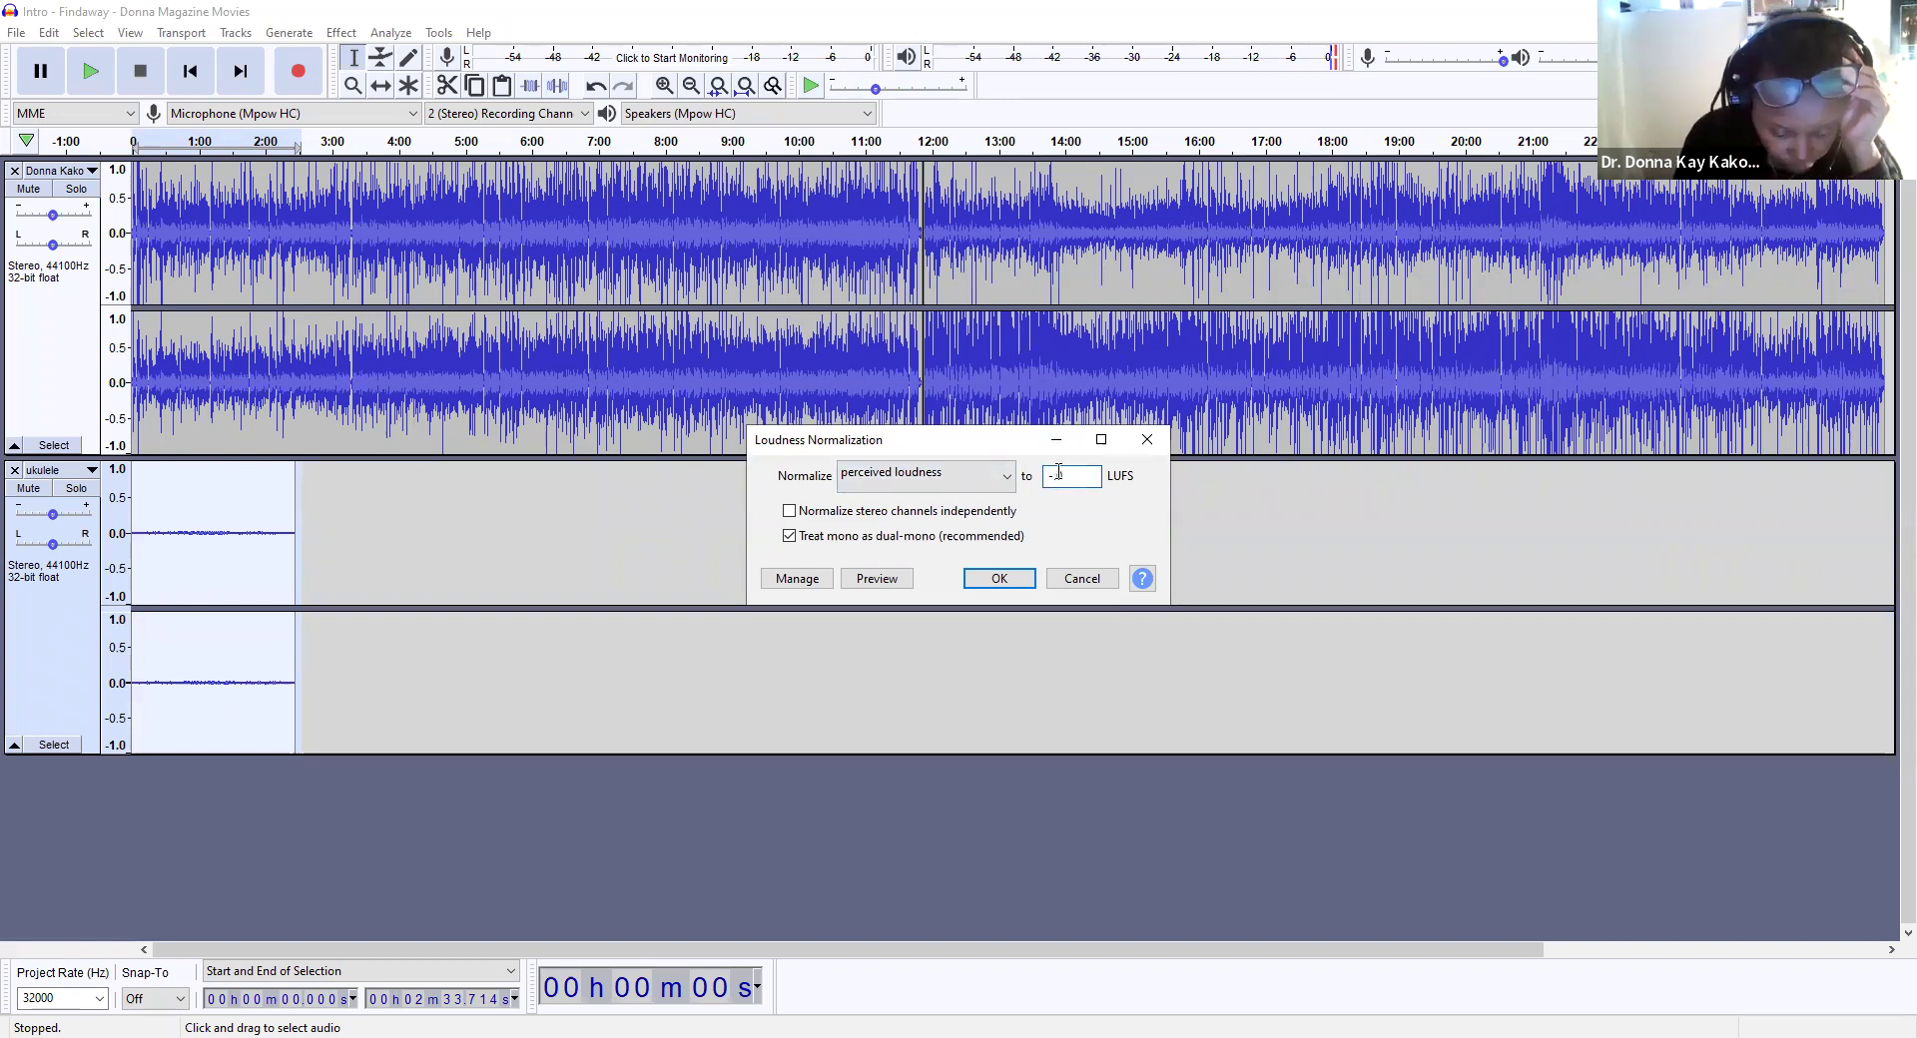
text(40)
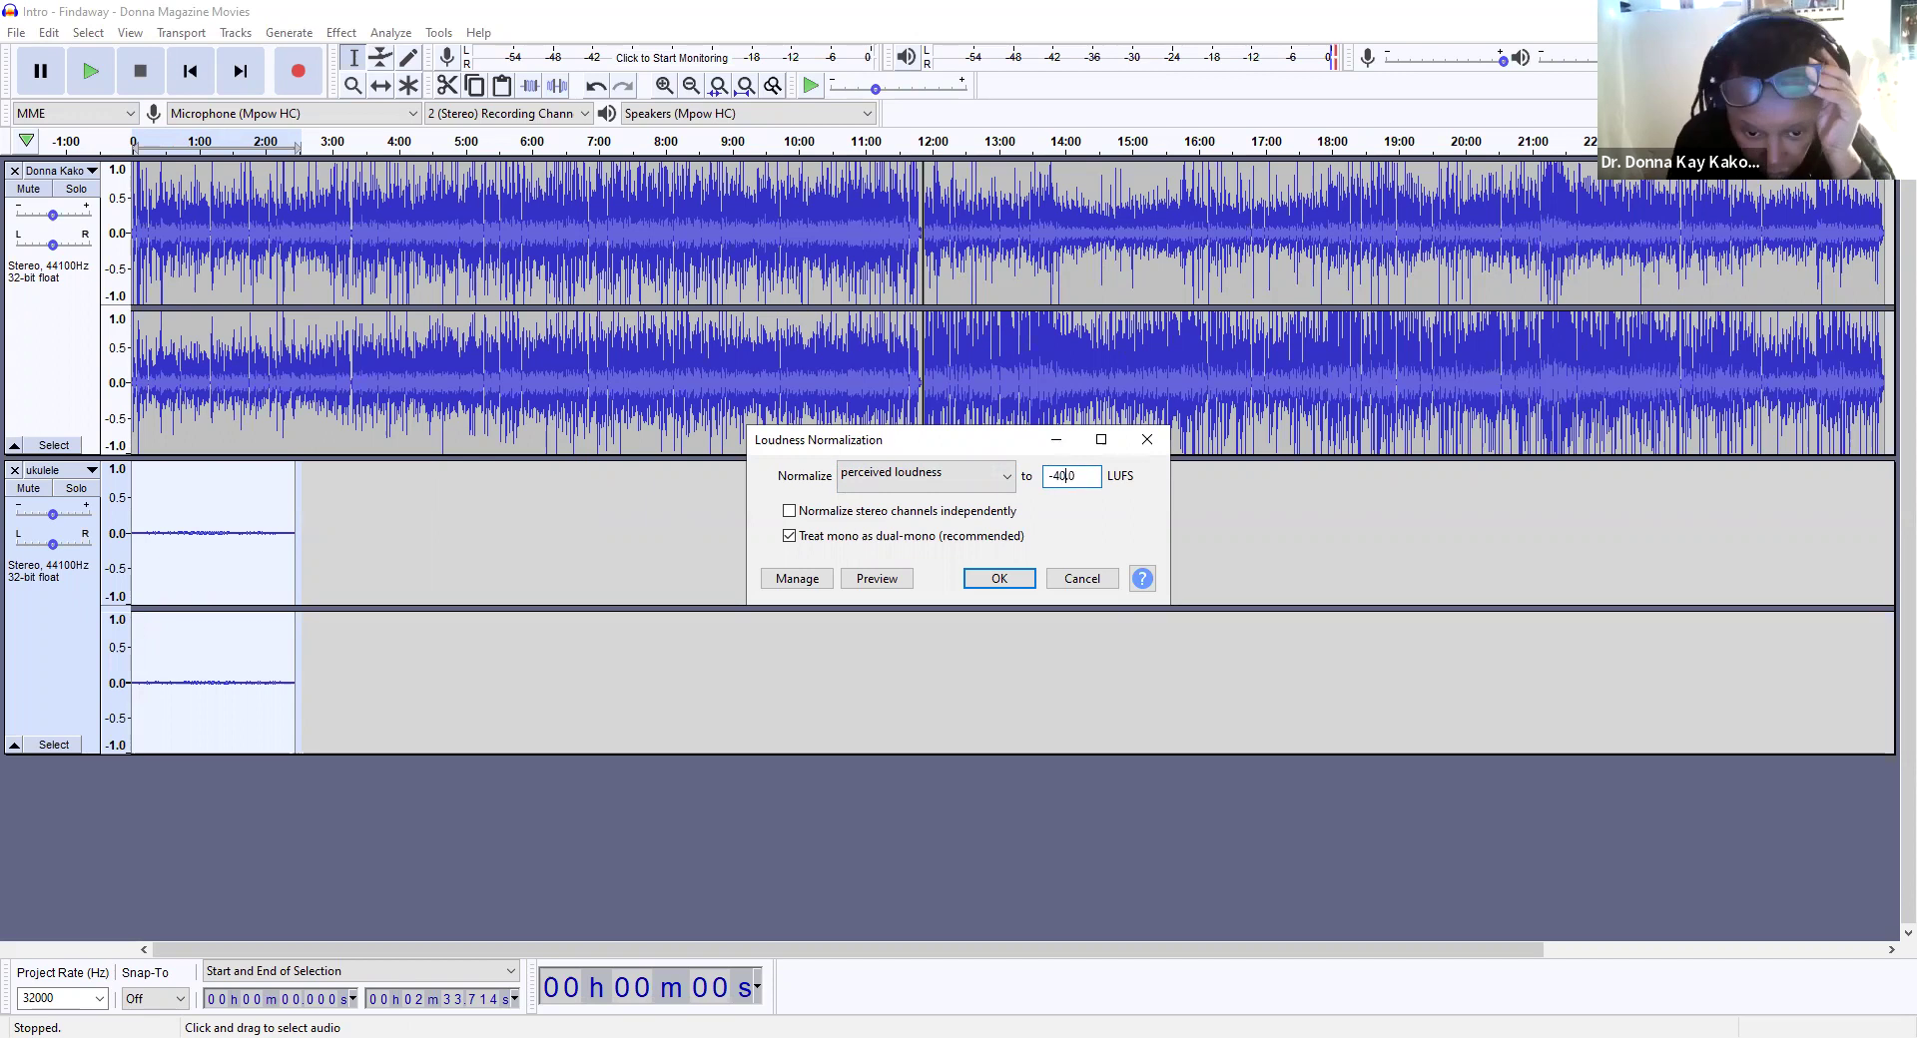
click(983, 579)
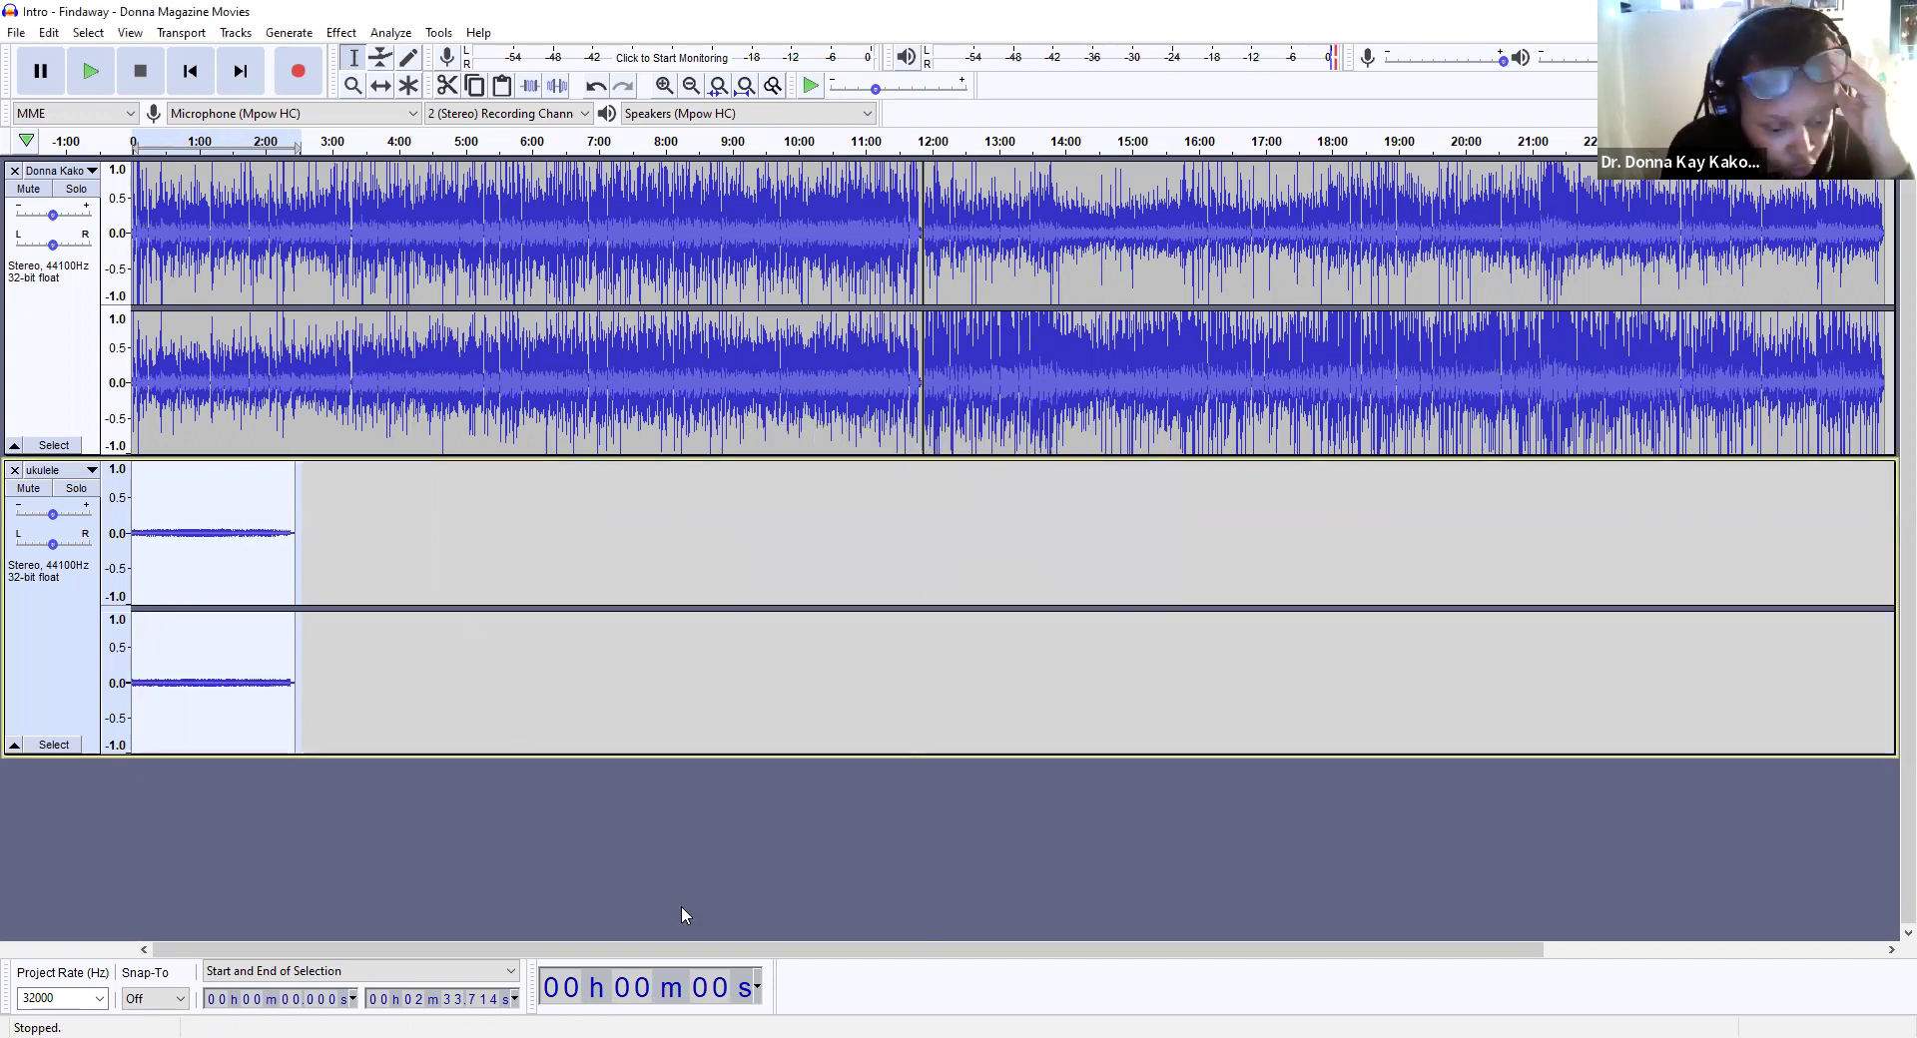
click(91, 72)
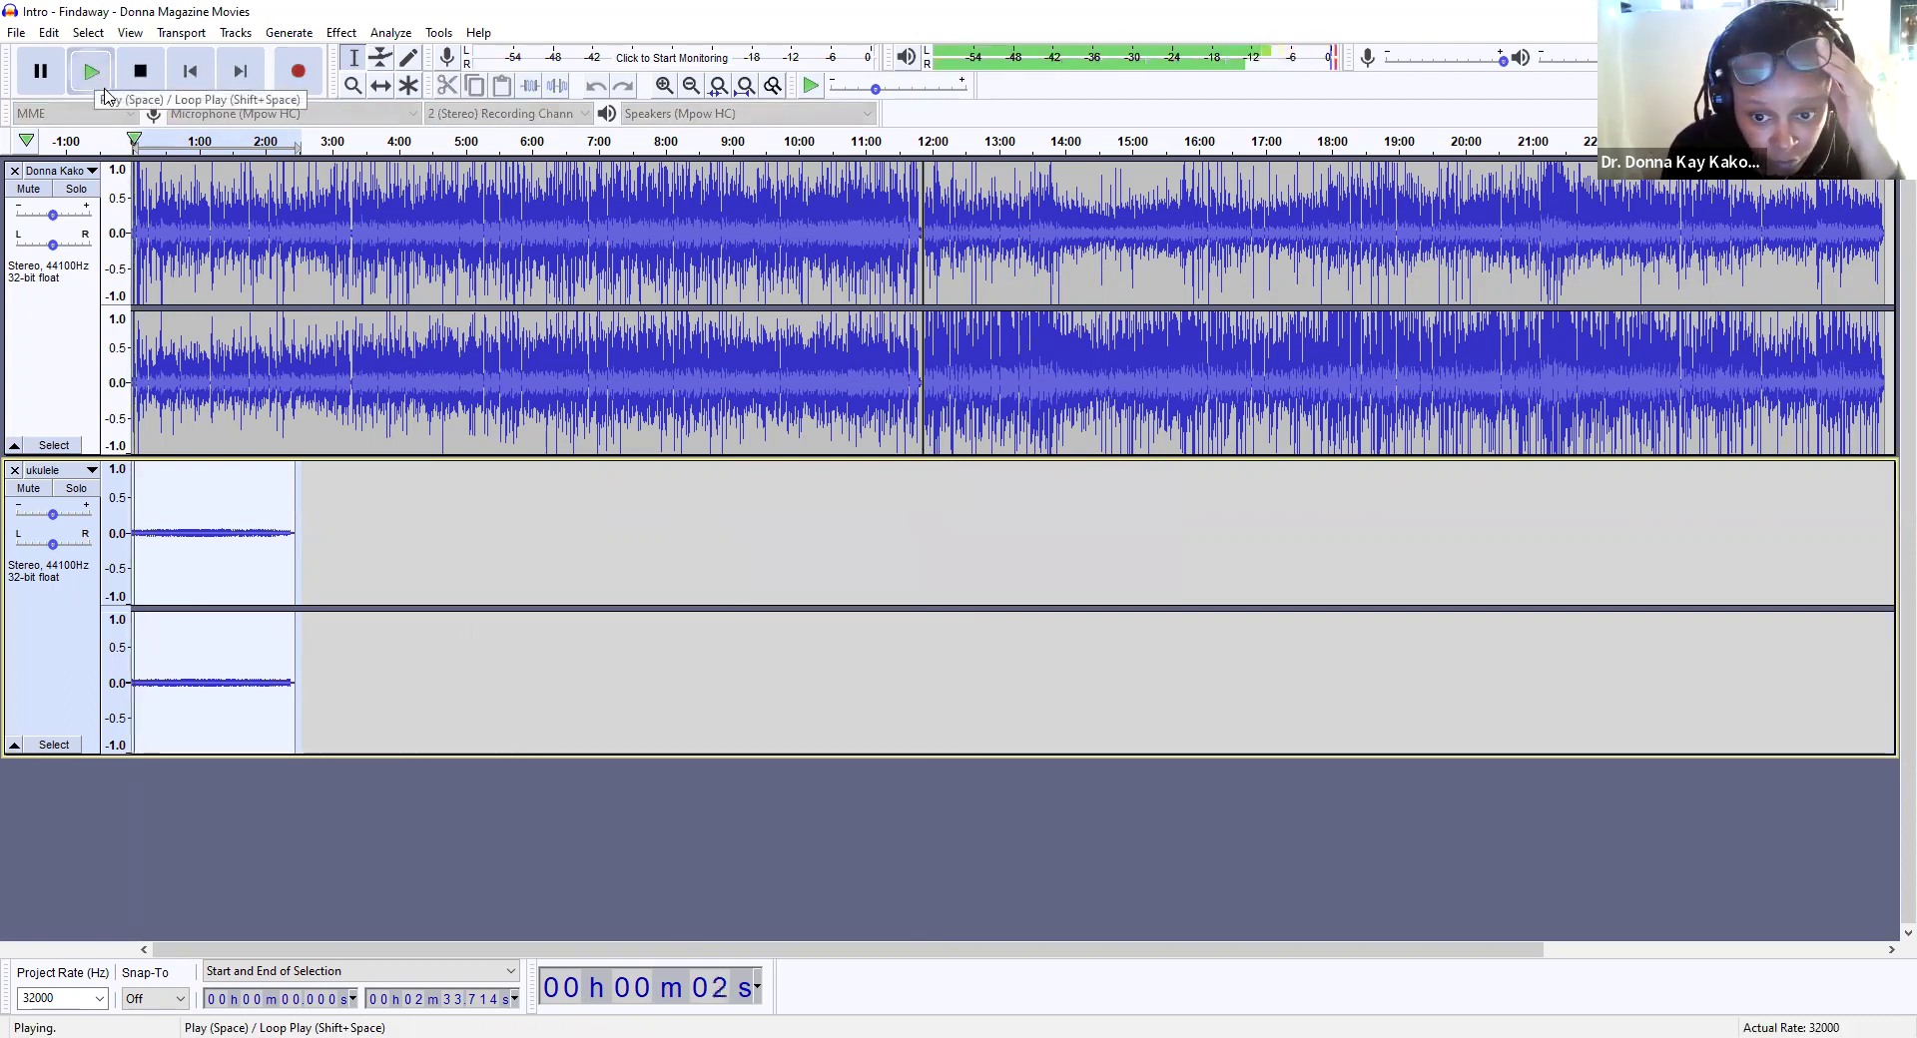
click(140, 78)
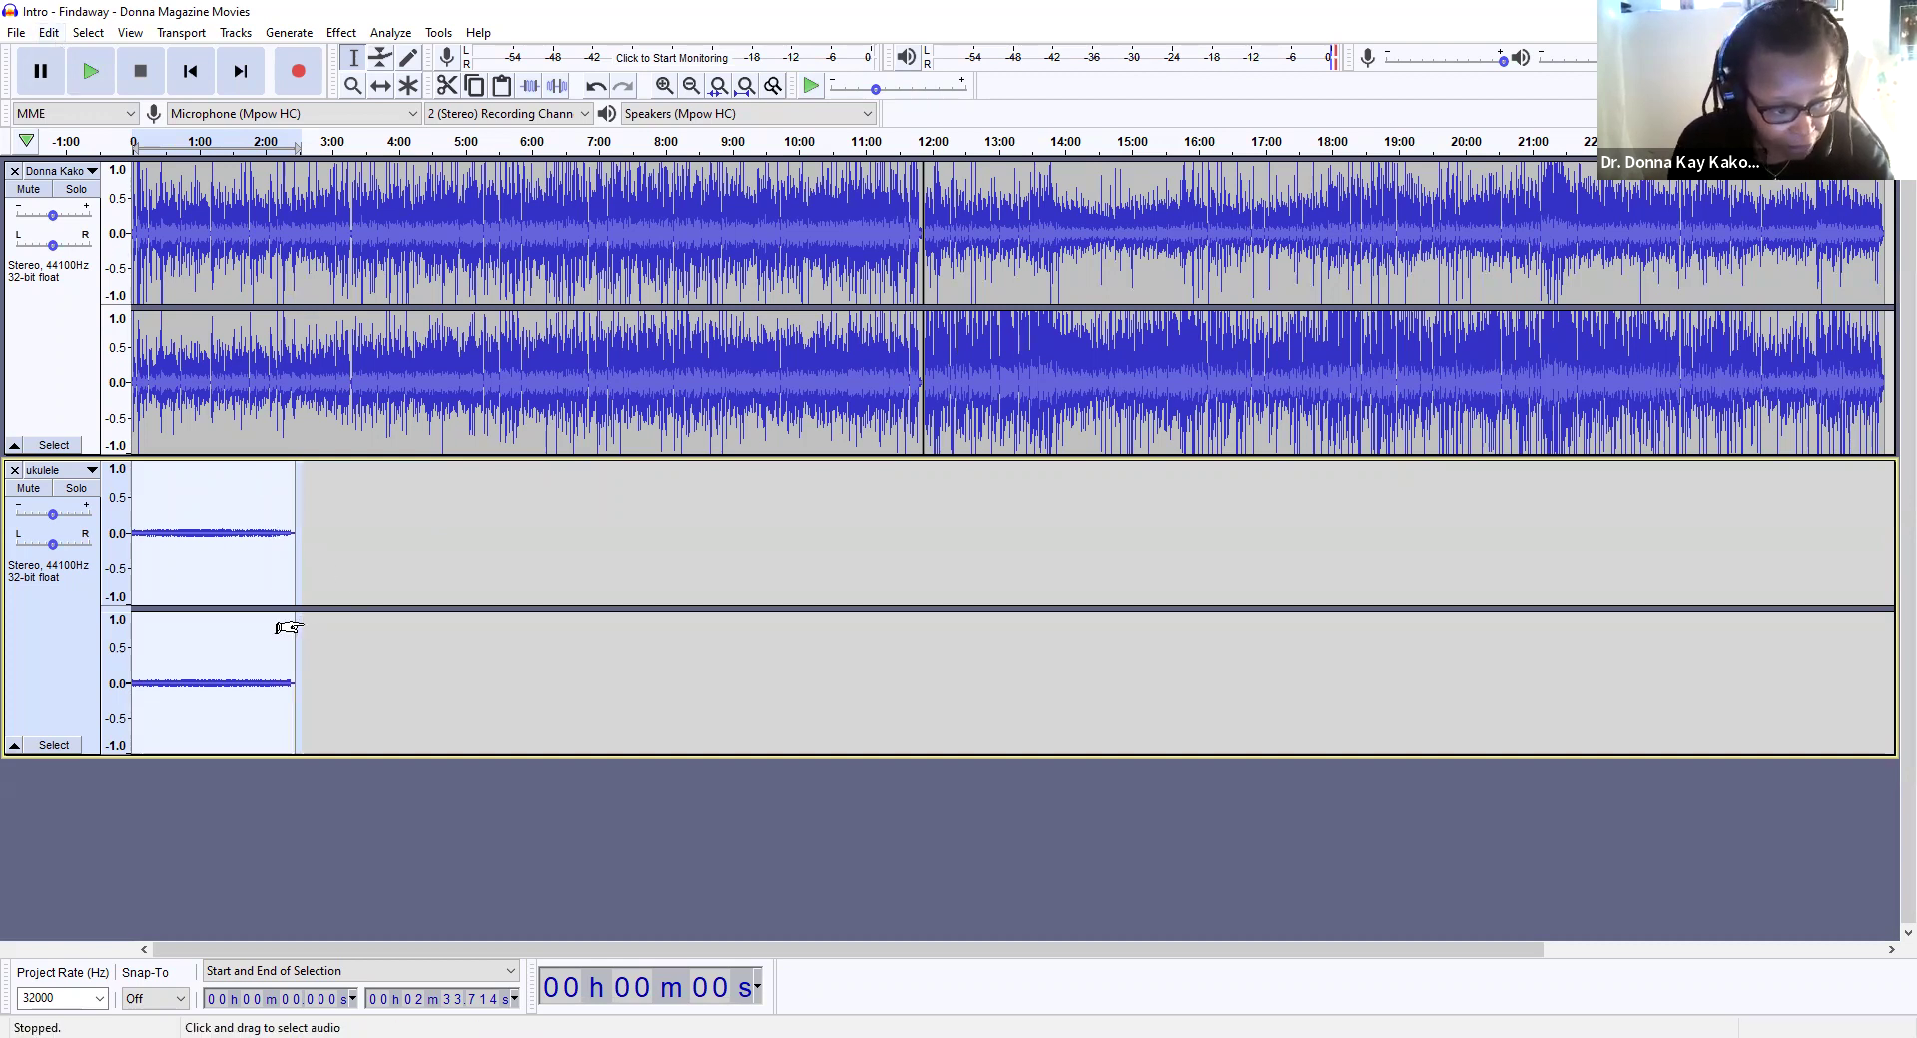
Step: Undo the last two loudness normalizations of the ukulele track
drag(298, 605, 219, 605)
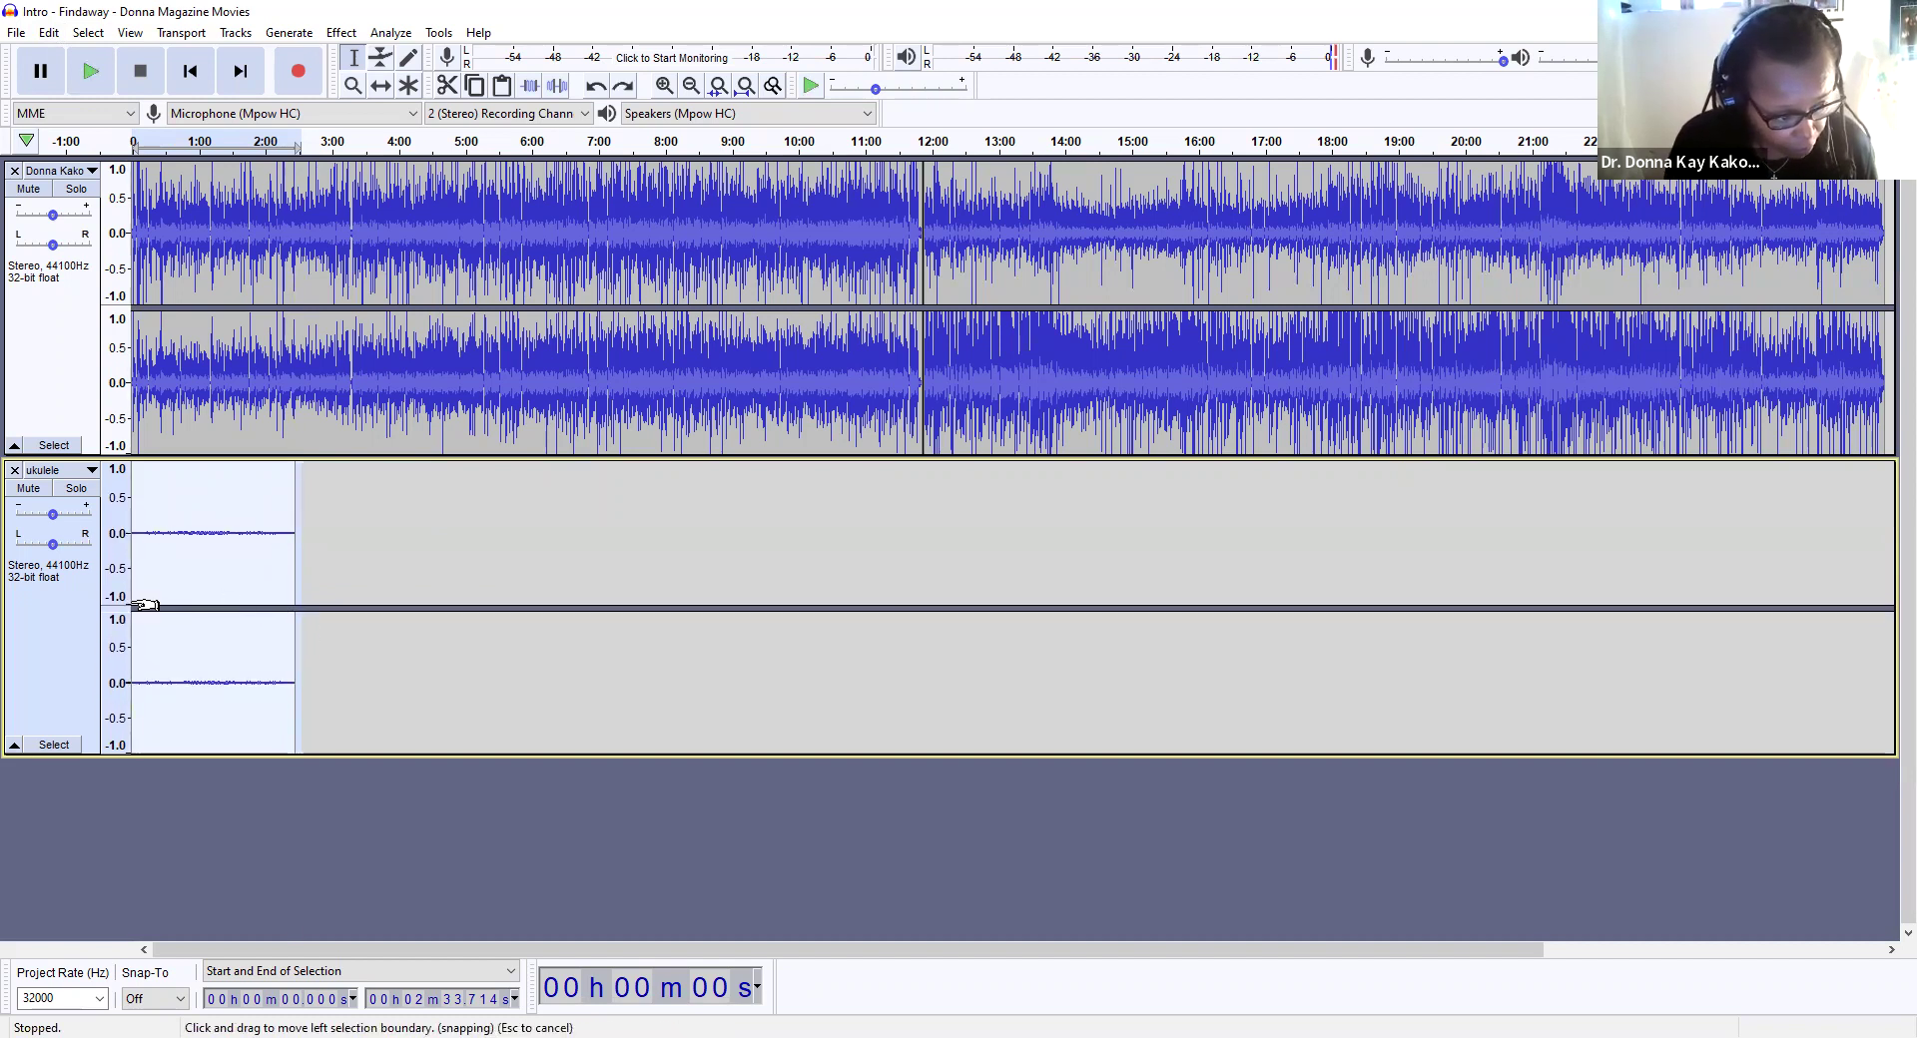
click(137, 606)
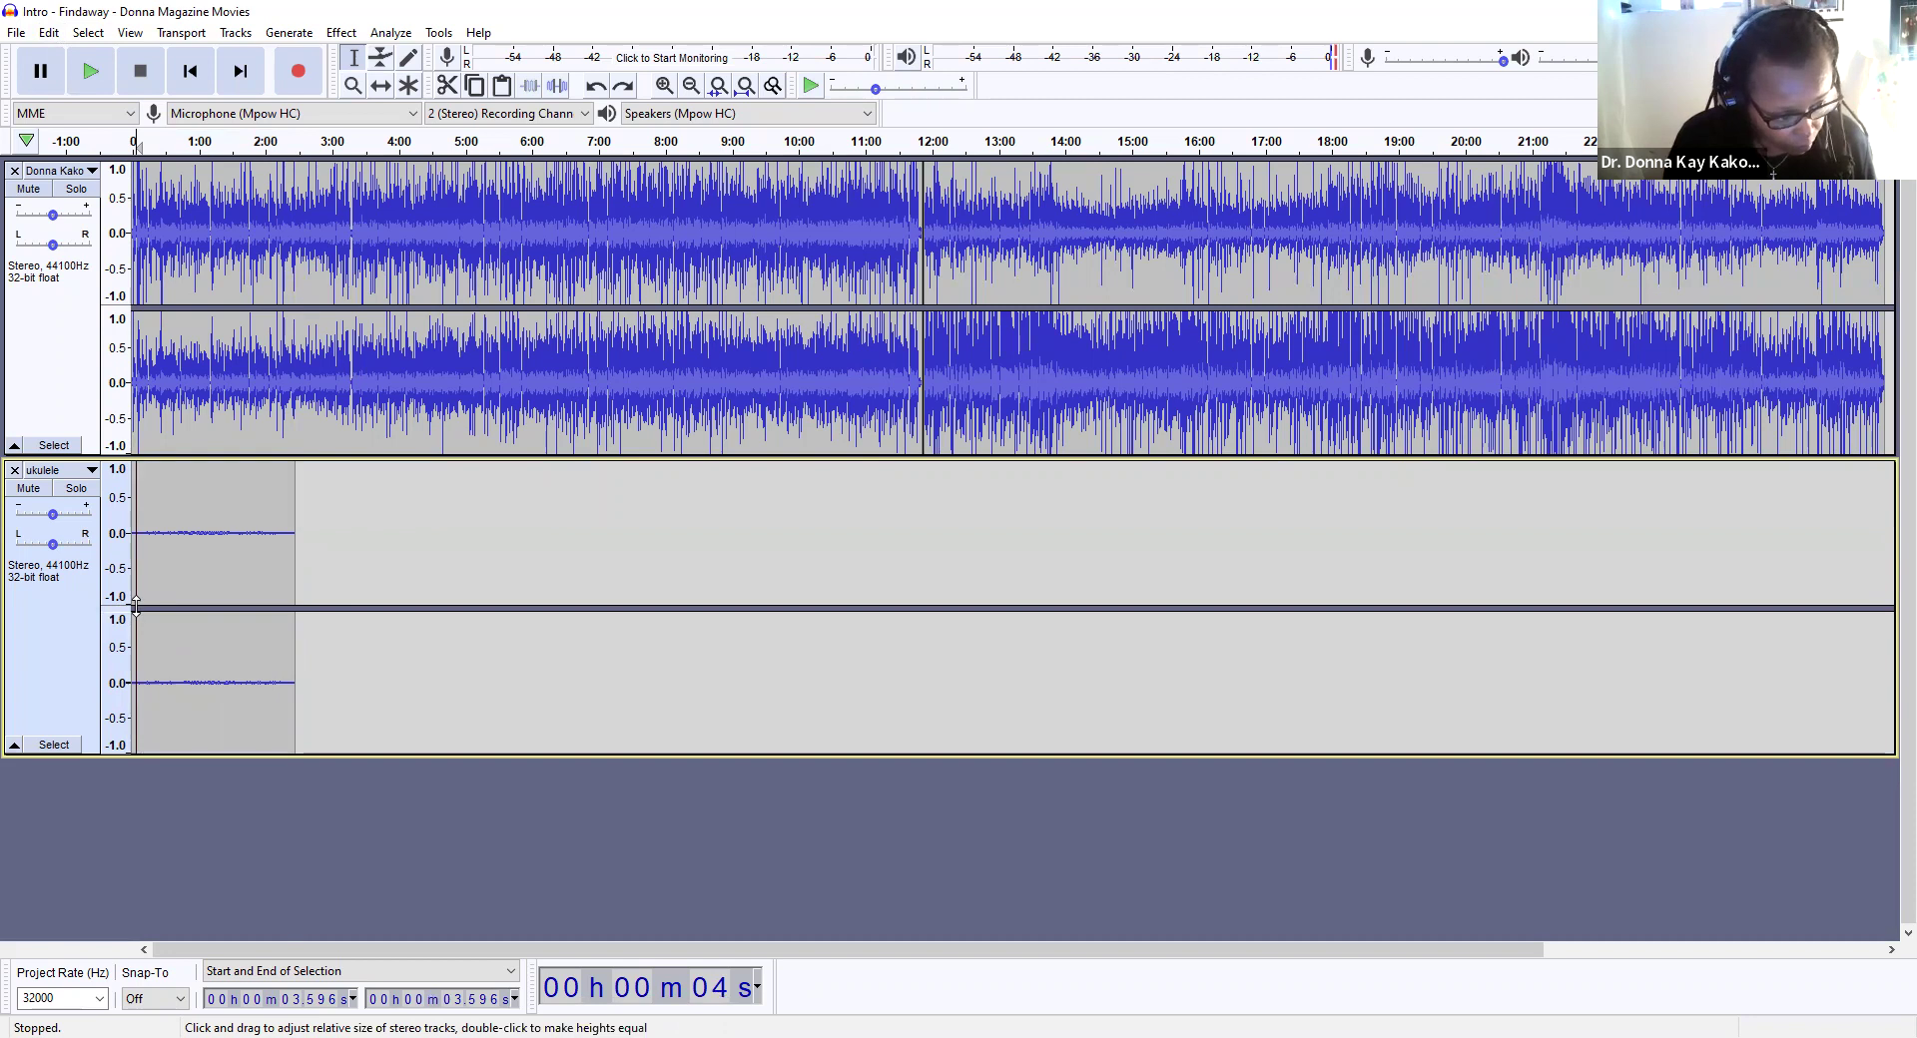
drag(134, 606, 234, 616)
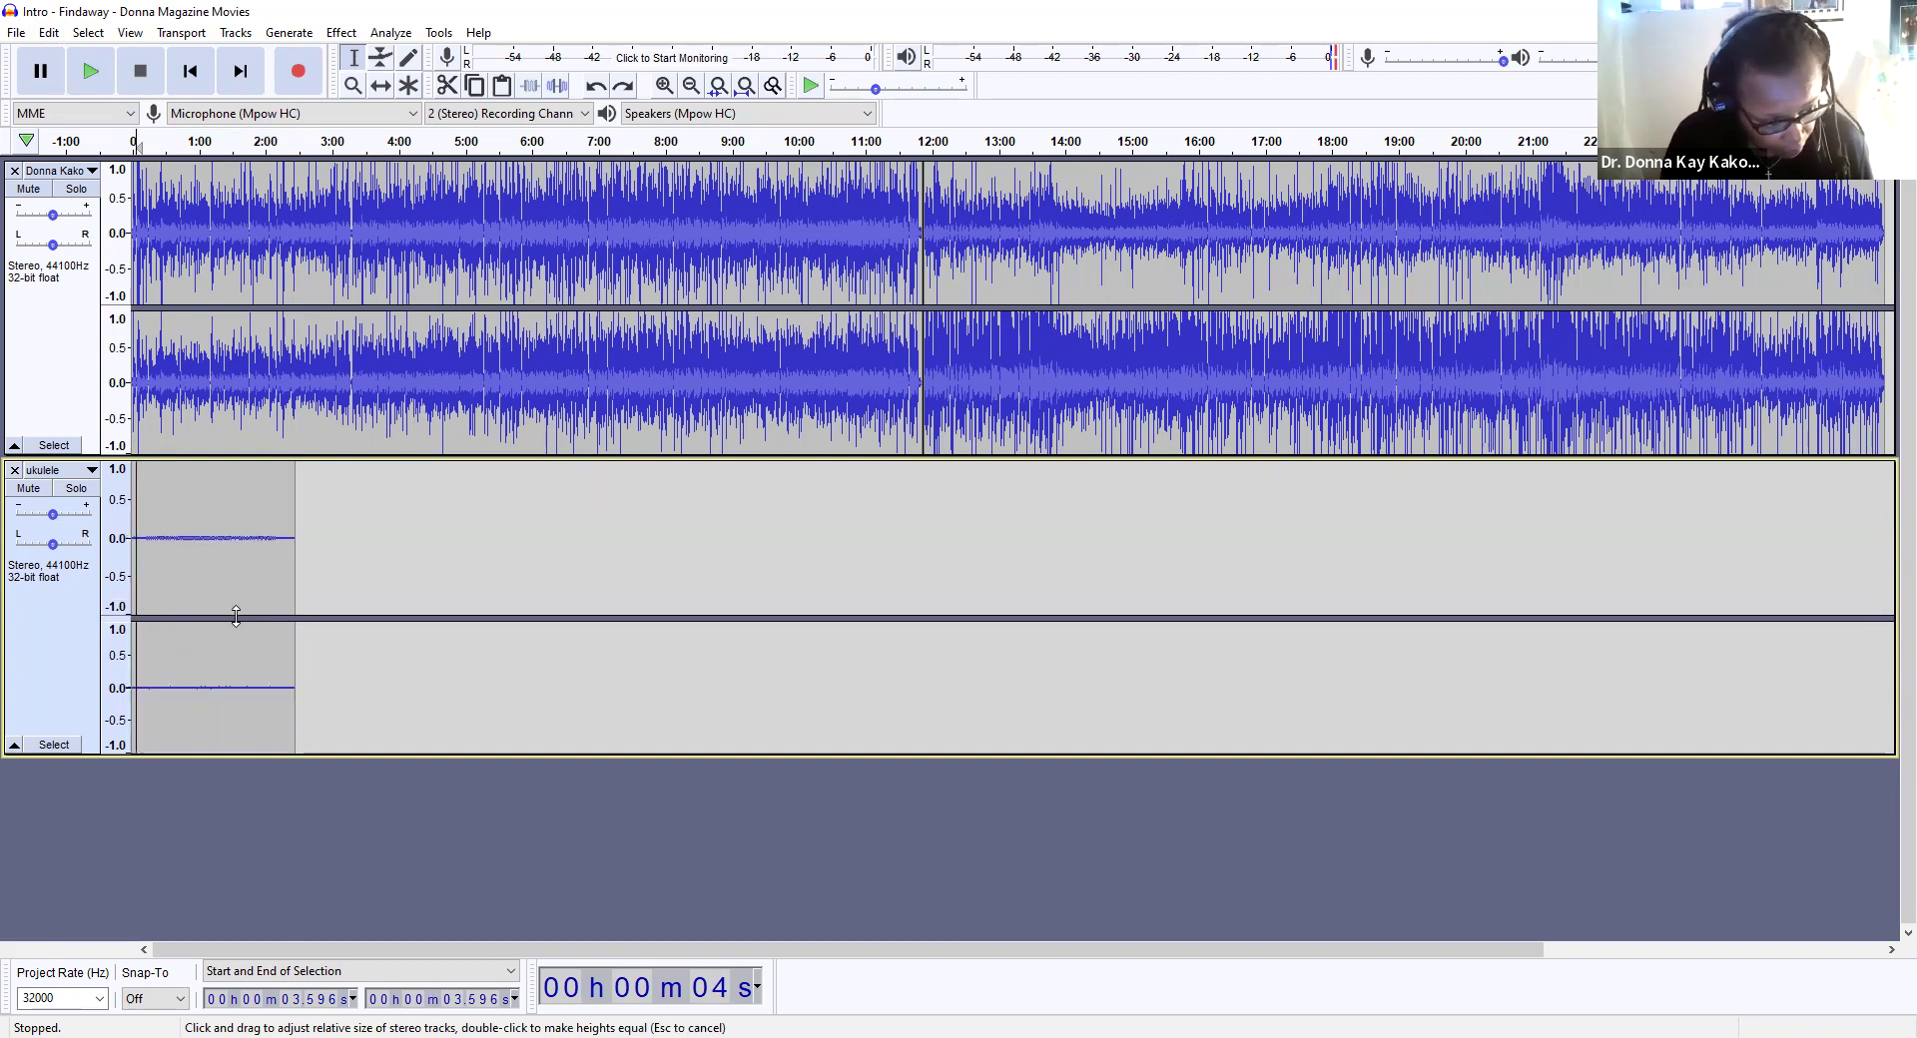
double_click(209, 623)
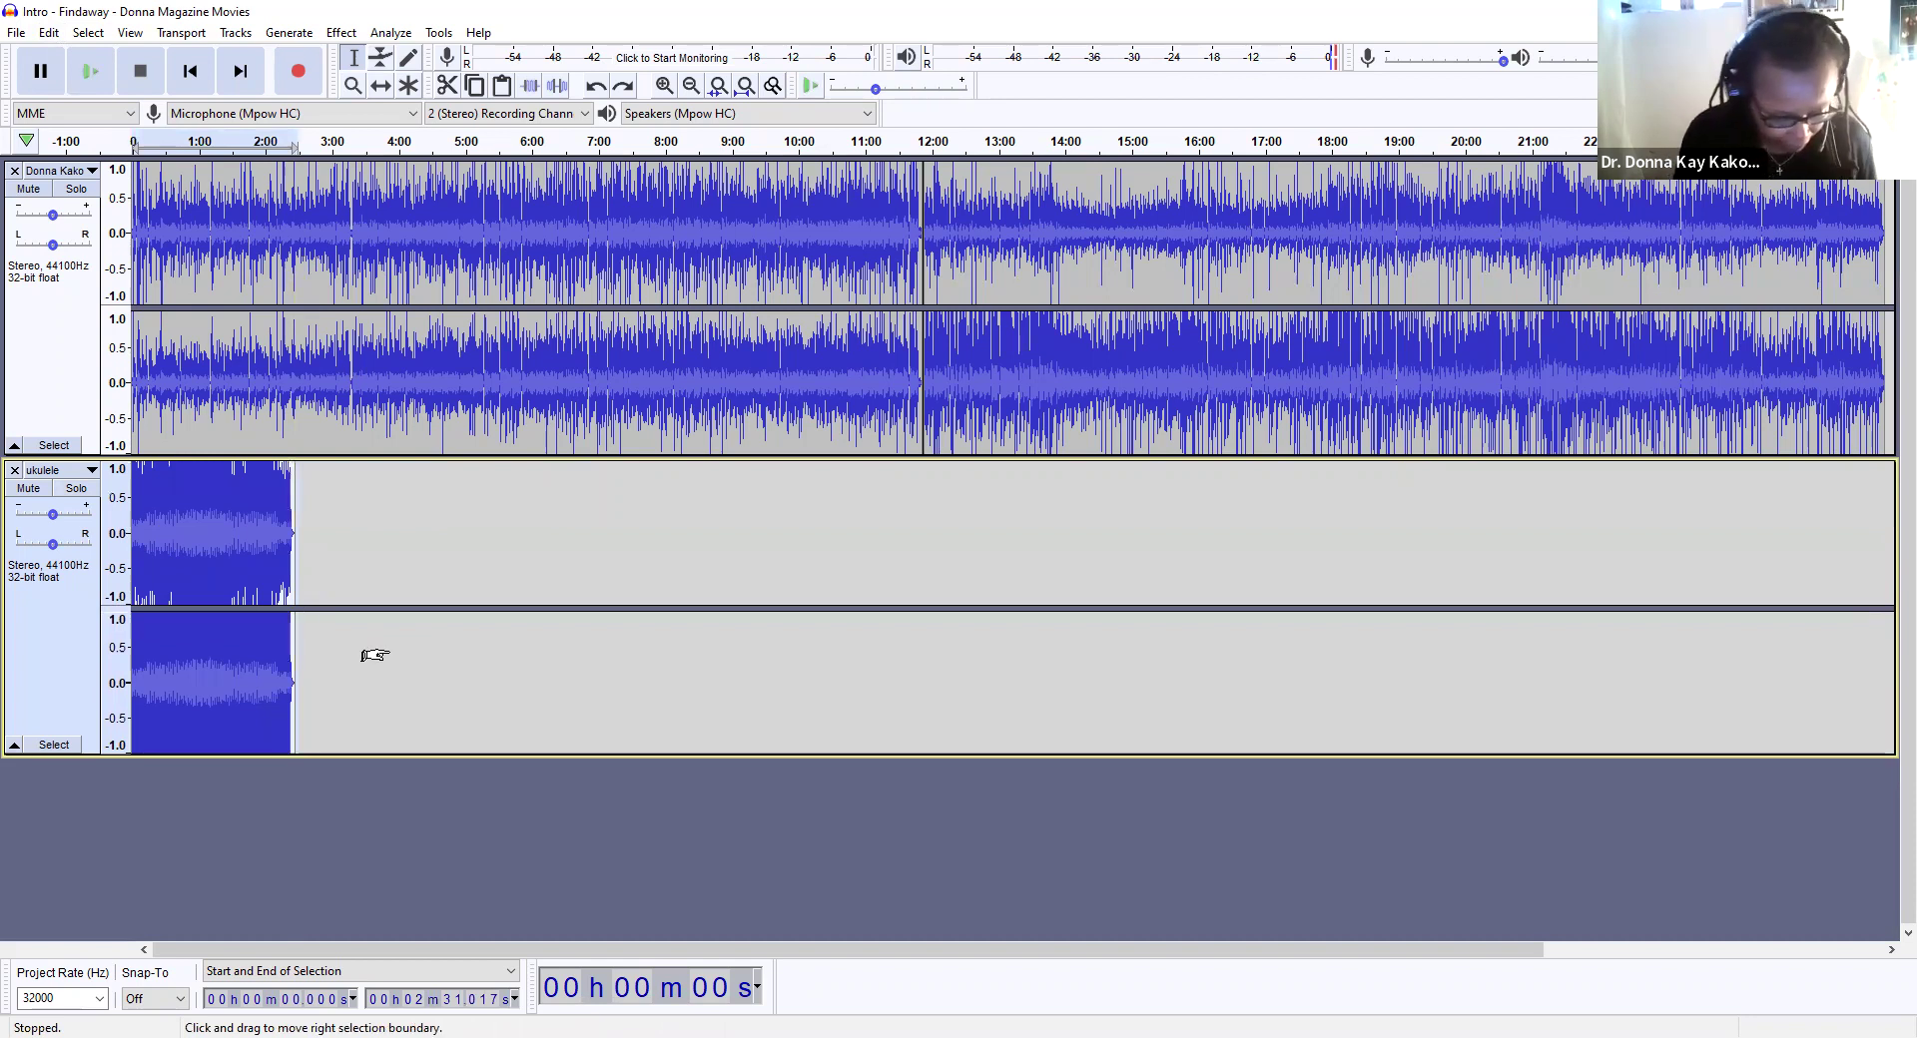
Step: Copy the selected ukulele audio and paste it into the same track at about 2 m 26.5 s, at the first clip's end
click(303, 659)
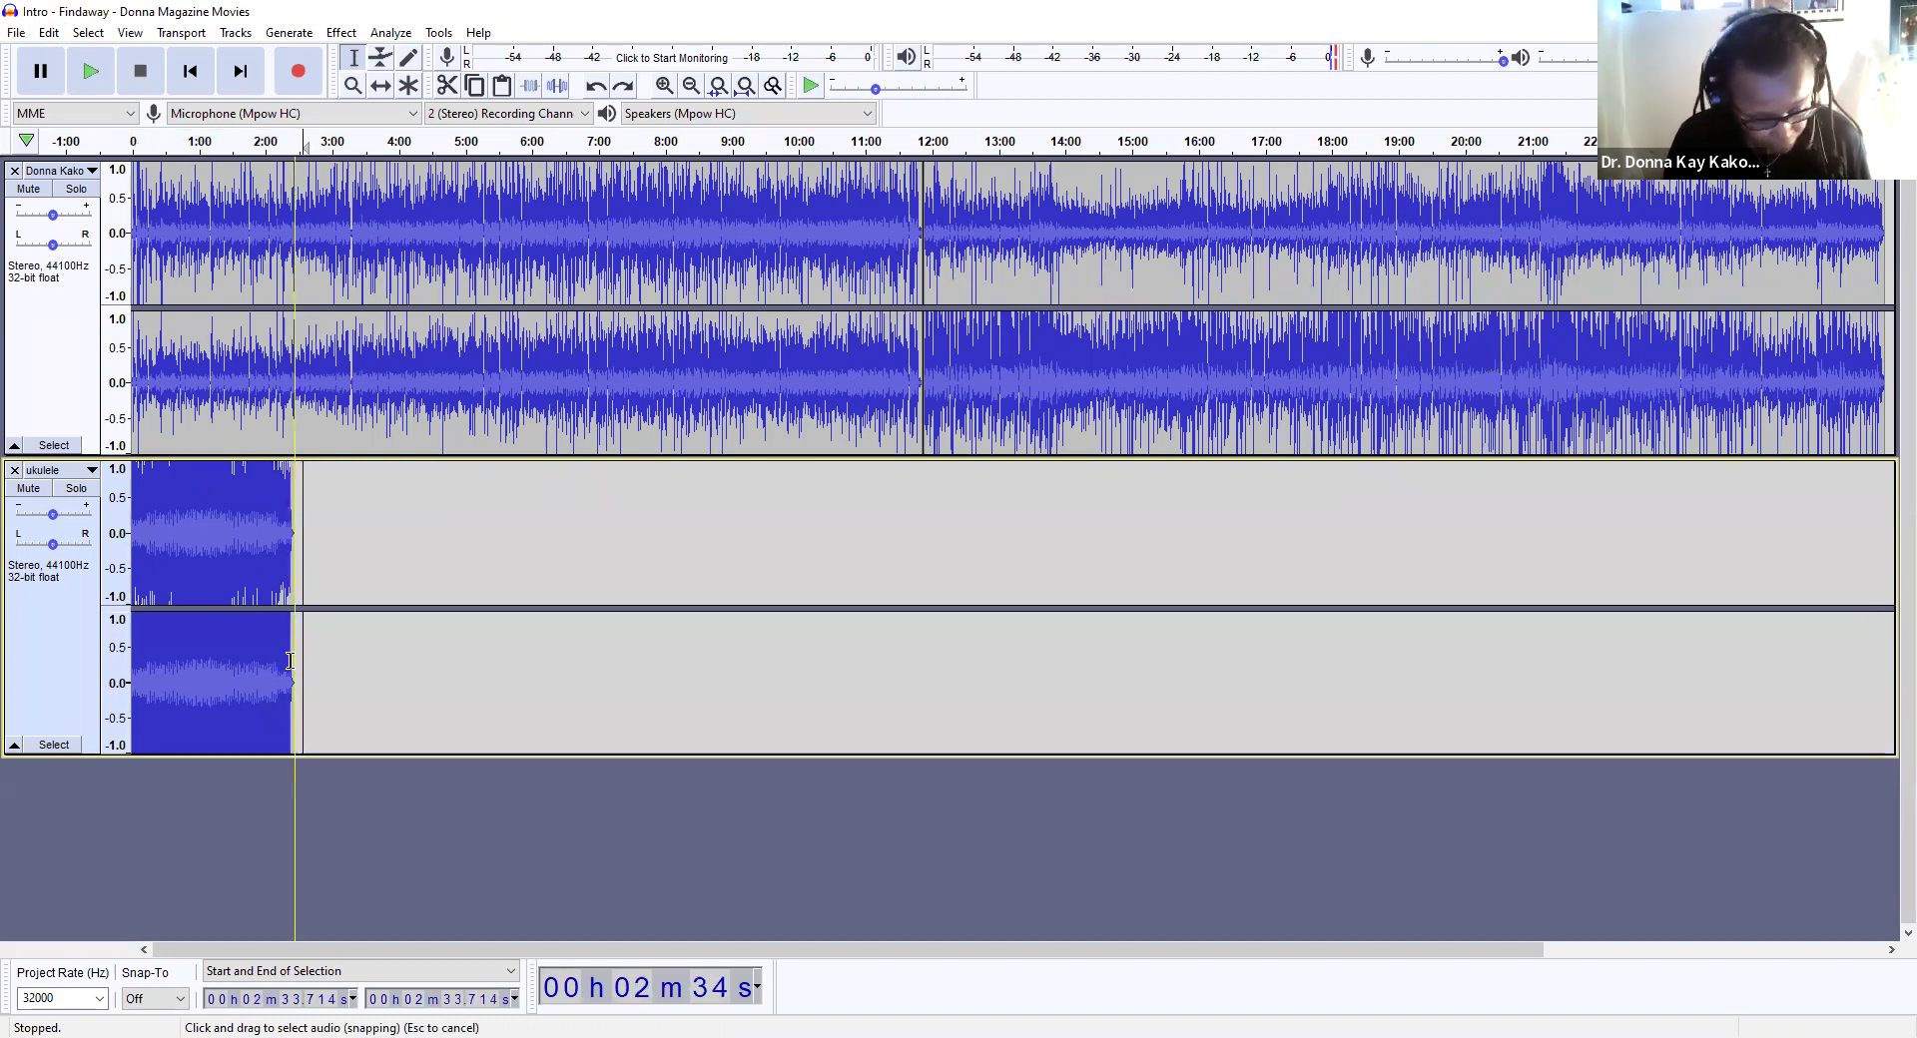
click(289, 661)
click(288, 662)
click(285, 663)
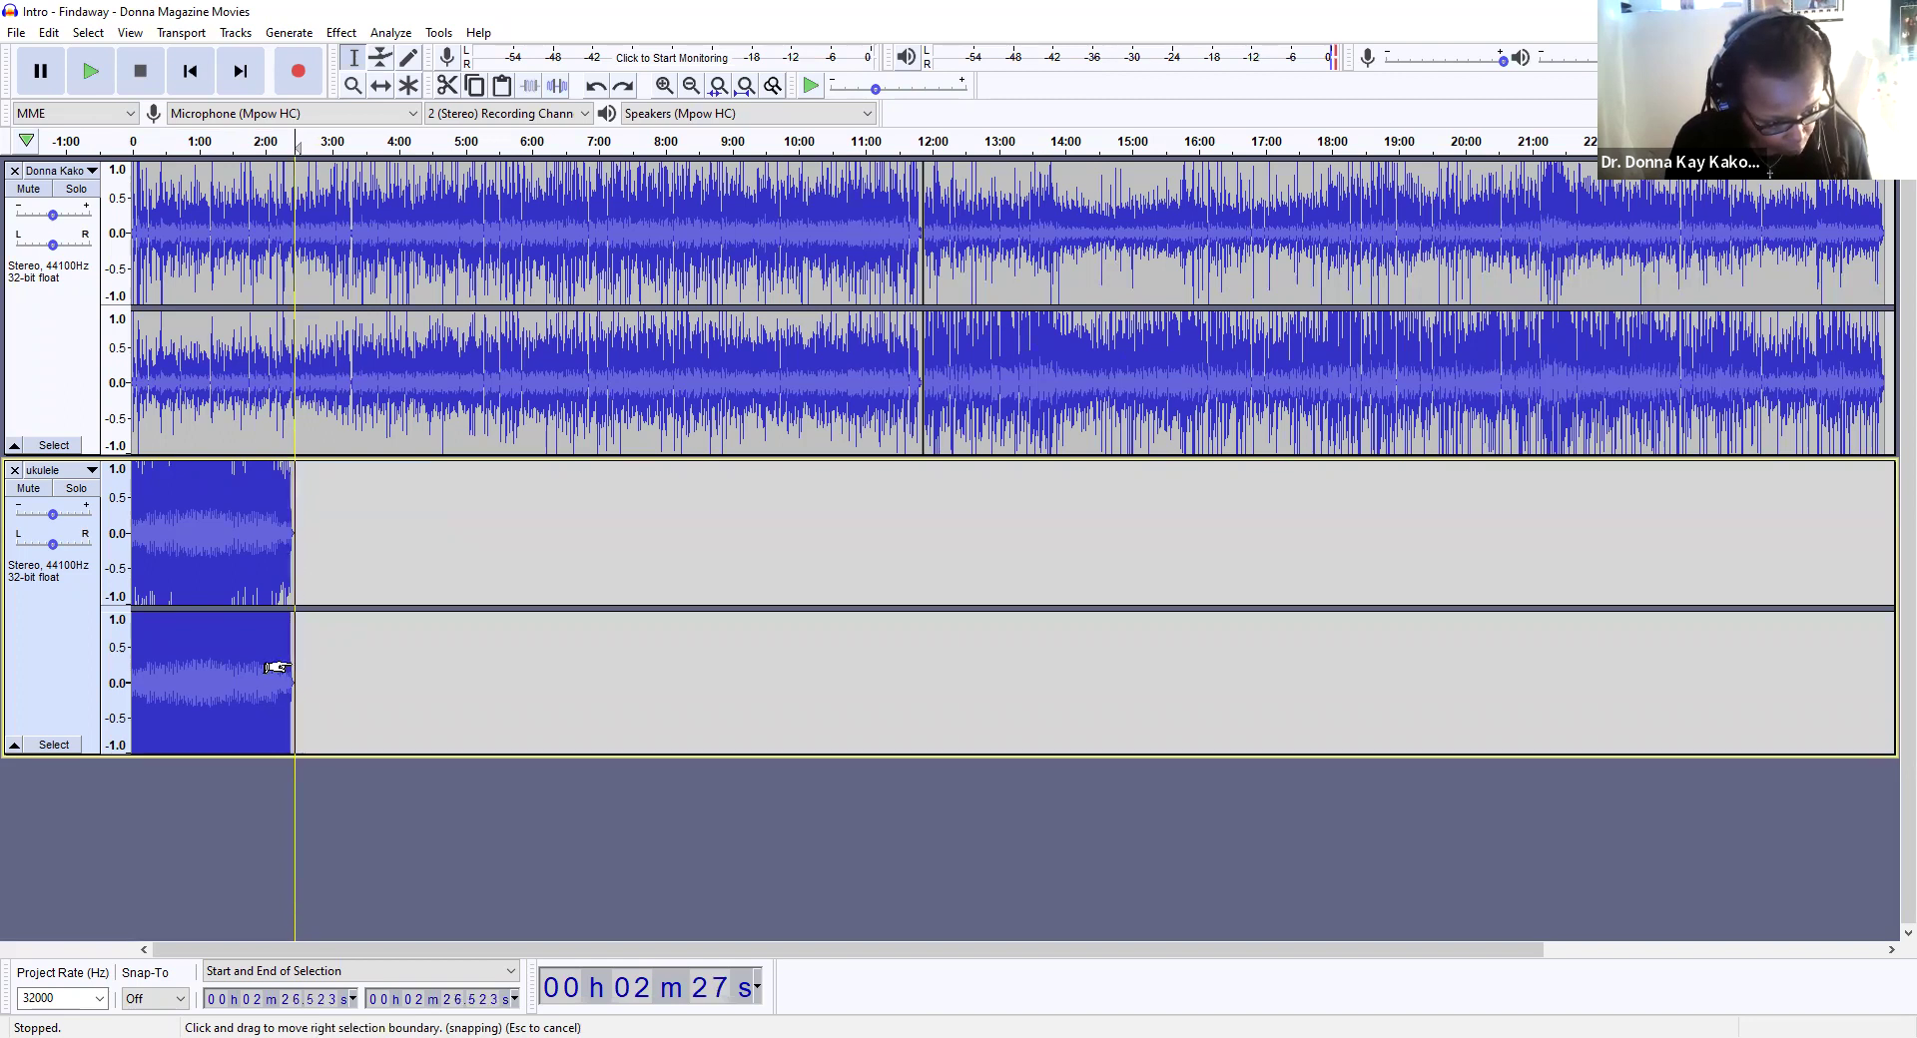
key(ctrl+v)
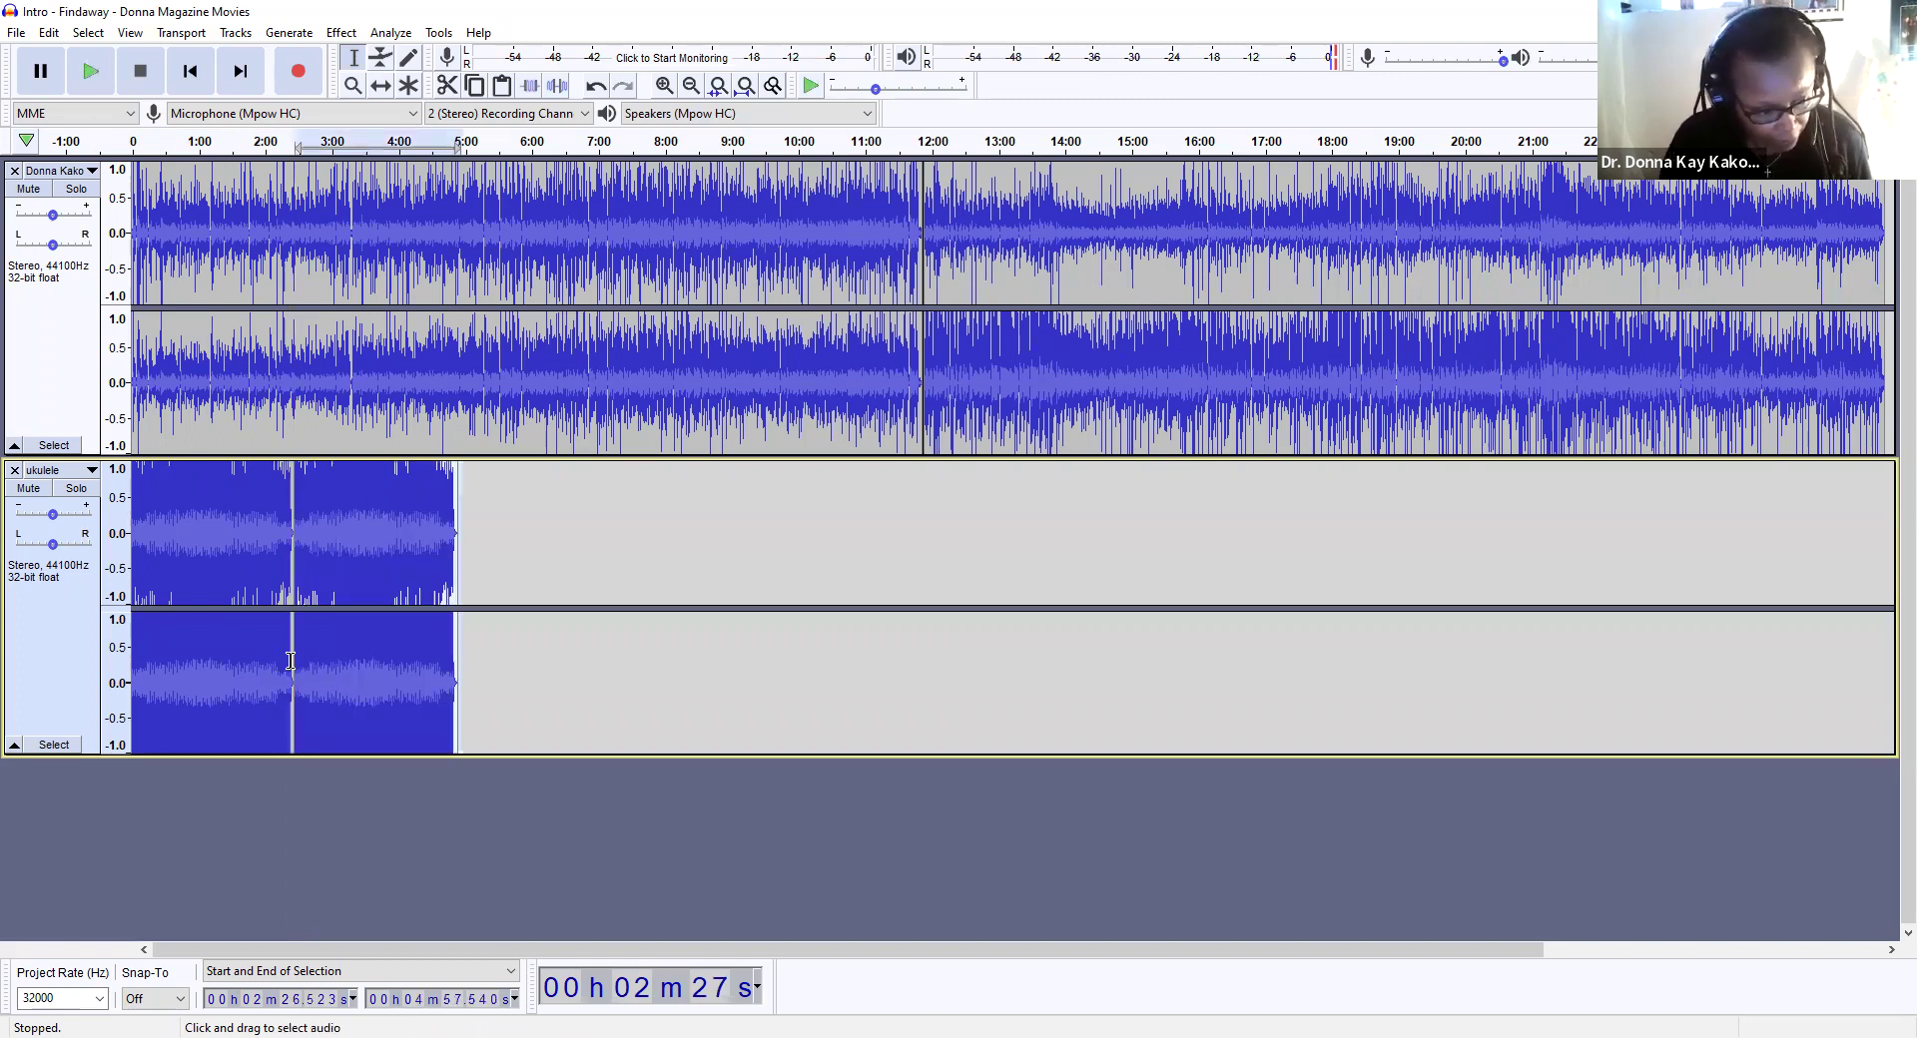
Step: Paste the copied ukulele audio again at about 4 m 54 s, at the end of the second copy
click(469, 706)
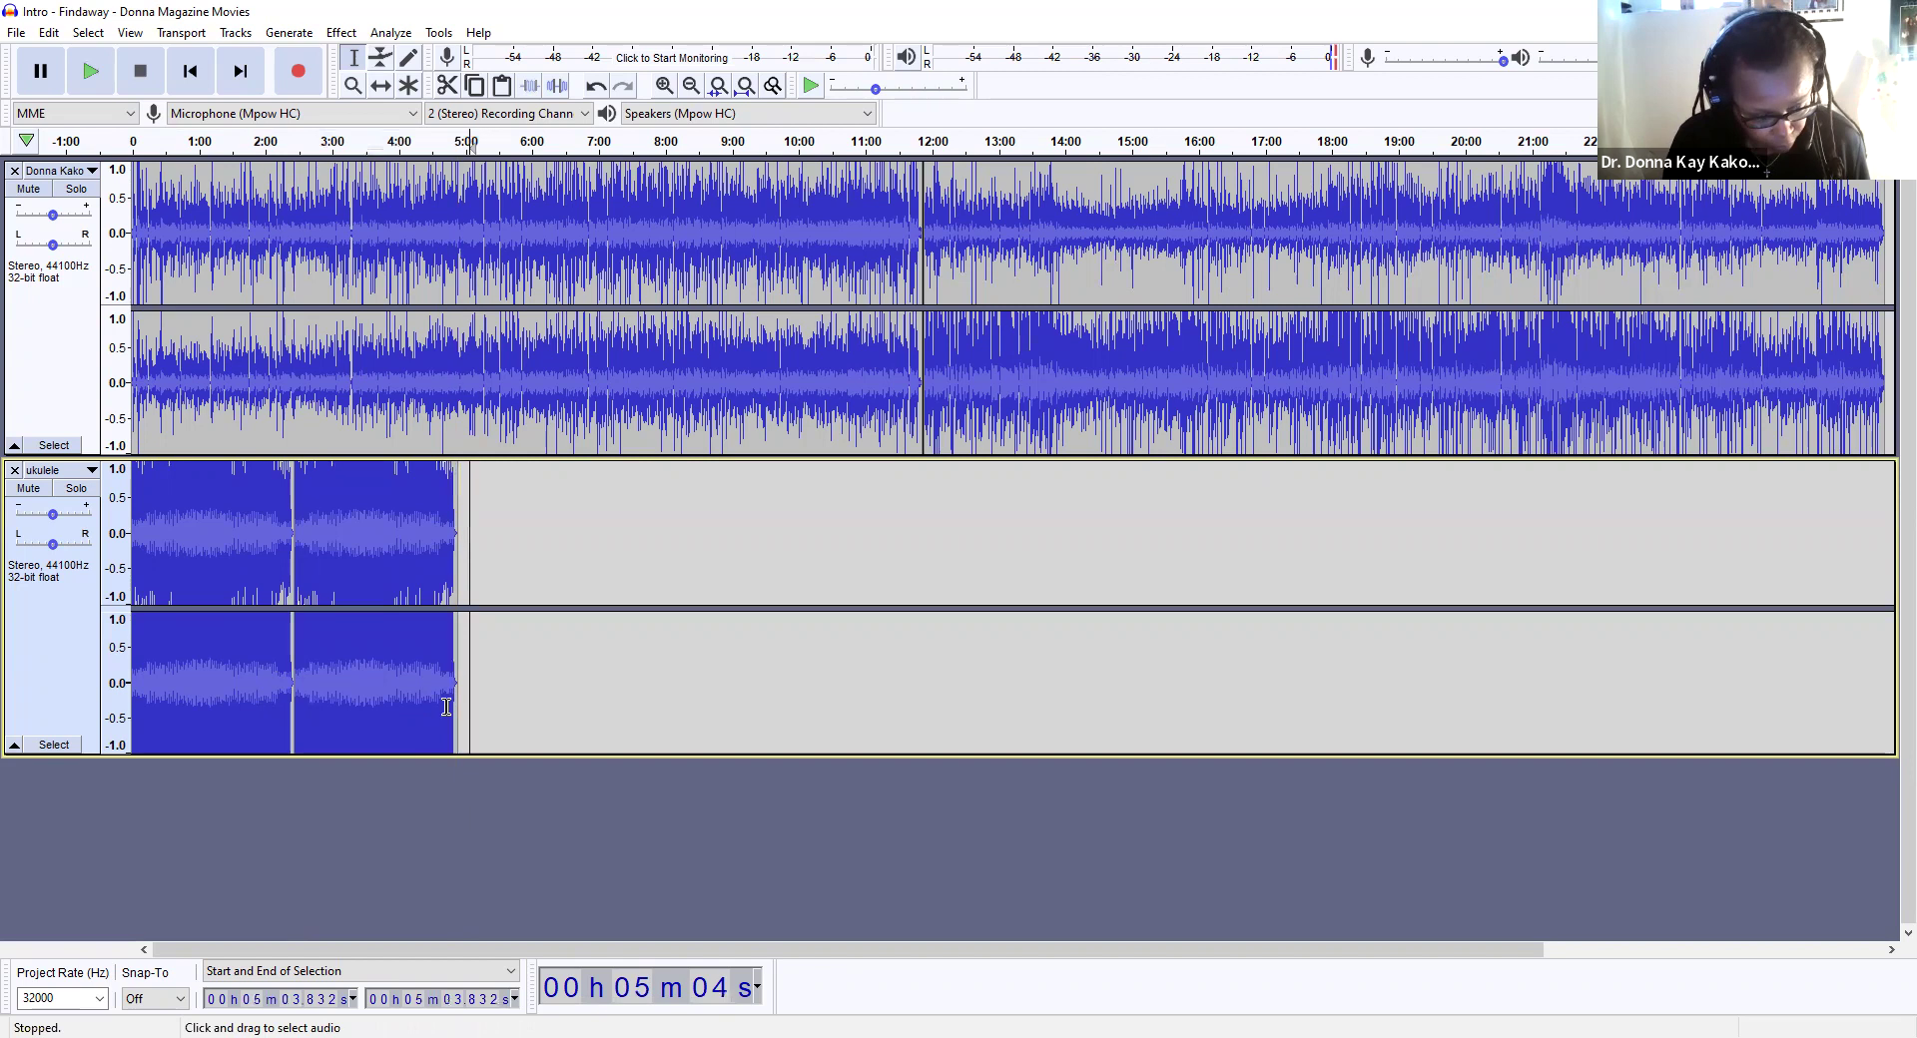
key(Left)
key(Left)
key(Left)
key(Left)
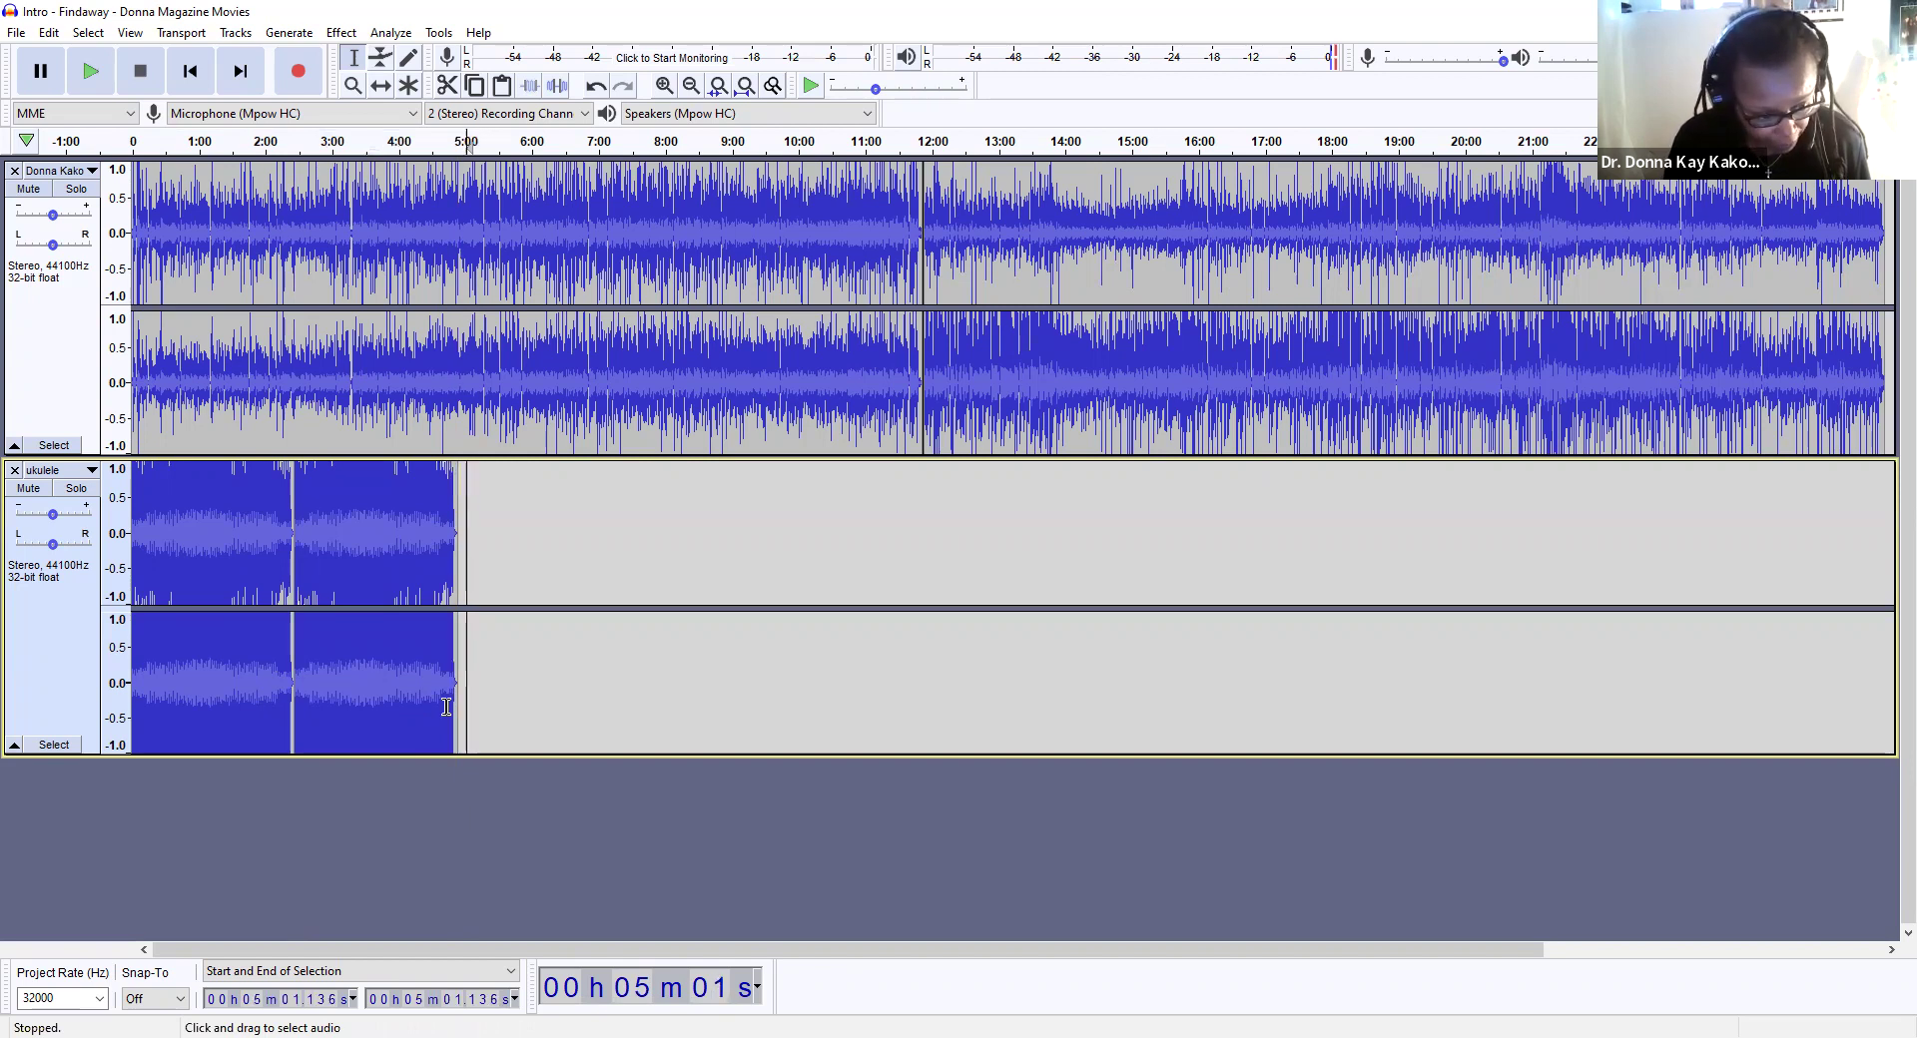
key(Left)
key(Left)
key(Left)
key(Left)
key(Left)
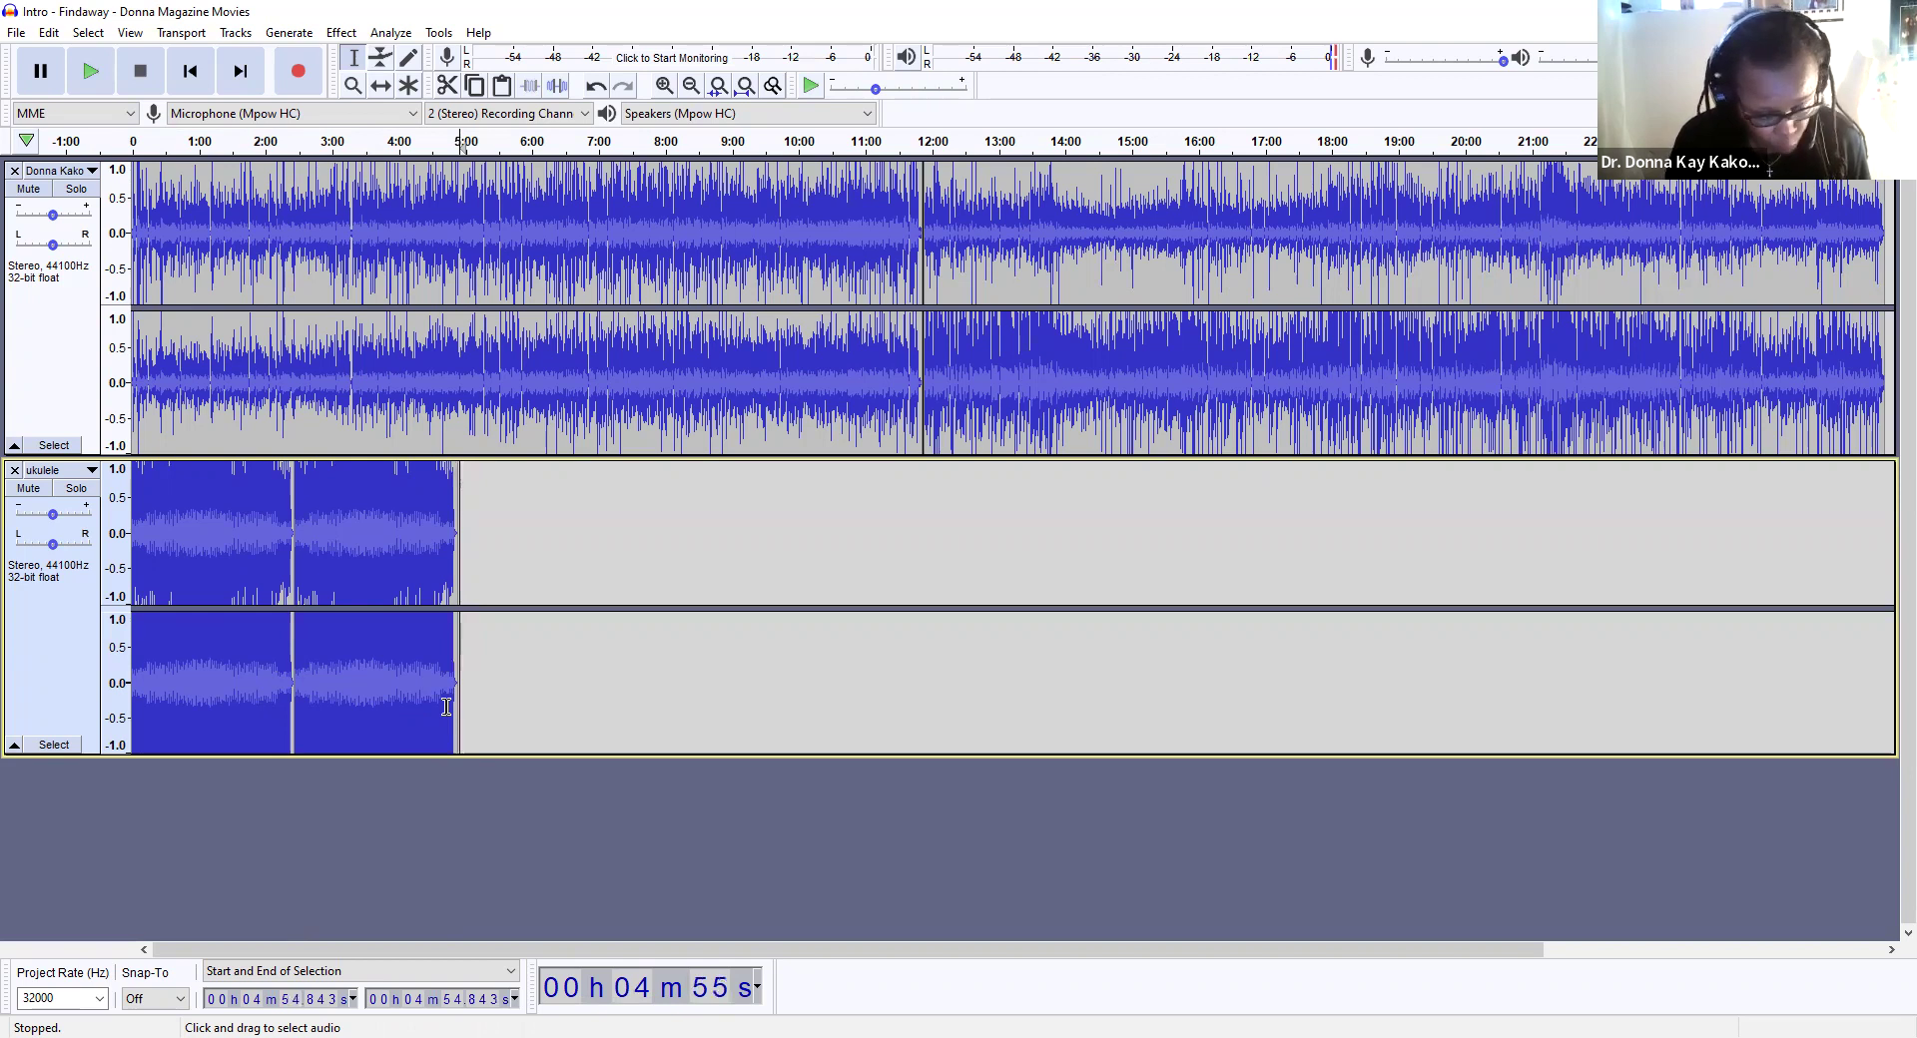
key(ctrl+v)
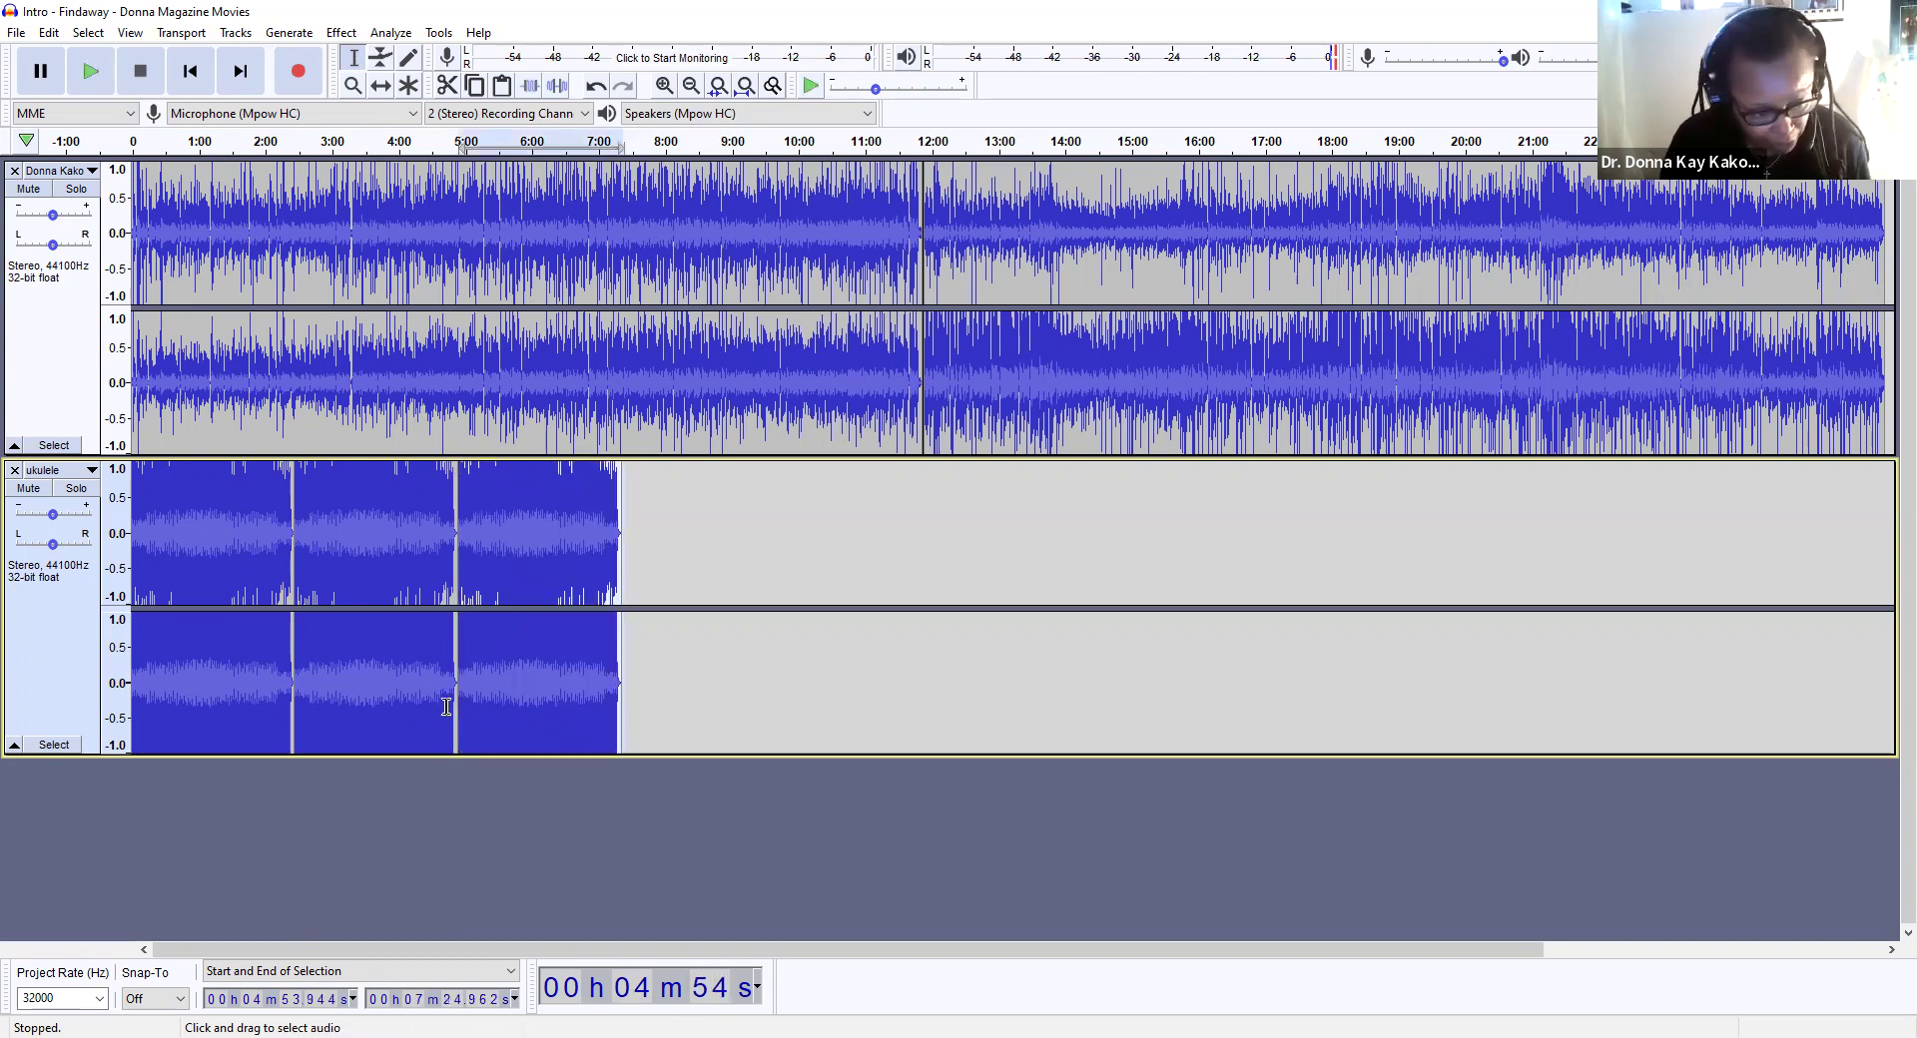
Step: Paste the copied ukulele audio once more at about 7 m 20 s, at the end of the third copy
click(641, 699)
key(Left)
key(Left)
key(Left)
key(Left)
key(Left)
key(Left)
key(Left)
key(Left)
key(Left)
key(Left)
key(Left)
key(Left)
key(Left)
key(Left)
key(Left)
key(Left)
key(Left)
key(Left)
key(Left)
key(Left)
key(Left)
key(Left)
key(Left)
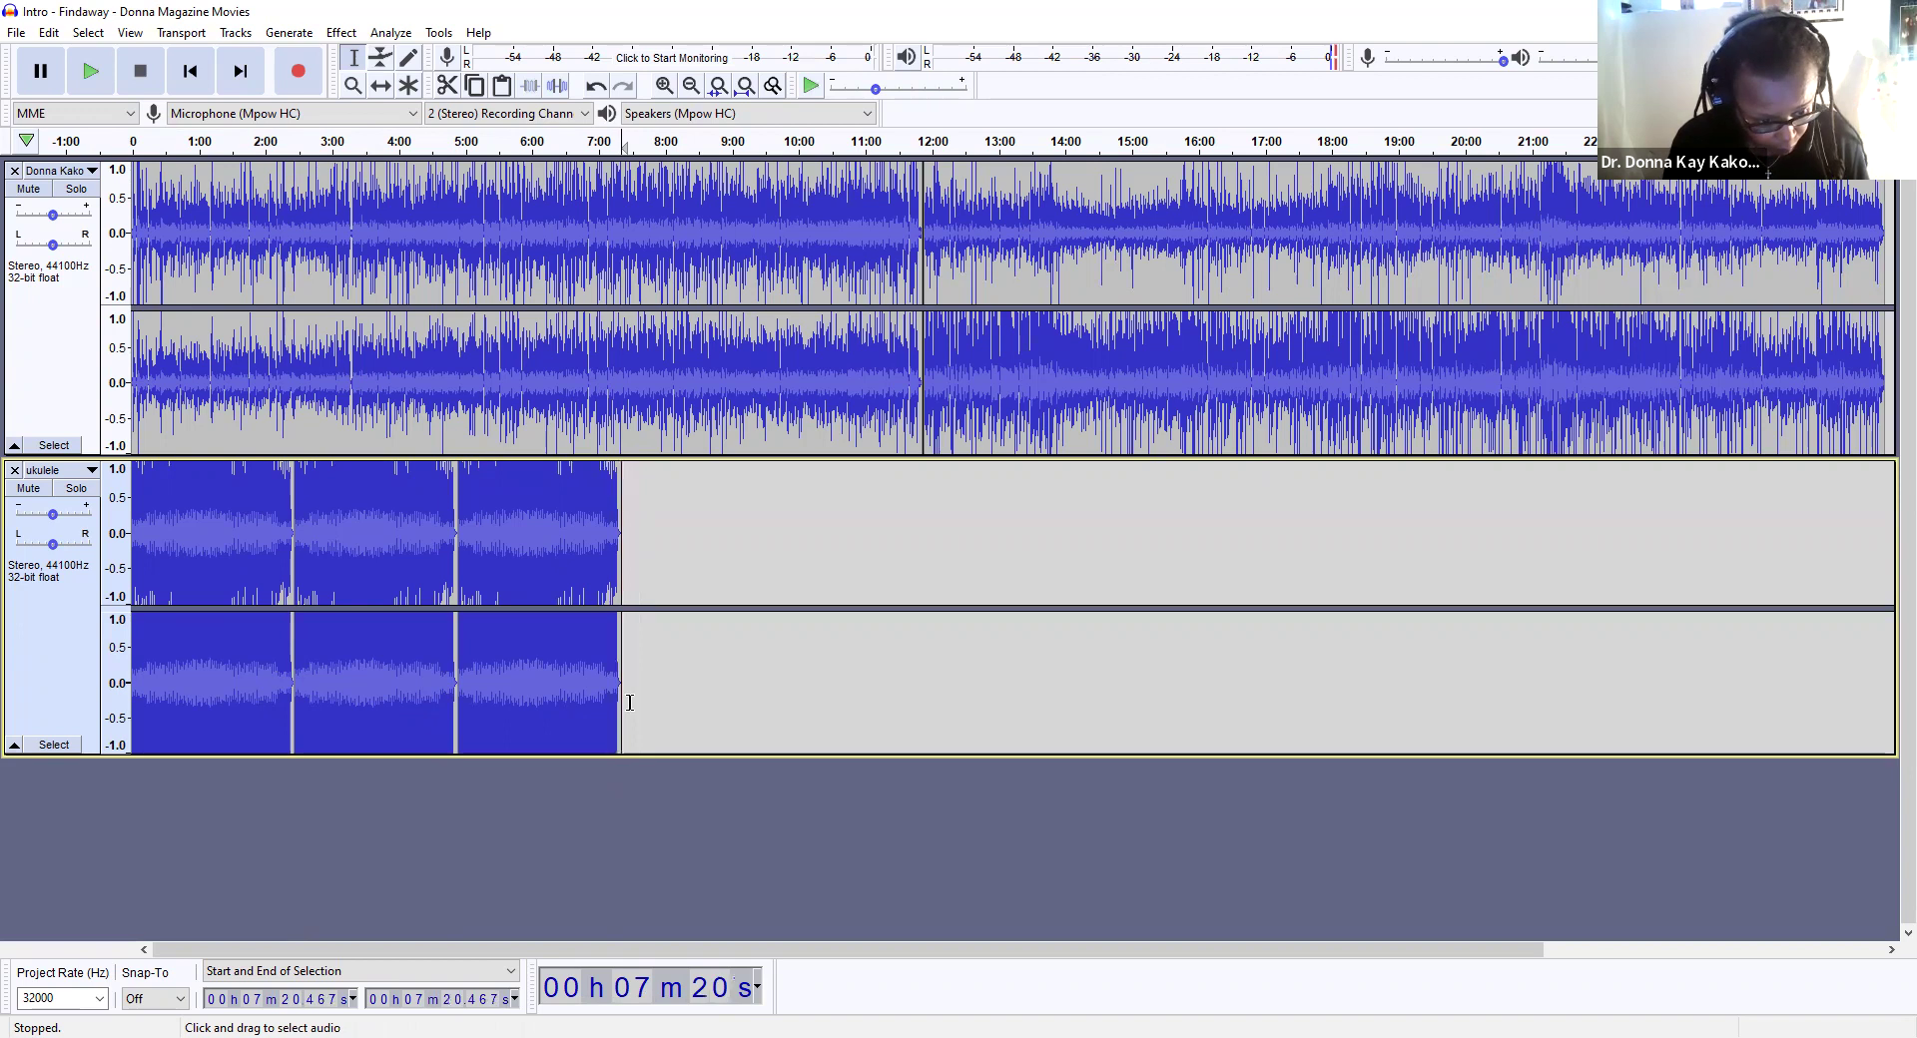
key(ctrl+v)
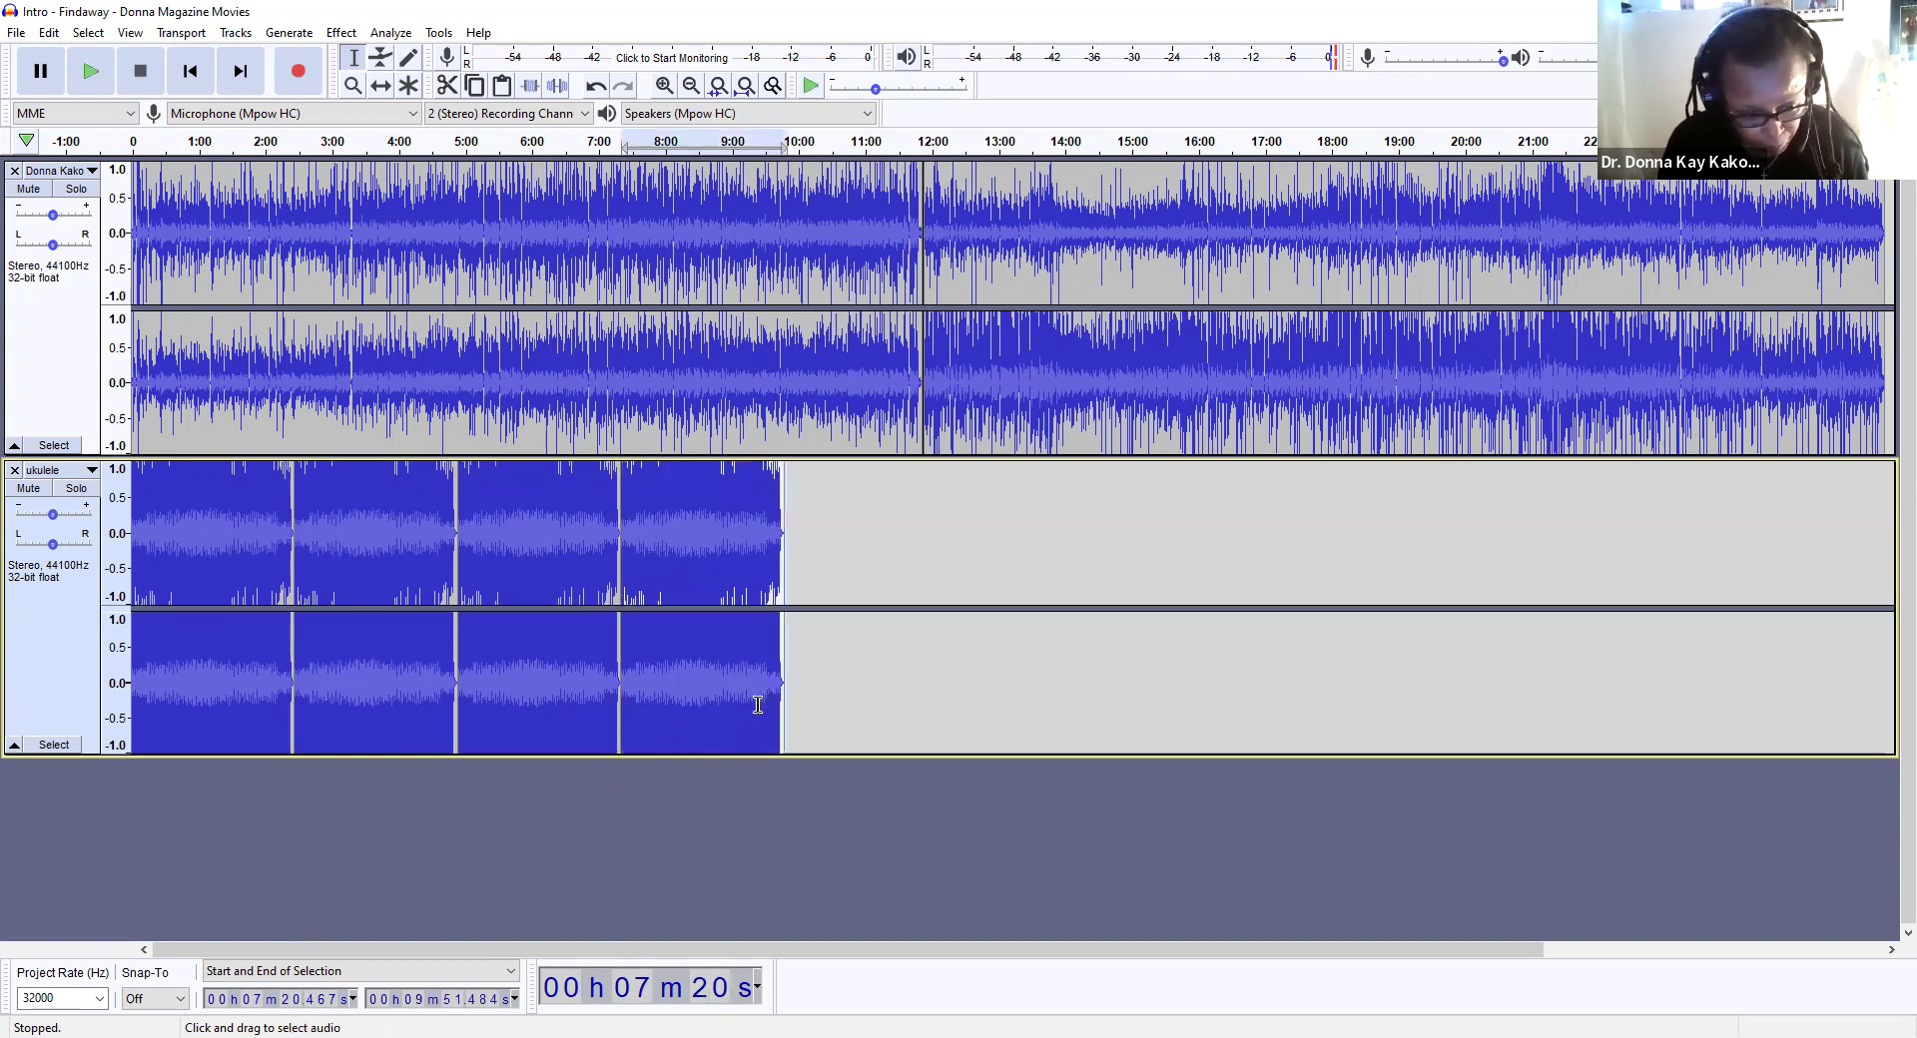
Step: Paste the copied ukulele audio into the ukulele track at about 9 m 48 s, at the fourth clip's end
click(816, 697)
key(Left)
key(Left)
key(Left)
key(Left)
key(Left)
key(Left)
key(Left)
key(Left)
key(Left)
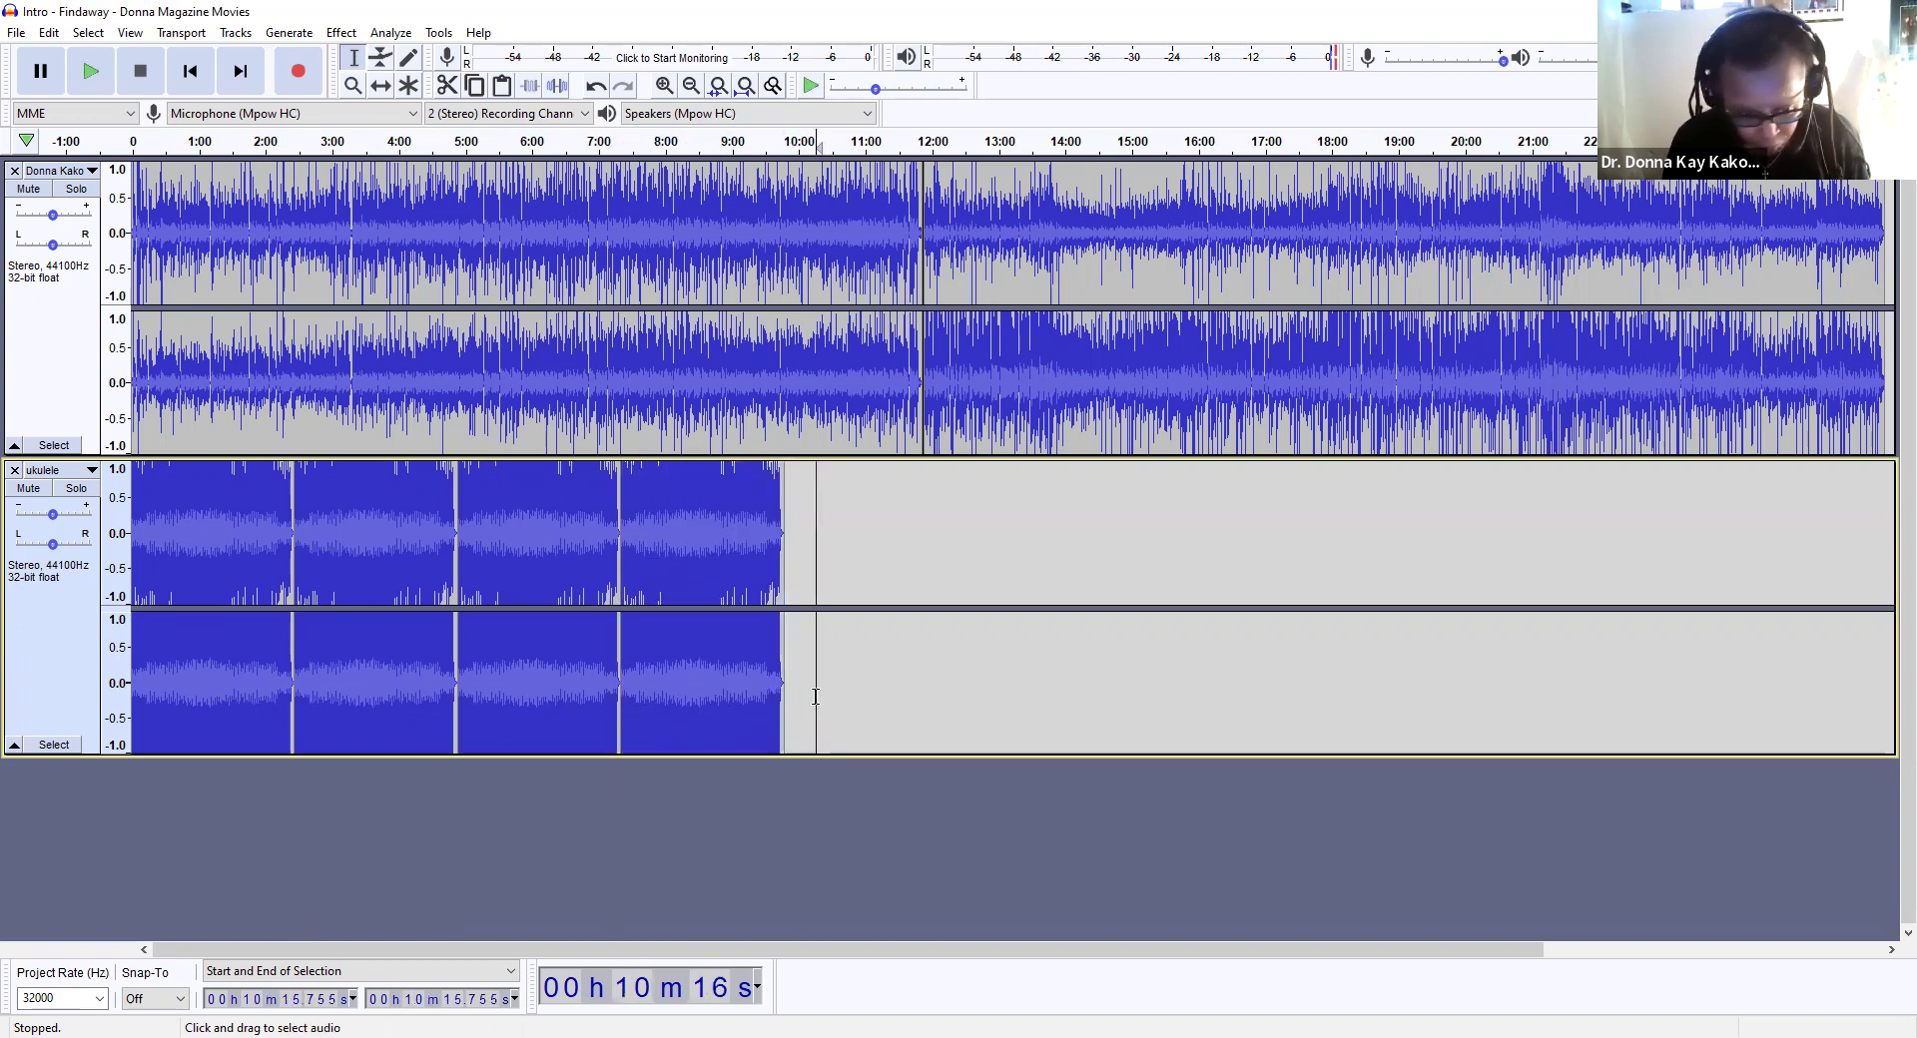
key(Left)
key(Left)
key(Left)
key(Left)
key(Left)
key(Left)
key(Left)
key(Left)
key(Left)
key(Left)
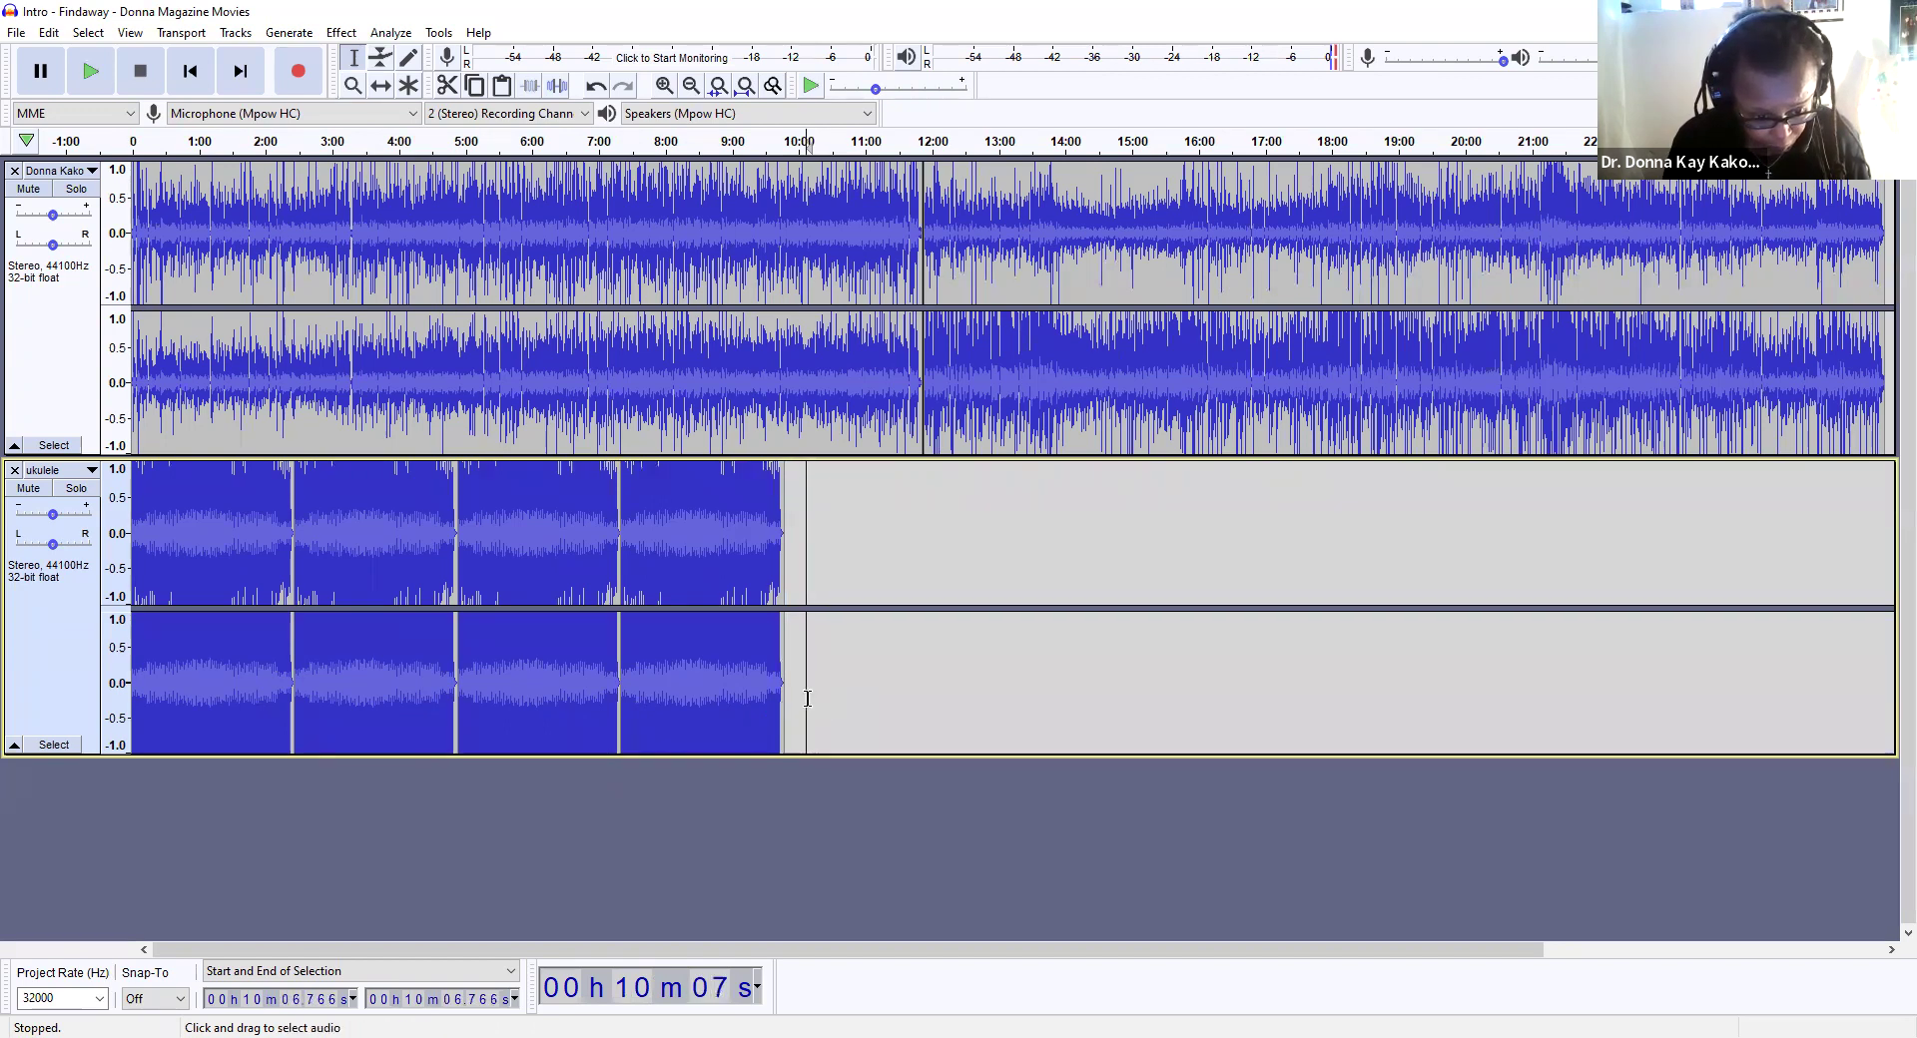
key(Left)
key(Left)
key(Left)
key(Left)
key(Left)
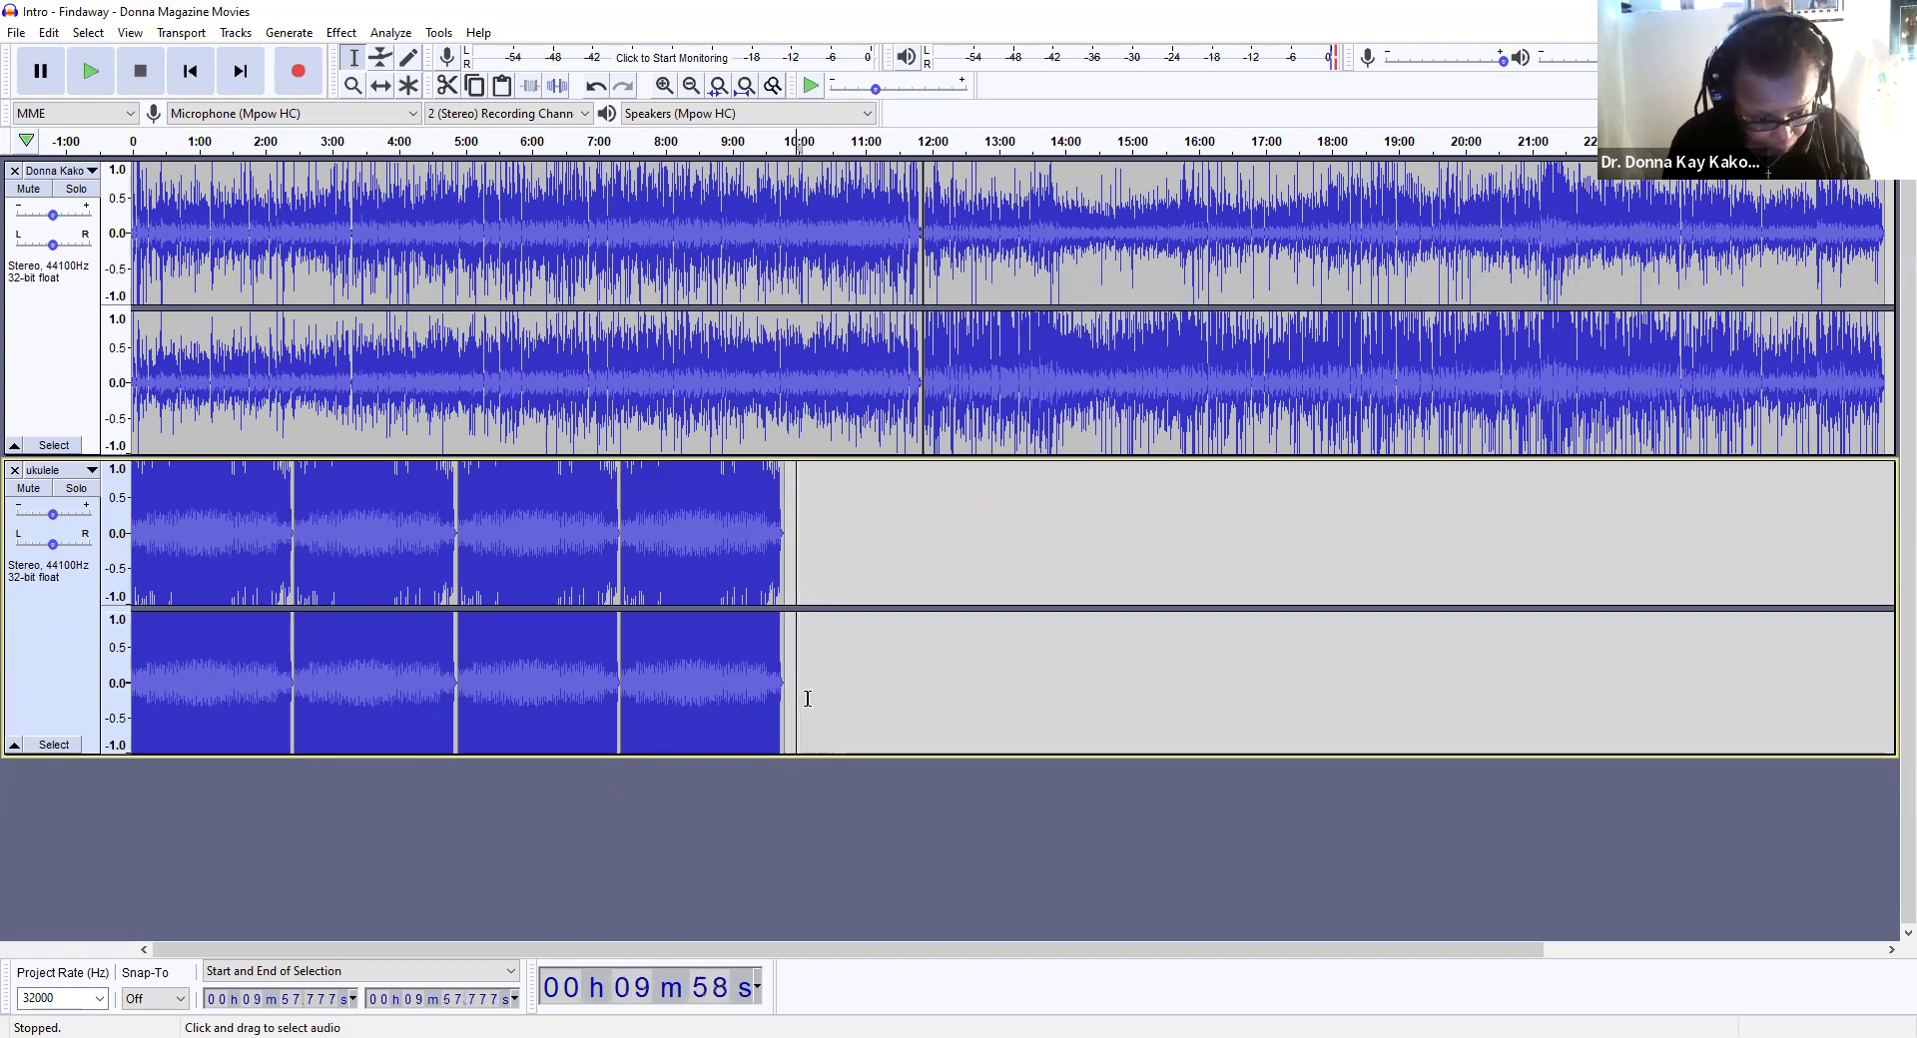
key(Left)
key(Left)
key(Left)
key(Left)
key(Left)
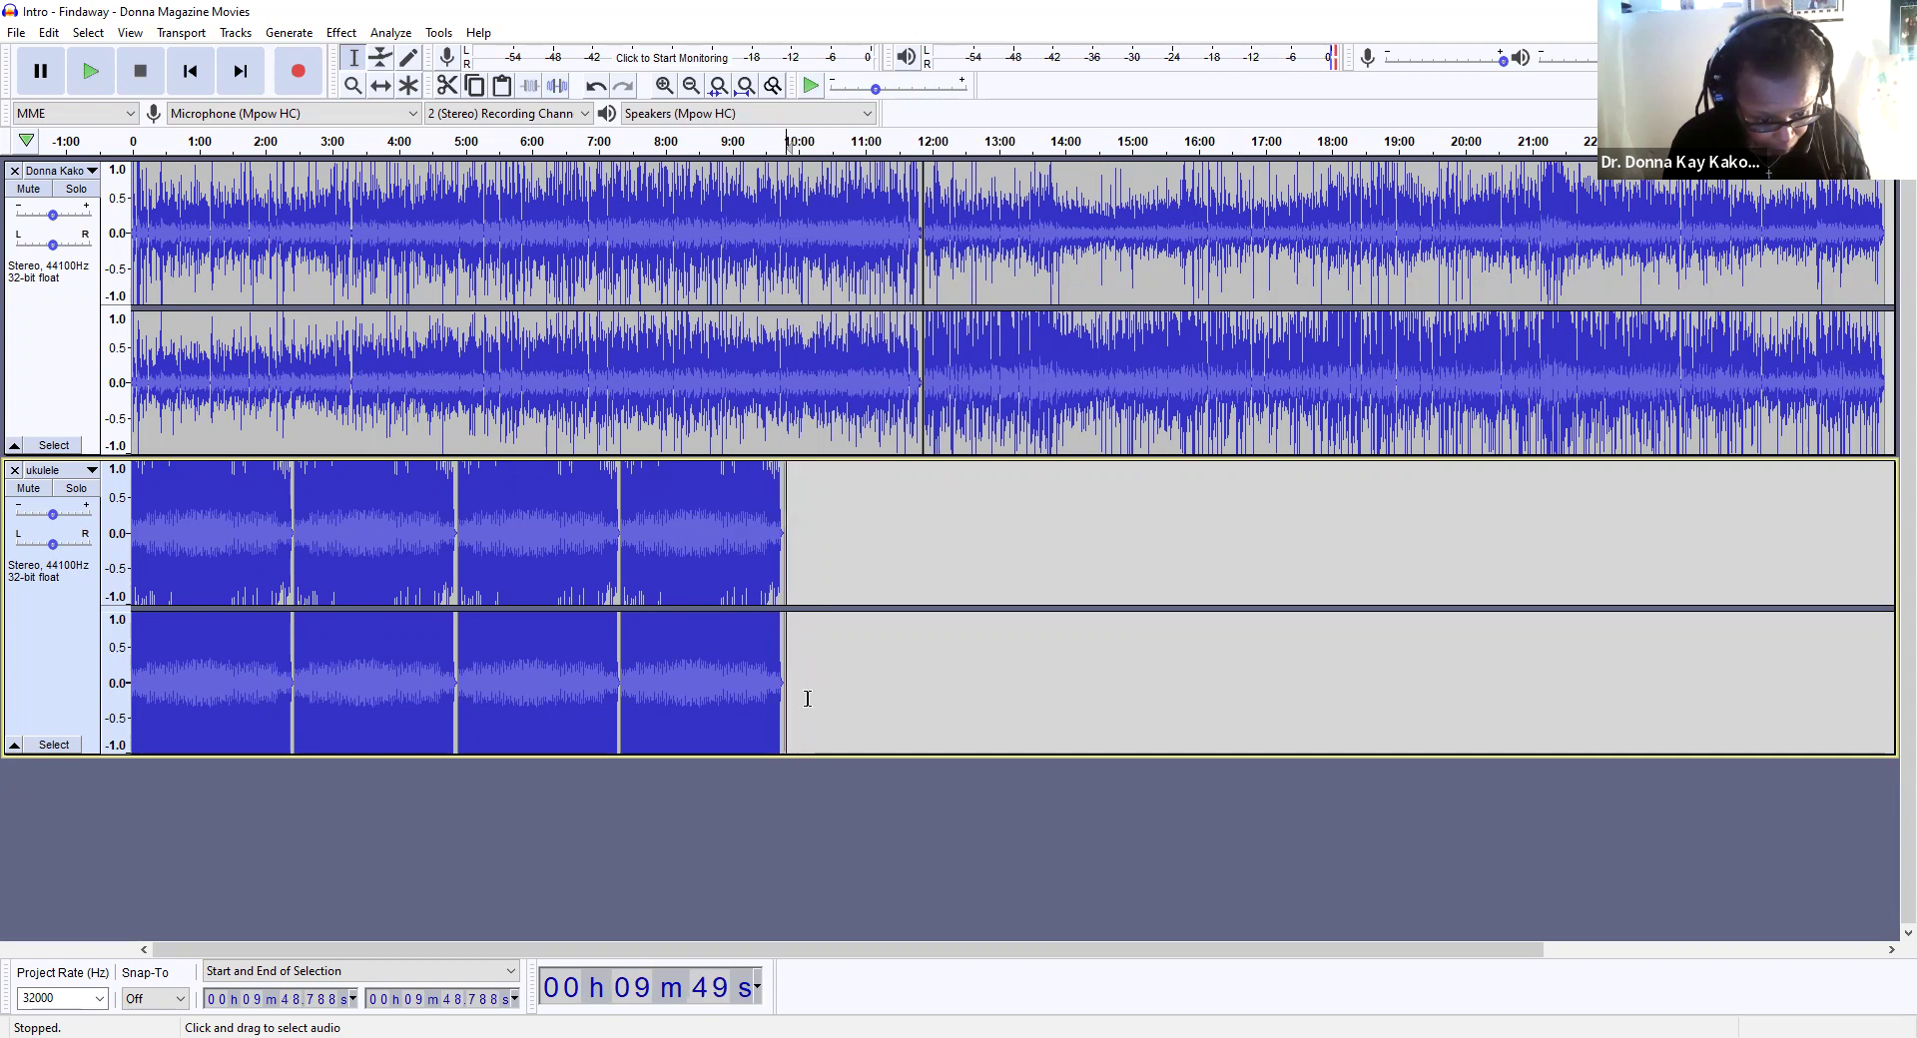
key(ctrl+v)
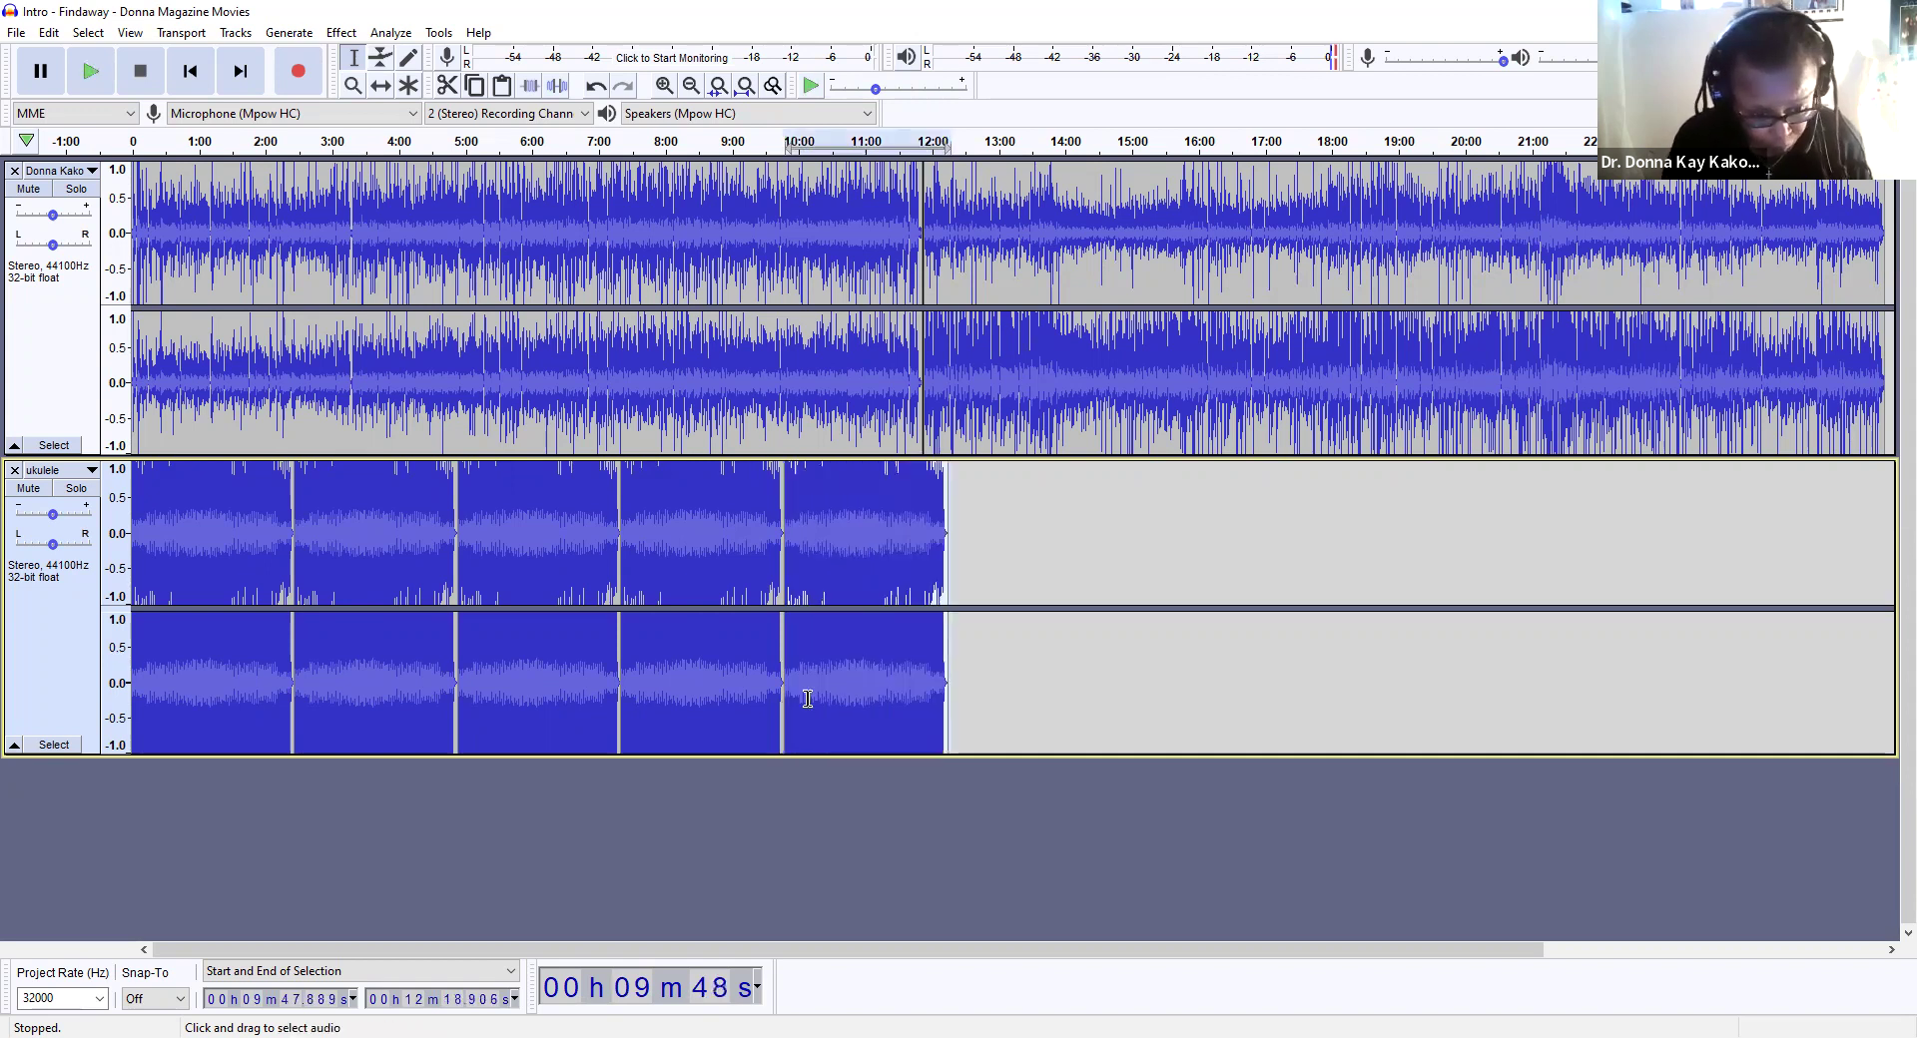
Step: Paste the ukulele audio again at about 12 m 15 s, where the fifth clip ends
click(978, 688)
drag(966, 693, 946, 690)
key(ctrl+v)
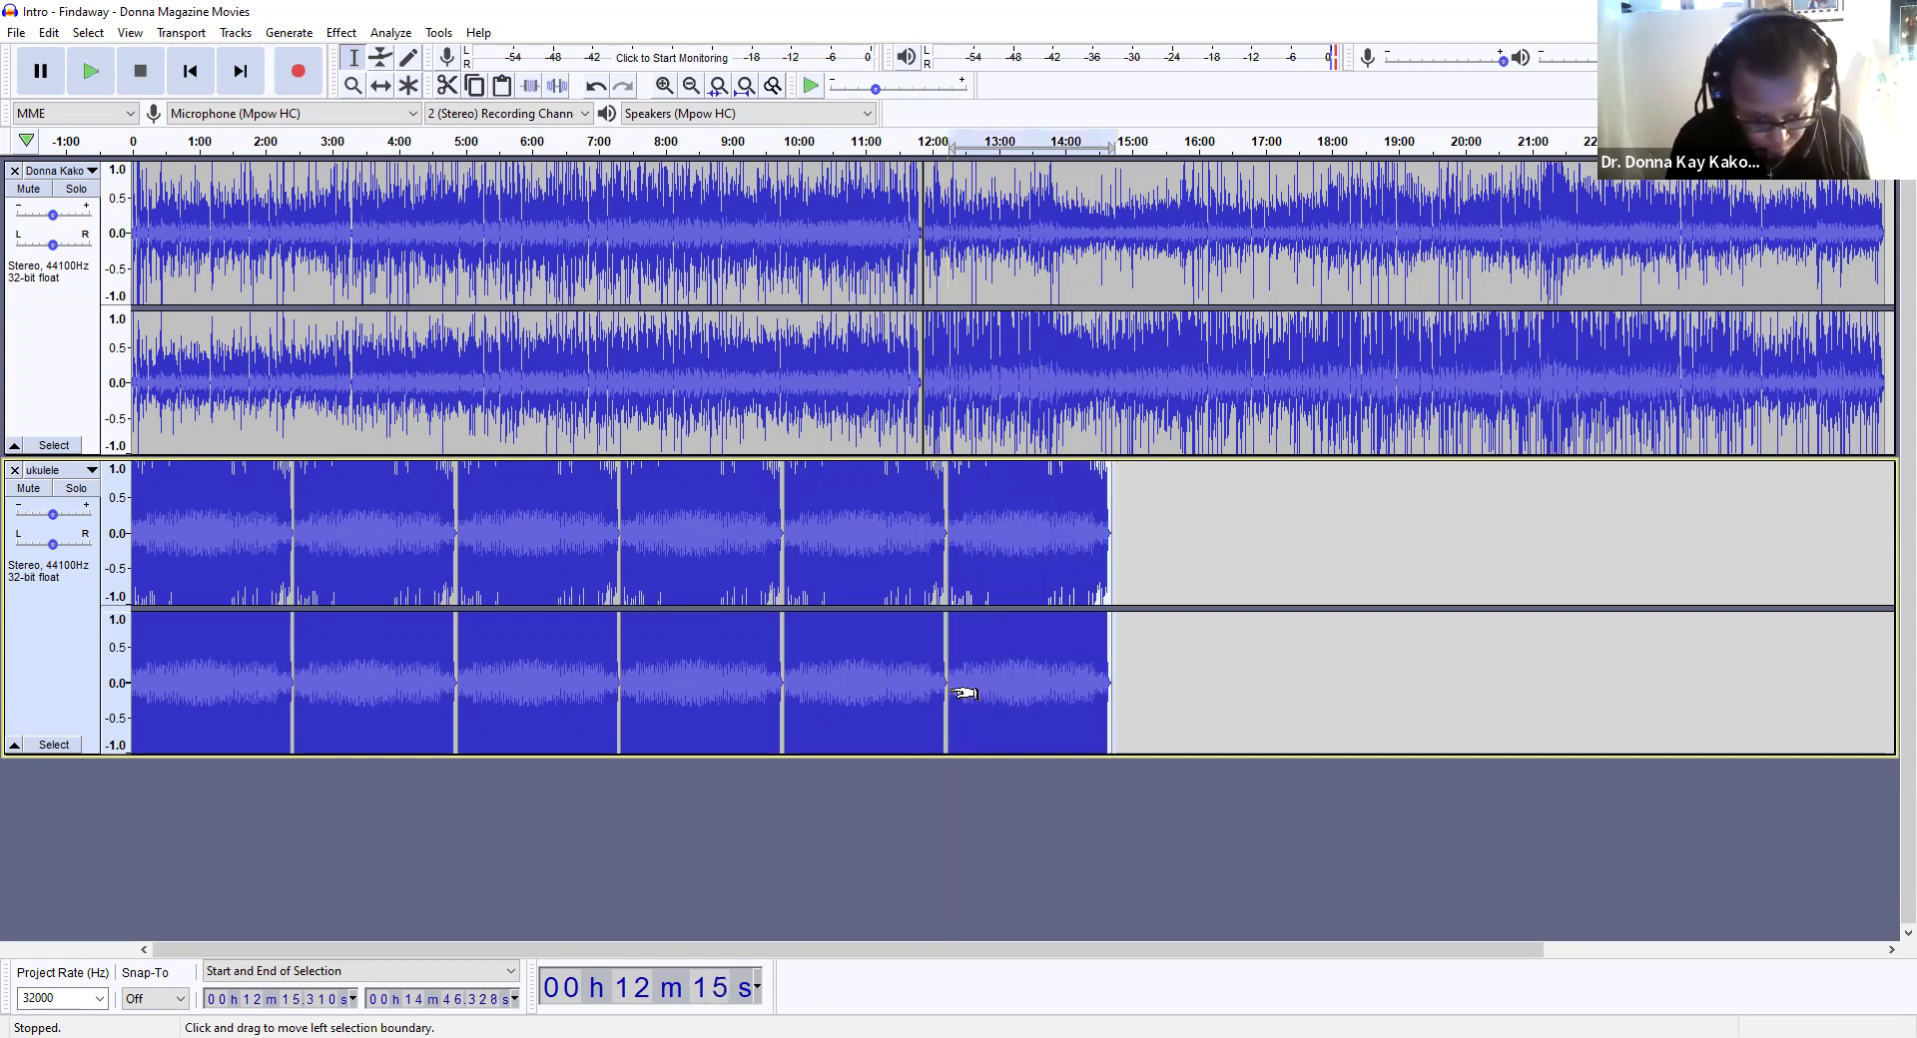
Step: Paste another ukulele copy at about 14 m 44 s, directly after the sixth clip
click(1125, 687)
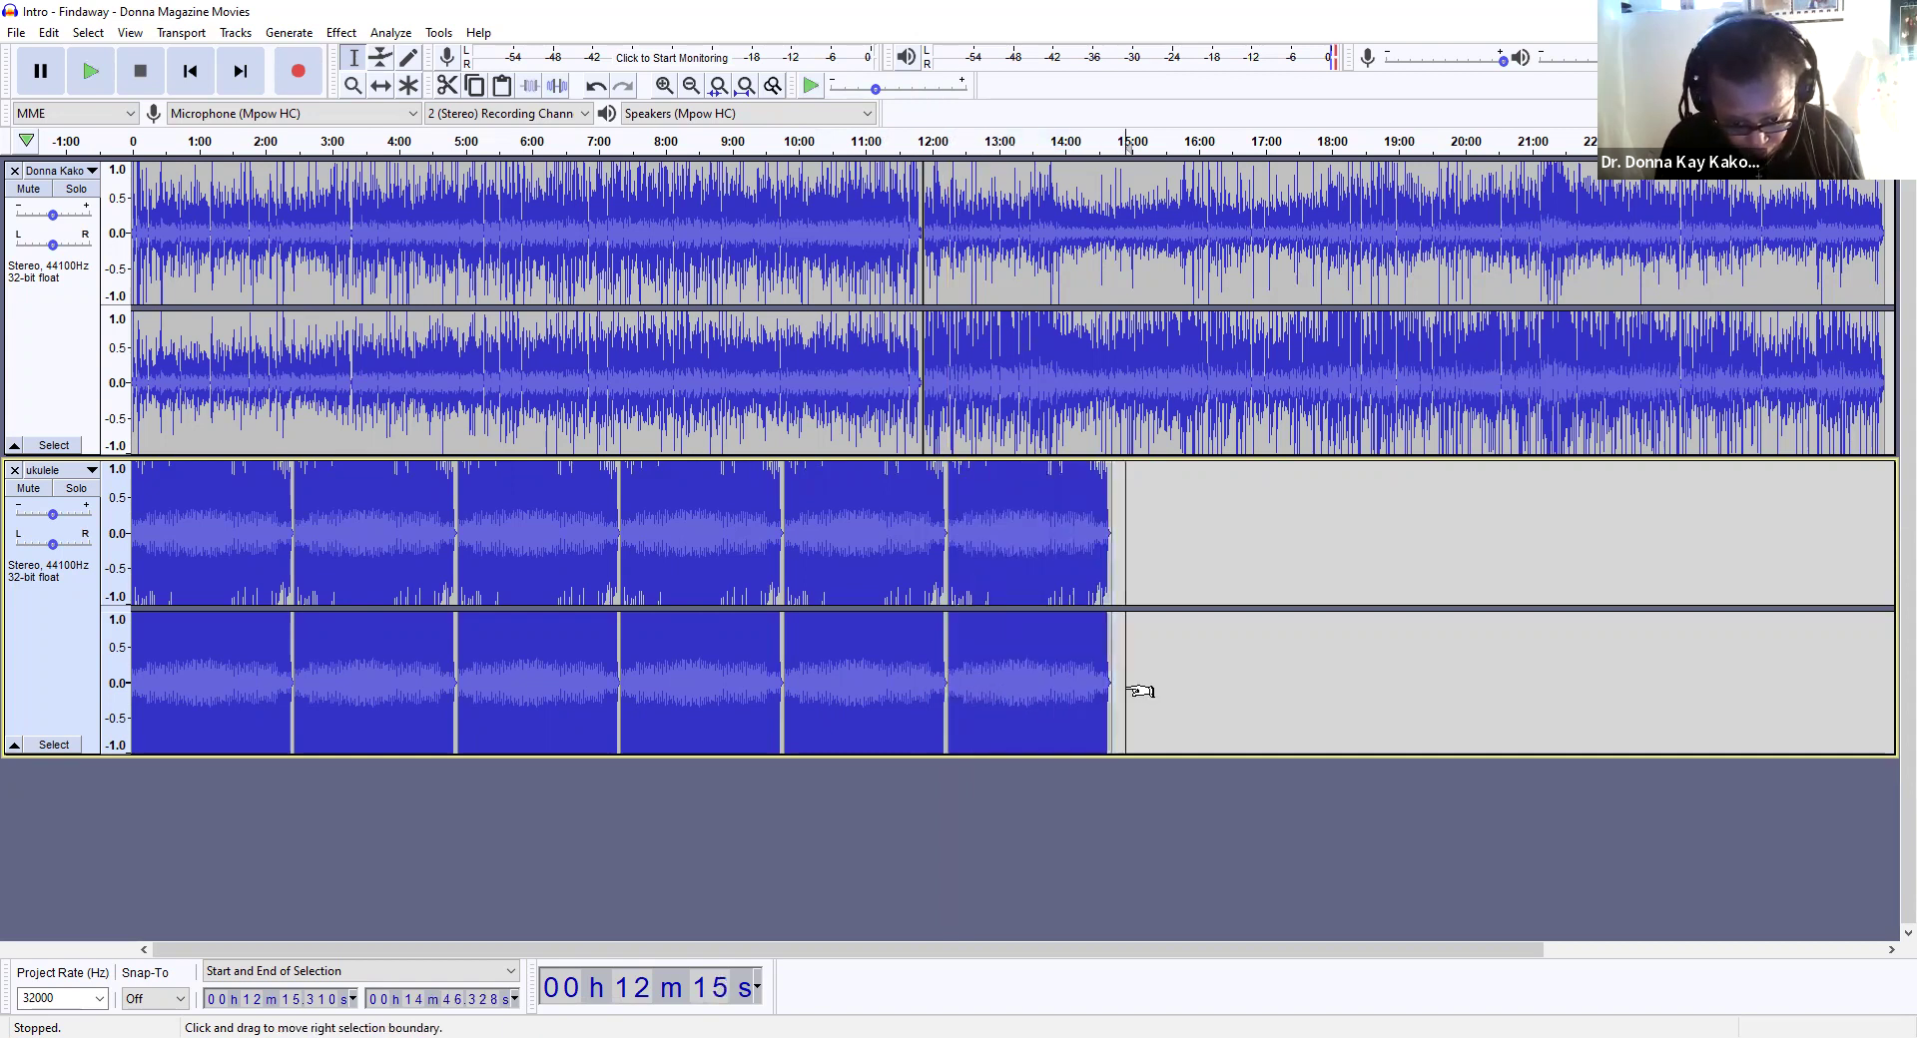
drag(1127, 689, 1122, 685)
key(Left)
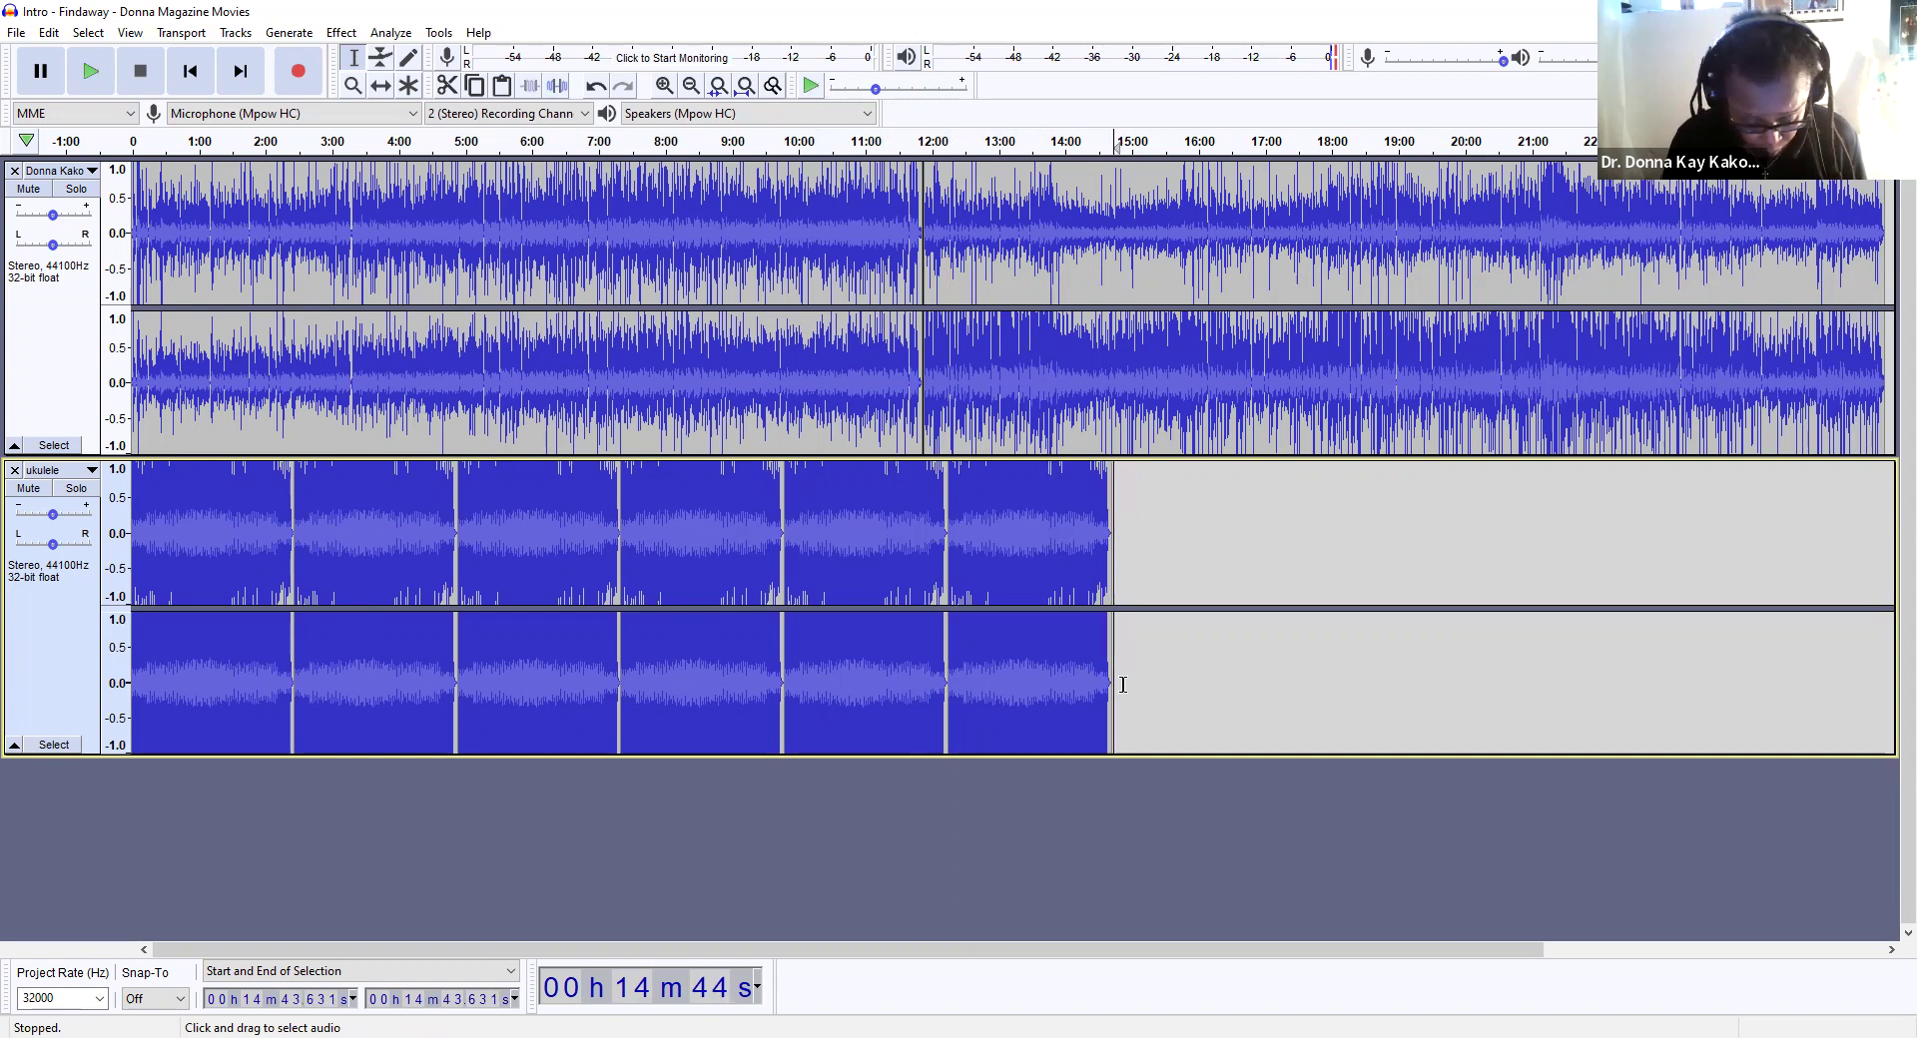
key(ctrl+v)
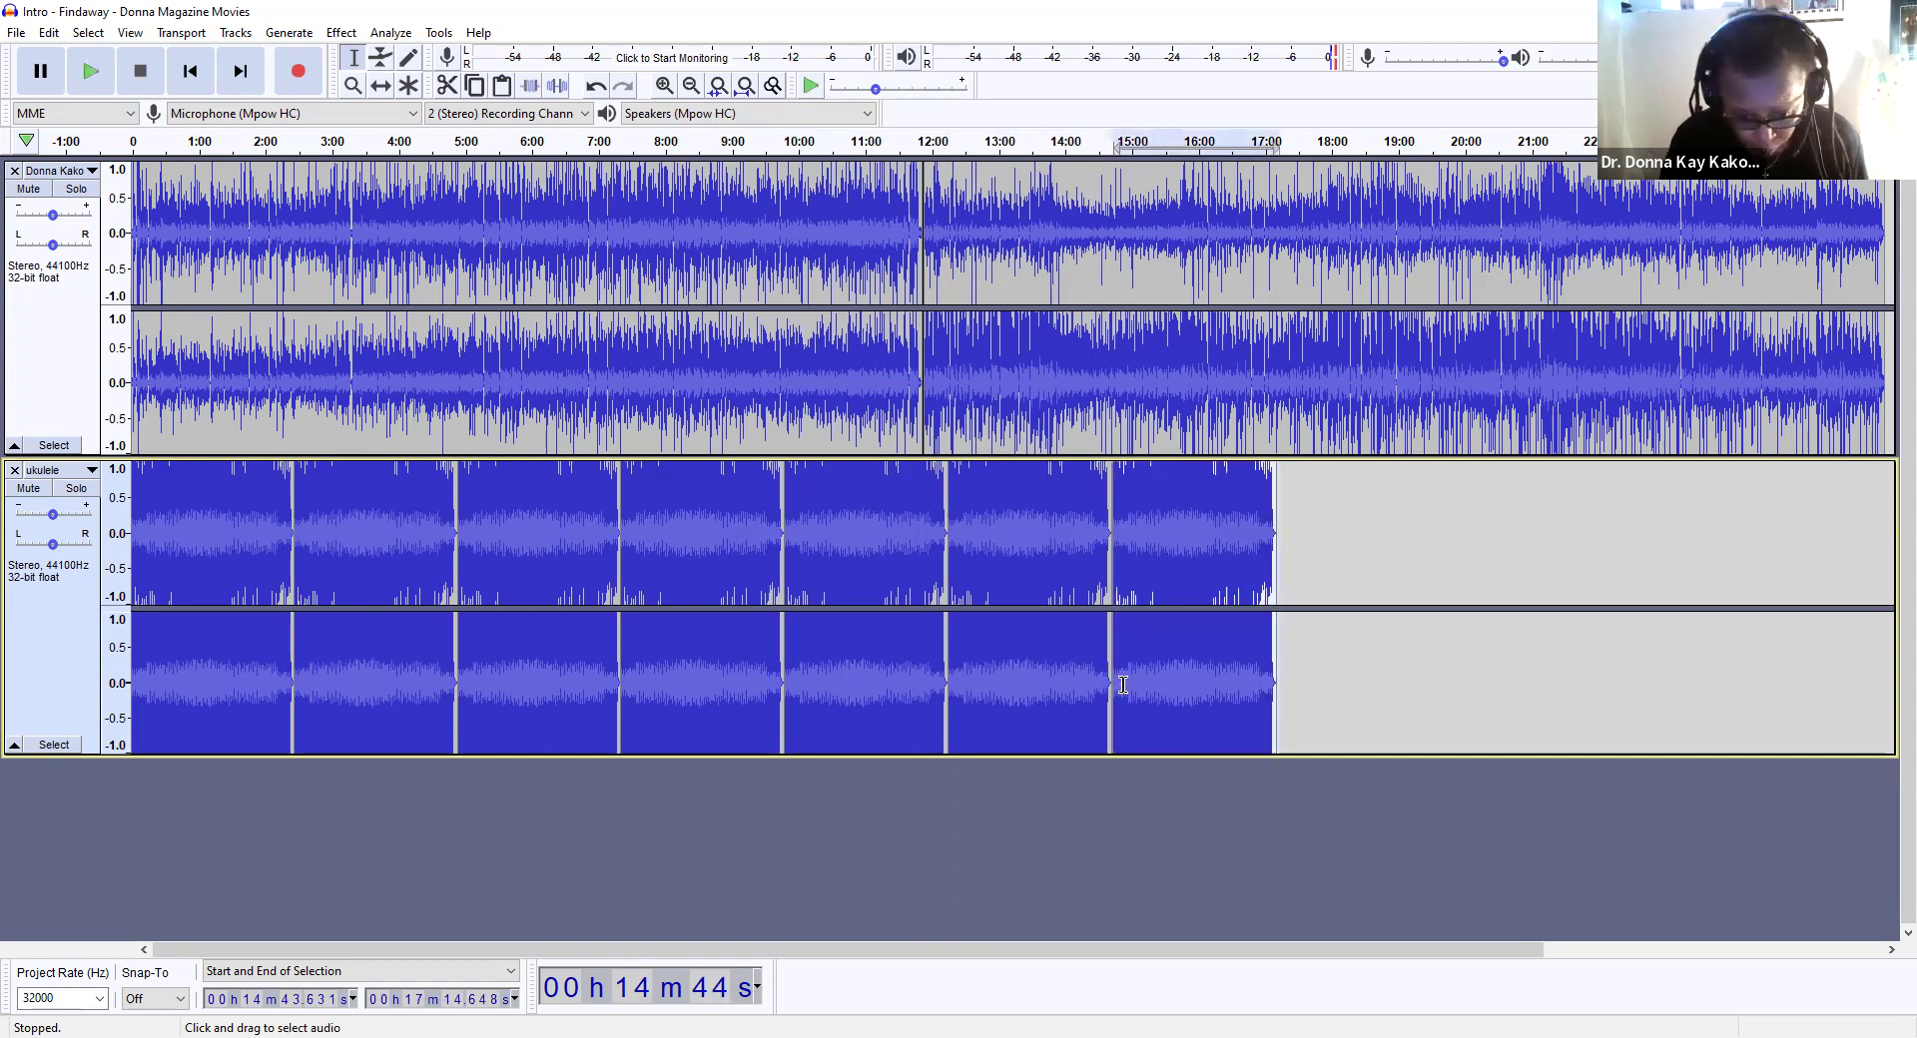
Step: Paste another ukulele copy at about 17 m 12 s, directly after the seventh clip
click(1293, 679)
key(Left)
key(Left)
key(Left)
key(Left)
key(Left)
key(Left)
key(Left)
key(Left)
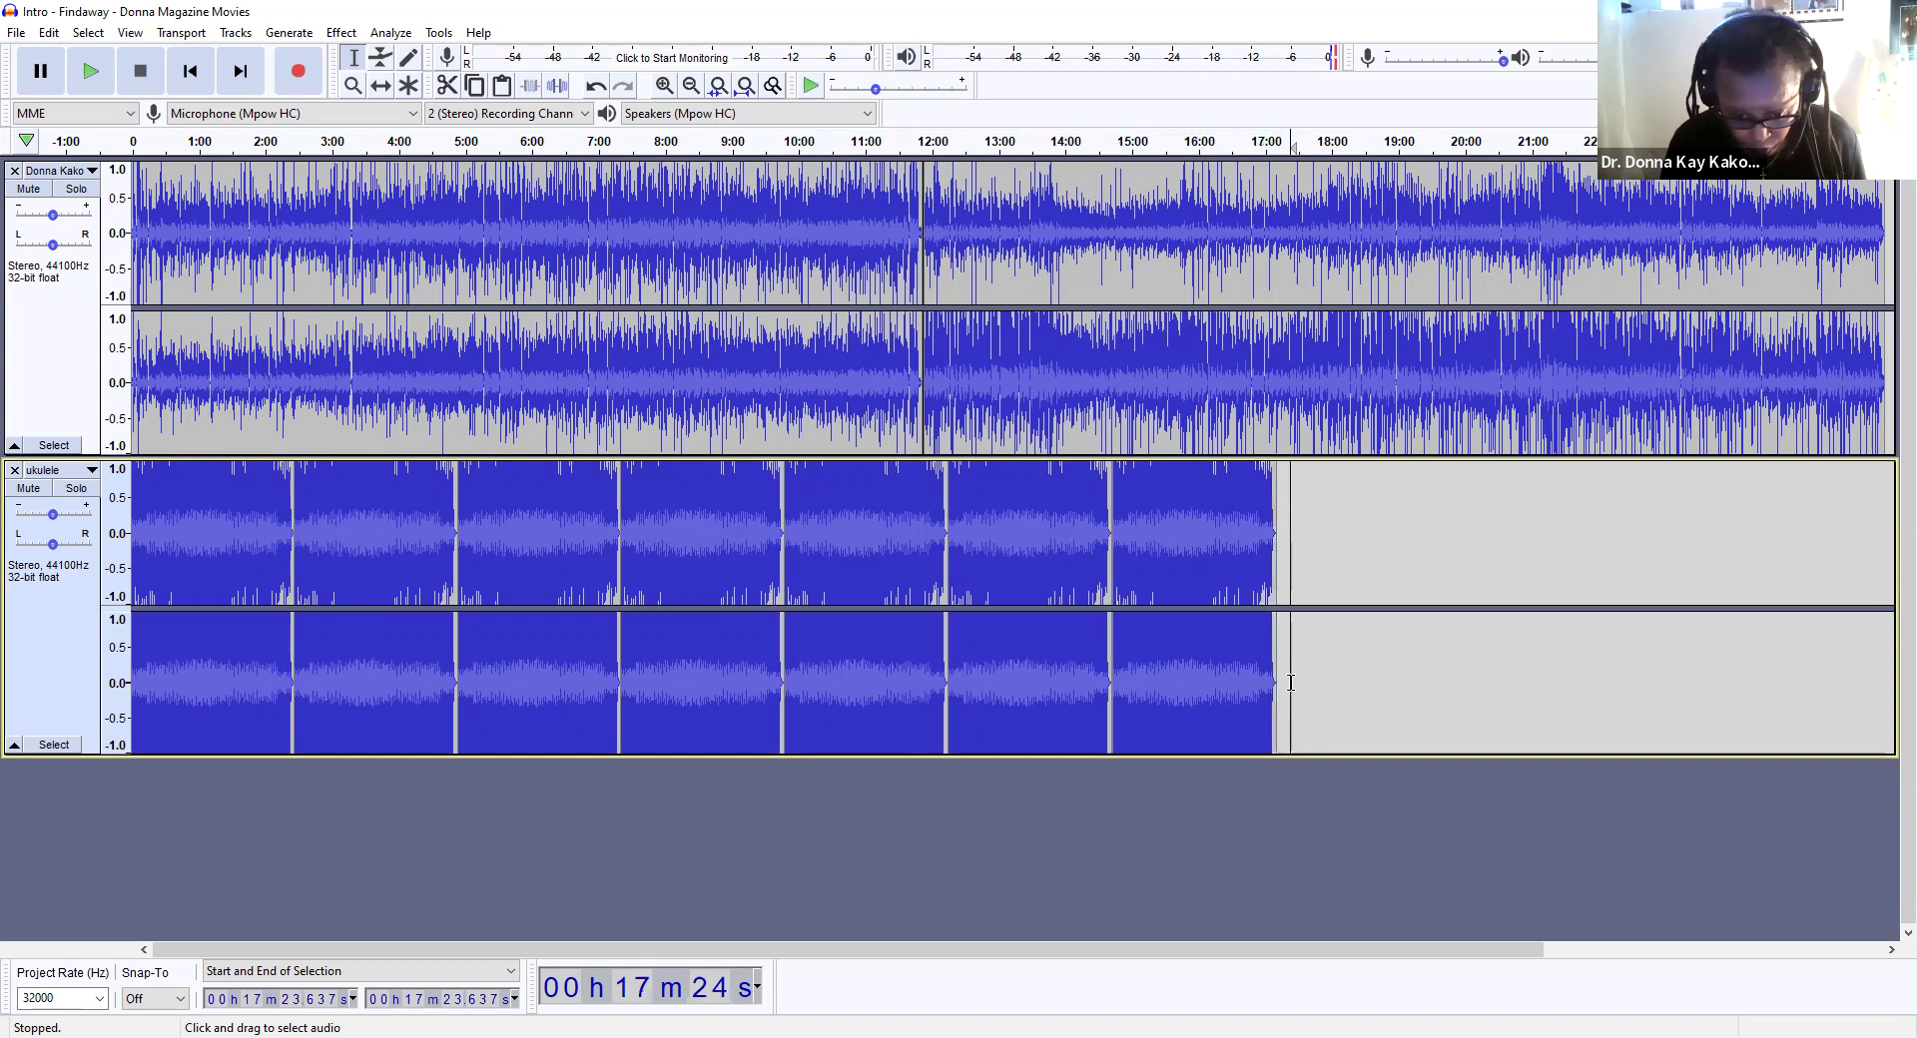
drag(1268, 690, 1265, 690)
key(ctrl+v)
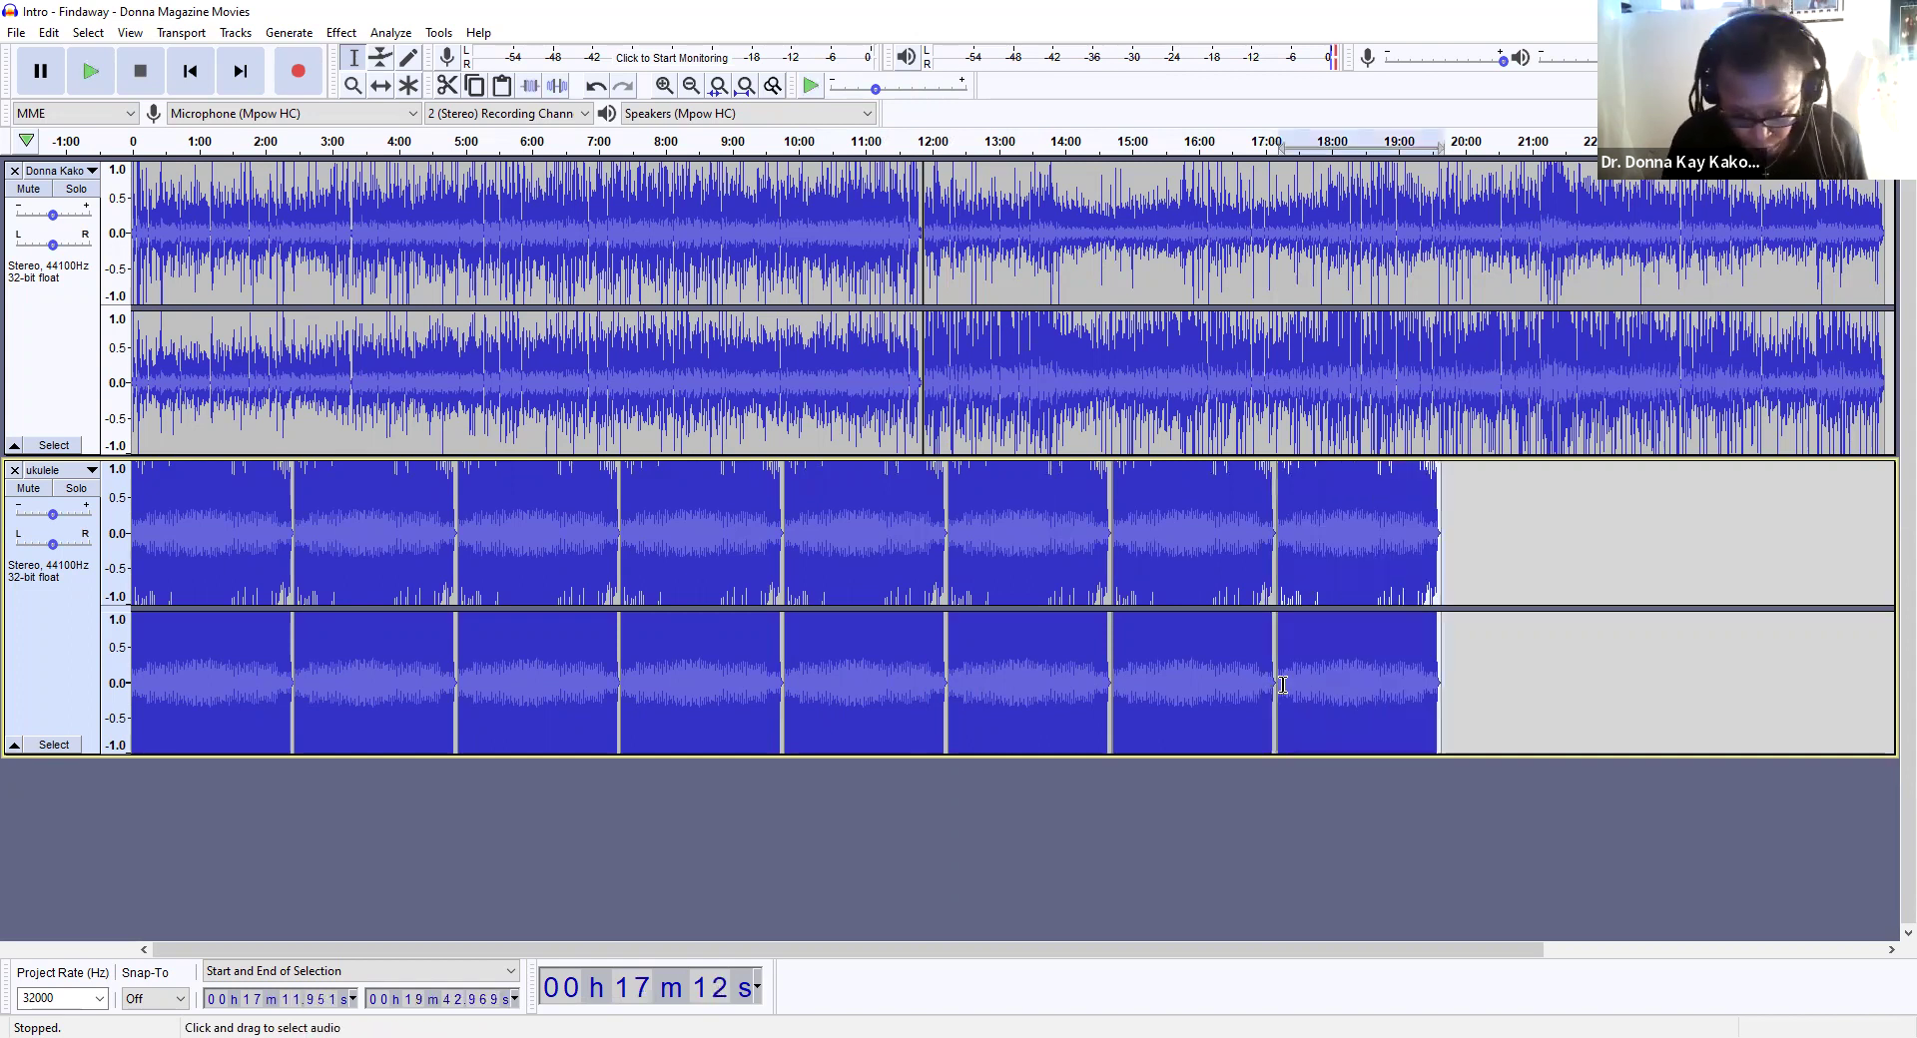
Step: Paste another ukulele copy at about 19 m 40 s, directly after the eighth clip
click(1454, 695)
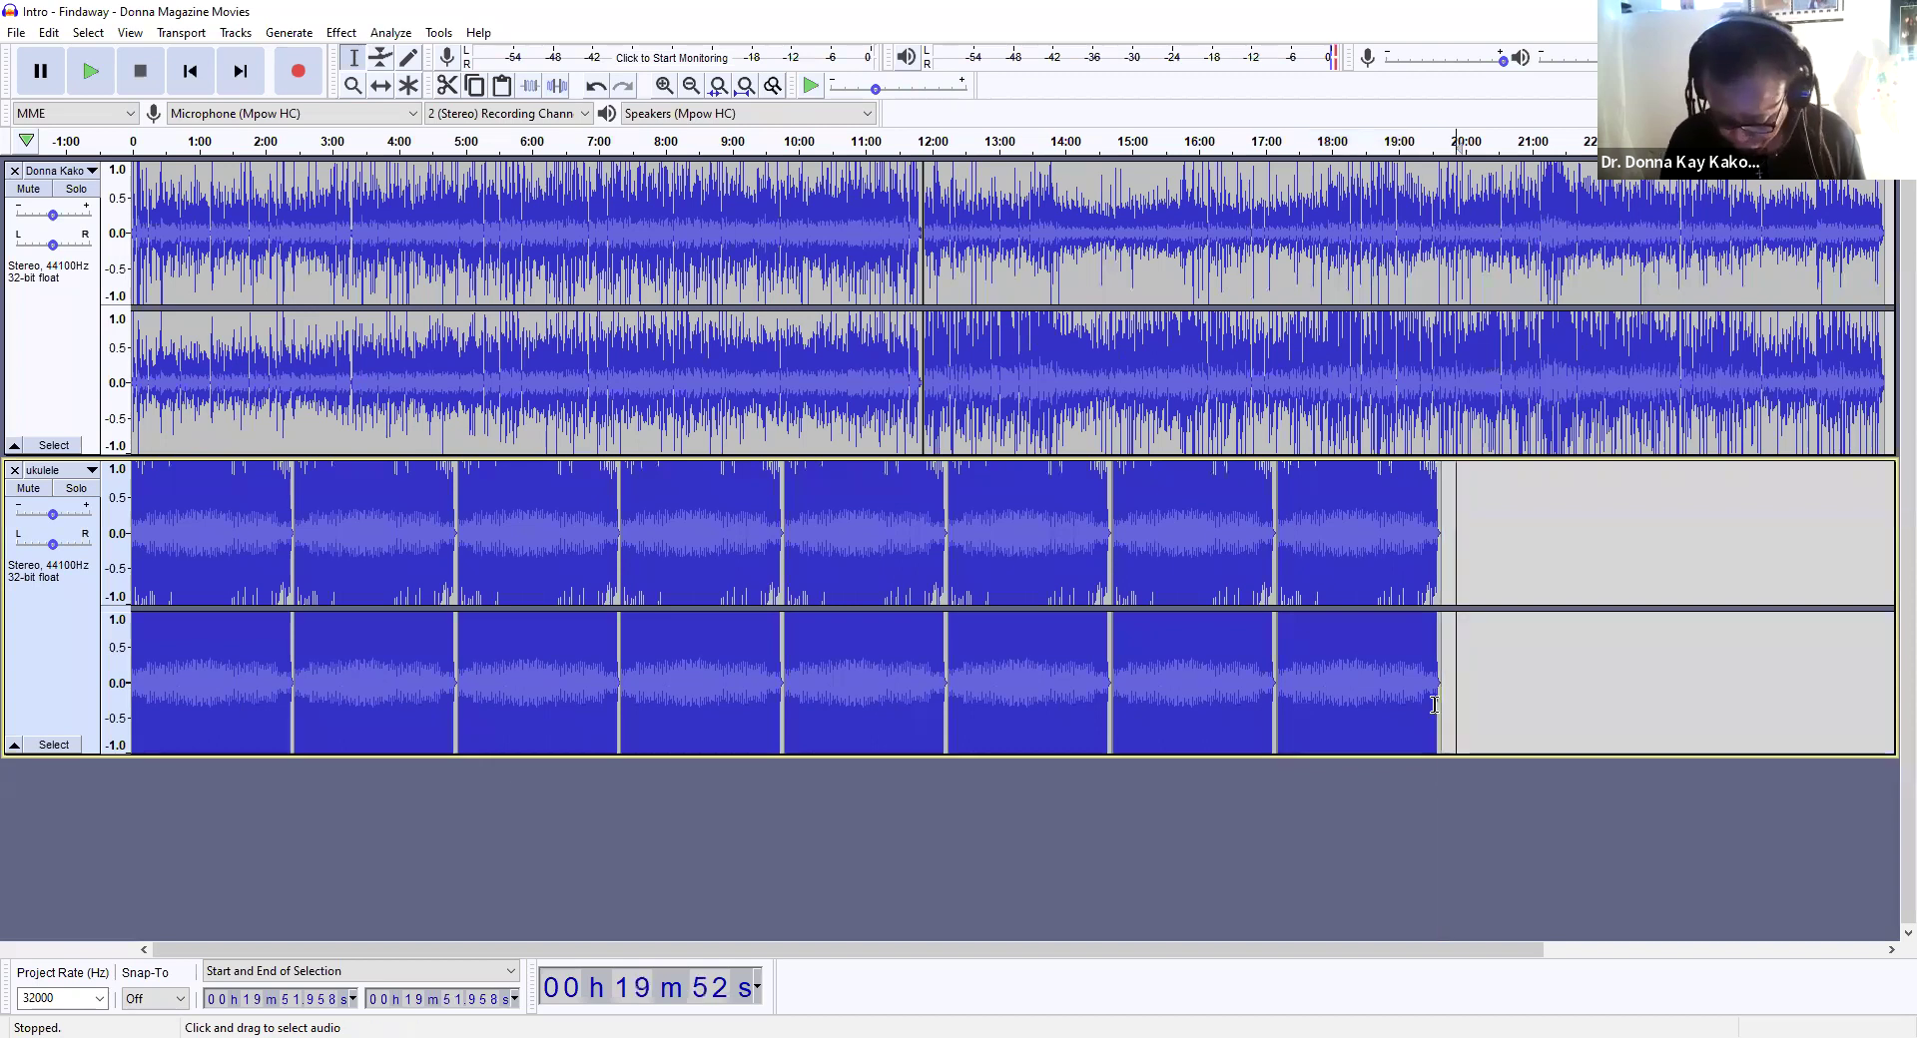
key(Left)
key(Left)
key(Left)
key(Left)
key(Left)
key(Left)
key(Left)
key(Left)
key(Left)
key(Left)
key(Left)
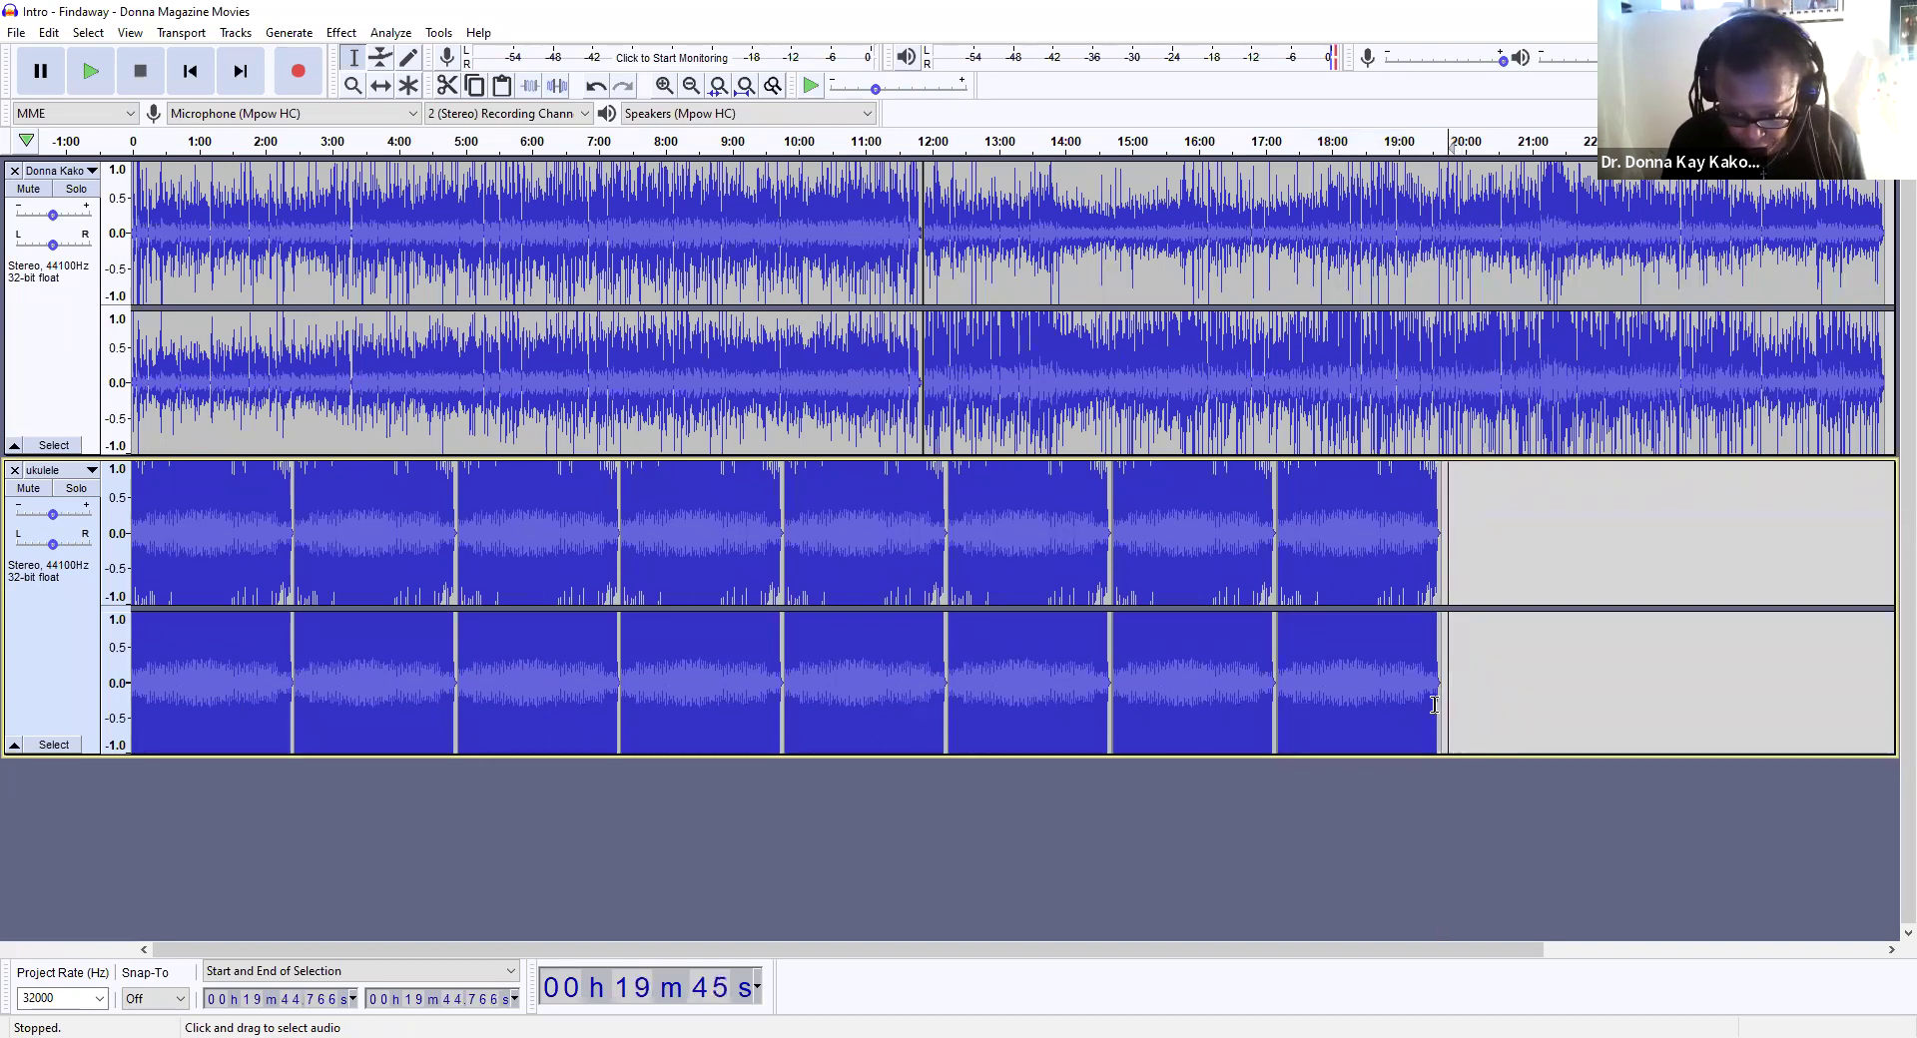
key(Left)
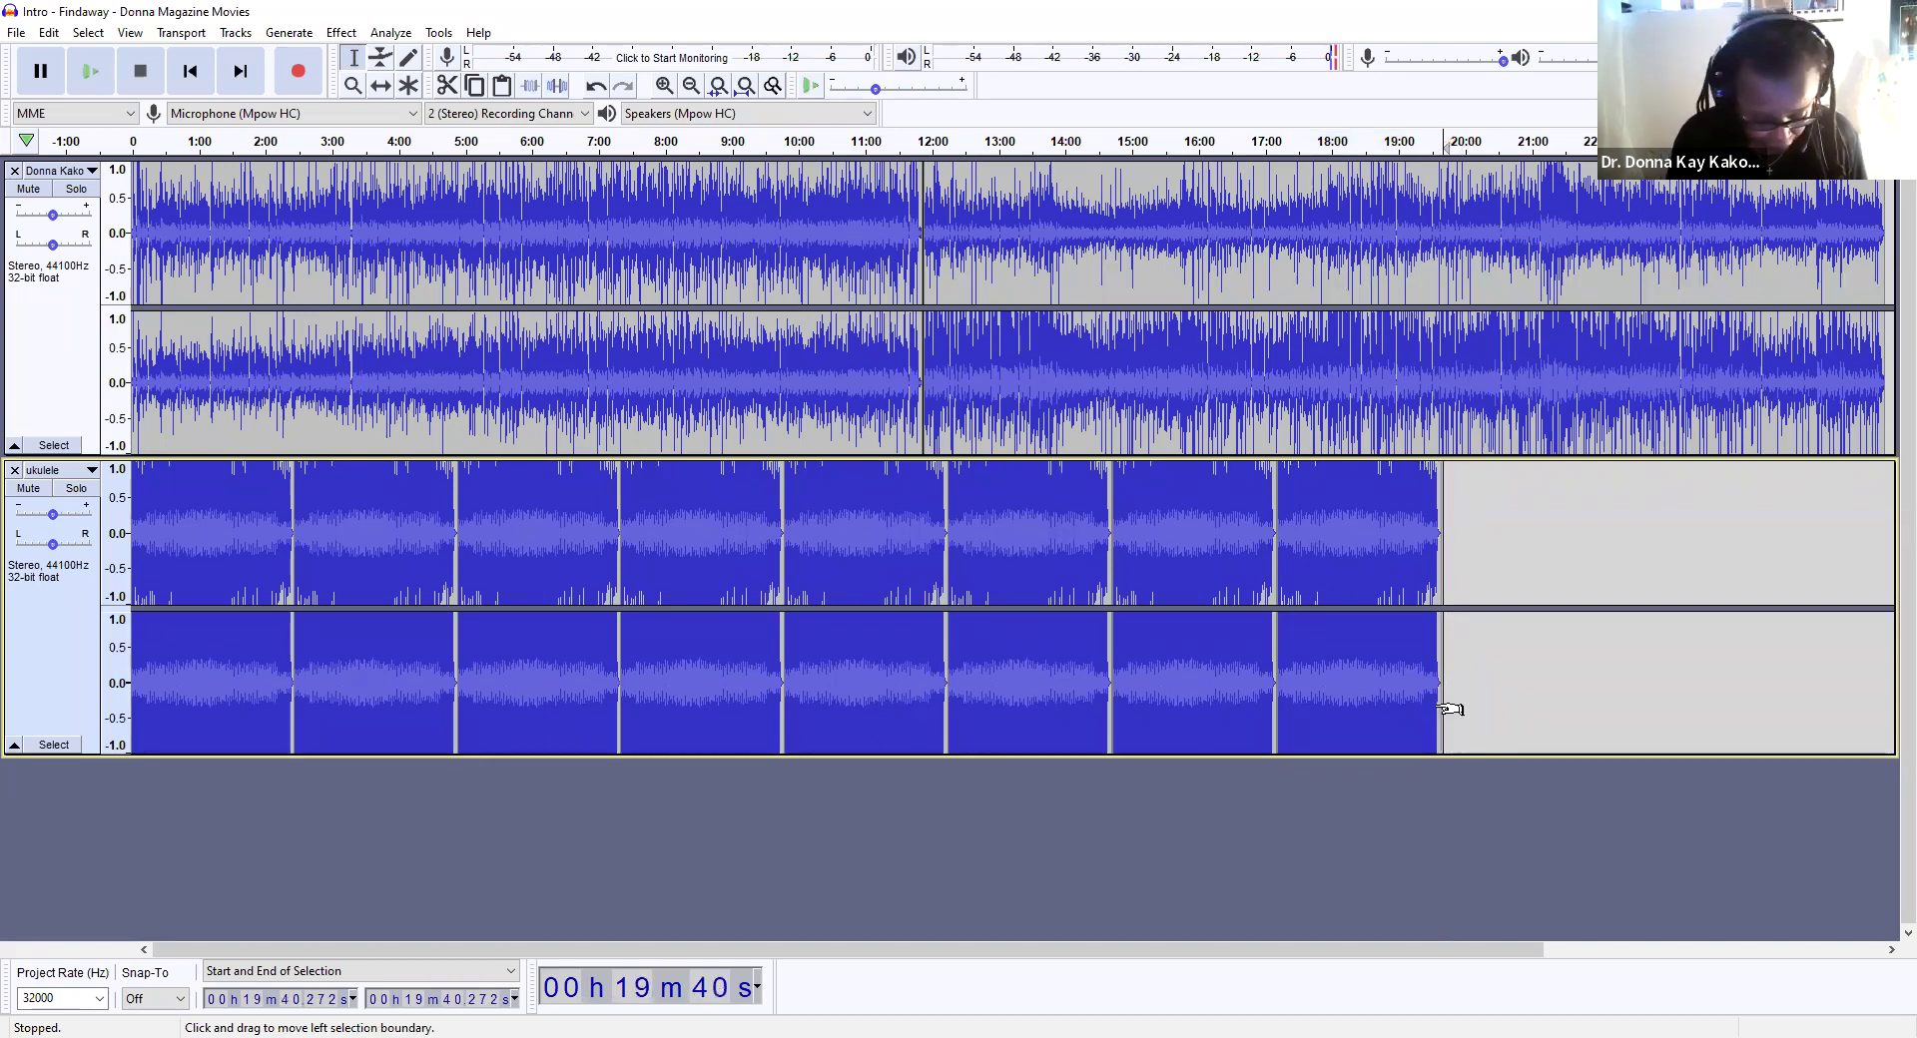
key(ctrl+v)
Step: Paste another ukulele copy at about 22 m 9 s, directly after the ninth clip
click(1639, 706)
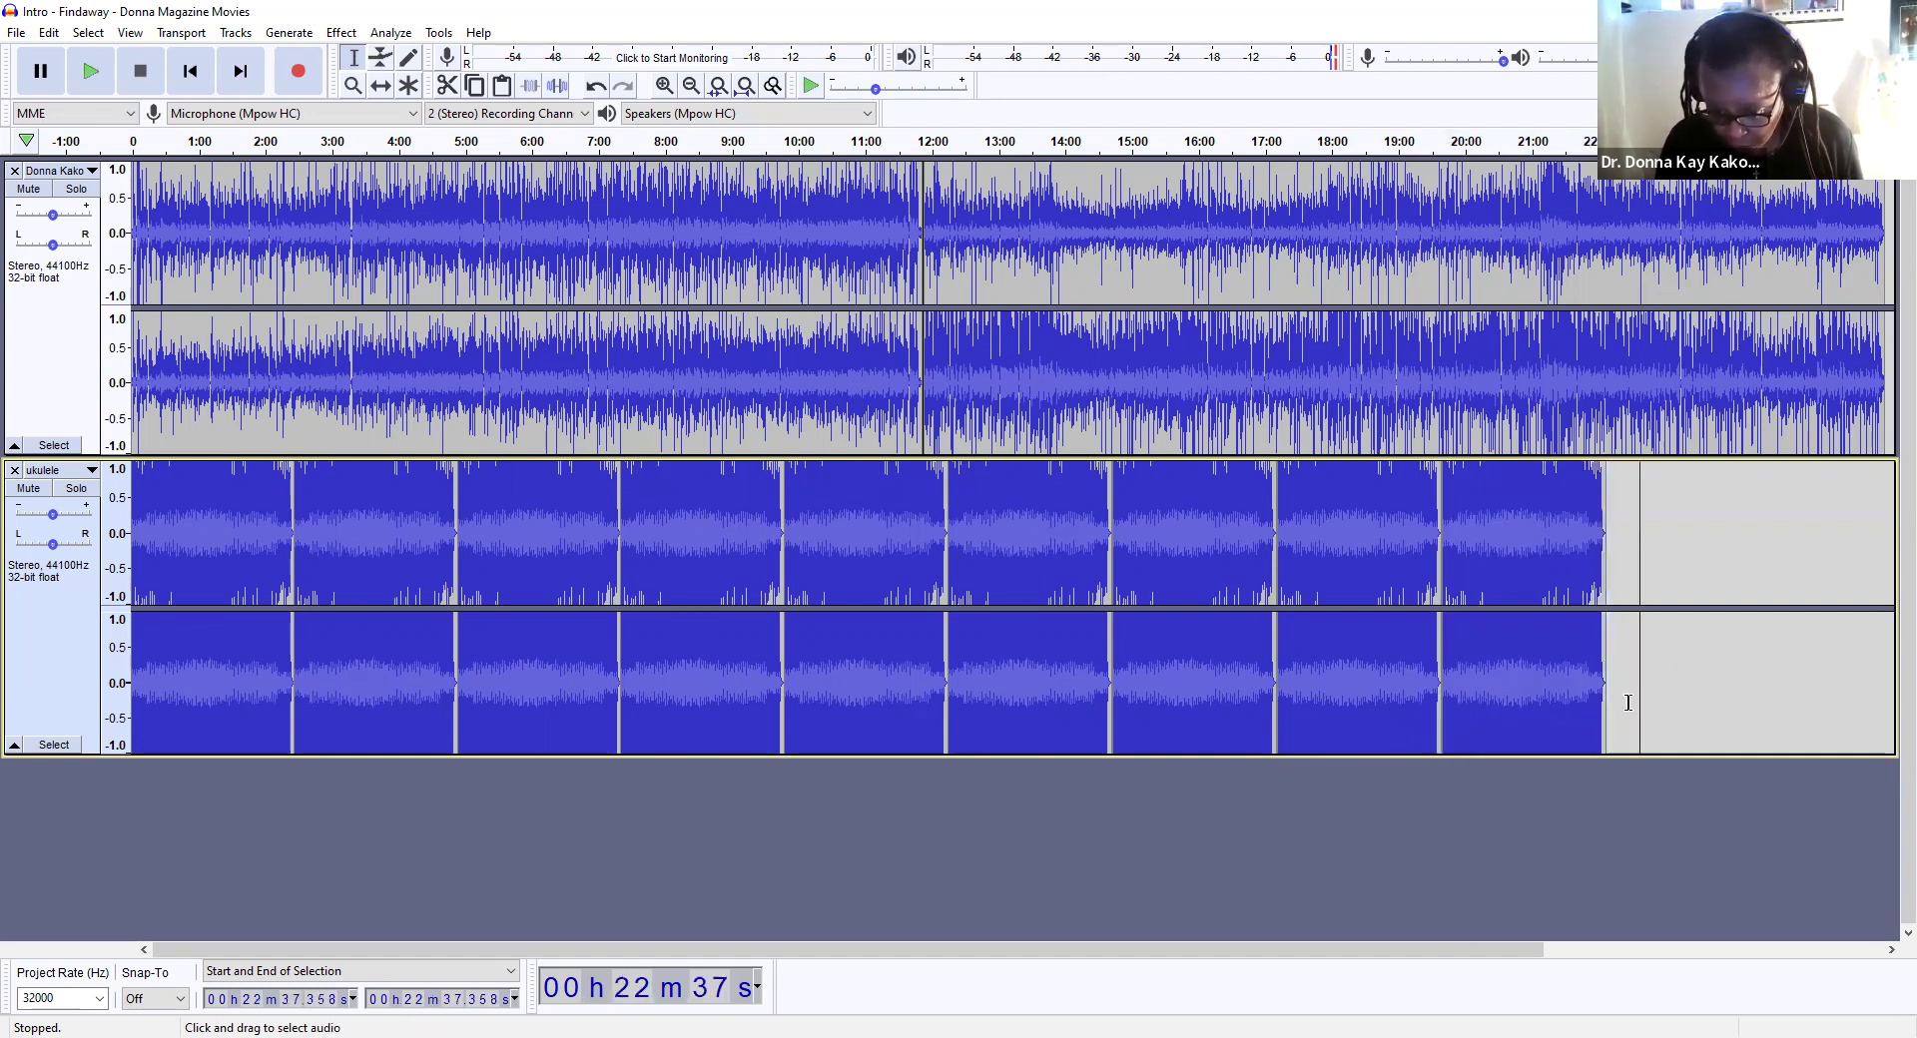
click(1628, 704)
key(Left)
key(Left)
key(Left)
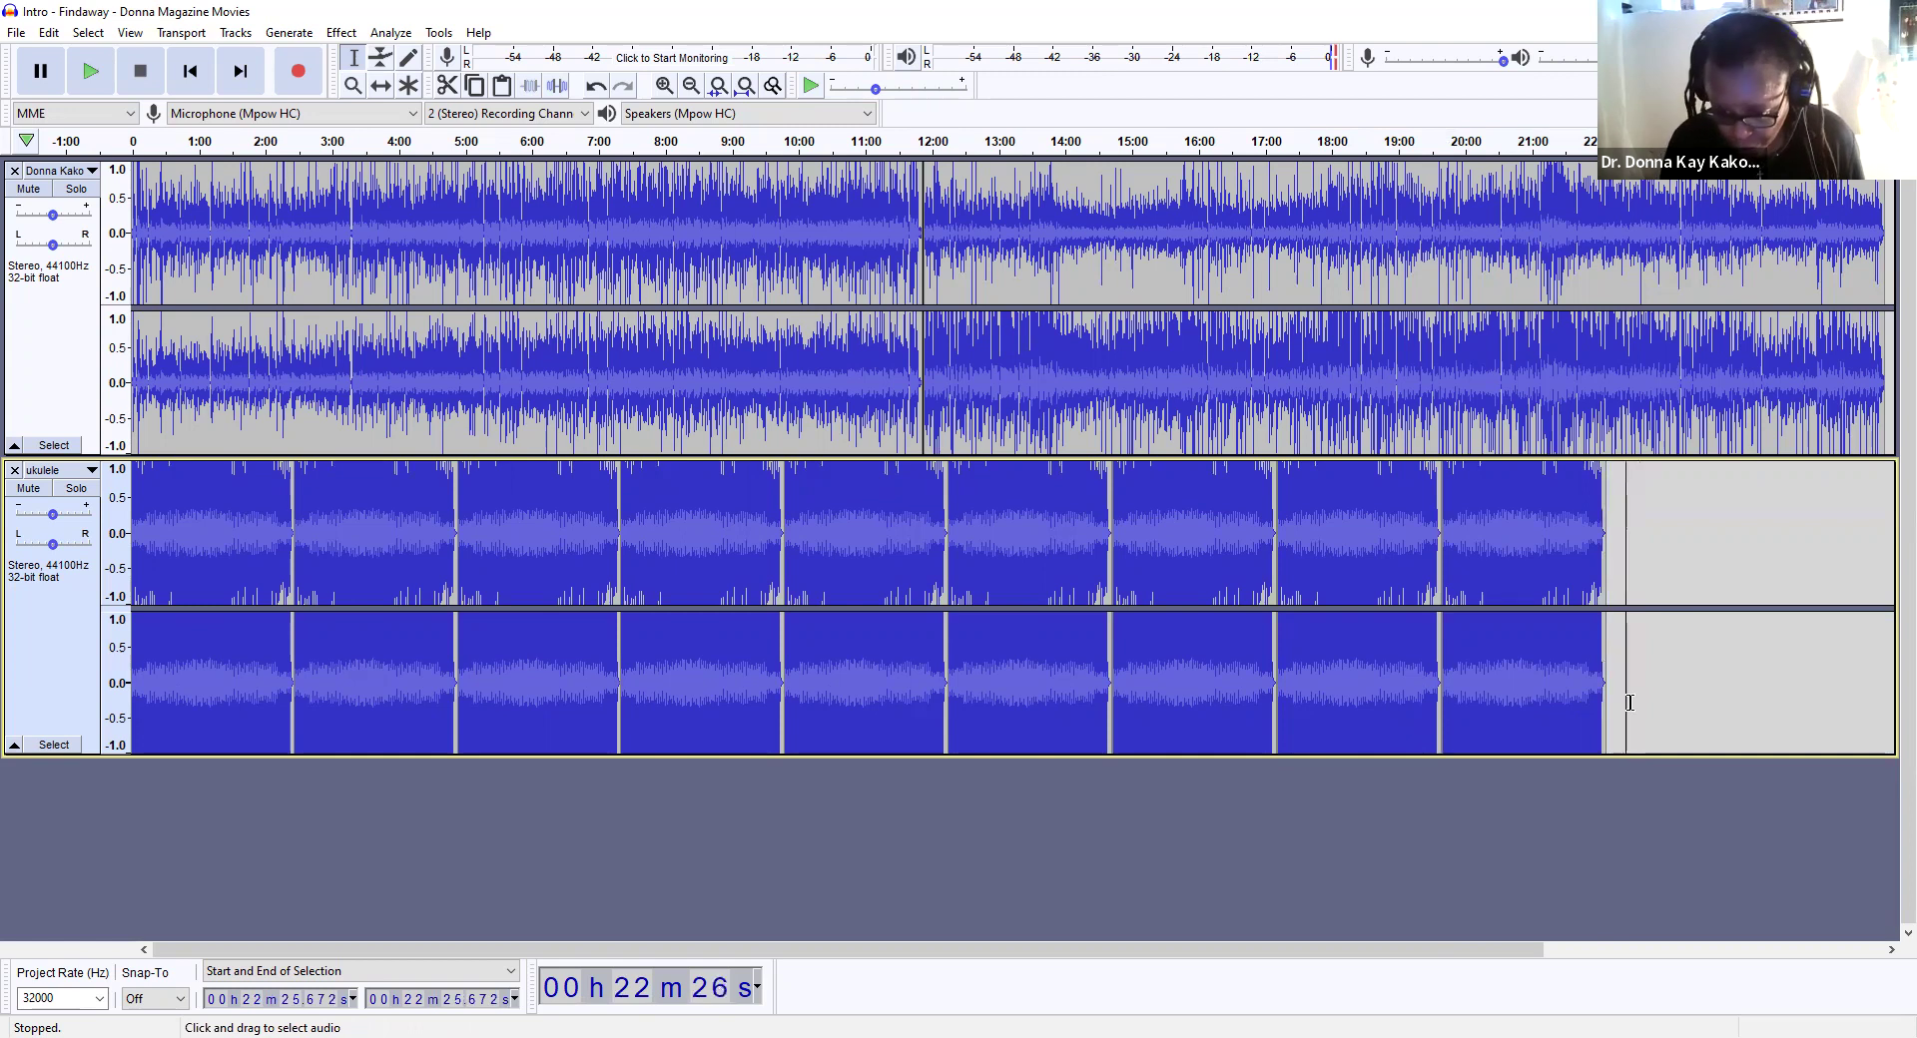
key(Left)
key(Left)
key(Left)
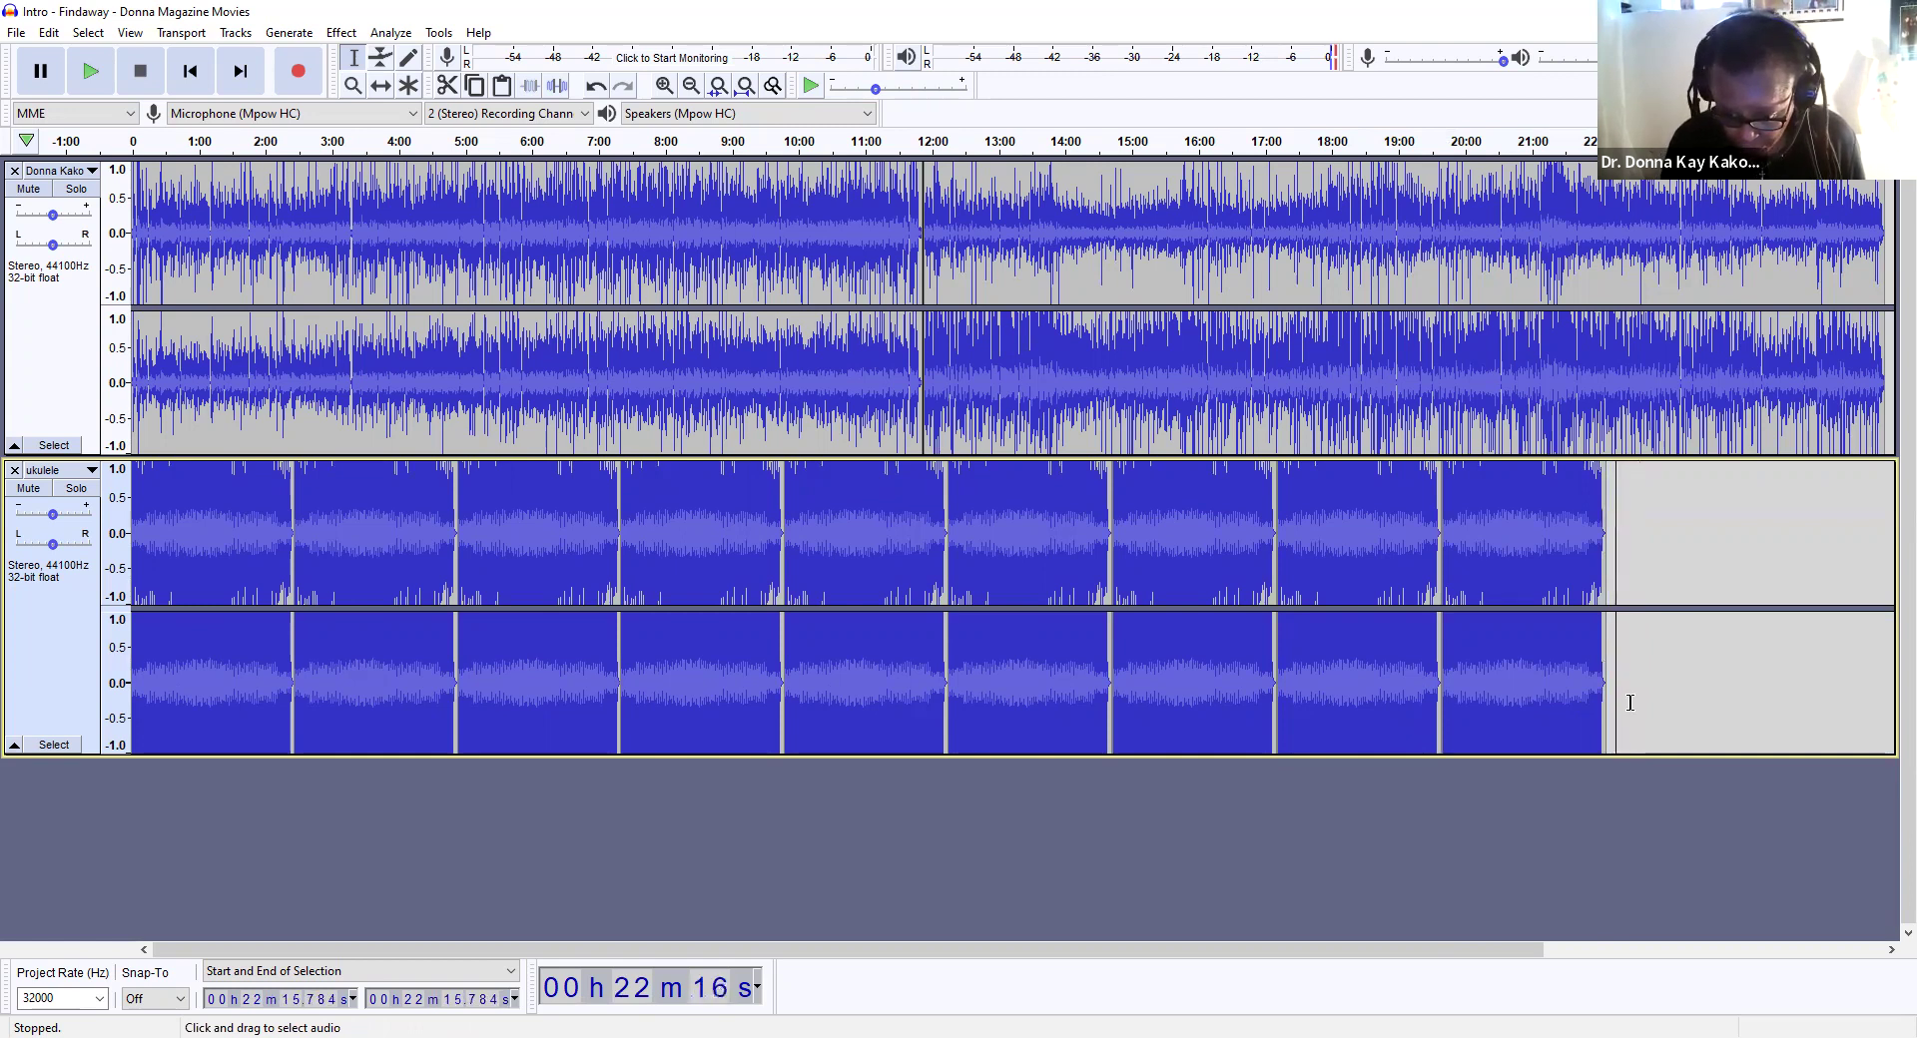
key(Left)
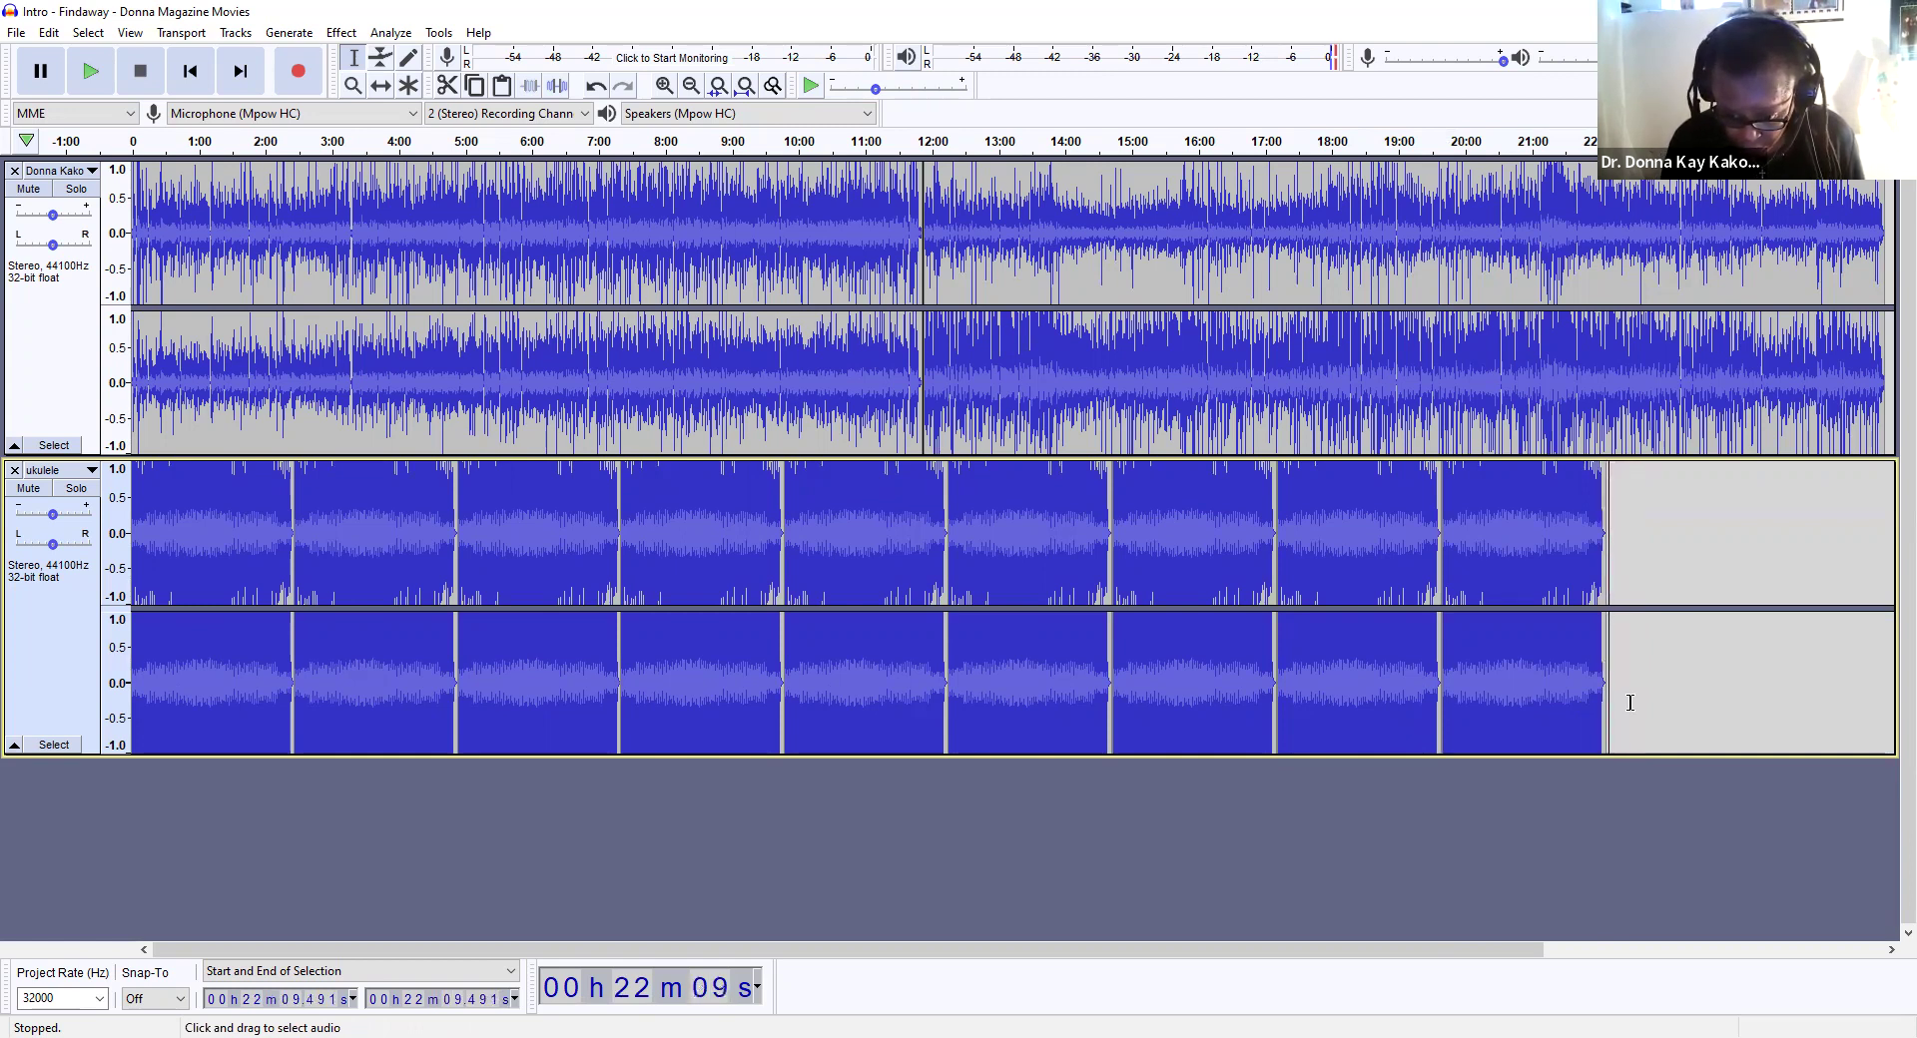
key(ctrl+v)
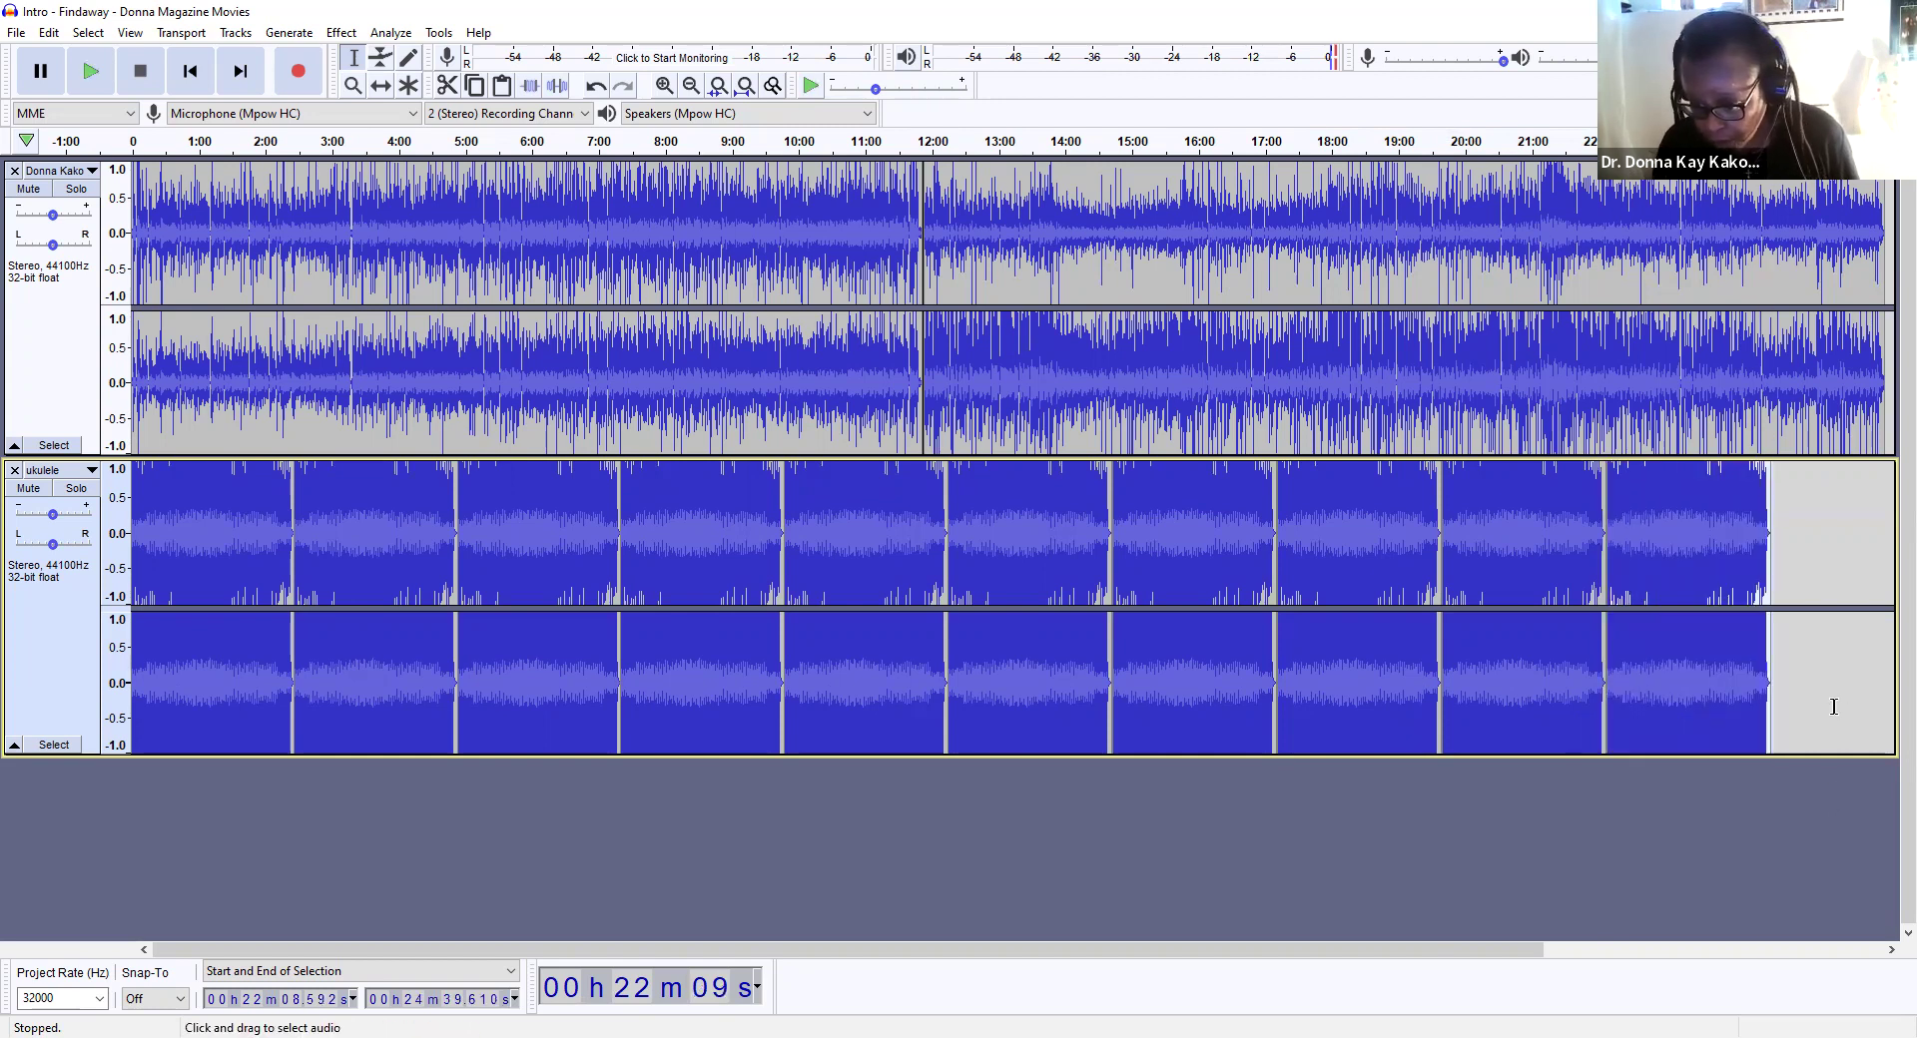
Step: Paste a final ukulele copy at about 24 m 36 s so the music extends past the end of the recording
click(1780, 731)
drag(1763, 737, 1780, 729)
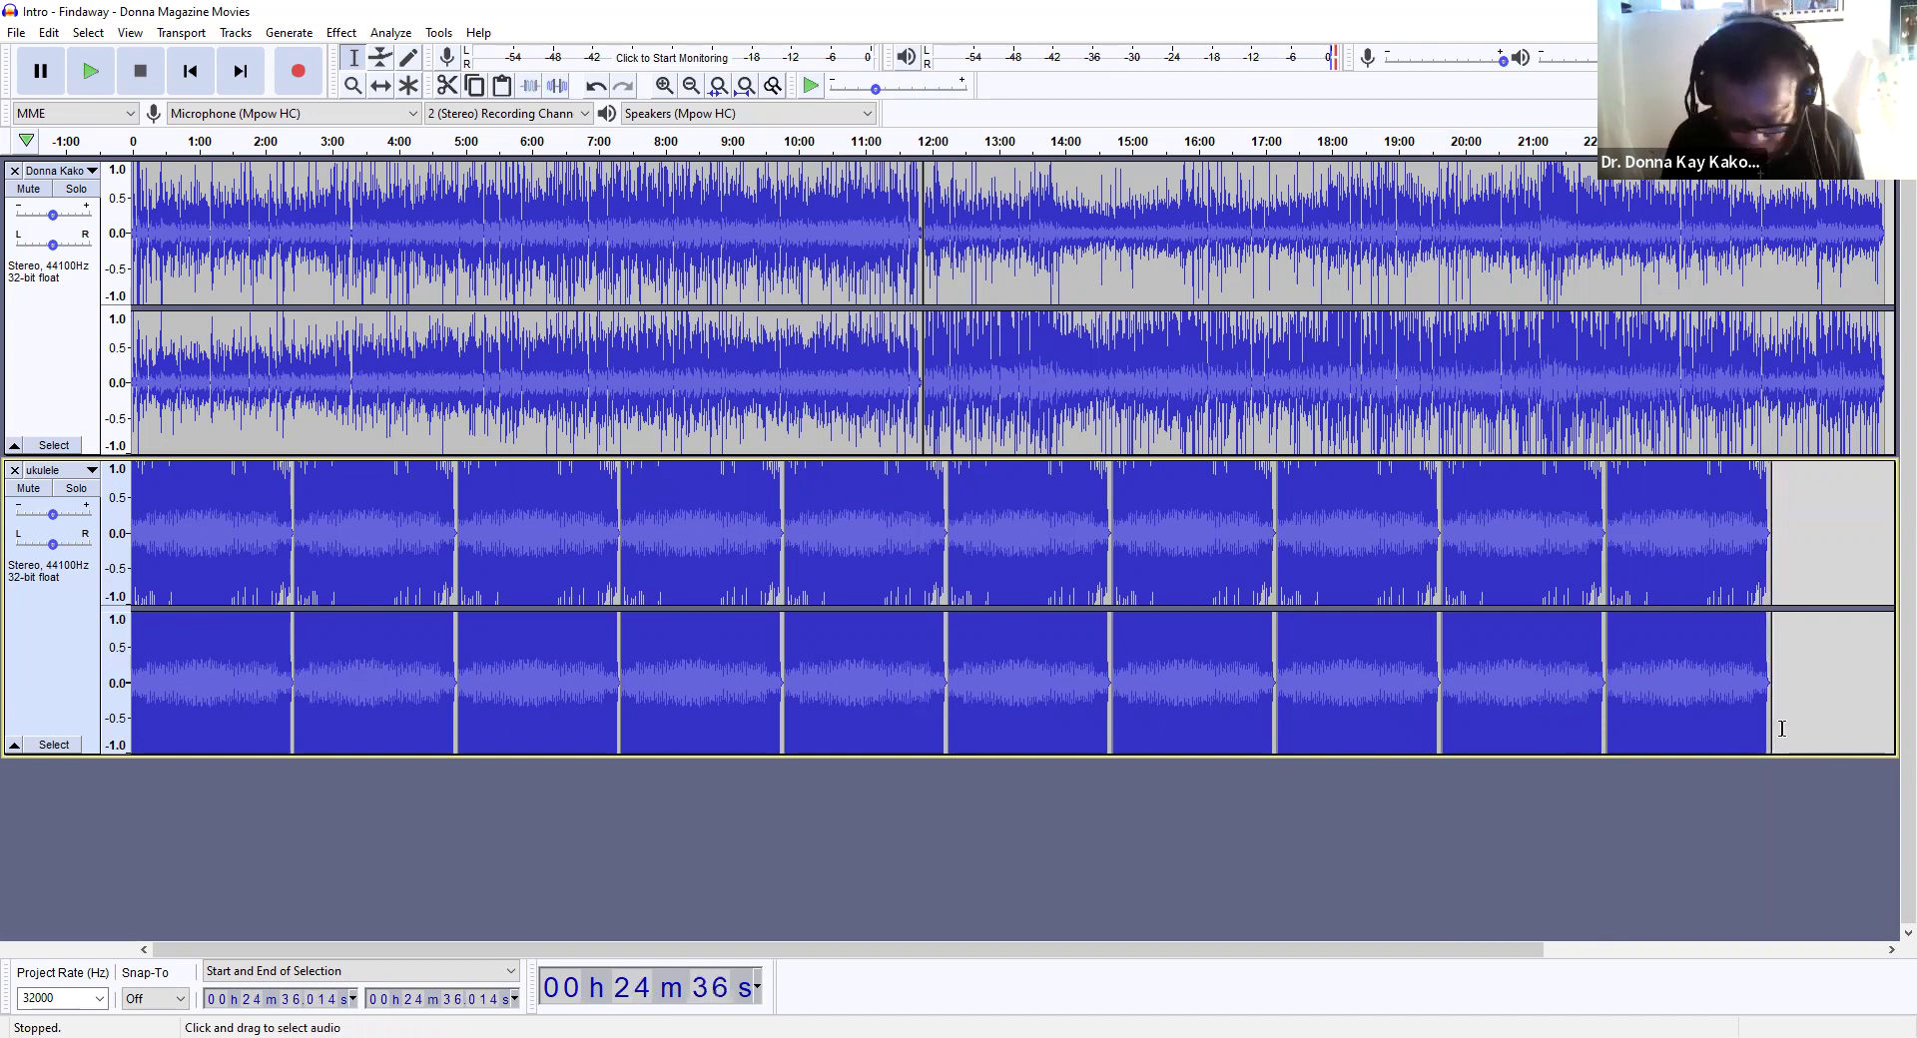
key(ctrl+v)
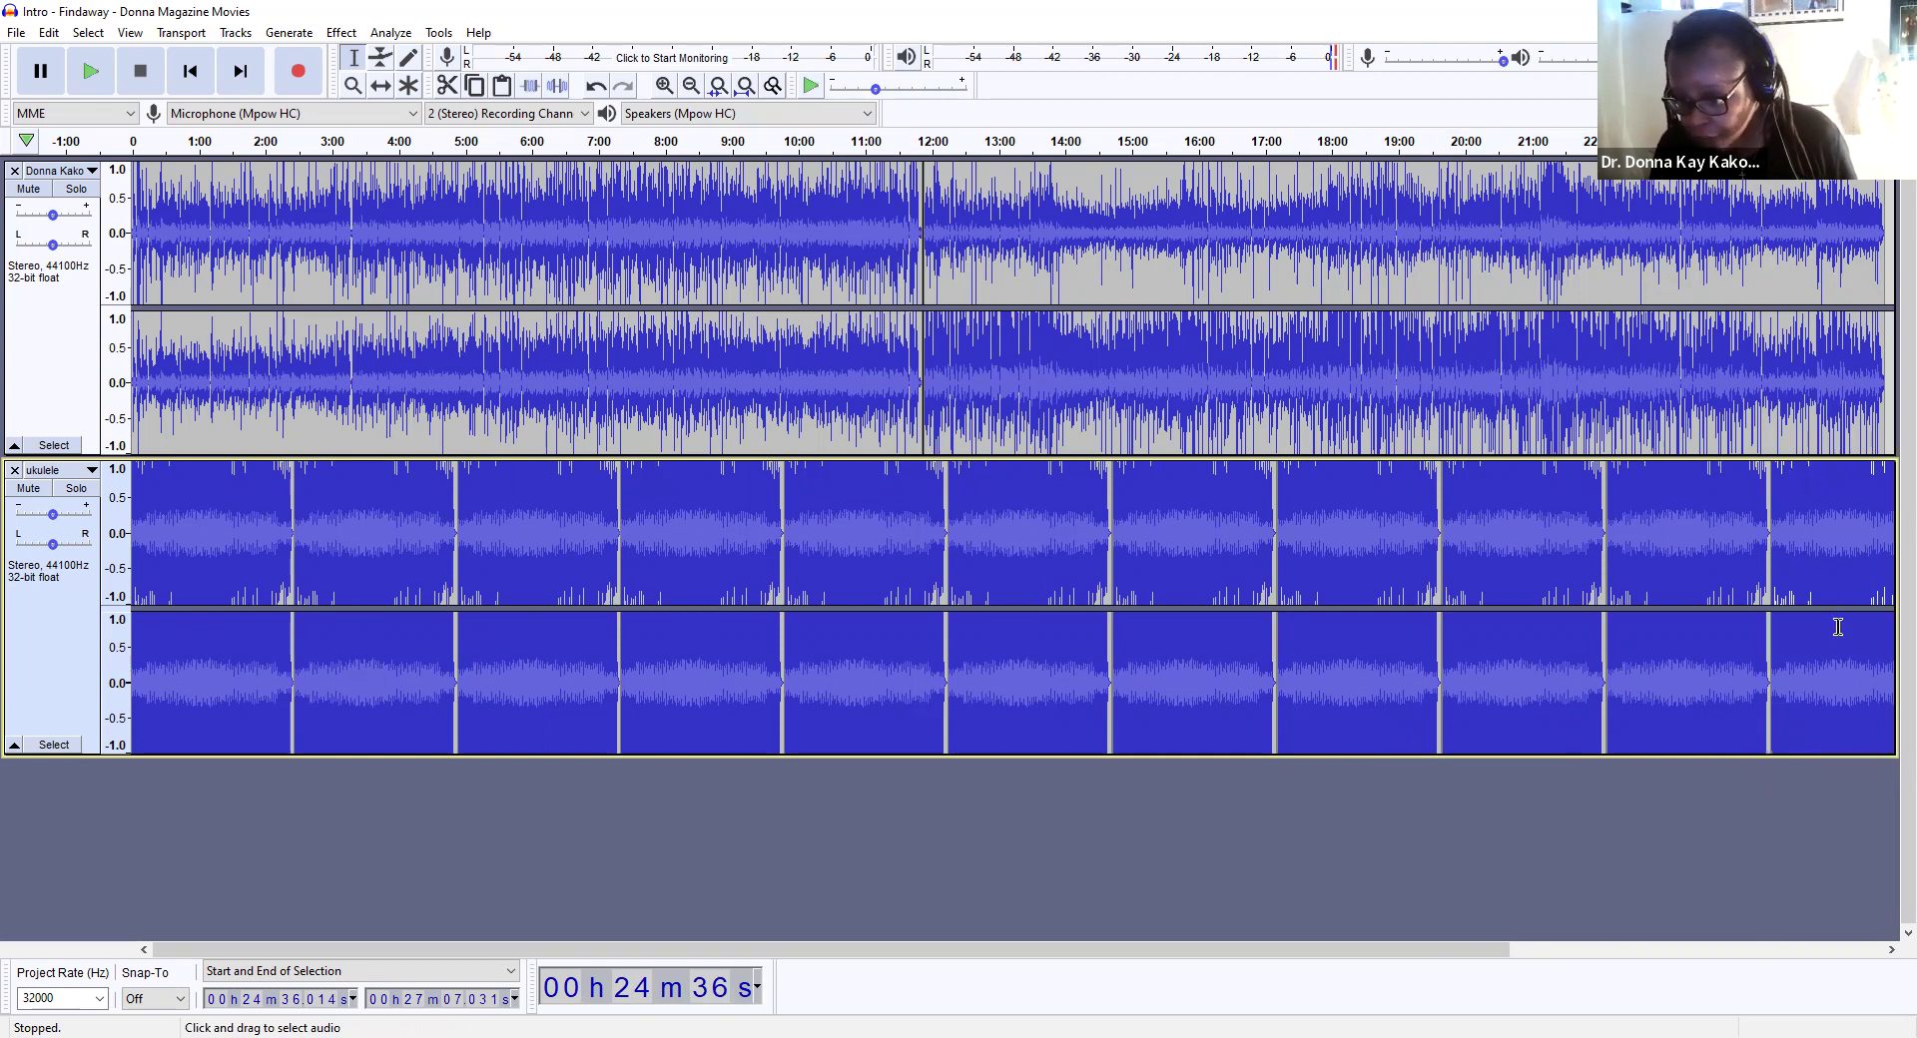
Step: Try to cut the ukulele track at about 26 m 24 s, where the recording above it ends
click(1885, 464)
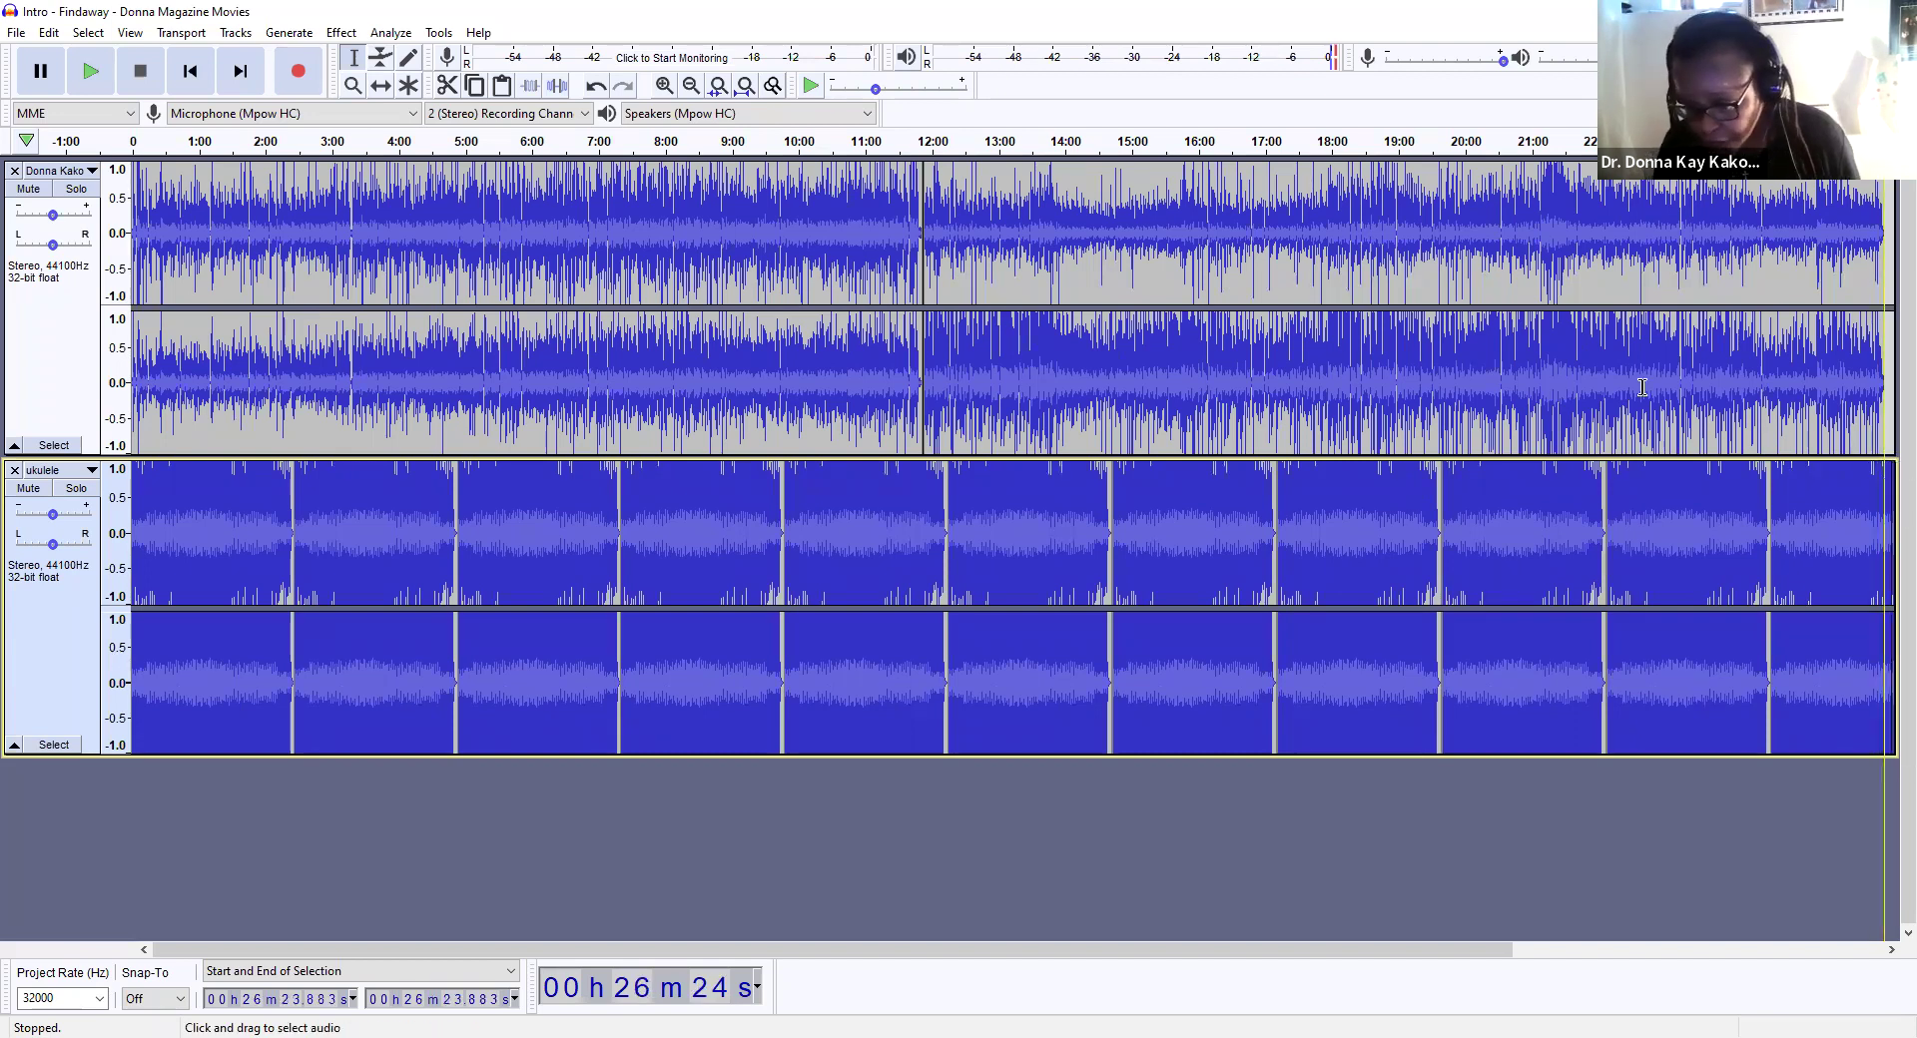
click(50, 34)
click(95, 107)
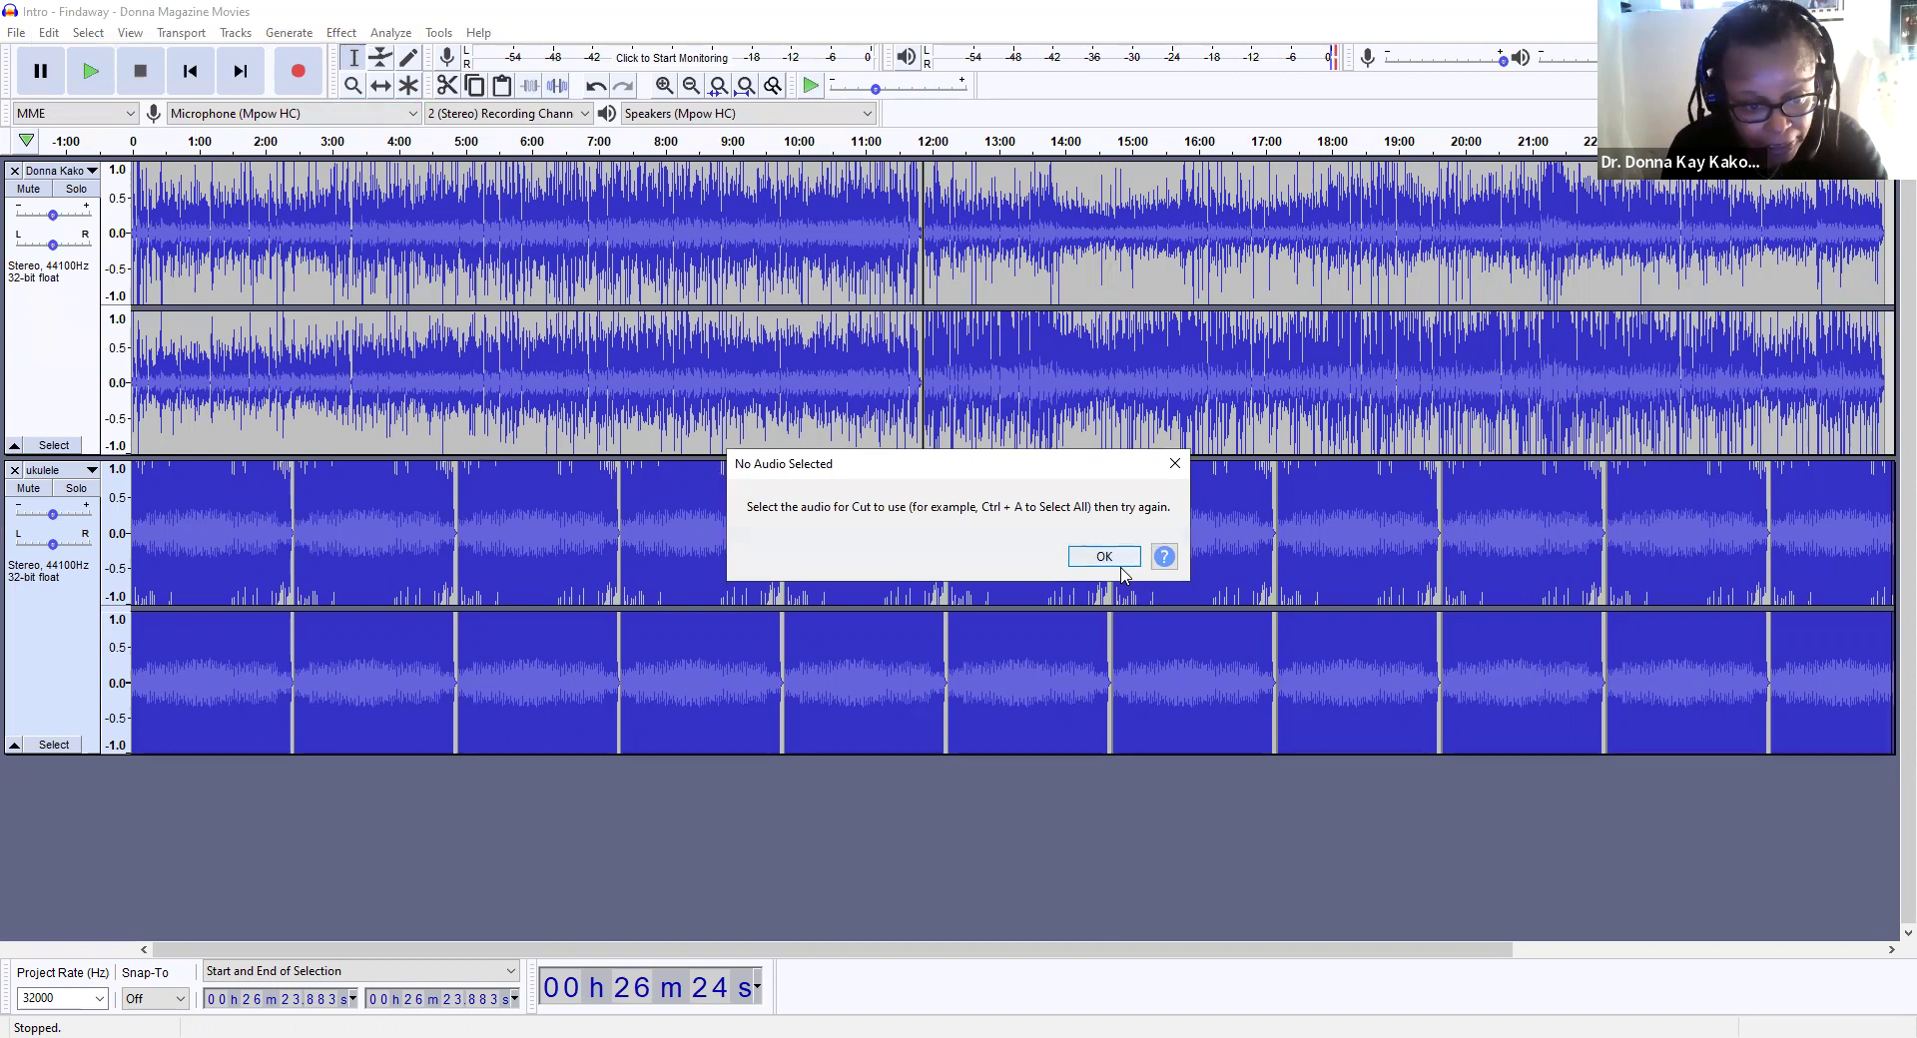
click(1175, 463)
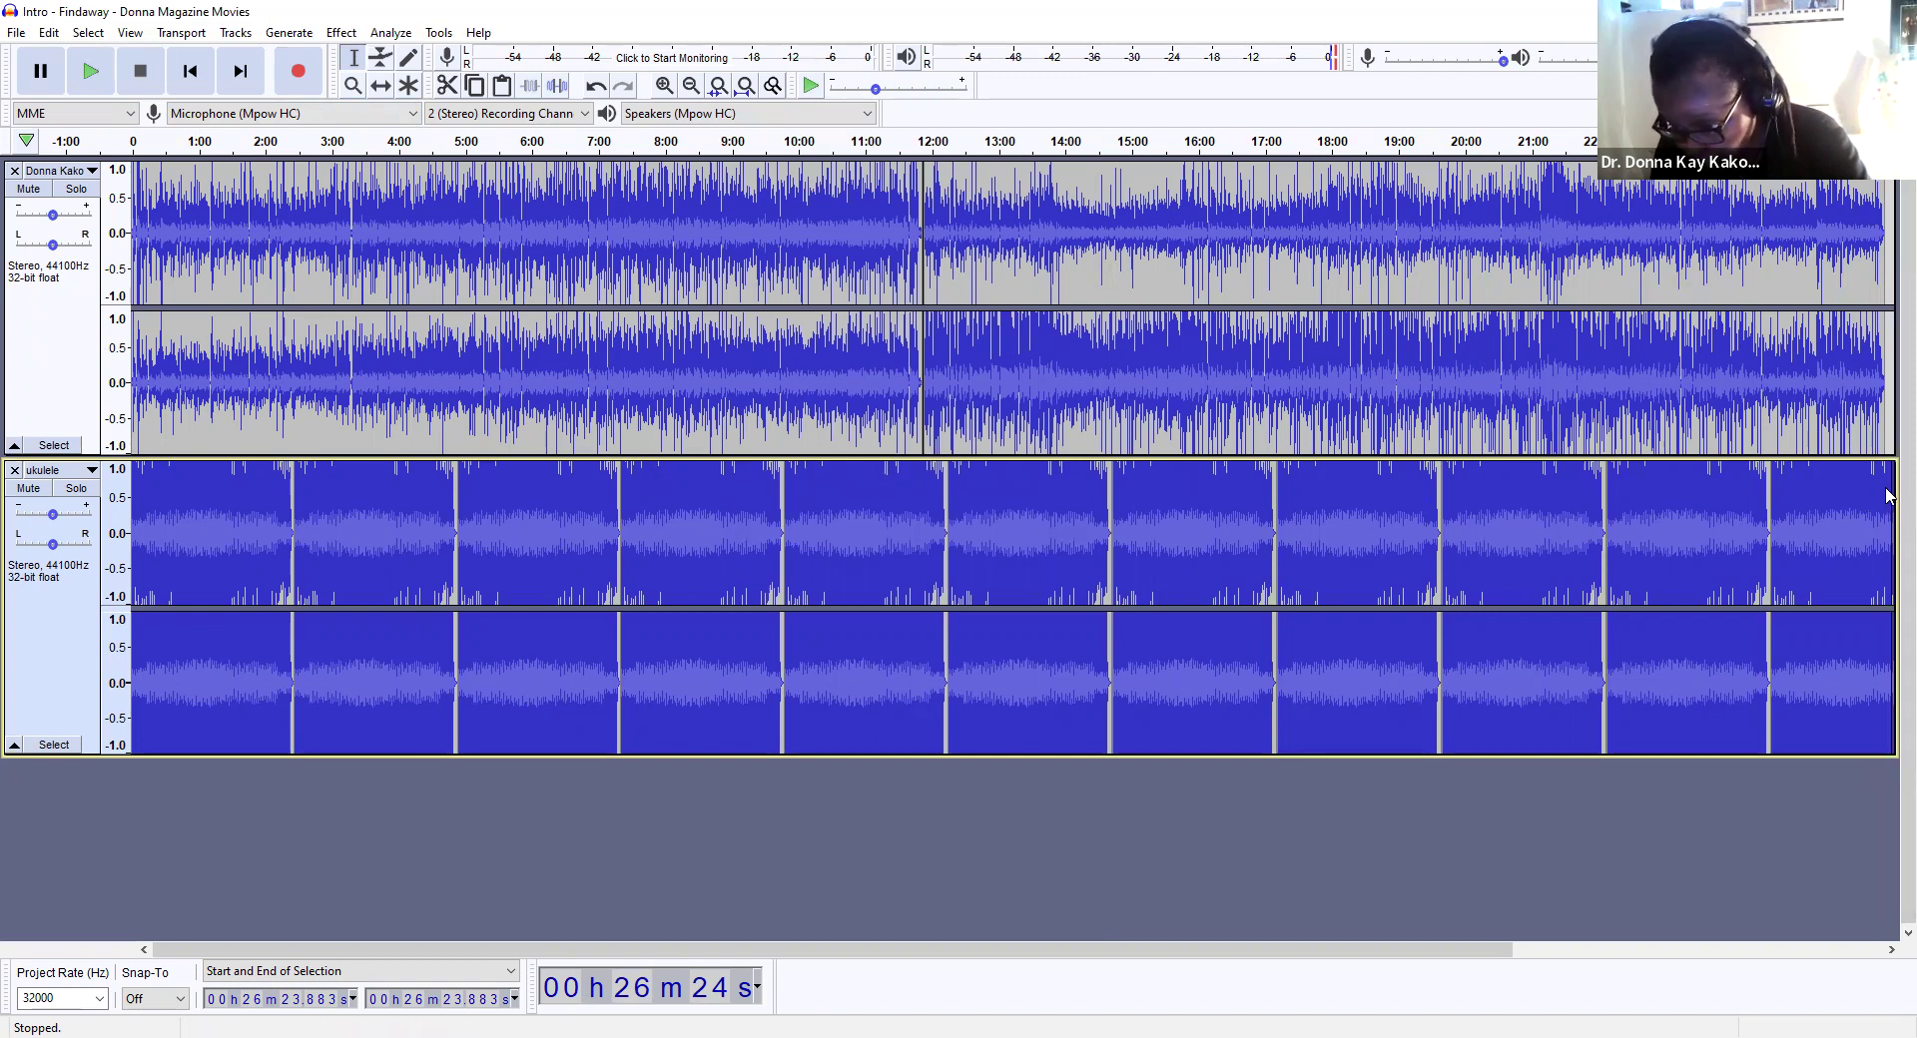
Step: Select the ukulele track from about 26 m 18 s, where the recording ends, to about 28 m 16 s and delete that excess
click(1865, 534)
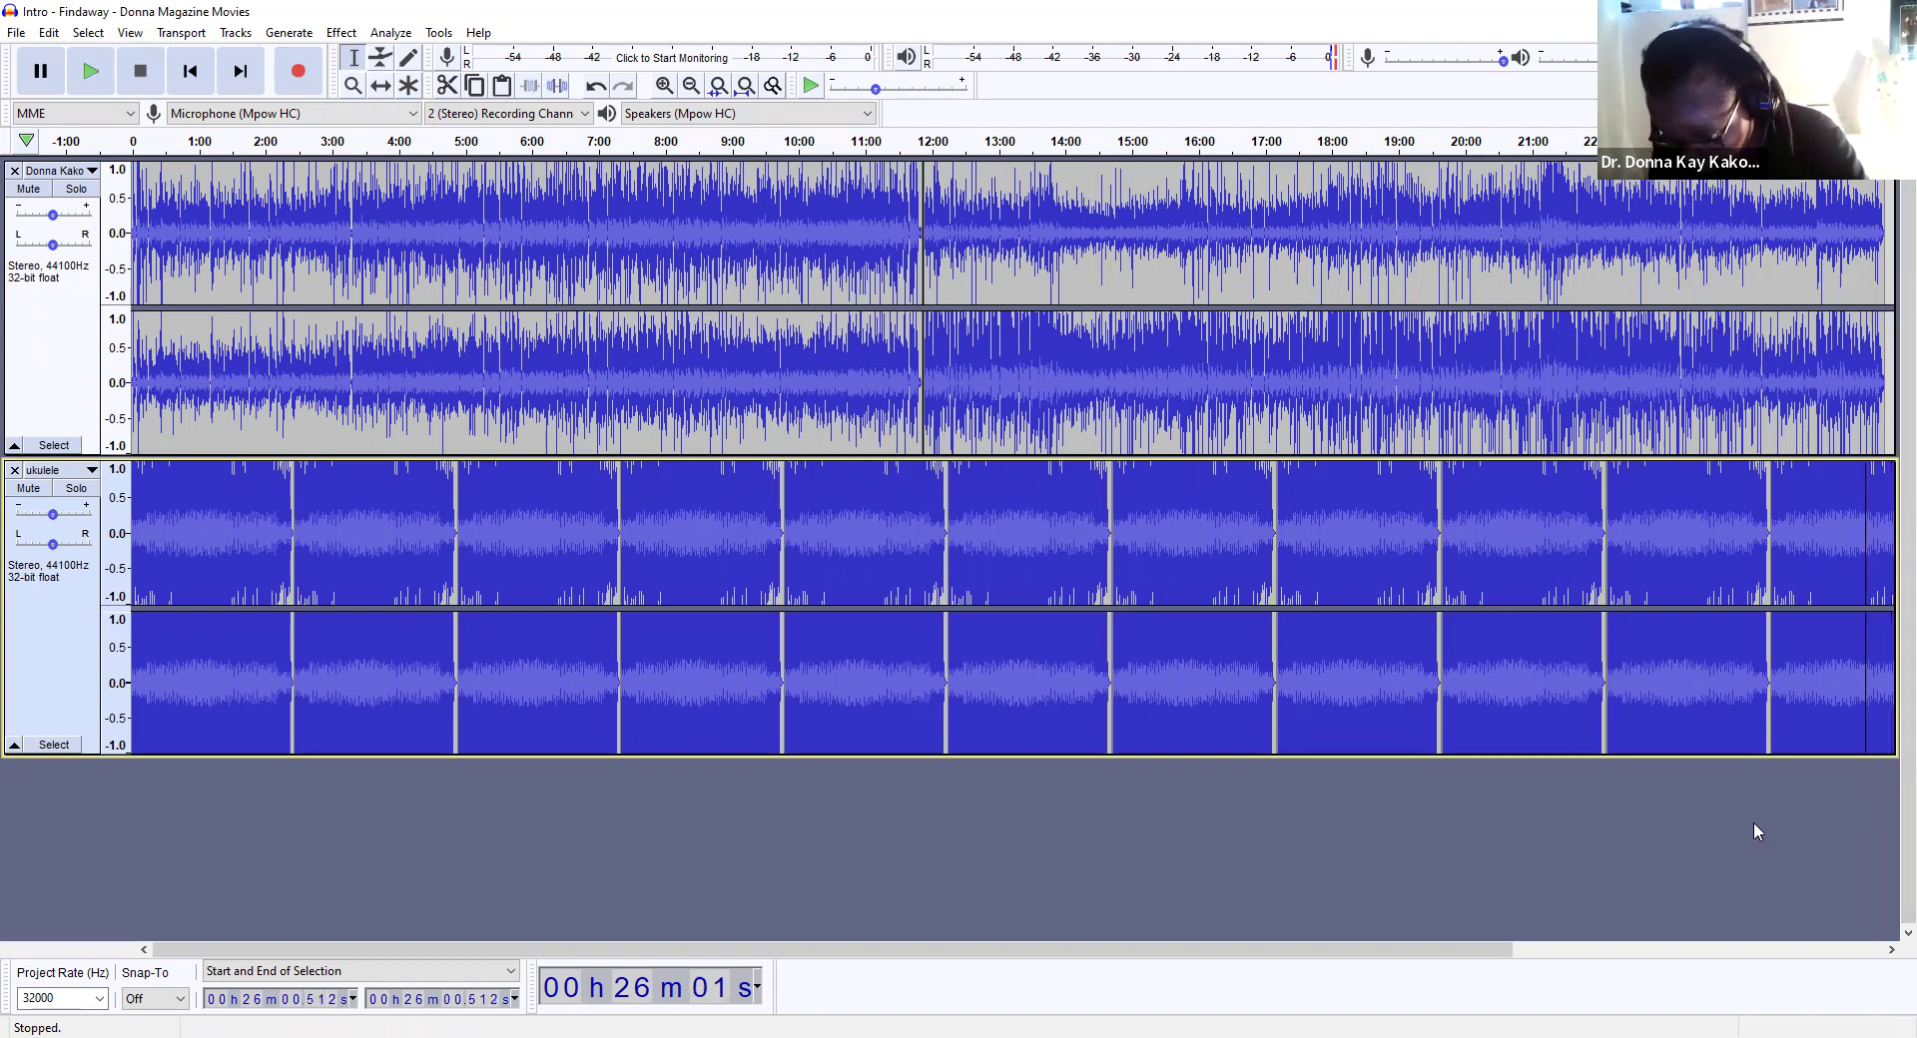
click(1792, 425)
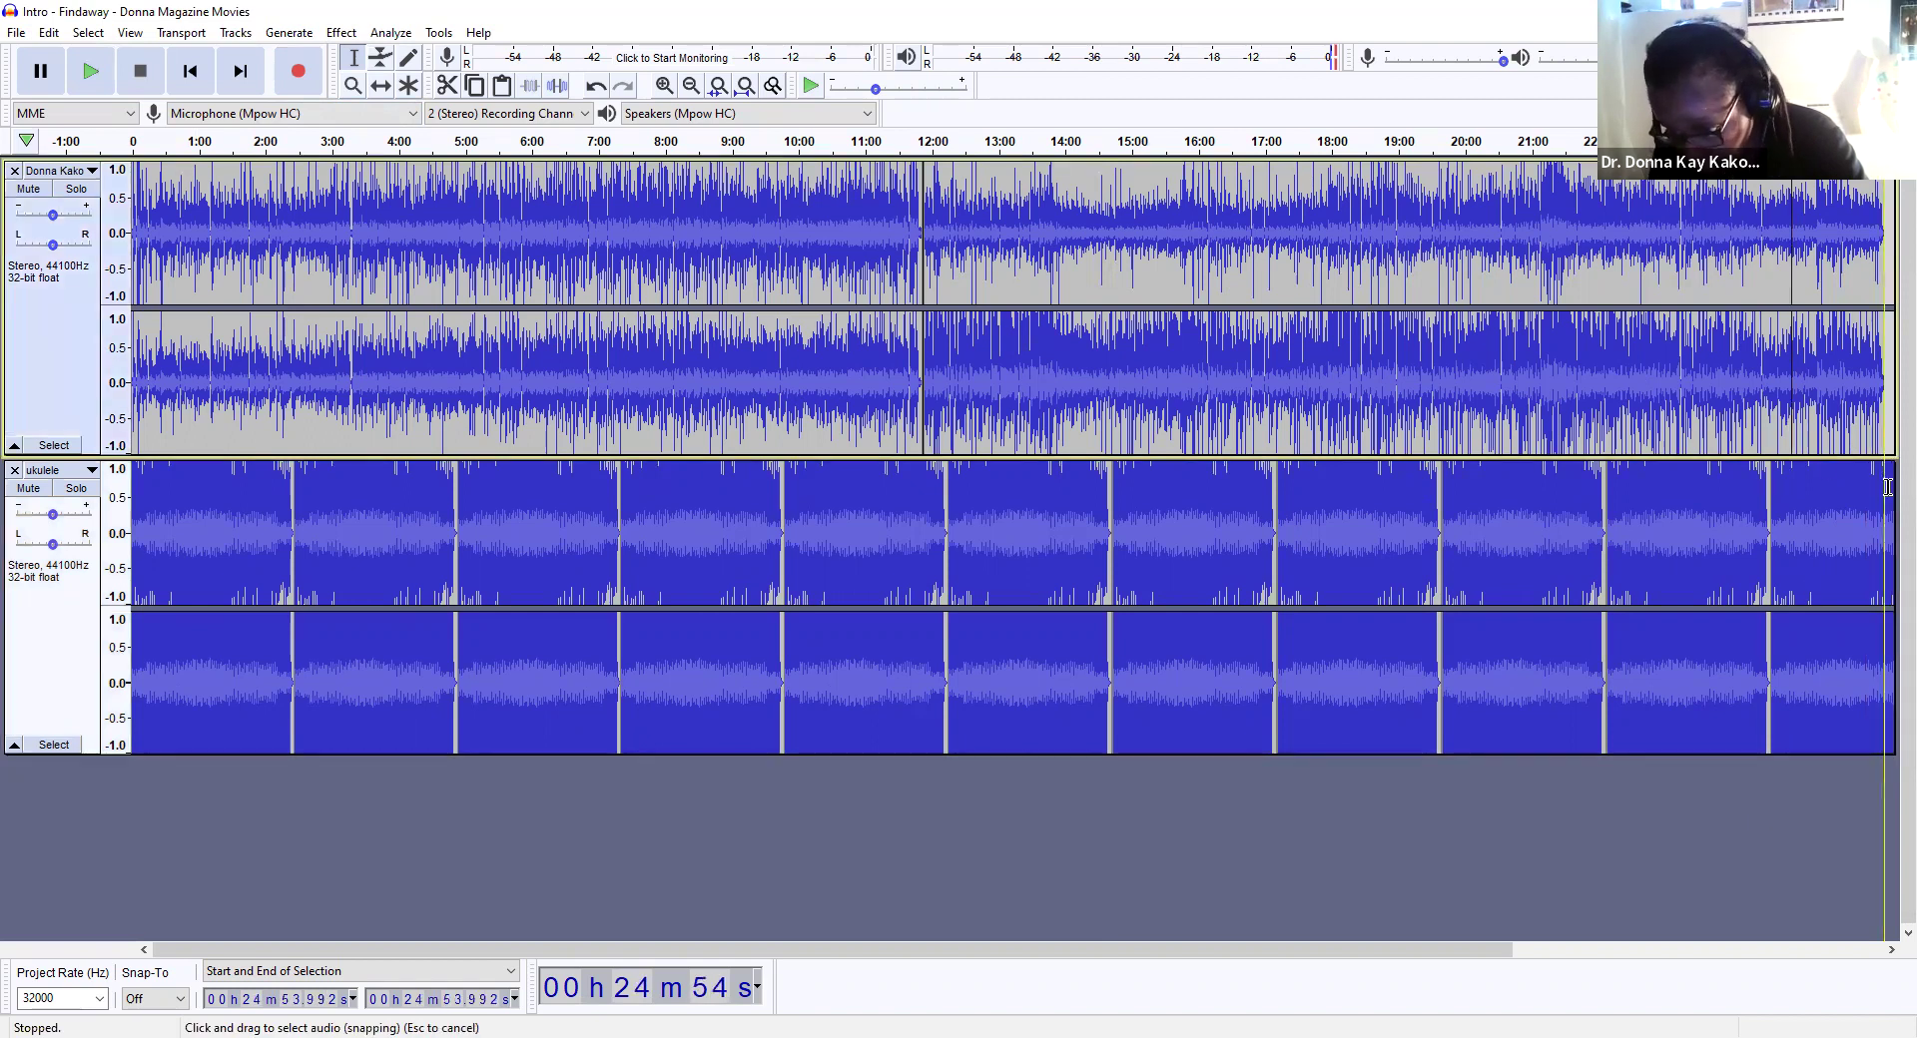
drag(1886, 479, 1834, 495)
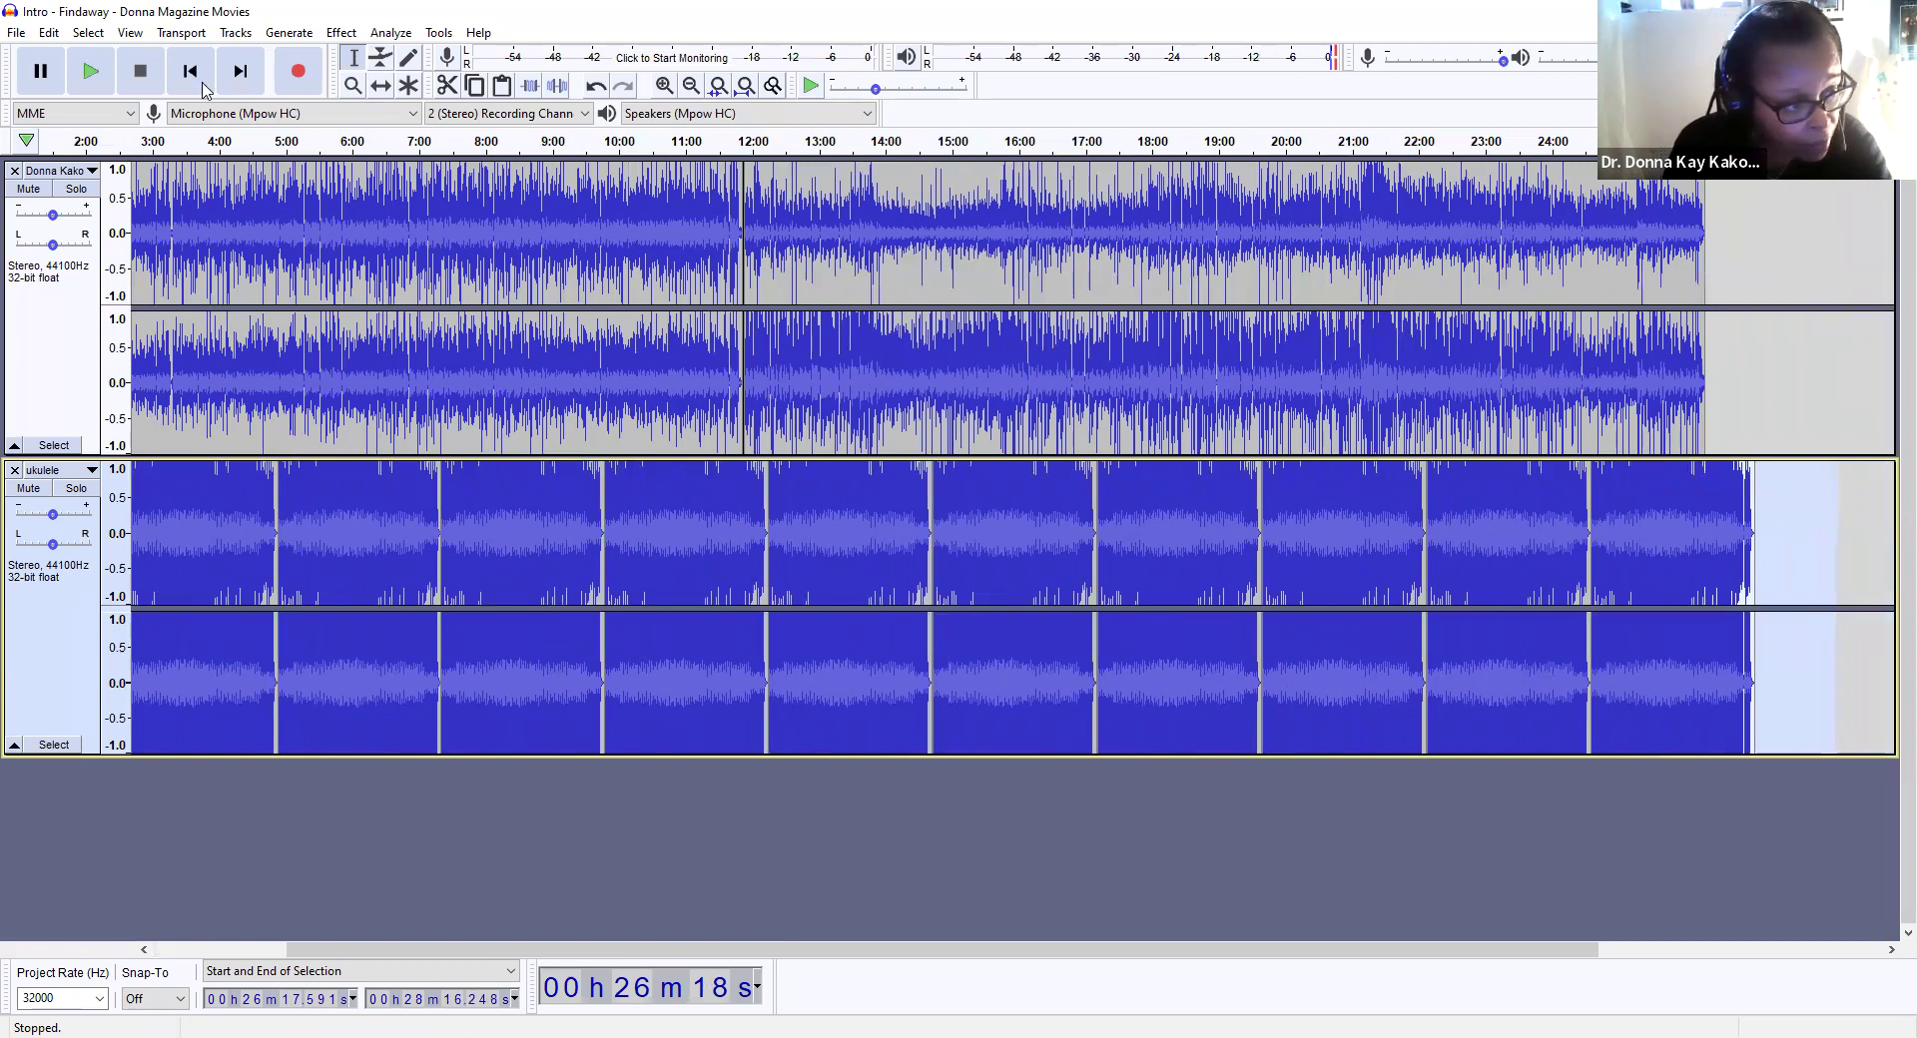
click(56, 36)
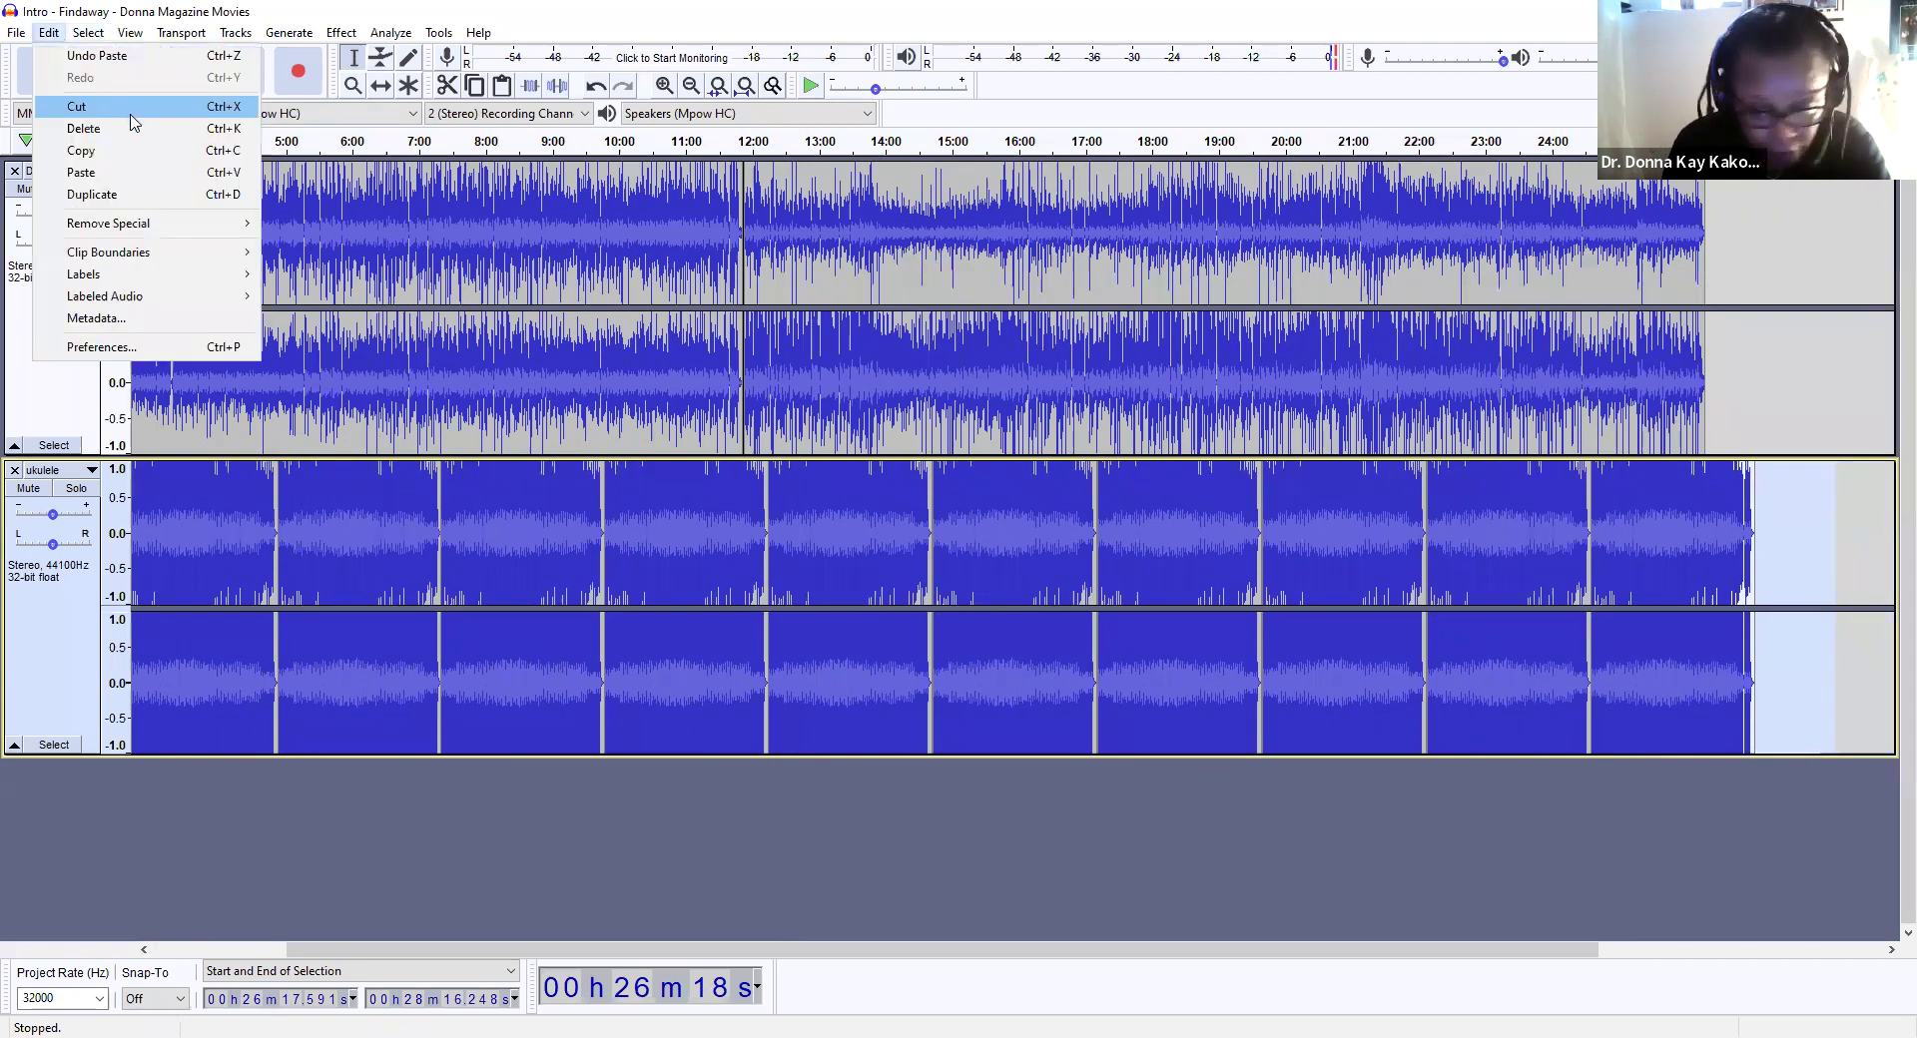
click(120, 127)
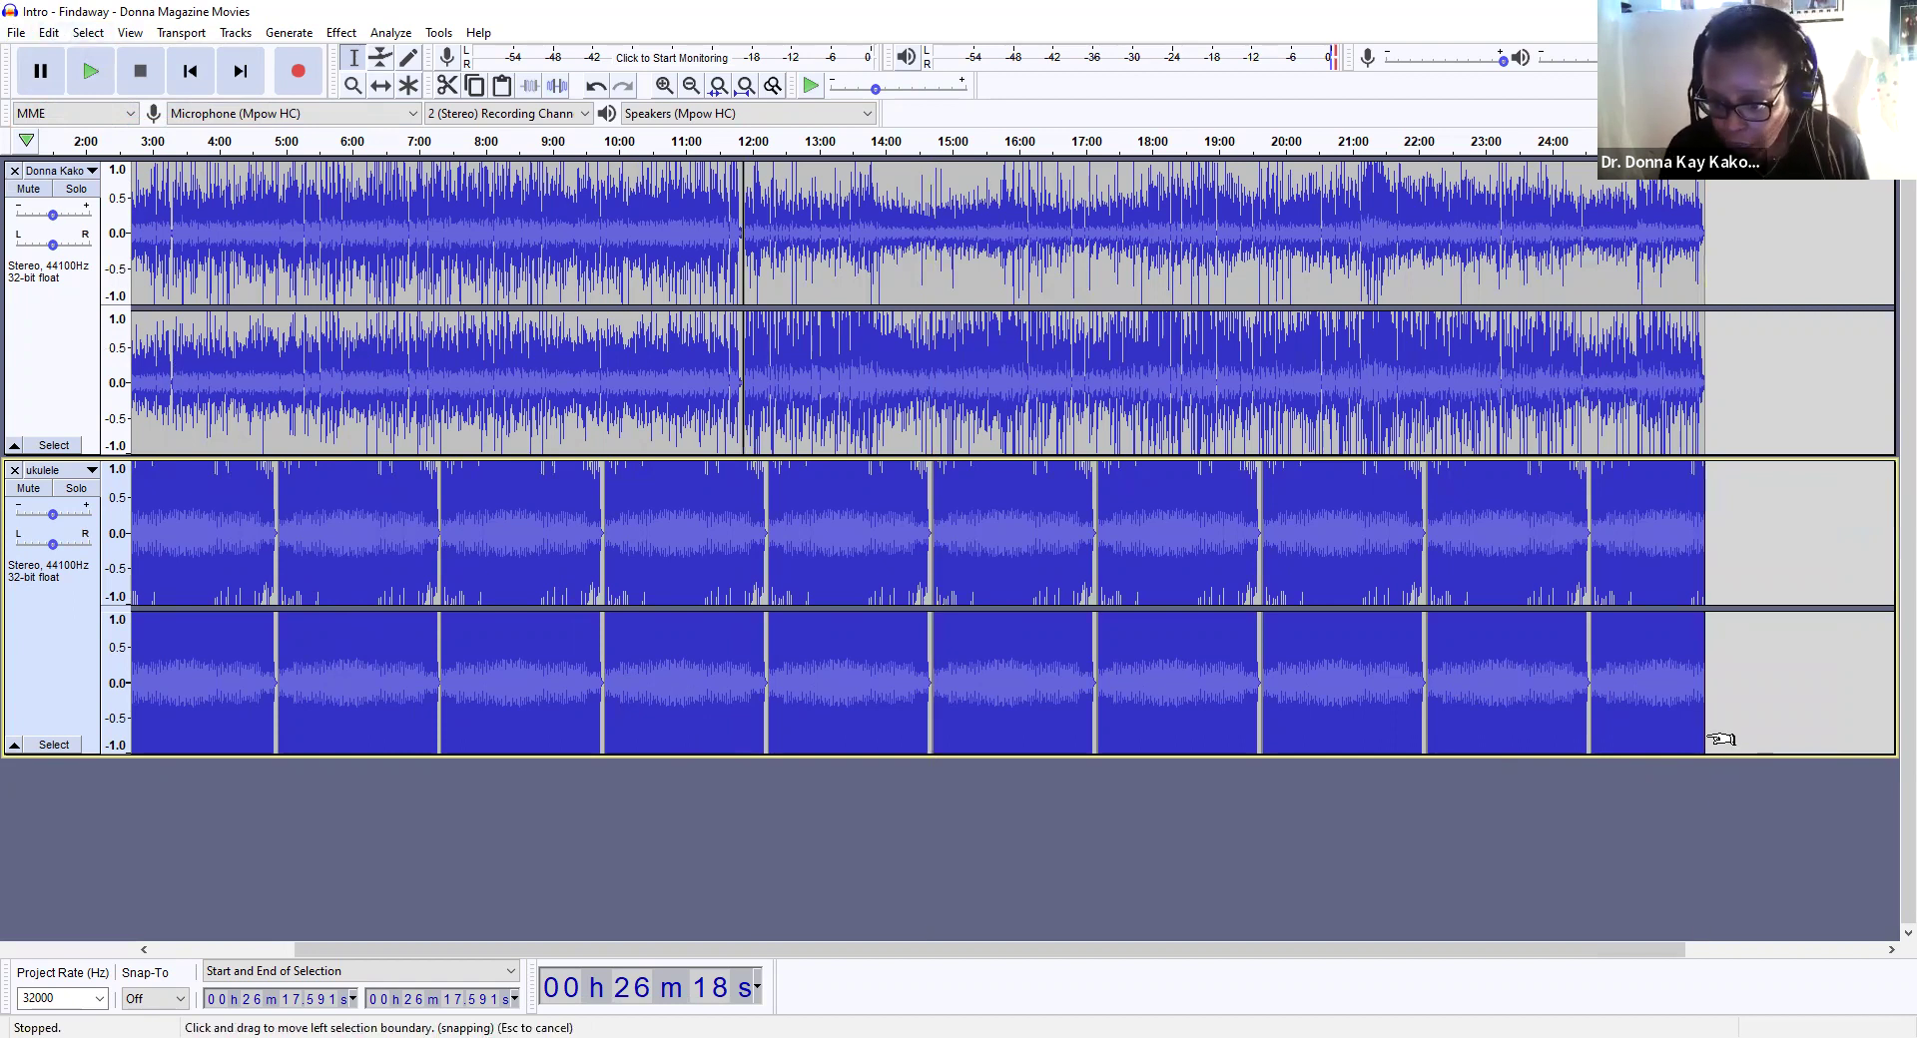
Step: Export the project as an MP3 file to the Downloads folder under the suggested file name, accepting the stereo mixdown and leaving all metadata tags blank
click(15, 33)
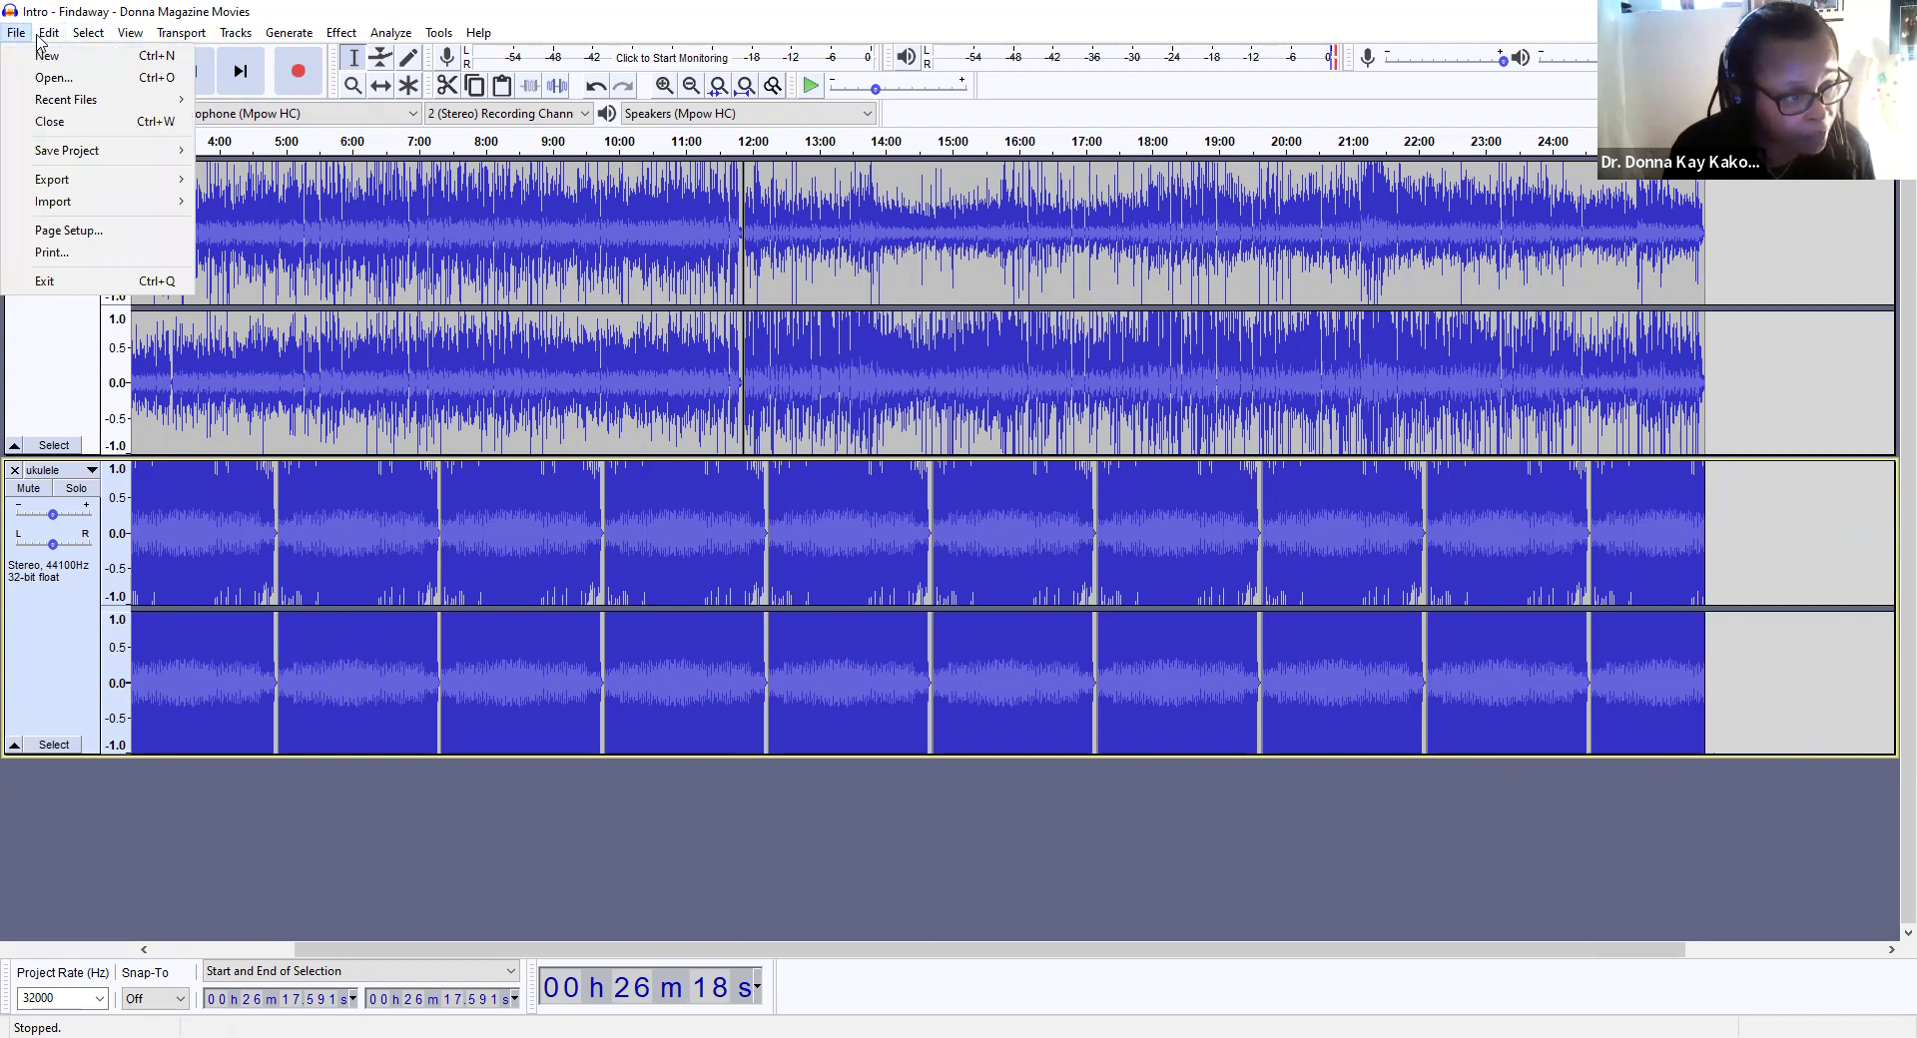
mouse_move(38, 40)
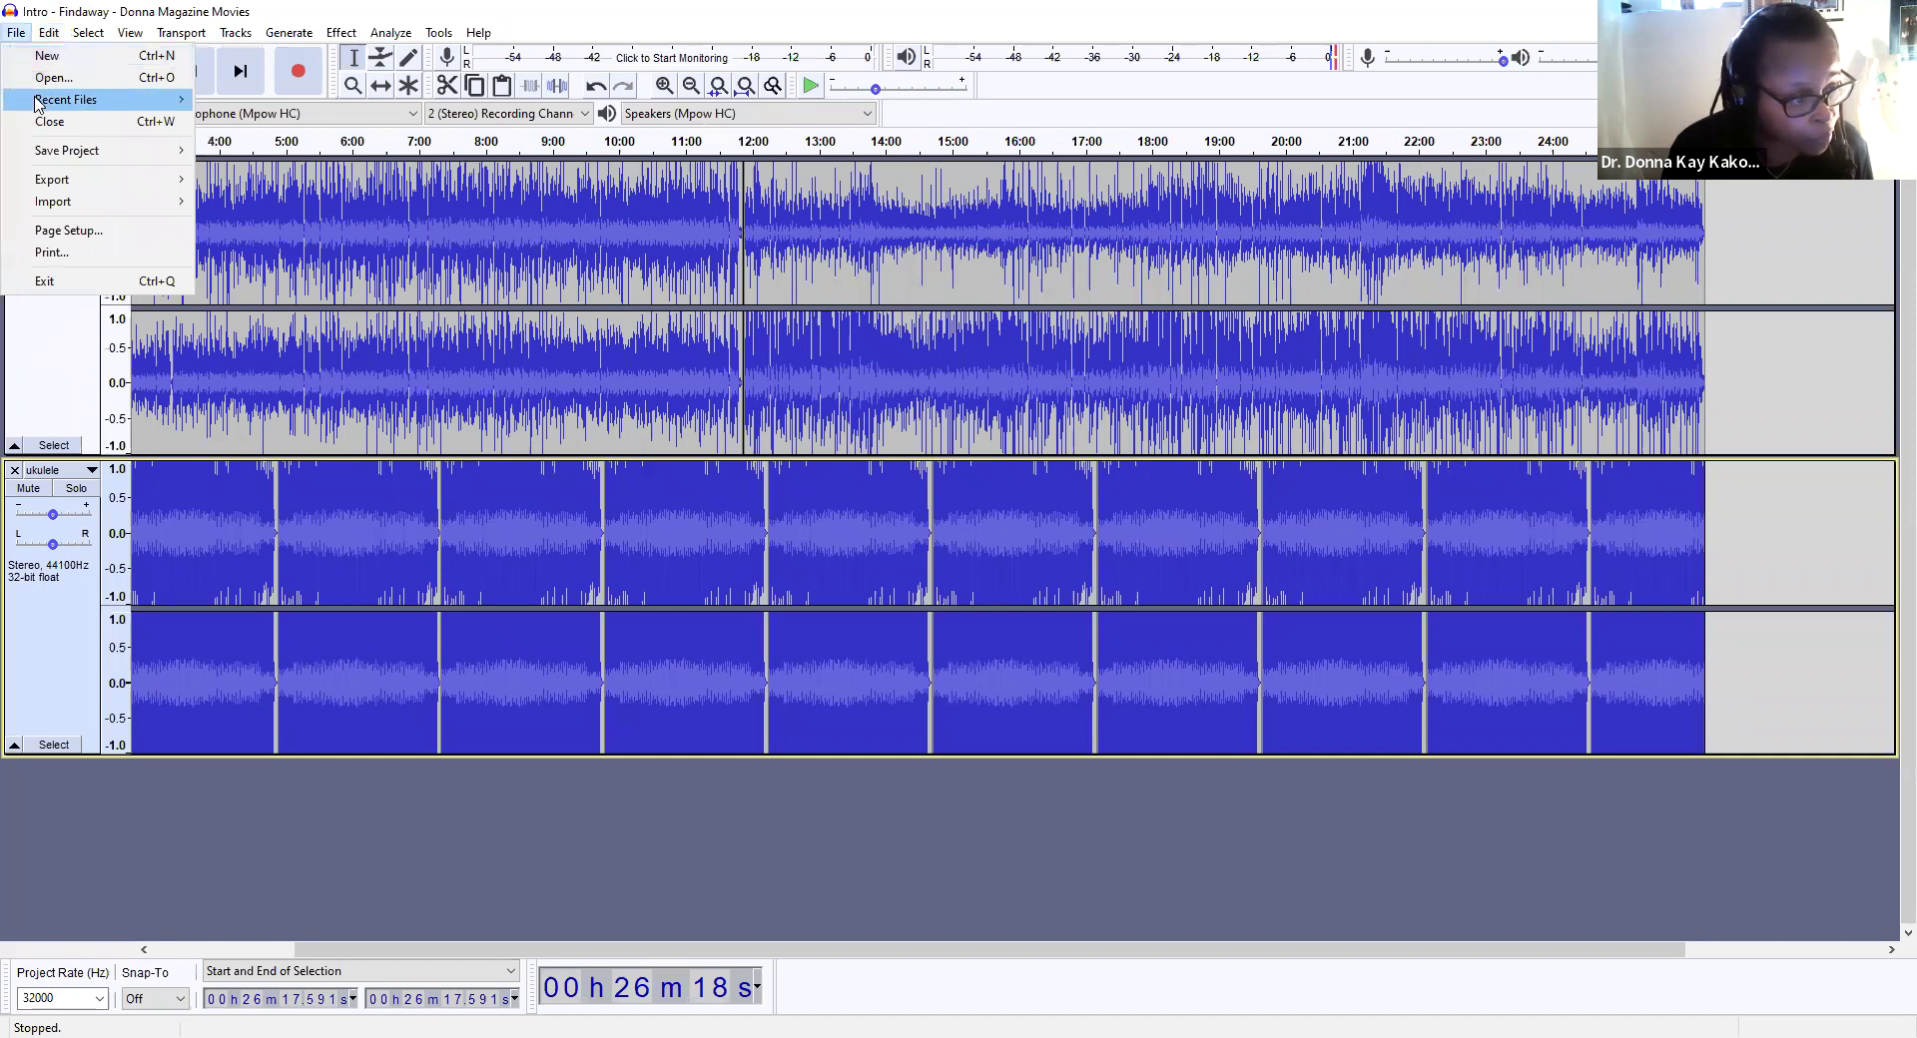
mouse_move(73, 162)
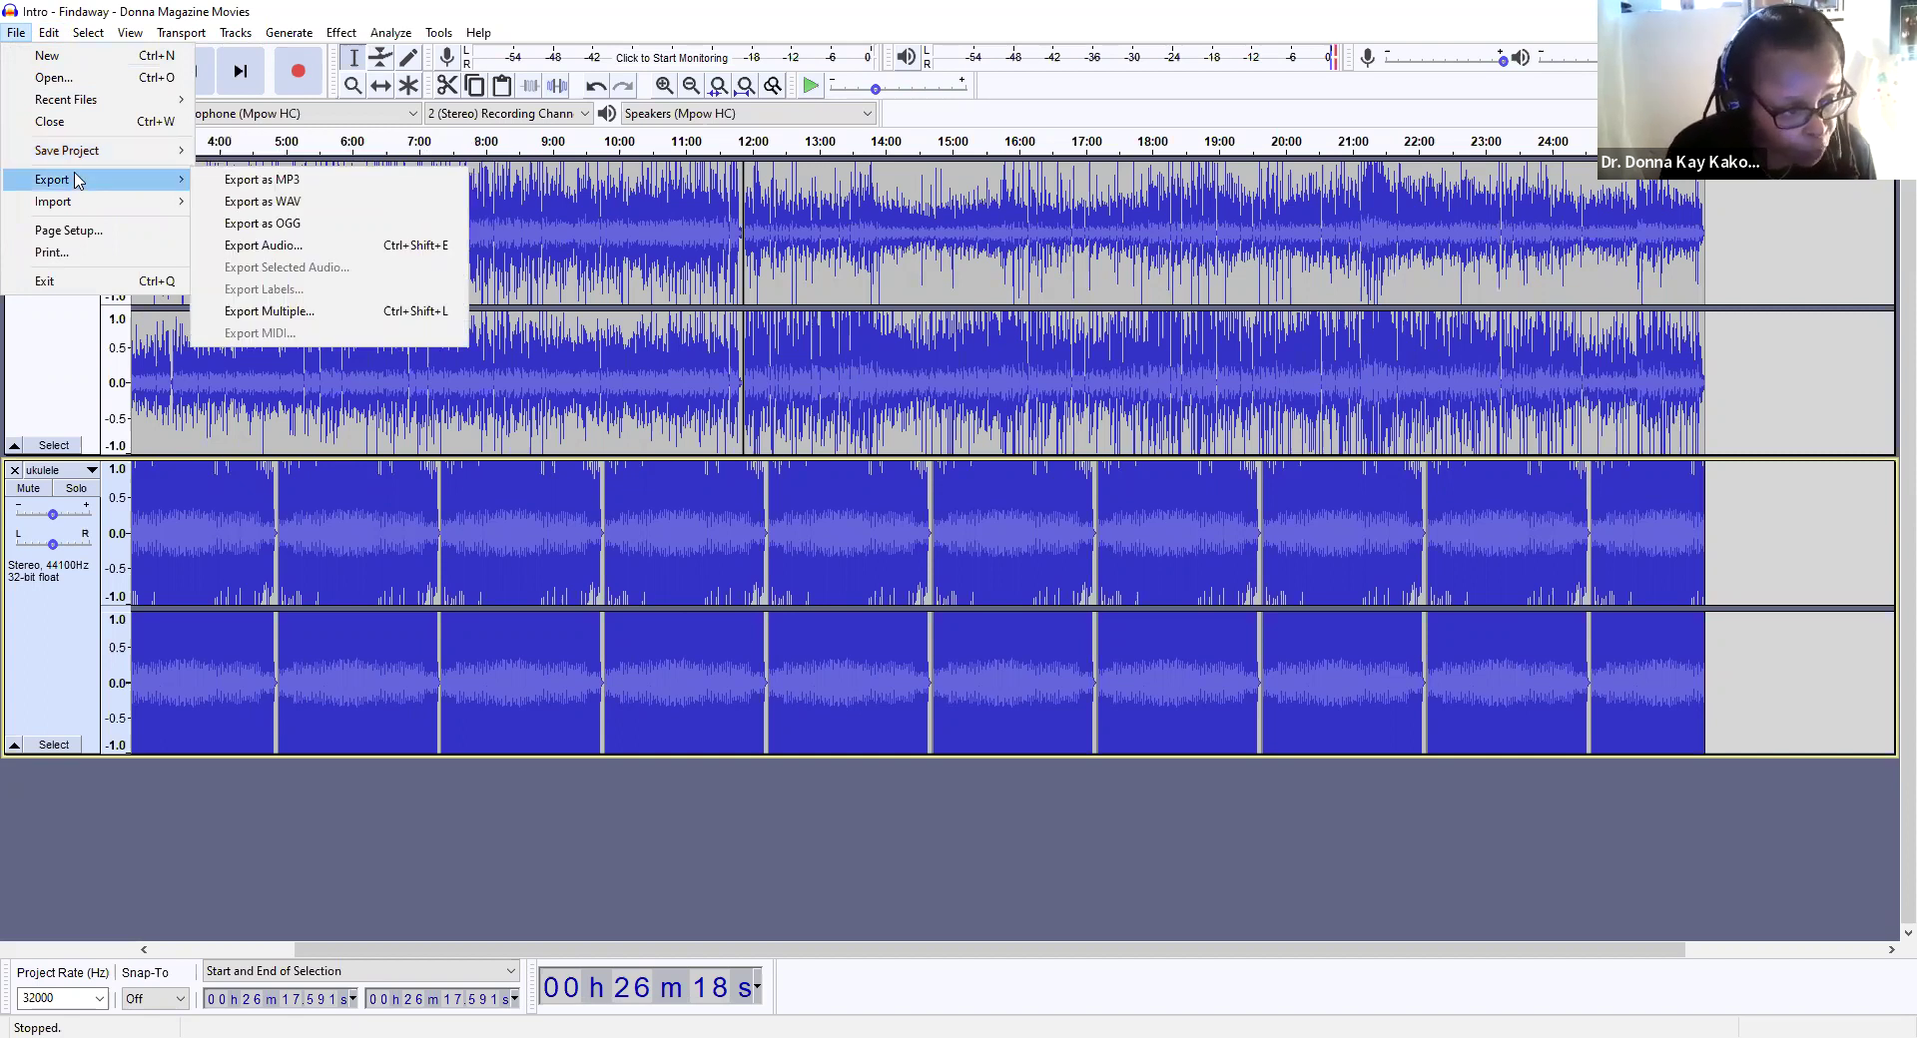
click(268, 181)
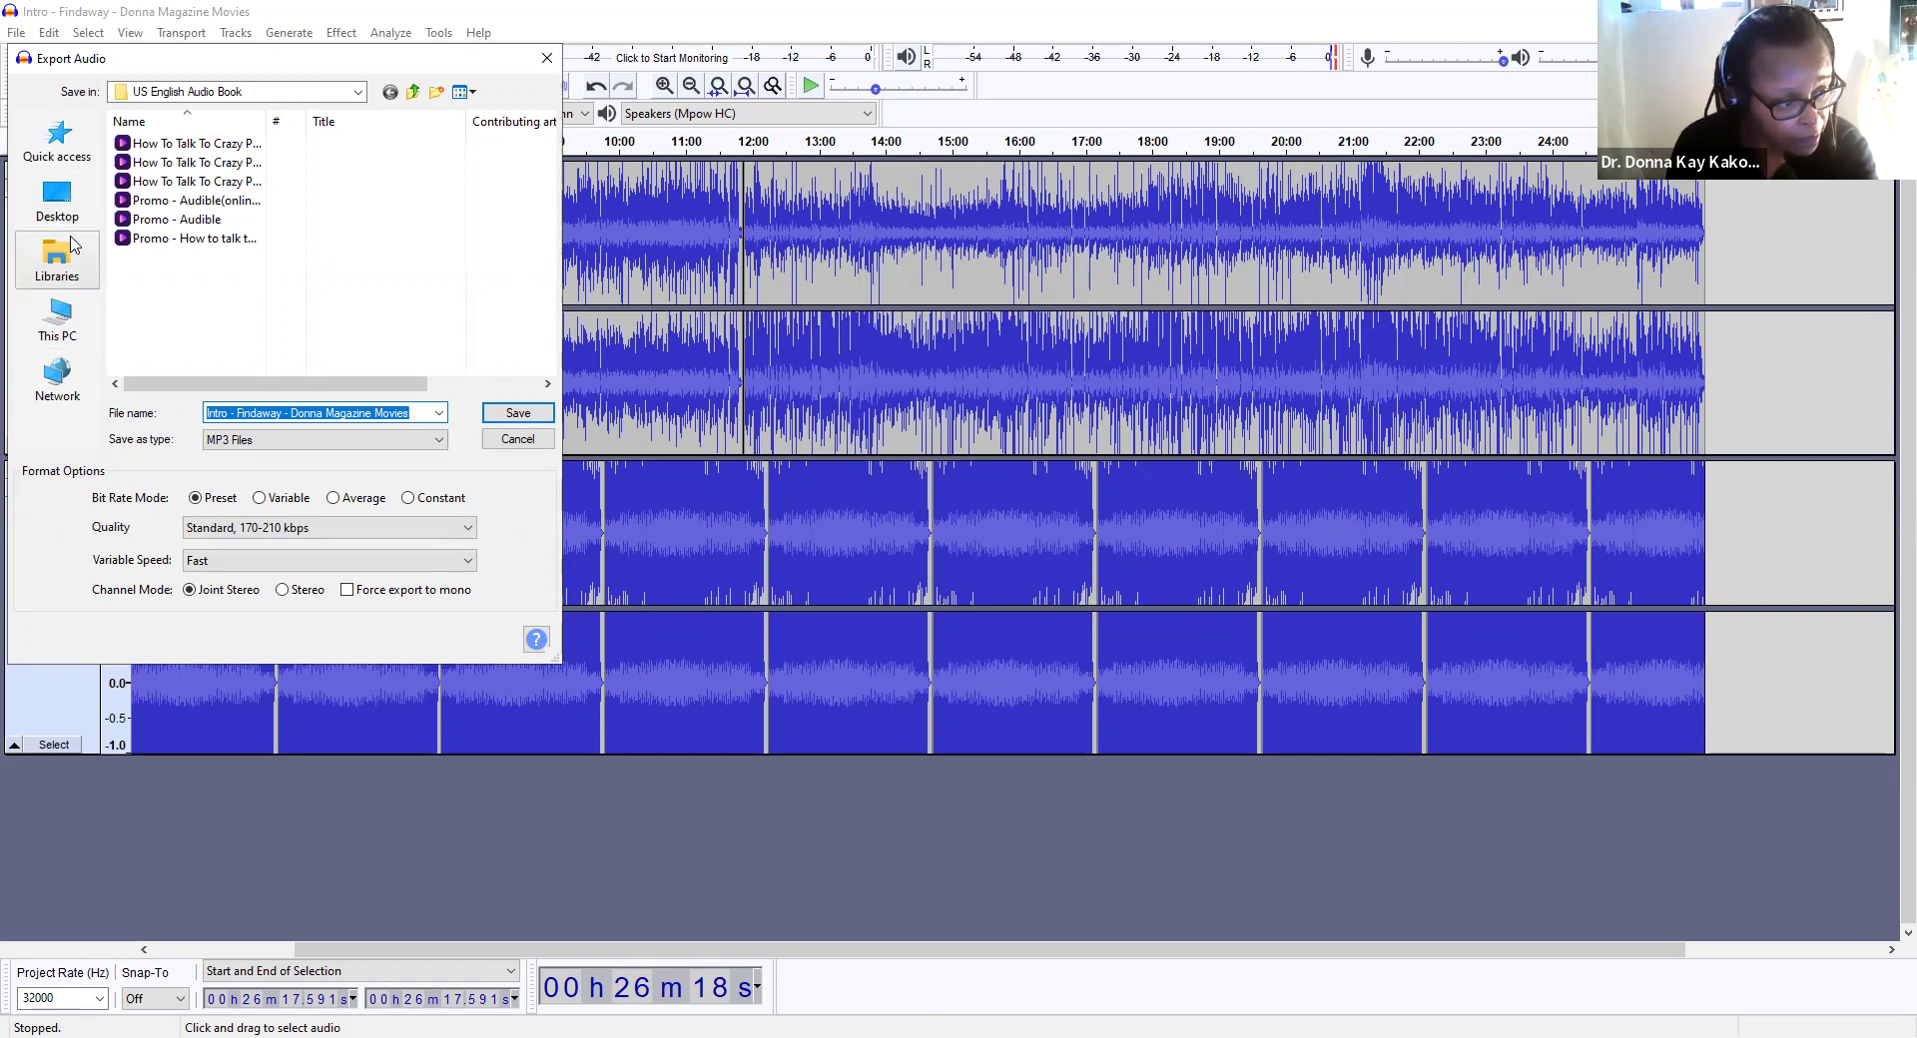
click(74, 332)
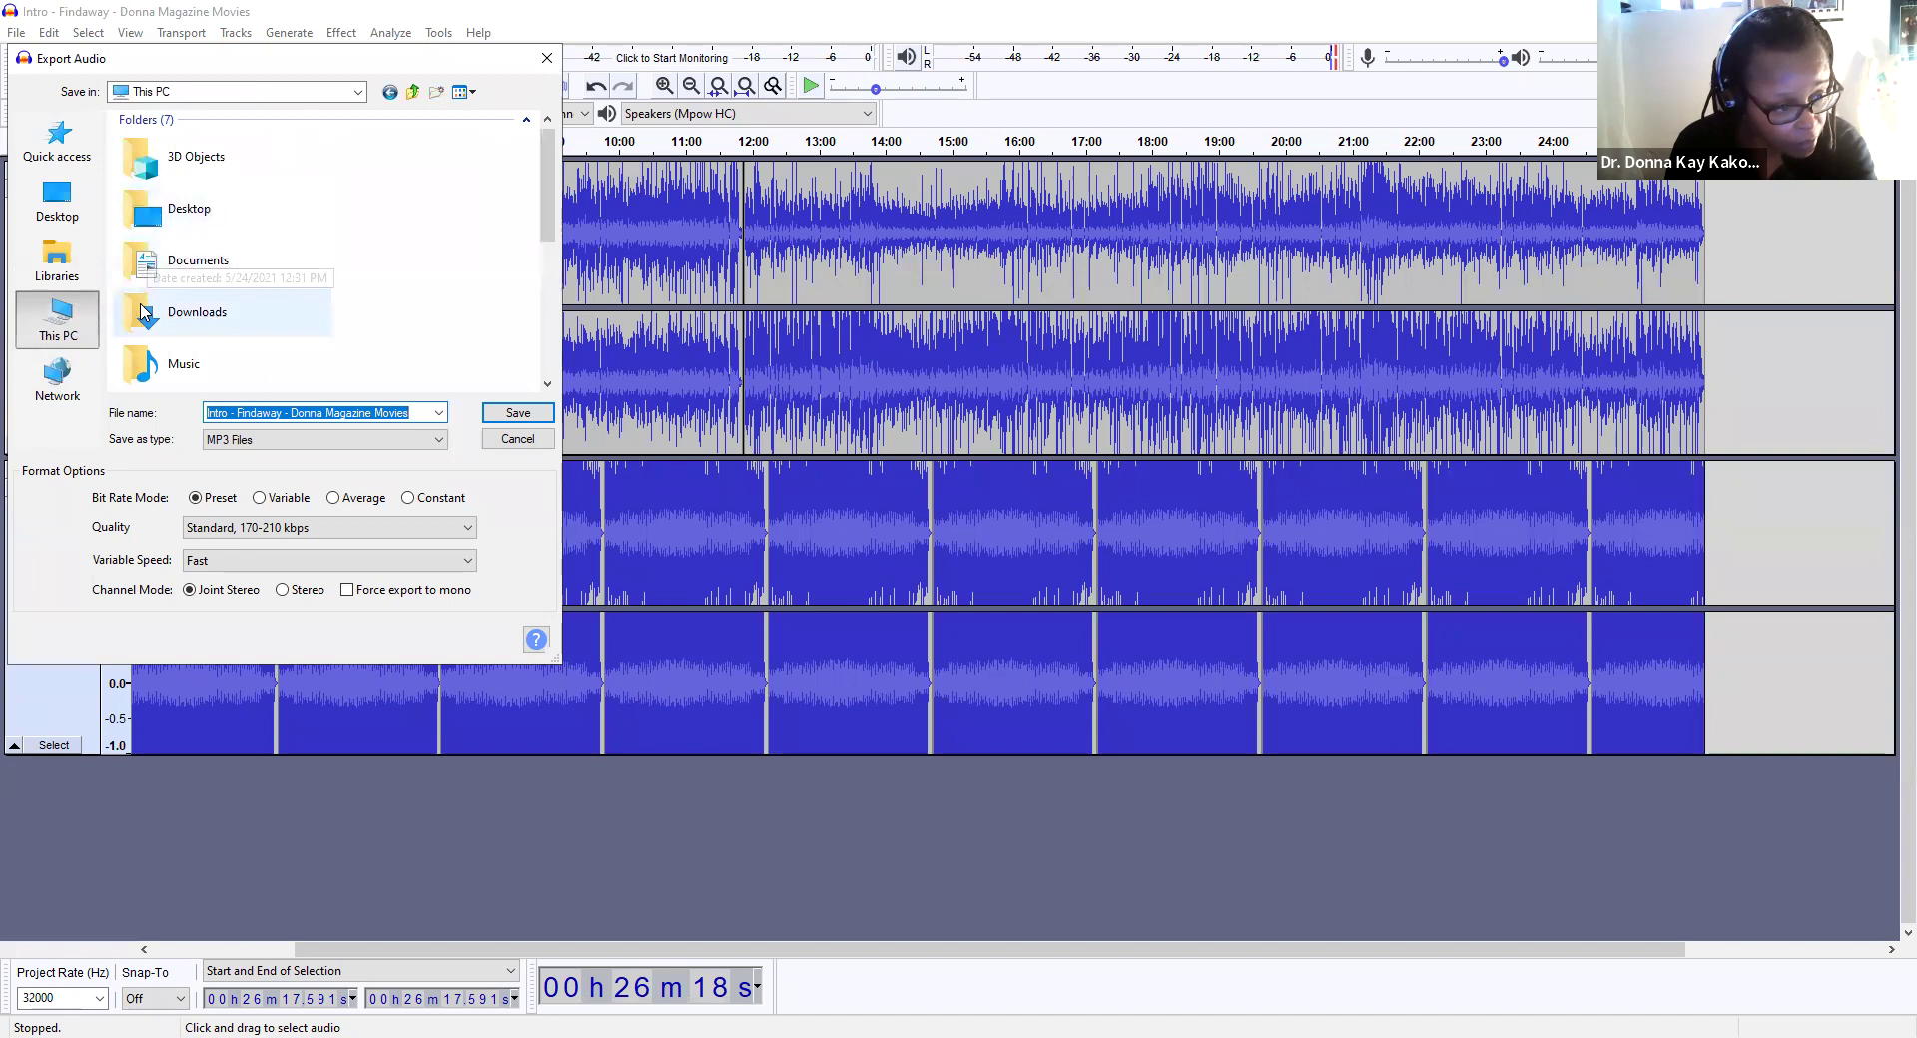
click(145, 314)
click(139, 310)
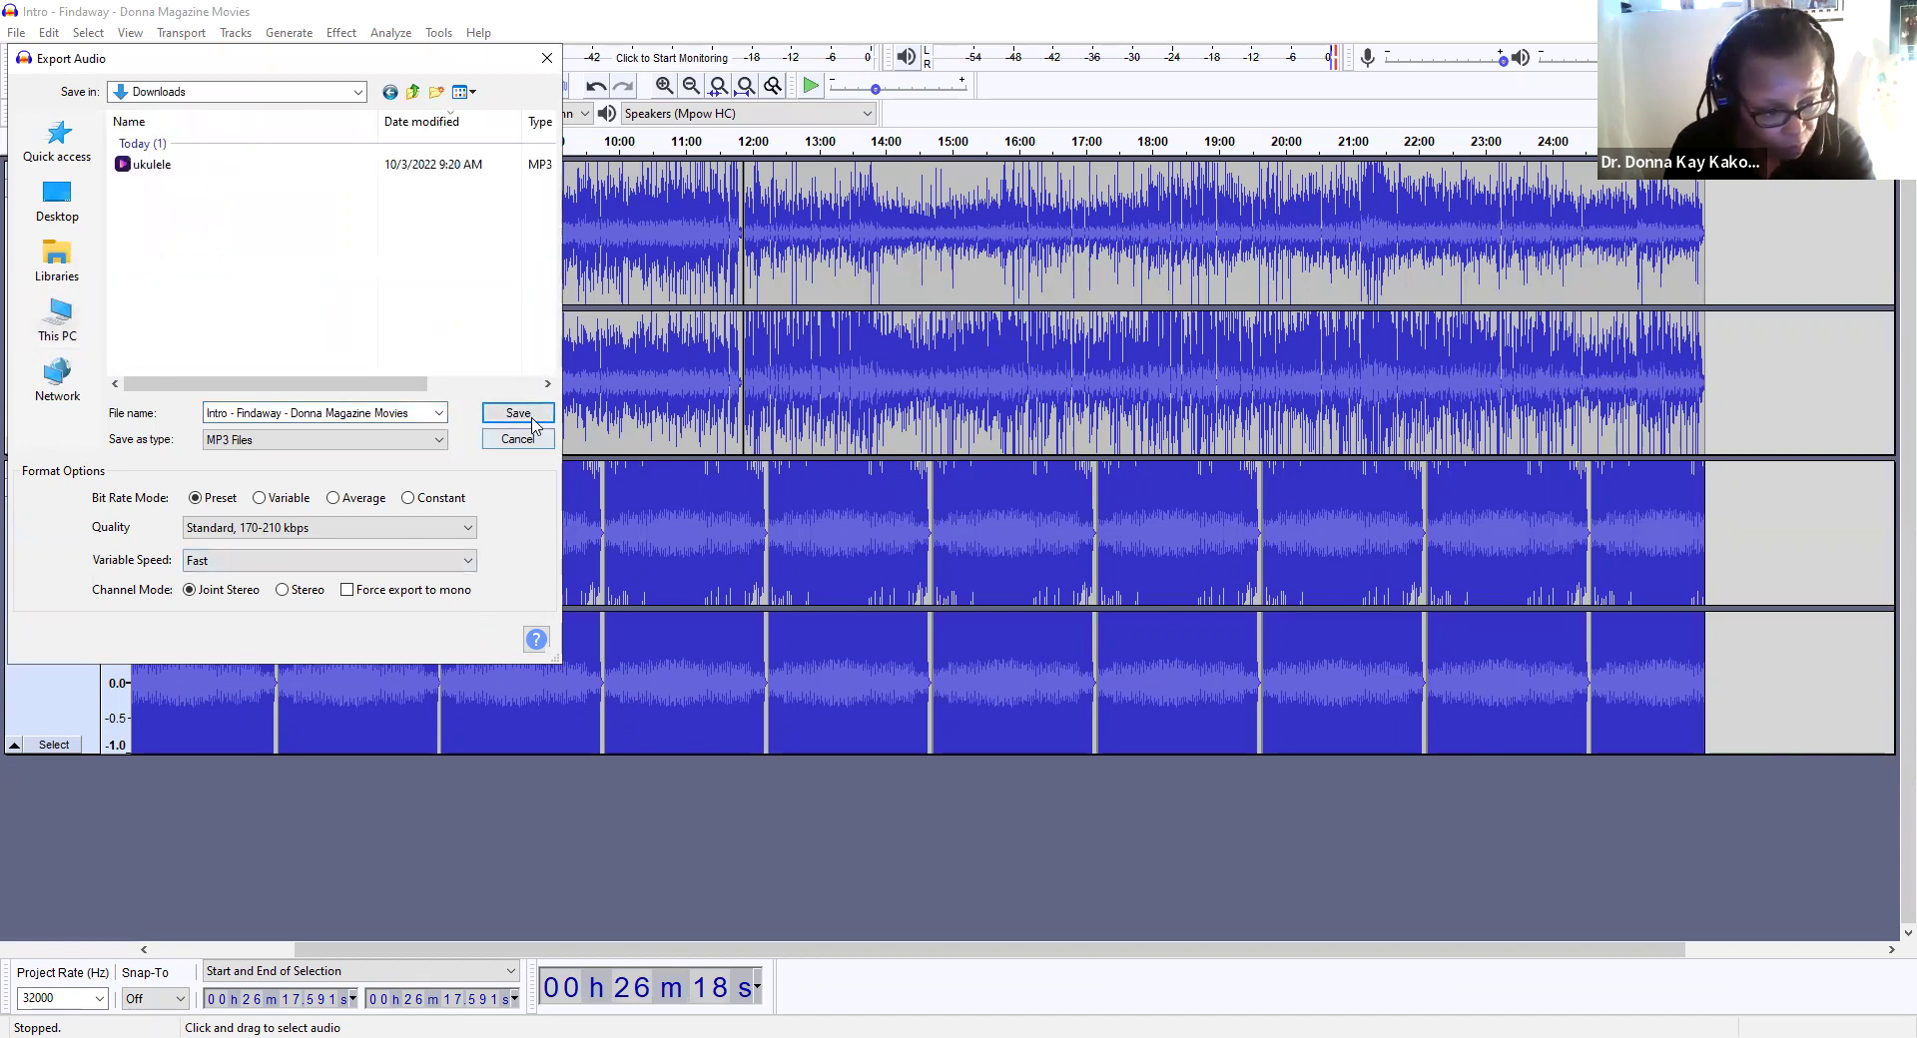
key(Return)
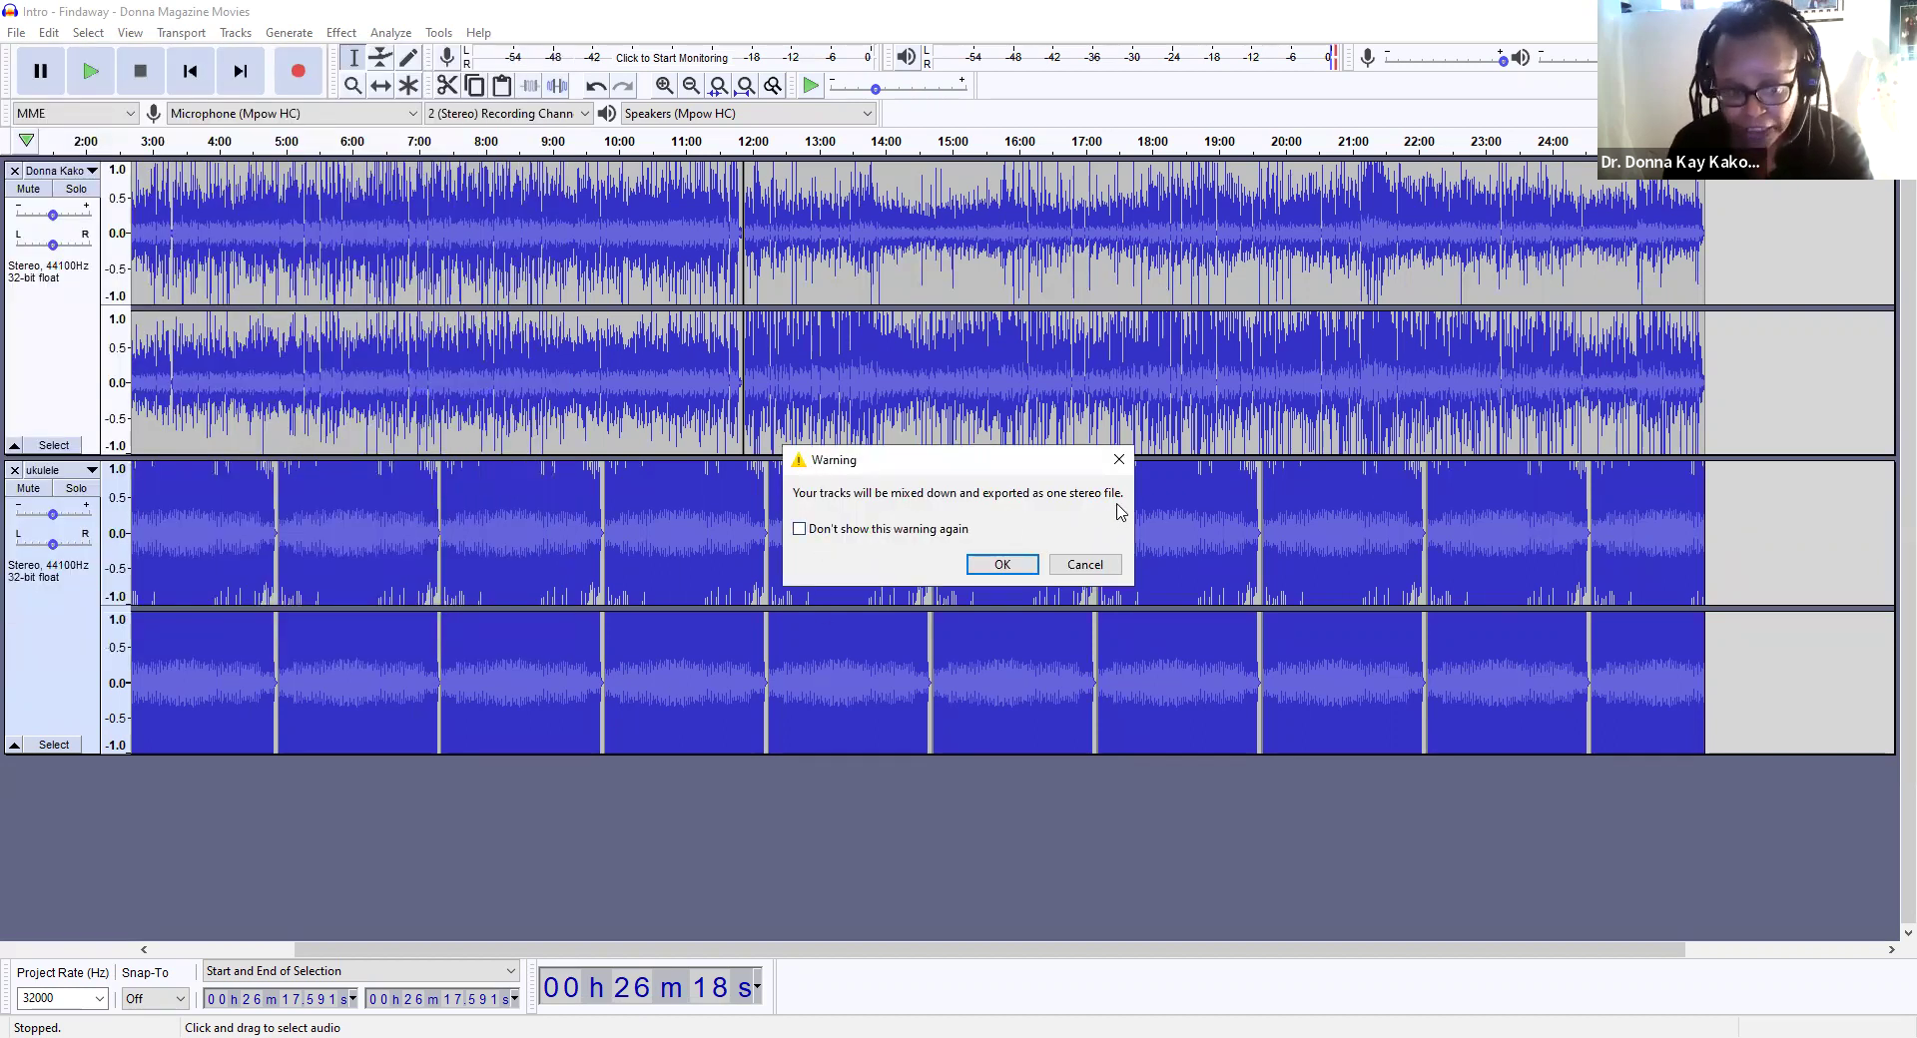
click(1002, 566)
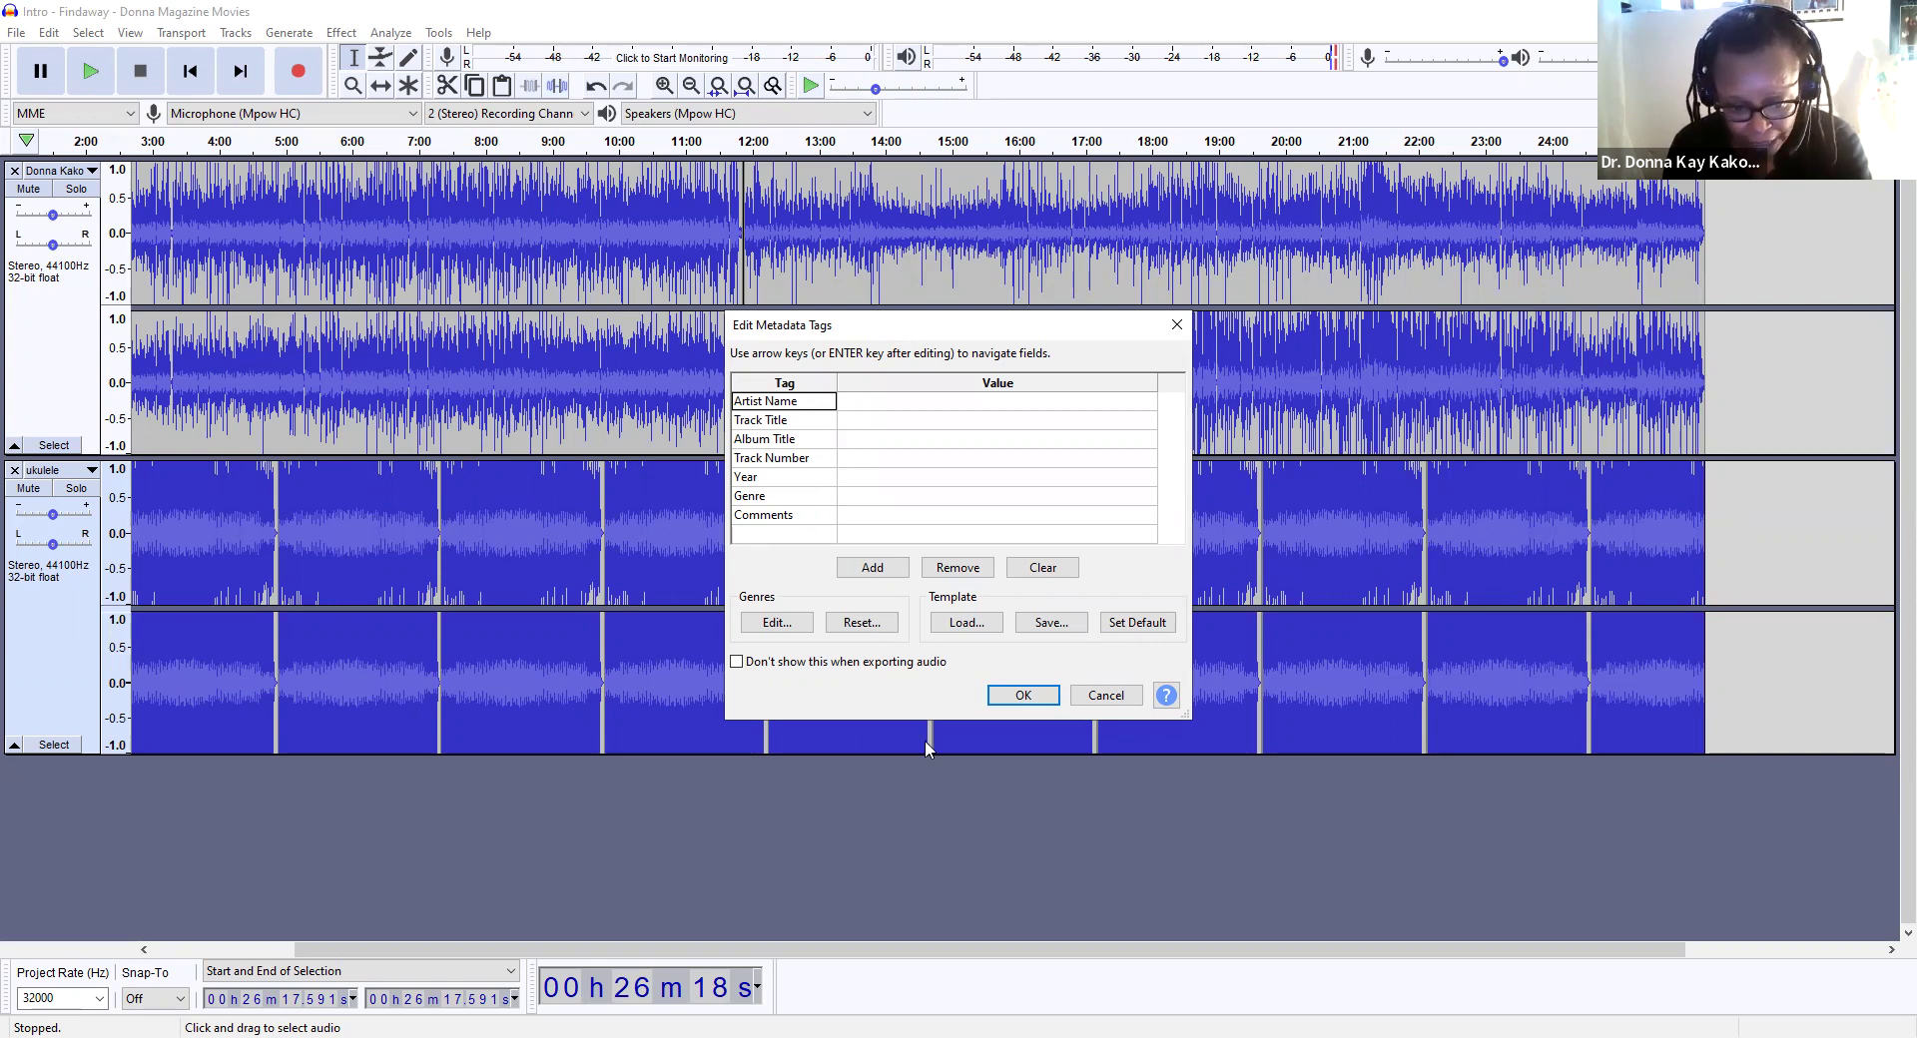
click(1026, 697)
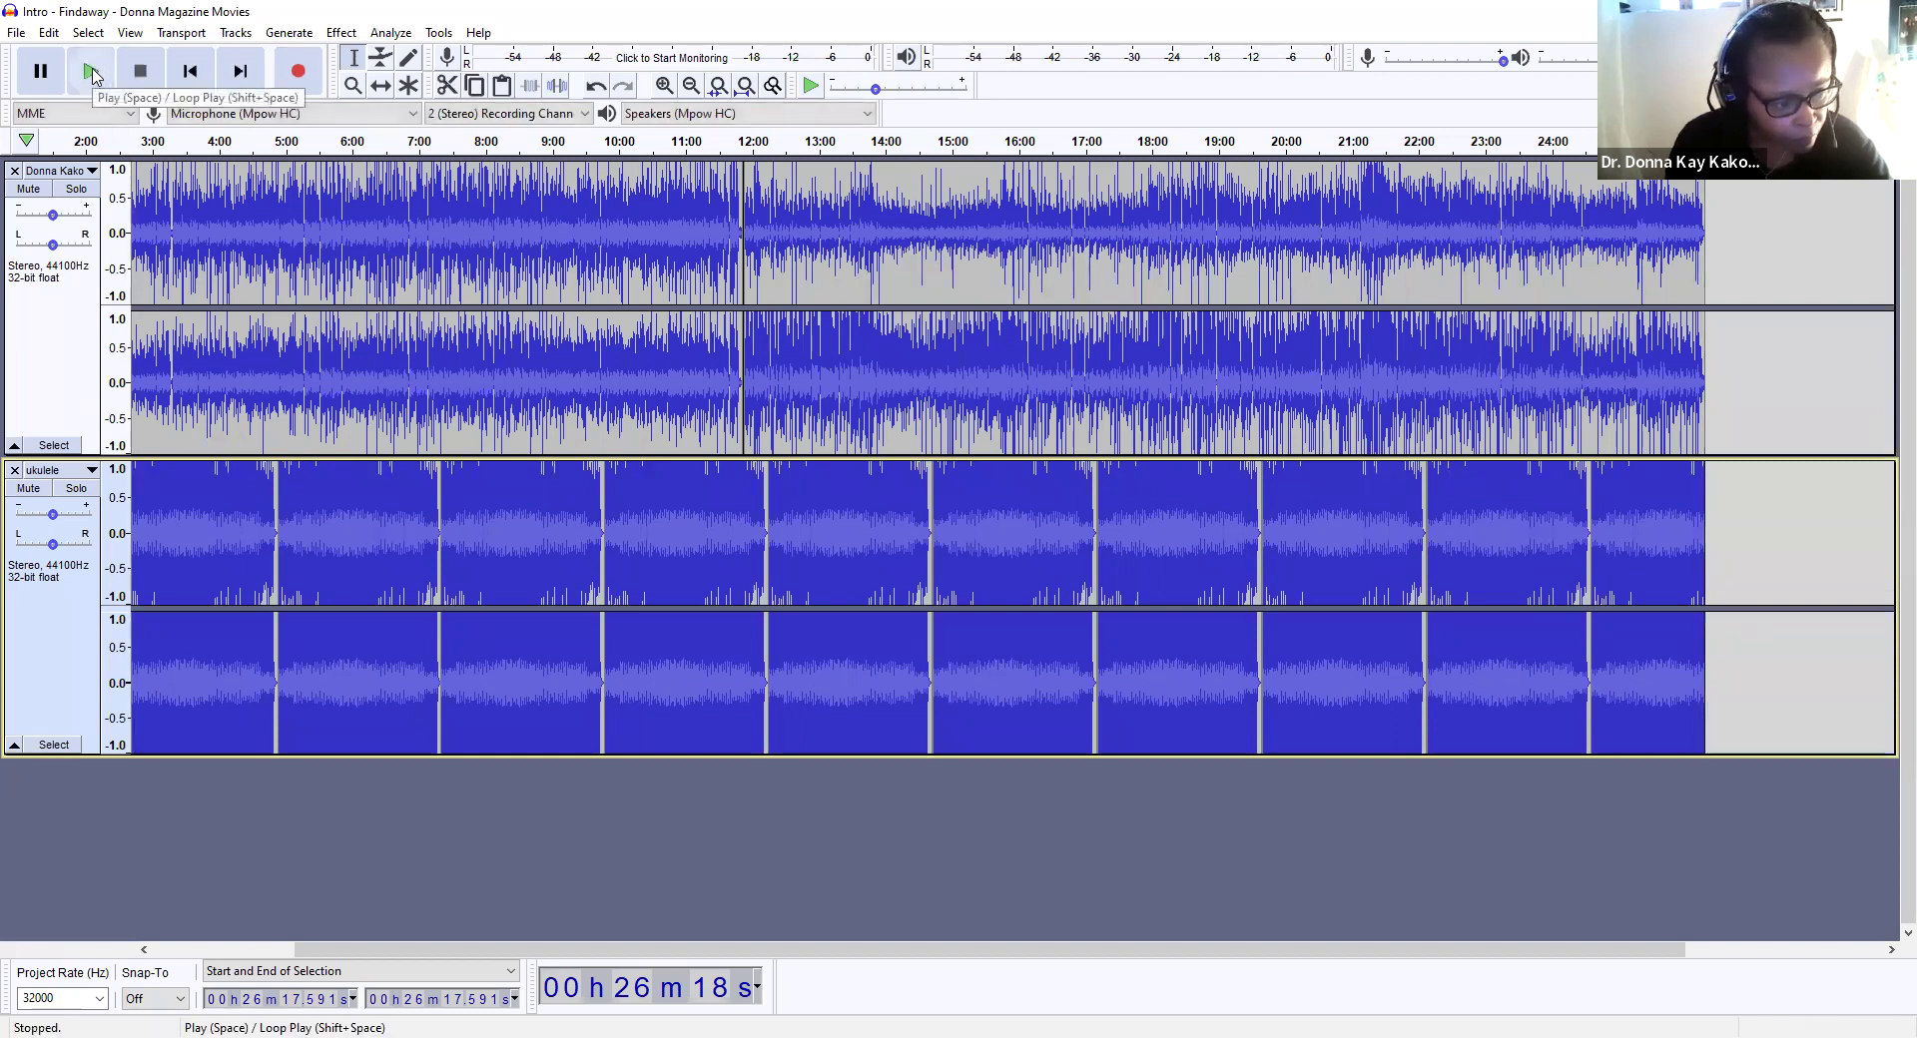
Step: Play the recording and ukulele music together from about 2 m 58 s to check the mix, and stop after a few seconds
click(143, 179)
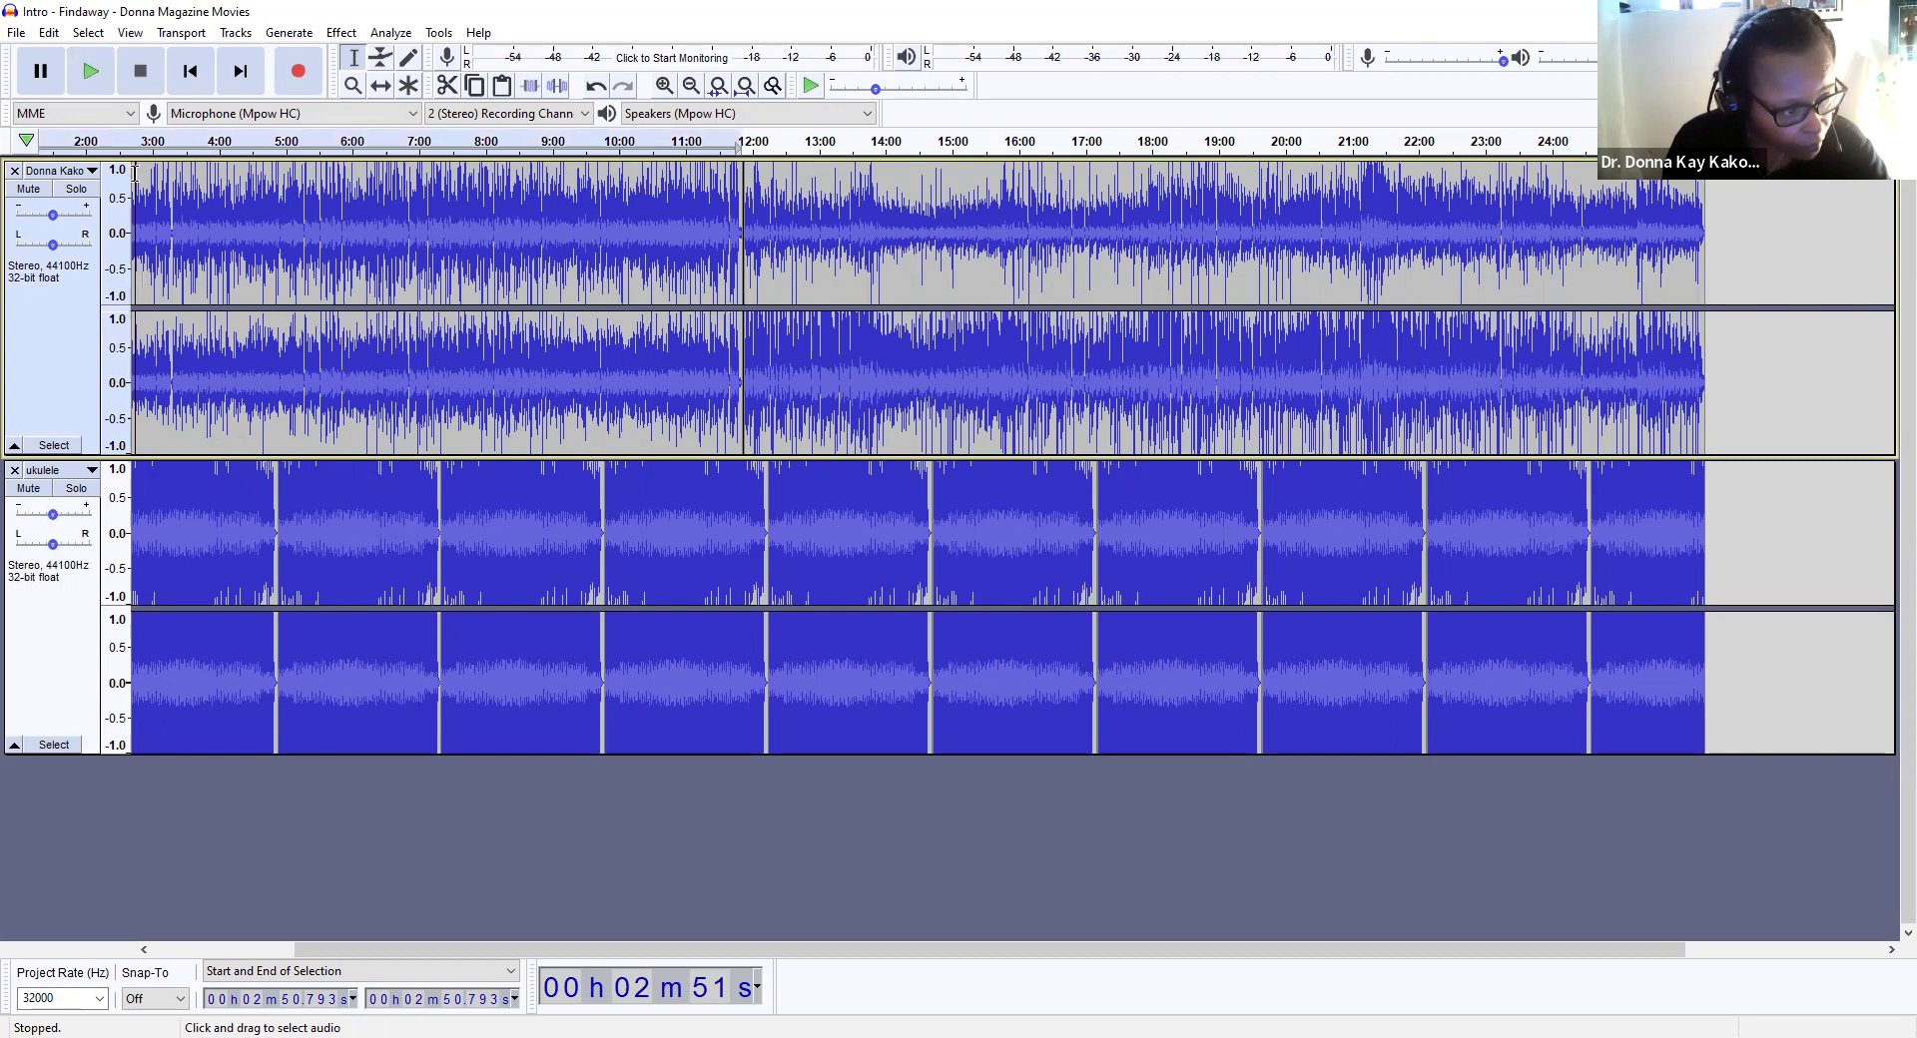
click(149, 507)
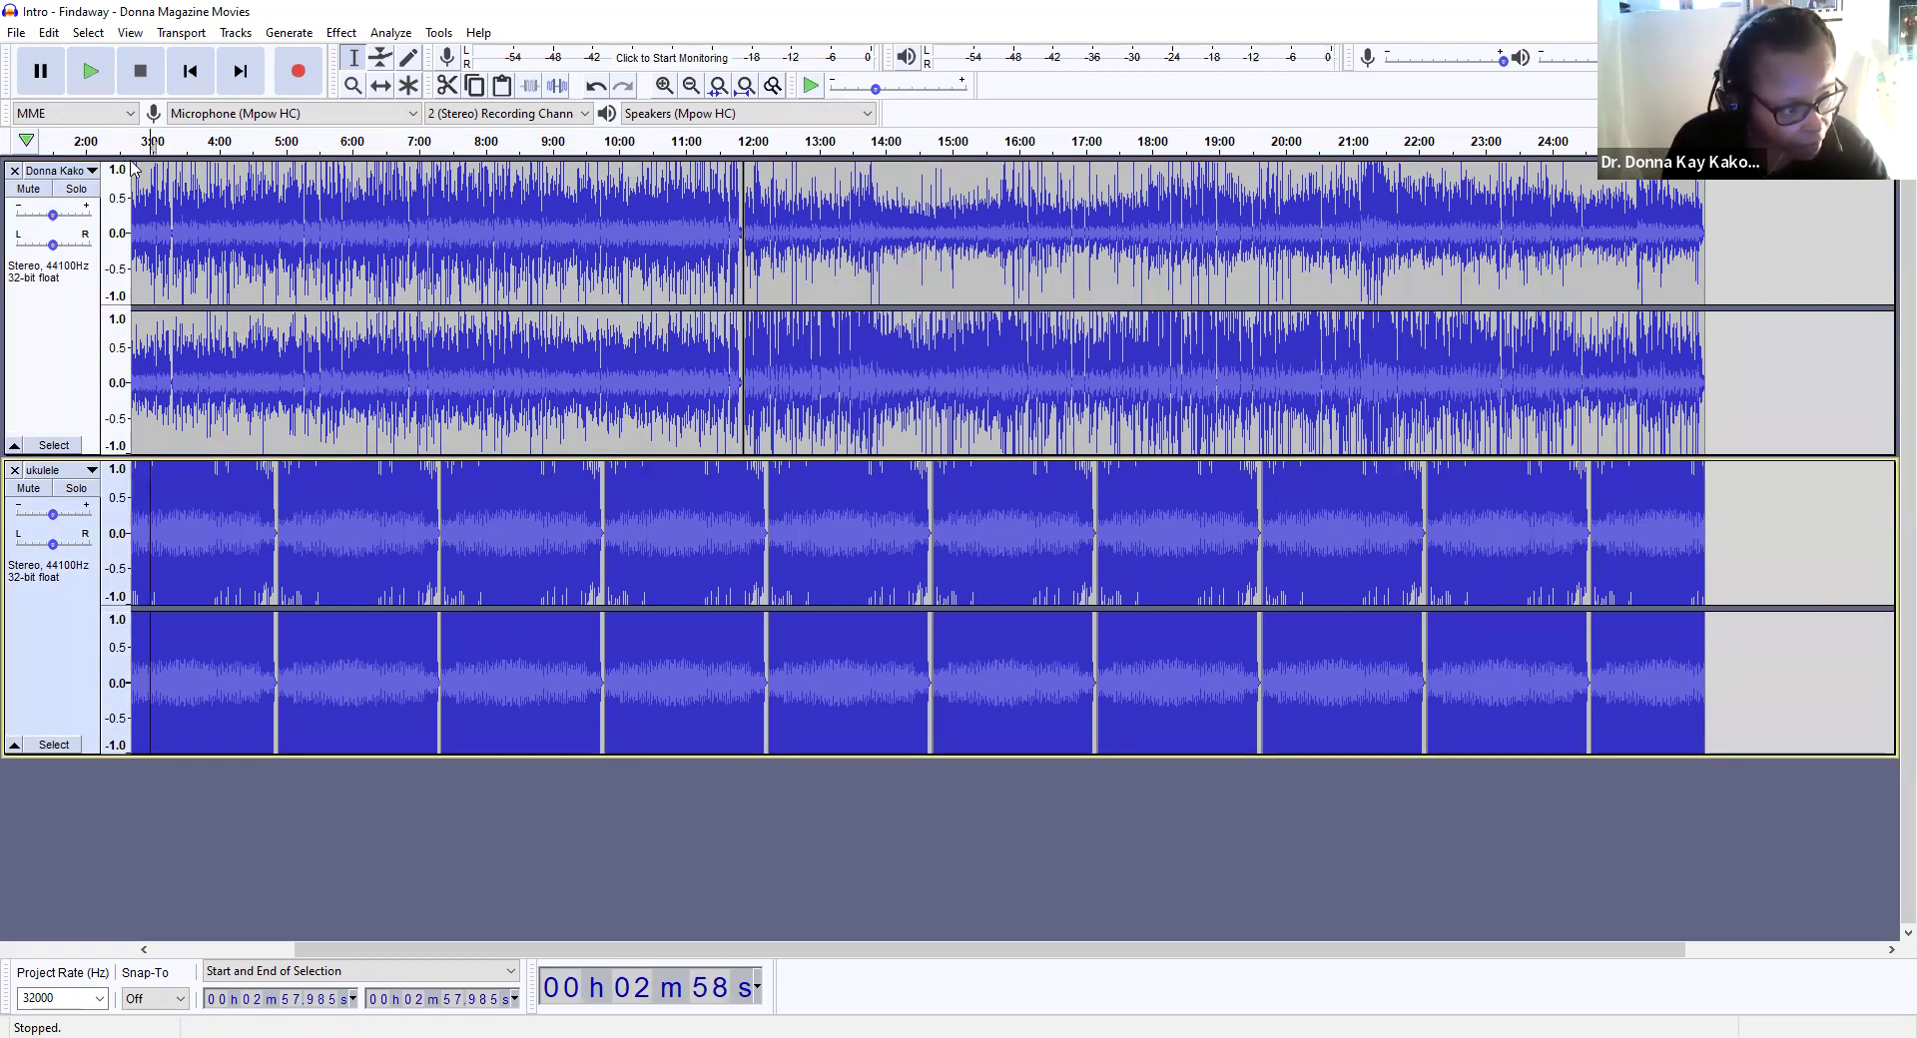
click(88, 74)
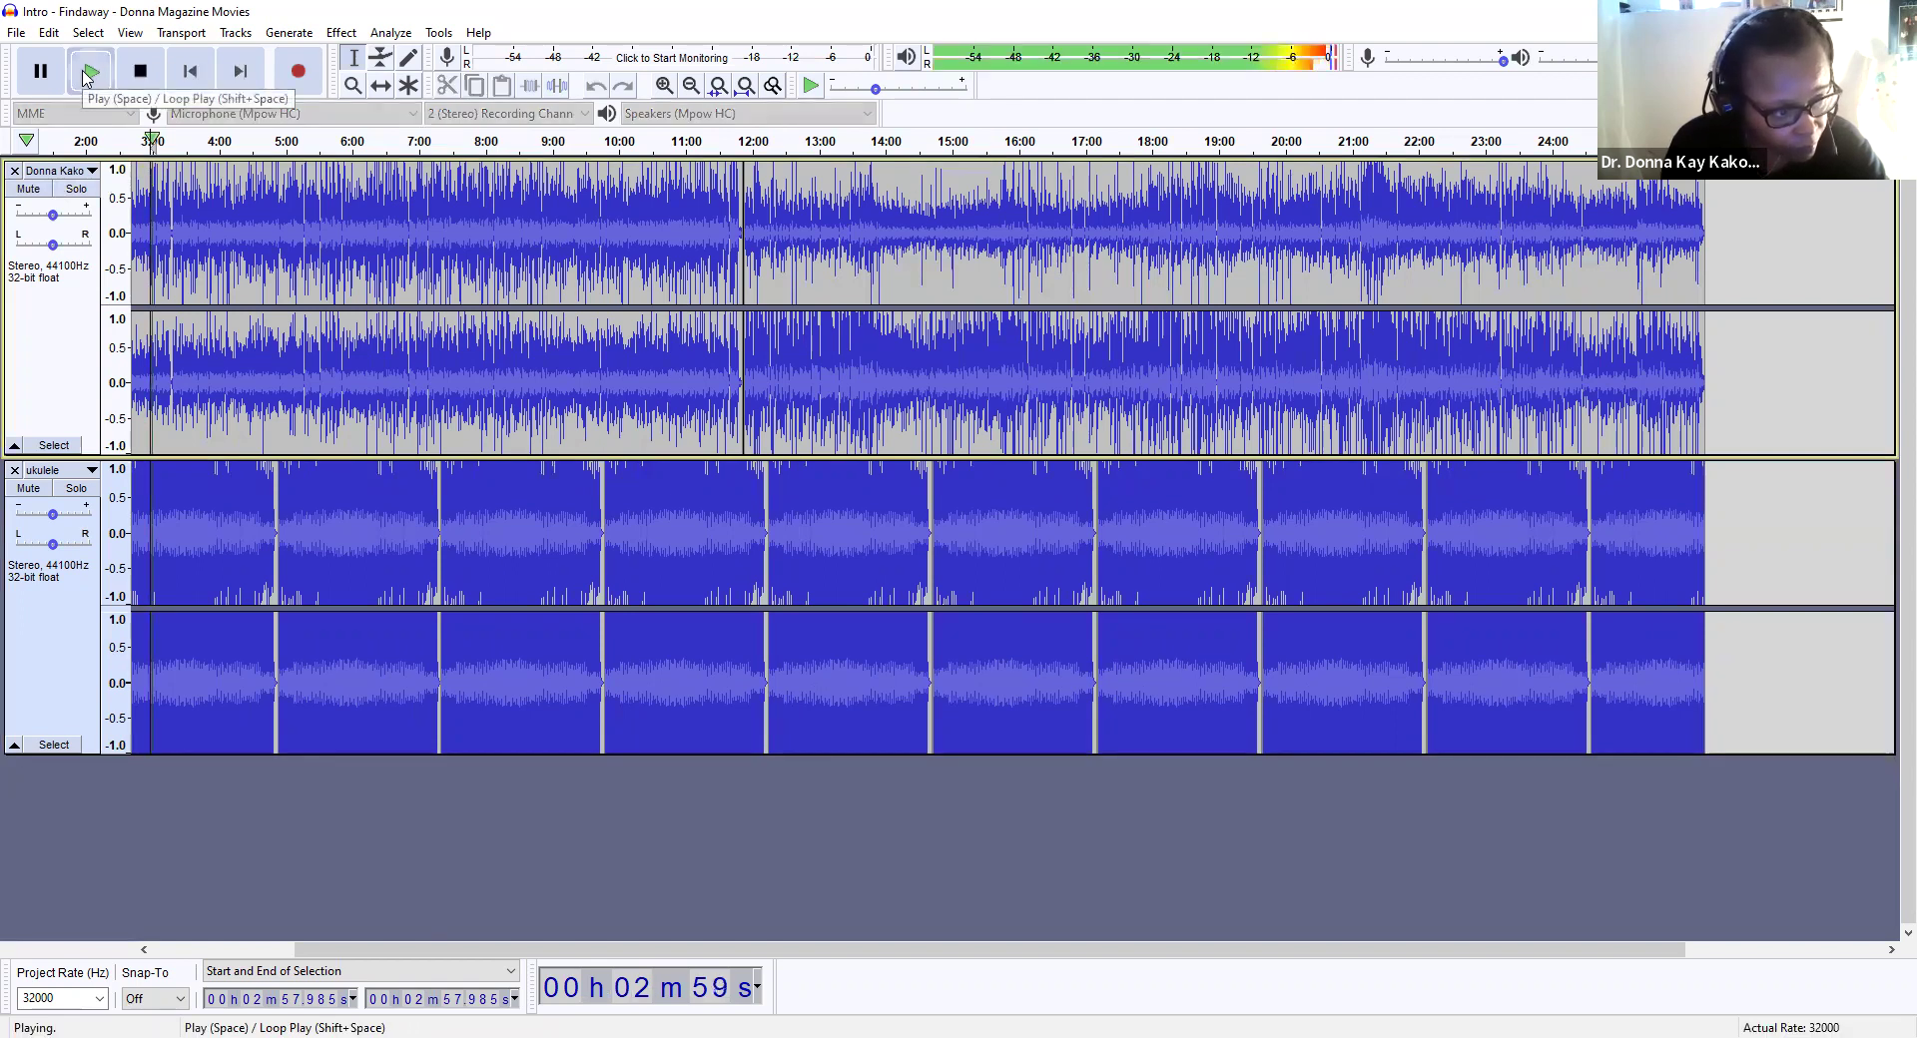
click(141, 73)
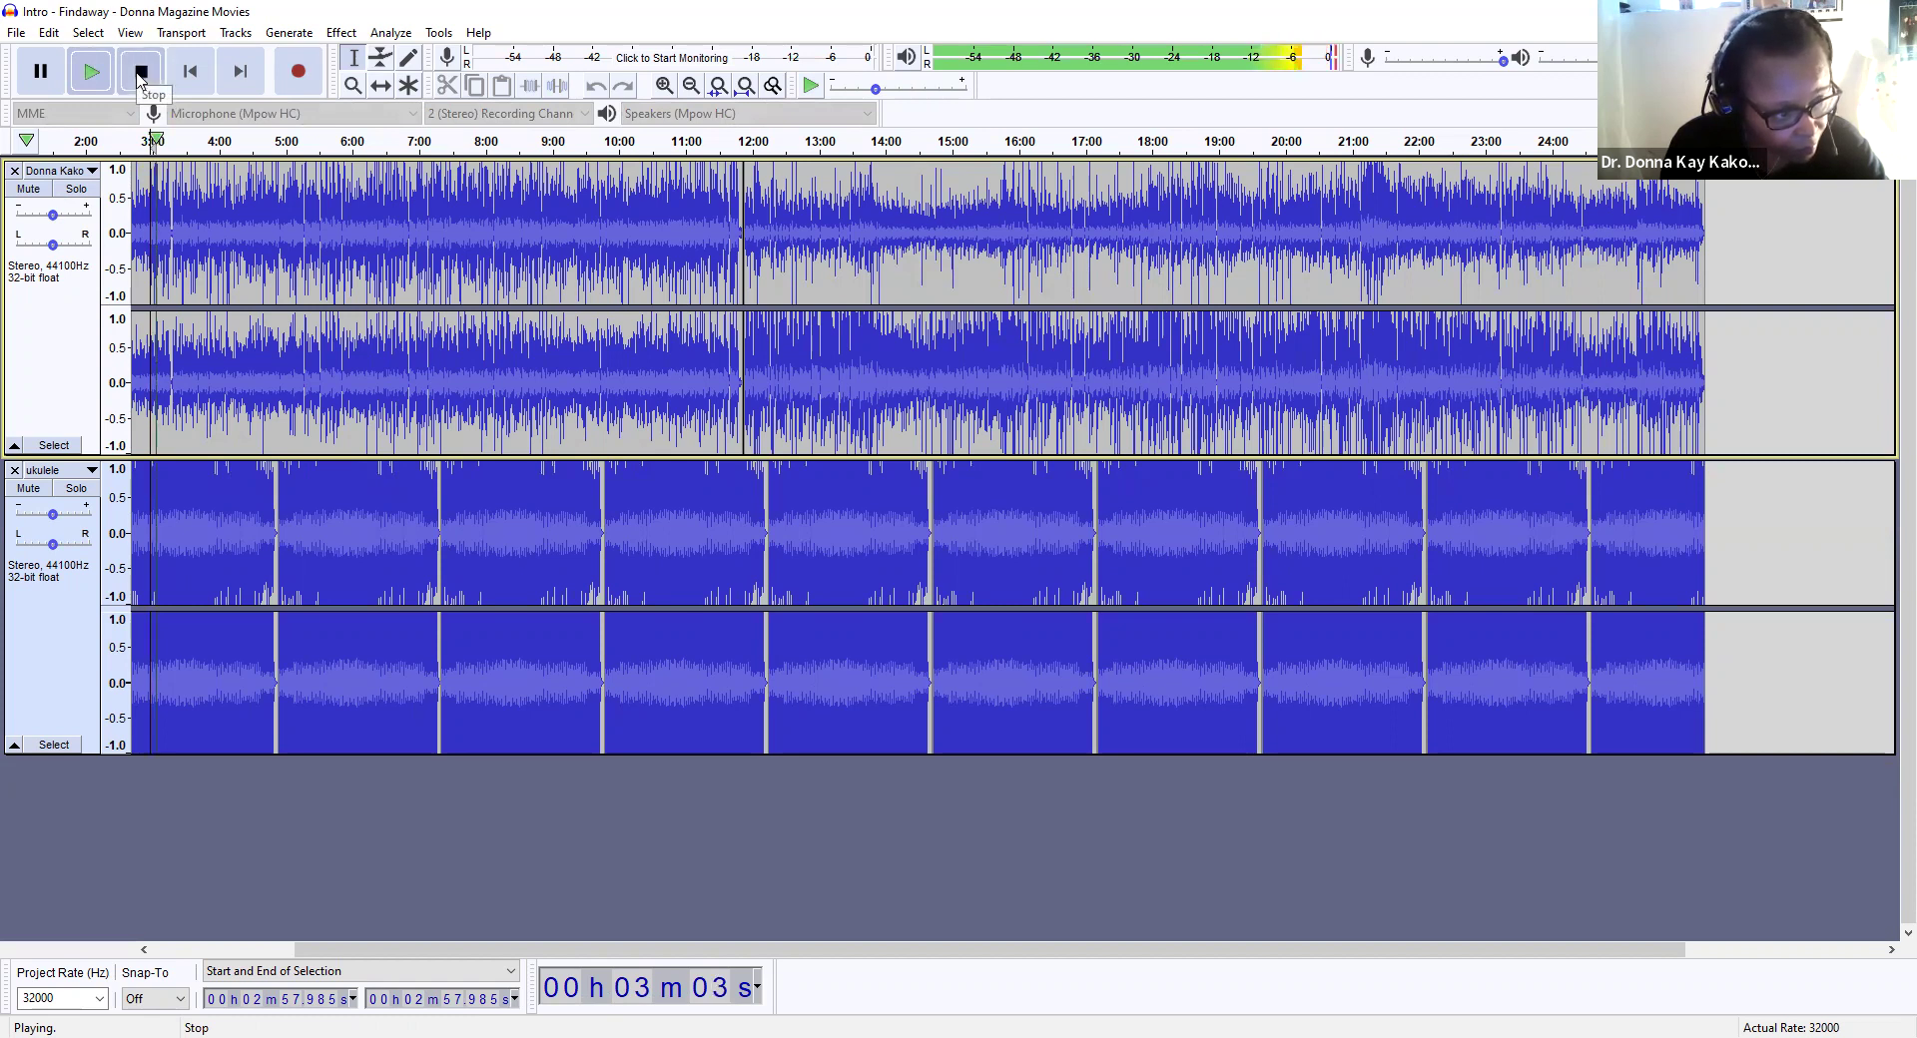